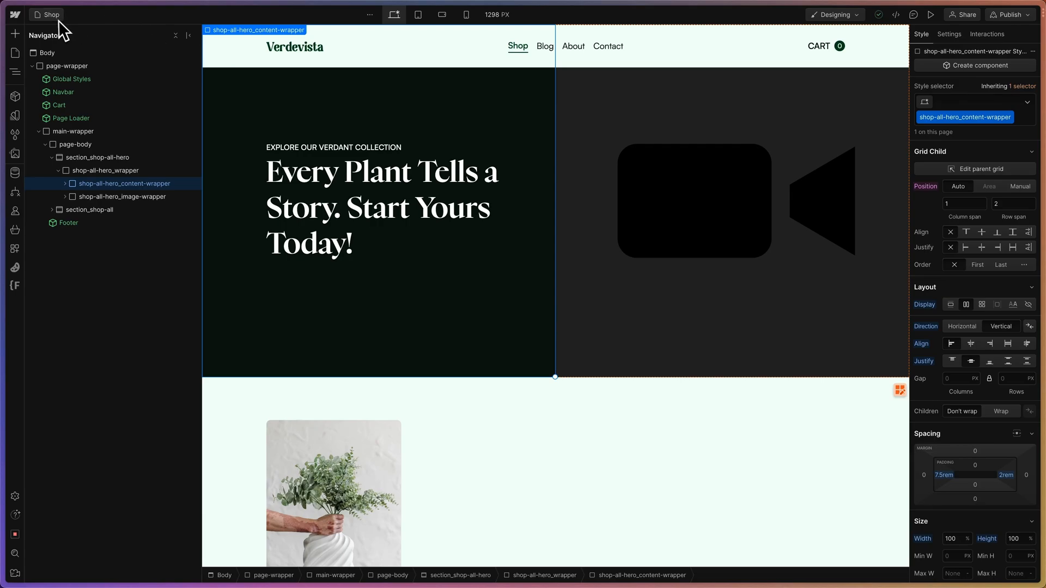
- Open the Product Page in the Shop folder and bring up the custom code section of its page settings
click(57, 20)
click(64, 151)
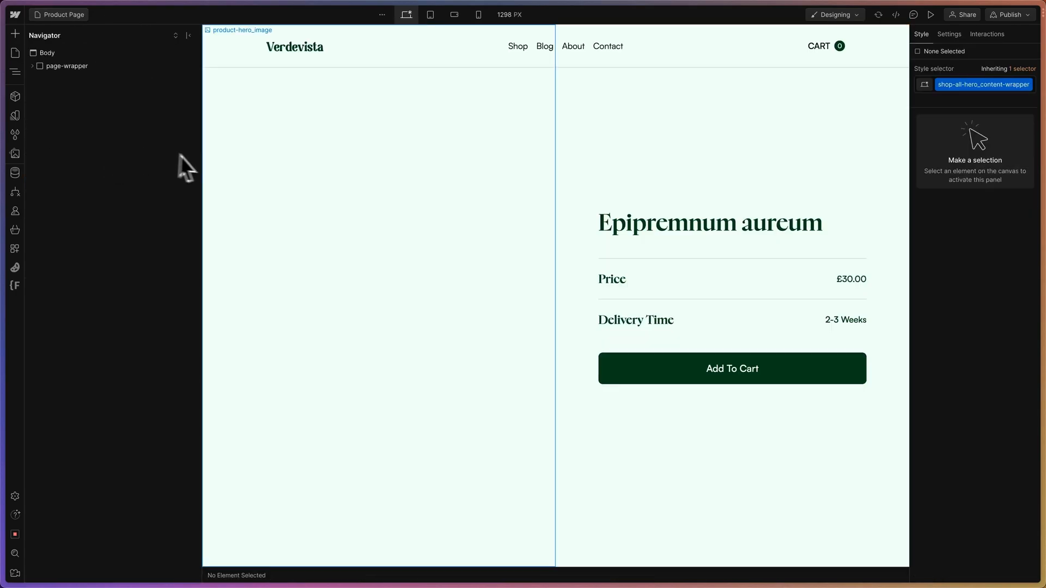
click(47, 15)
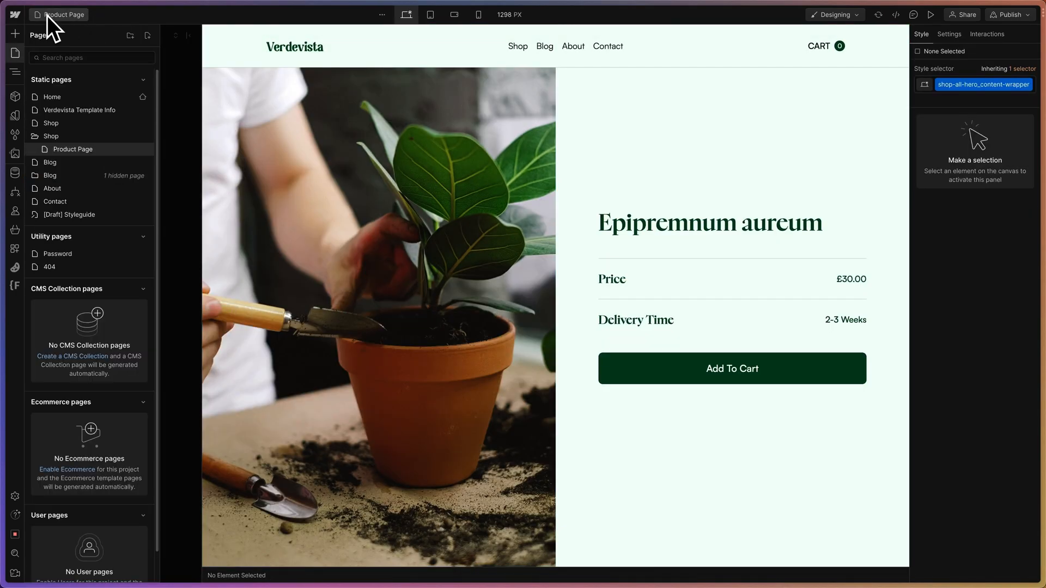
click(144, 151)
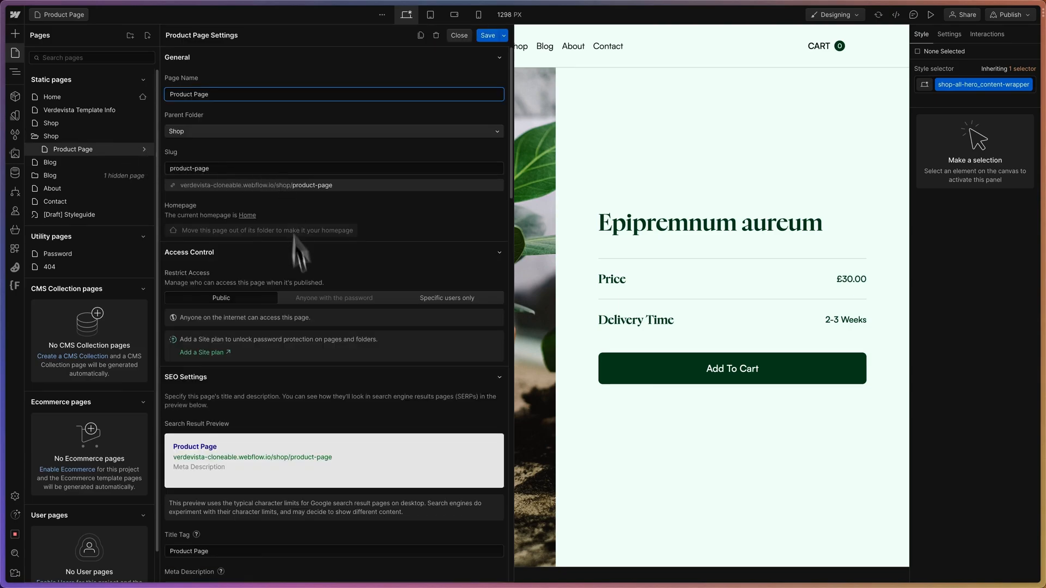
scroll(306, 344, down, 15)
scroll(306, 360, down, 6)
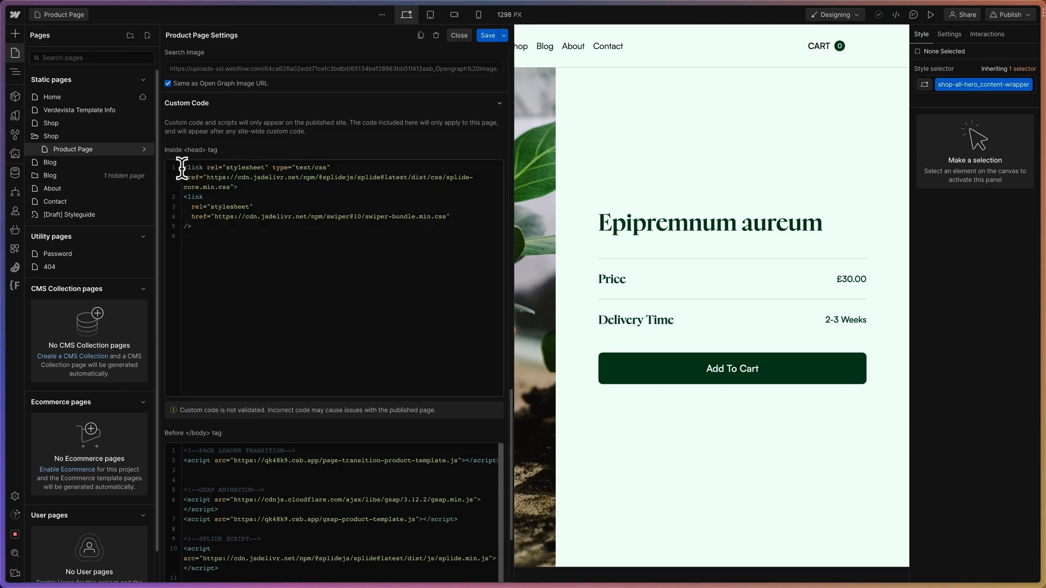
- Examine the Splide and Swiper stylesheet links in the Product Page's head custom code
drag(183, 168, 221, 184)
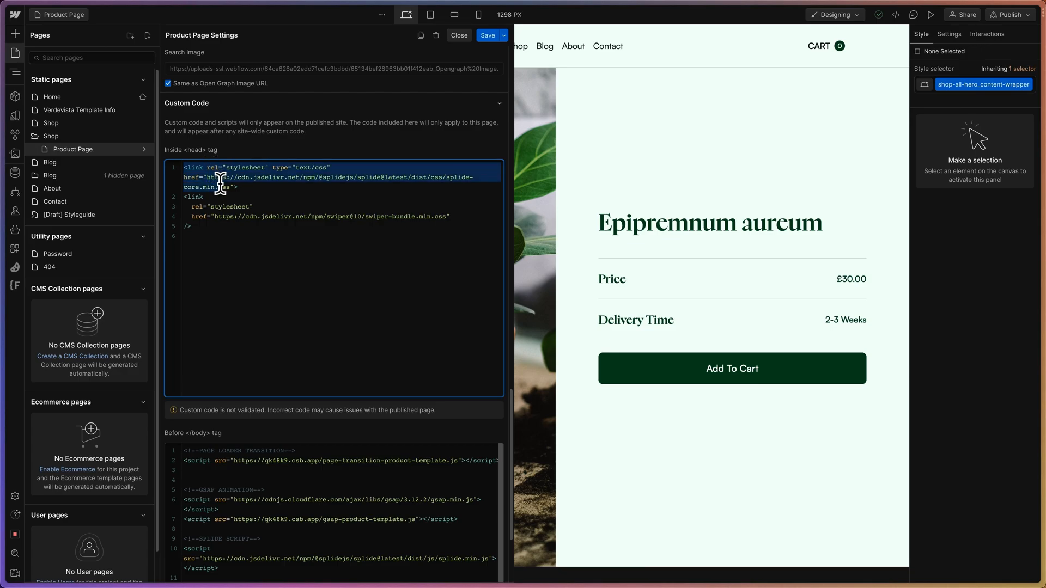
click(229, 233)
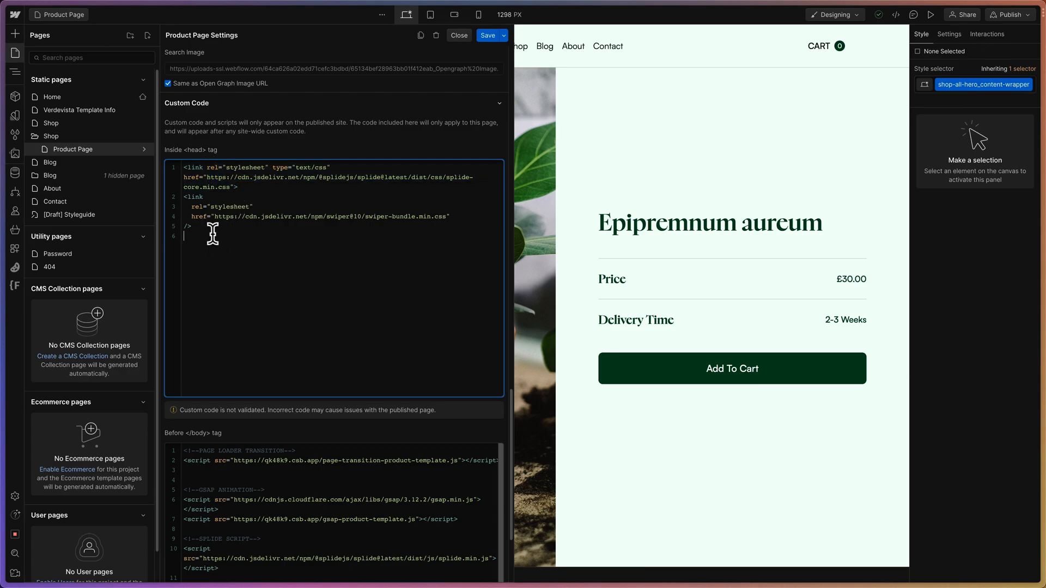
drag(212, 234, 182, 202)
click(207, 221)
scroll(223, 234, down, 1)
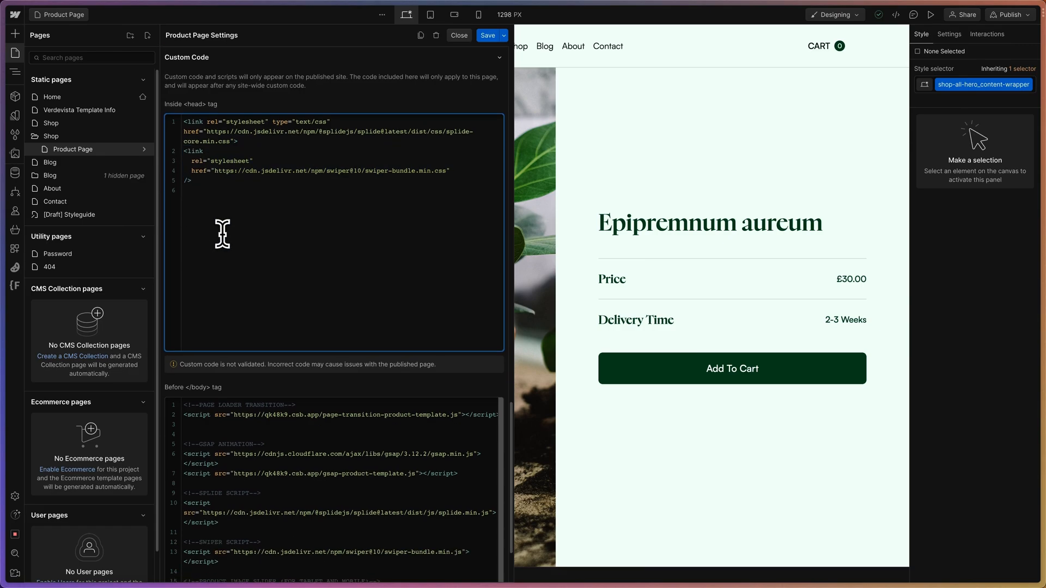
scroll(222, 234, down, 1)
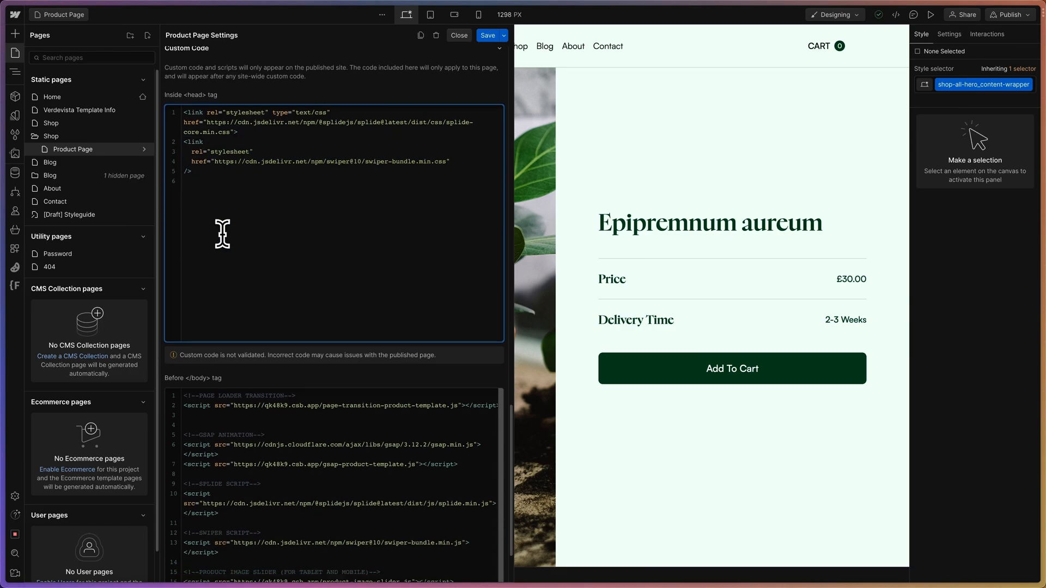
drag(186, 107, 228, 178)
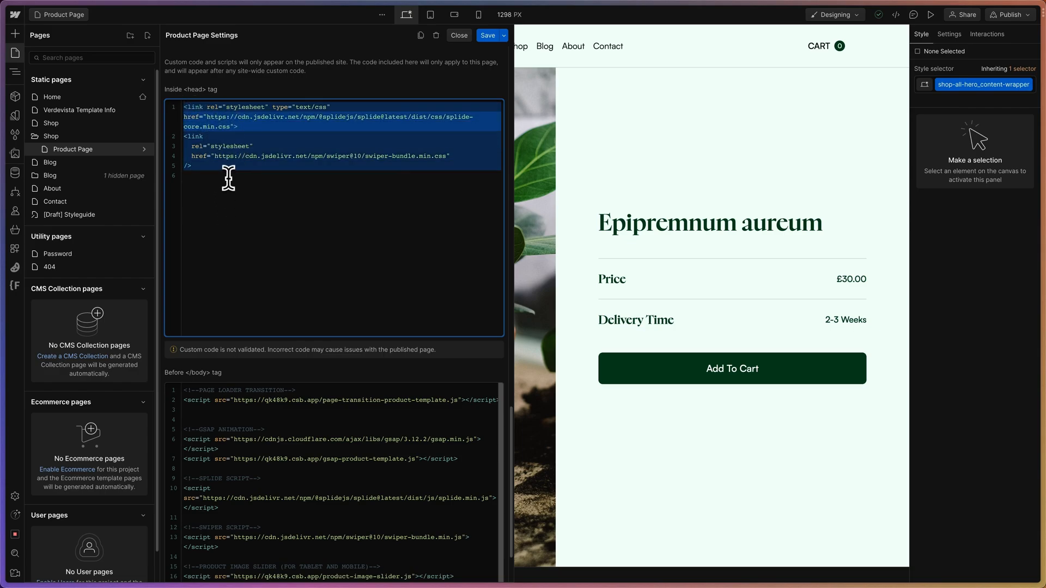
scroll(228, 178, down, 2)
click(229, 179)
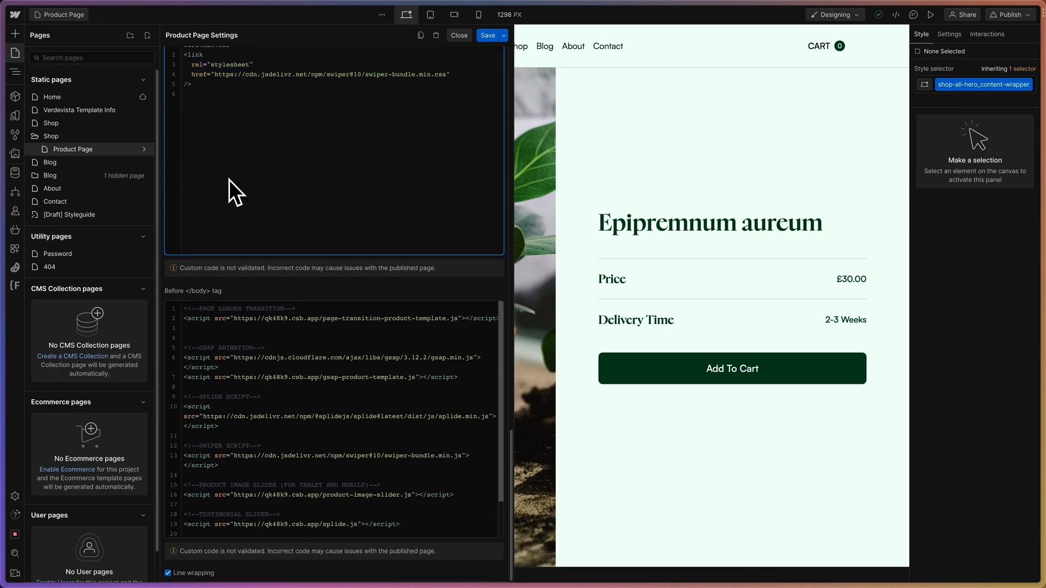
- Examine the page loader transition script in the code placed before the closing body tag
click(231, 338)
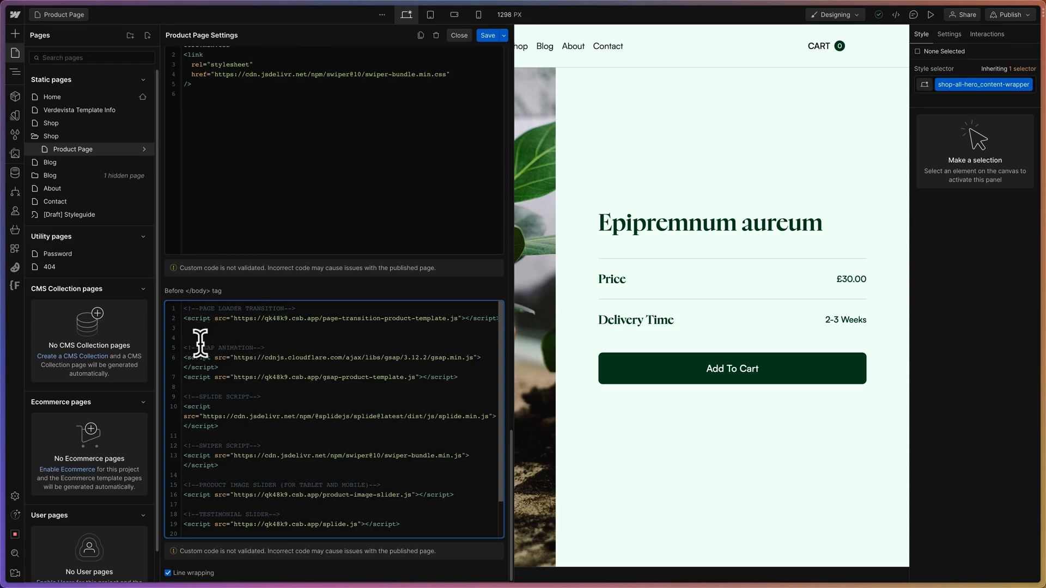
scroll(200, 345, down, 1)
scroll(213, 362, up, 1)
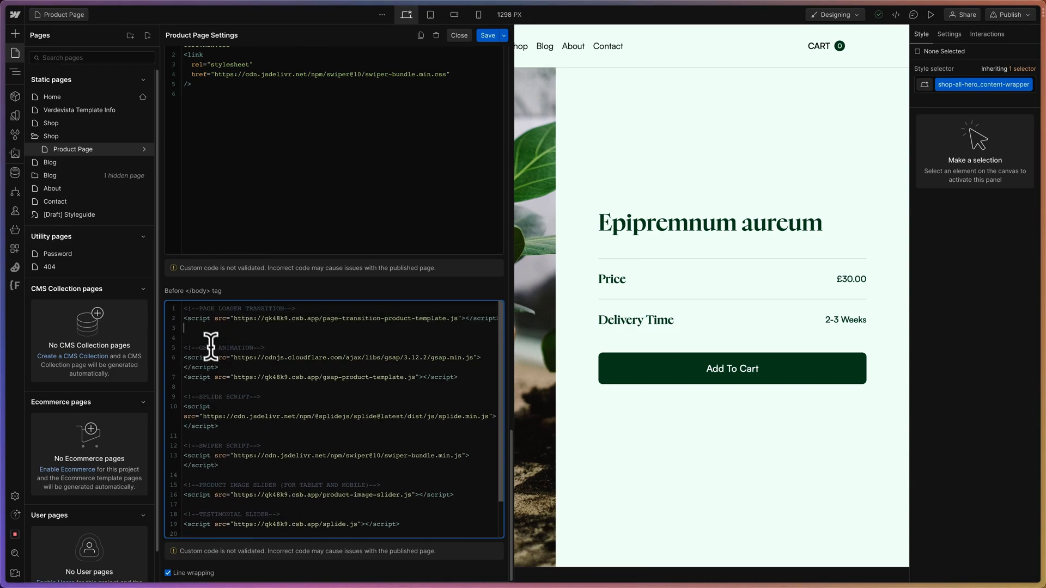
drag(189, 310, 304, 314)
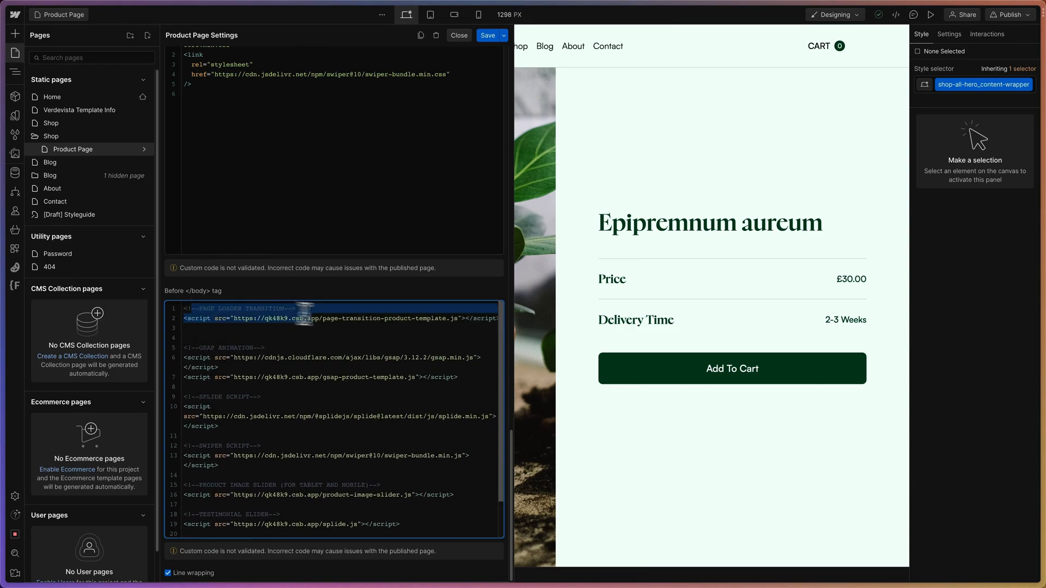
click(336, 329)
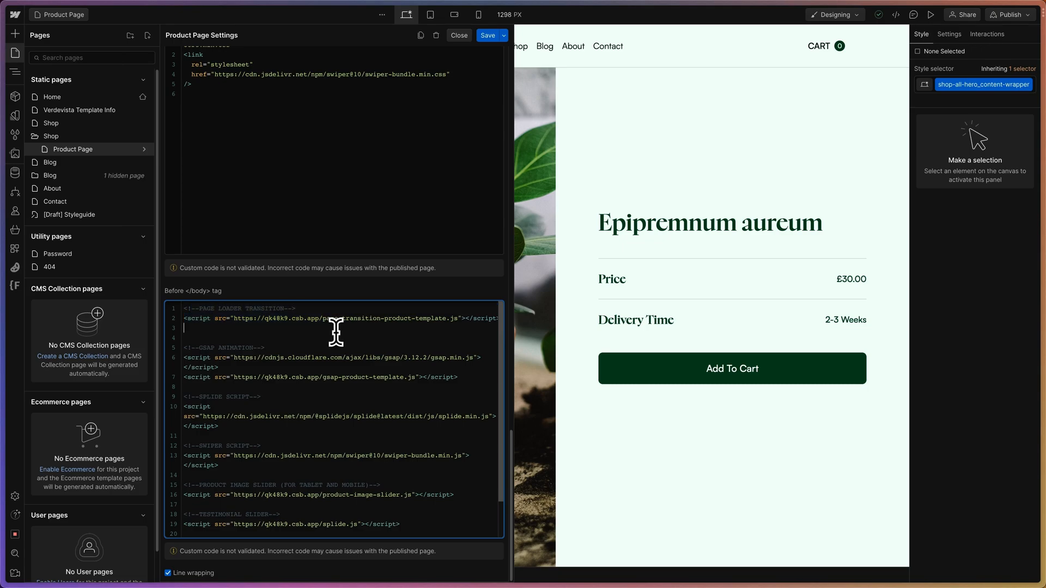
- Switch to CodeSandbox, open page-transition-product-template.js and examine its code, including the awaited Wized request name "Get Product Details"
mouse_move(11, 201)
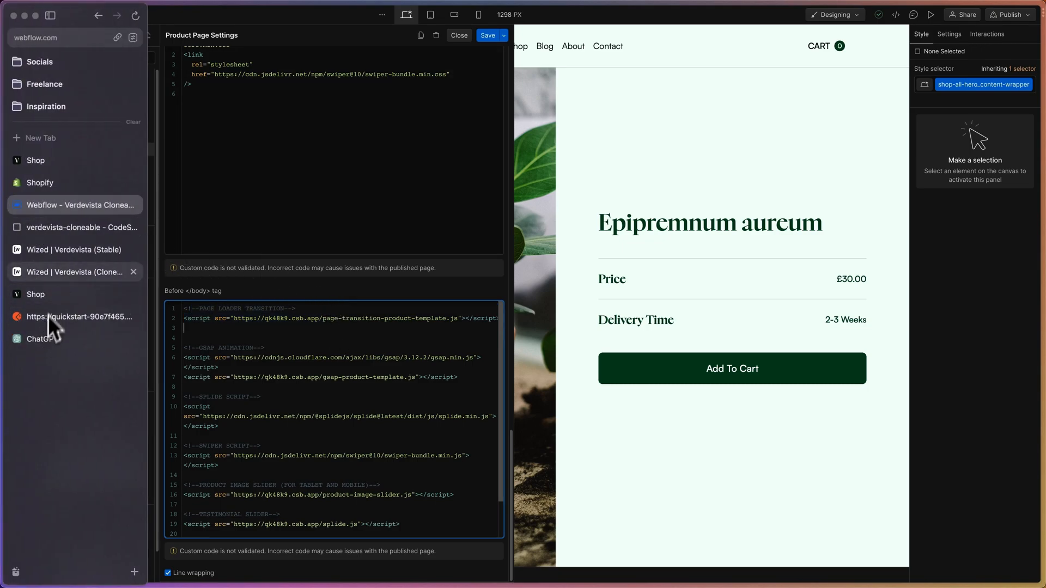
click(57, 227)
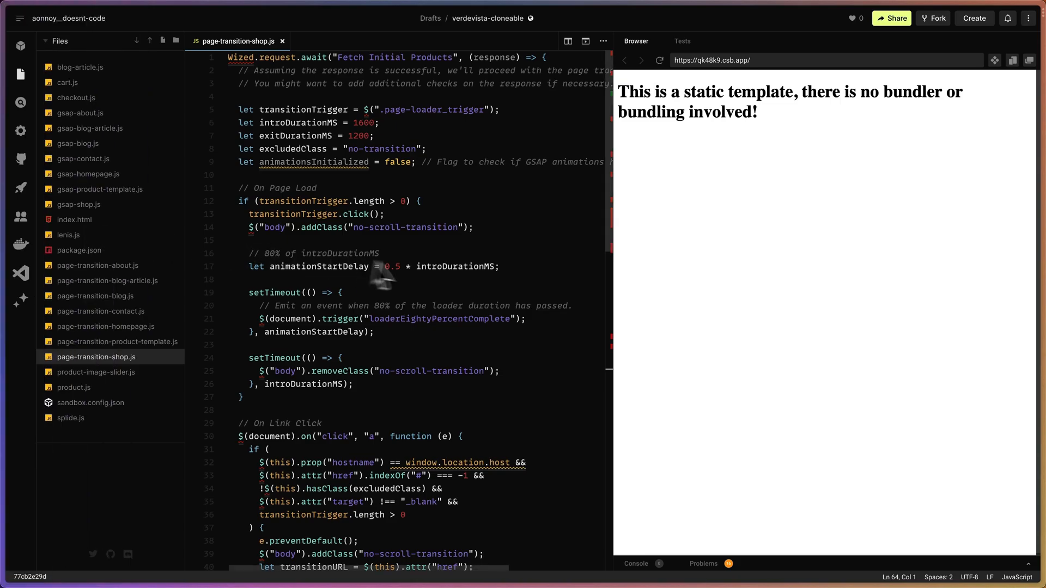
click(114, 342)
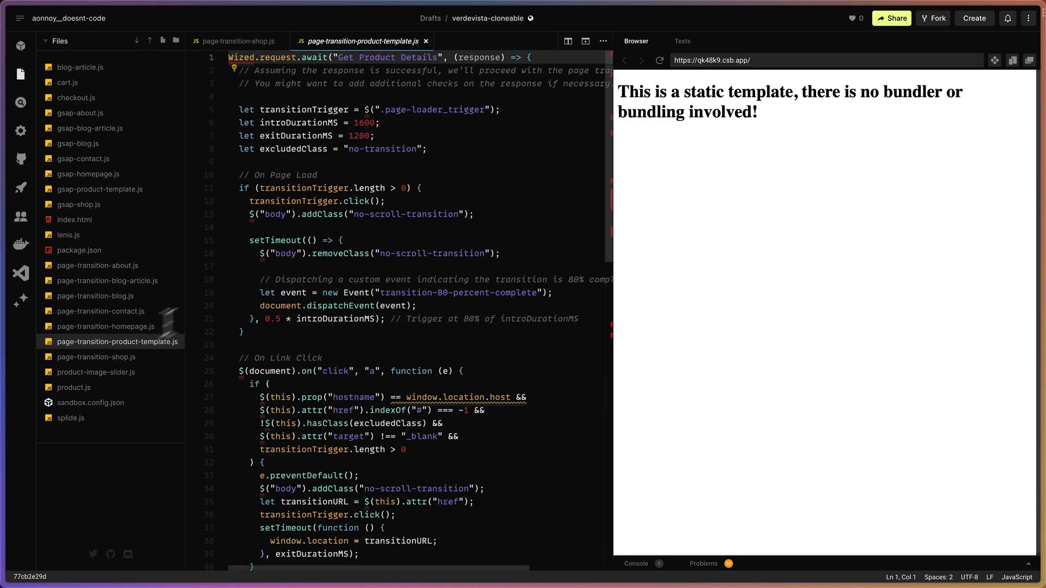
click(380, 149)
scroll(401, 218, down, 6)
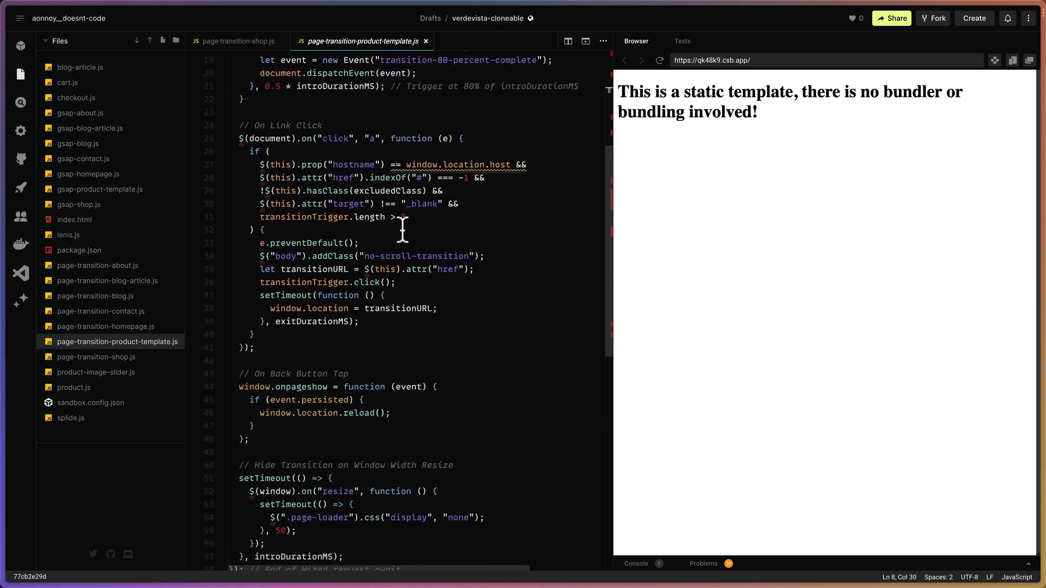
scroll(402, 229, up, 5)
scroll(402, 228, up, 1)
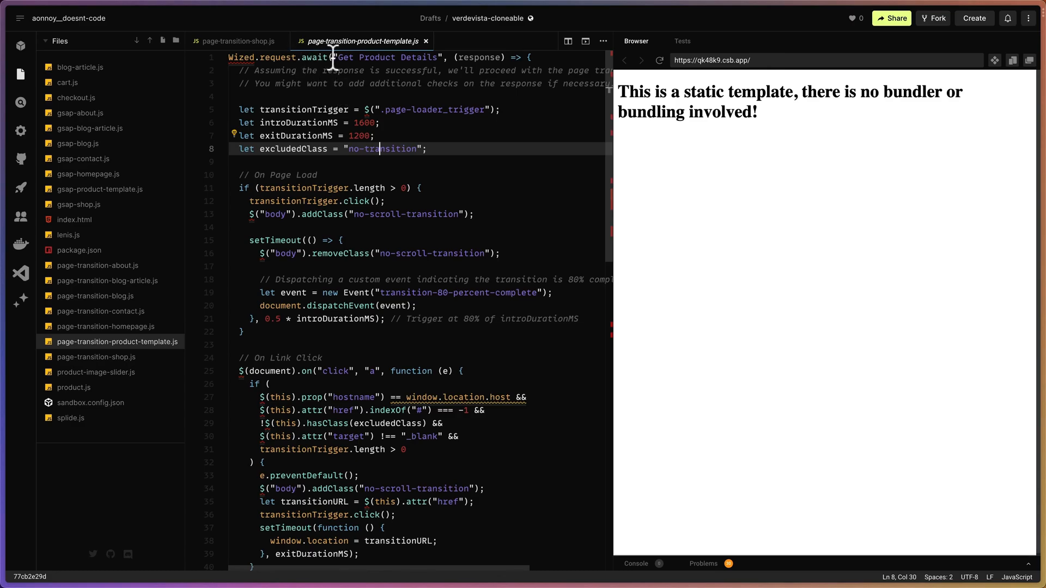
drag(337, 57, 444, 58)
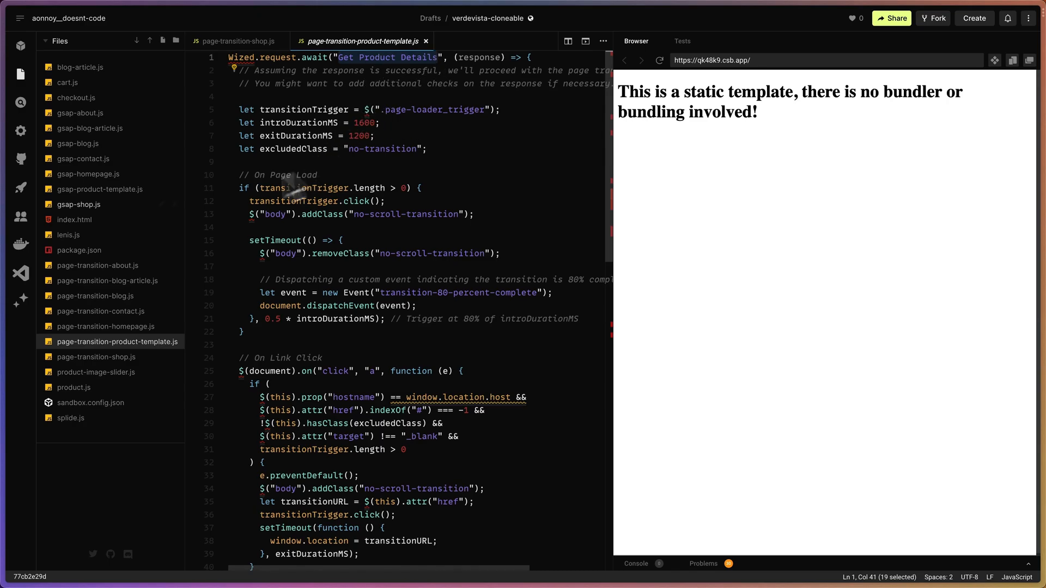
- Return to the Product Page settings in Webflow and examine the two GSAP animation scripts before the closing body tag
mouse_move(3, 267)
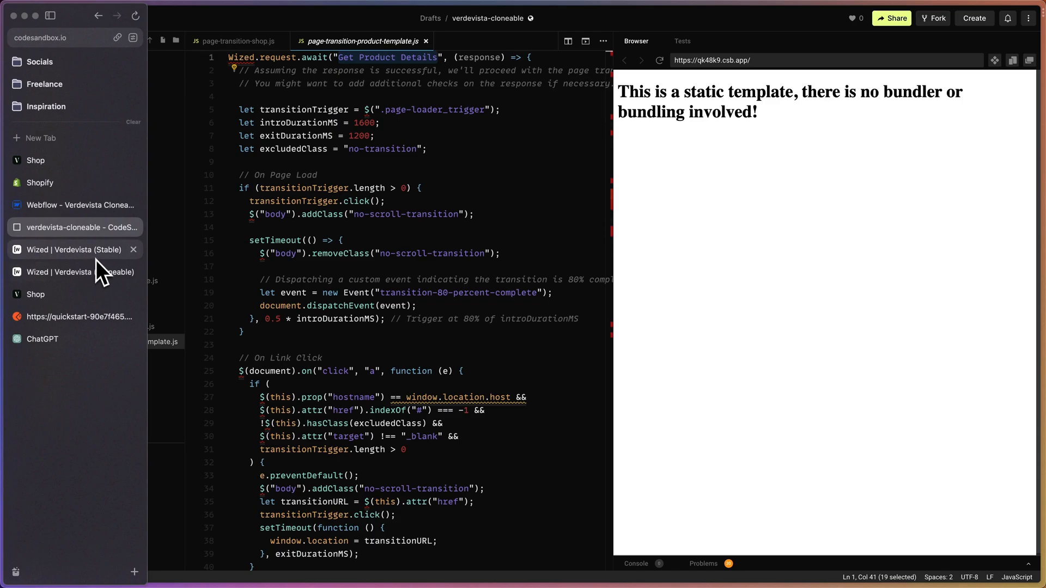
click(77, 213)
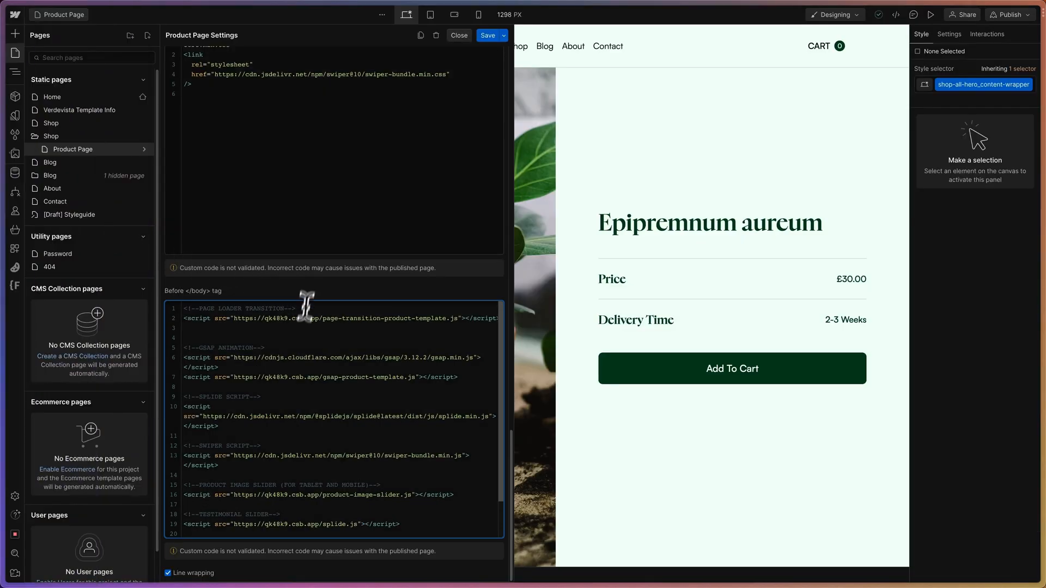
scroll(287, 358, down, 1)
scroll(284, 364, up, 1)
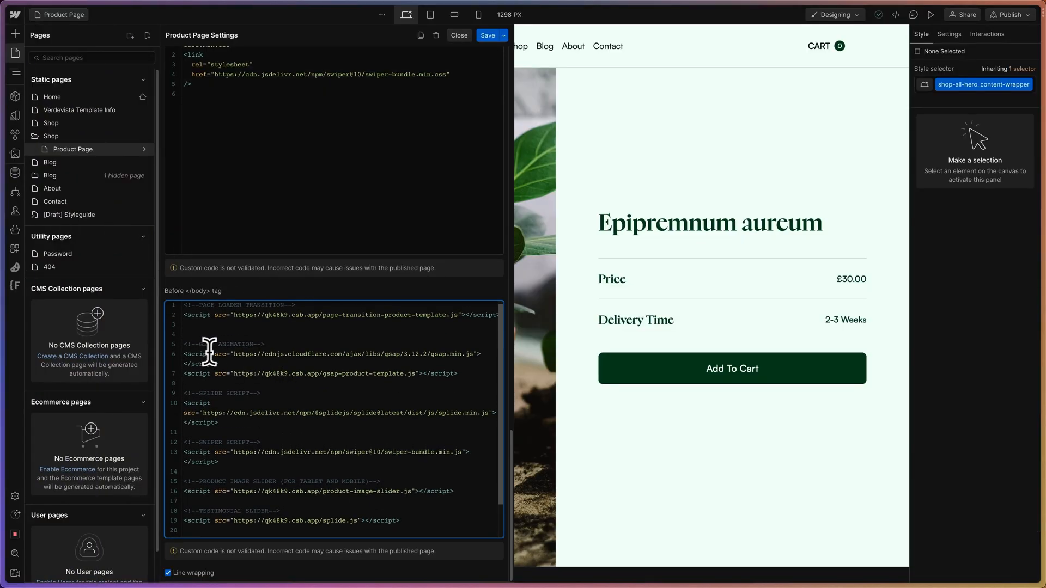
drag(183, 354, 458, 374)
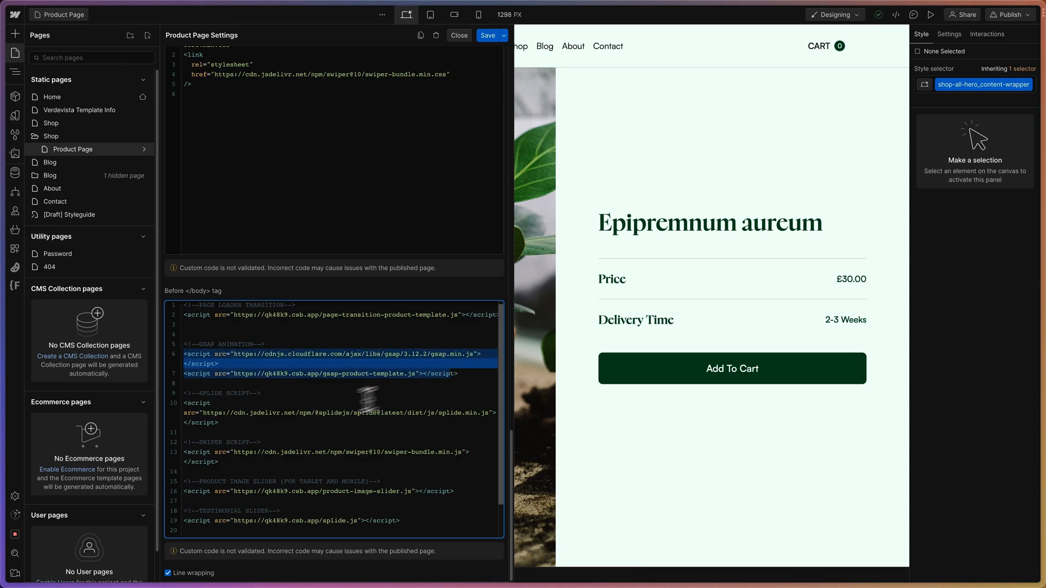
click(368, 399)
- Examine the Splide, Swiper and product image slider scripts in the code before the closing body tag
drag(183, 403, 224, 420)
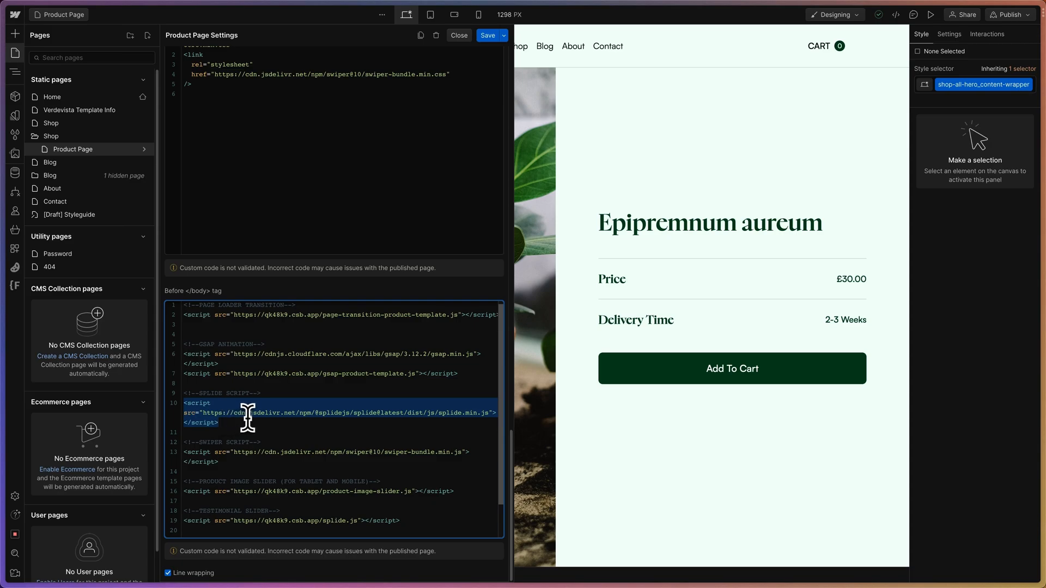
scroll(249, 417, down, 1)
click(186, 436)
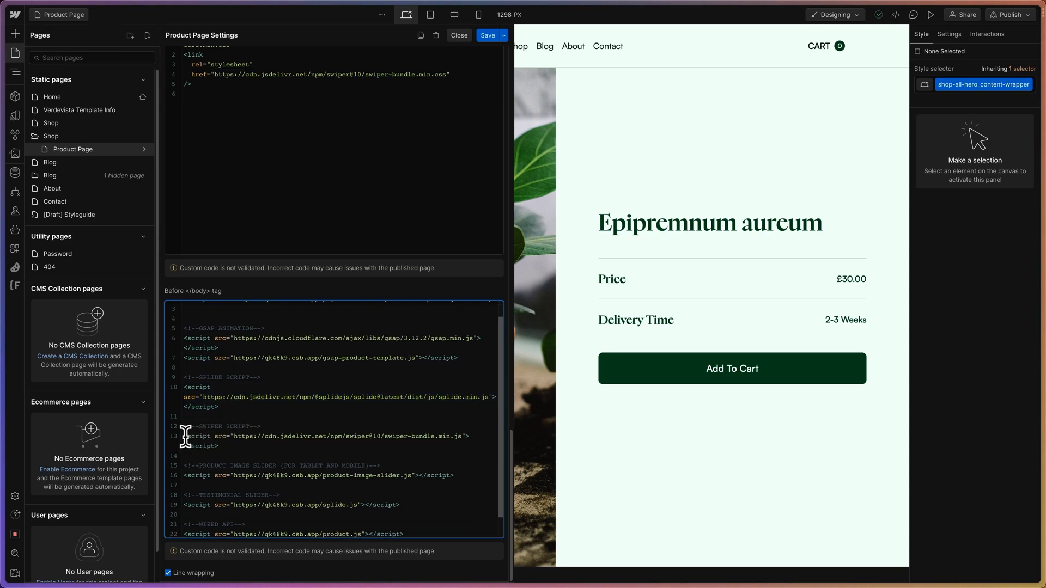
drag(222, 440, 223, 446)
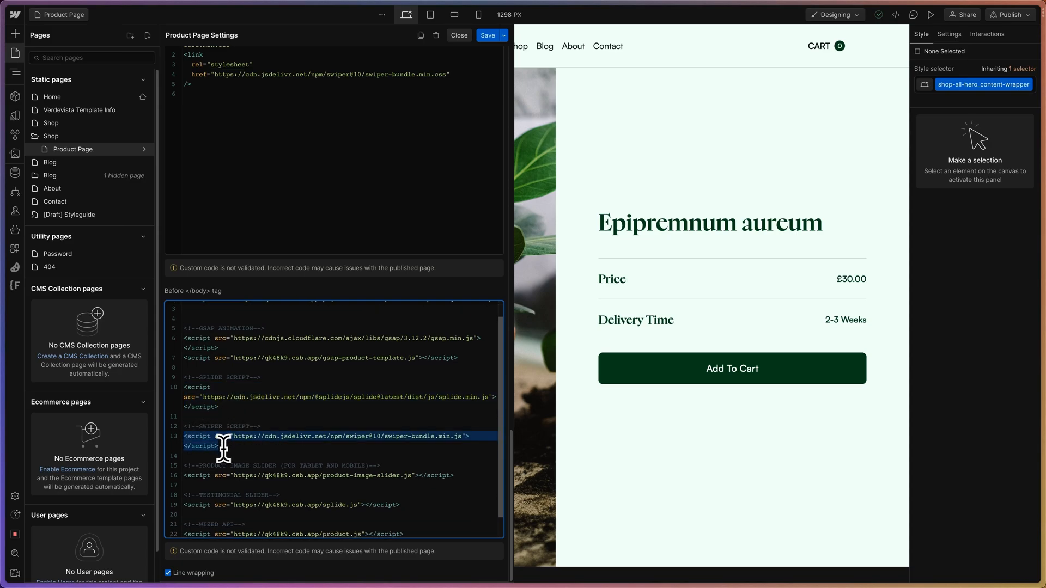
scroll(223, 446, down, 1)
click(206, 451)
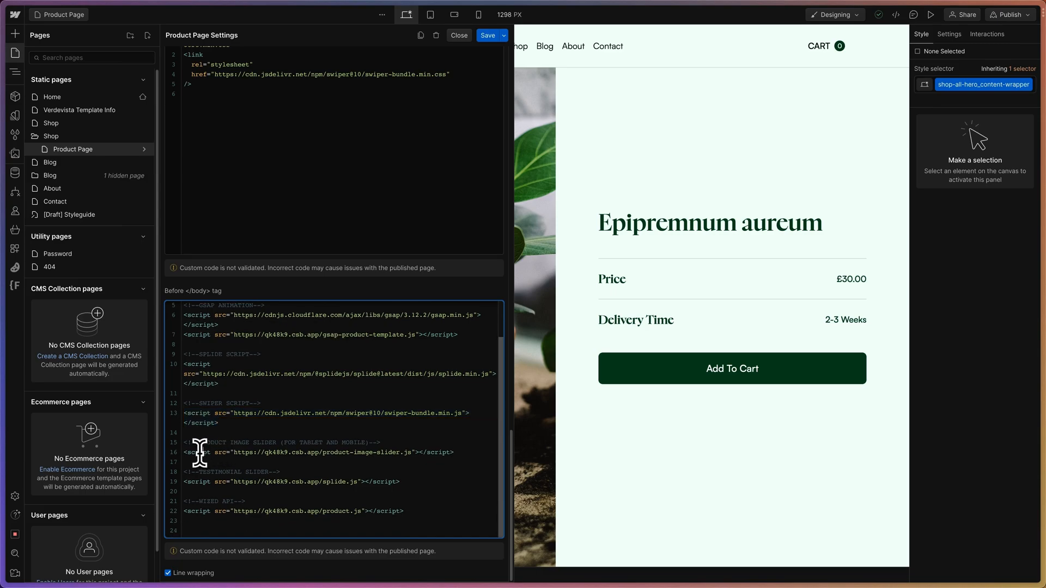
drag(195, 453, 419, 455)
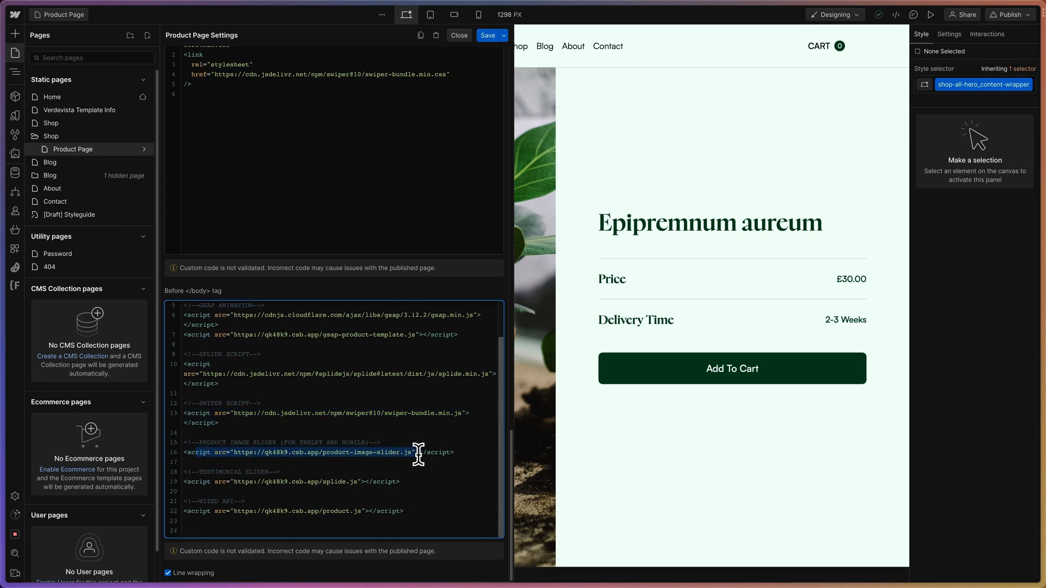
click(419, 455)
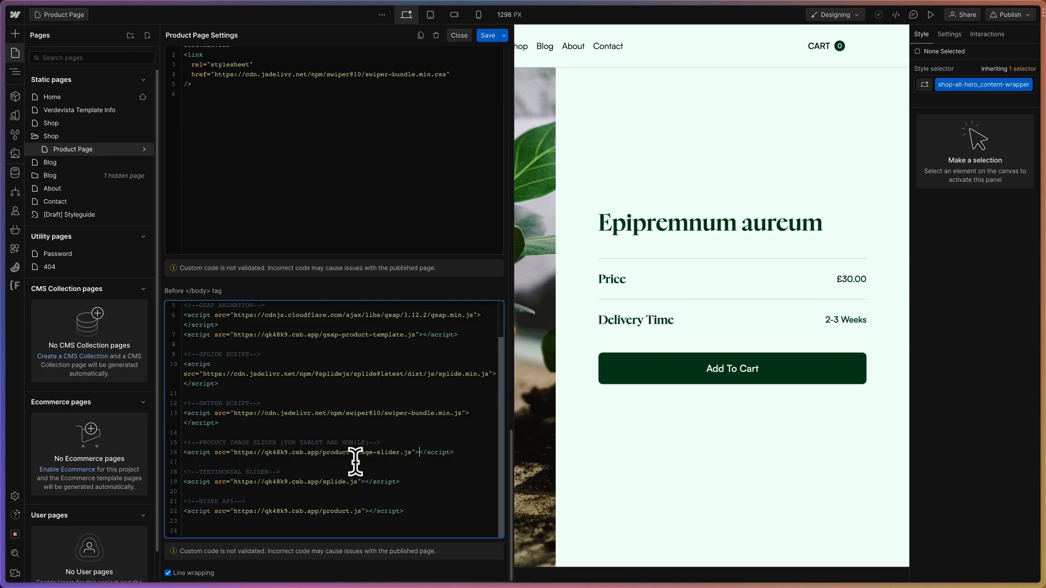
- Switch to the published Verdevista shop page on verdevista.webflow.io and view its product listing
mouse_move(1, 229)
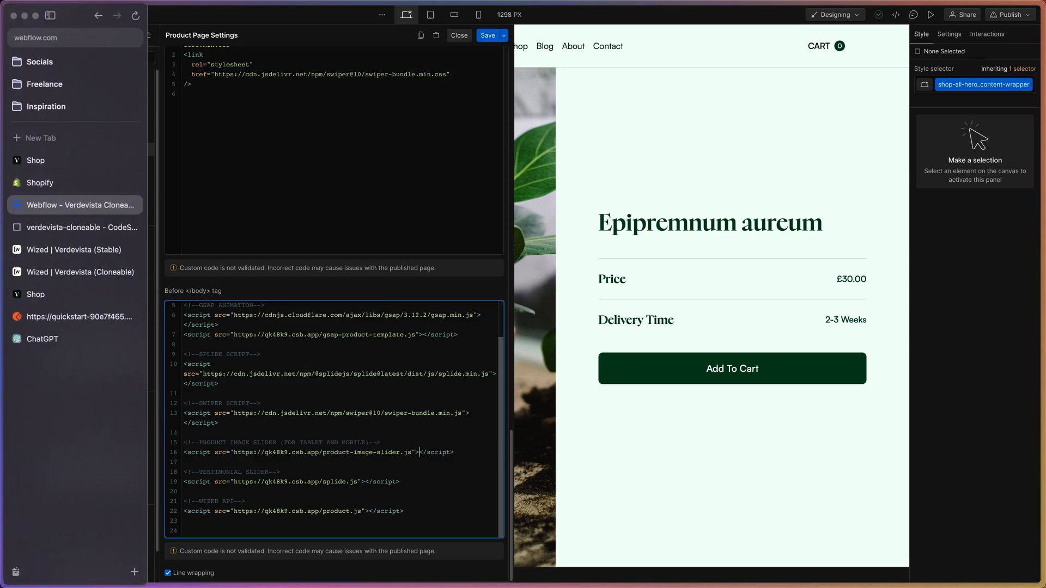
click(38, 160)
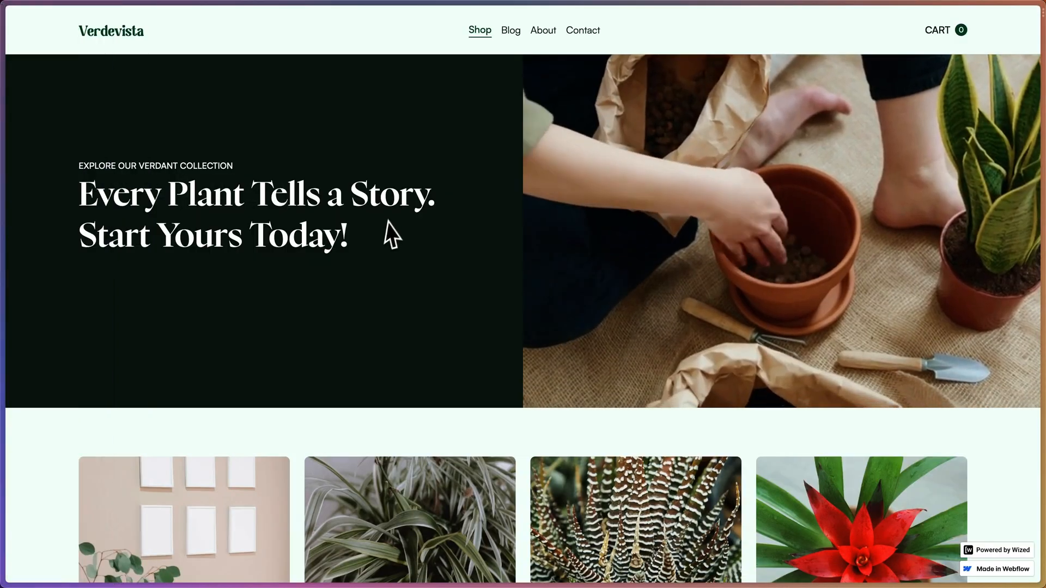
mouse_move(30, 62)
click(51, 44)
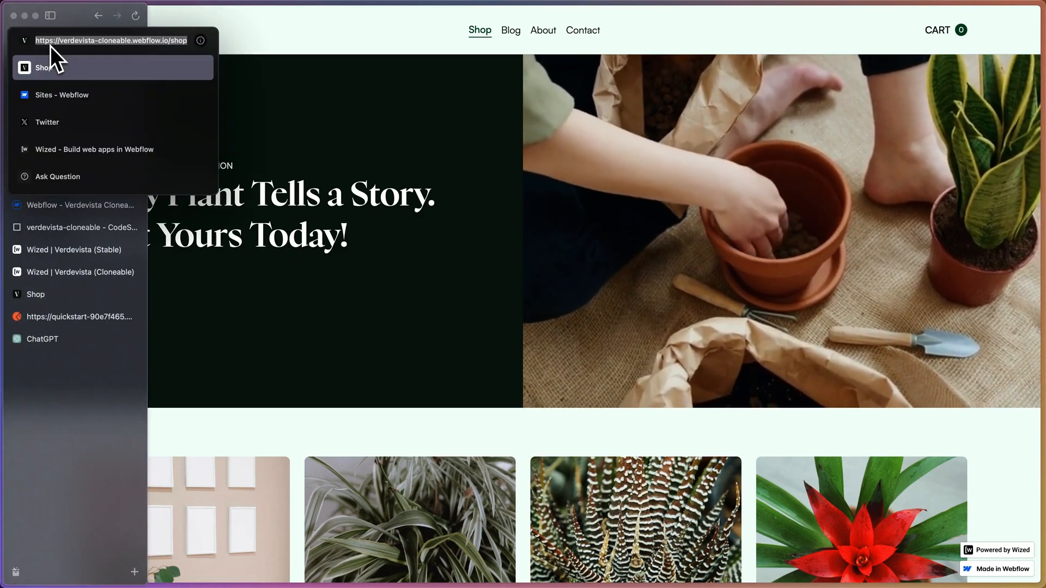
key(Escape)
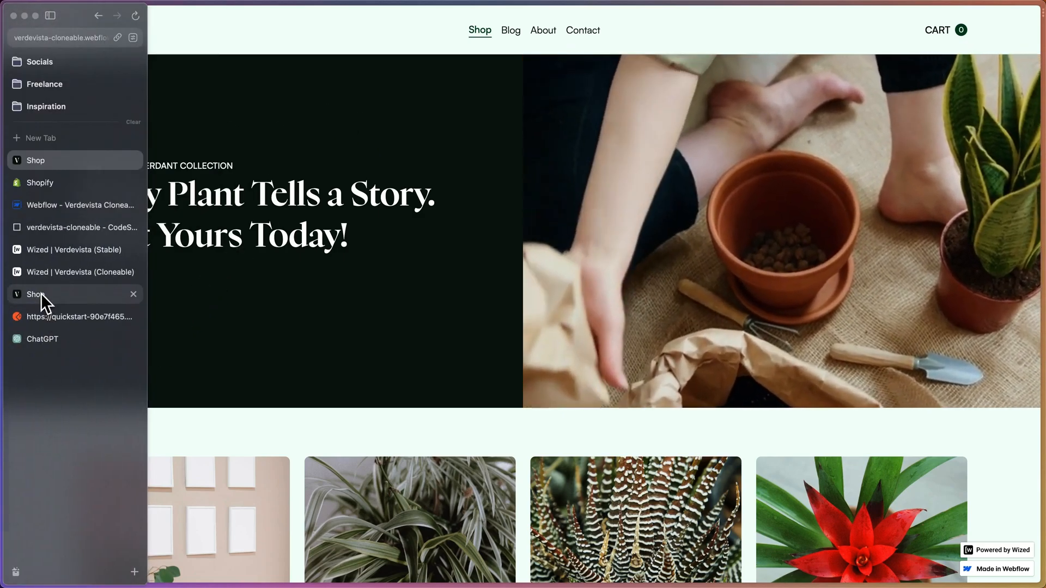
click(41, 293)
scroll(410, 182, up, 8)
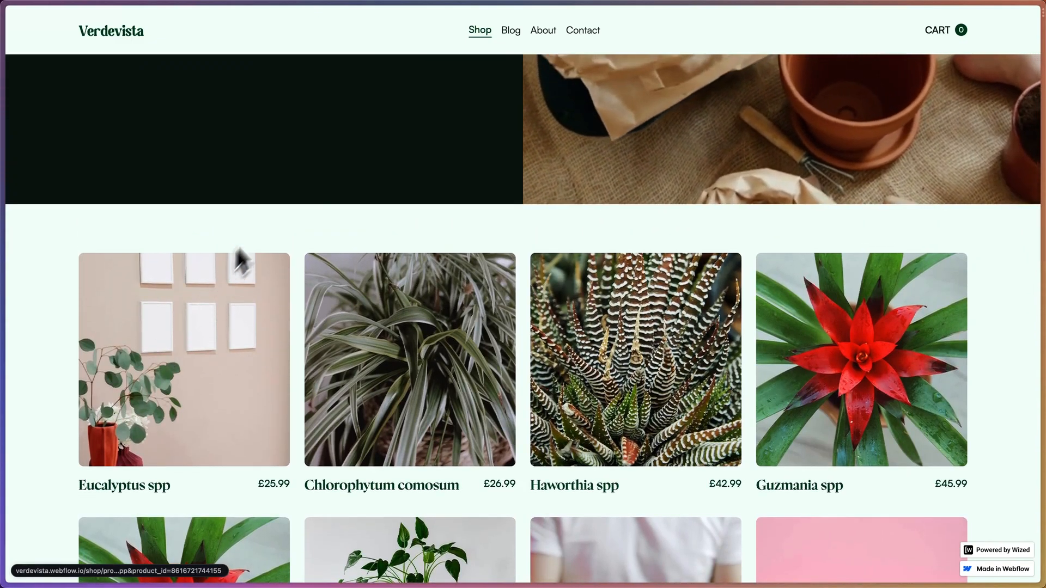
- Open the Eucalyptus spp product page from the shop listing and view its product images
click(238, 251)
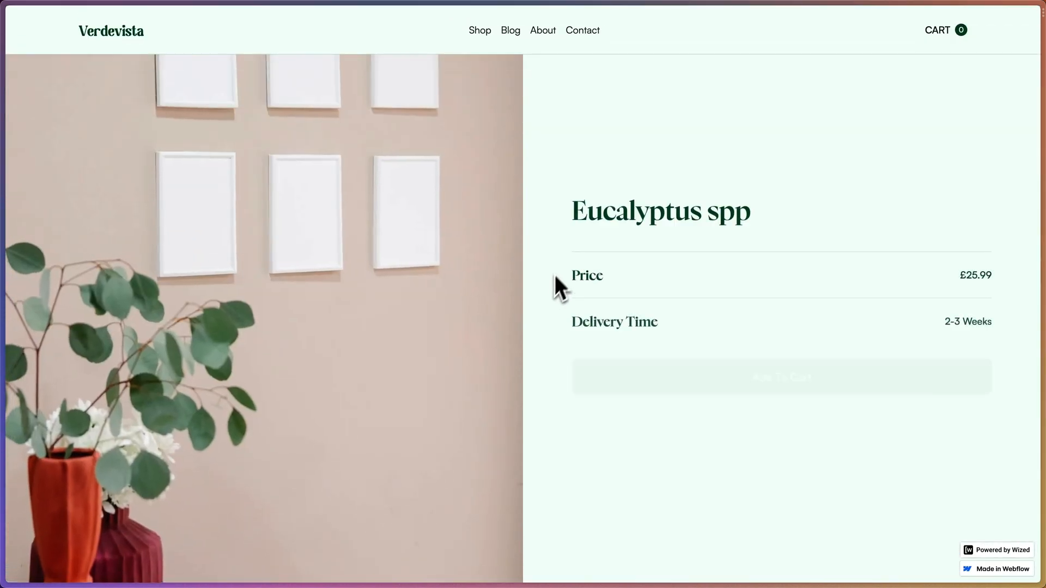
scroll(514, 268, down, 6)
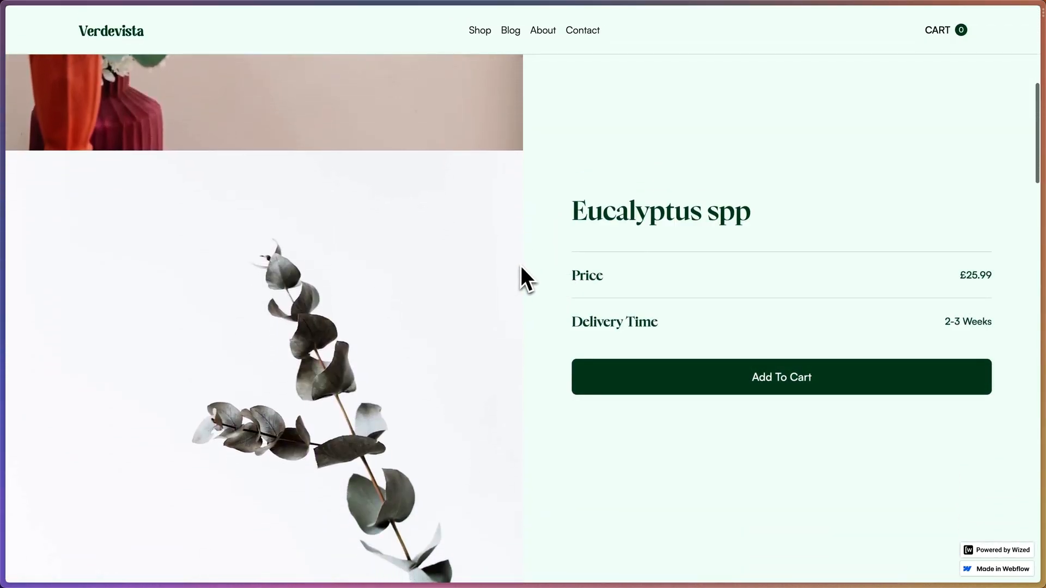
scroll(522, 269, down, 5)
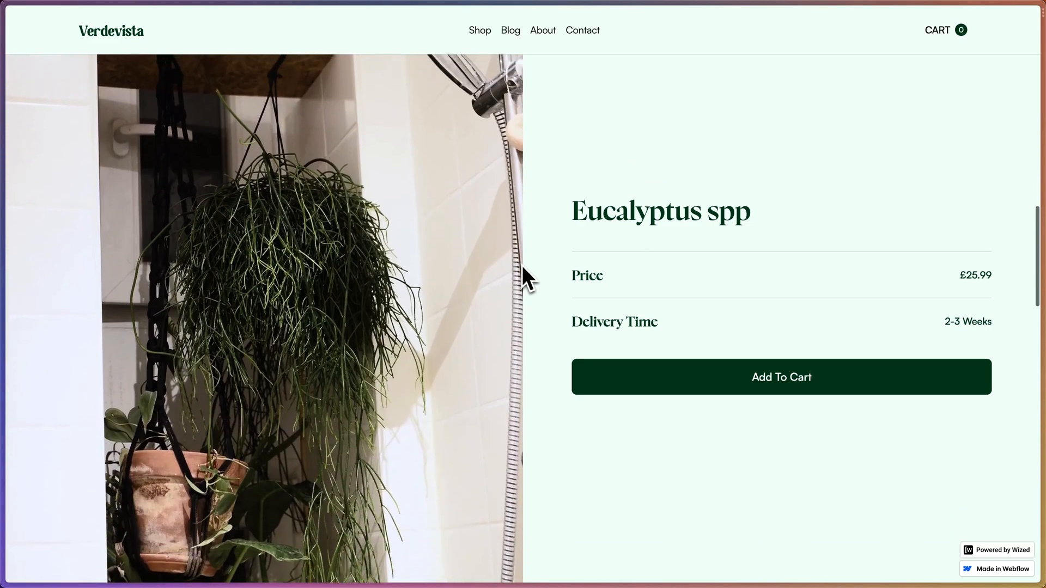
- Preview the product page as an iPhone 12 Pro in the developer tools and try the mobile image slider, closing the tools when done
right_click(575, 133)
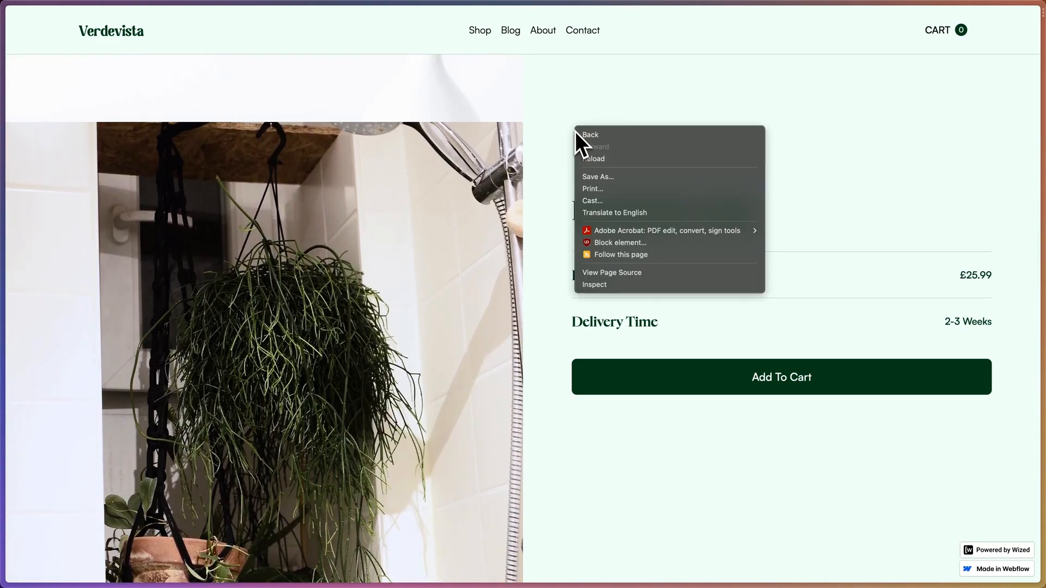
click(597, 288)
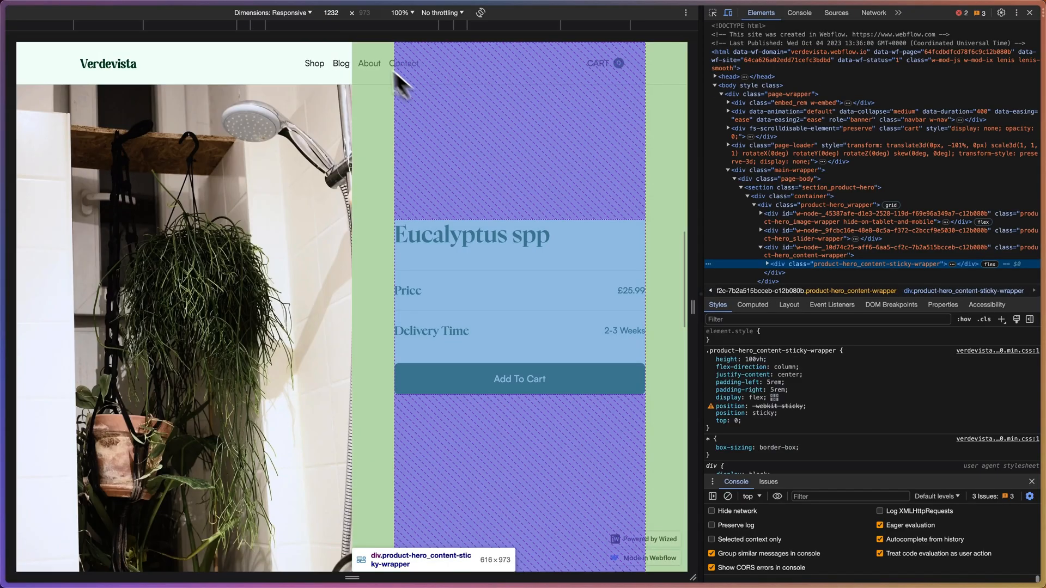
click(311, 14)
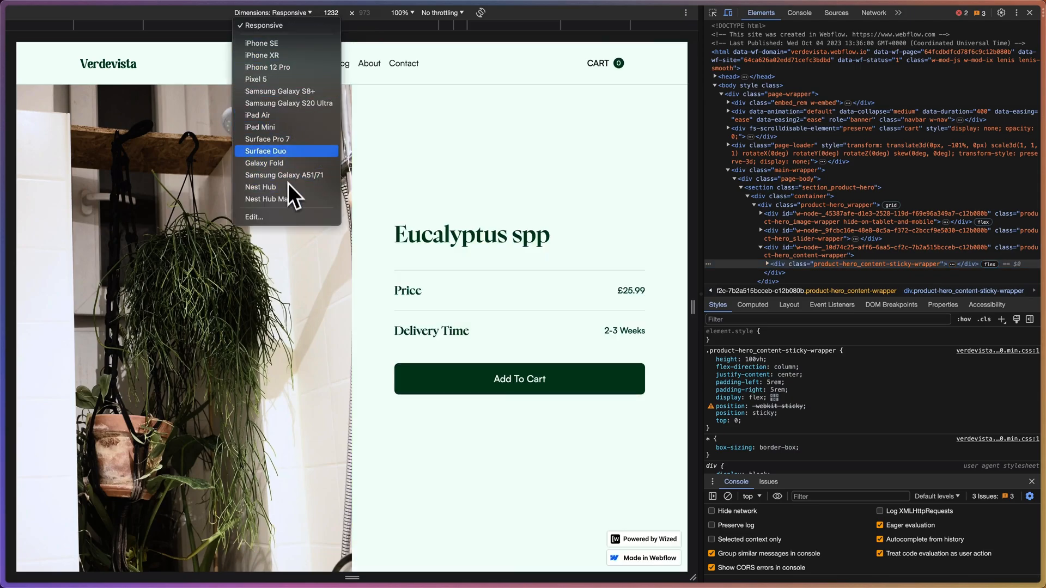
click(293, 66)
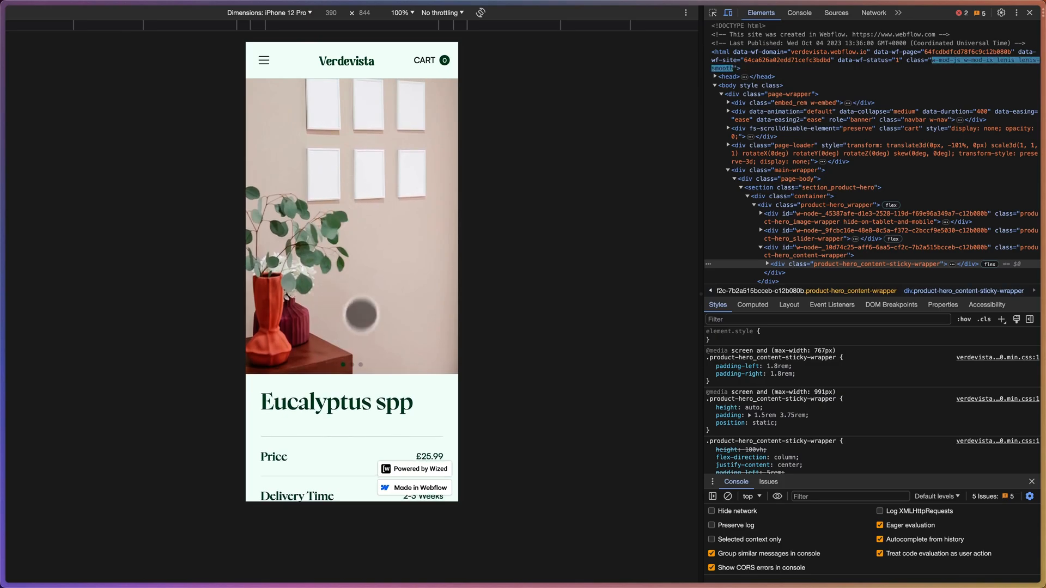
drag(368, 286, 397, 242)
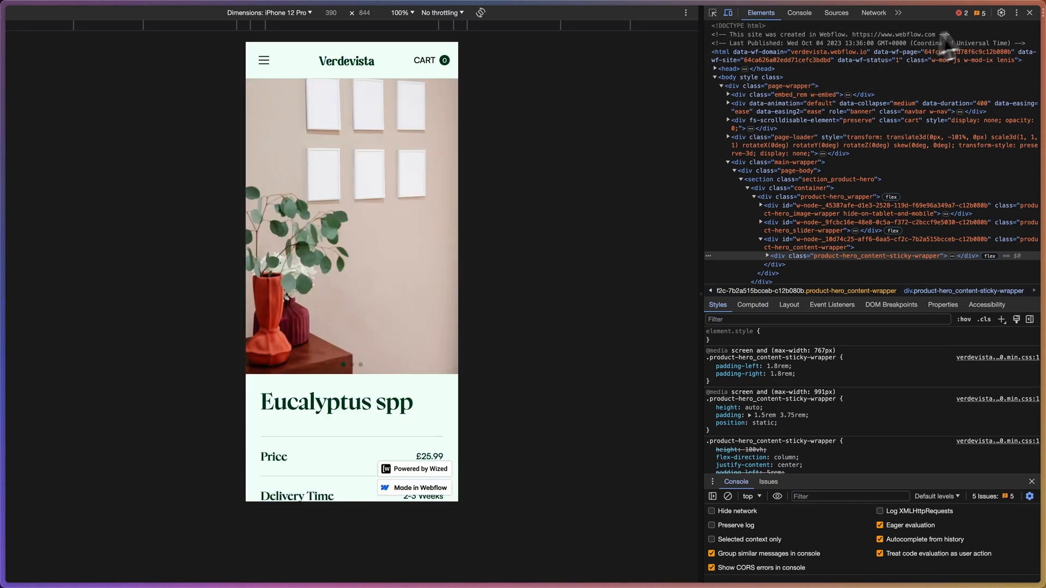
click(1030, 12)
- Glance at the Webflow page code, return to the published Eucalyptus spp page and advance its testimonial slider through several quotes
mouse_move(4, 272)
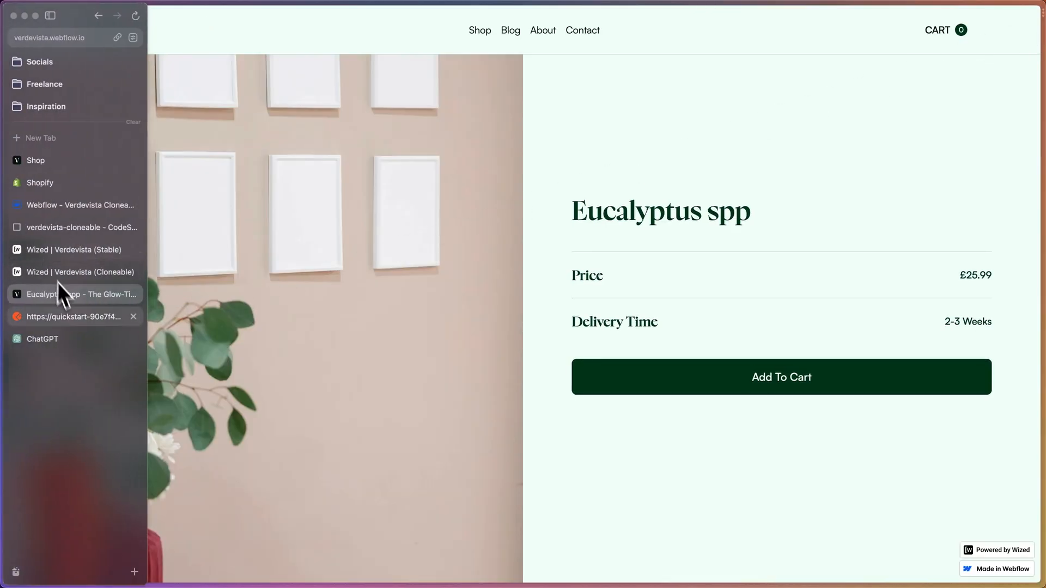
click(77, 208)
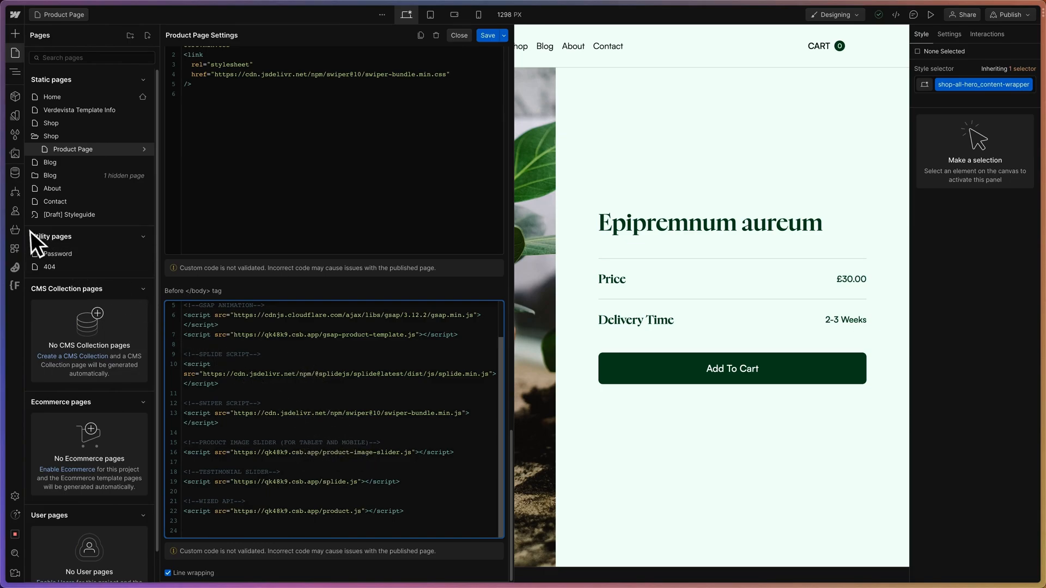
mouse_move(5, 229)
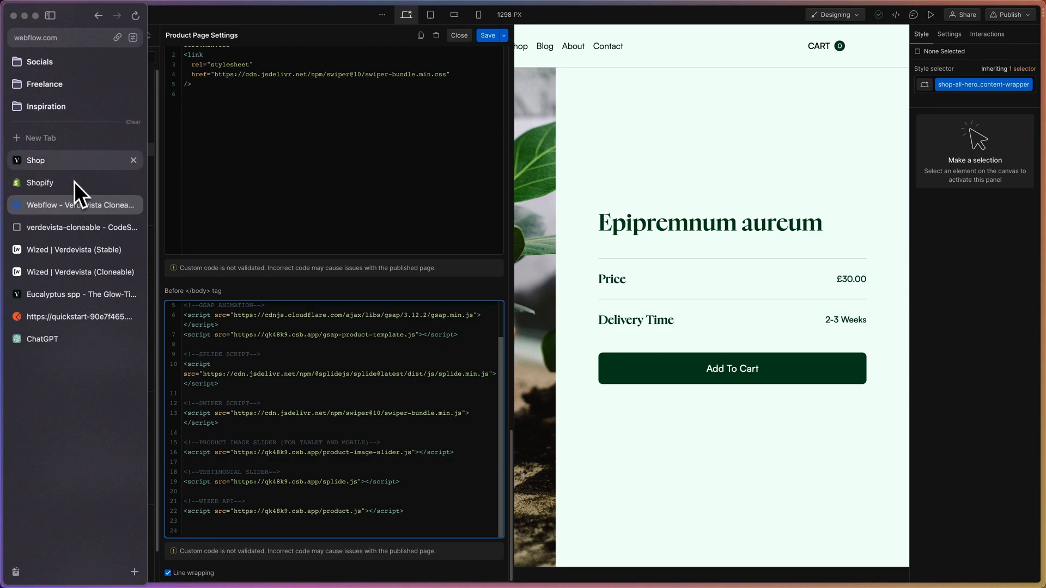
click(41, 291)
scroll(597, 365, down, 15)
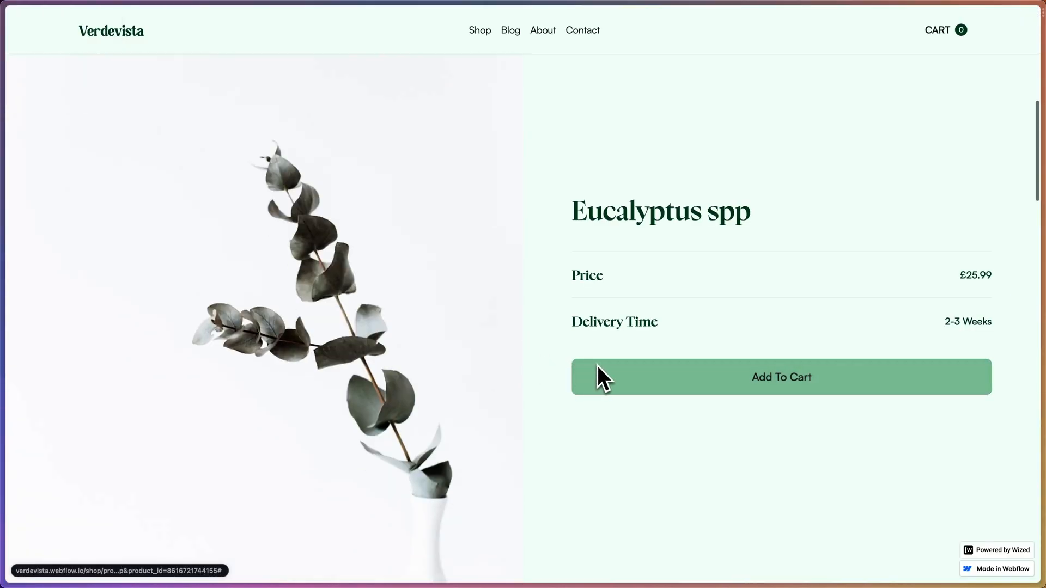
scroll(606, 367, down, 5)
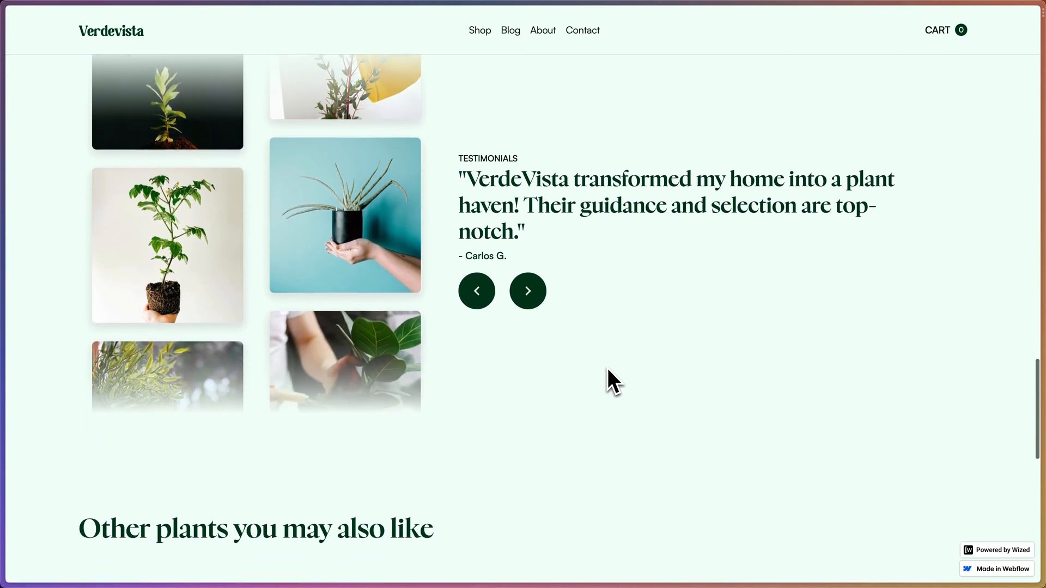
click(533, 349)
click(533, 350)
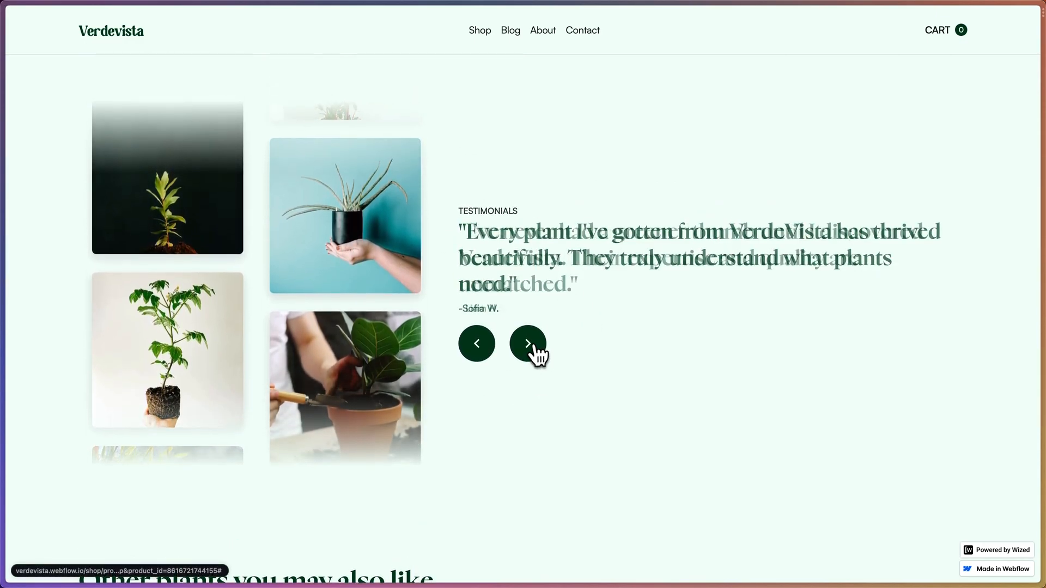
click(532, 350)
- Return to the Product Page settings in Webflow and examine the testimonial slider script splide.js and the Wized API script product.js
mouse_move(44, 245)
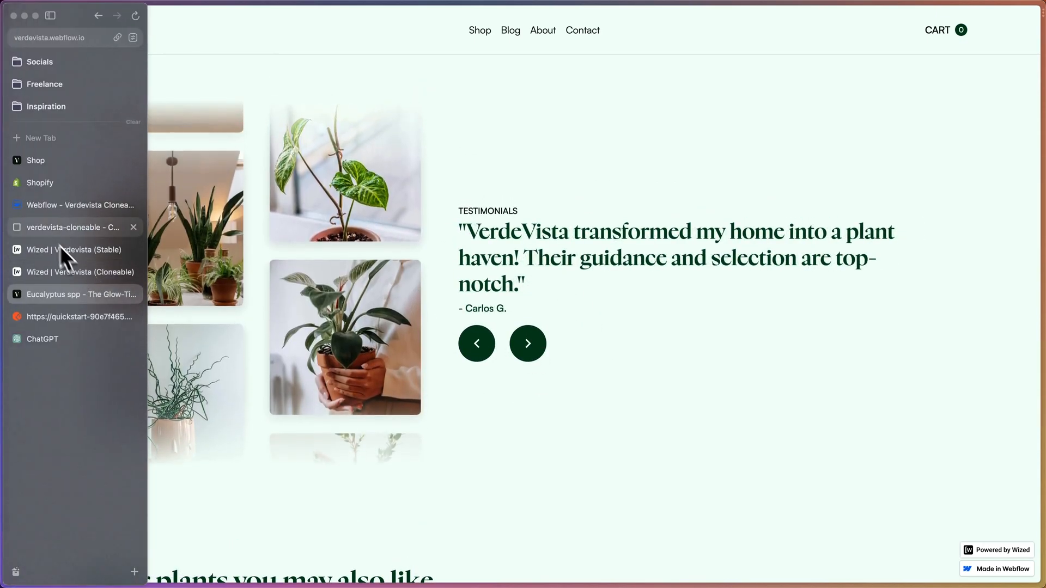
click(53, 210)
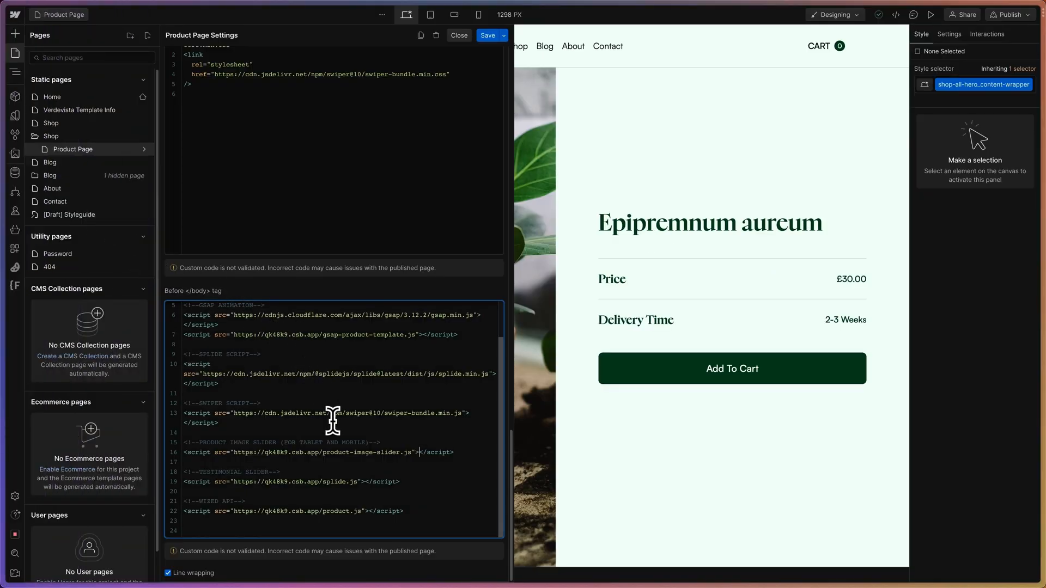
drag(195, 473, 384, 487)
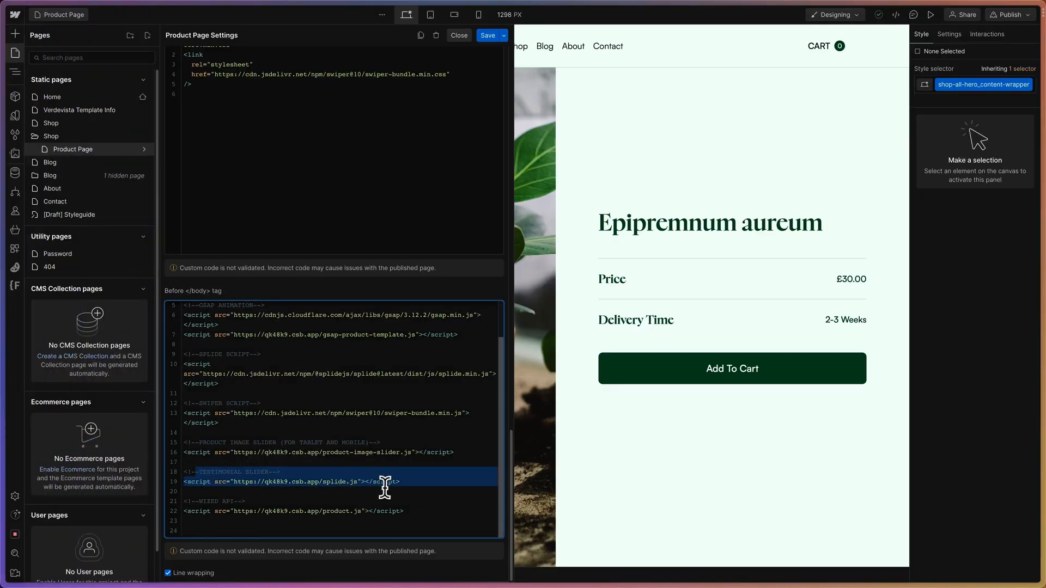
click(384, 489)
drag(255, 480, 322, 480)
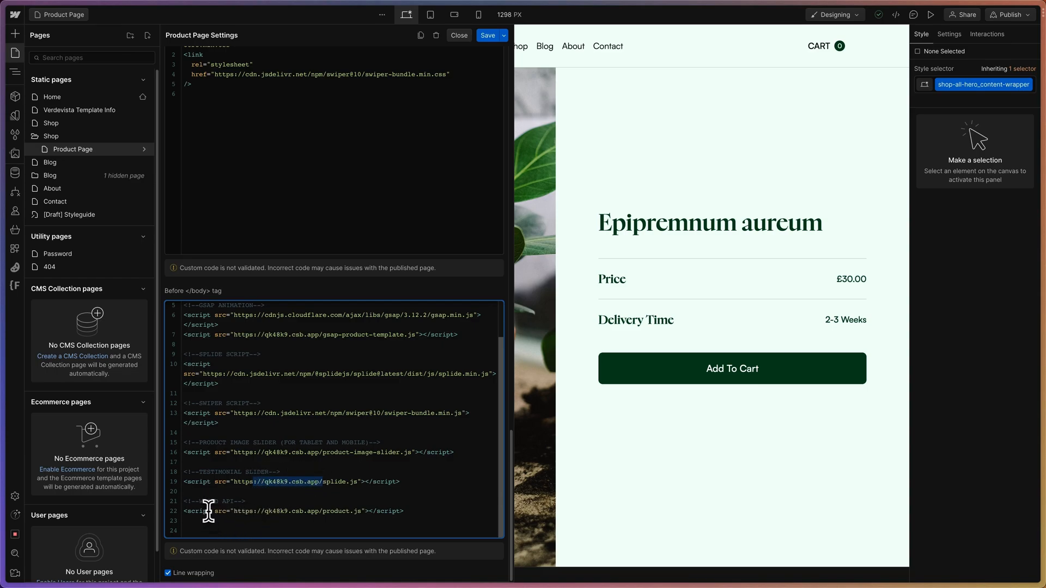
drag(211, 511, 320, 511)
click(367, 511)
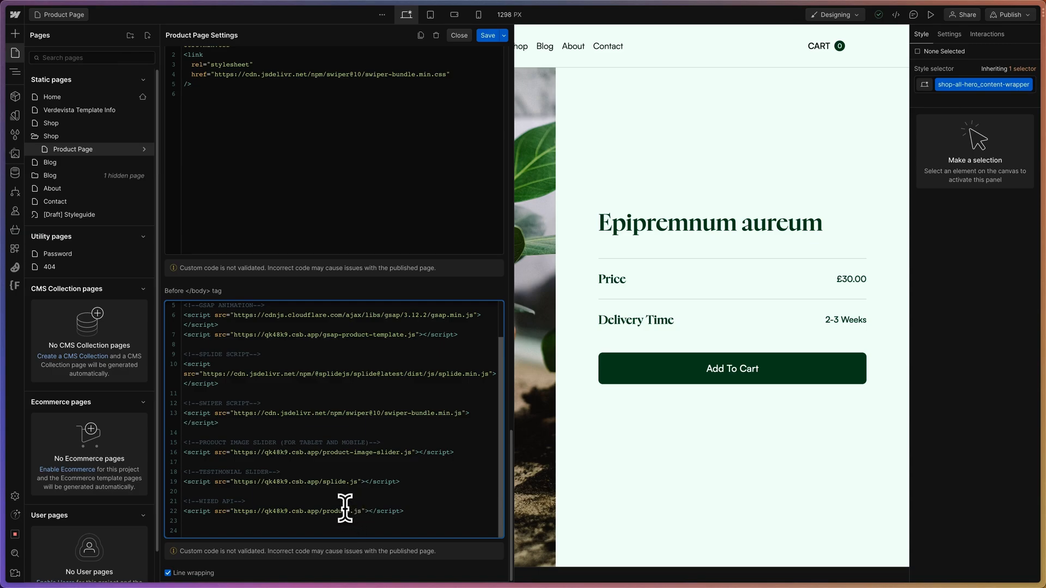
- Switch to CodeSandbox, open product.js with a wider code editor and examine its transformContentToHTML function
mouse_move(30, 250)
click(46, 226)
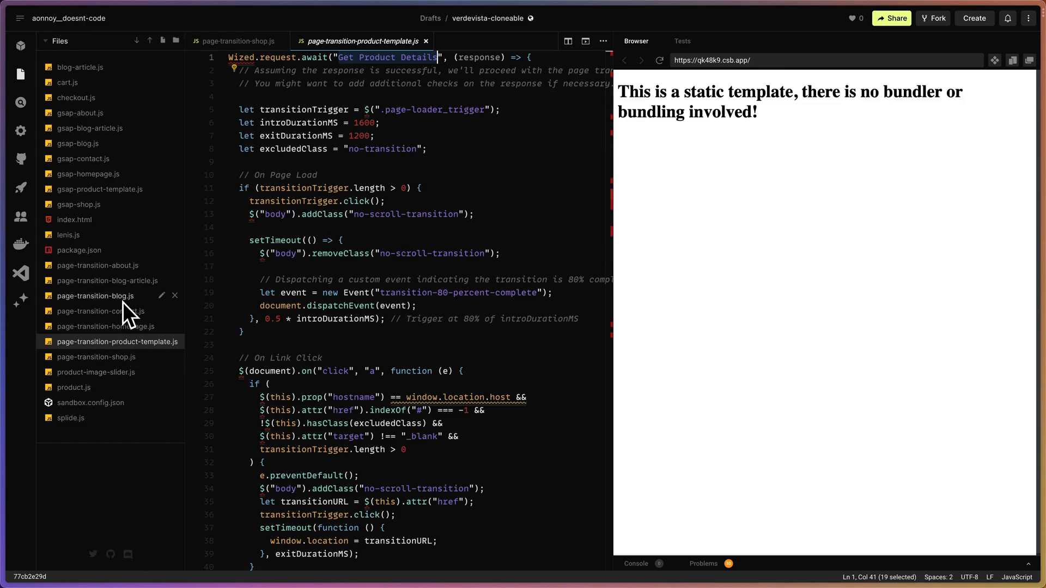
click(82, 388)
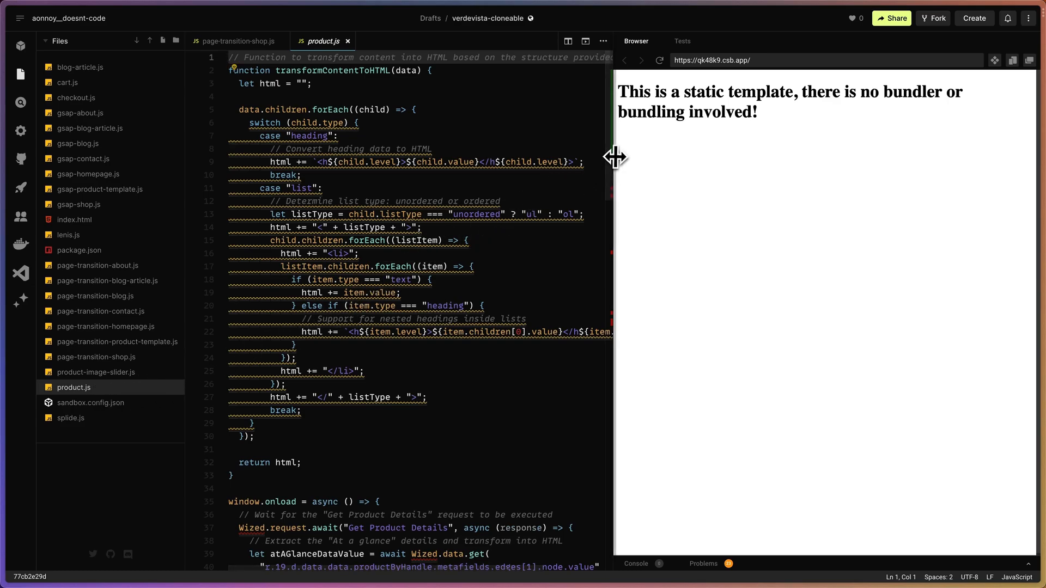
drag(615, 157, 800, 163)
click(546, 281)
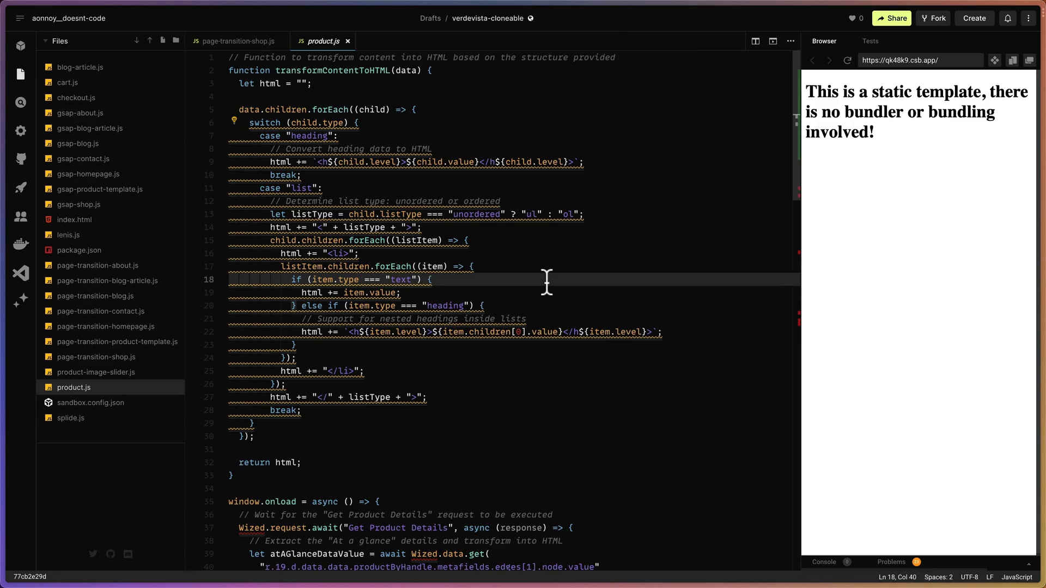
scroll(547, 282, down, 2)
scroll(547, 281, up, 2)
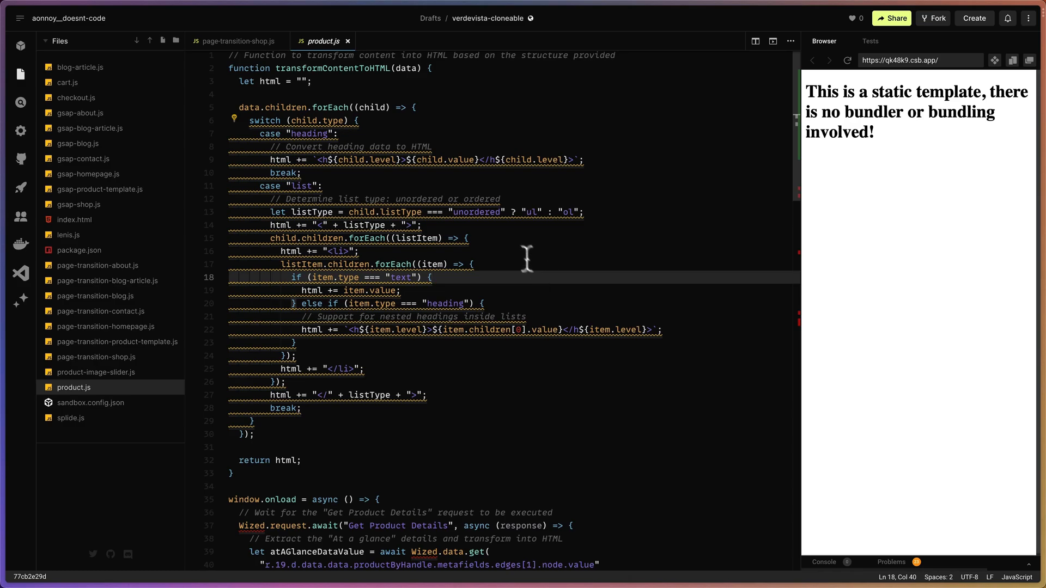
scroll(513, 242, down, 3)
- Switch to the published Eucalyptus spp page and view the "At a glance" and "Plant Preferences" lists in its product details
mouse_move(2, 269)
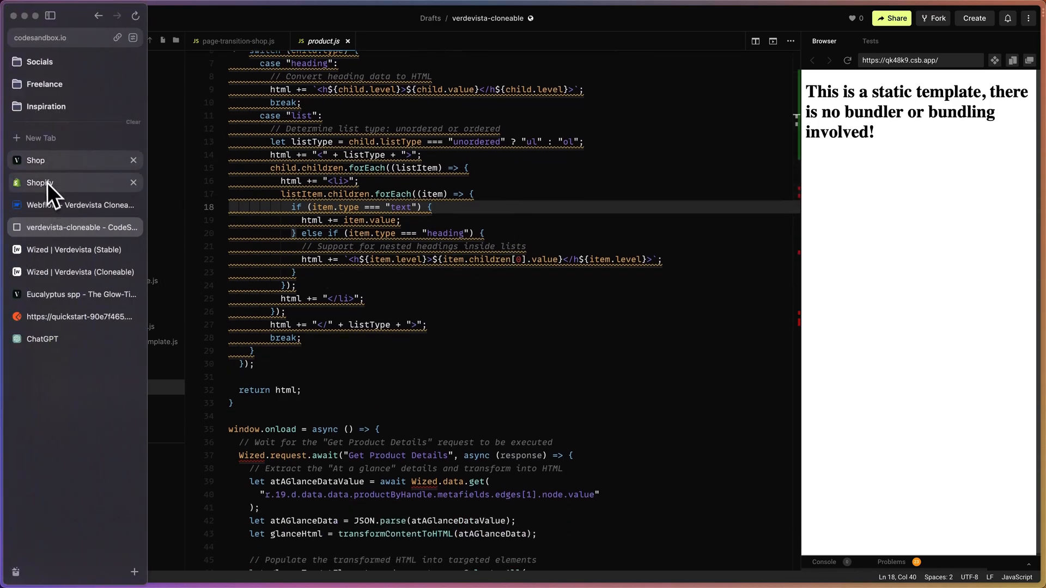
click(42, 167)
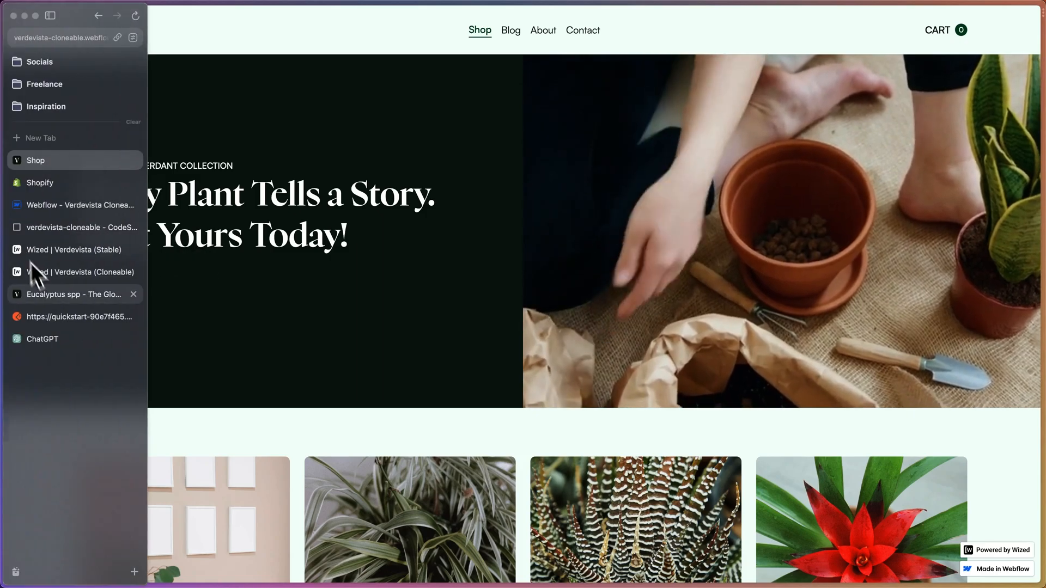
click(32, 295)
scroll(583, 366, up, 10)
scroll(637, 379, down, 2)
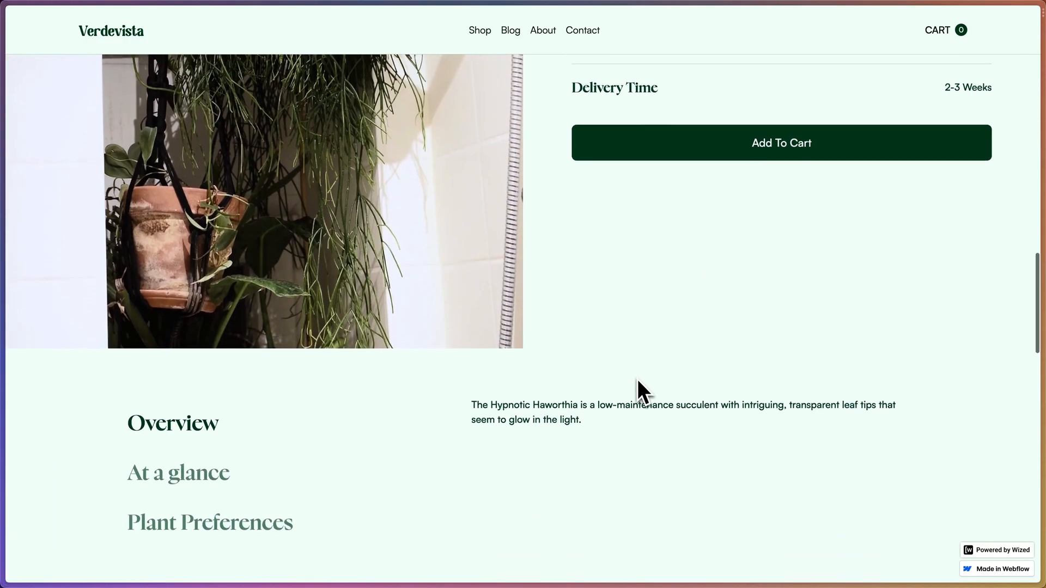
click(184, 420)
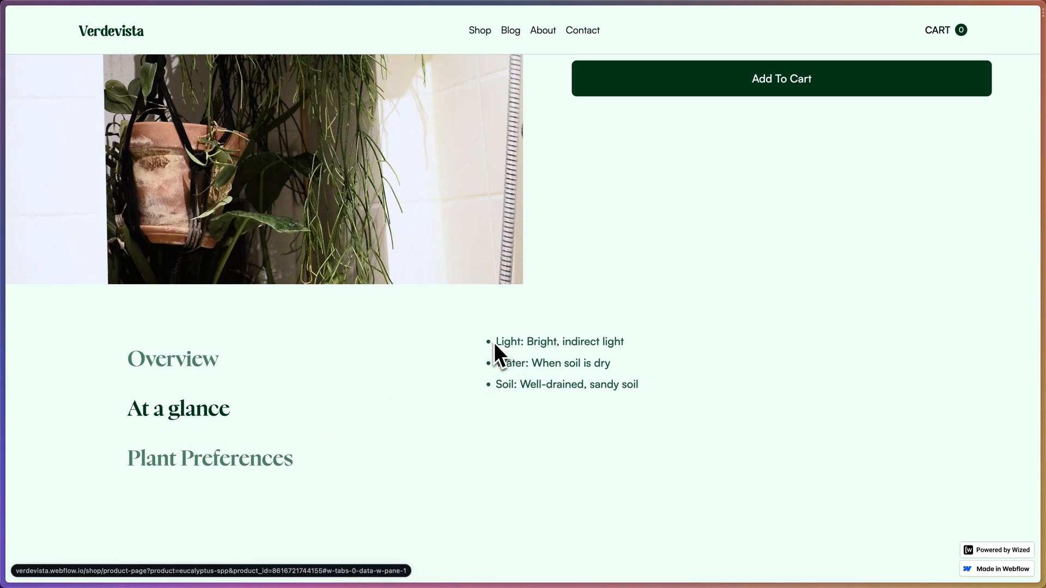
drag(495, 344, 638, 379)
click(646, 383)
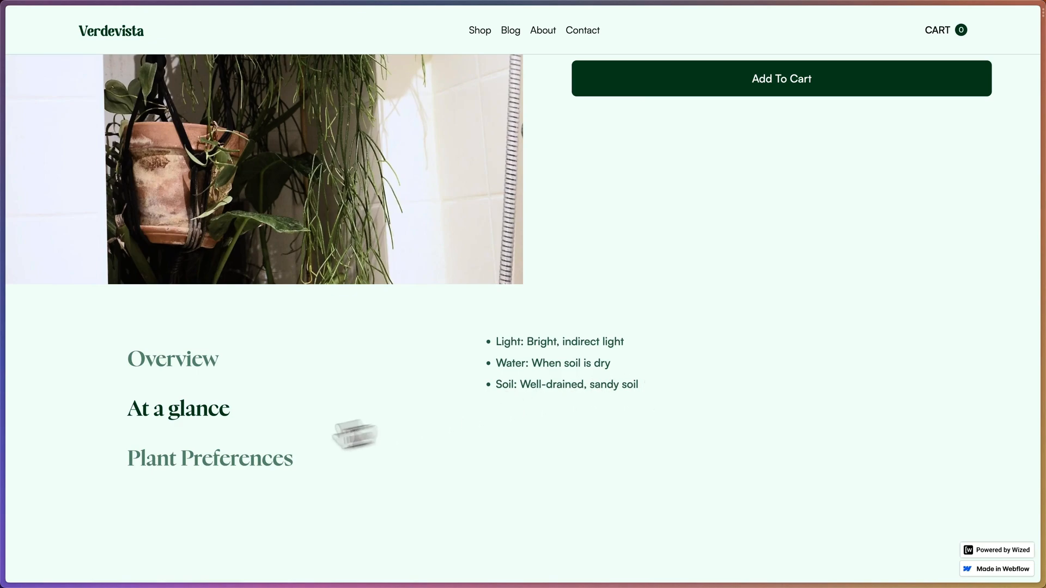
click(210, 461)
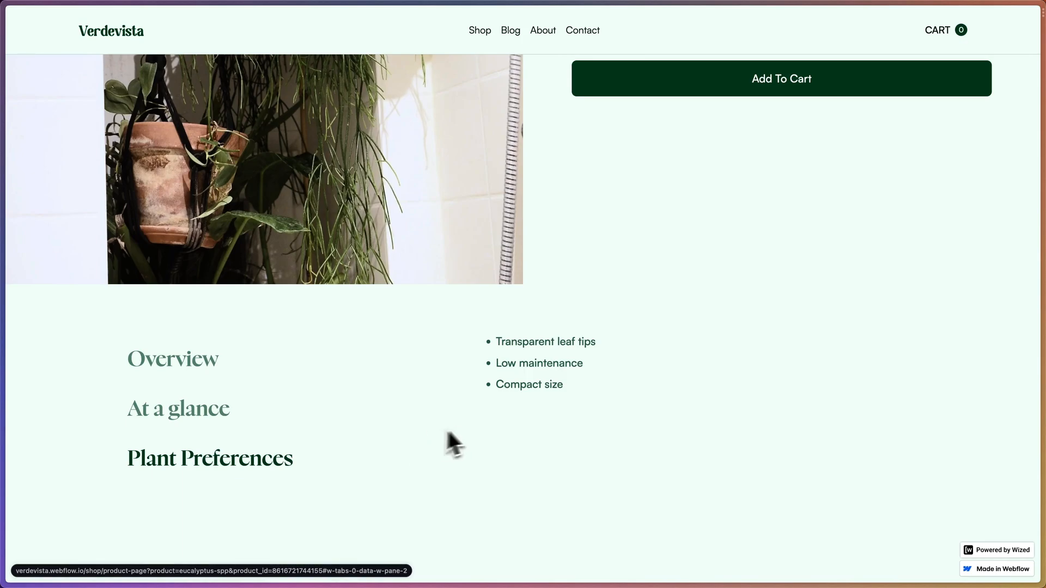
- Revisit the "At a glance" list, highlighting its bullet points, and compare it with "Plant Preferences" and "Overview"
click(199, 428)
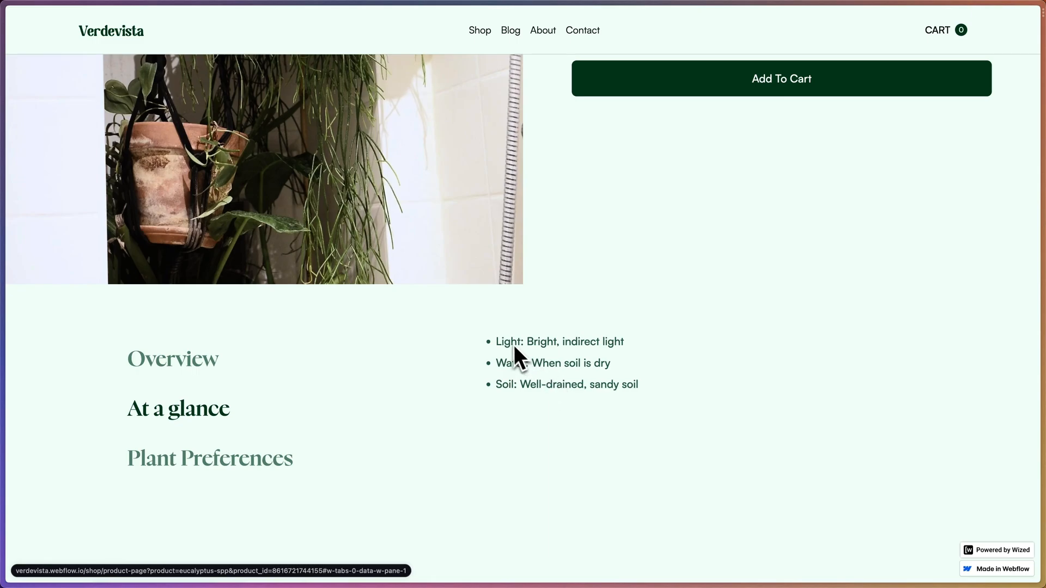
drag(488, 342, 644, 419)
click(643, 420)
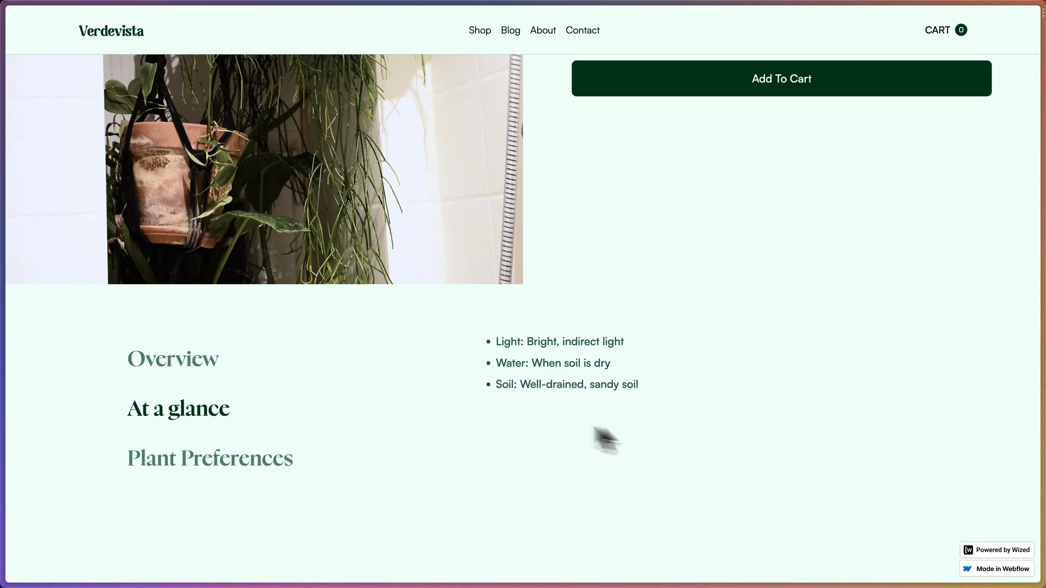
click(280, 463)
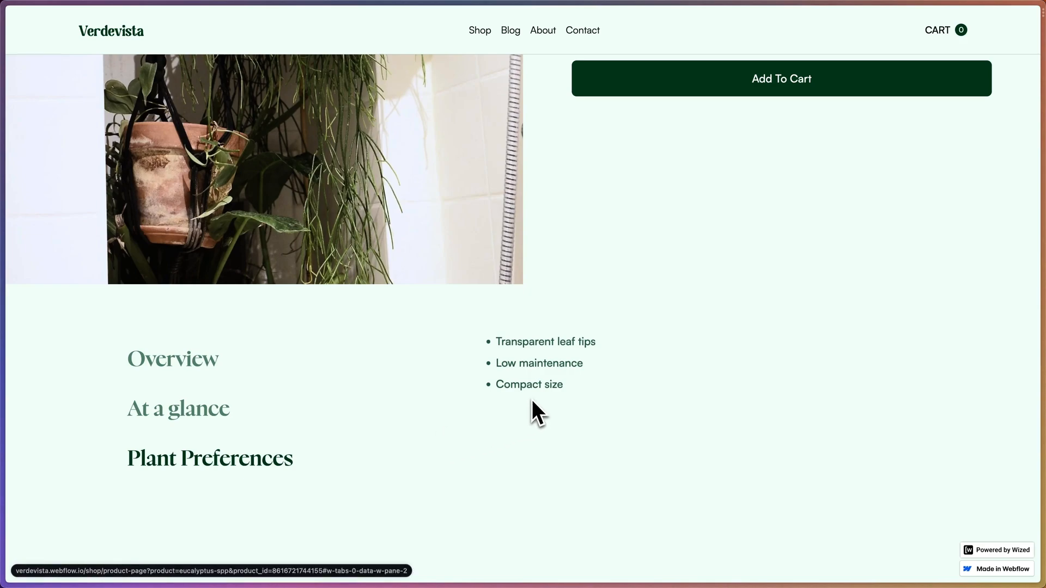
click(169, 373)
- Return to product.js in CodeSandbox and examine the window.onload code for the "At a glance" and "Plant preferences" details
mouse_move(1, 262)
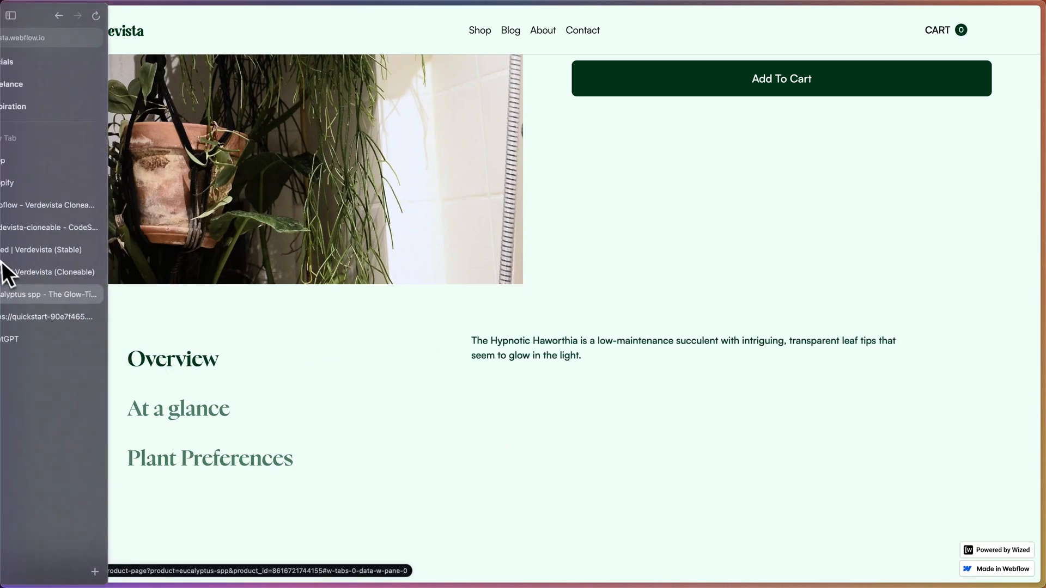
click(66, 226)
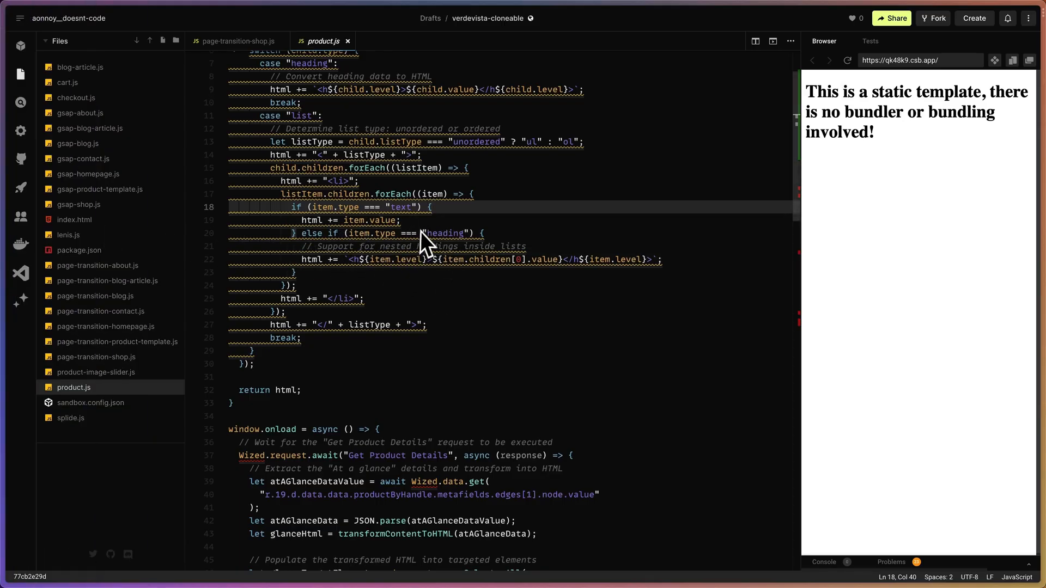
scroll(420, 230, down, 7)
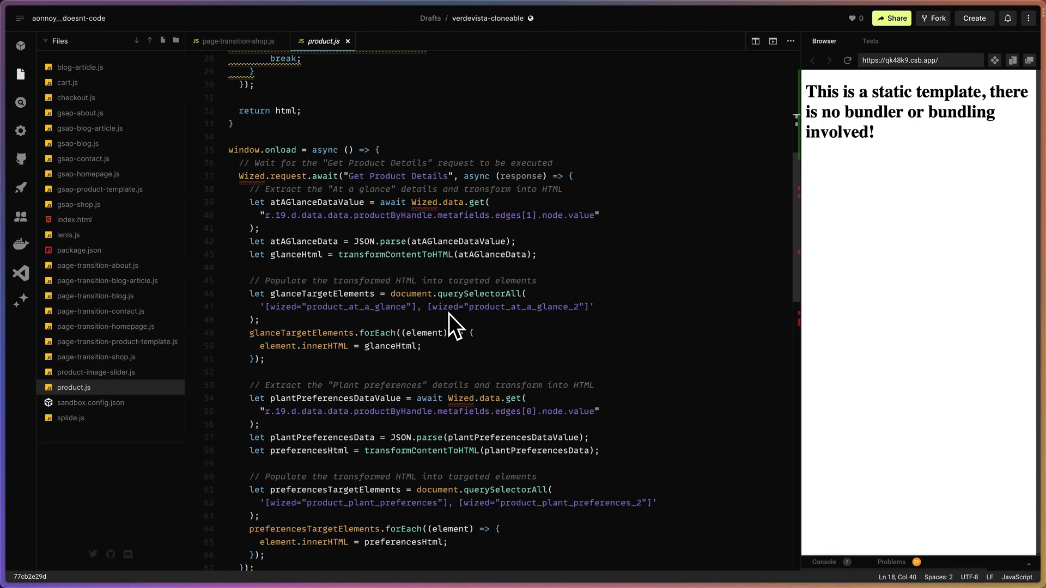
- Examine the "Plant preferences" code and the SEO title and description meta tag code through the end of product.js
scroll(449, 314, down, 5)
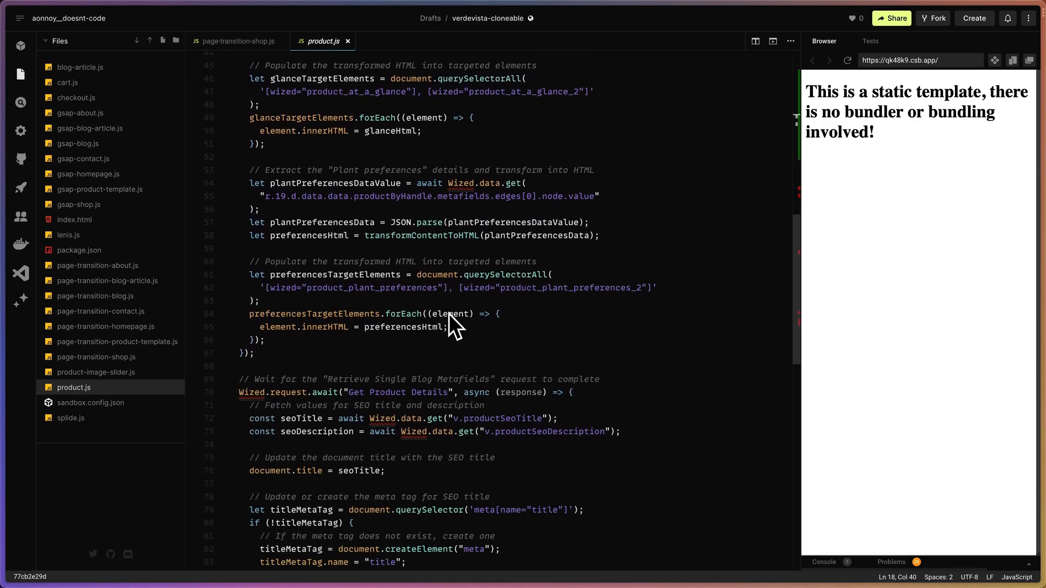
scroll(449, 314, down, 1)
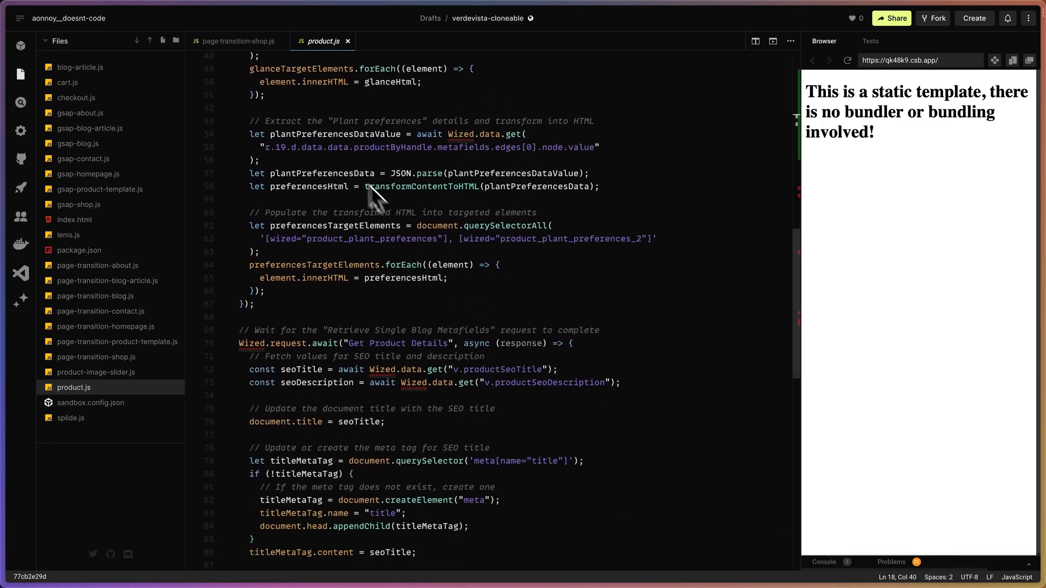
scroll(368, 186, down, 4)
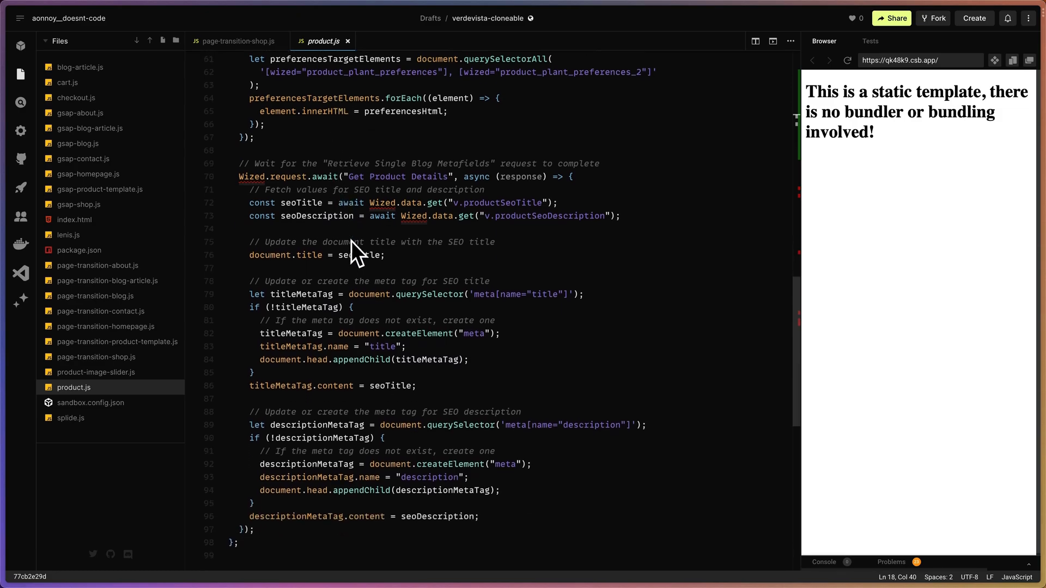
scroll(350, 240, down, 1)
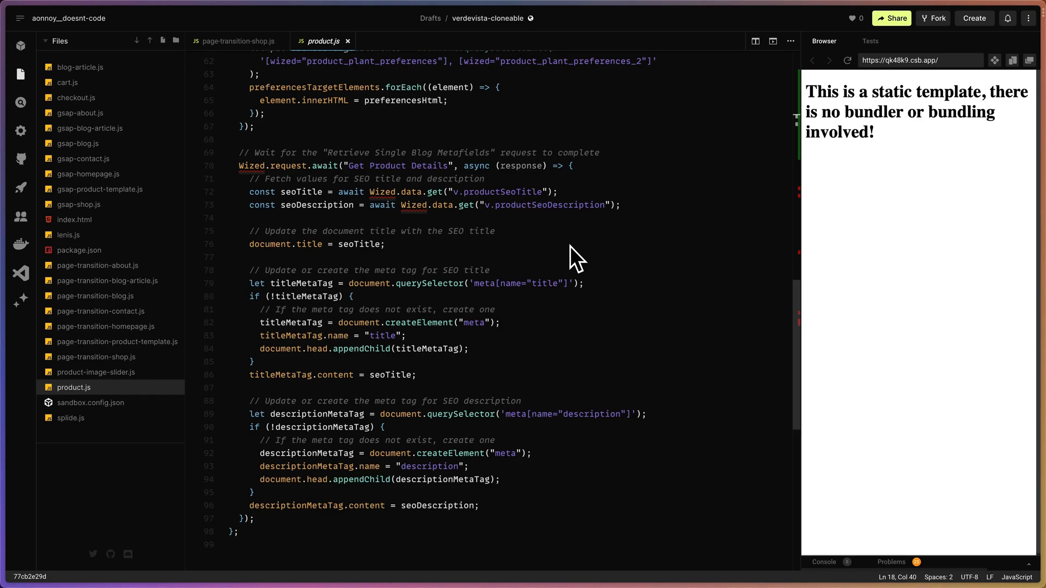
- Switch to the published Eucalyptus spp page and view its main product section with title, price and delivery time
mouse_move(3, 142)
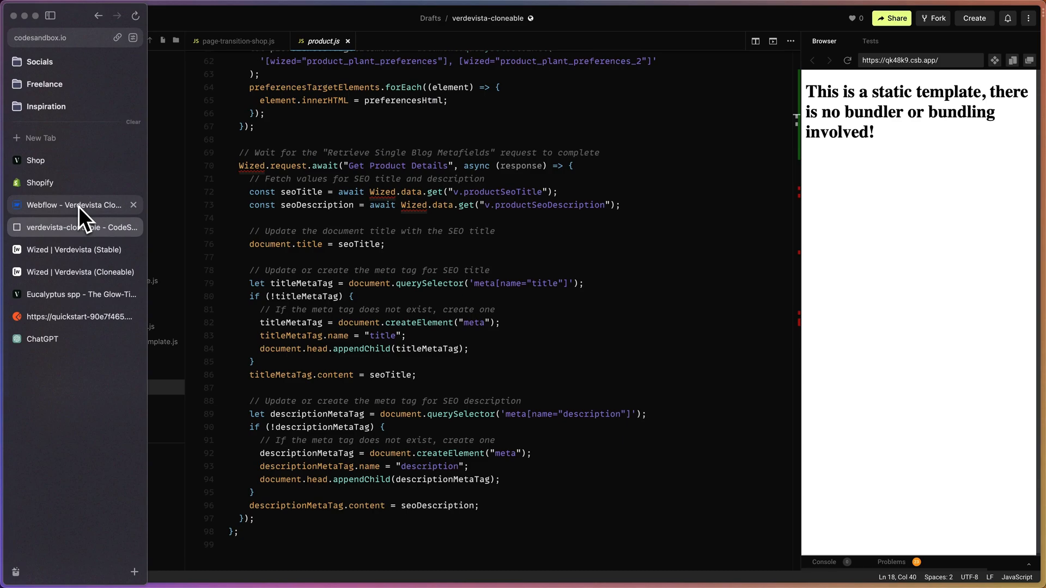
click(55, 303)
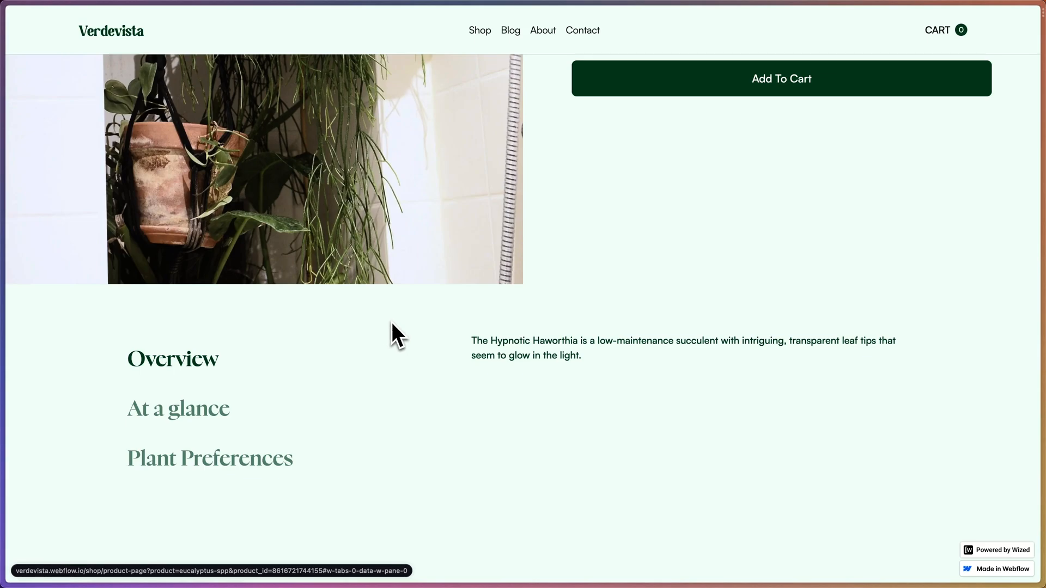
scroll(391, 322, up, 10)
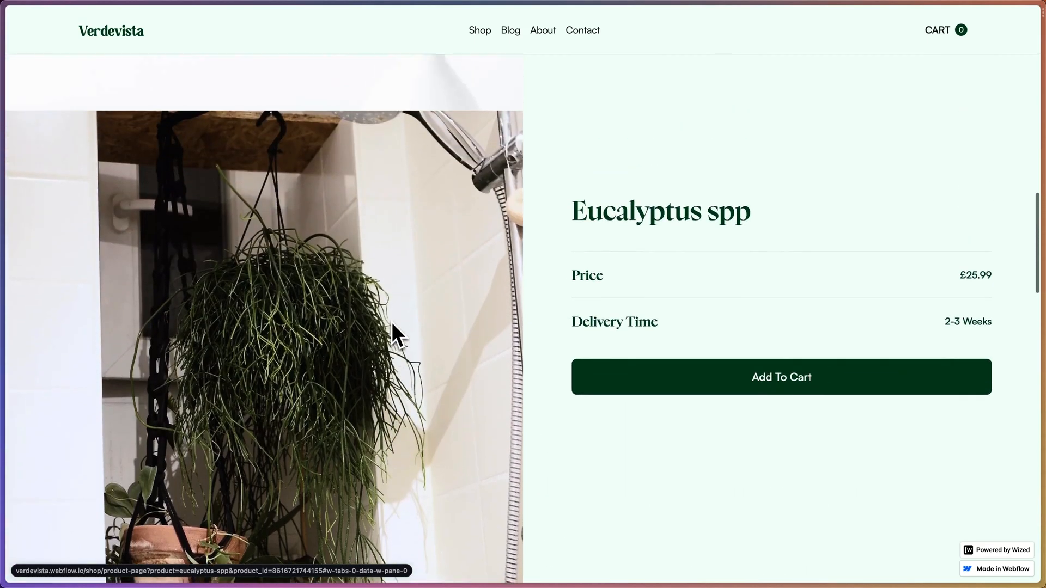
scroll(391, 322, up, 10)
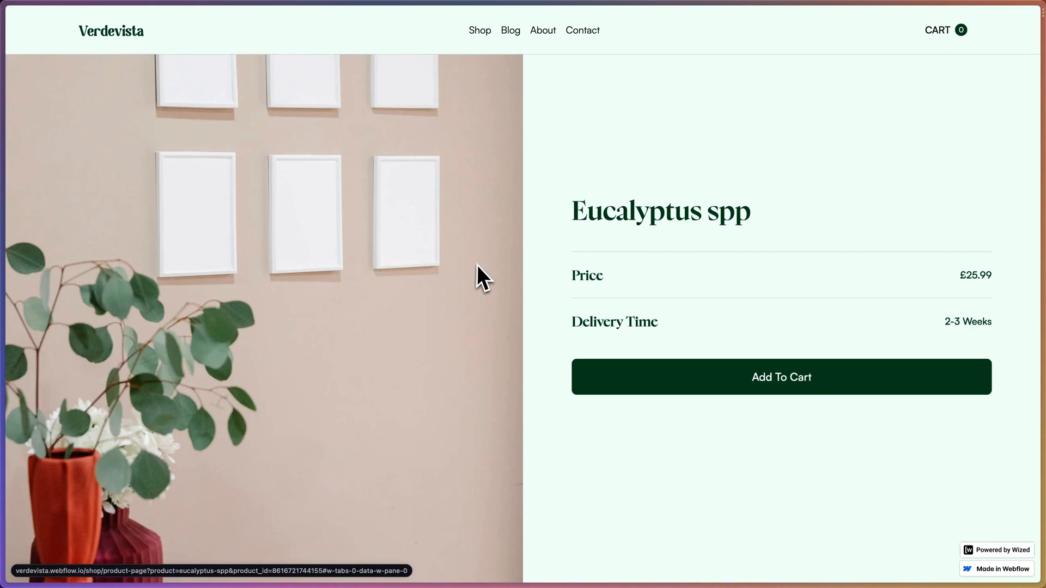
- Return to product.js in CodeSandbox and review the transformContentToHTML function at the start of the file
mouse_move(7, 190)
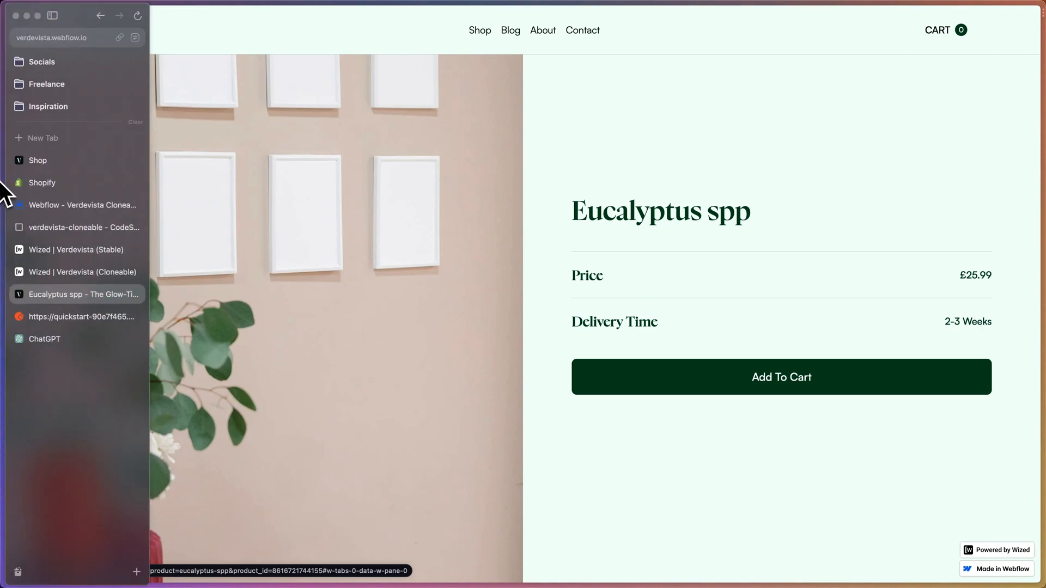
click(55, 225)
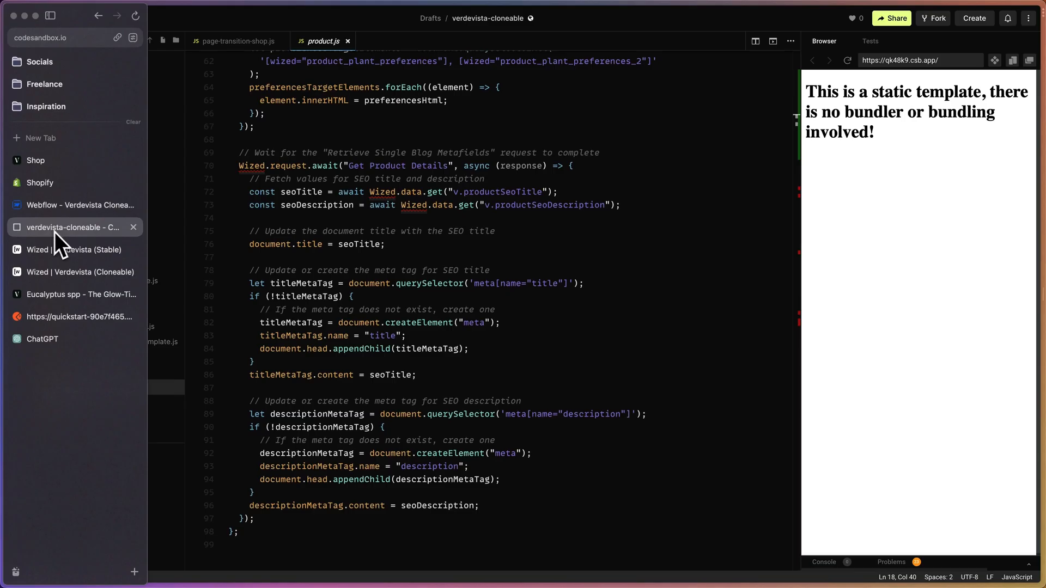
scroll(480, 344, down, 5)
scroll(481, 343, up, 5)
scroll(481, 337, up, 10)
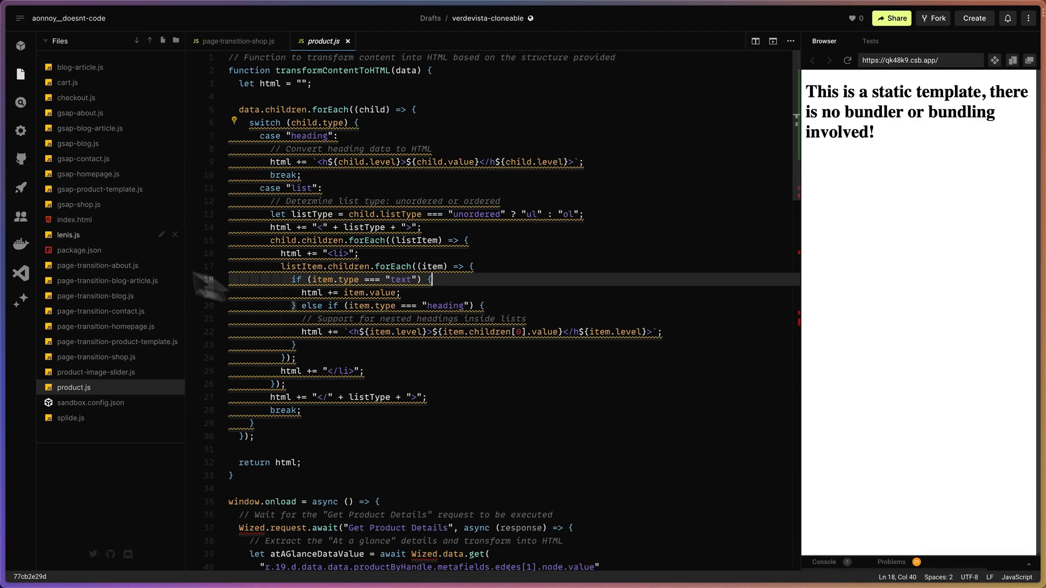
- Switch to the Wized Verdevista (Cloneable) project, show its Data Out requests and open the /shop/product-page page
mouse_move(6, 232)
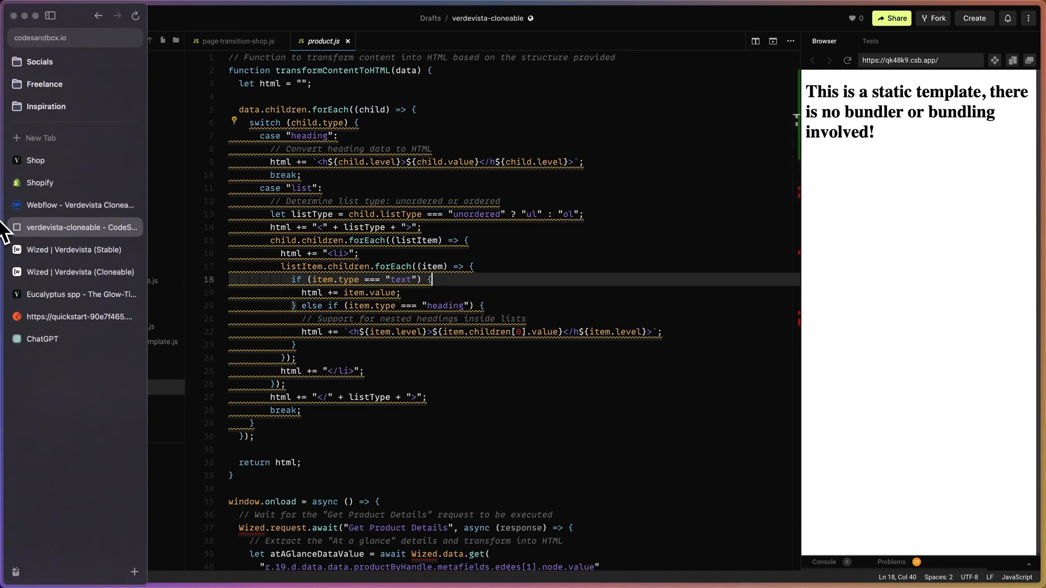
click(77, 272)
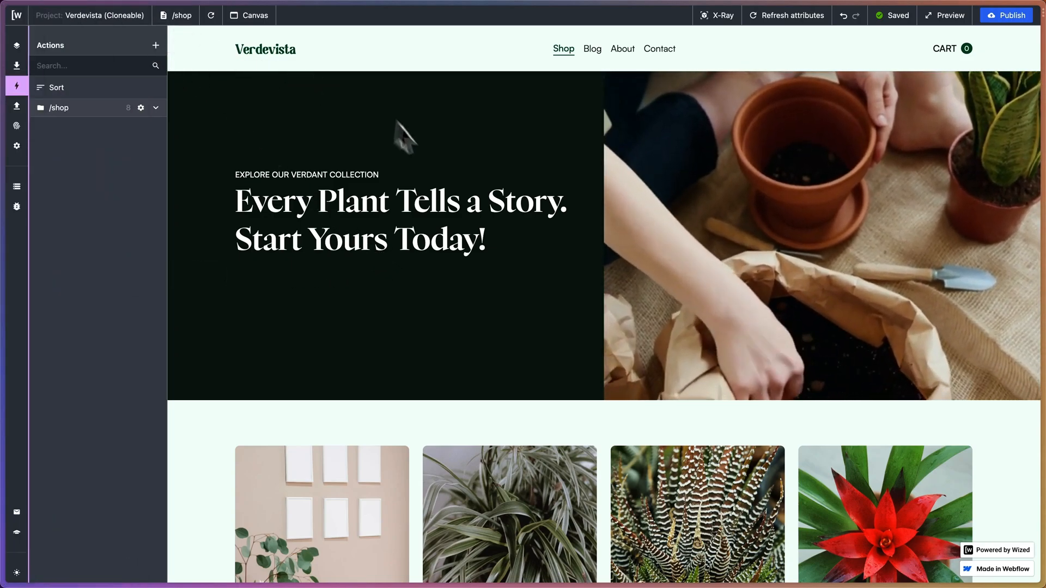
scroll(468, 193, down, 1)
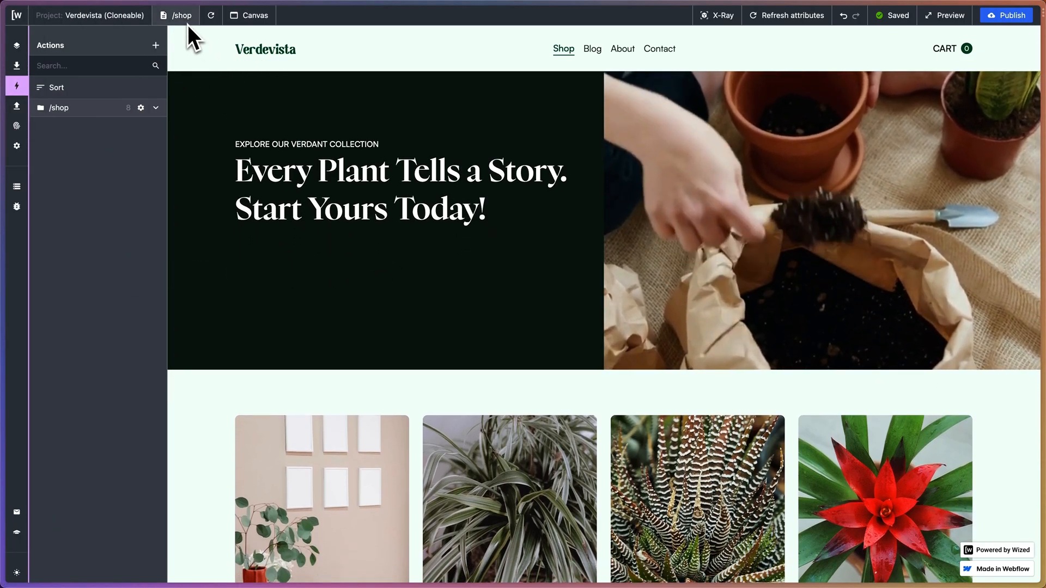
click(16, 106)
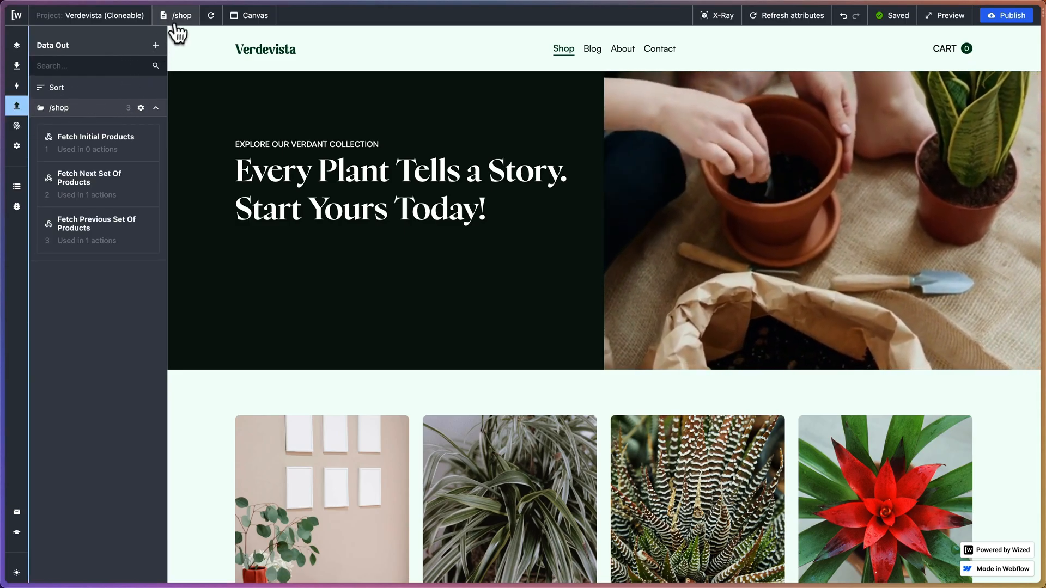
click(175, 16)
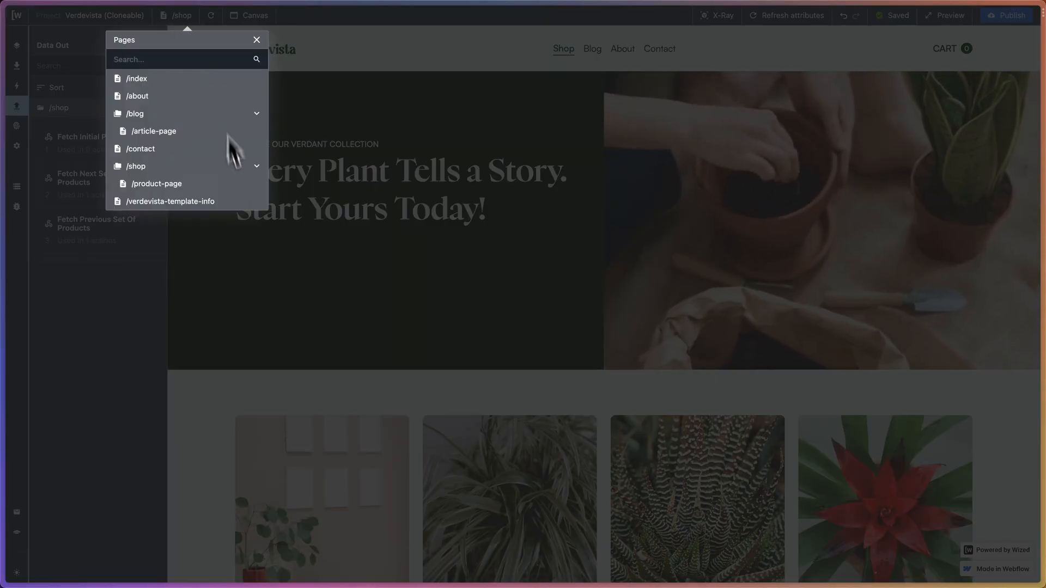
click(173, 185)
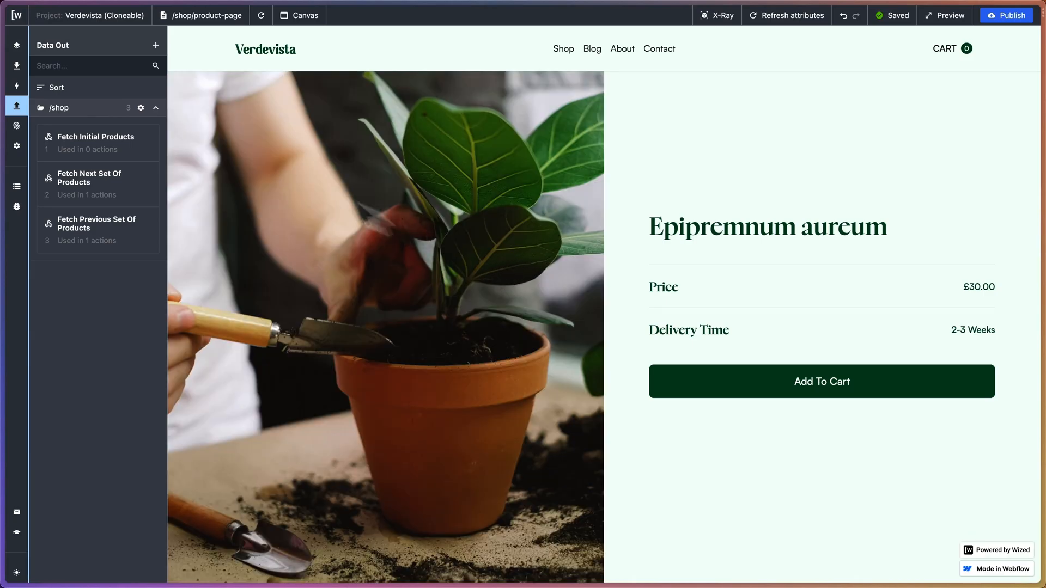
- Create a Data Out folder named /shop/product-page from a new request's settings, and close the request unsaved
click(156, 107)
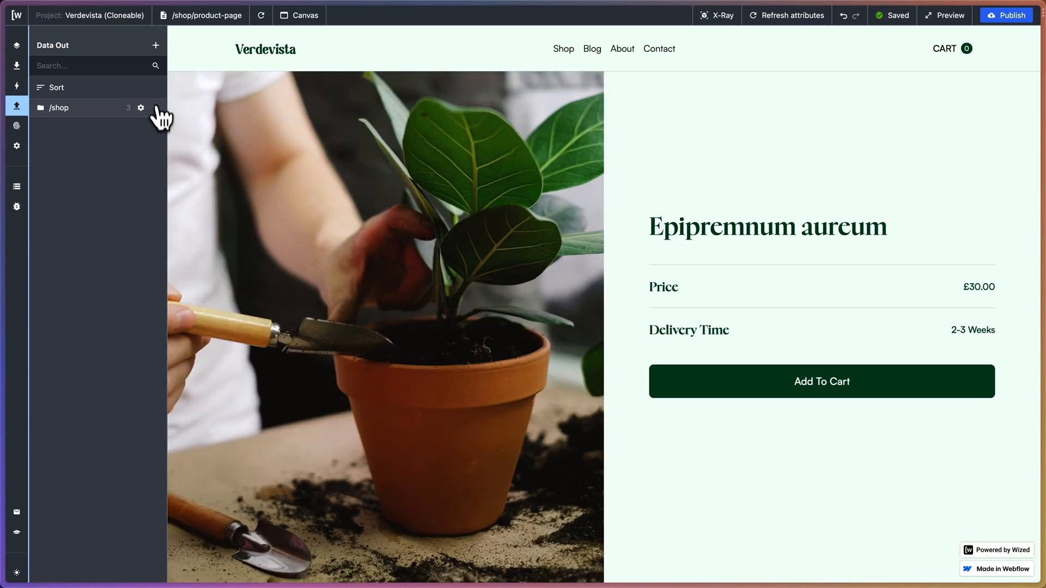
click(156, 45)
click(205, 87)
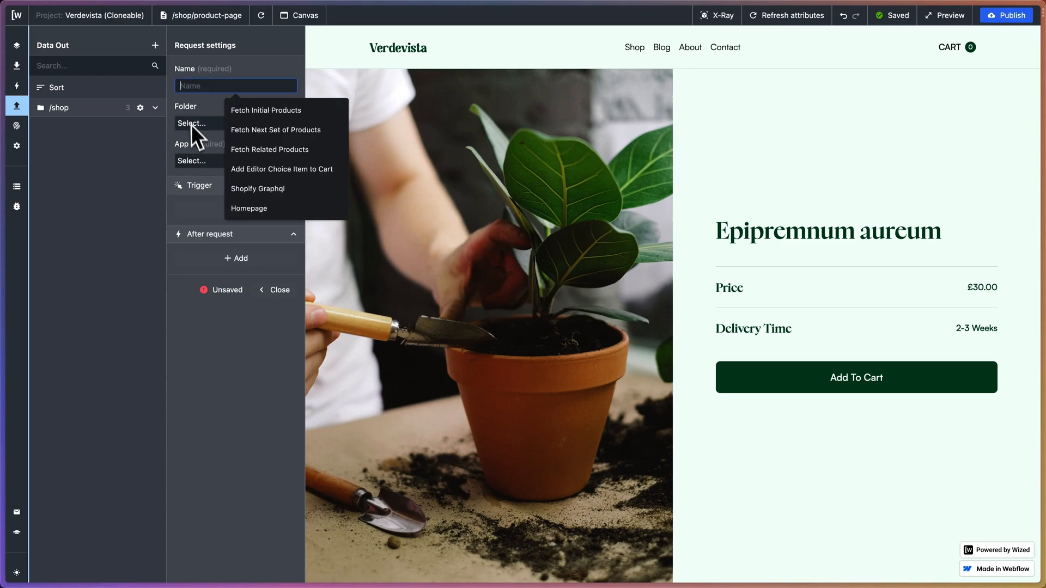
click(290, 123)
click(370, 86)
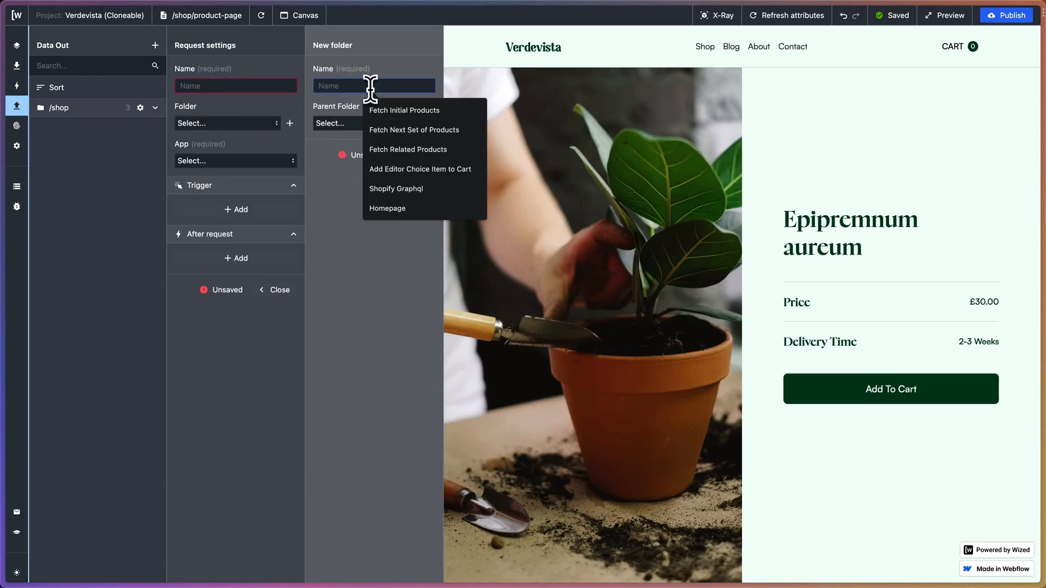
text(/shop/)
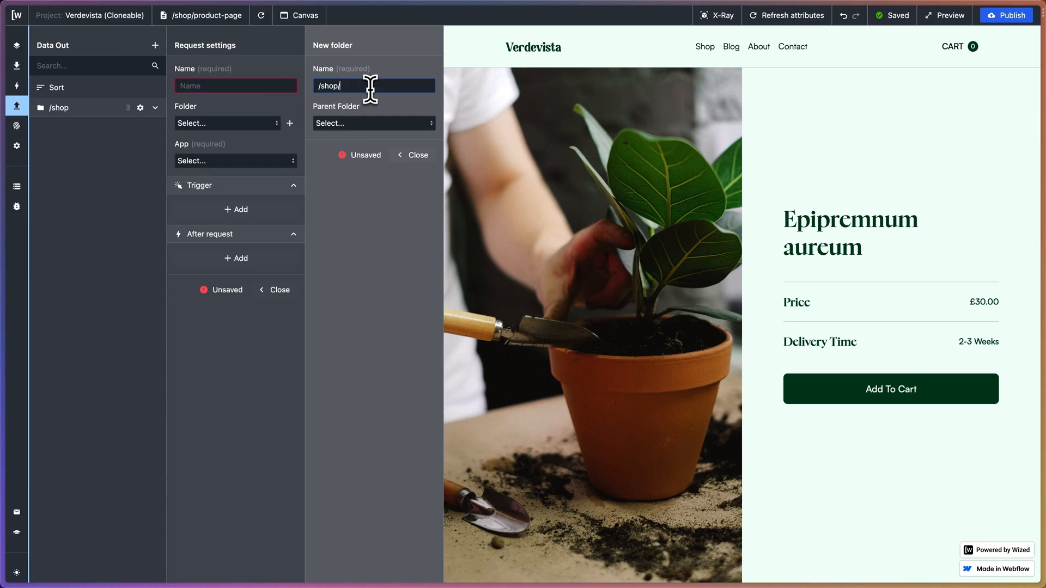
text(prodcut-page)
click(360, 87)
key(BackSpace)
key(BackSpace)
text(duc)
click(363, 158)
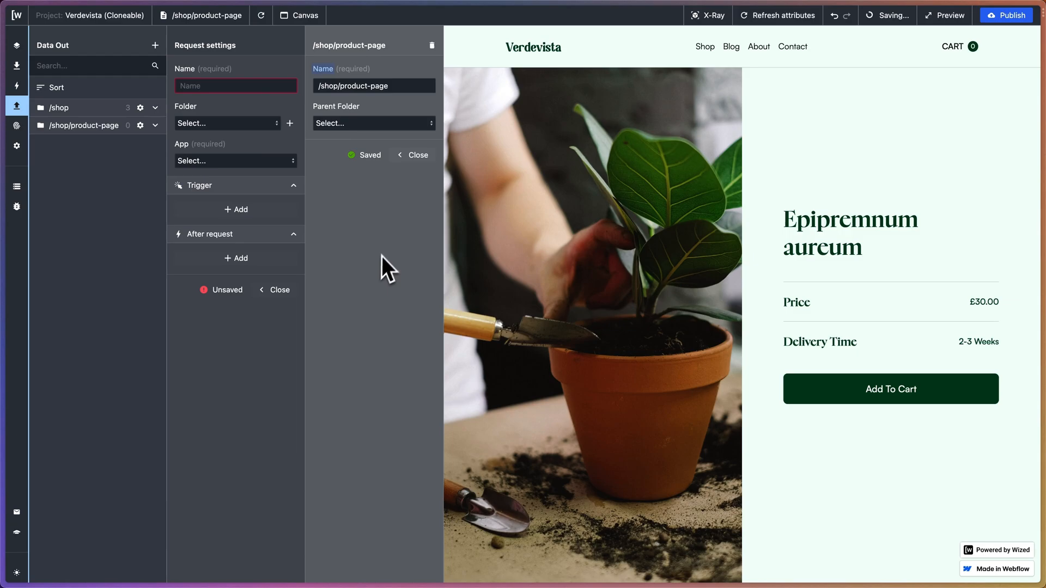
click(413, 164)
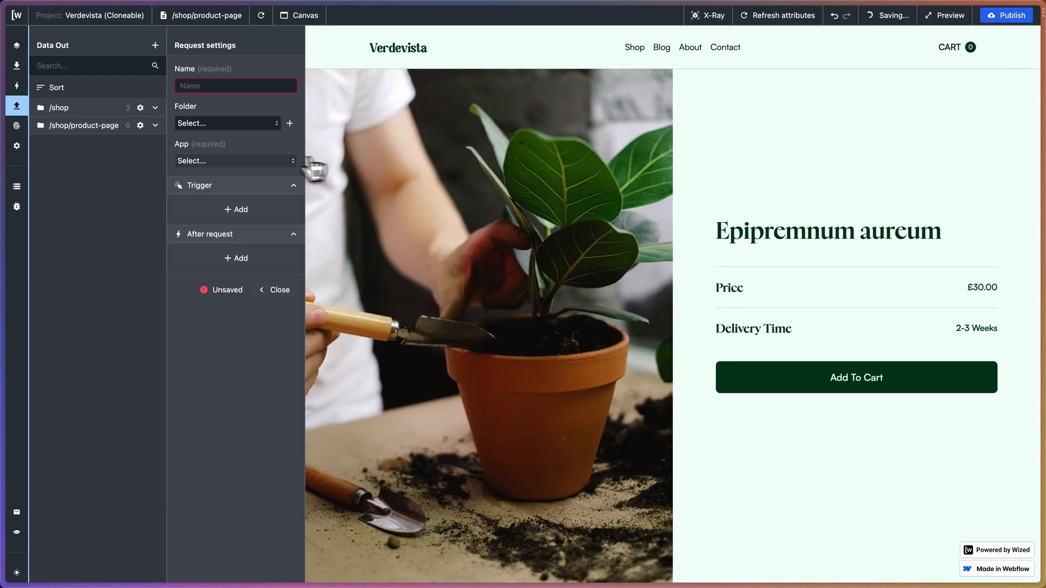
click(284, 288)
- Duplicate the Fetch Initial Products request and move the copy to the /shop/product-page folder
click(155, 108)
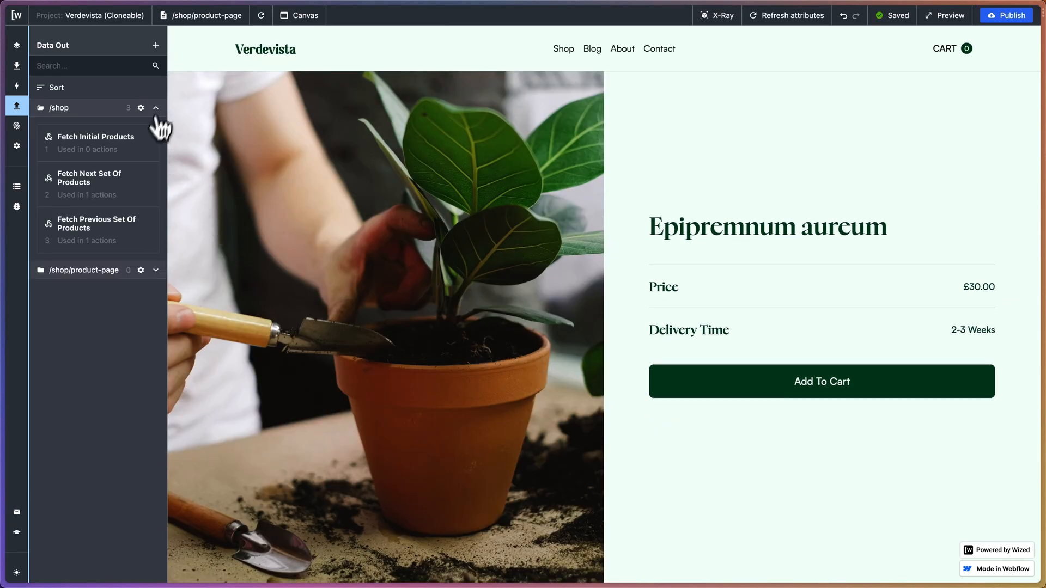
click(123, 148)
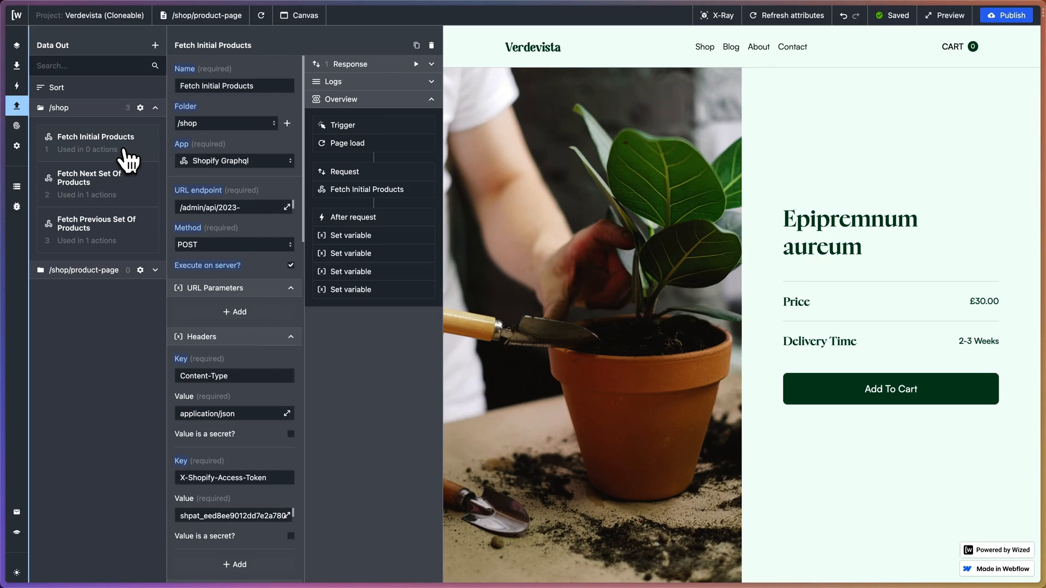
click(416, 46)
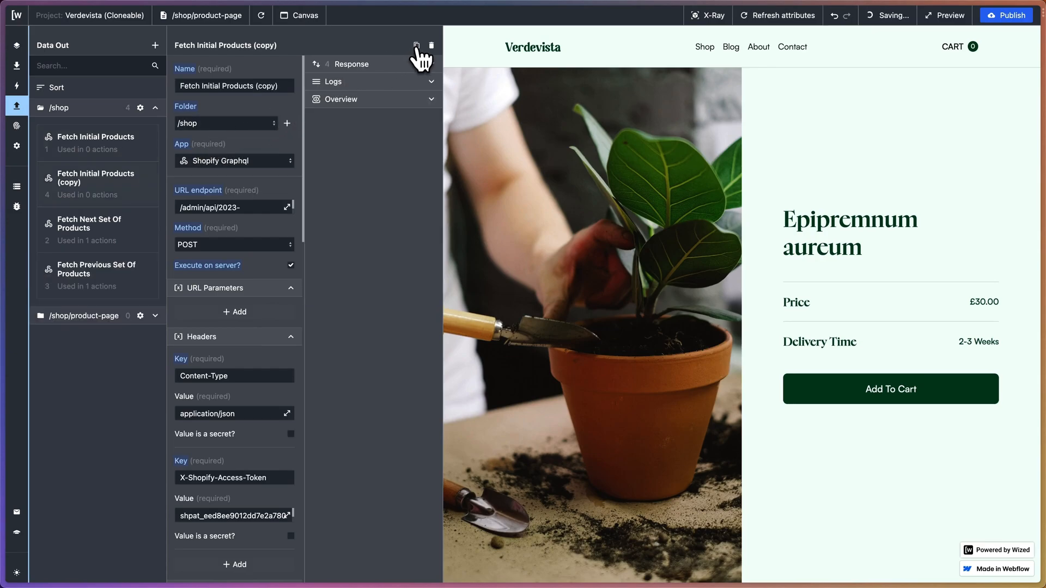
click(254, 121)
click(242, 159)
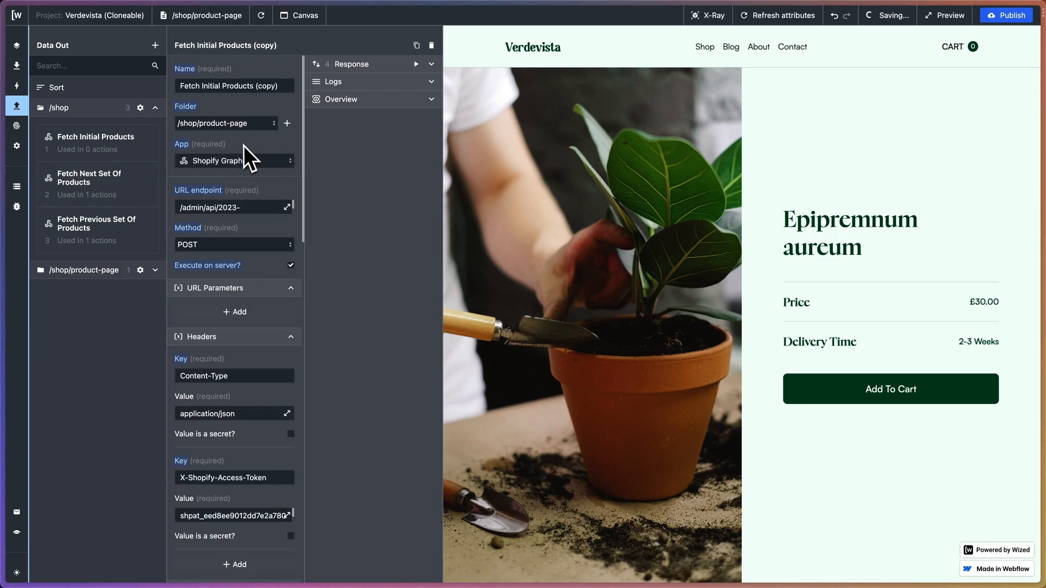
- Rename the duplicated request as Get Product Details
triple_click(218, 85)
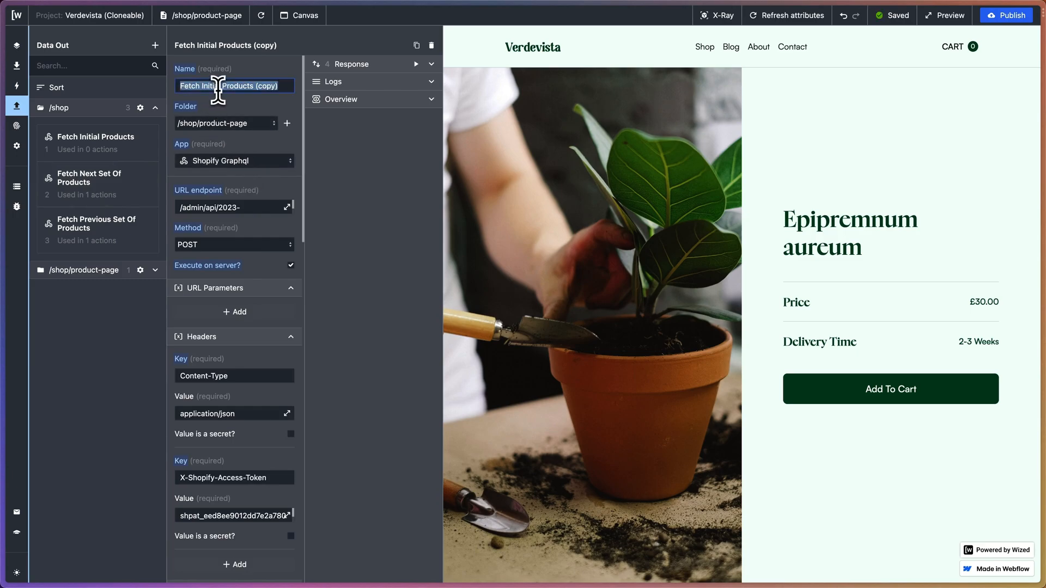
text(Get Prodcu)
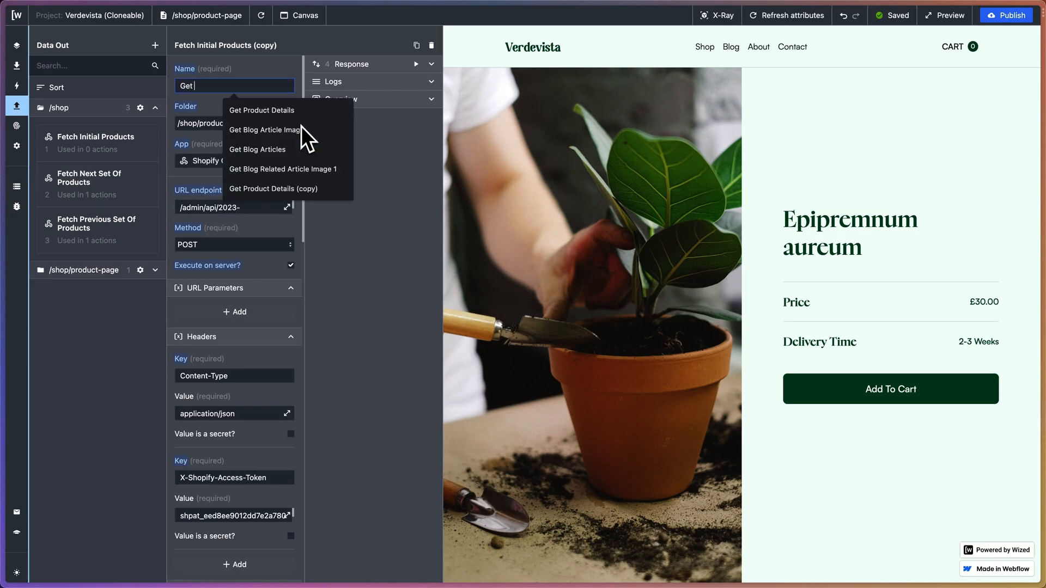
key(BackSpace)
key(BackSpace)
text(ct )
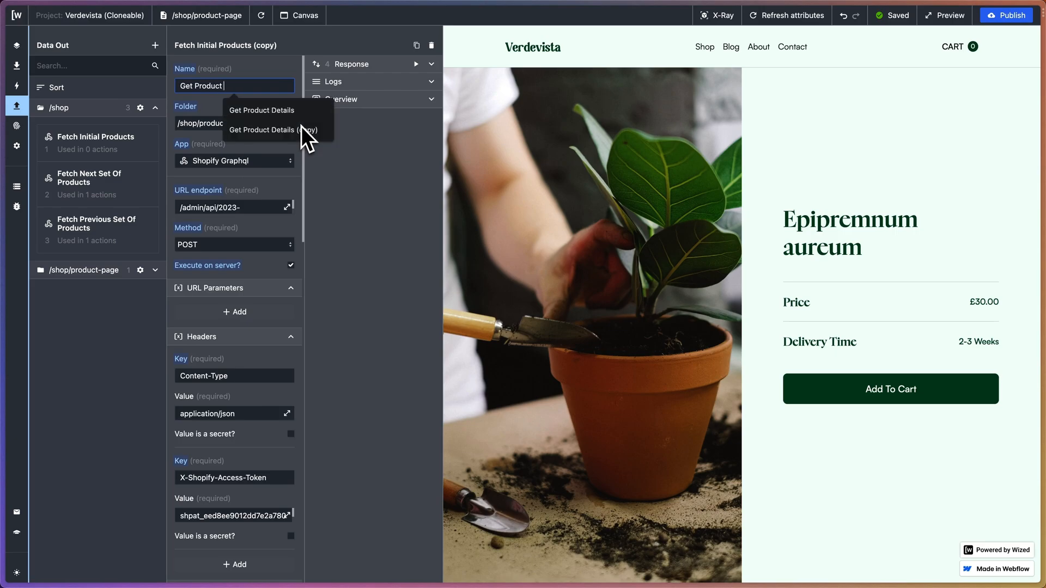
text(Details)
click(211, 108)
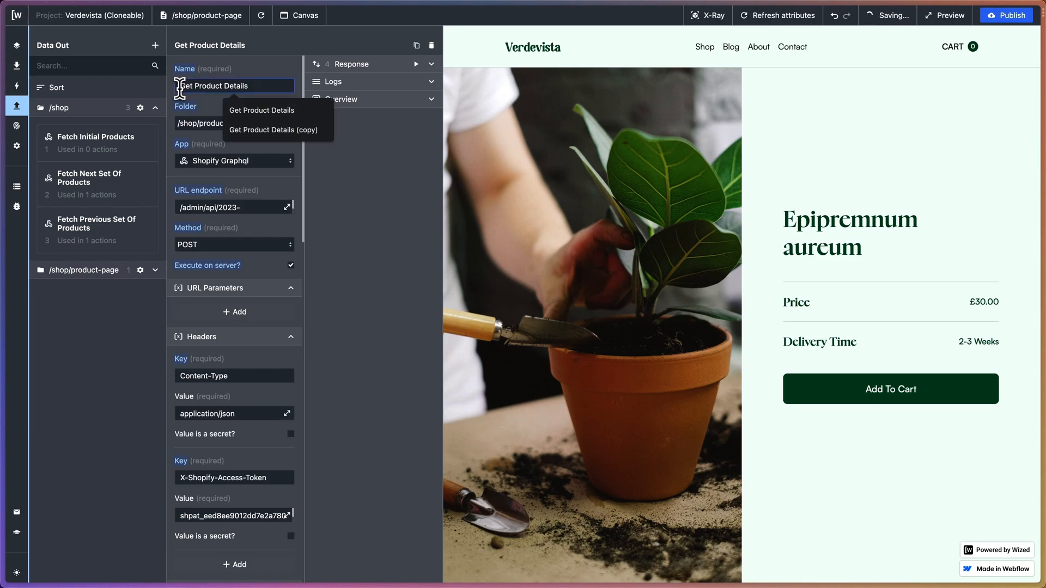
drag(184, 86, 270, 86)
click(266, 77)
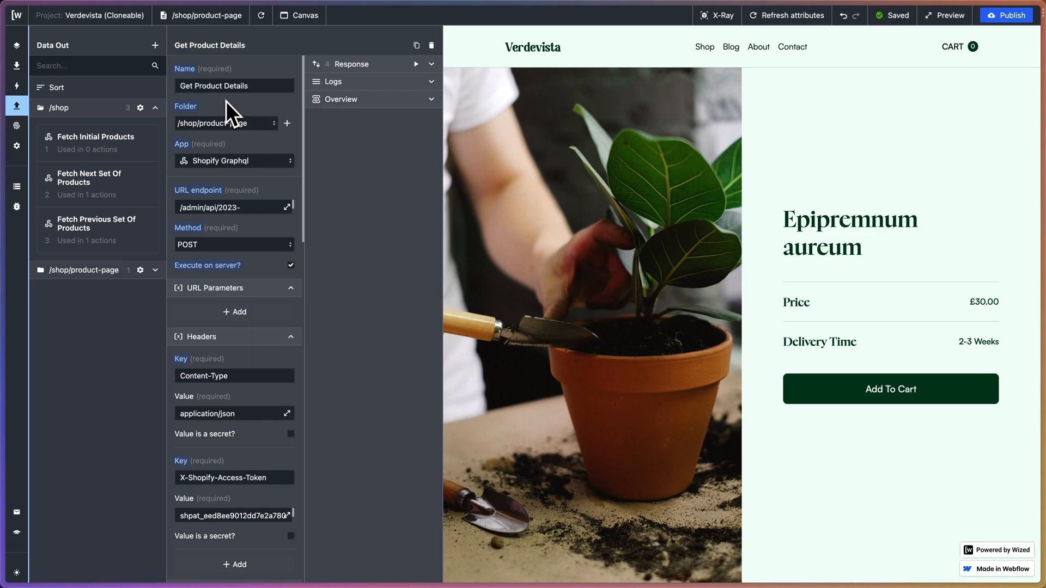
- Replace the request body's query value with a productByHandle query whose handle is {{n.parameter.product}}, including variants, images and productinfo metafields
scroll(199, 96, down, 1)
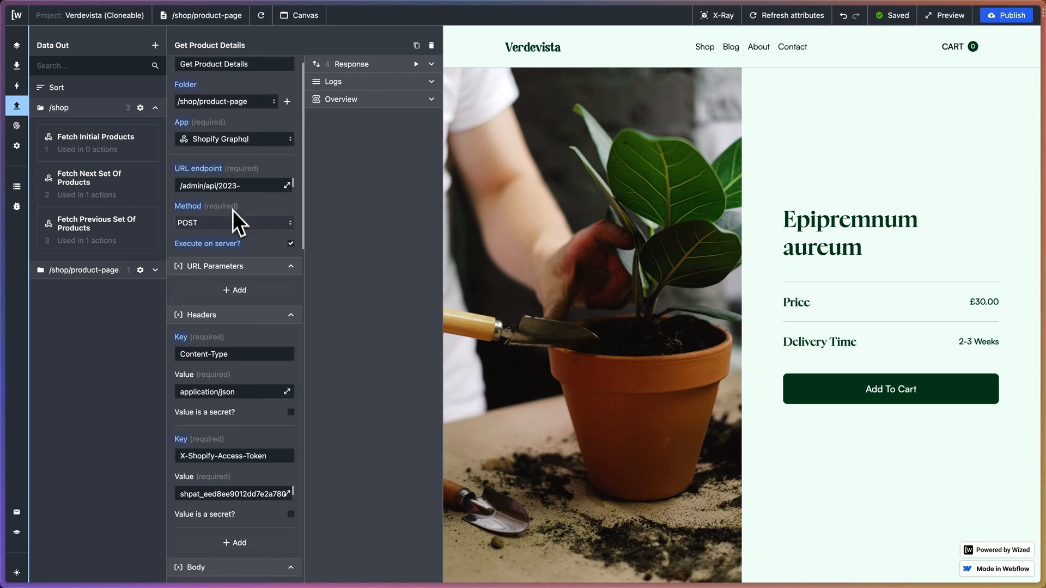
scroll(233, 215, down, 2)
scroll(234, 218, down, 8)
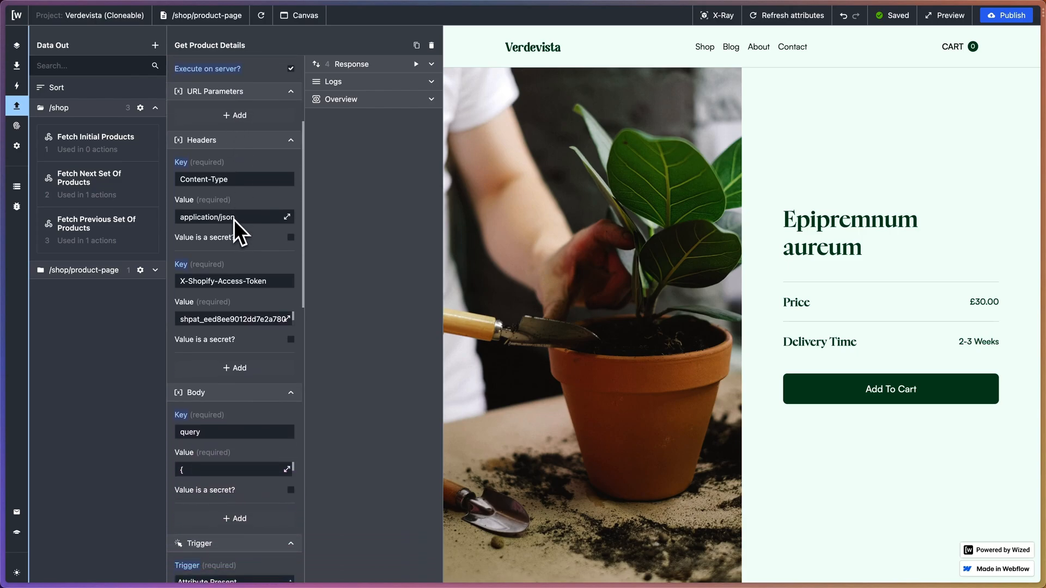
scroll(234, 220, down, 1)
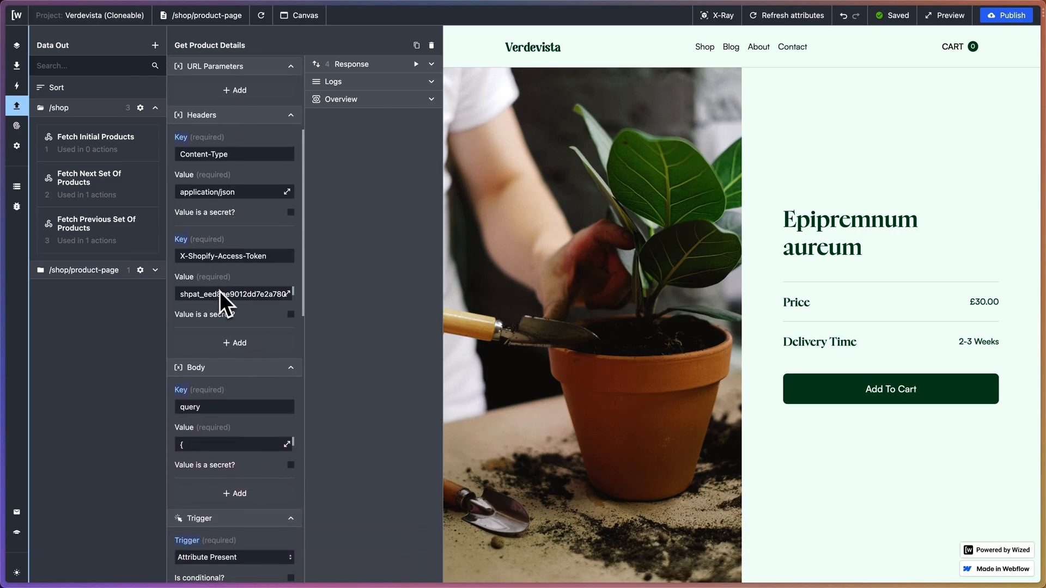
scroll(278, 308, down, 6)
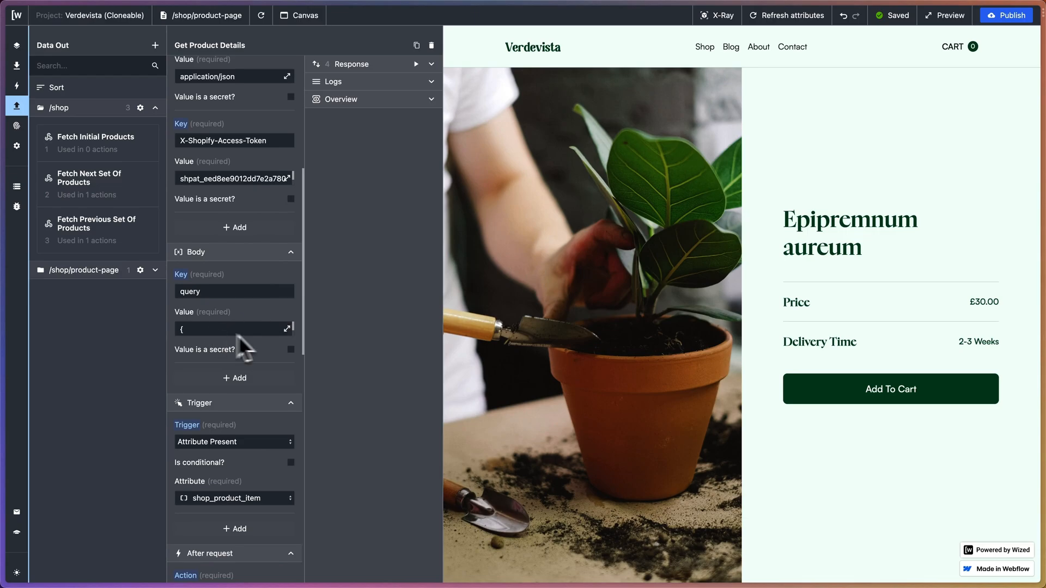
click(286, 328)
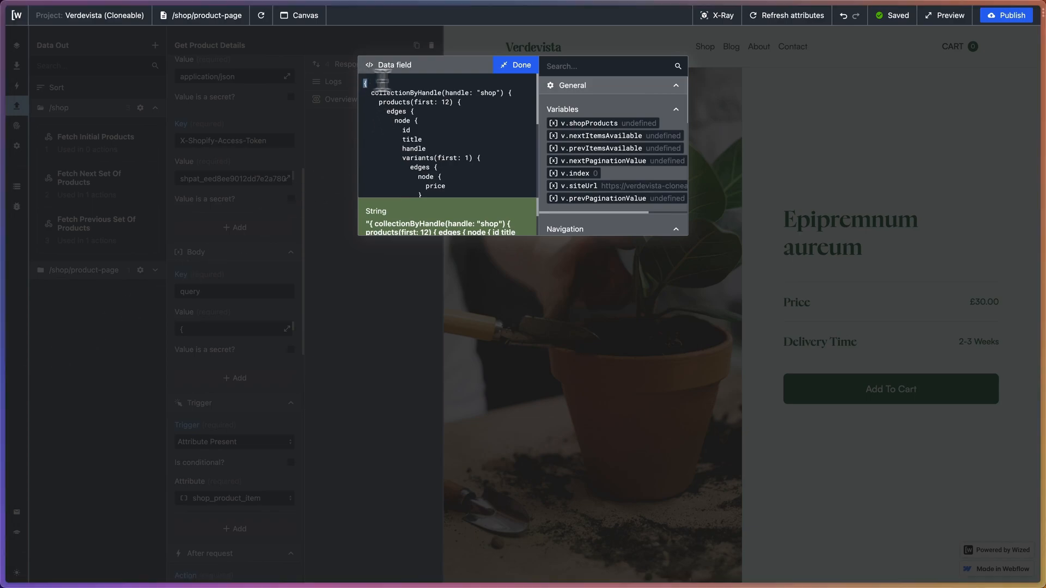
drag(365, 82, 441, 226)
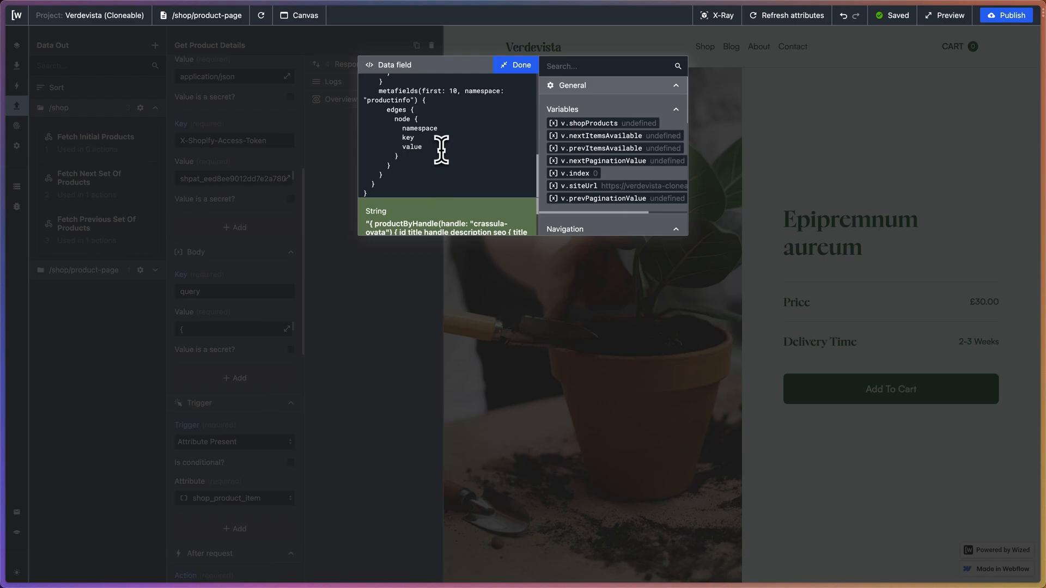
scroll(441, 149, up, 10)
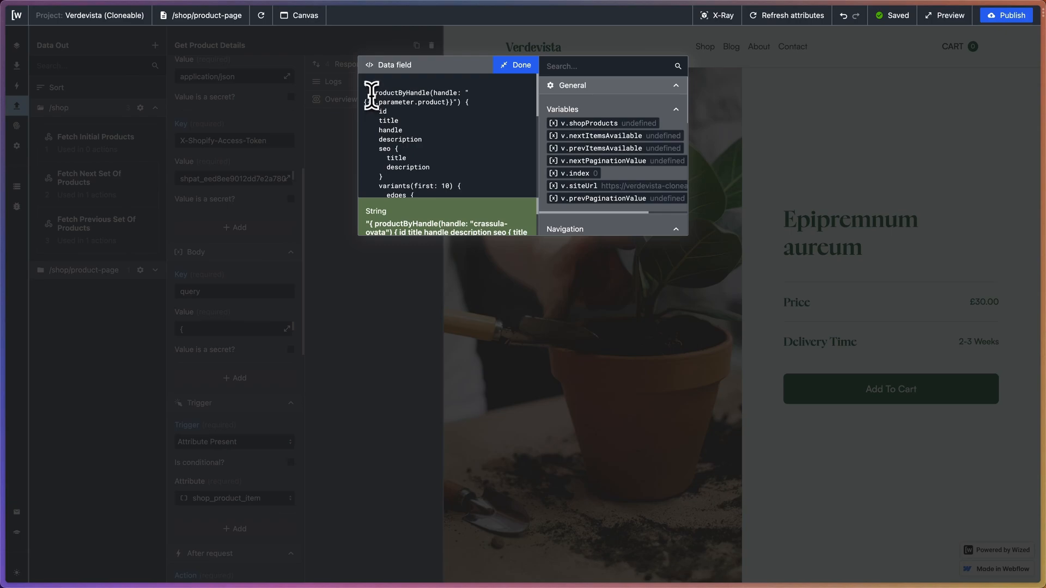
- Compare the query's {{n.parameter.product}} handle with the product parameter in the Navigation data, collapsing the Variables list
drag(371, 92, 456, 104)
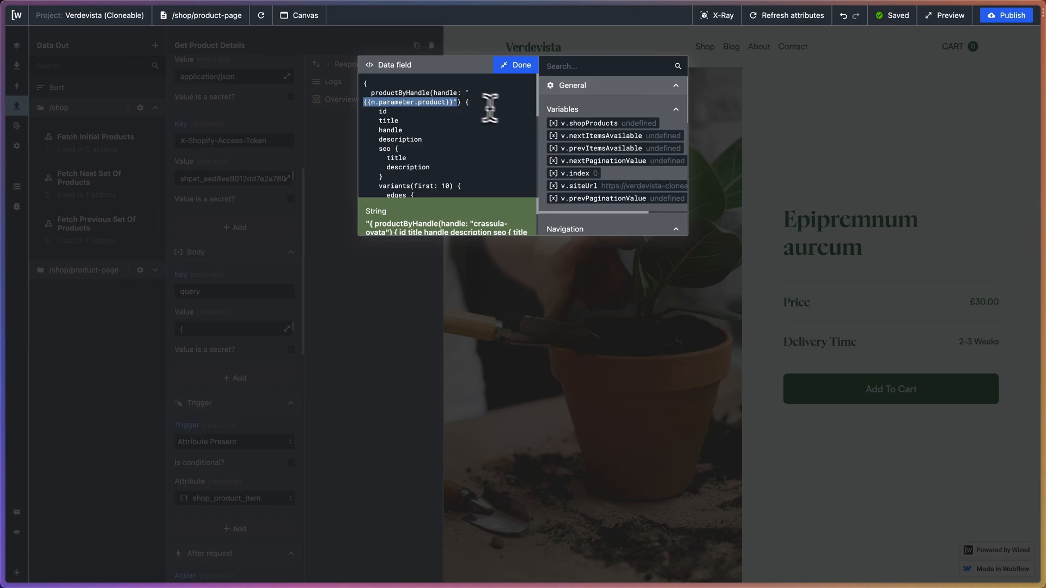
click(675, 110)
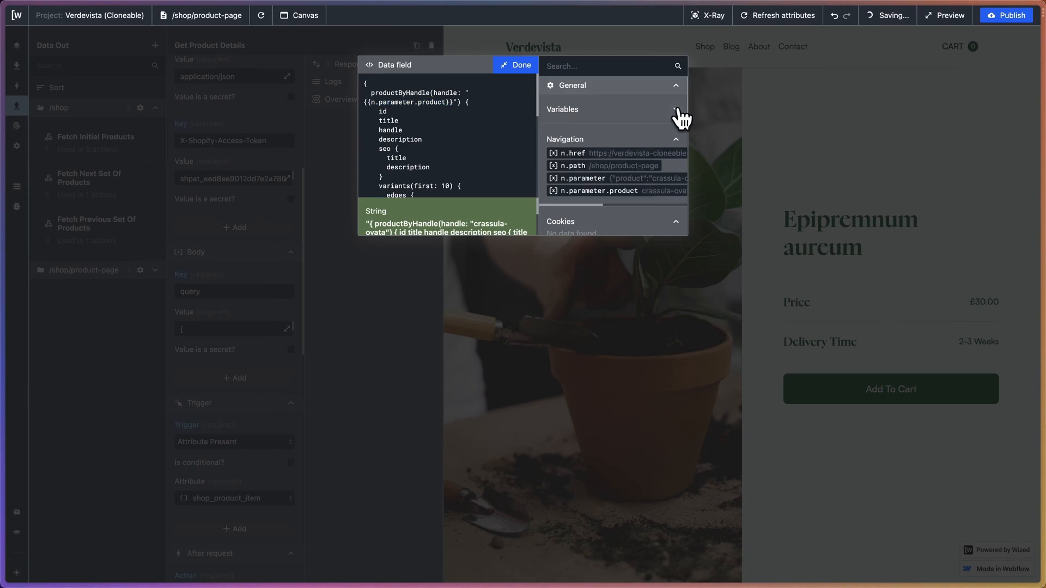
scroll(670, 136, down, 1)
scroll(632, 158, right, 2)
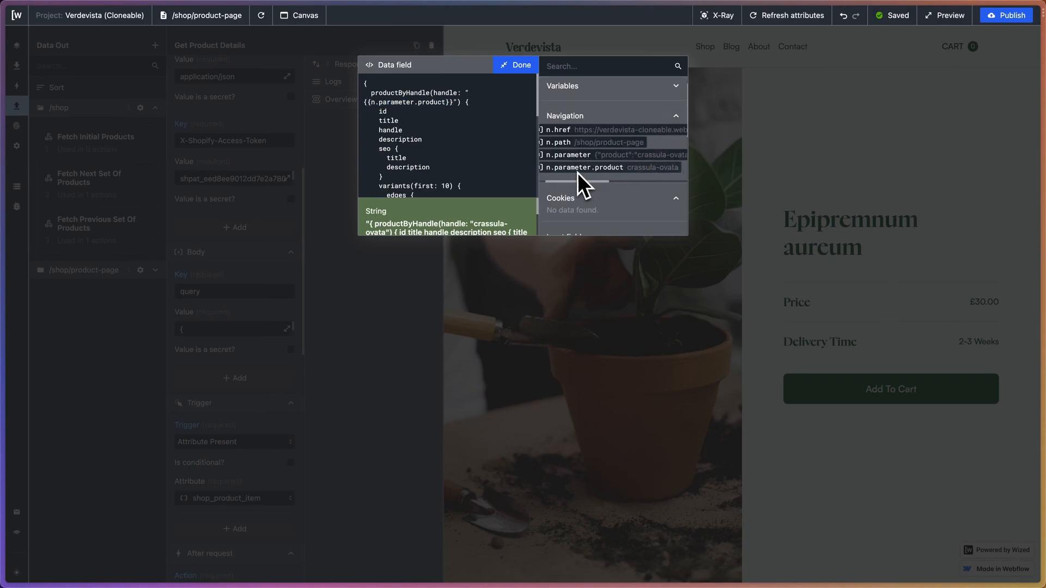
scroll(565, 168, left, 1)
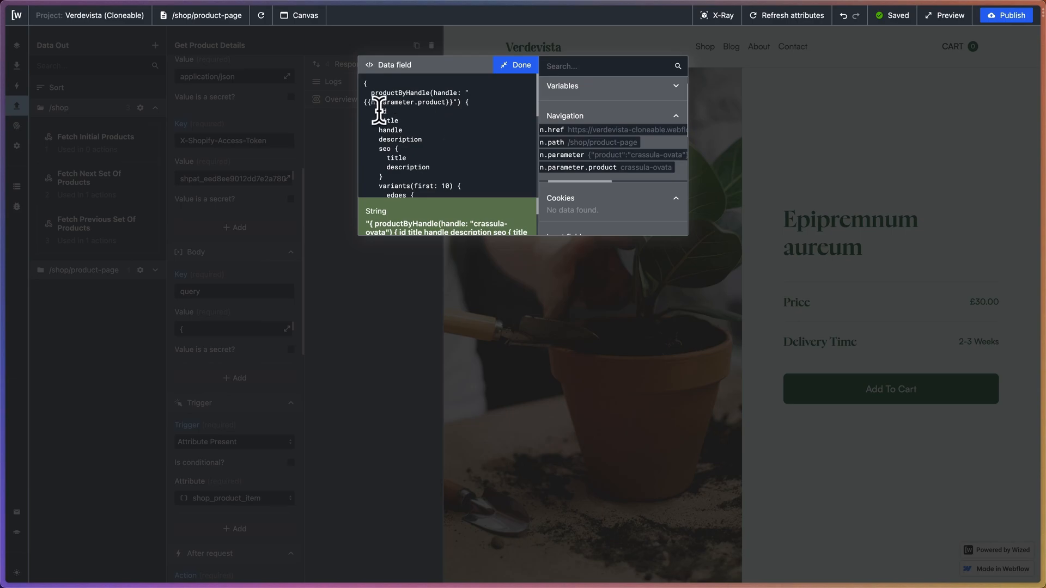
- Examine the query's basic product fields, SEO description, and the id and price requested for each variant
drag(378, 112, 391, 148)
drag(386, 167, 439, 167)
scroll(439, 164, down, 3)
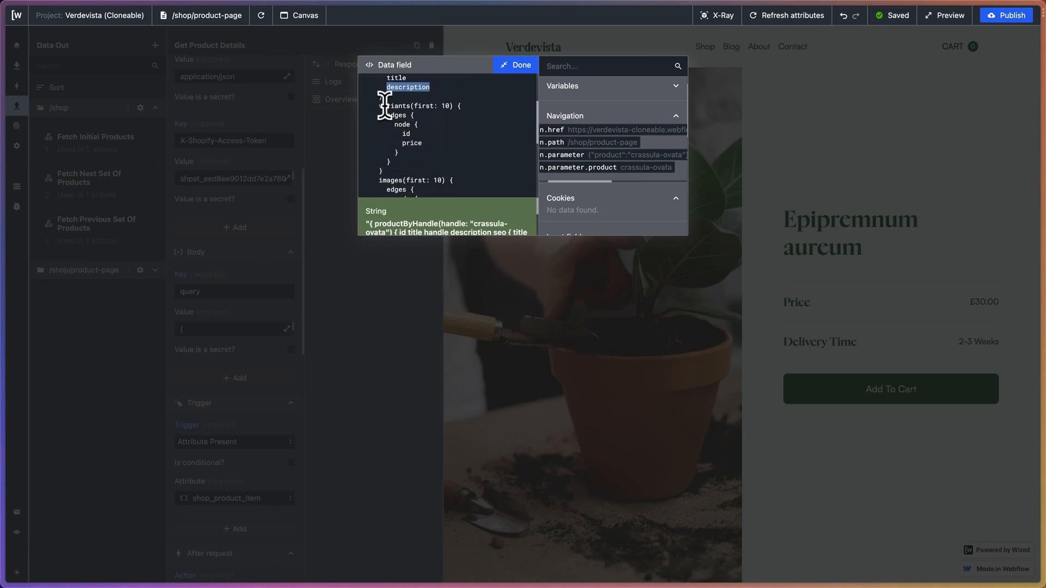
drag(379, 105, 410, 106)
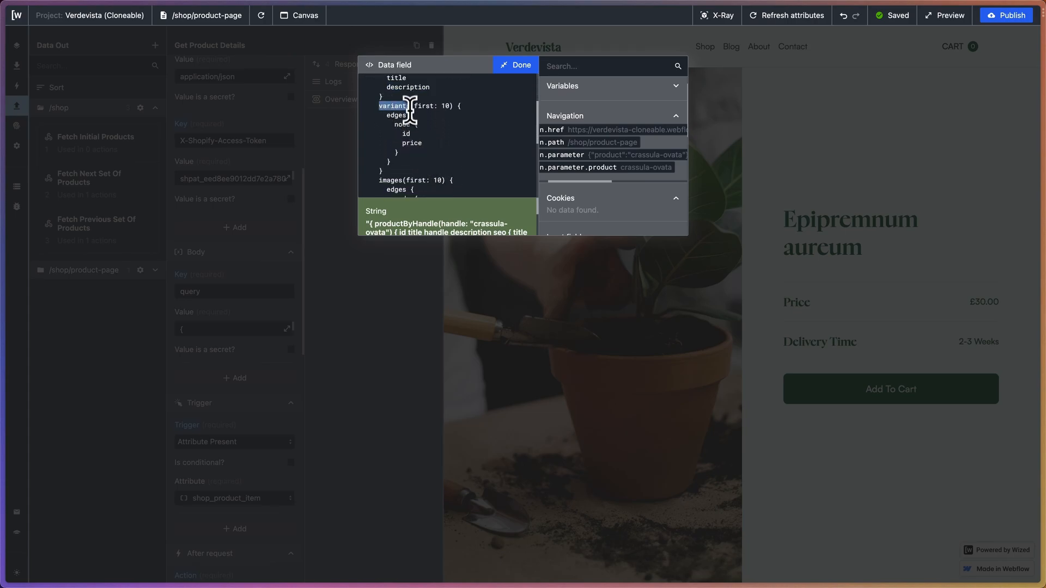
click(402, 134)
click(402, 145)
drag(408, 142, 426, 142)
scroll(433, 145, down, 1)
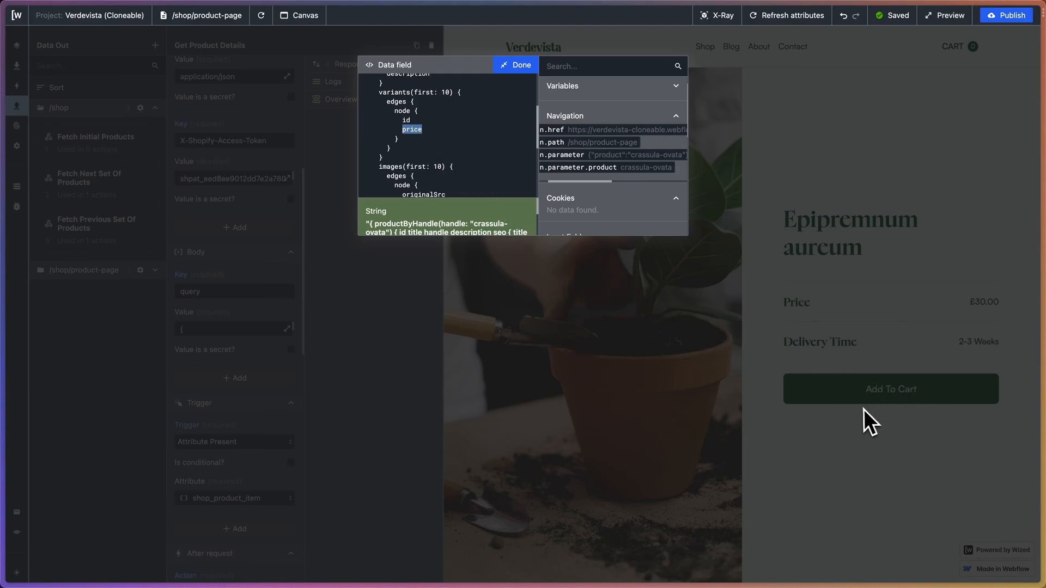
double_click(403, 120)
scroll(439, 131, down, 1)
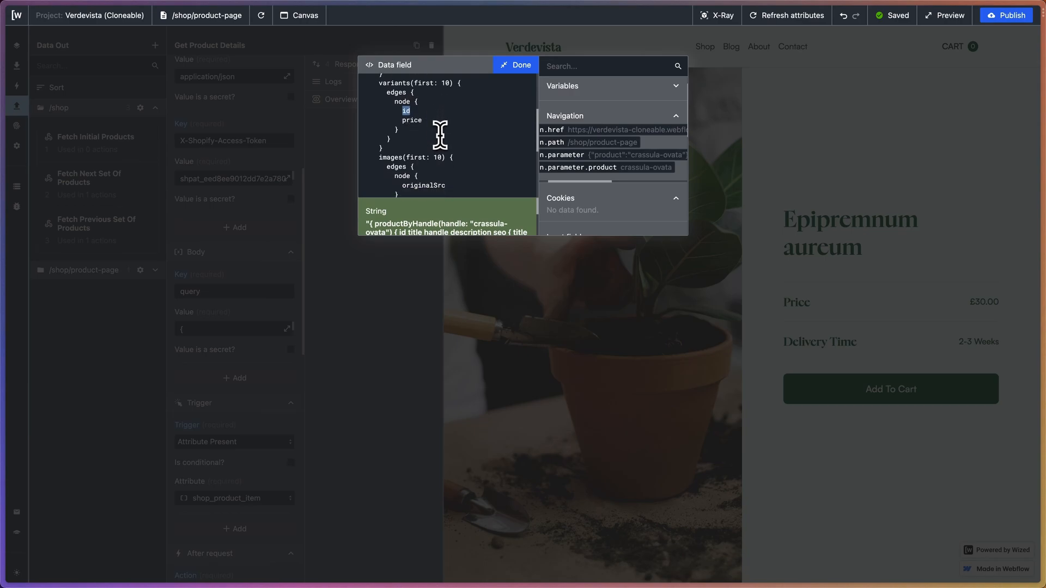
- Examine the query's images section and its metafields section with the productinfo namespace
scroll(439, 130, down, 4)
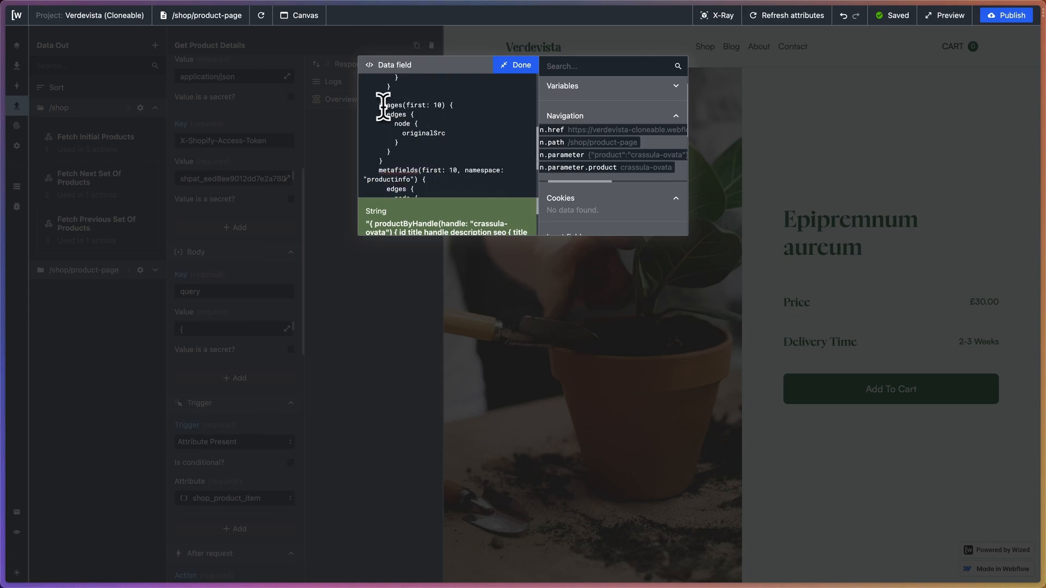
drag(383, 106, 453, 126)
scroll(450, 125, down, 3)
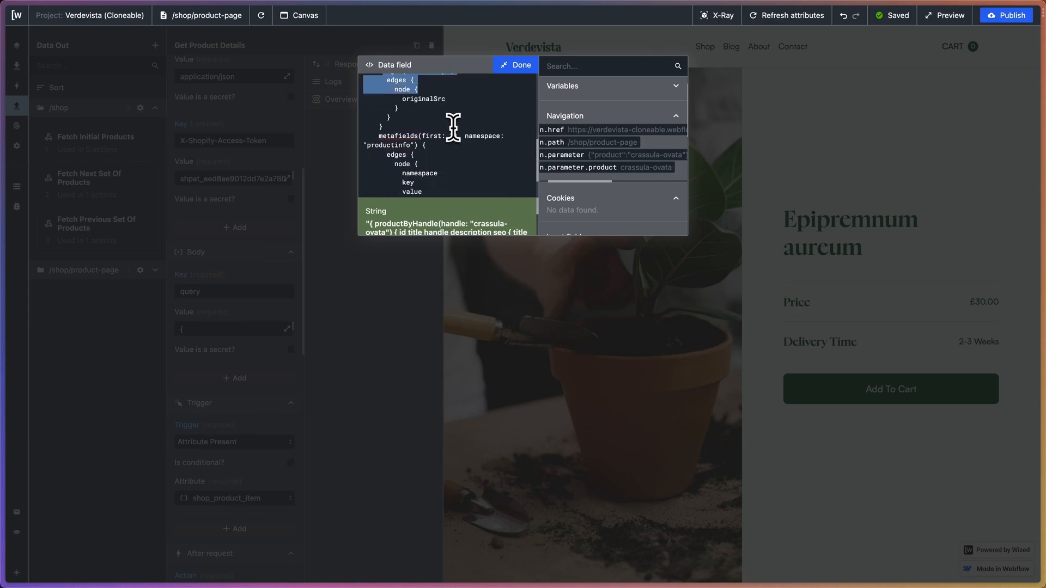
scroll(449, 128, down, 2)
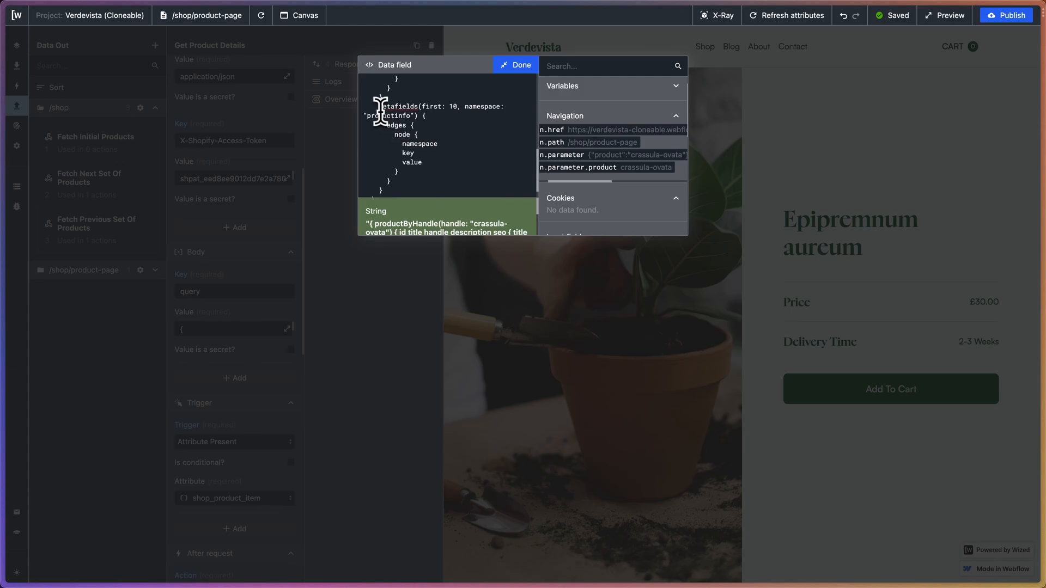
drag(378, 106, 424, 106)
click(420, 133)
- Switch to the Shopify admin and view the metafields of the Alocasia spp product
mouse_move(5, 106)
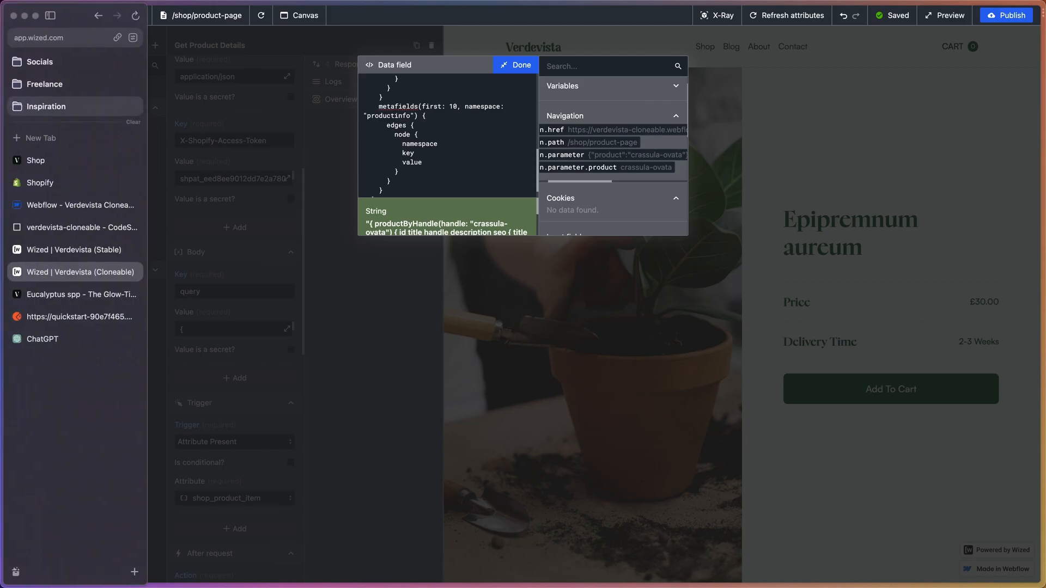
click(51, 182)
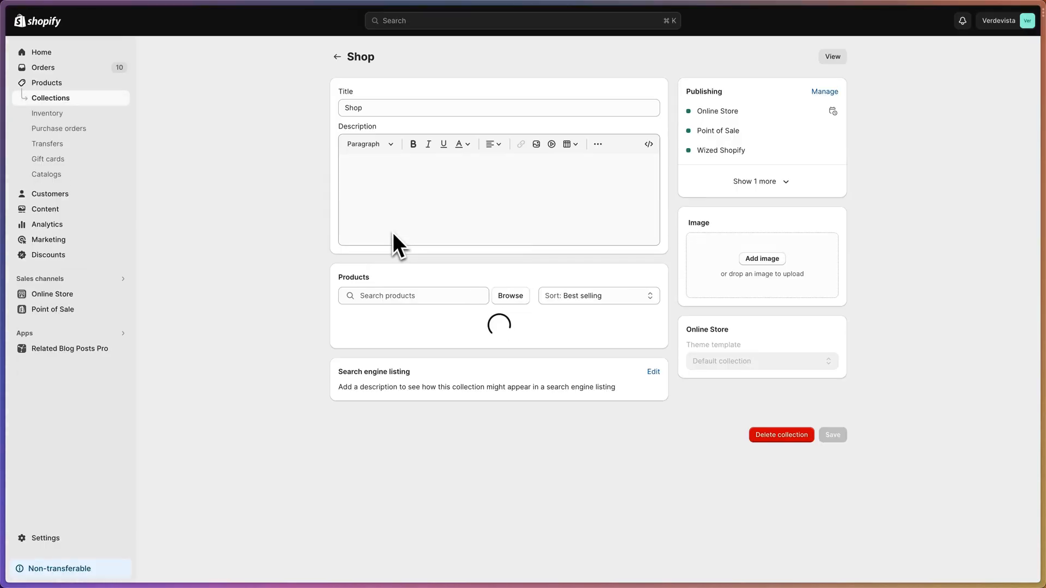
click(53, 87)
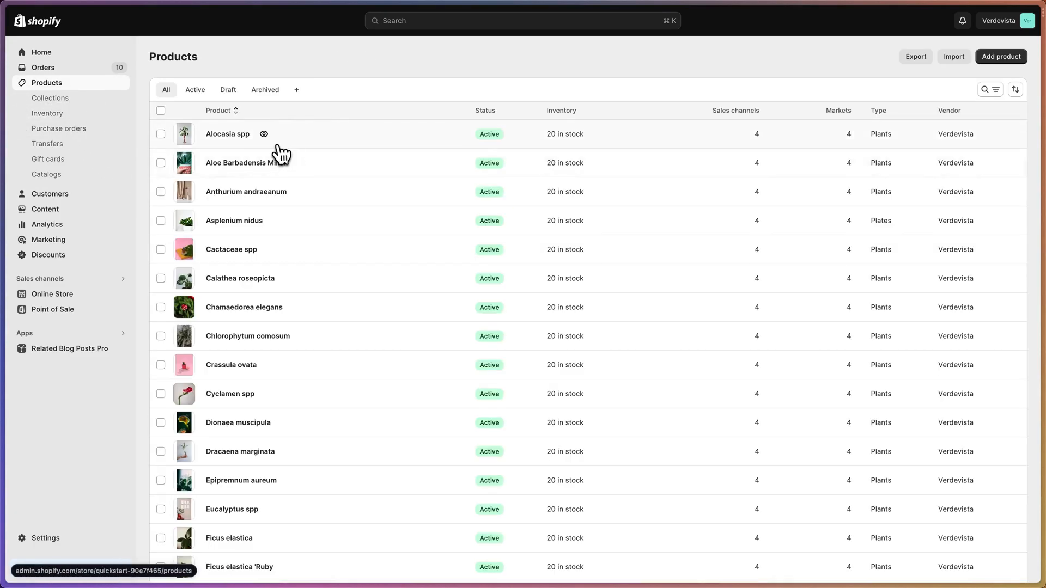
click(279, 145)
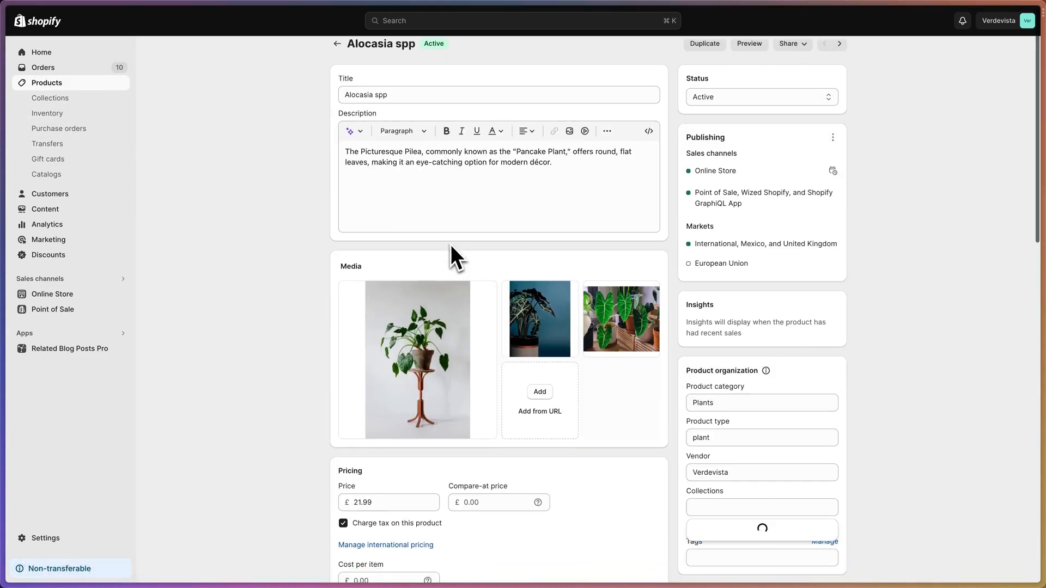
scroll(460, 273, down, 15)
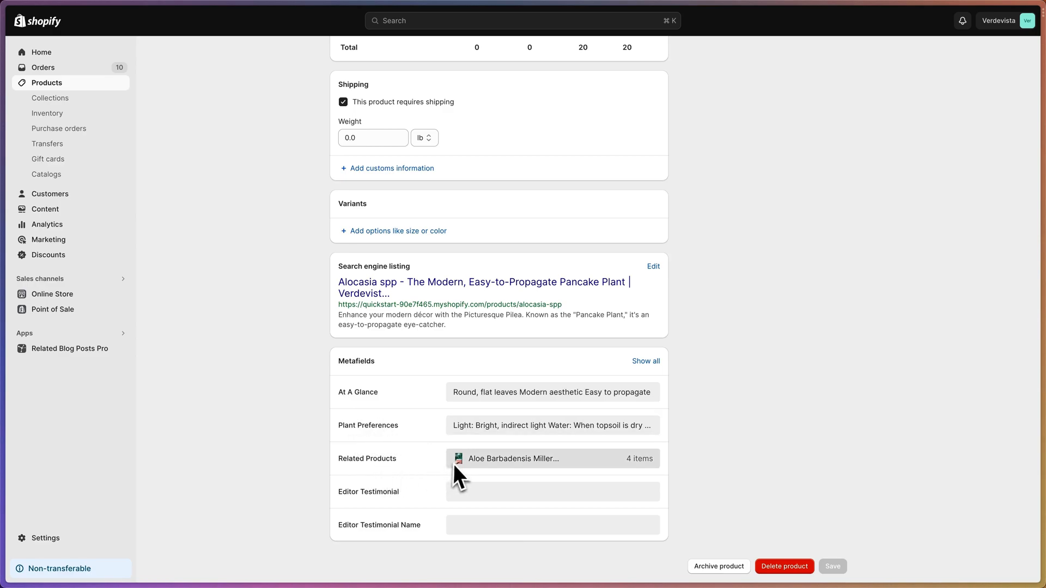
mouse_move(1, 213)
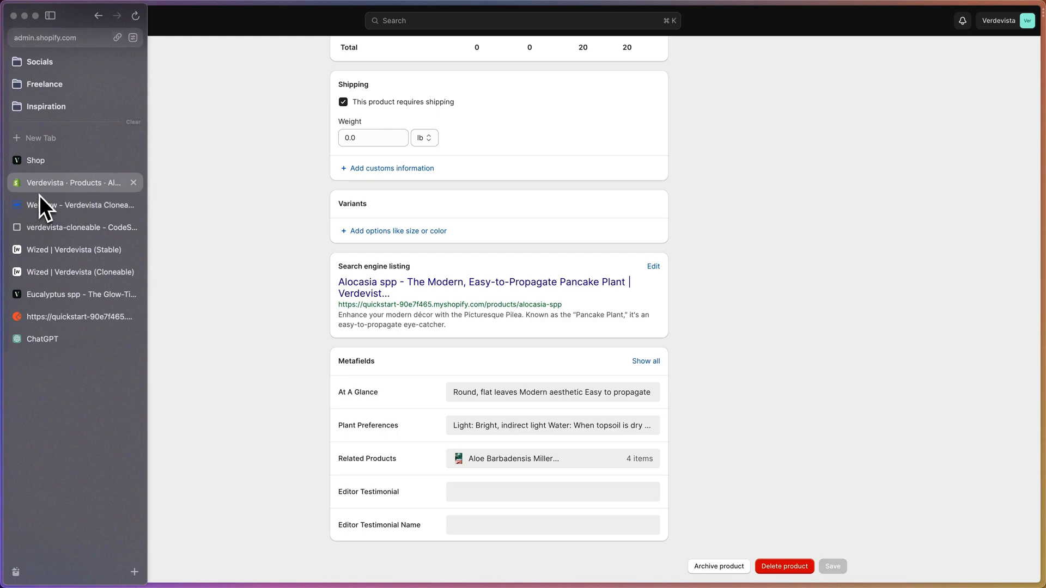
- Return to the Wized Verdevista (Cloneable) project, check the start of the product query and finish editing it
click(64, 275)
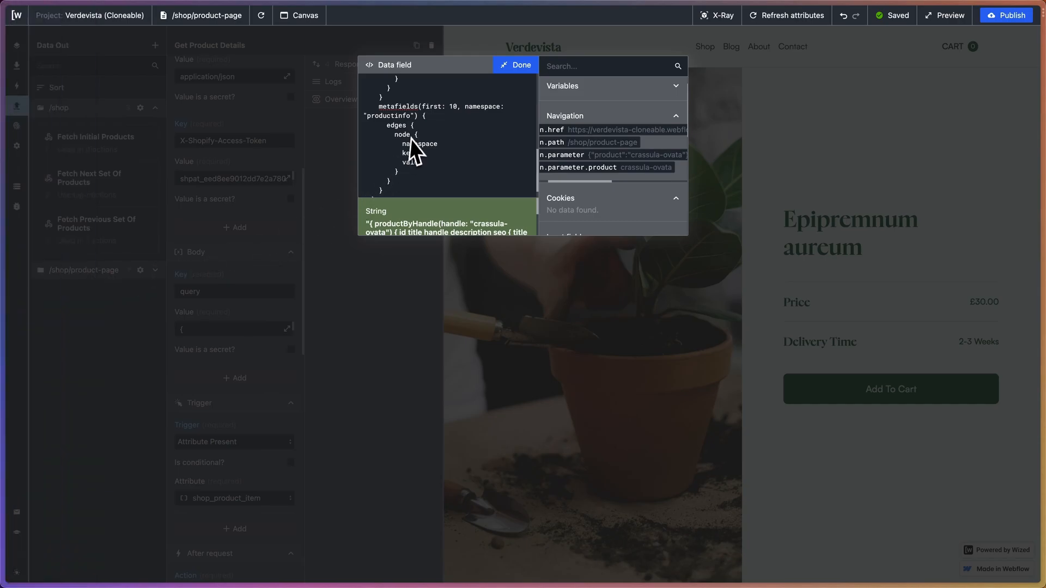
scroll(410, 135, up, 2)
scroll(411, 135, up, 10)
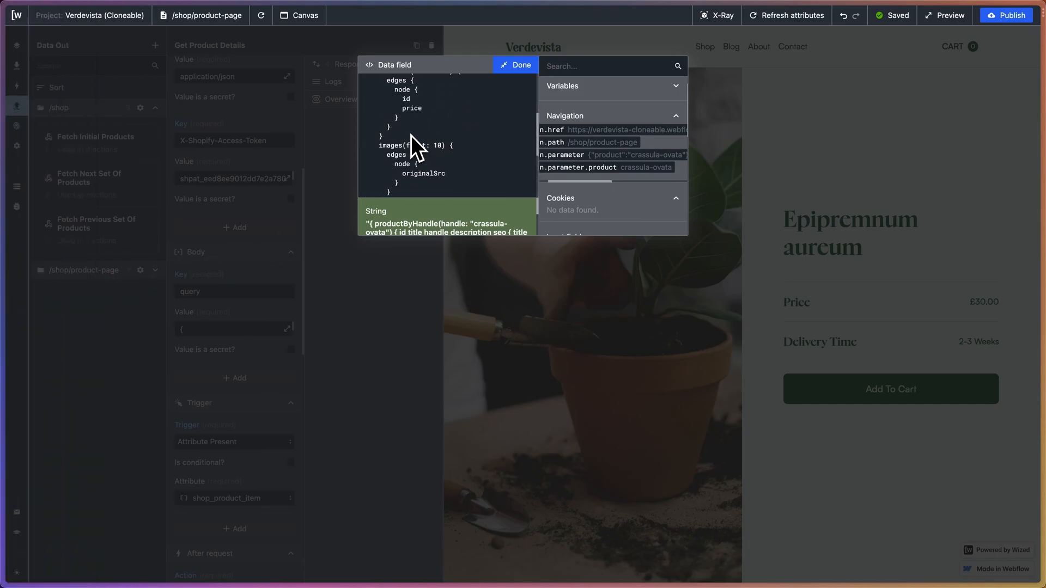
click(519, 69)
- Choose Attribute Present as the trigger for the Get Product Details request
scroll(236, 331, down, 3)
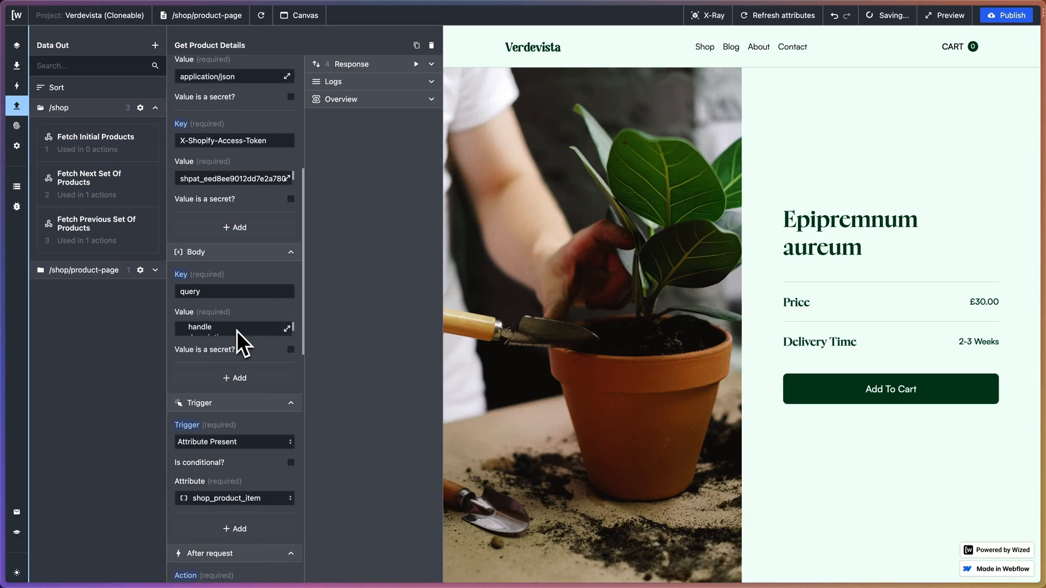
scroll(256, 370, down, 2)
scroll(272, 392, down, 3)
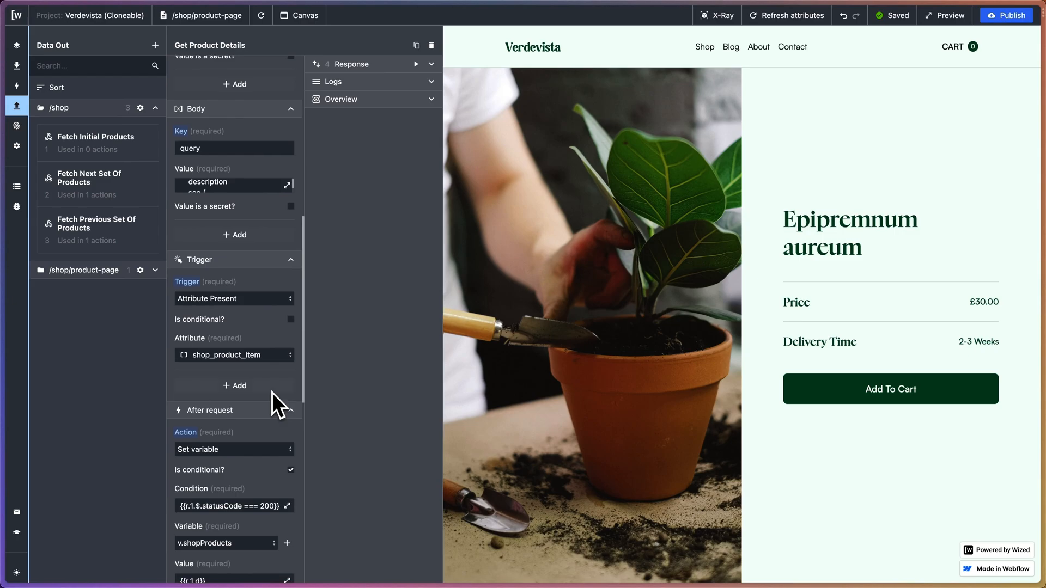
click(251, 315)
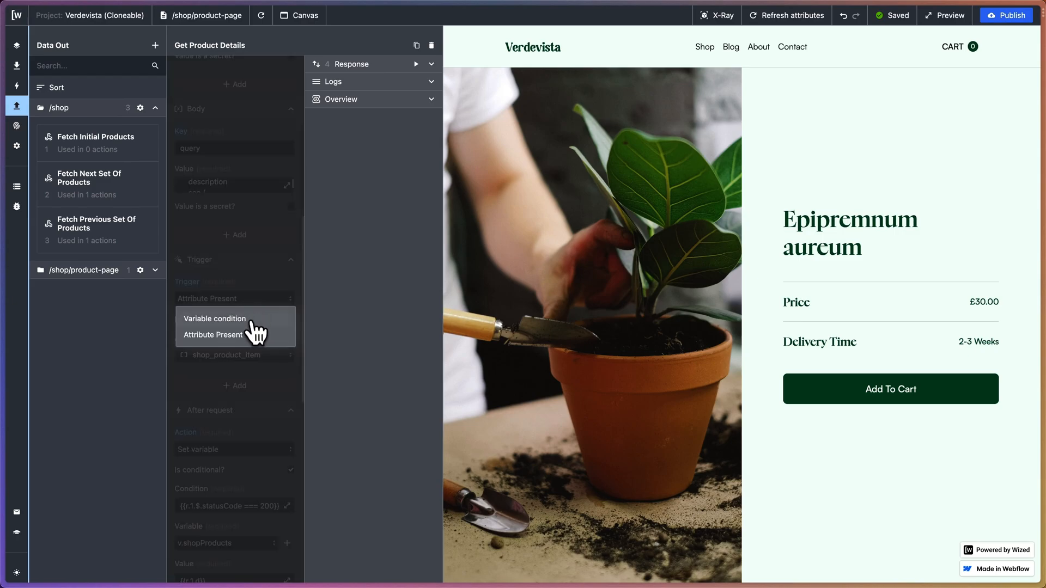
click(247, 336)
- Bring up the trigger's attribute choices and use X-Ray to check which Wized attributes exist on the product page
click(284, 356)
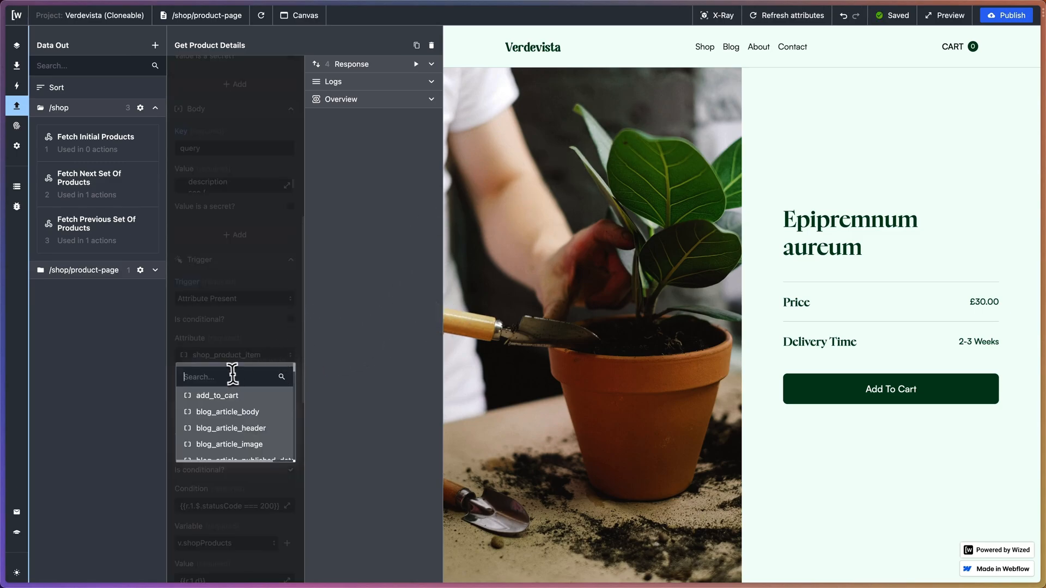
click(722, 18)
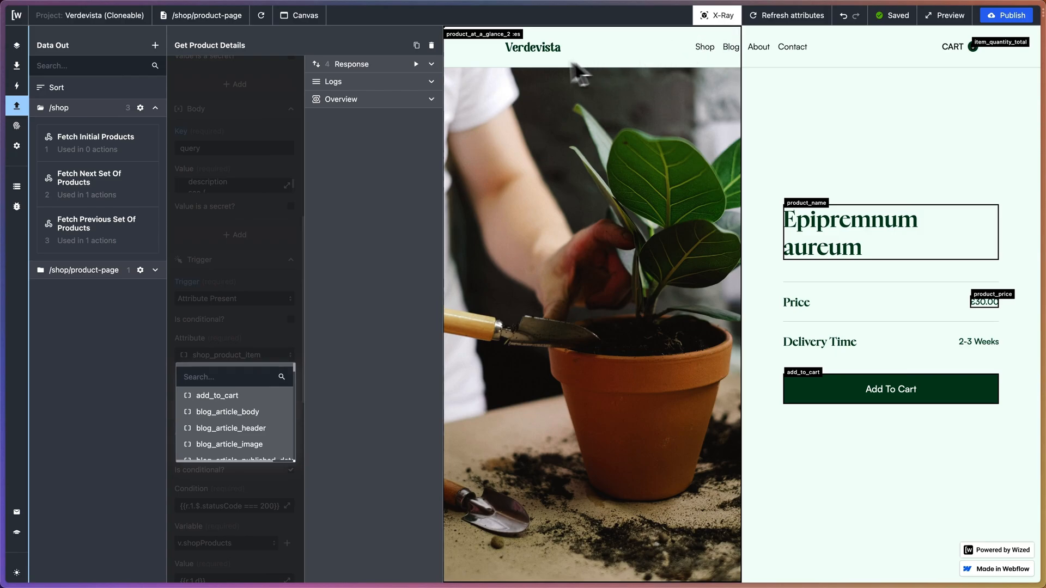
click(708, 15)
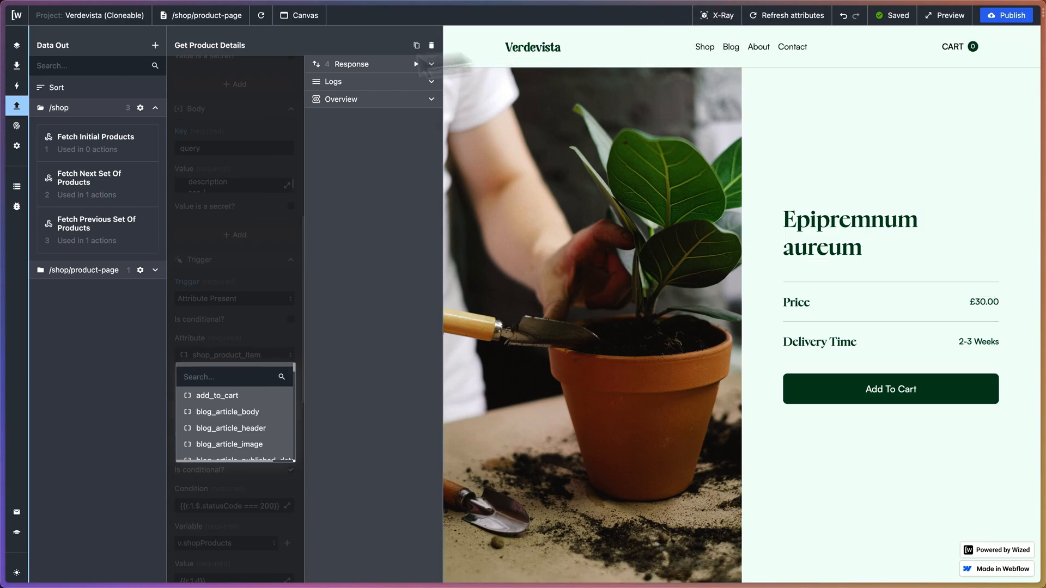
click(719, 16)
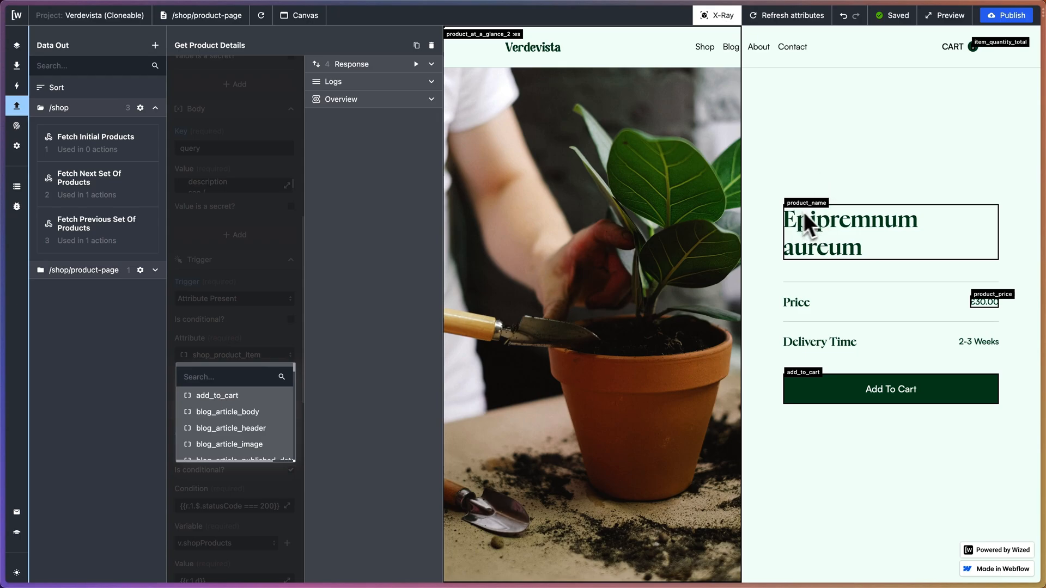
click(713, 16)
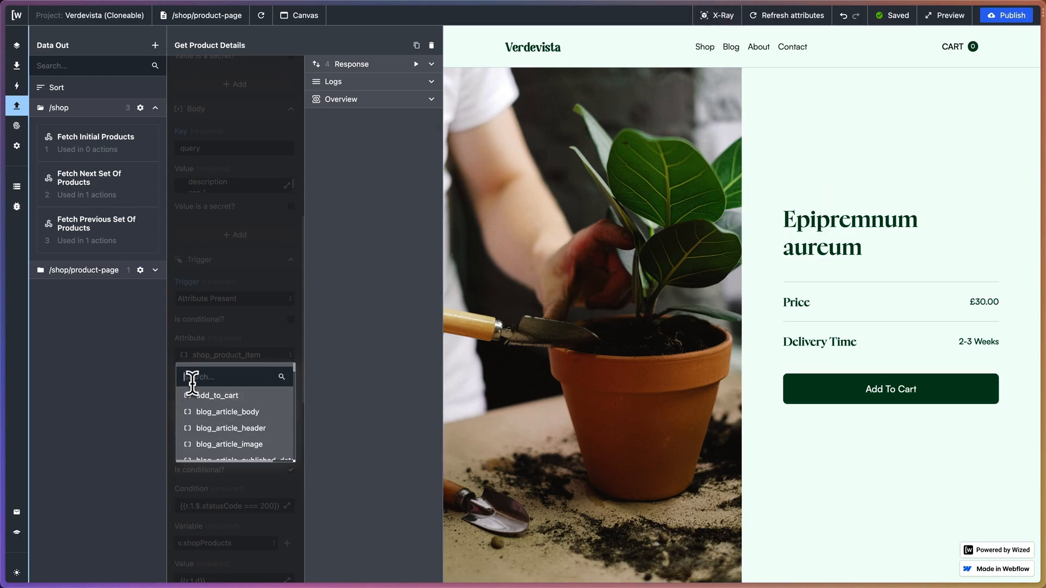
- Search for product_name and choose it as the trigger's attribute
text(product)
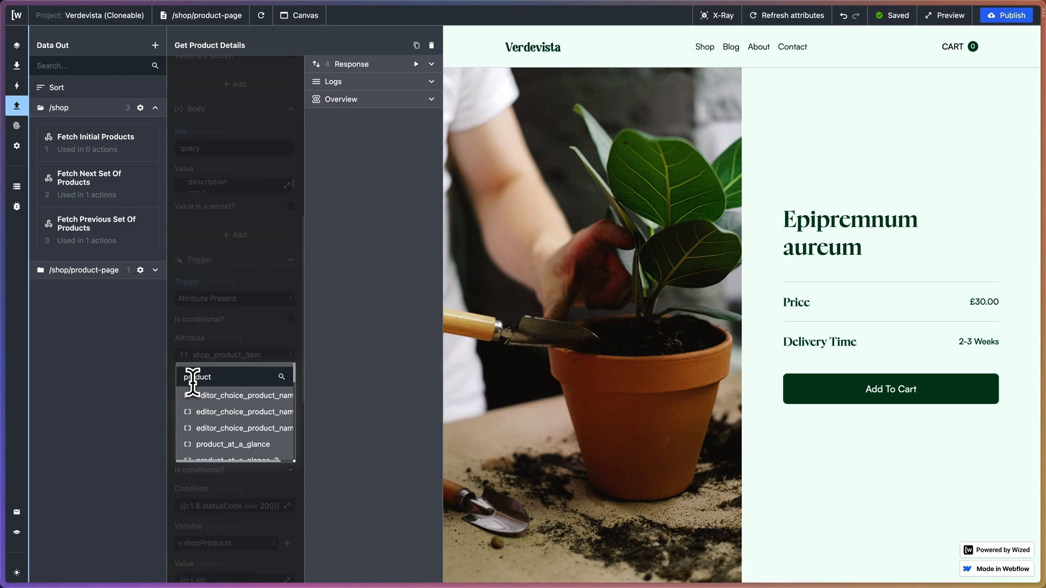
text(_name)
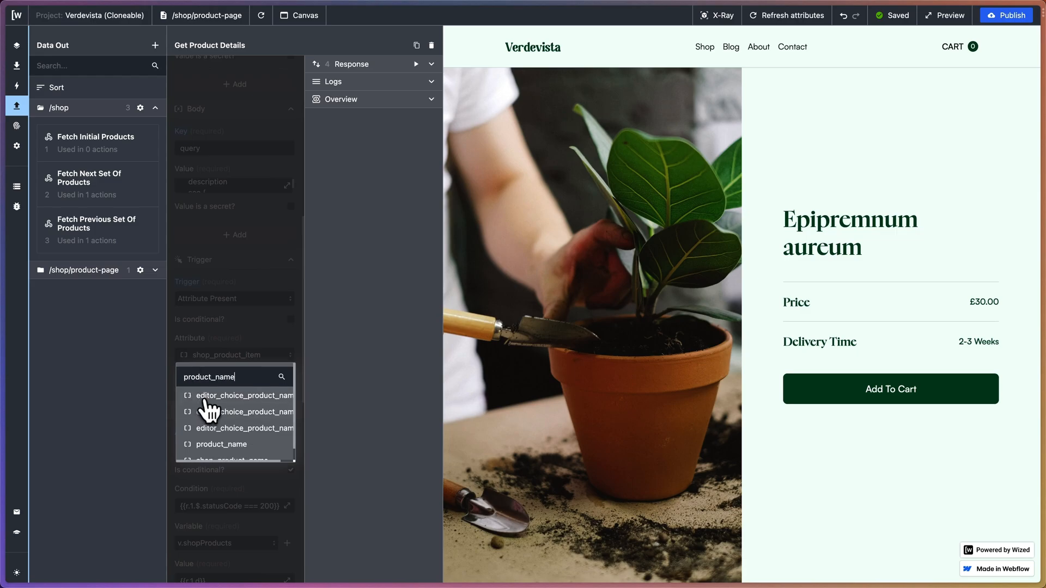
click(235, 435)
- Remove all the leftover Set variable actions from the request's After request section
scroll(248, 355, down, 3)
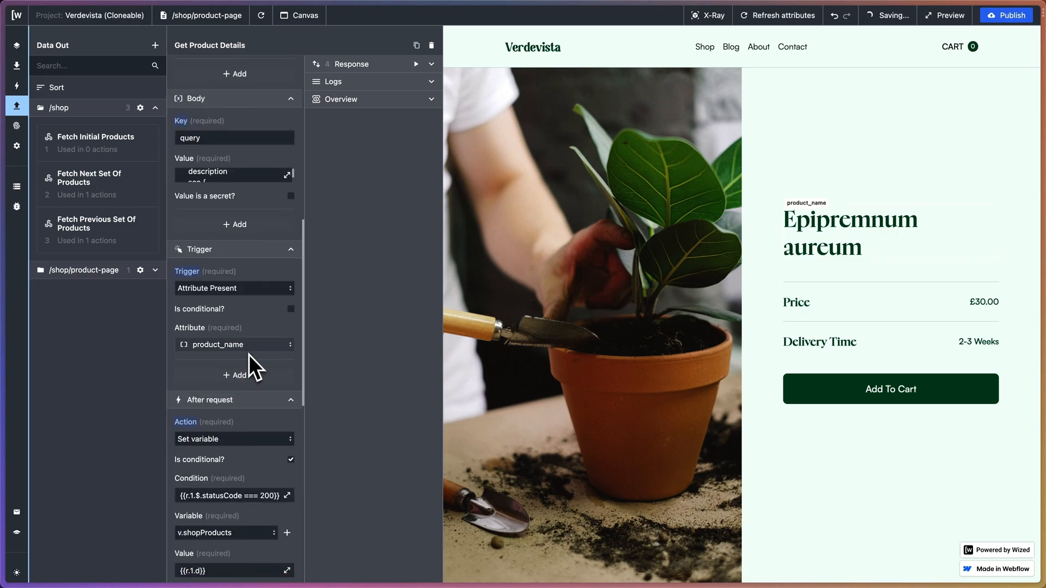
mouse_move(184, 320)
click(203, 340)
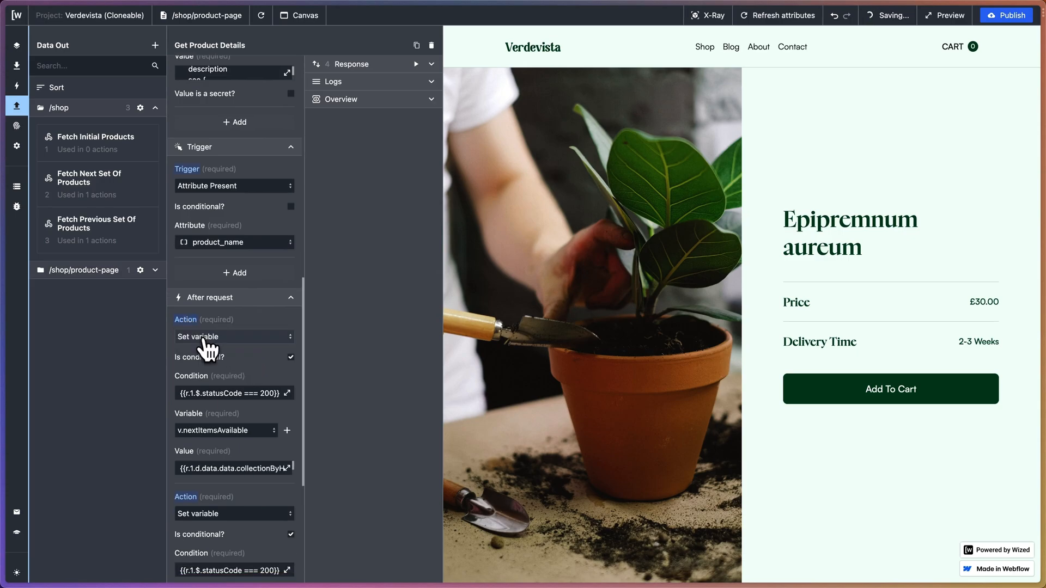
click(203, 342)
click(203, 341)
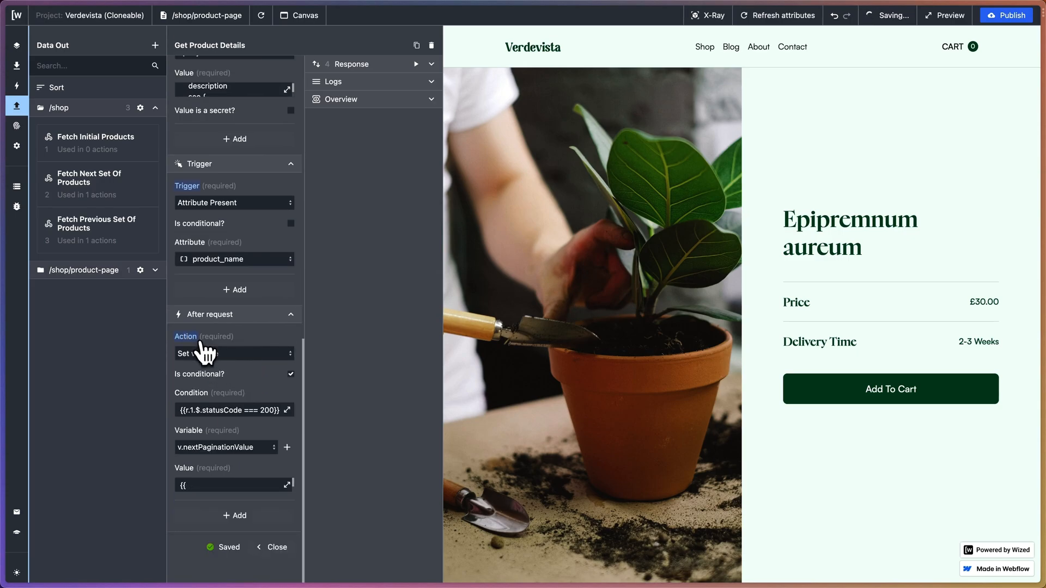
click(203, 354)
- Remove the request's existing trigger and add a new one of type Attribute Present
mouse_move(191, 363)
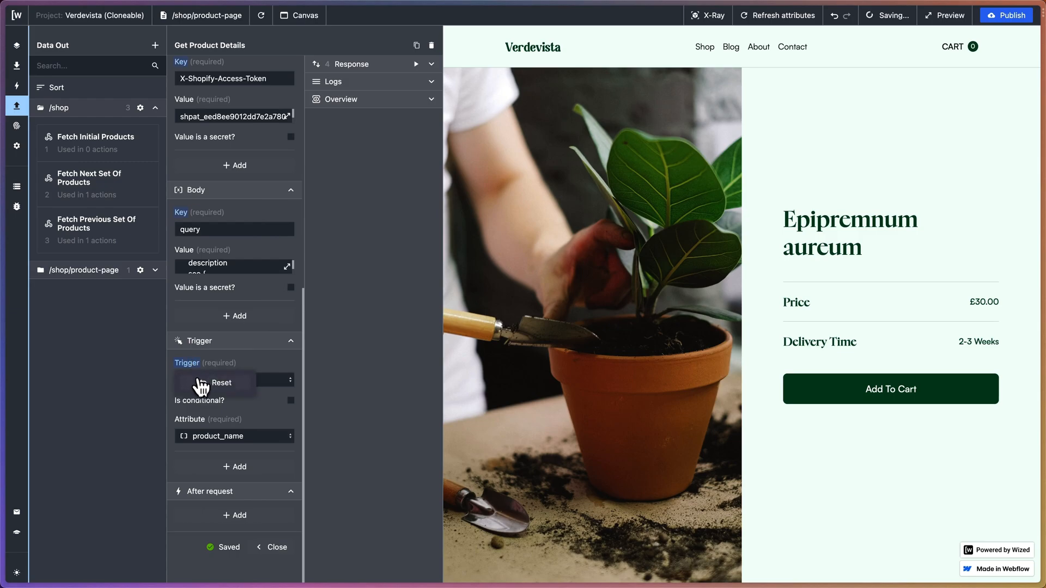
click(201, 385)
right_click(250, 424)
click(233, 472)
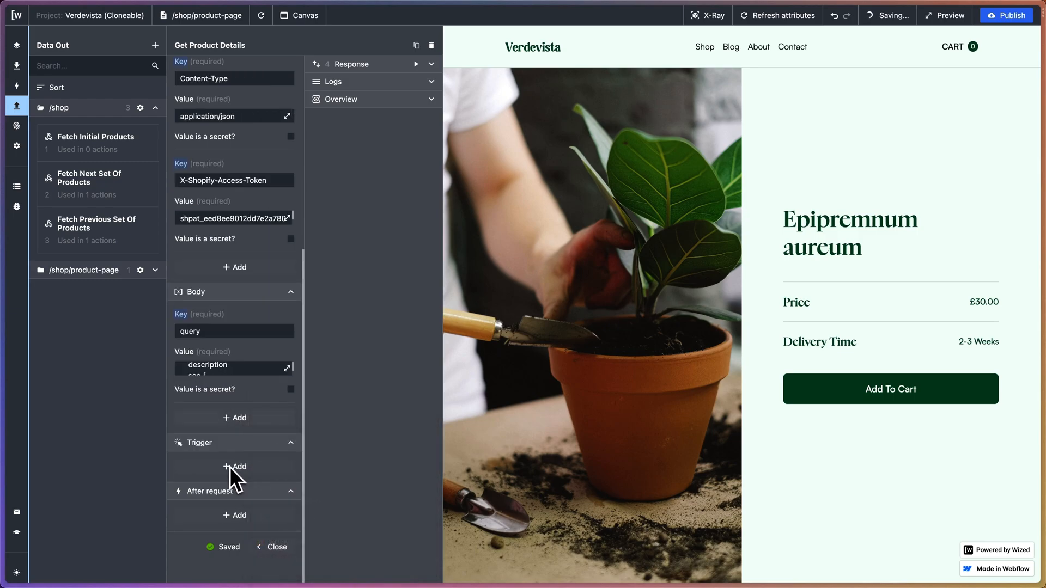
click(232, 467)
click(213, 437)
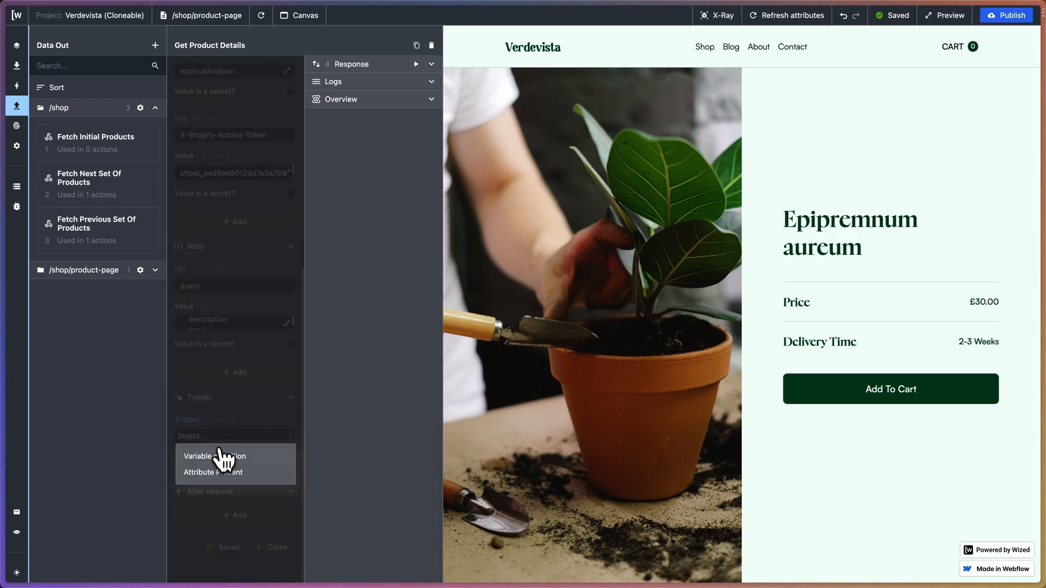
click(218, 472)
- Set the new trigger's attribute to product_name
click(214, 438)
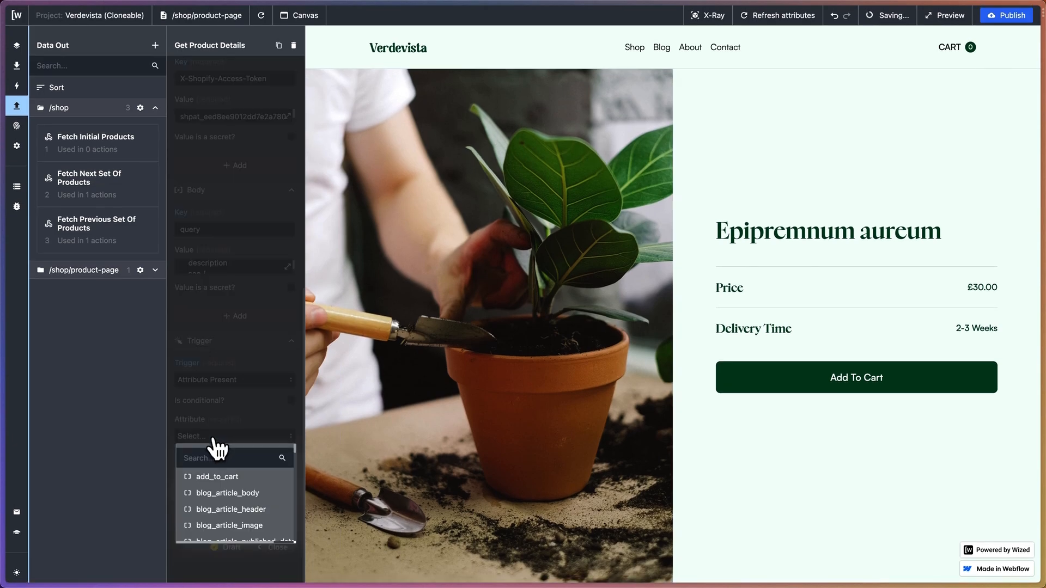
text(pro)
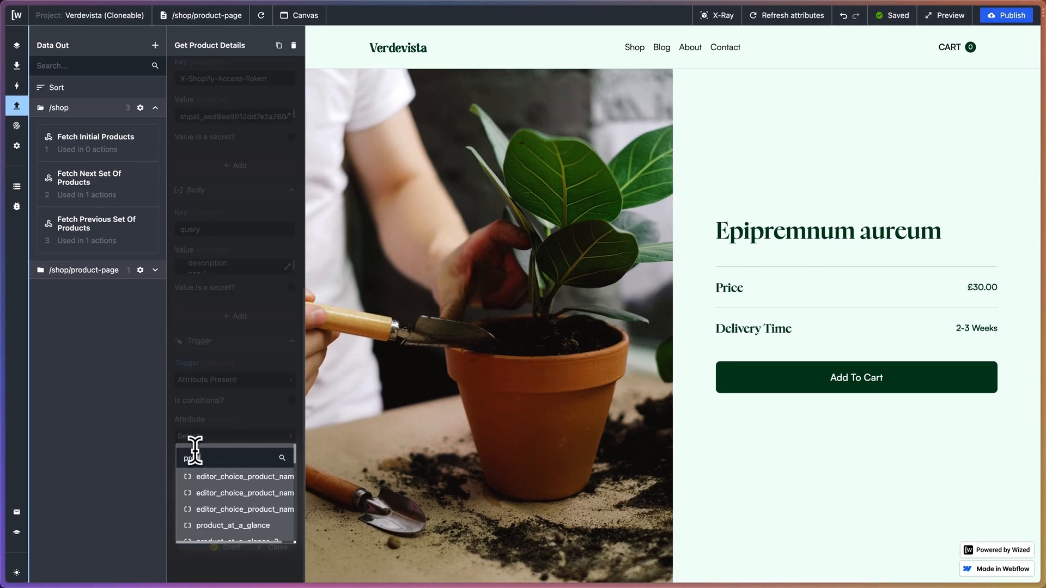
text(dcut_)
text(uct_n)
text(a)
click(221, 526)
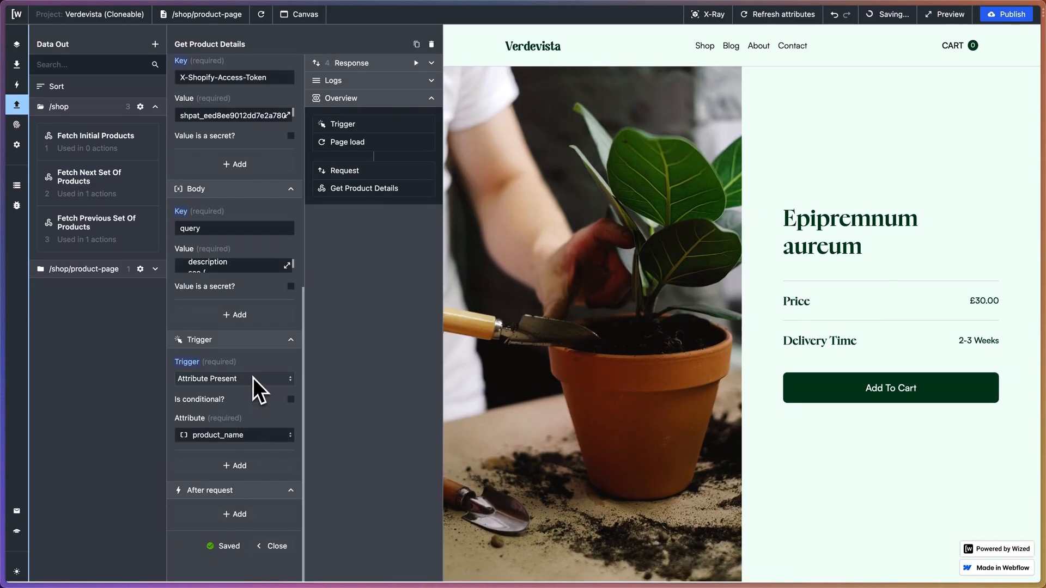
click(240, 512)
scroll(247, 437, down, 2)
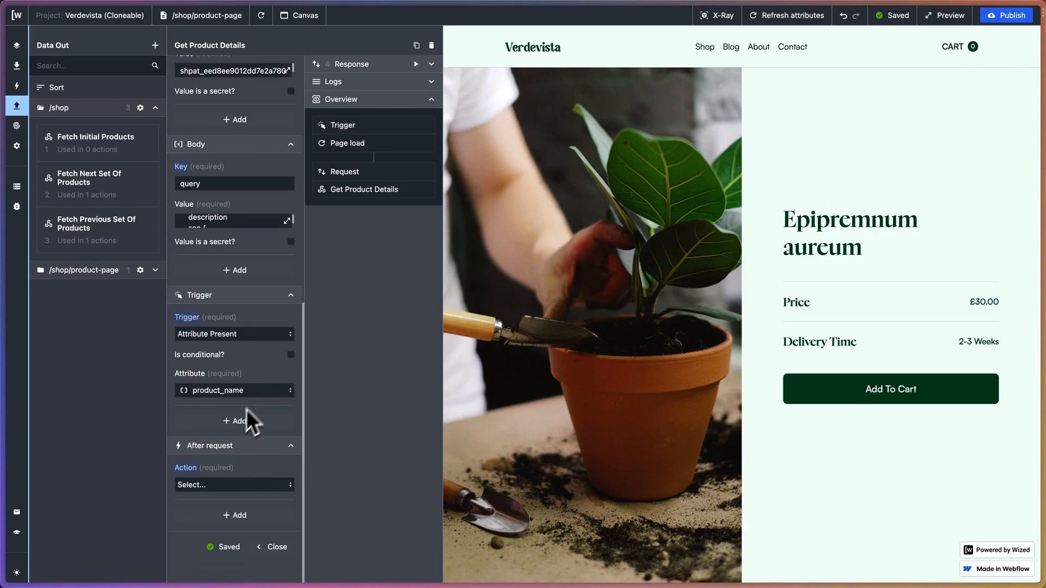
click(217, 485)
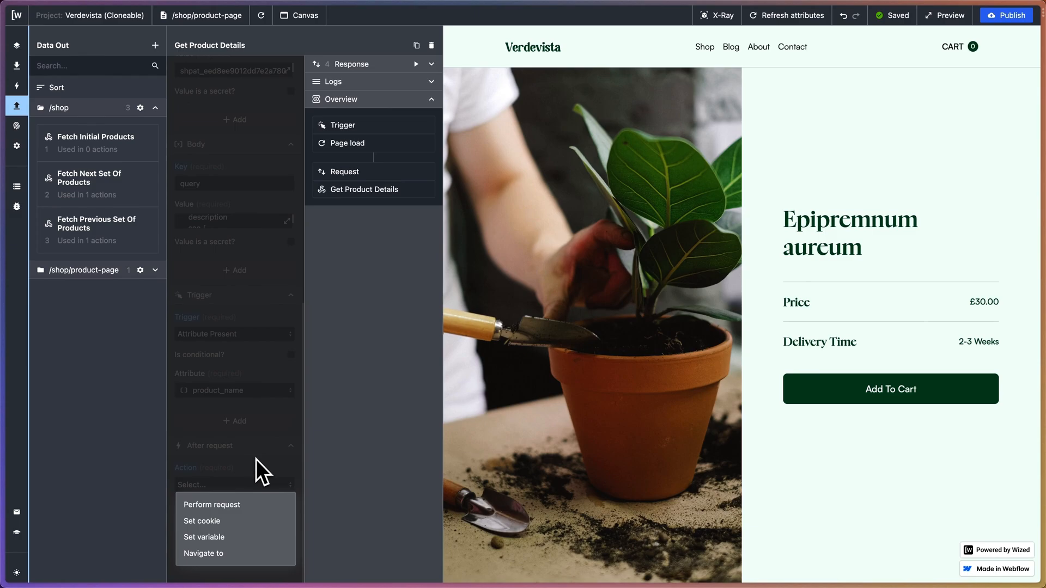
click(218, 538)
scroll(261, 498, down, 2)
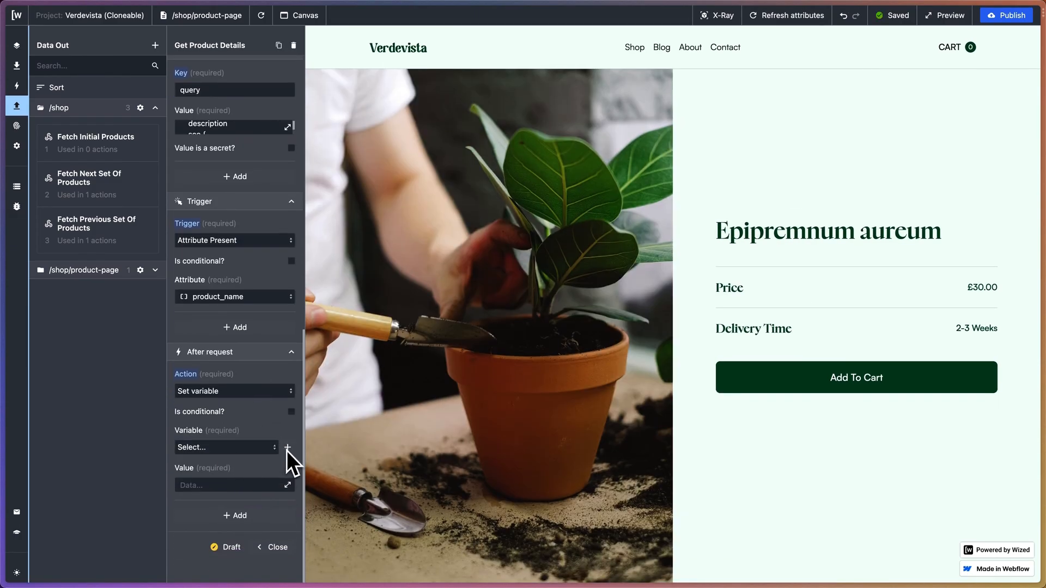
click(188, 378)
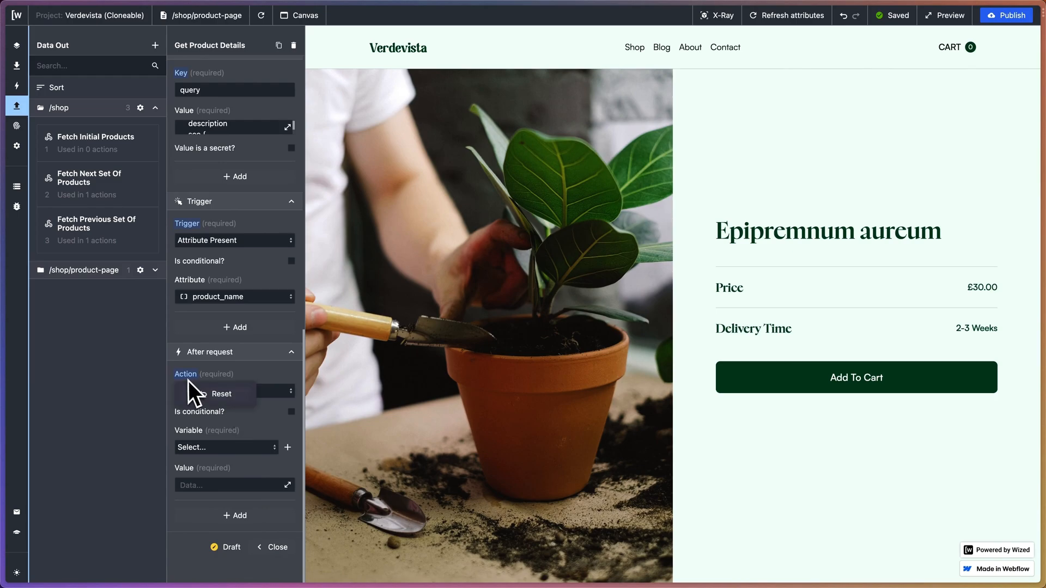
click(233, 395)
- Run the Get Product Details request and examine the productByHandle data in its response
click(430, 64)
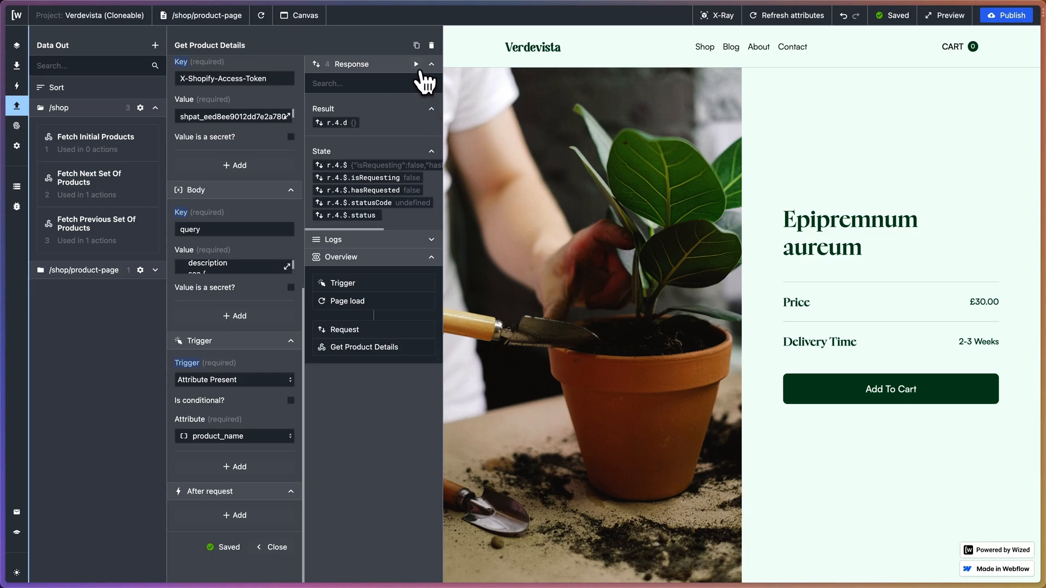
click(416, 64)
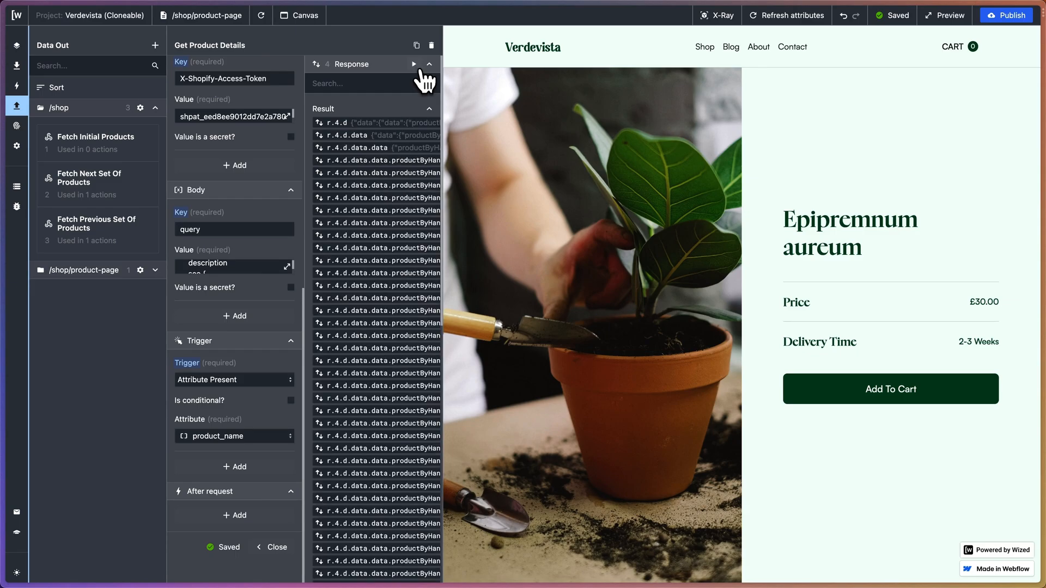
scroll(387, 186, right, 5)
scroll(377, 224, left, 5)
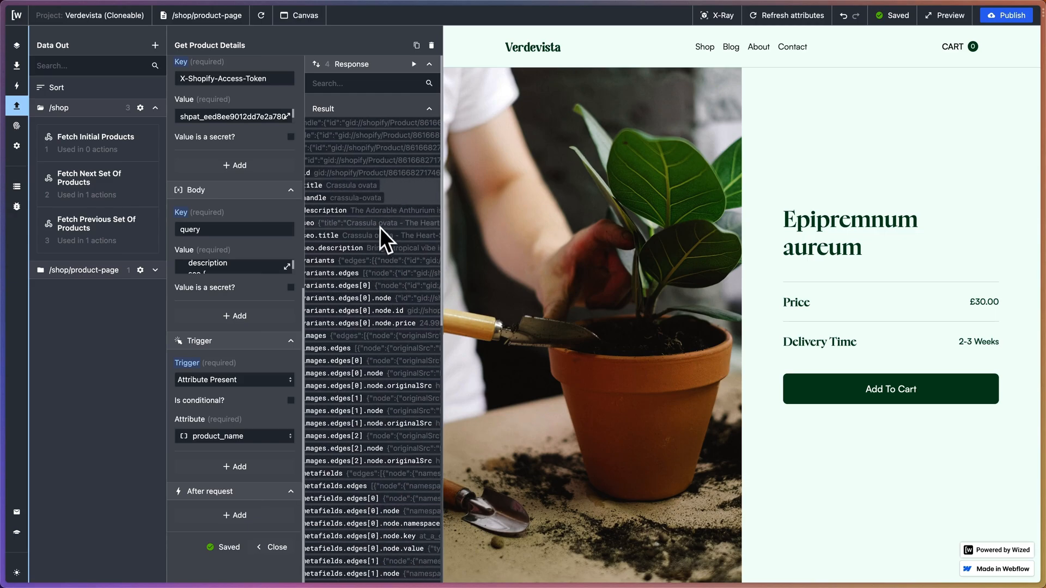
scroll(377, 224, down, 3)
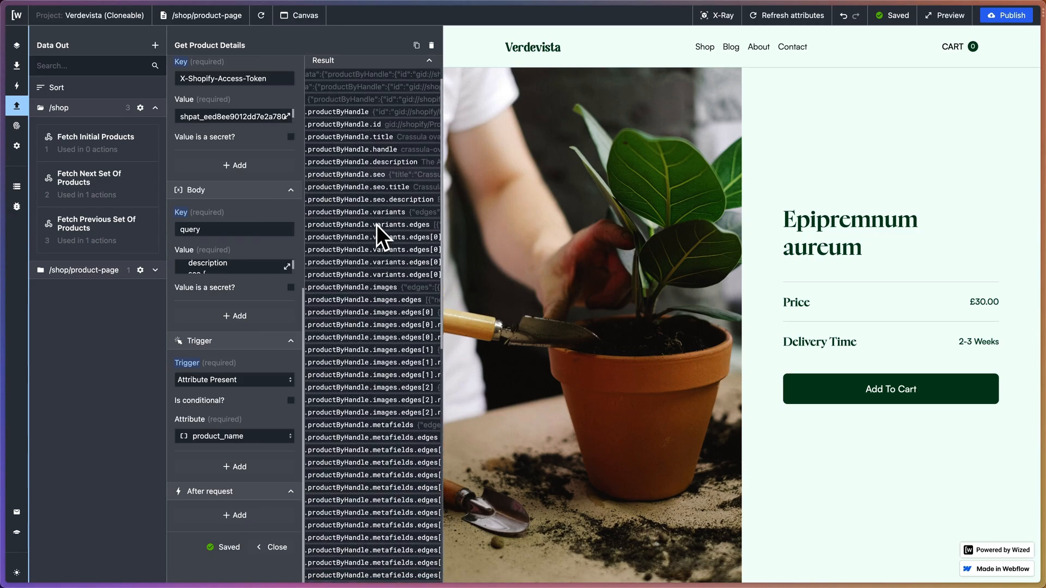
scroll(376, 224, down, 5)
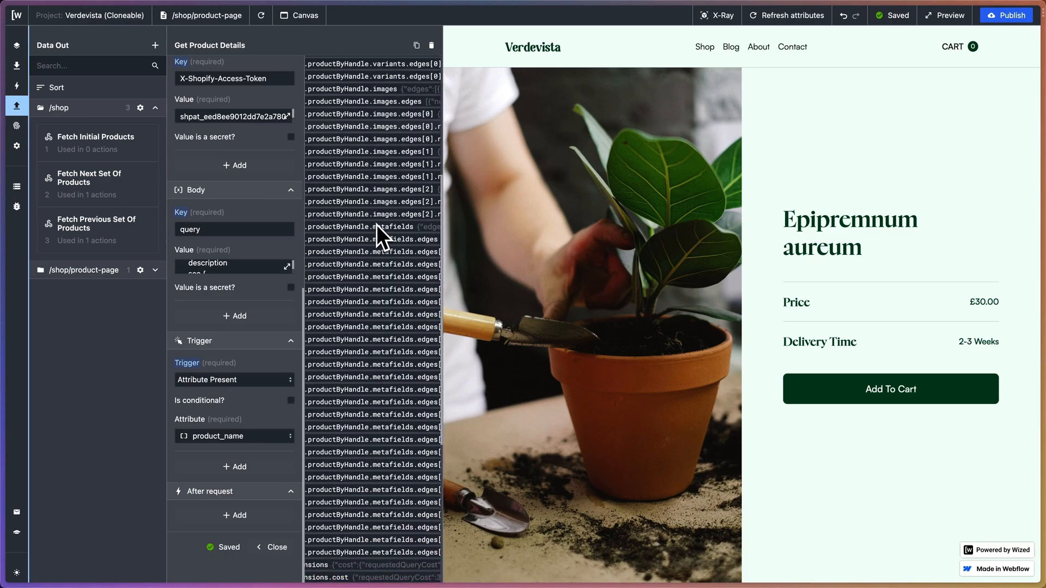
scroll(377, 224, down, 2)
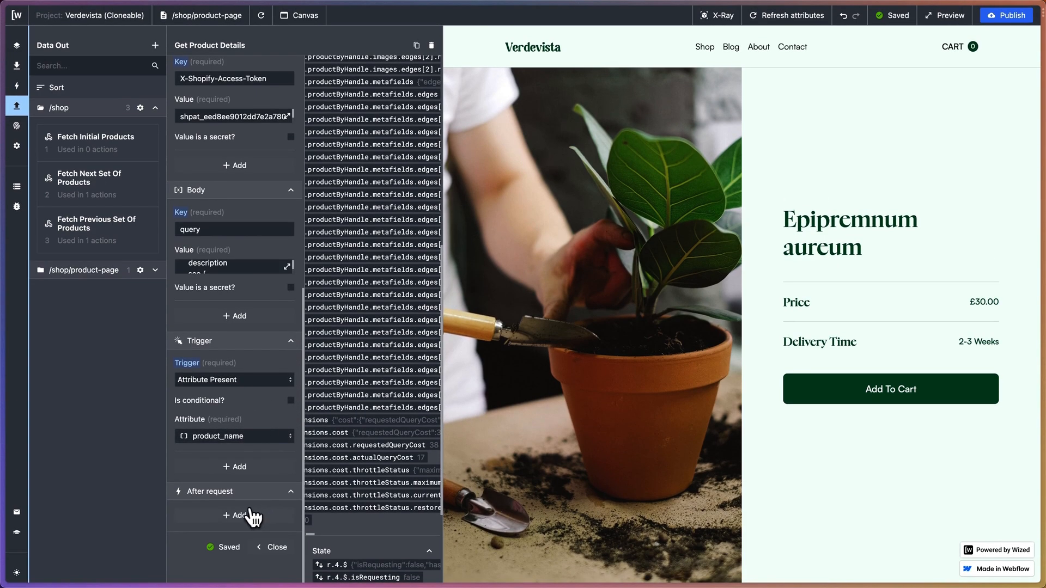
- Add an empty after-request action and review the product, variants, images and metafields paths in the response
click(251, 512)
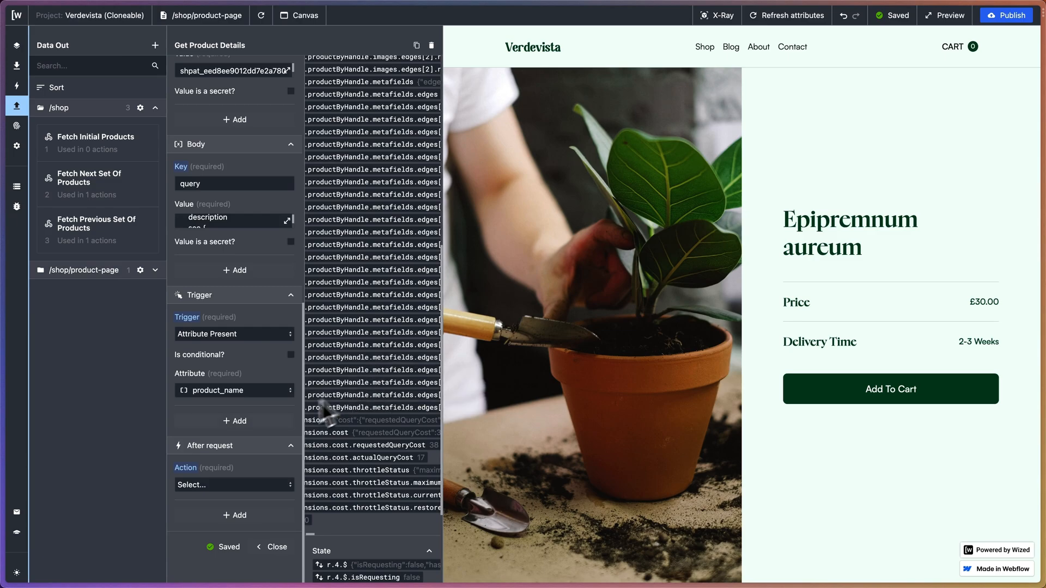
scroll(398, 372, right, 3)
scroll(399, 370, up, 2)
scroll(399, 371, right, 2)
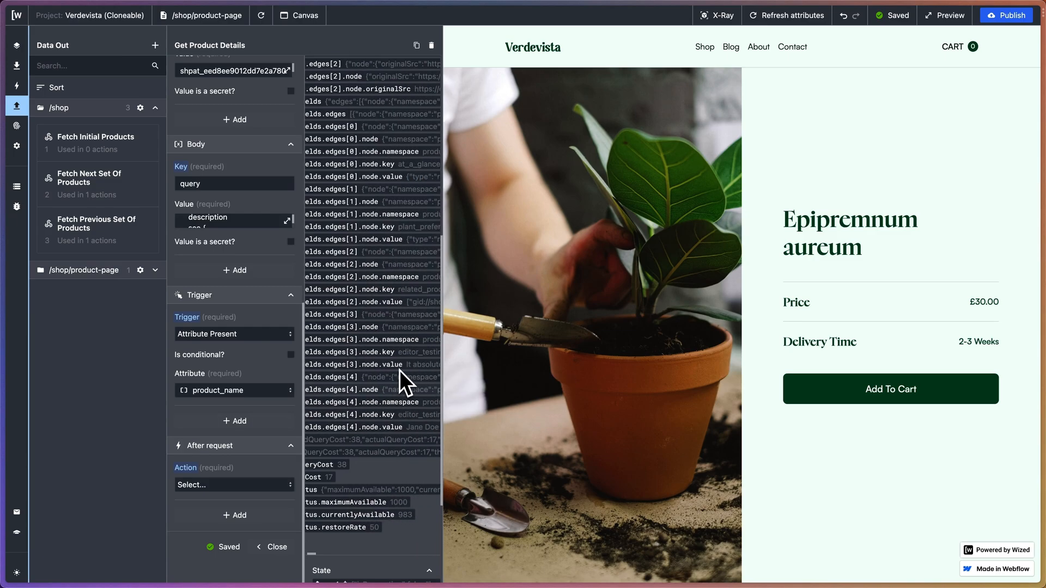
scroll(399, 371, up, 8)
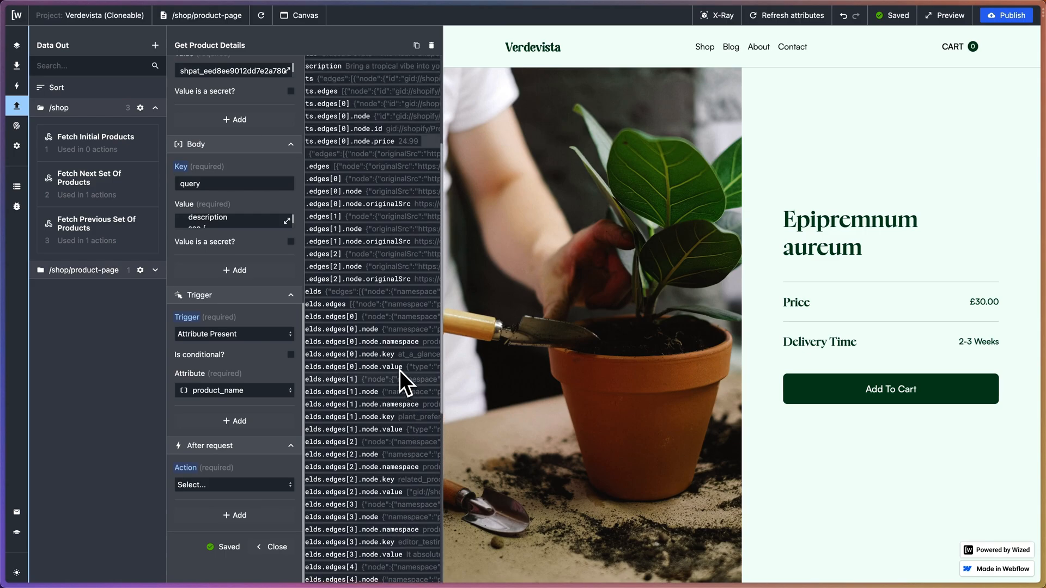
scroll(399, 370, up, 5)
scroll(400, 370, left, 3)
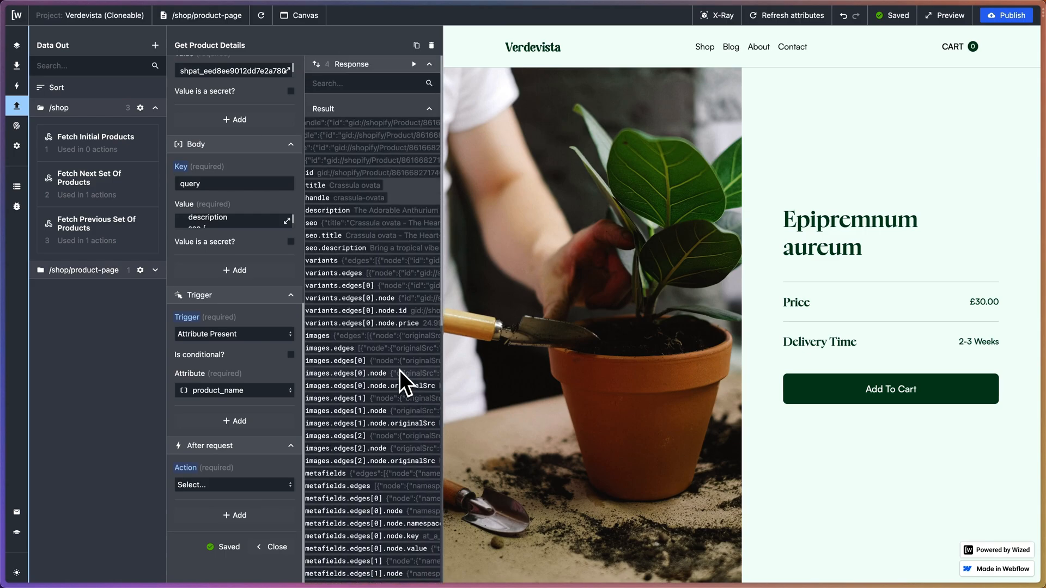
scroll(399, 371, left, 2)
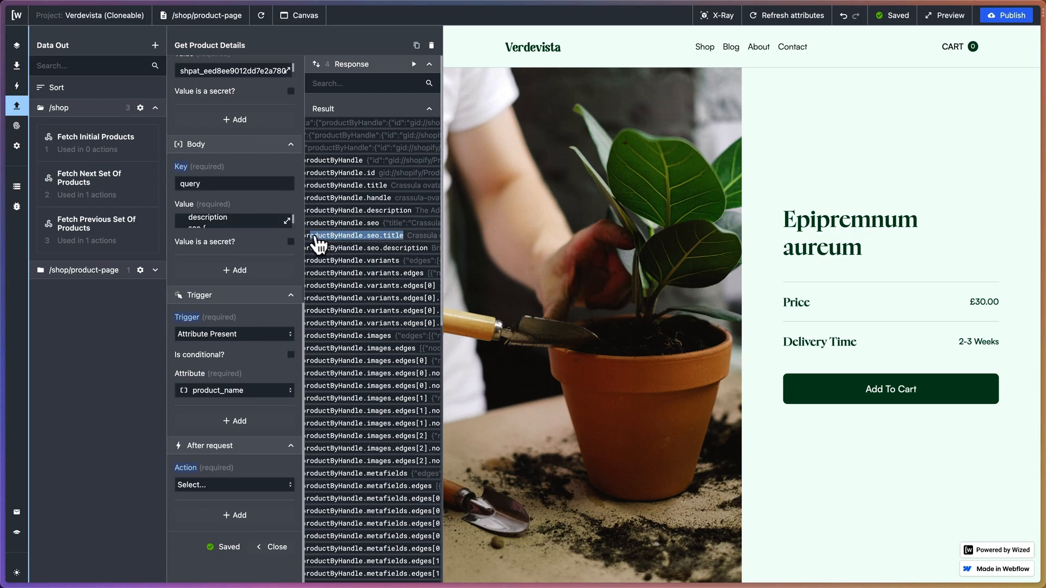
scroll(308, 240, left, 5)
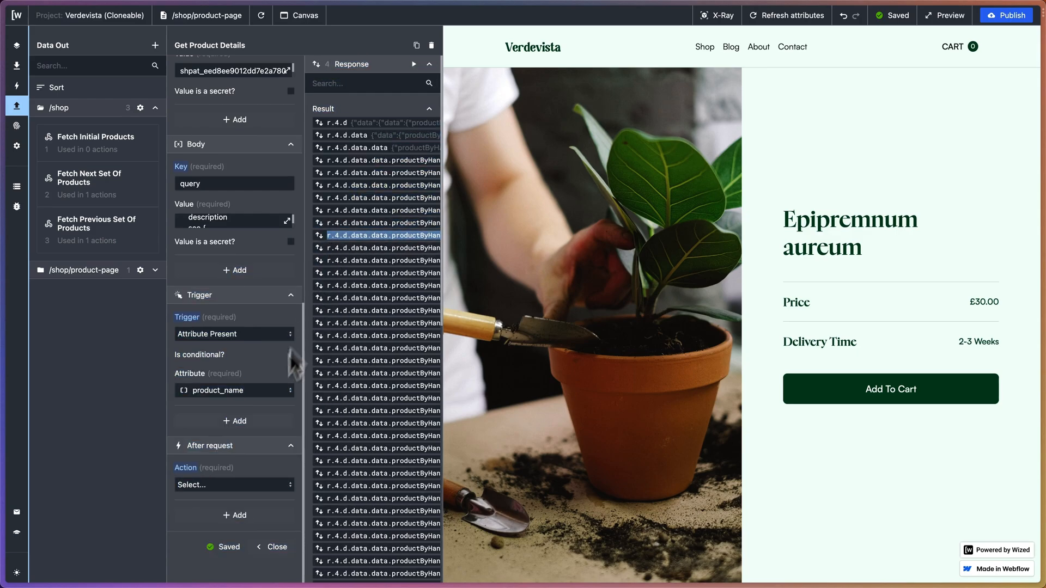
- Set the after-request action to Set variable and make it conditional
click(256, 486)
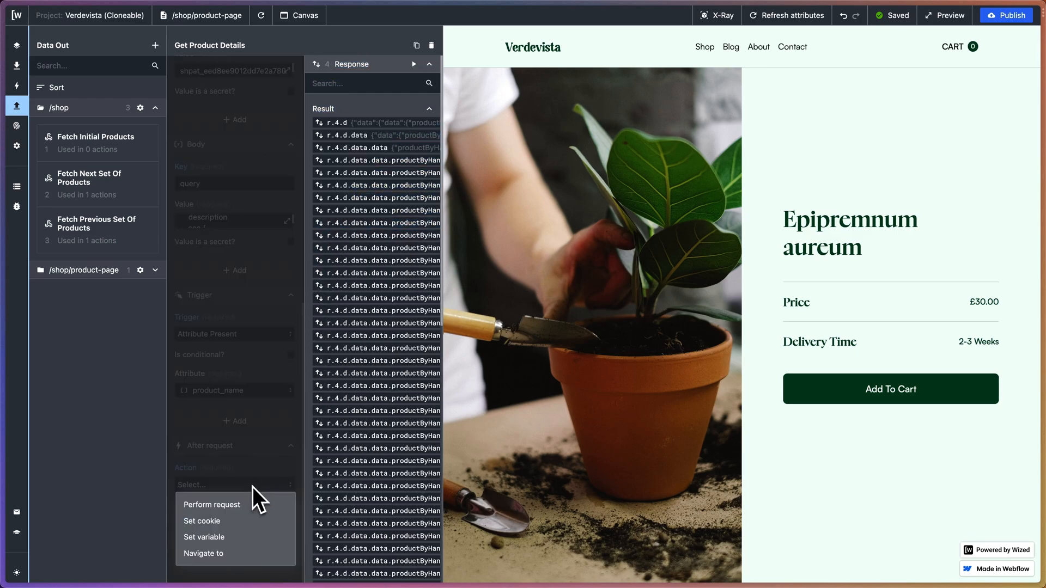
click(224, 538)
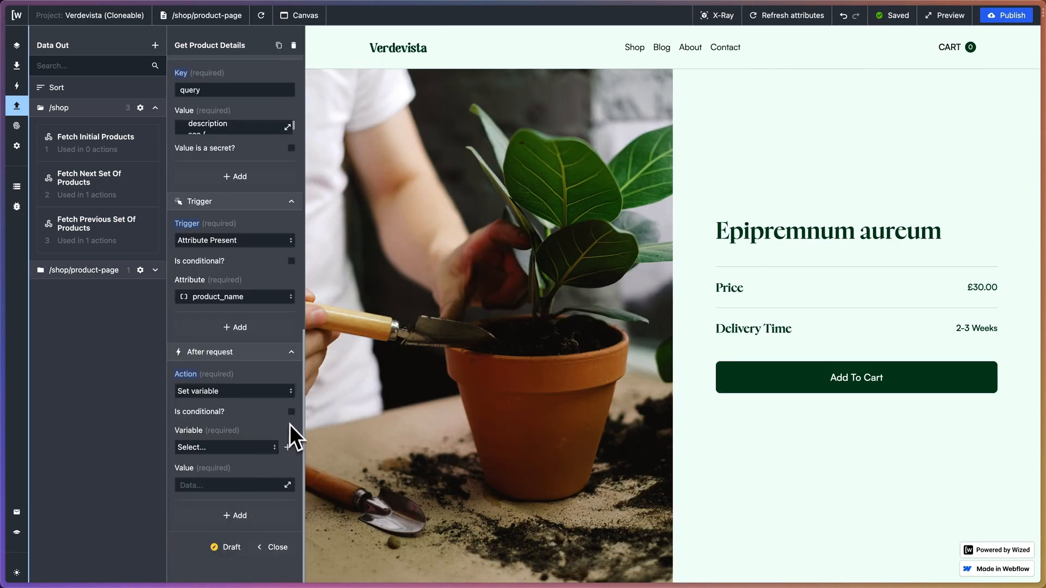
click(292, 411)
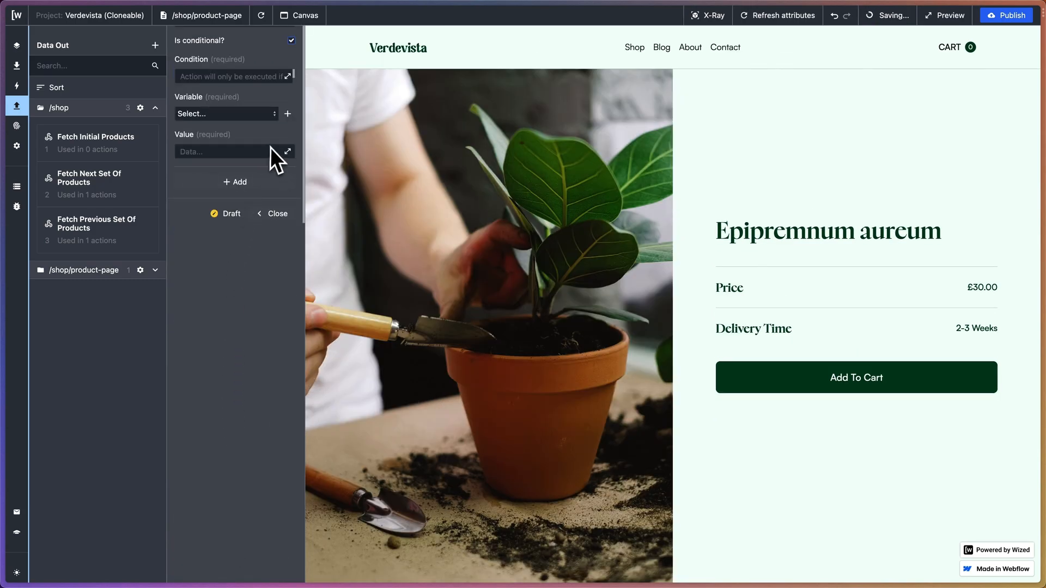
- Make the after-request Set variable action unconditional and reopen the Get Product Details request at its after-request section
click(293, 40)
scroll(263, 211, up, 10)
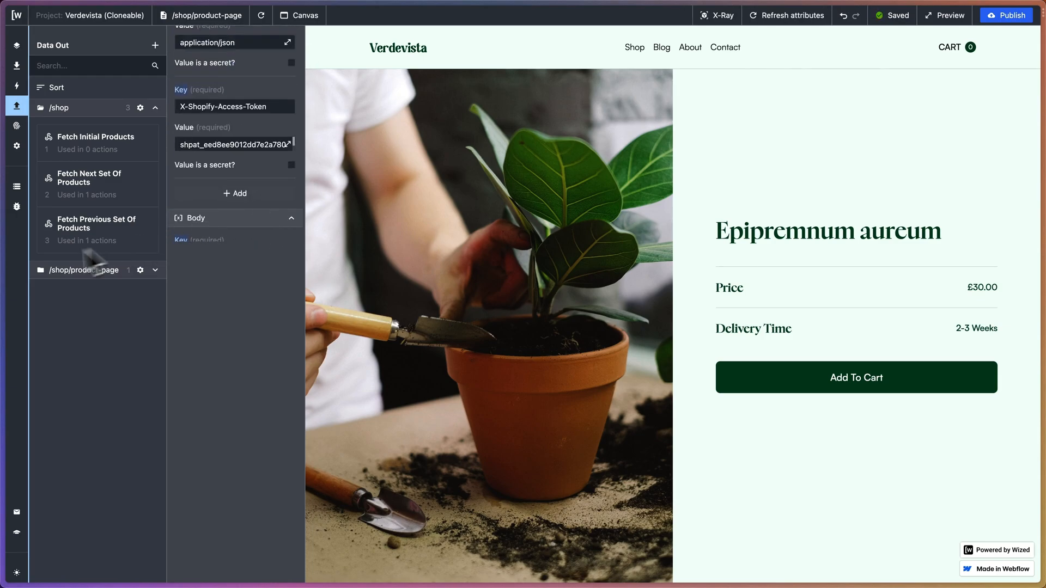
click(155, 270)
click(115, 300)
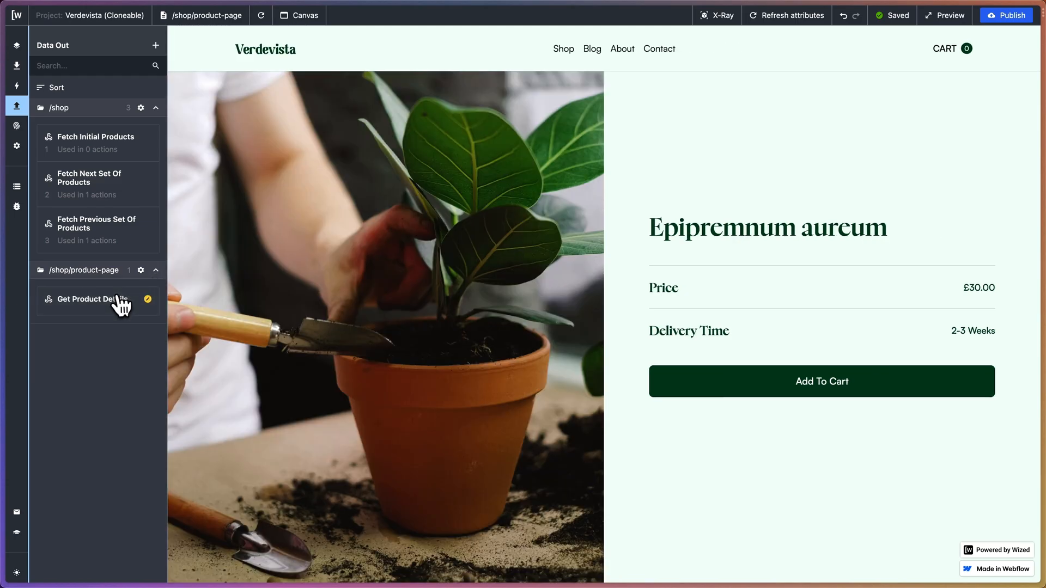
scroll(217, 428, down, 10)
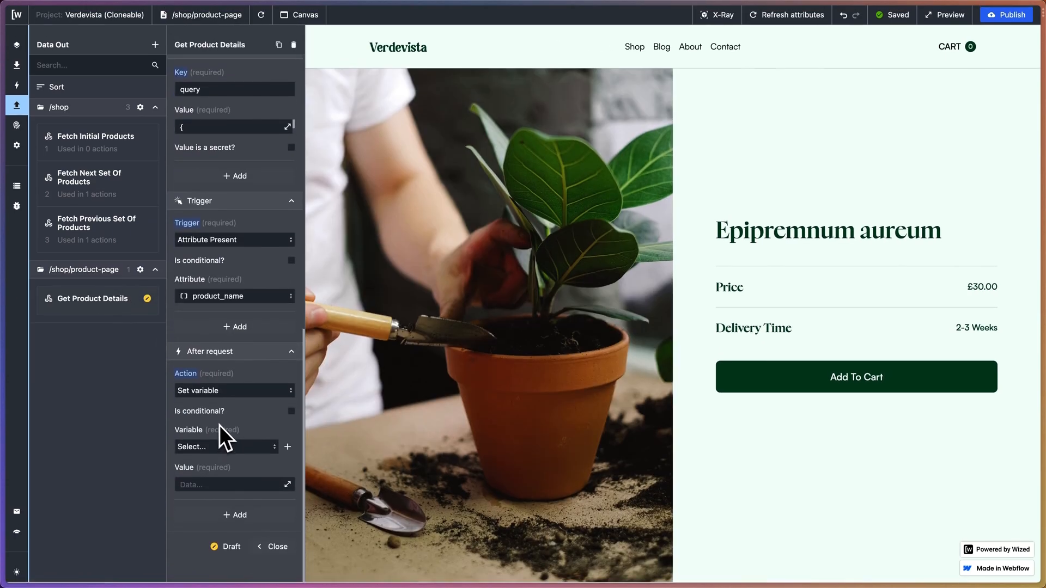
- Set the Set variable action's value to {{r.4.d.data.data.productByHandle.seo.title}}
click(288, 485)
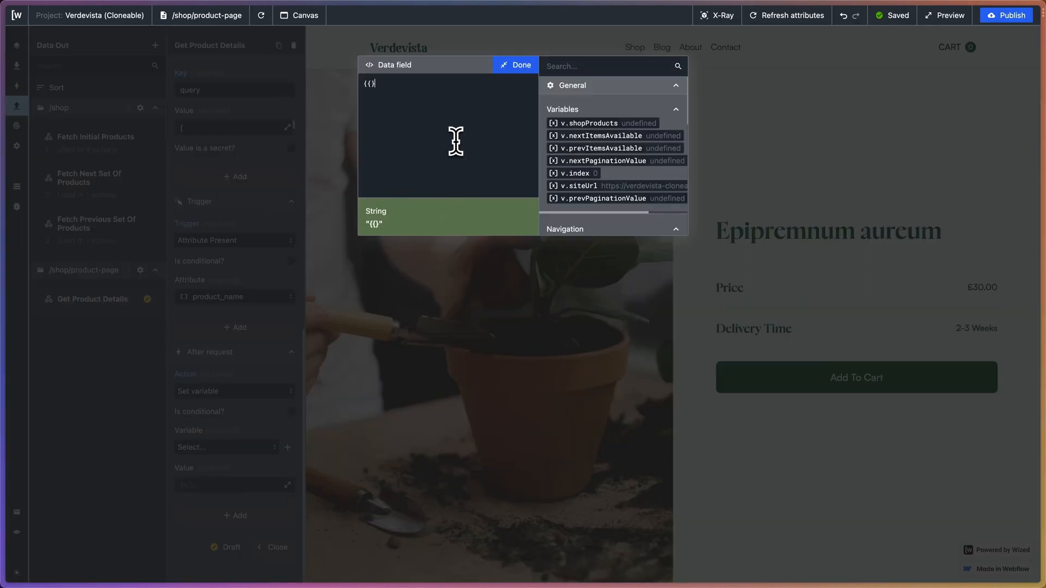
text(r.4.d.data.data.productByHandle.seo.title)
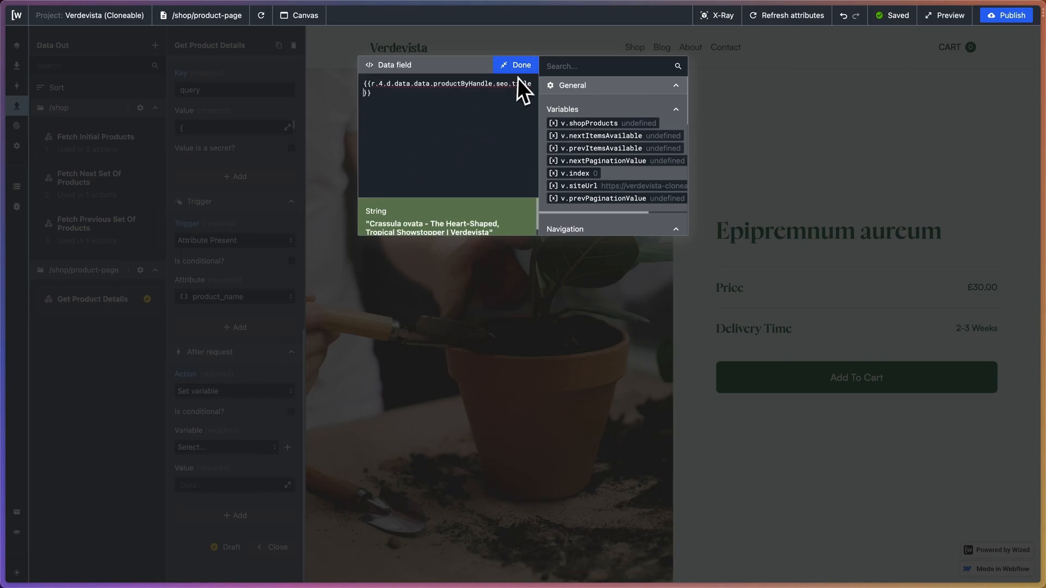
click(498, 66)
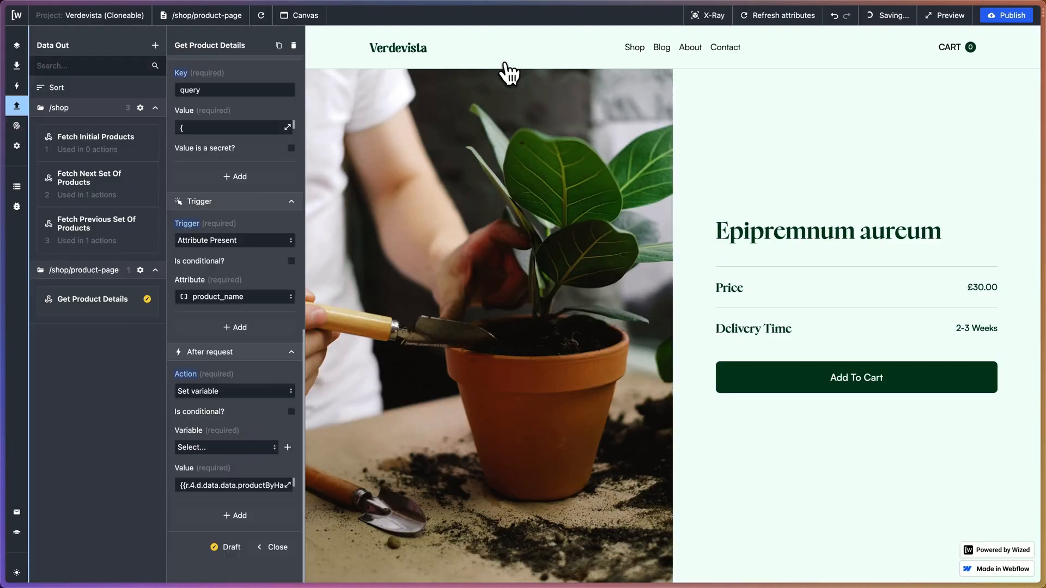
- Create a variable named productSeoTitle and assign it to the Set variable action
click(235, 448)
scroll(229, 485, down, 2)
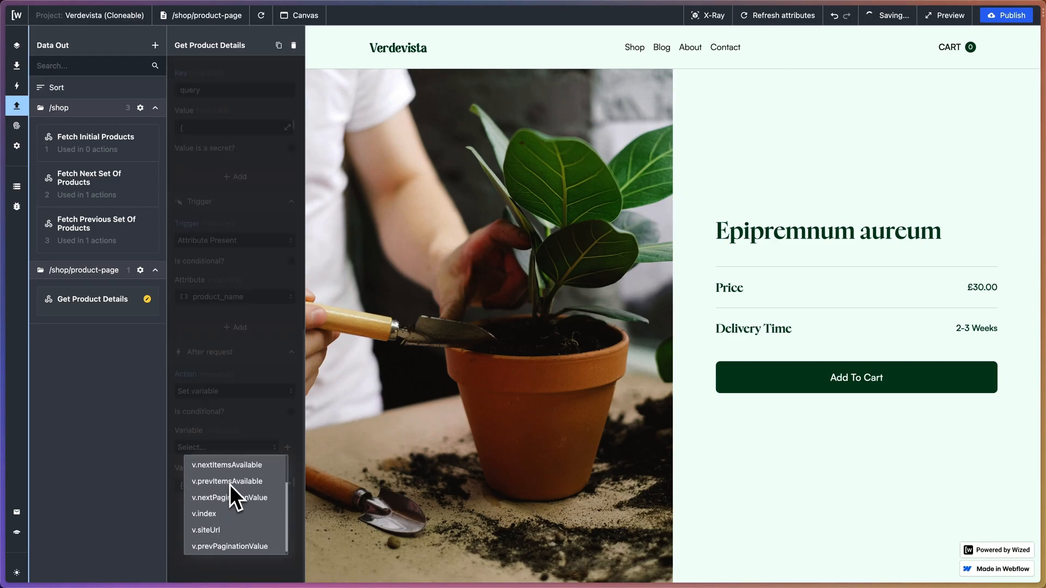
click(250, 431)
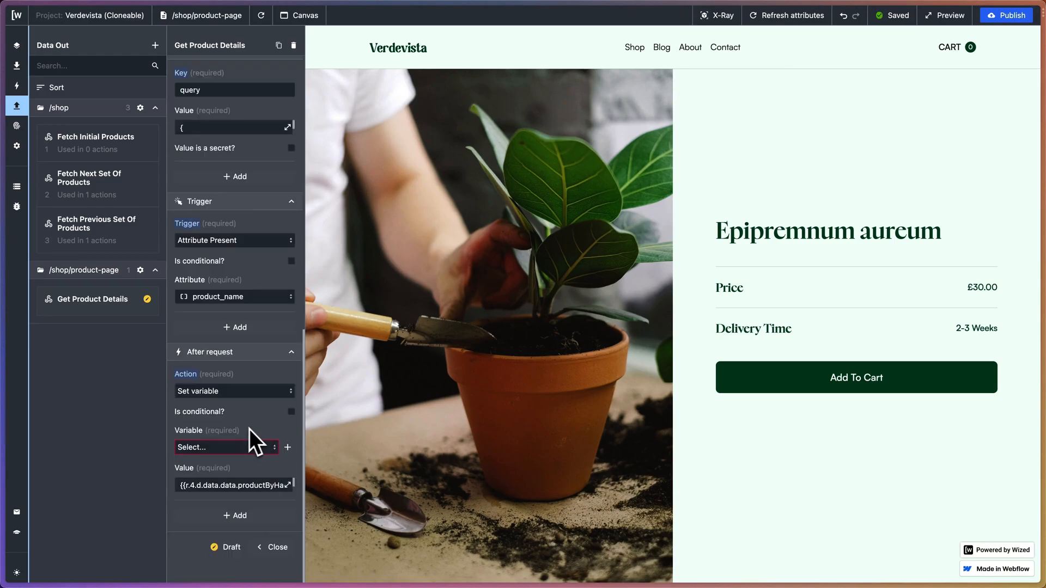
click(287, 447)
click(338, 87)
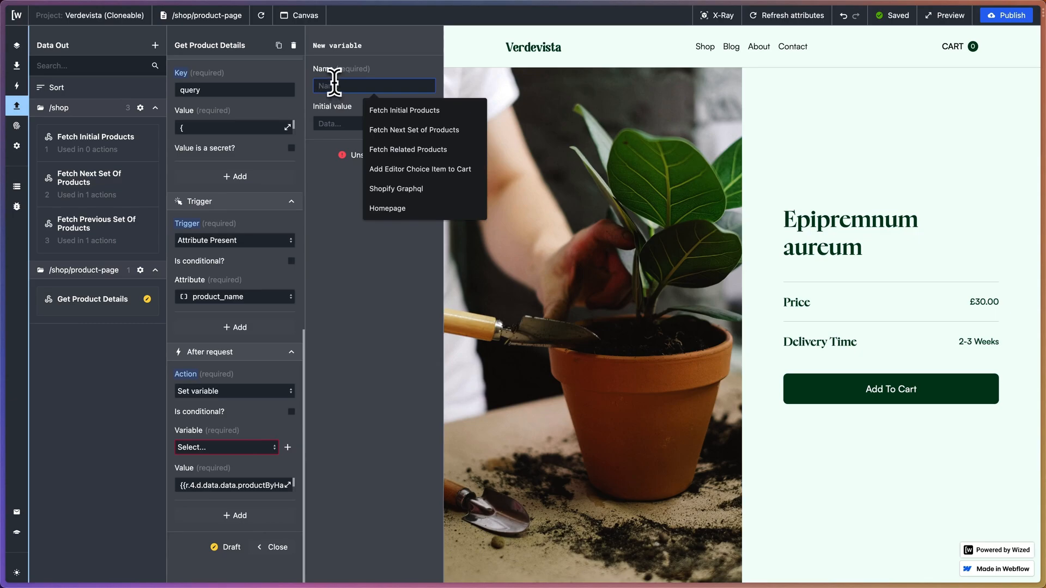
text(product)
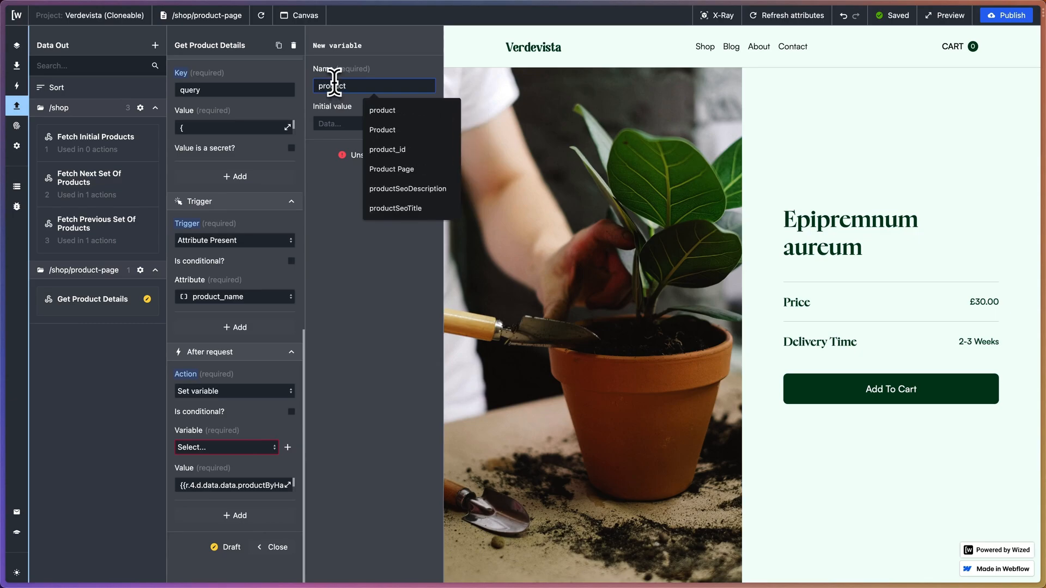
text(SeoTit)
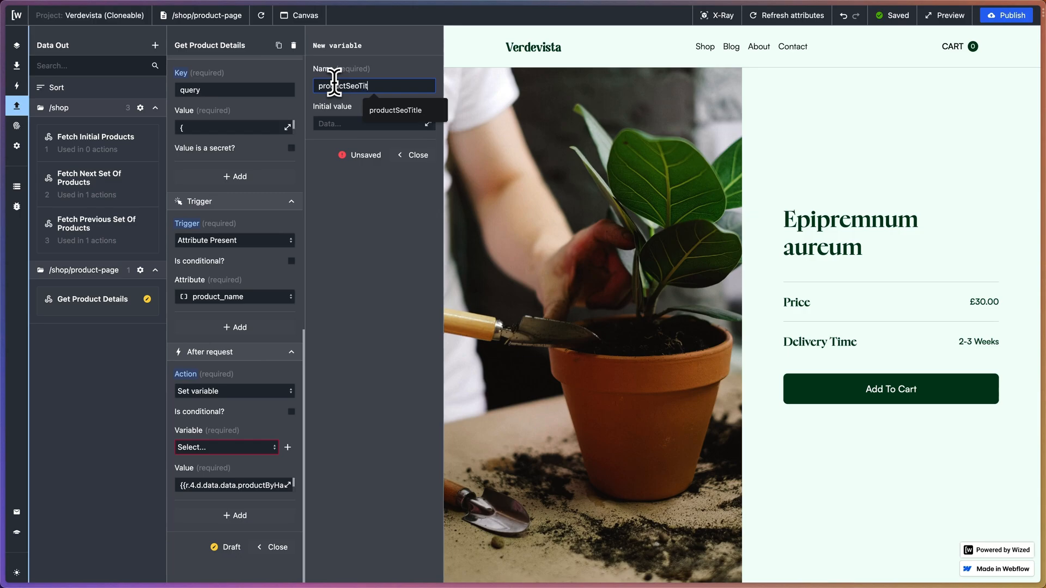
key(Return)
click(417, 157)
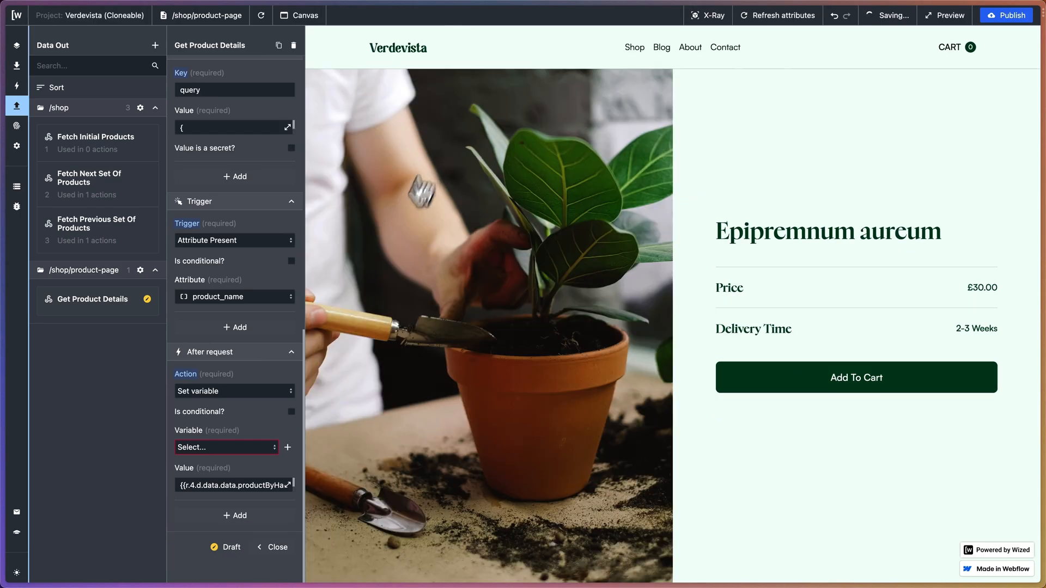
click(234, 447)
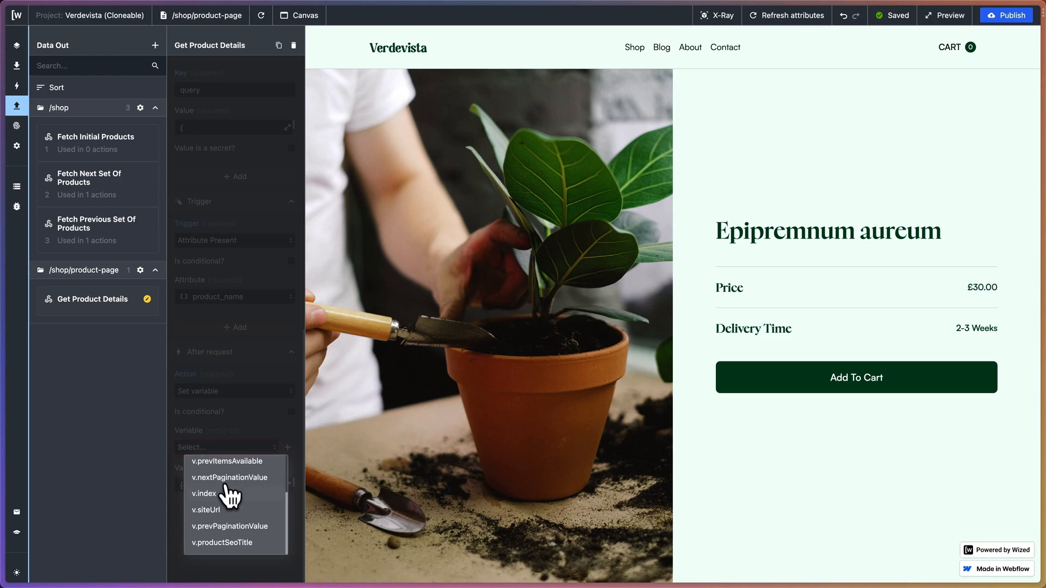
click(222, 543)
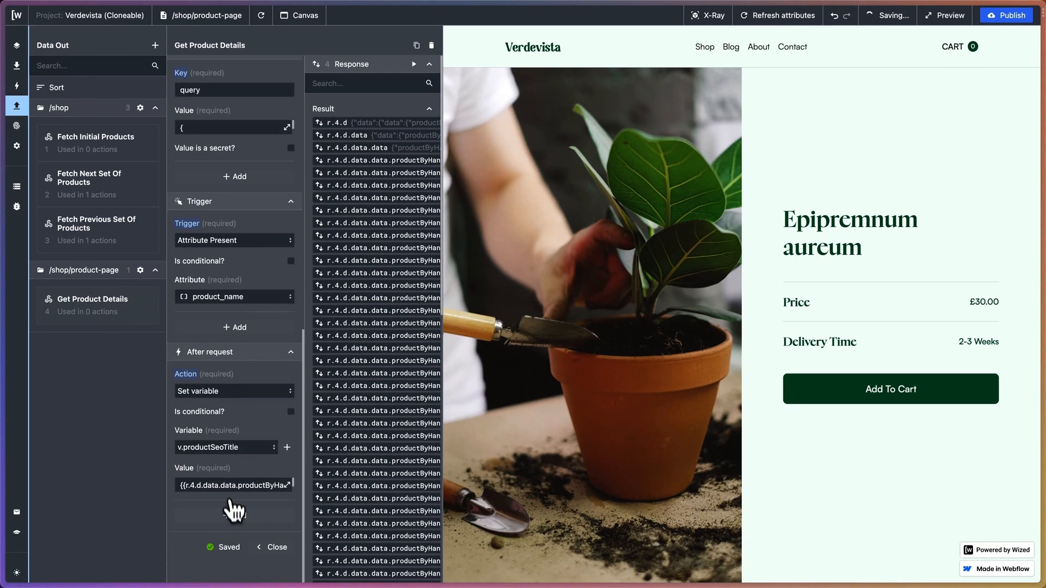
- Add a second after-request action of type Set variable
click(235, 517)
scroll(232, 513, down, 2)
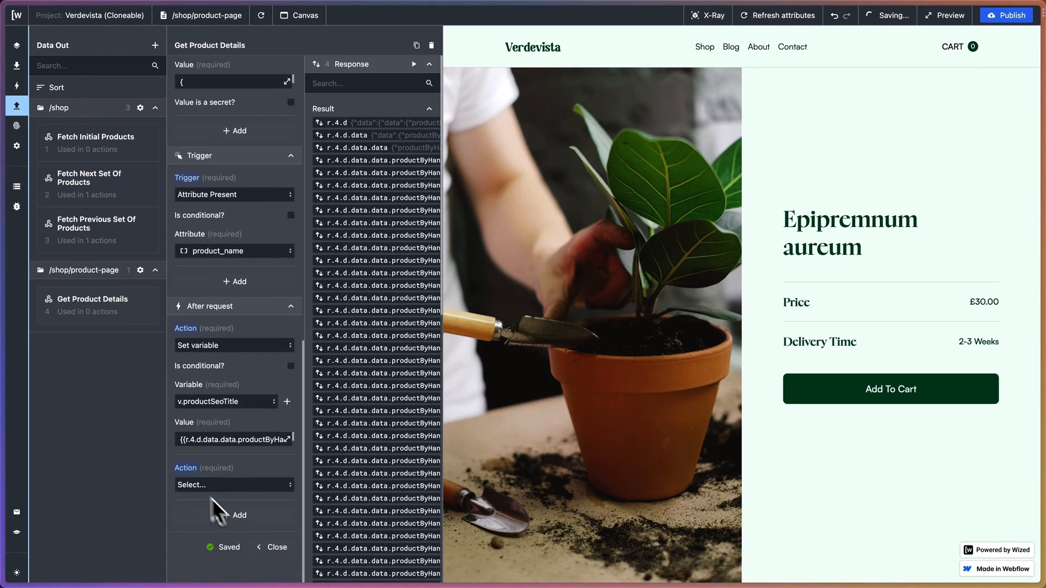
click(215, 490)
click(218, 537)
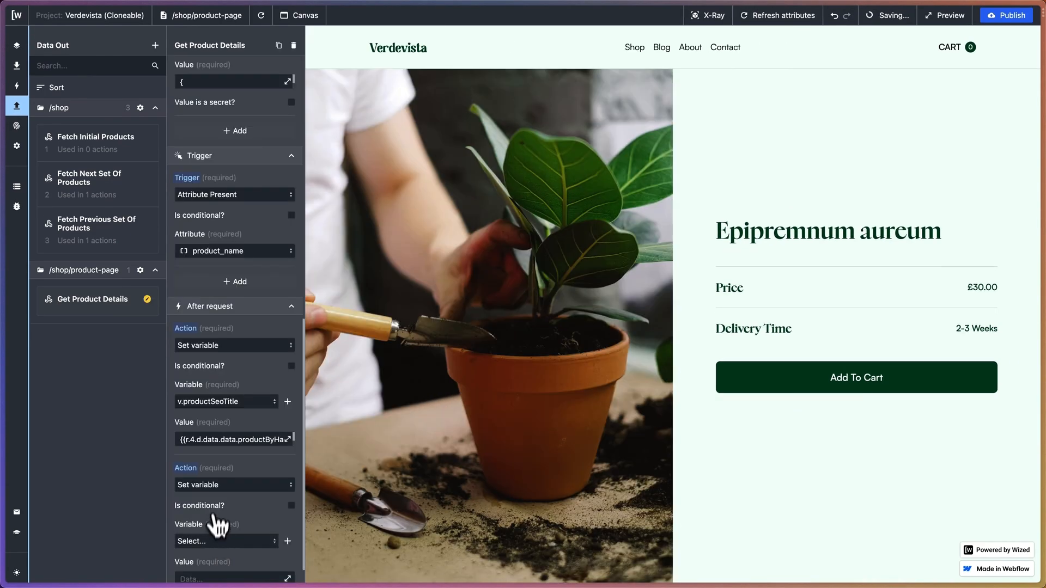
- Create a new variable named productSeoDescription from the second Set variable action
scroll(218, 512, down, 3)
click(288, 450)
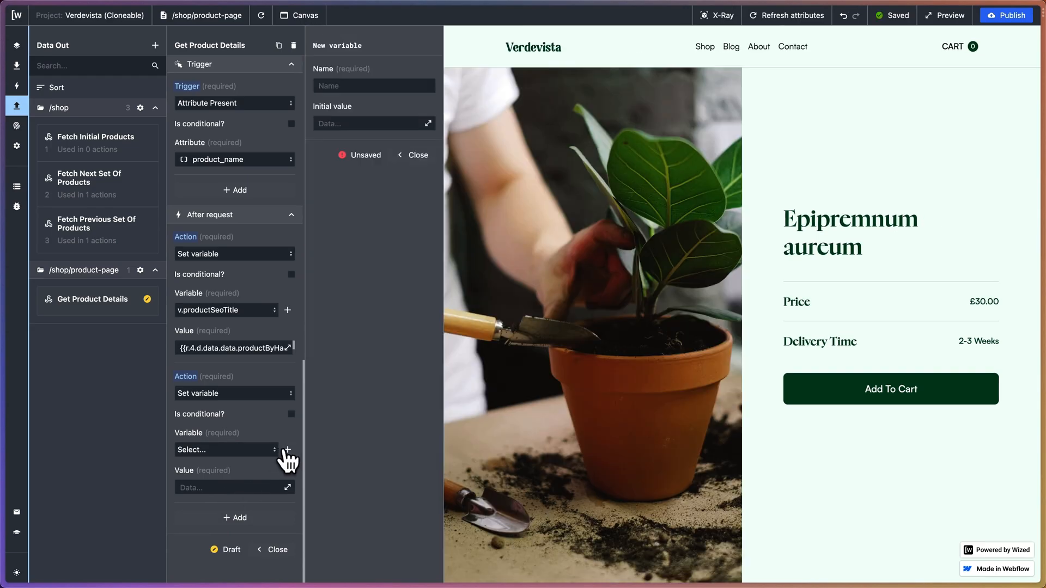
click(362, 87)
text(produc)
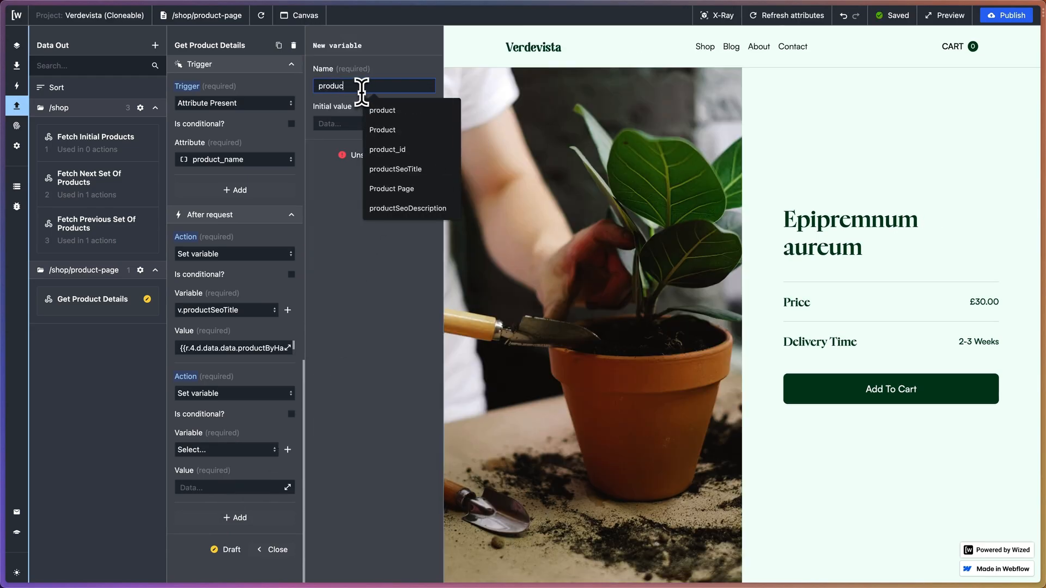
text(tSeo)
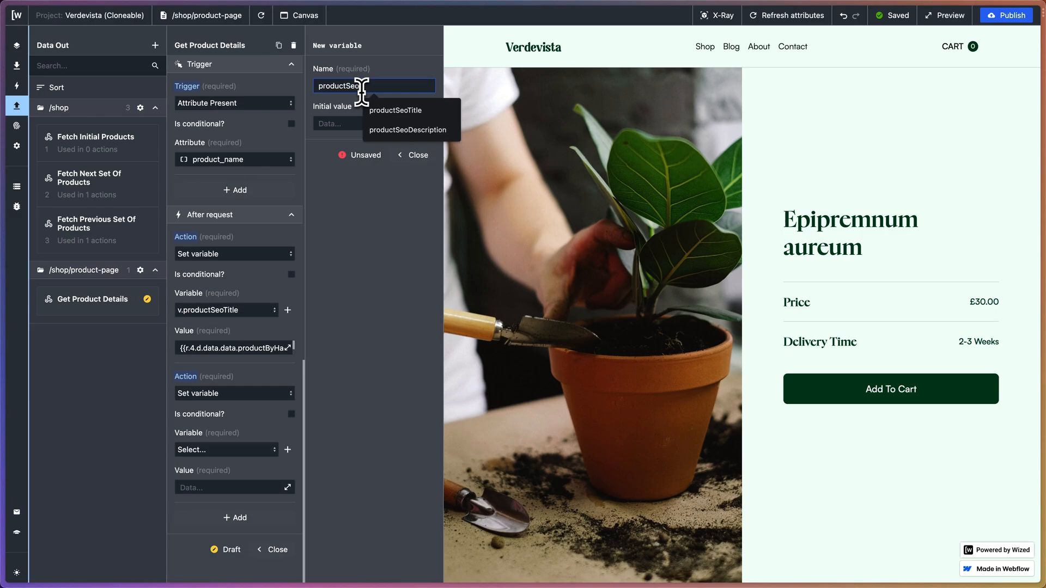
text(Descripti)
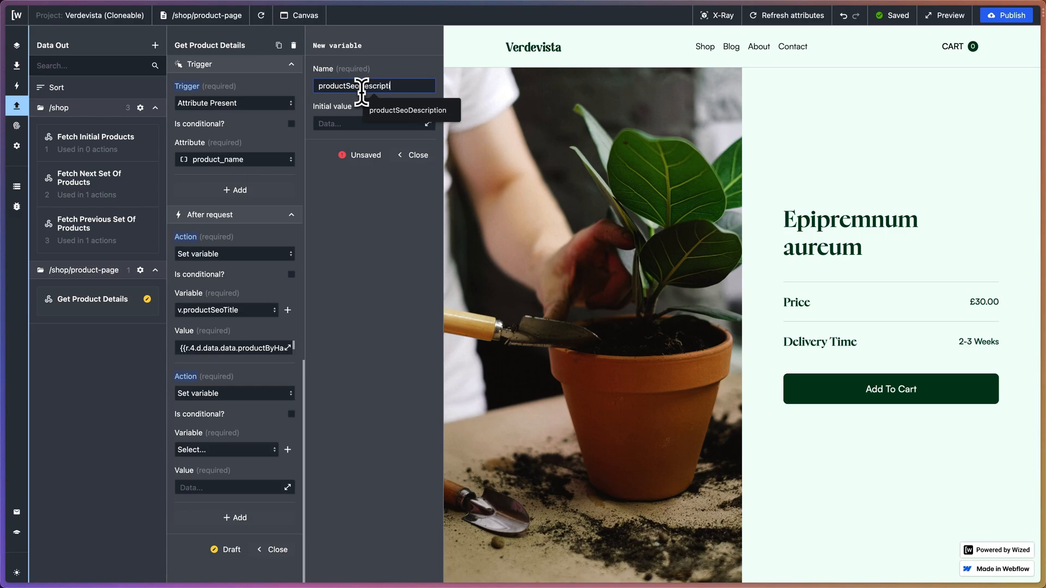
text(on)
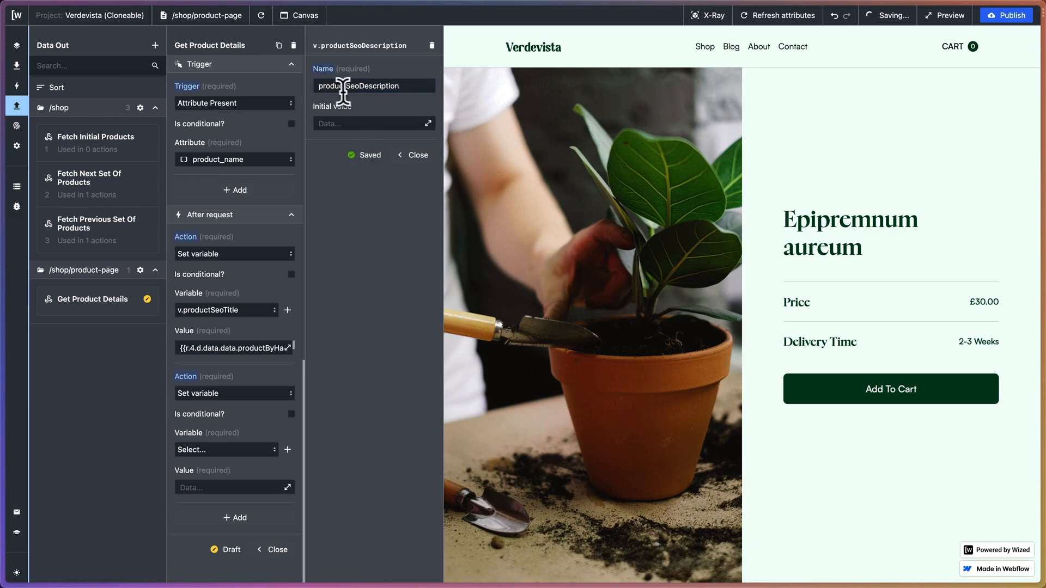
drag(320, 87, 407, 86)
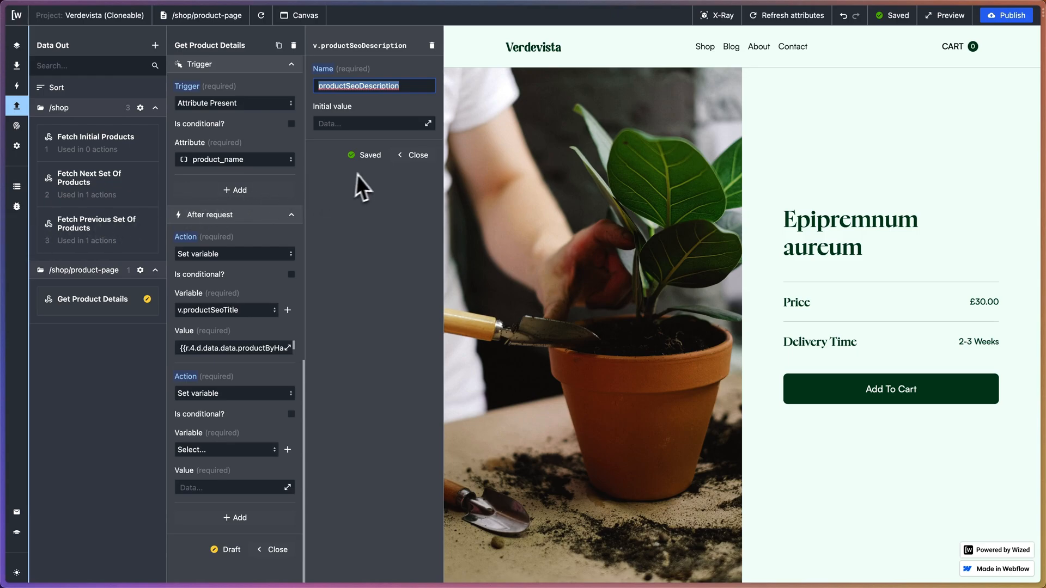
click(413, 162)
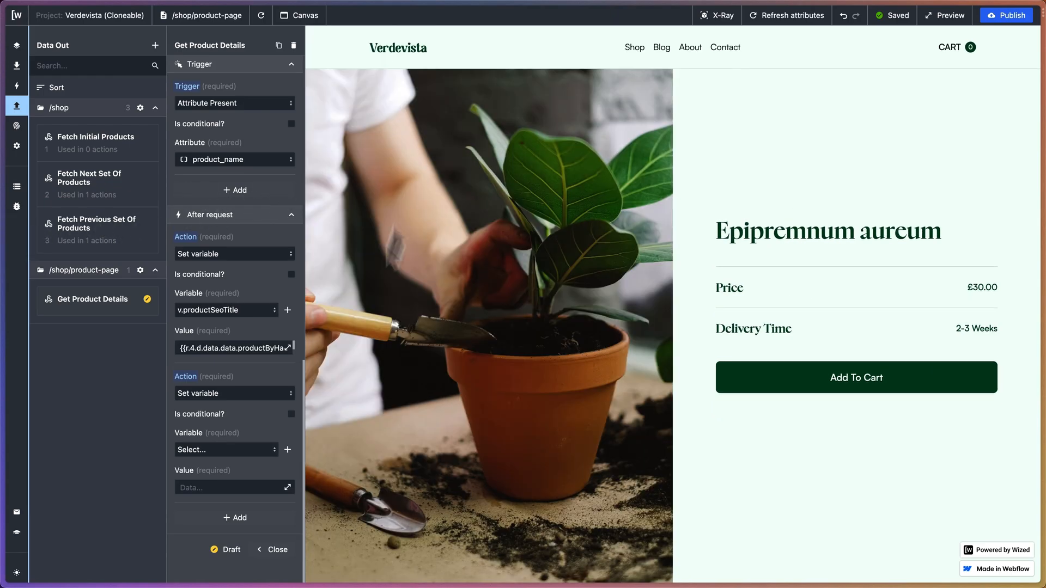
- Assign v.productSeoDescription to the second action and set its value to {{r.4.d.data.data.productByHandle.seo.description}}
click(248, 451)
scroll(236, 508, down, 2)
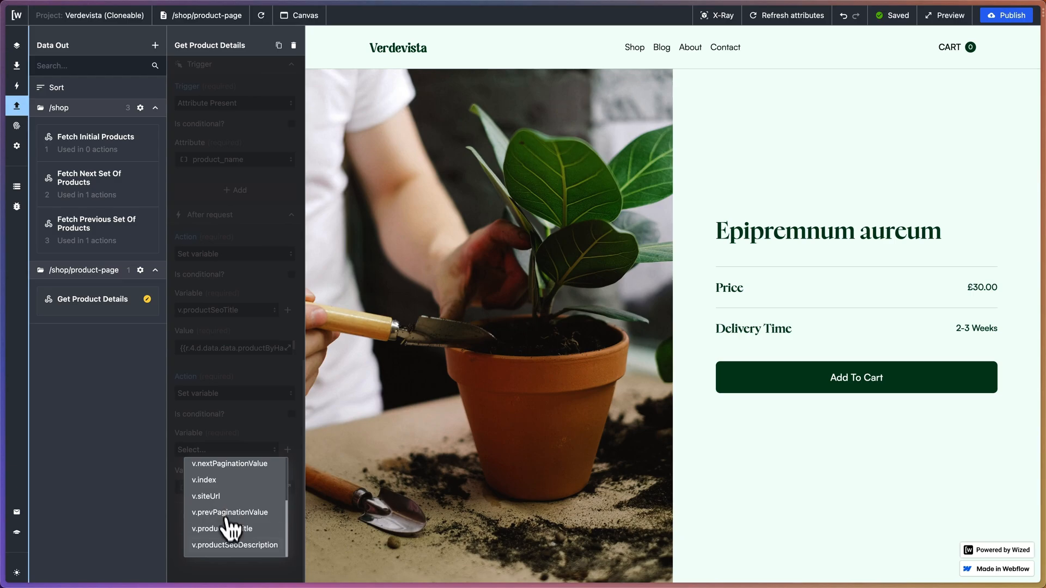
click(233, 547)
click(287, 487)
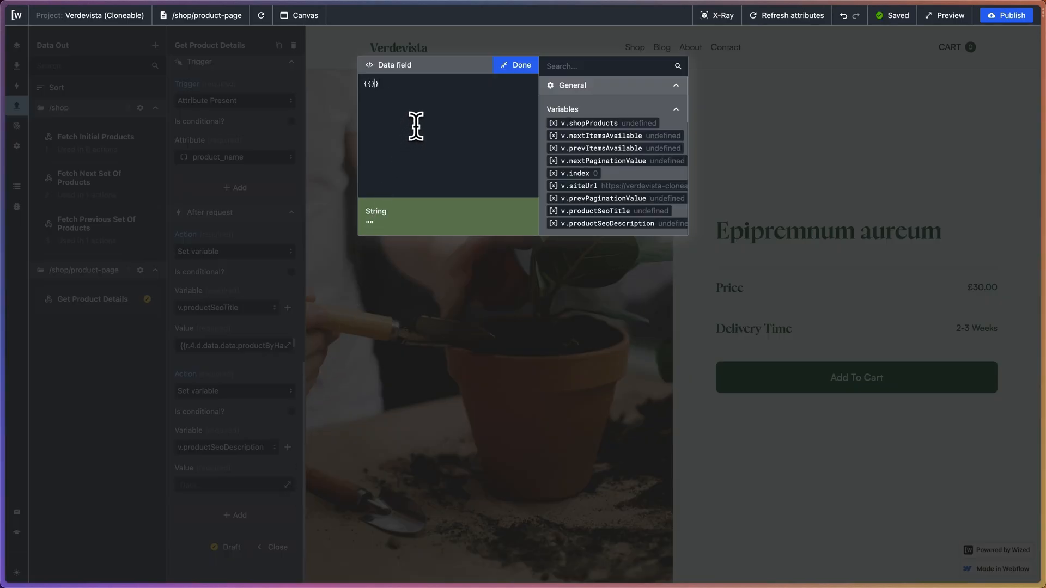
text(r.4.d.data.data.productByHandle.seo.title)
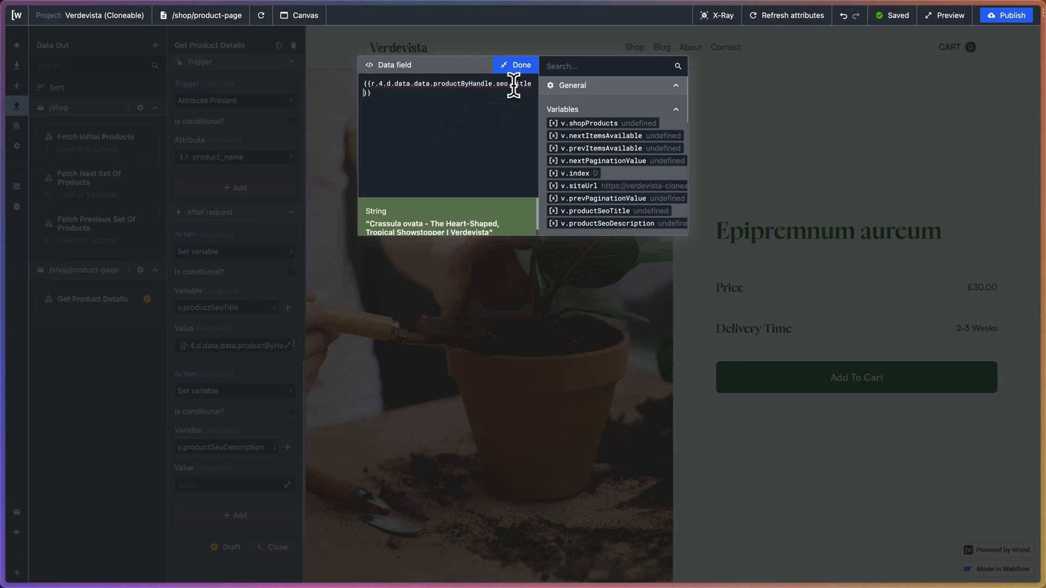
drag(512, 85, 532, 85)
click(529, 86)
text(description)
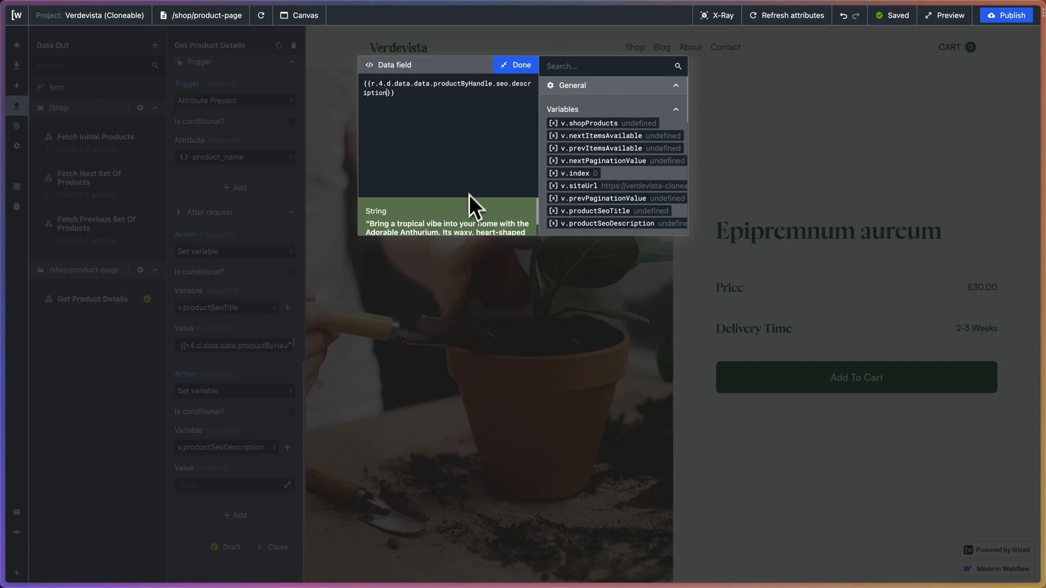
click(514, 66)
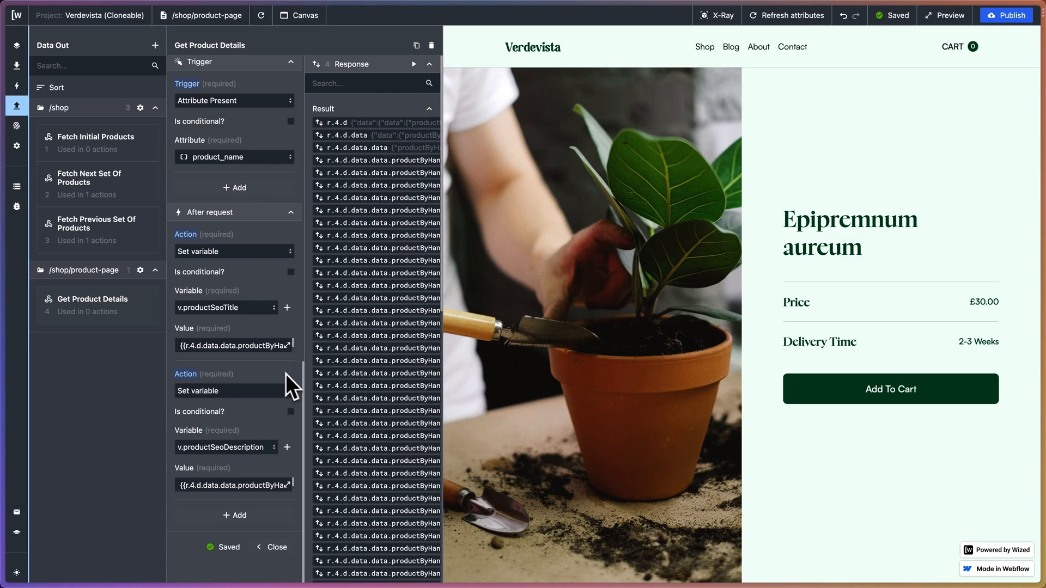
- Run the Get Product Details request and copy the status reference from its response state
click(414, 65)
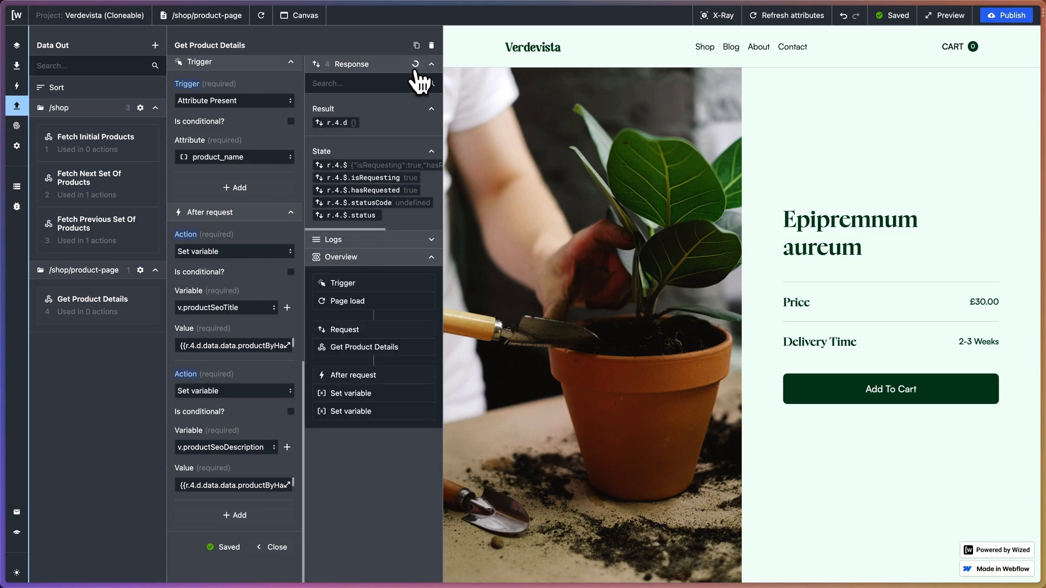
scroll(387, 283, down, 5)
scroll(384, 299, down, 3)
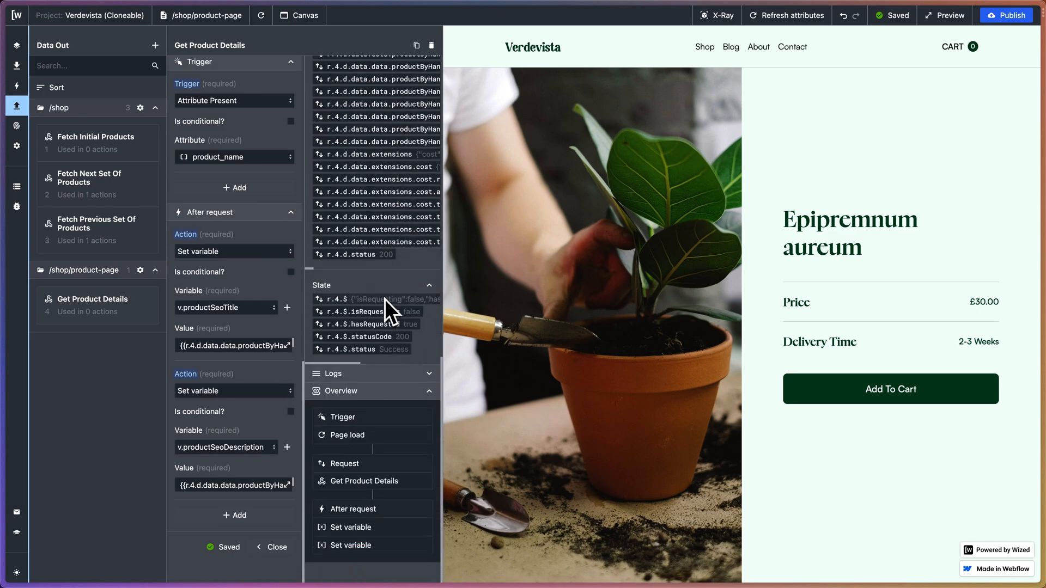
scroll(405, 214, right, 3)
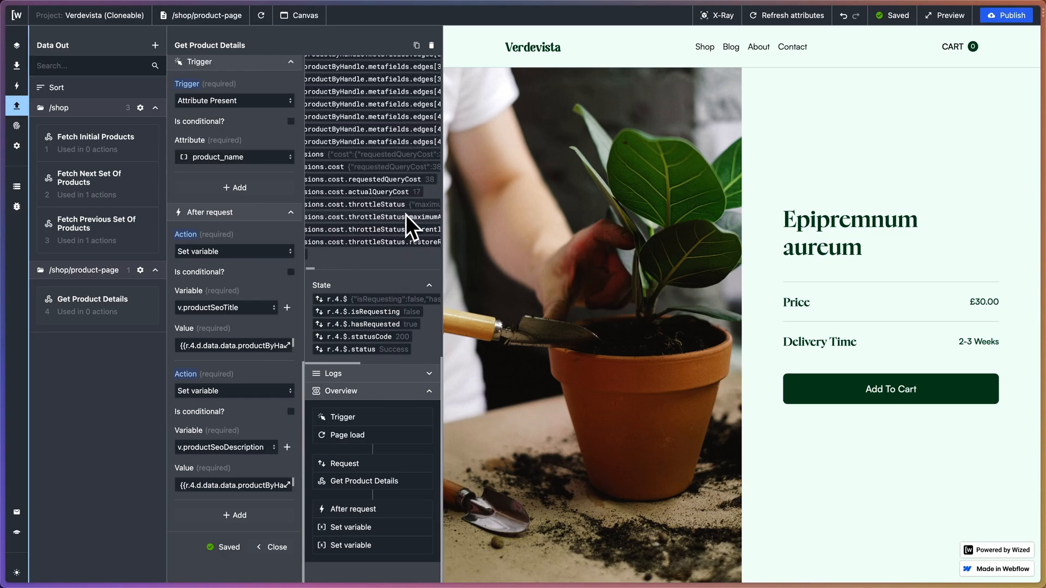
drag(327, 343, 401, 350)
key(super+c)
- Make the productSeoTitle Set variable action conditional and reopen the Get Product Details request
click(291, 272)
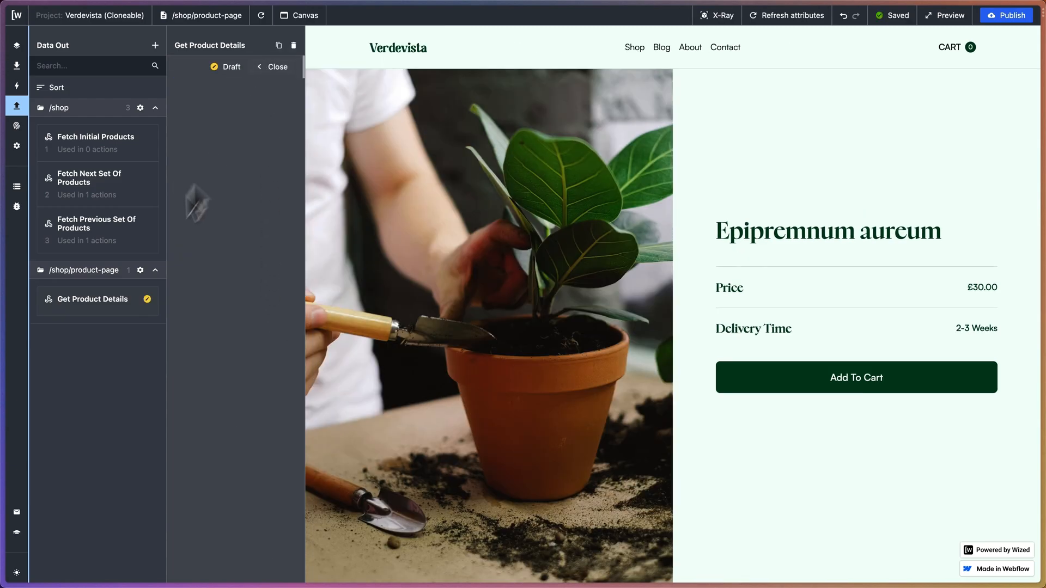
click(102, 227)
click(113, 312)
click(275, 67)
click(98, 301)
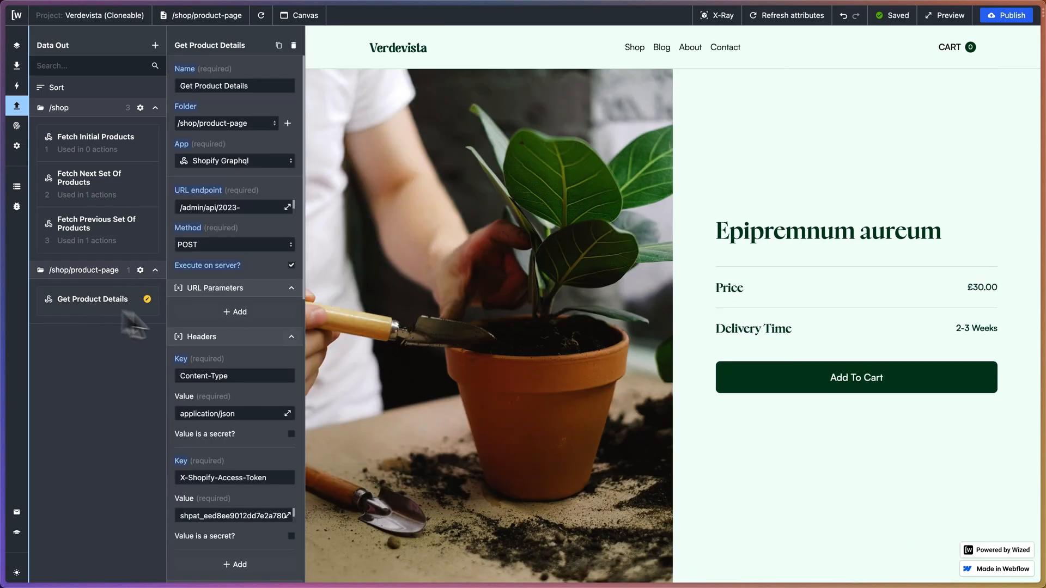
- Set the condition of the productSeoTitle Set variable action to {{r.4.$.statusCode === 200}}
scroll(272, 338, down, 8)
scroll(236, 319, down, 6)
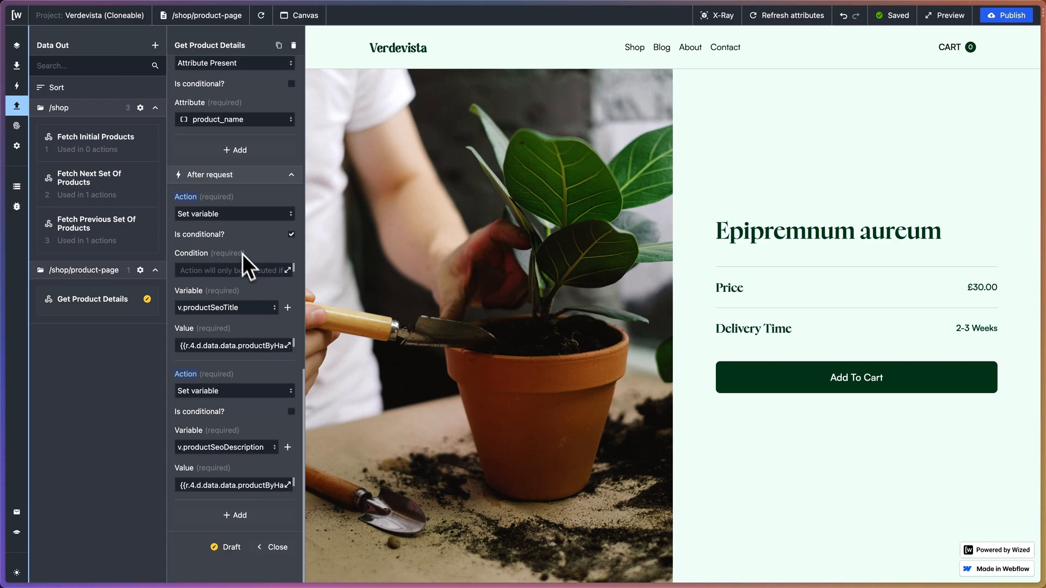
click(248, 269)
text({{)
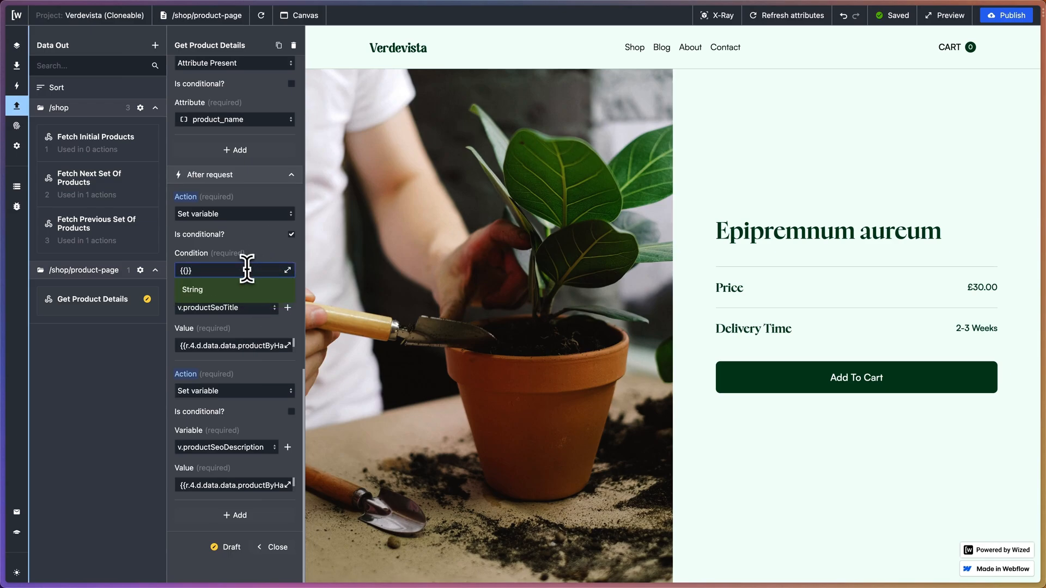
key(super+v)
text(== 2)
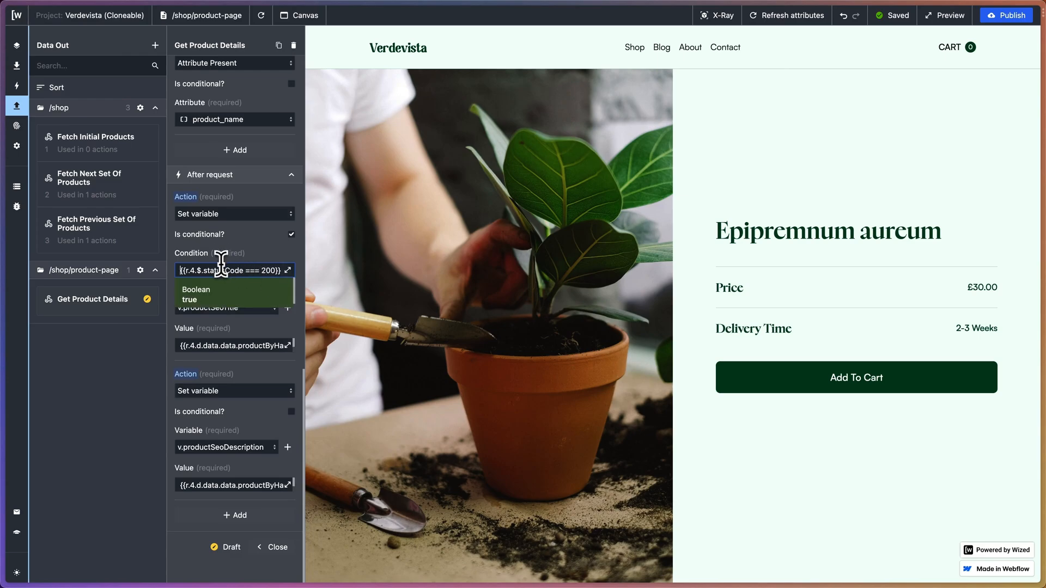
key(super+a)
click(258, 259)
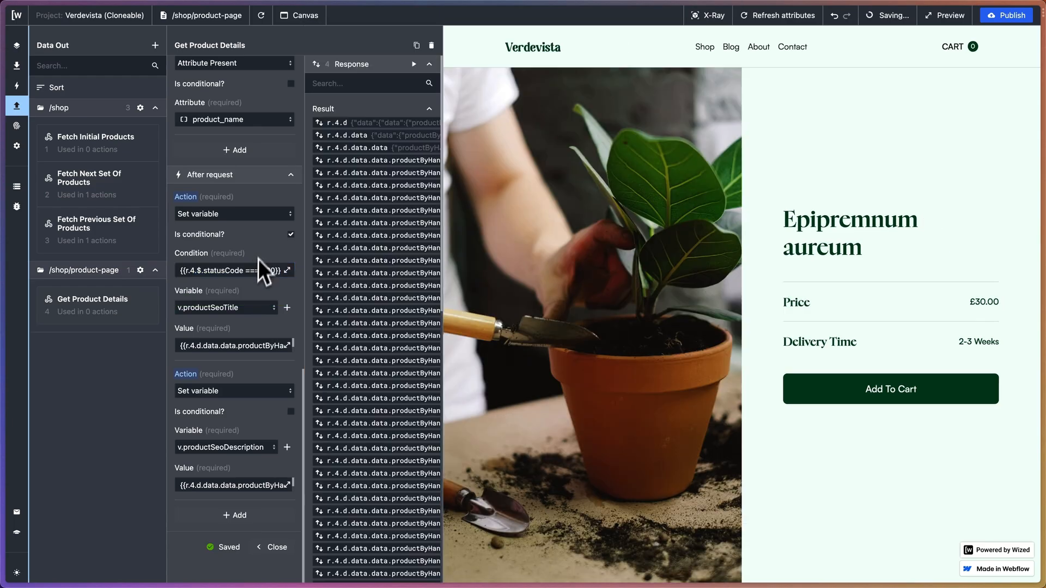
- Make the productSeoDescription Set variable action conditional and copy the condition {{r.4.$.statusCode === 200}} into it from the first action
click(250, 269)
key(super+a)
key(ctrl+c)
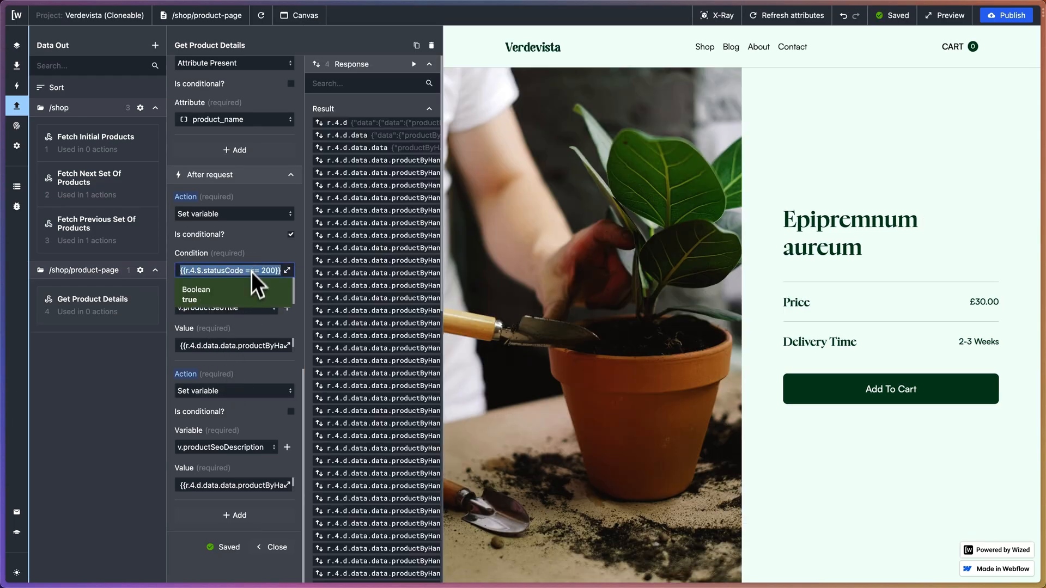
click(291, 413)
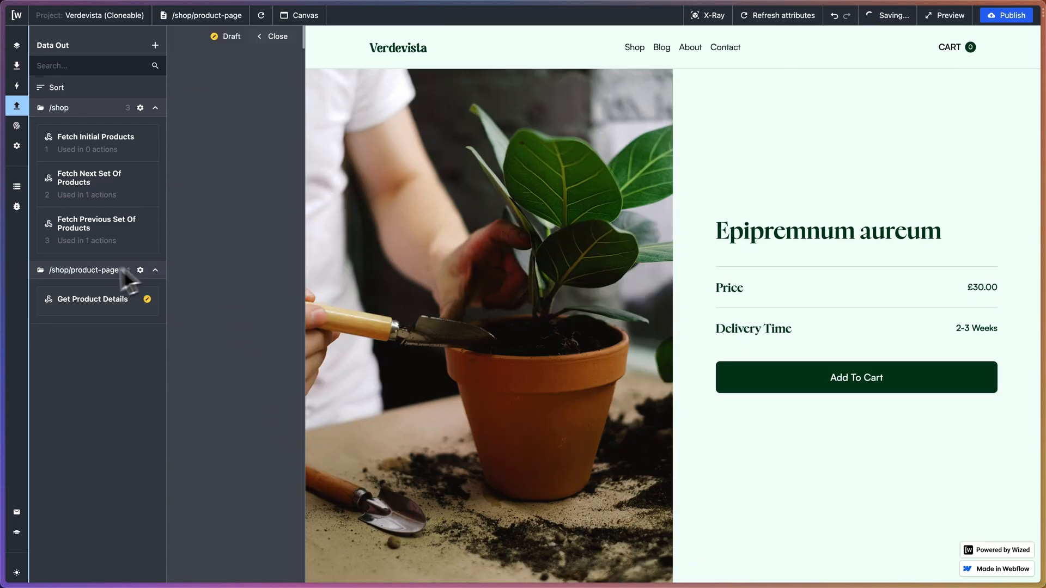
click(82, 297)
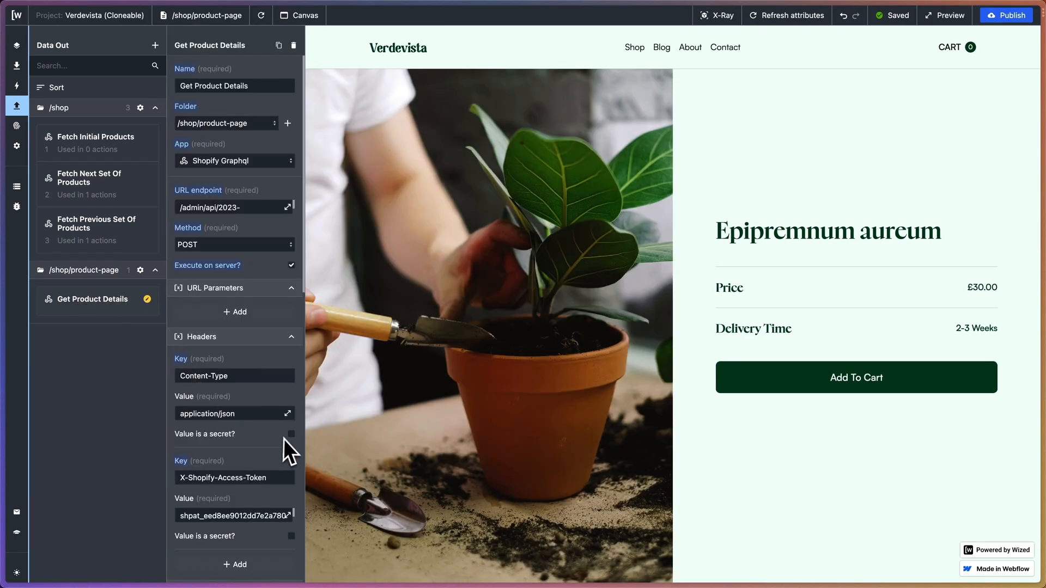
scroll(278, 444, down, 10)
click(257, 410)
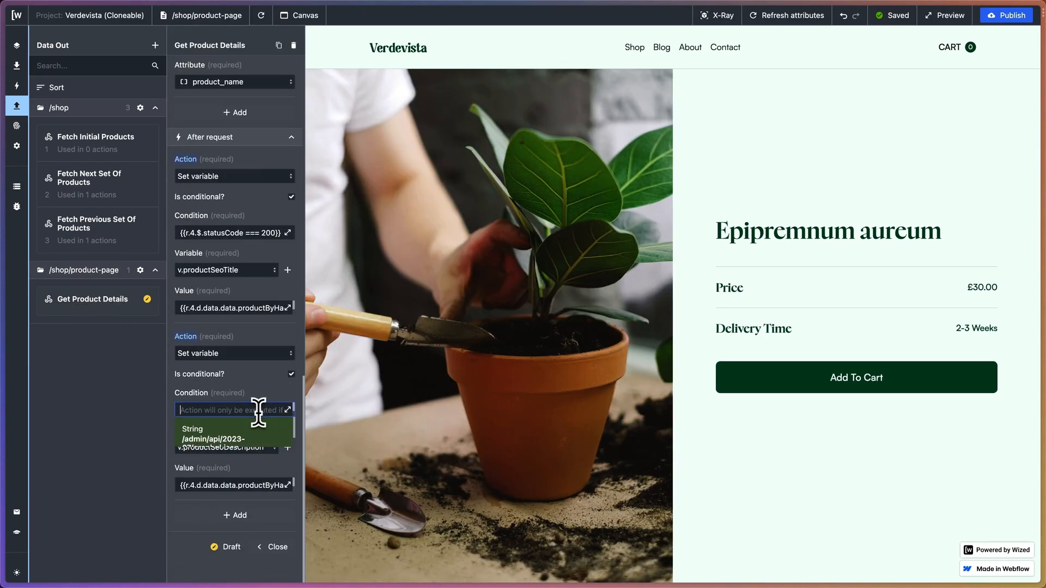
key(ctrl+v)
click(250, 391)
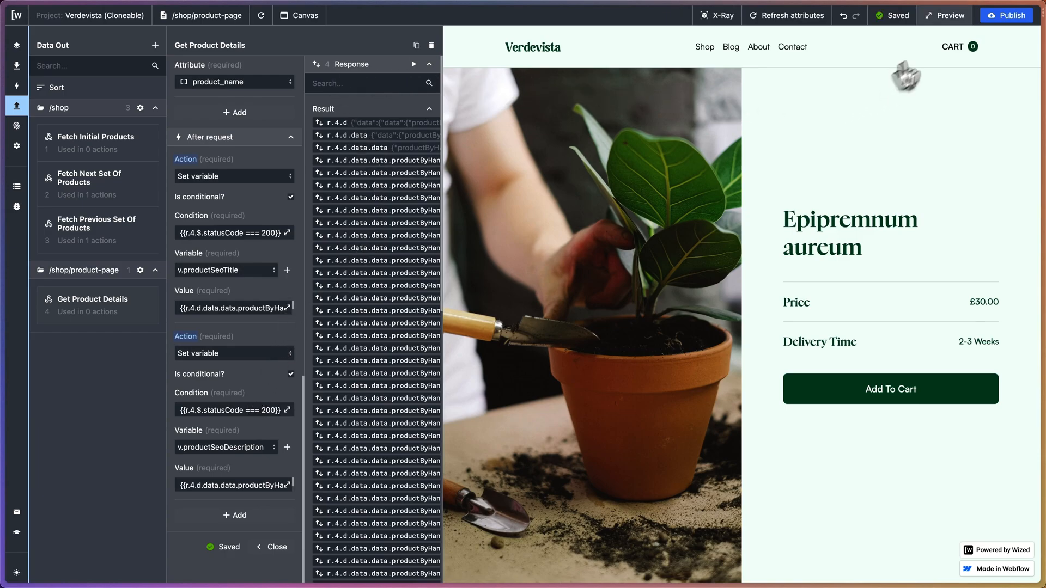
- Preview the live product page, check its content from top to bottom, and close the preview to return to the Wized project
click(962, 23)
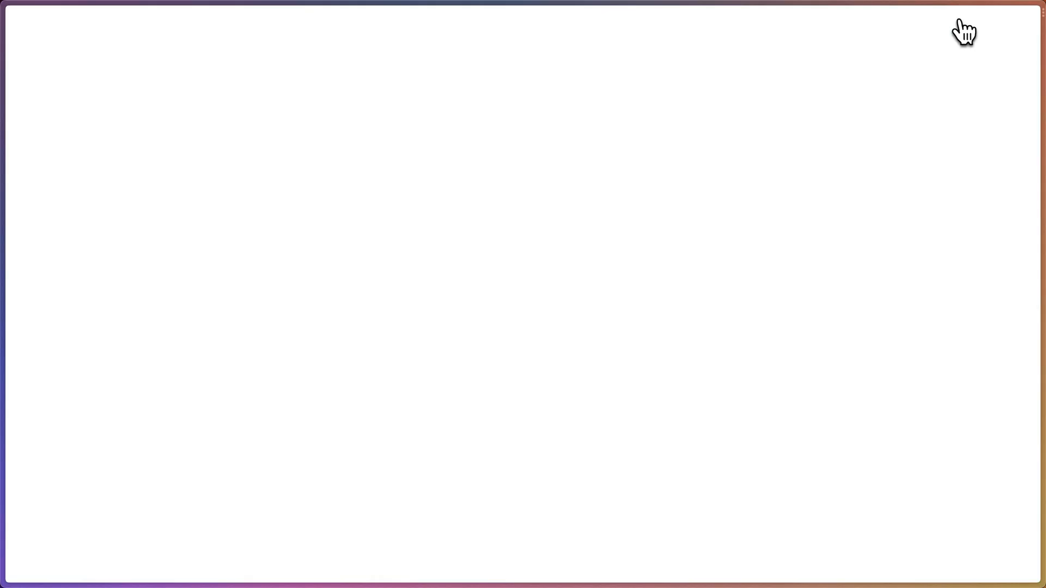
mouse_move(2, 171)
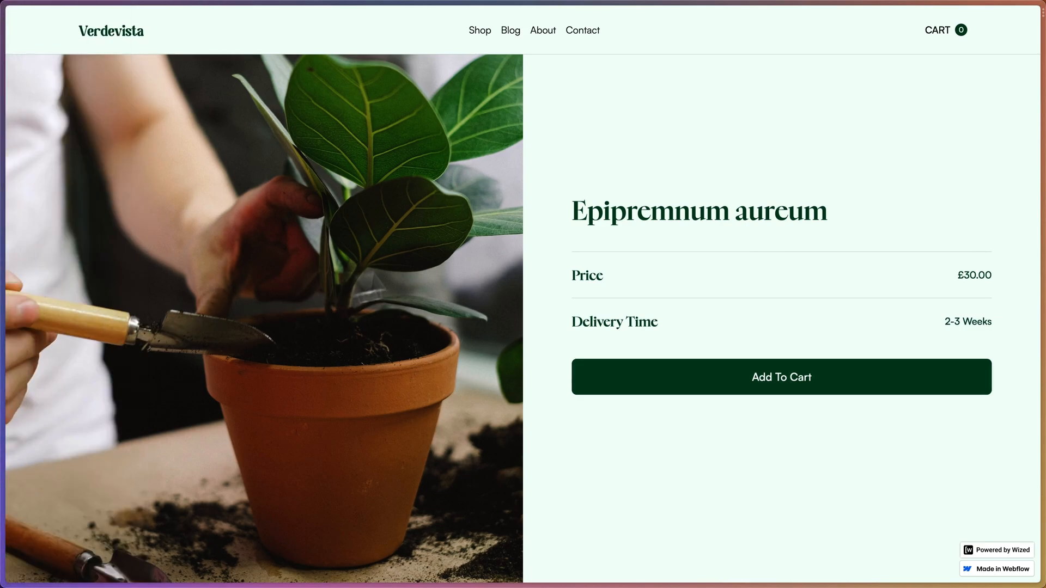
scroll(482, 253, down, 2)
scroll(483, 253, down, 10)
scroll(483, 253, up, 8)
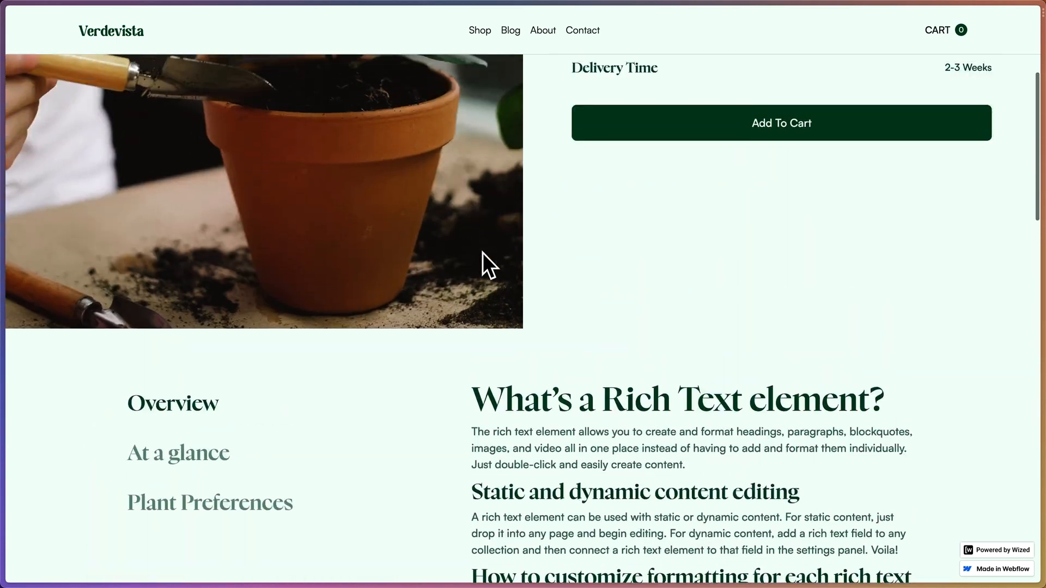
scroll(482, 253, up, 3)
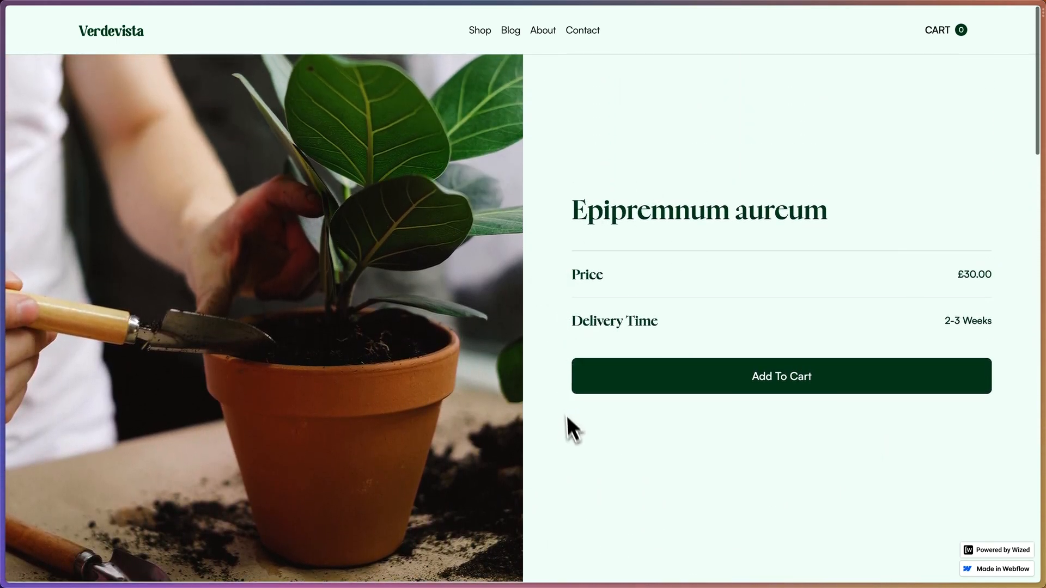
scroll(568, 428, down, 10)
scroll(473, 345, down, 2)
scroll(493, 354, up, 12)
mouse_move(2, 305)
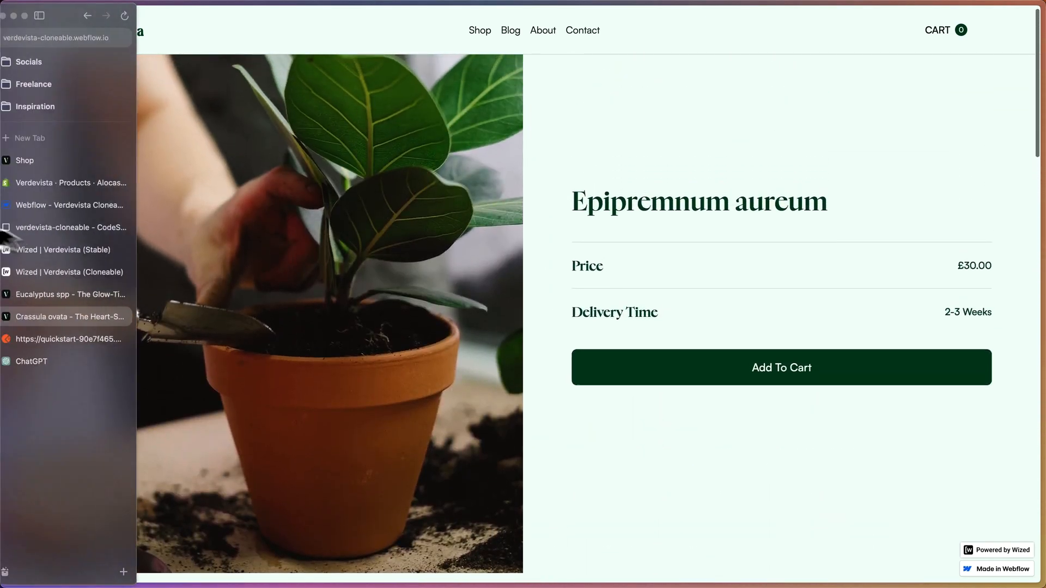
click(132, 318)
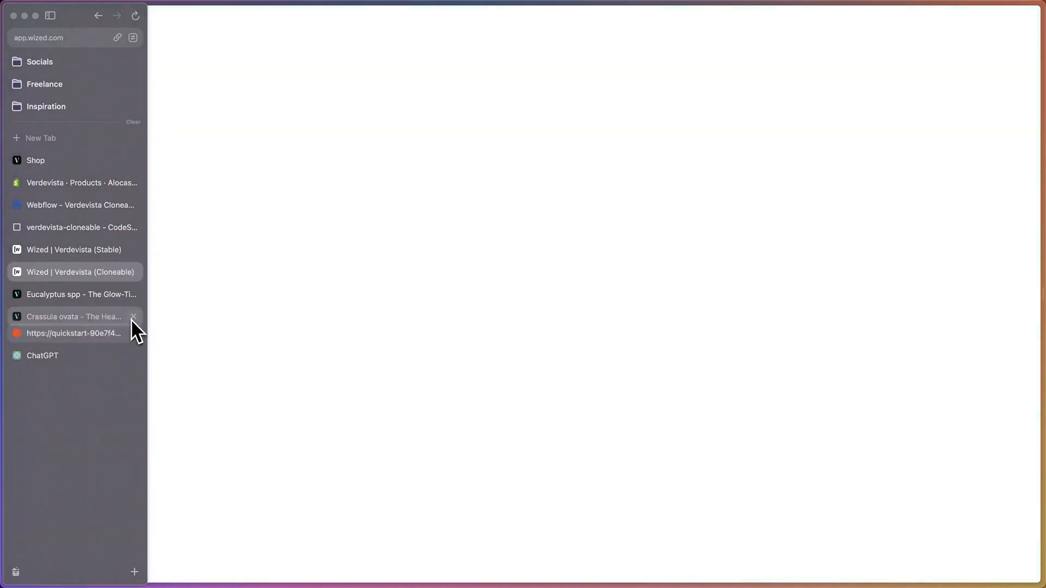
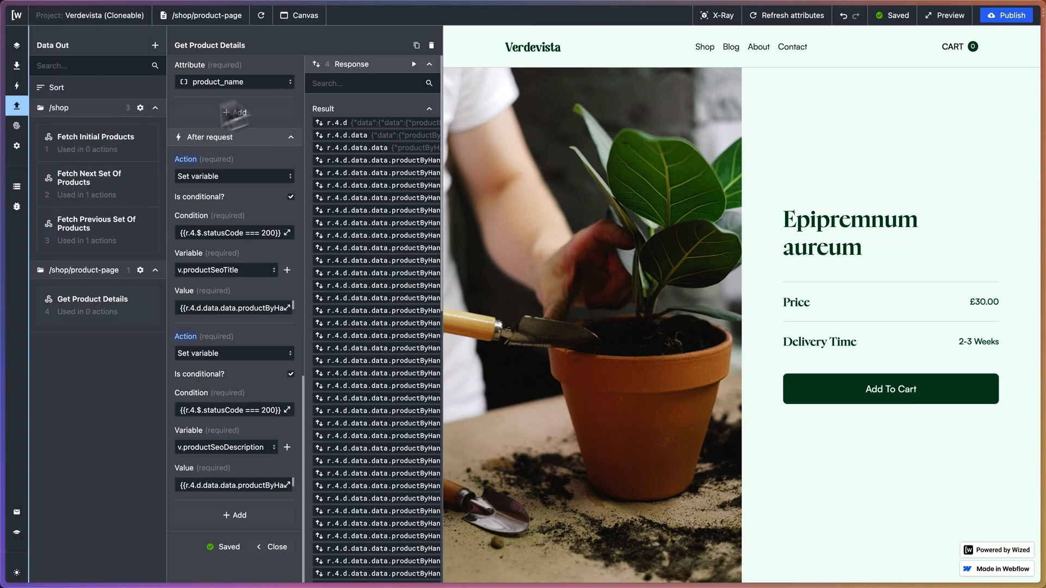
- Create a new action named Set Product Name
click(17, 87)
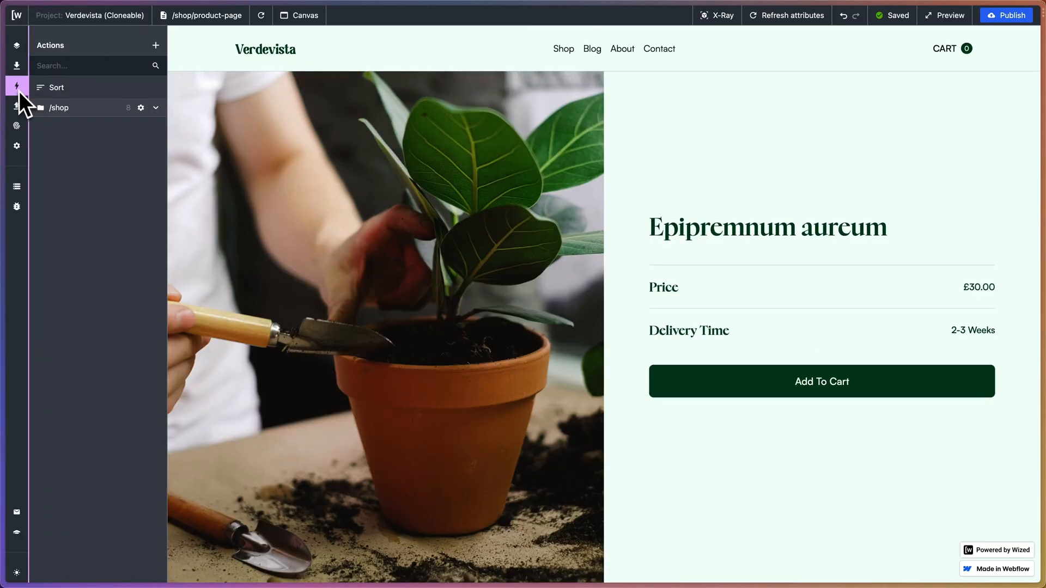
click(156, 46)
click(229, 86)
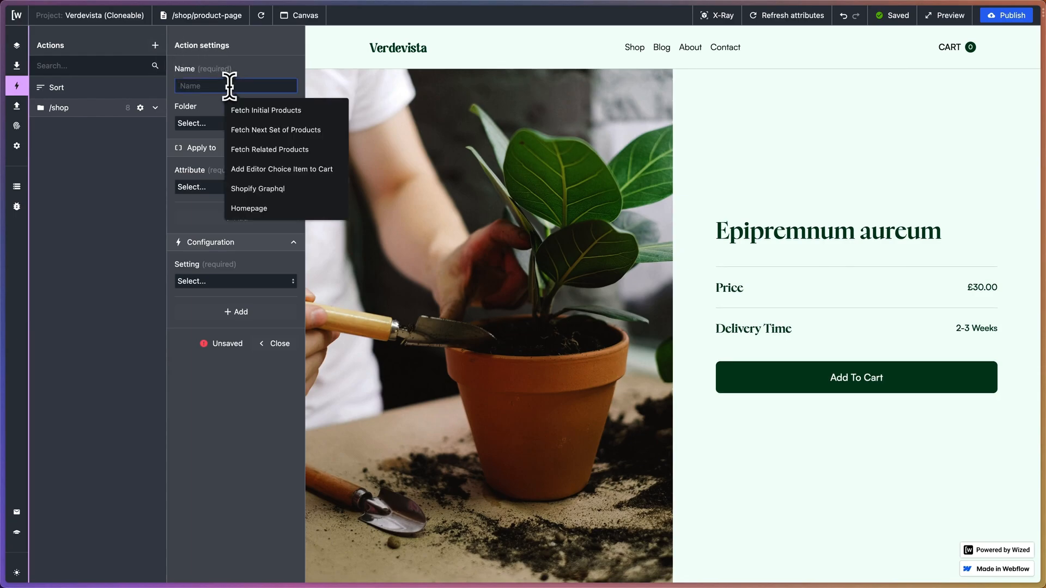
text(Set Product)
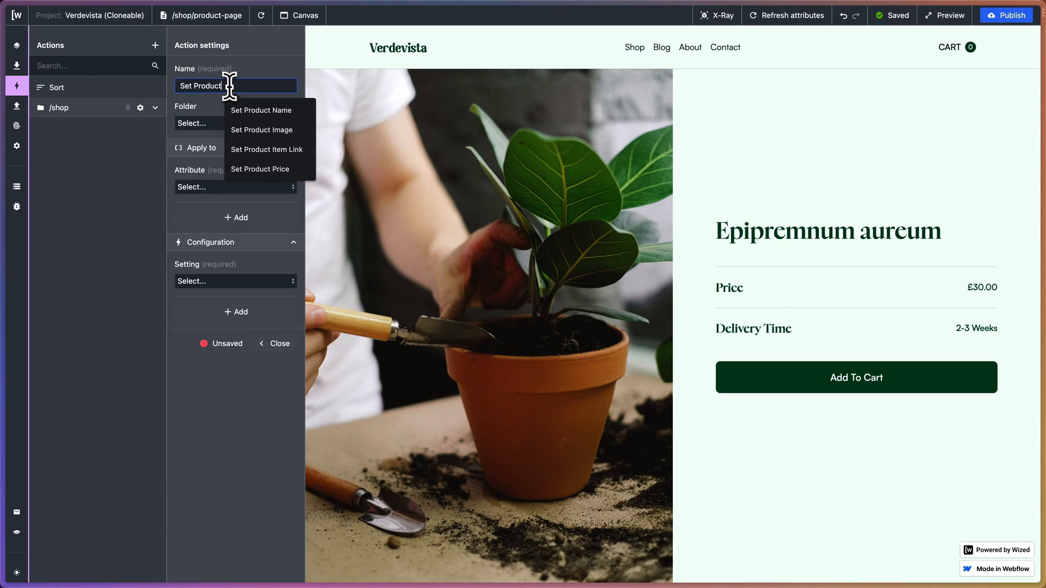
text(Name)
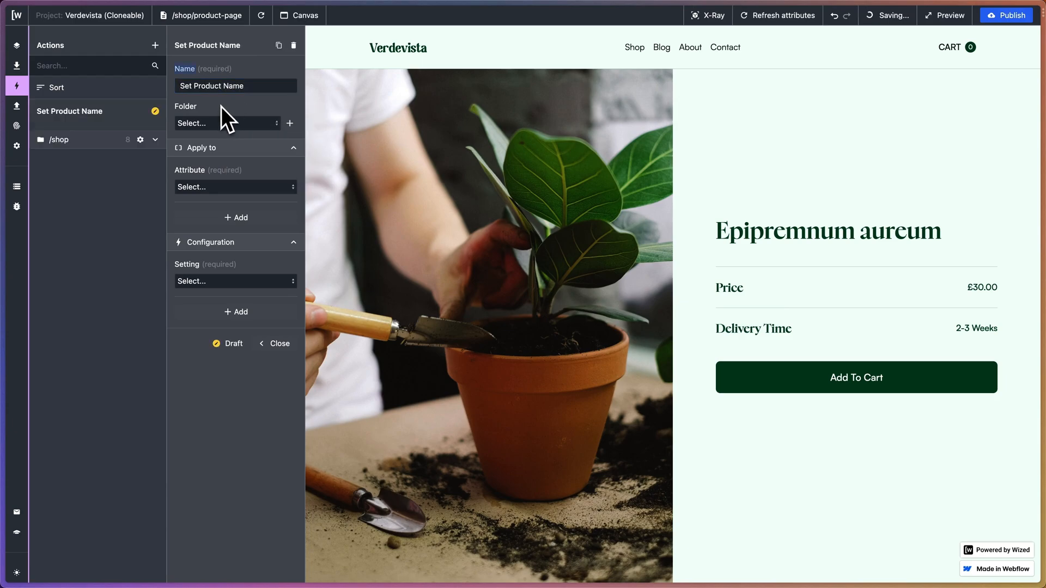
- Create an actions folder named /shop/product-page and assign the Set Product Name action to it
click(289, 123)
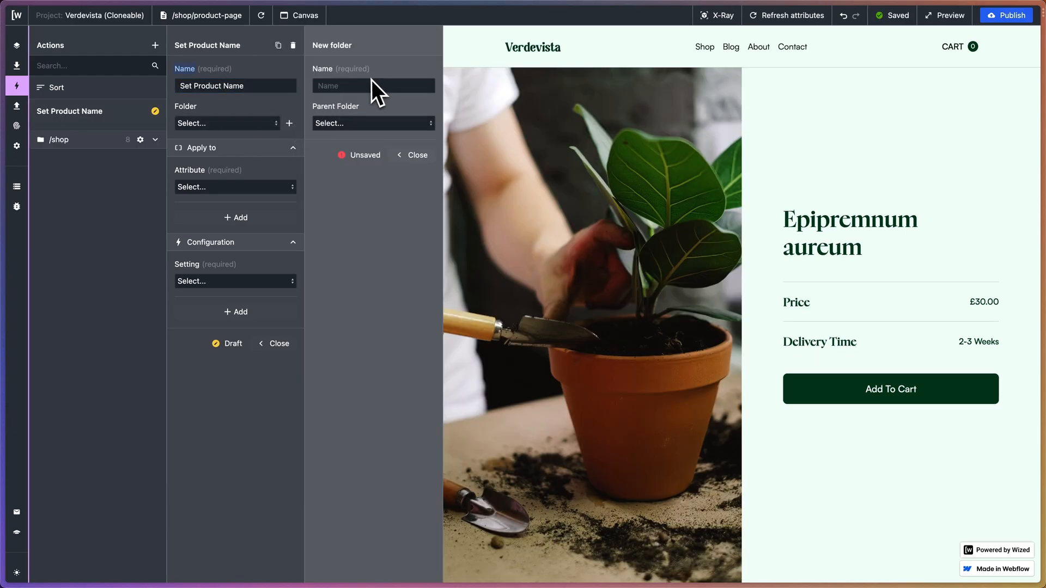
click(364, 85)
text(/shop/)
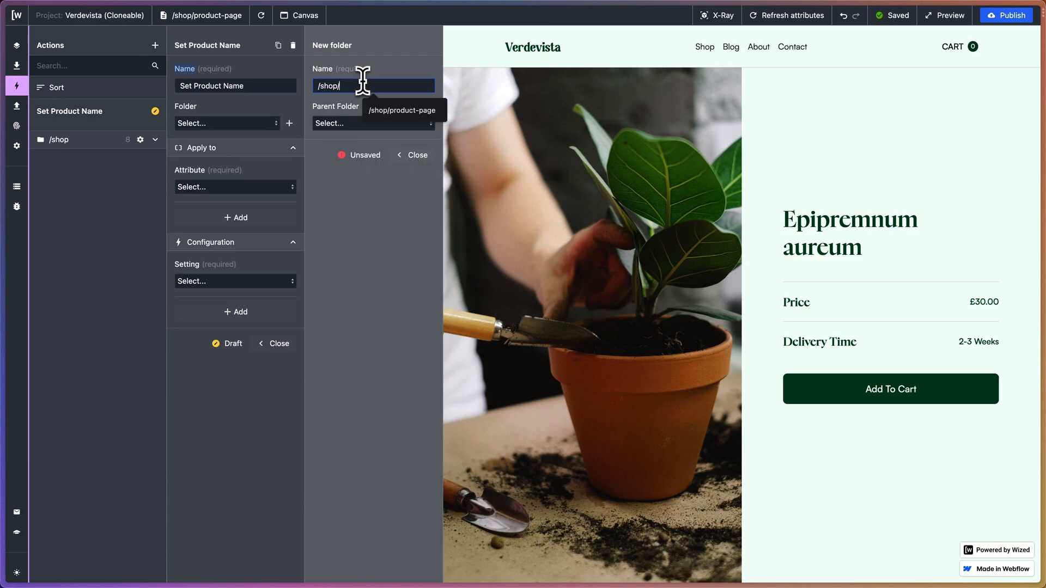
text(product-page)
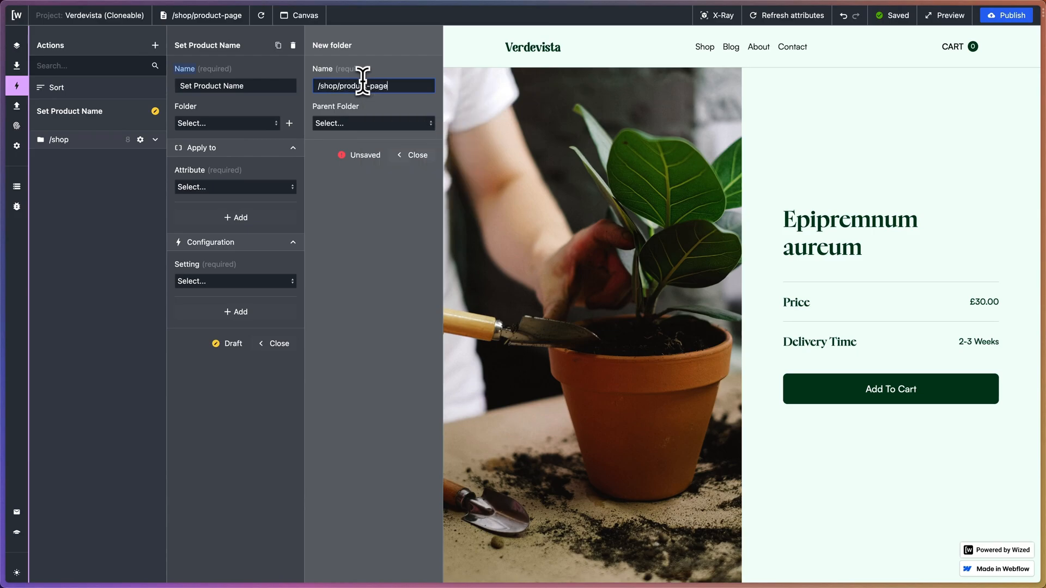
key(Return)
click(410, 158)
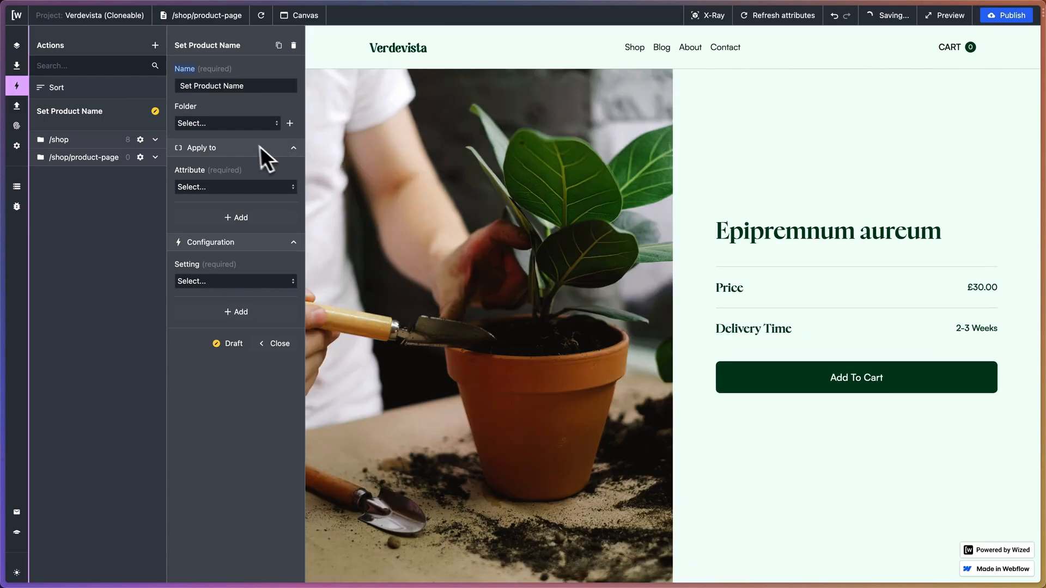
click(229, 123)
click(232, 158)
- Show the element attributes on the page with X-Ray and apply the action to the product_name attribute
click(230, 187)
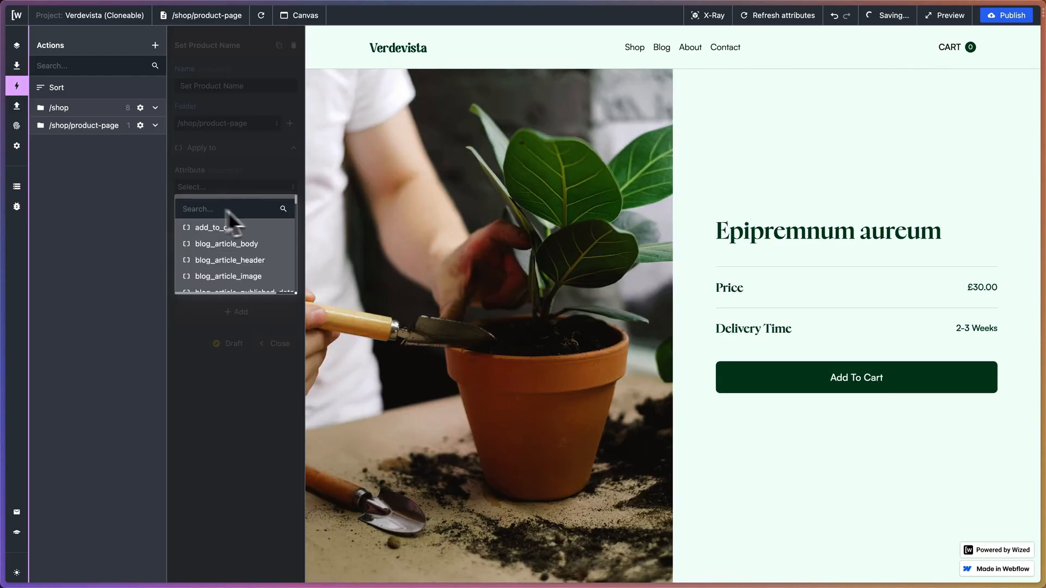
click(702, 22)
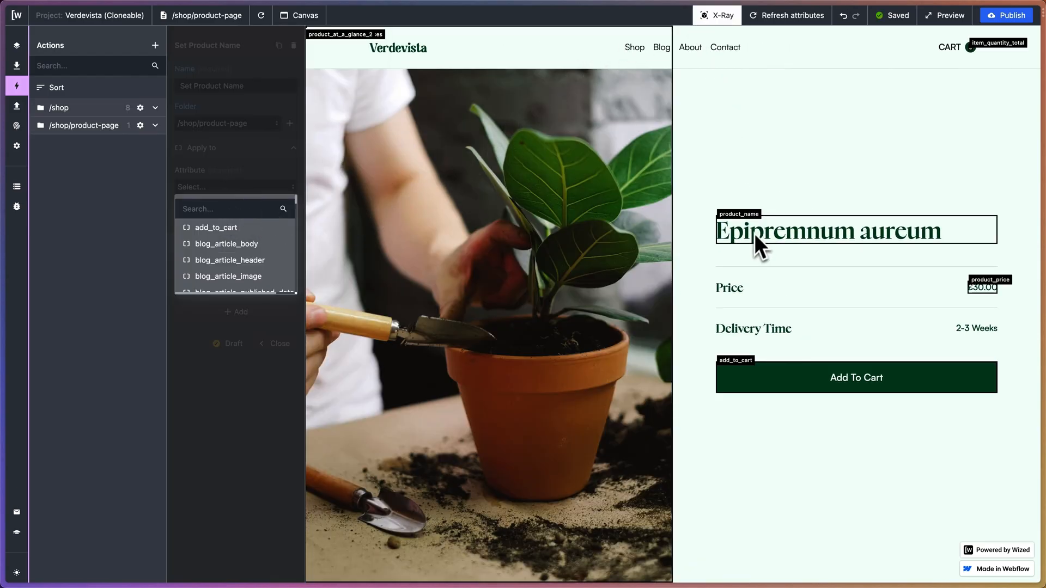
text(produc)
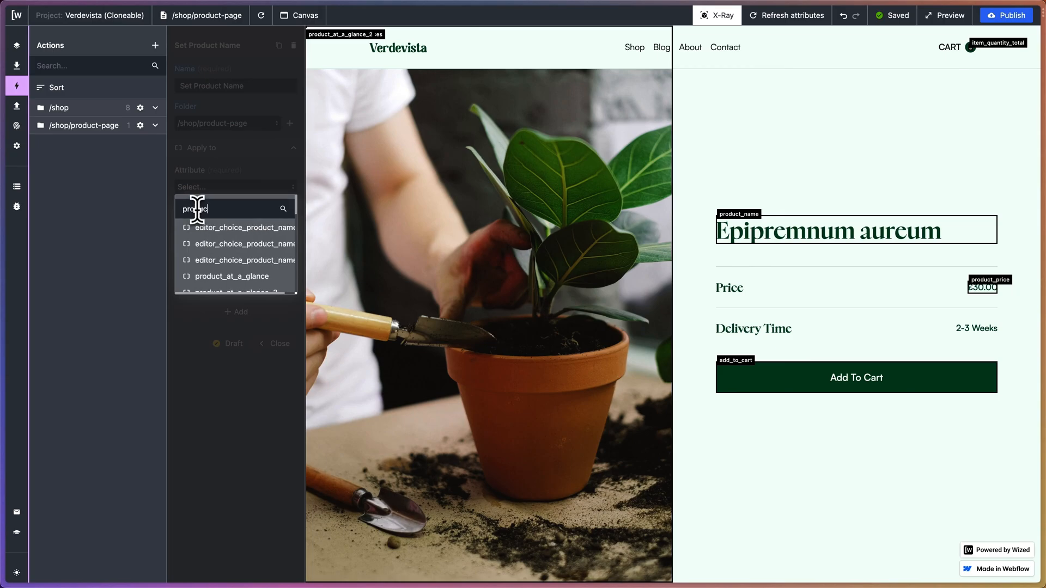
text(t_))
text(name)
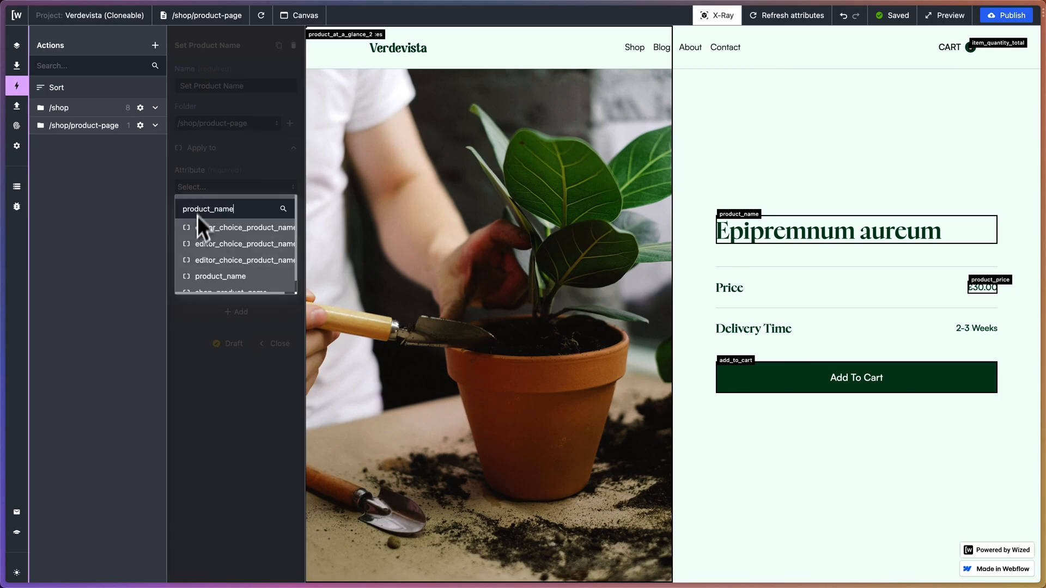
click(215, 279)
- Configure the Set Product Name action to Set text with the text type Html
click(235, 280)
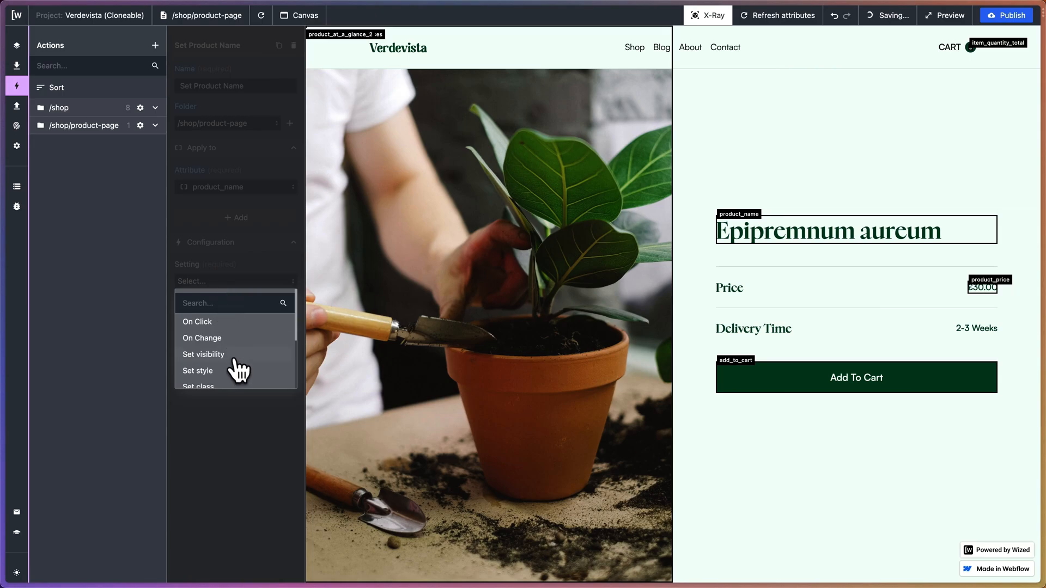
scroll(235, 364, down, 3)
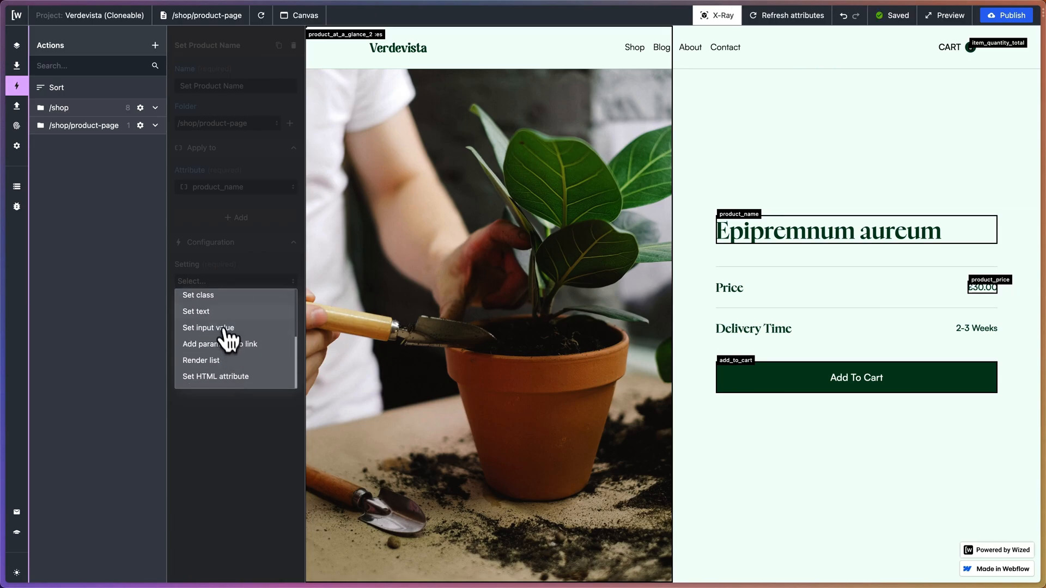
click(226, 311)
click(224, 319)
click(227, 376)
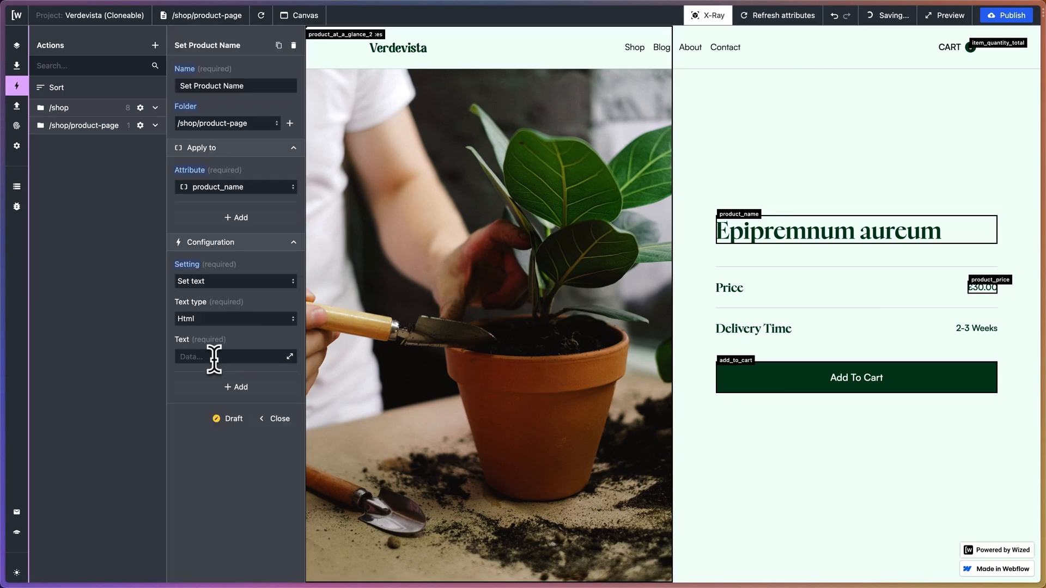
- Set the Set Product Name action's text to the product title from the Get Product Details result, {{r.4.d.data.data.productByHandle.title}}
click(272, 358)
click(290, 357)
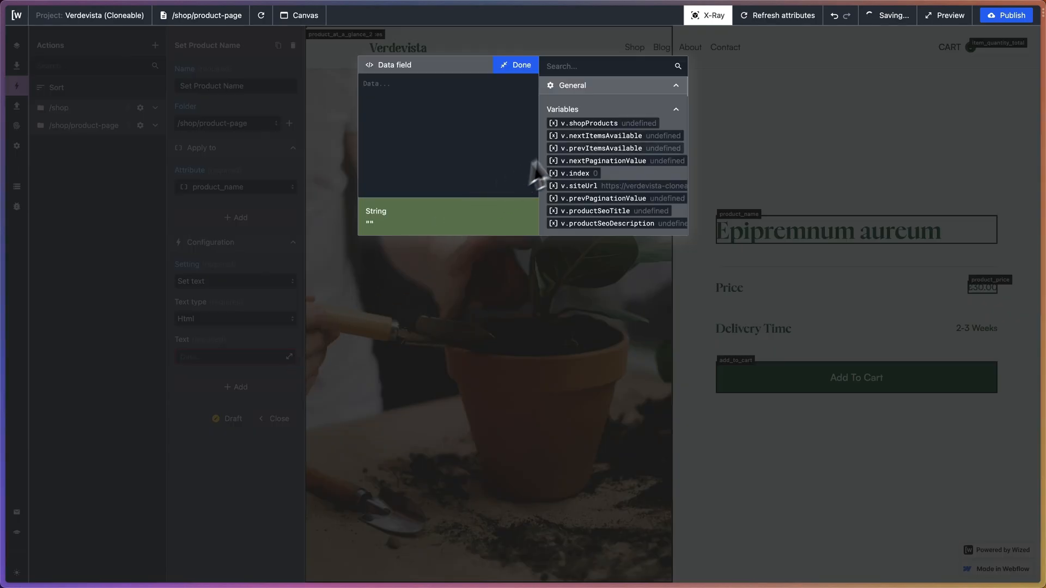
scroll(629, 149, down, 5)
scroll(631, 148, down, 10)
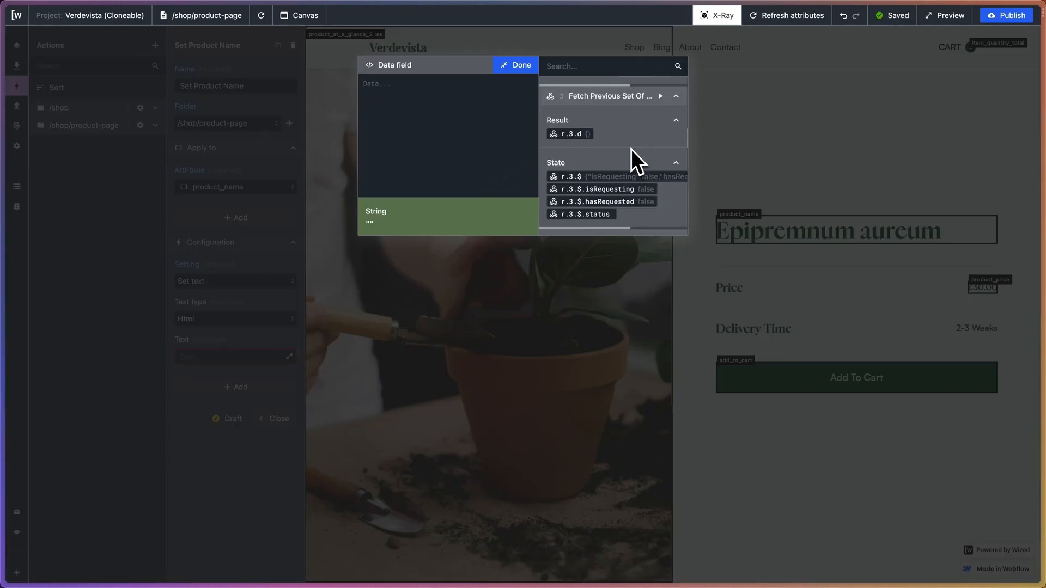
scroll(631, 149, up, 2)
scroll(631, 148, right, 5)
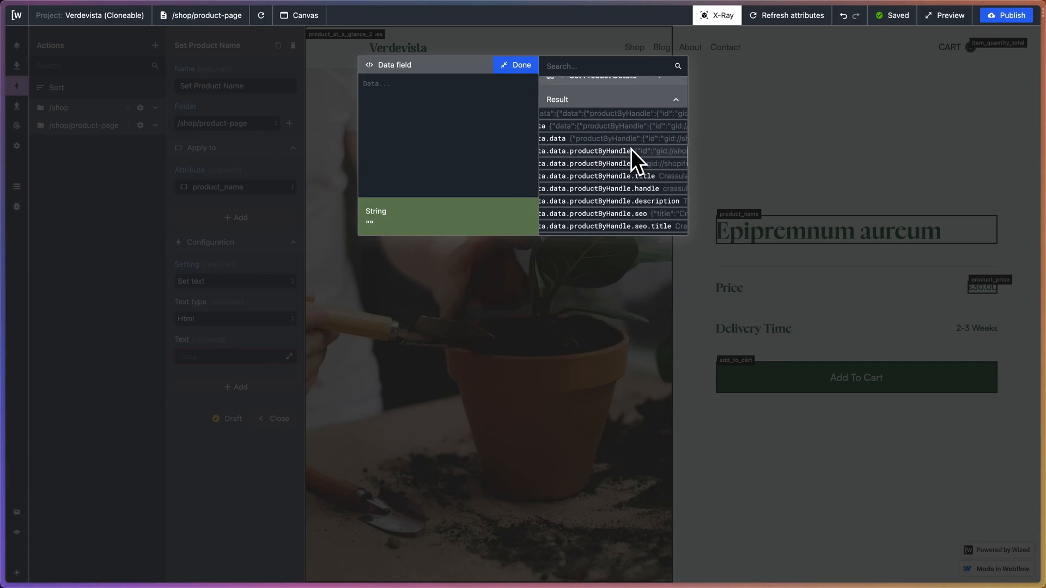
scroll(630, 148, right, 2)
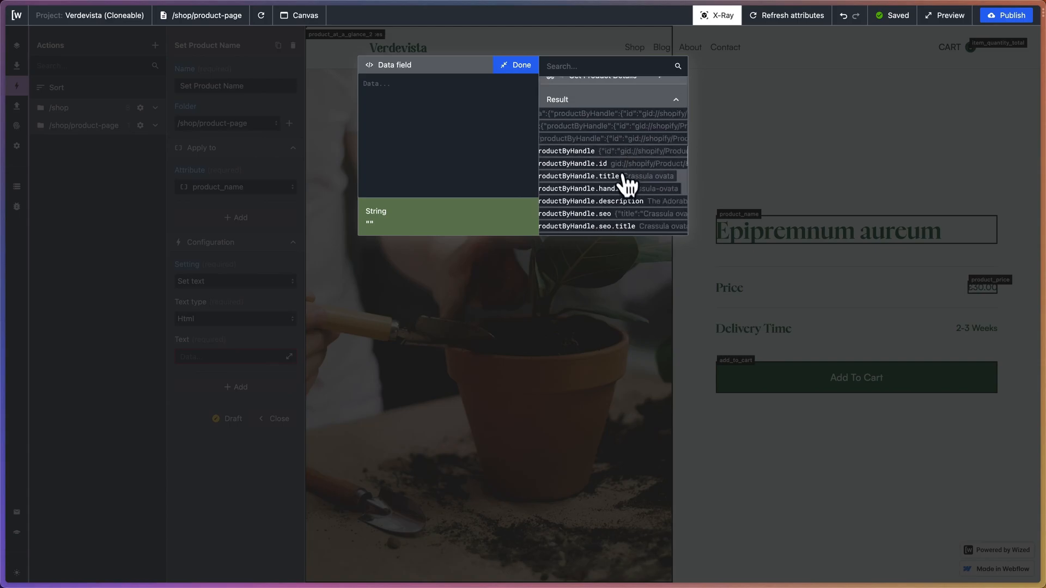
click(626, 177)
click(520, 65)
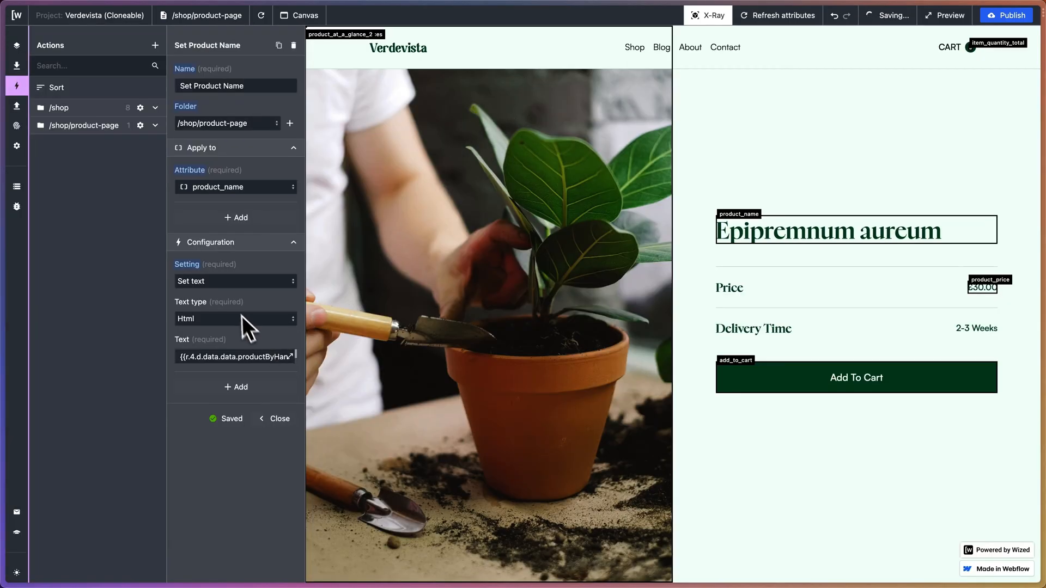
- Duplicate the Set Product Name action and apply the copy to the product_price attribute
click(278, 45)
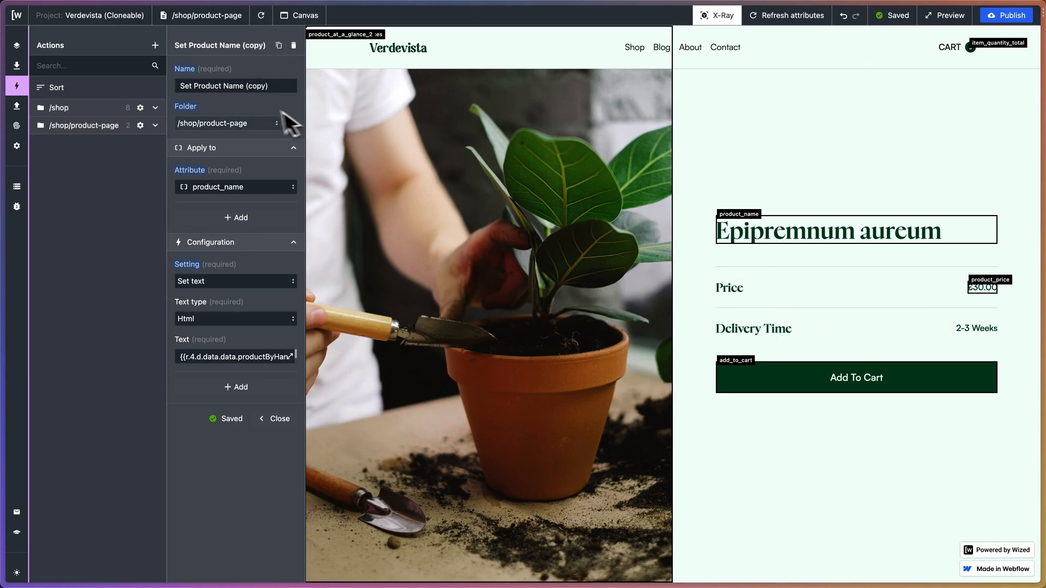
click(244, 187)
text(pro)
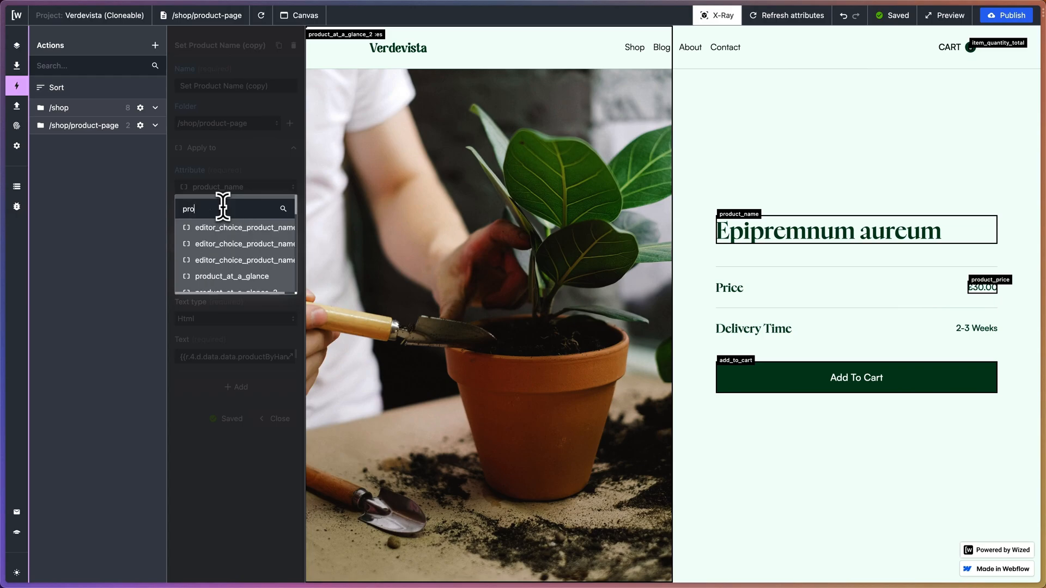
text(duct_price)
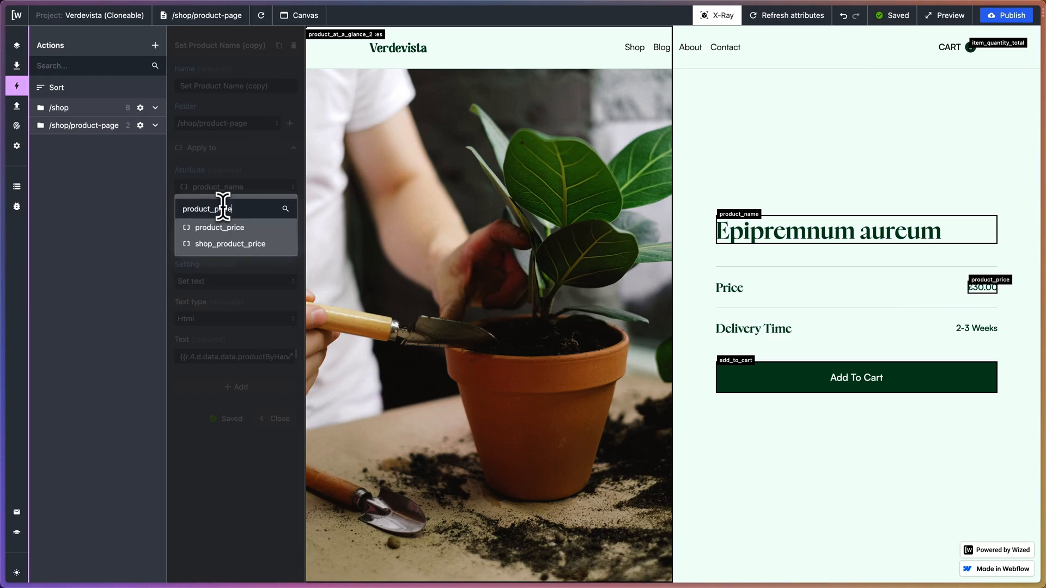
click(232, 227)
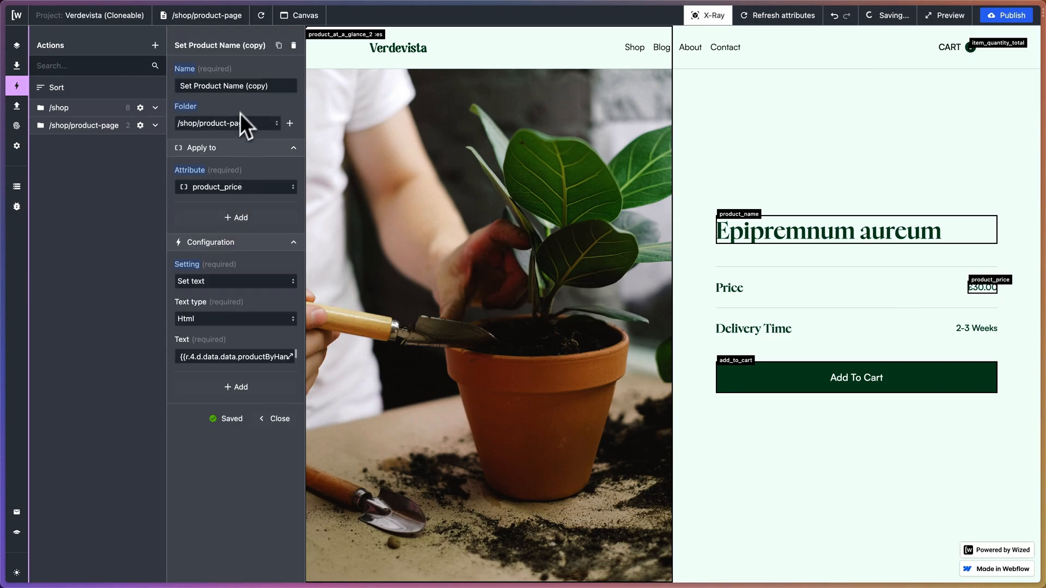
- Rename the copied action as Set Product Price
drag(228, 86, 311, 87)
text(Price)
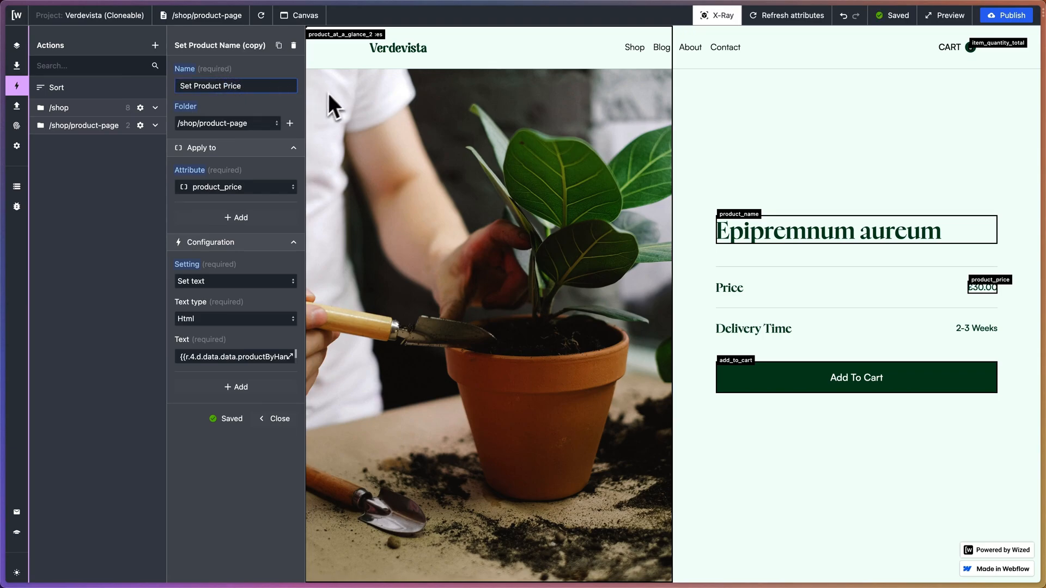
click(260, 103)
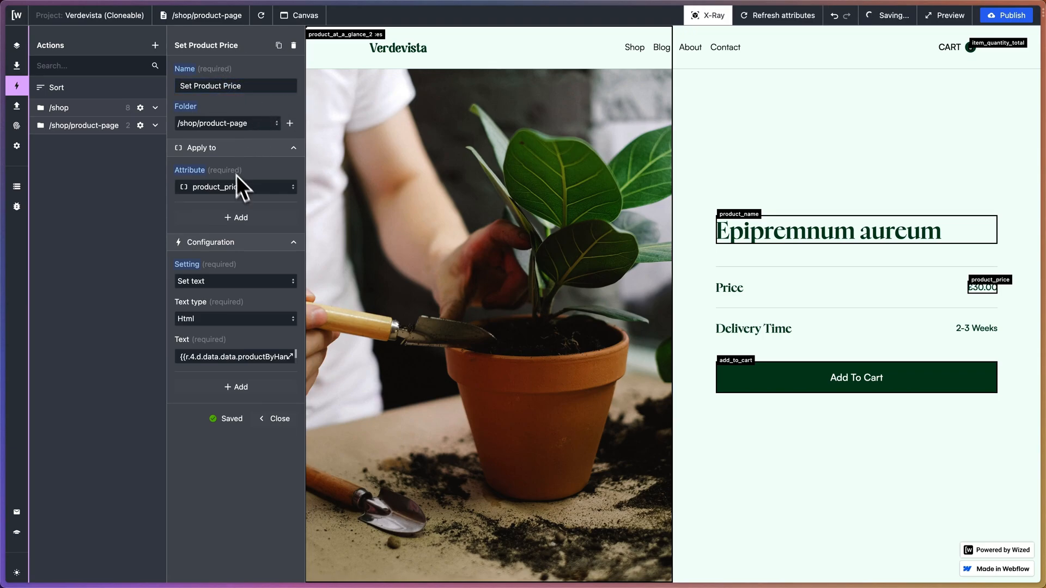
- Add the first variant's price from the Get Product Details result, productByHandle.variants.edges[0].node.price, to the Set Product Price action's text
click(227, 282)
click(224, 273)
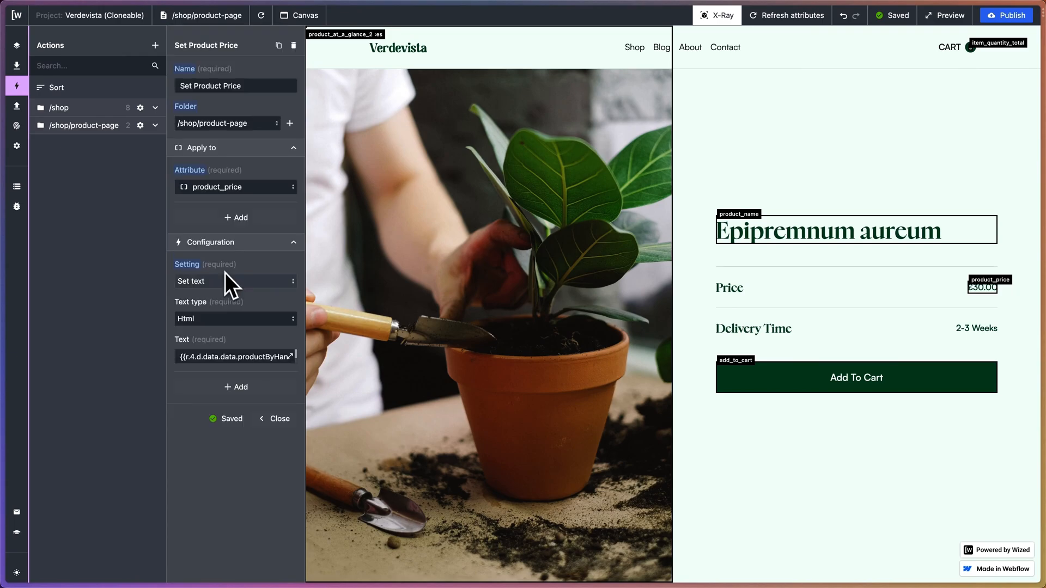
click(290, 356)
scroll(599, 174, down, 5)
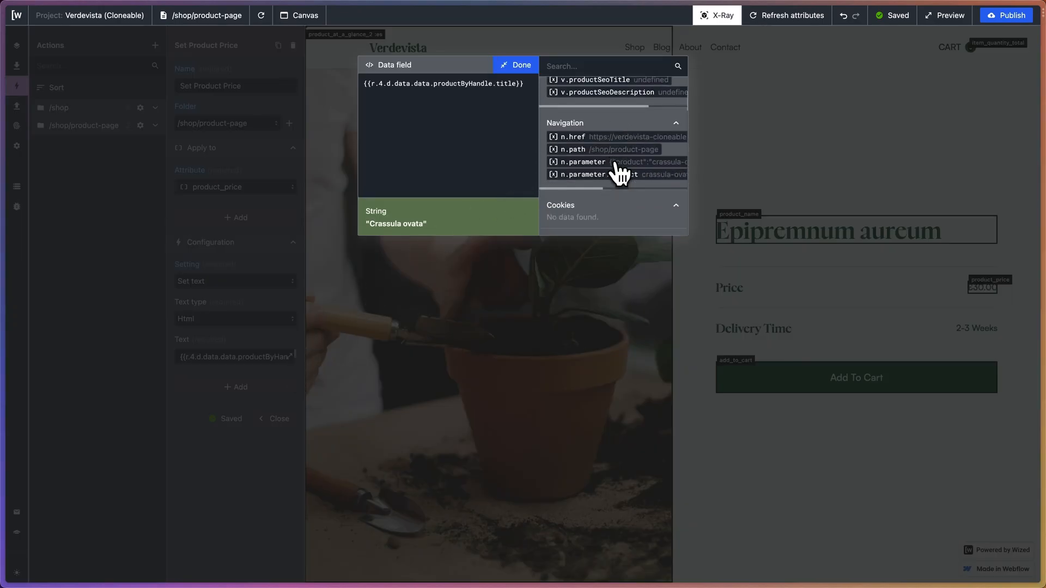
scroll(619, 174, down, 10)
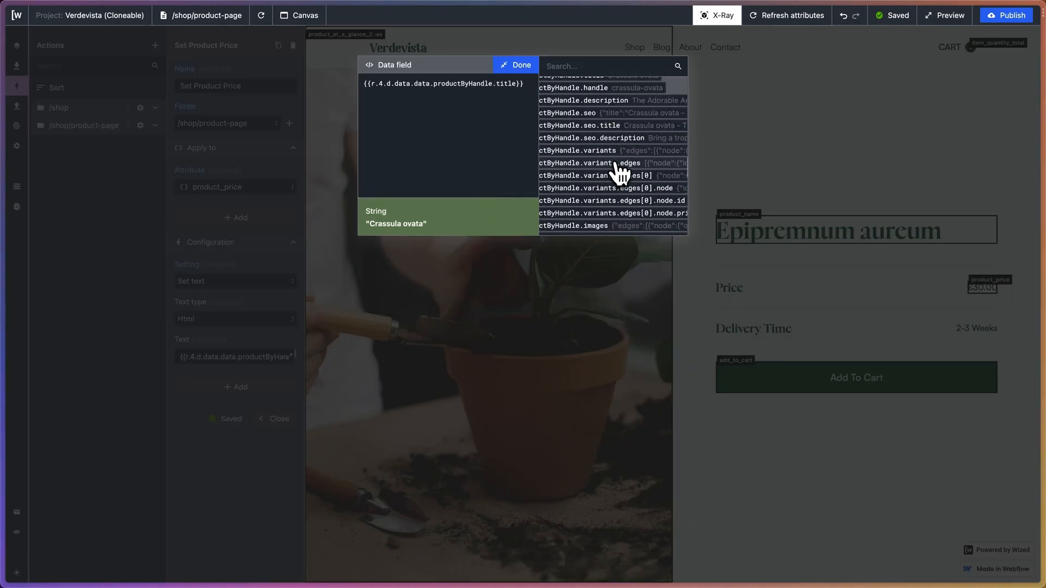
scroll(620, 173, up, 5)
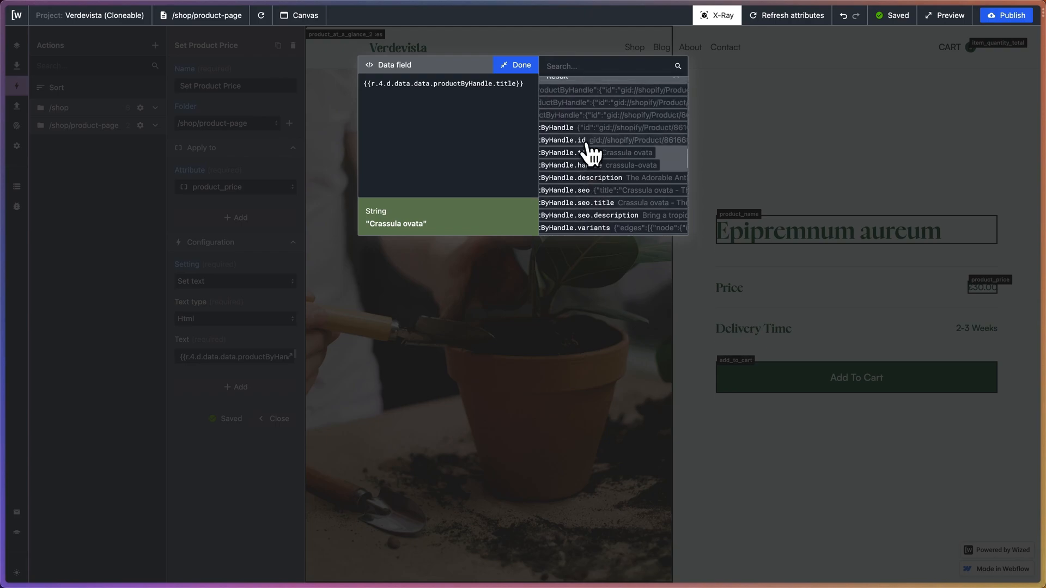
scroll(590, 155, down, 4)
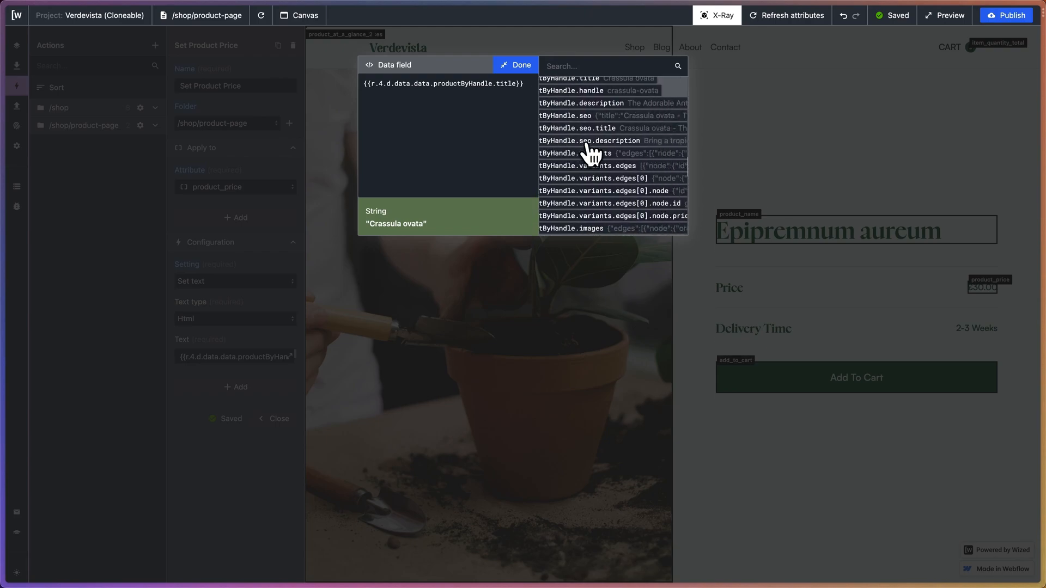
scroll(590, 155, up, 5)
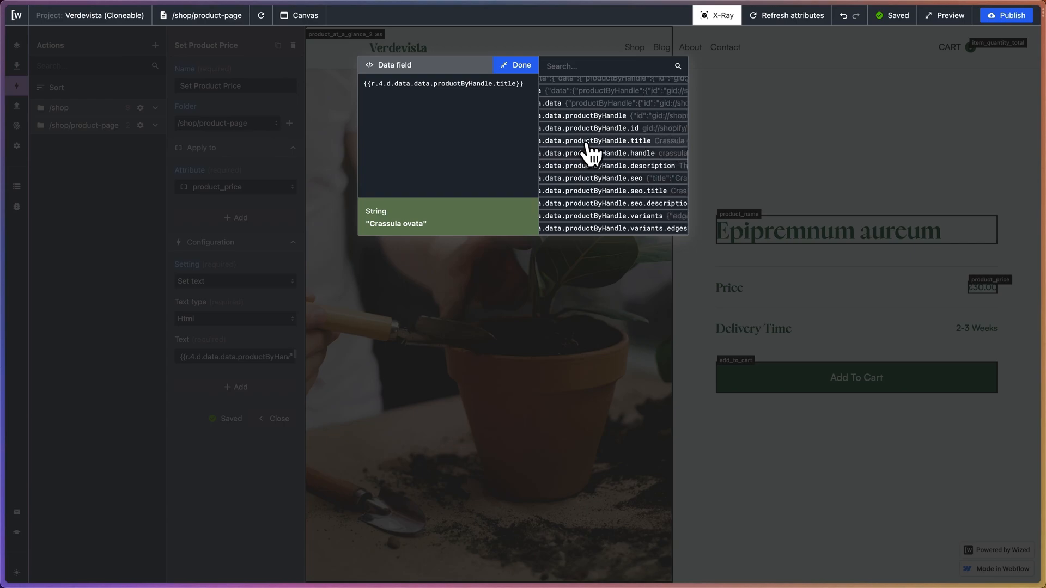
scroll(590, 155, up, 5)
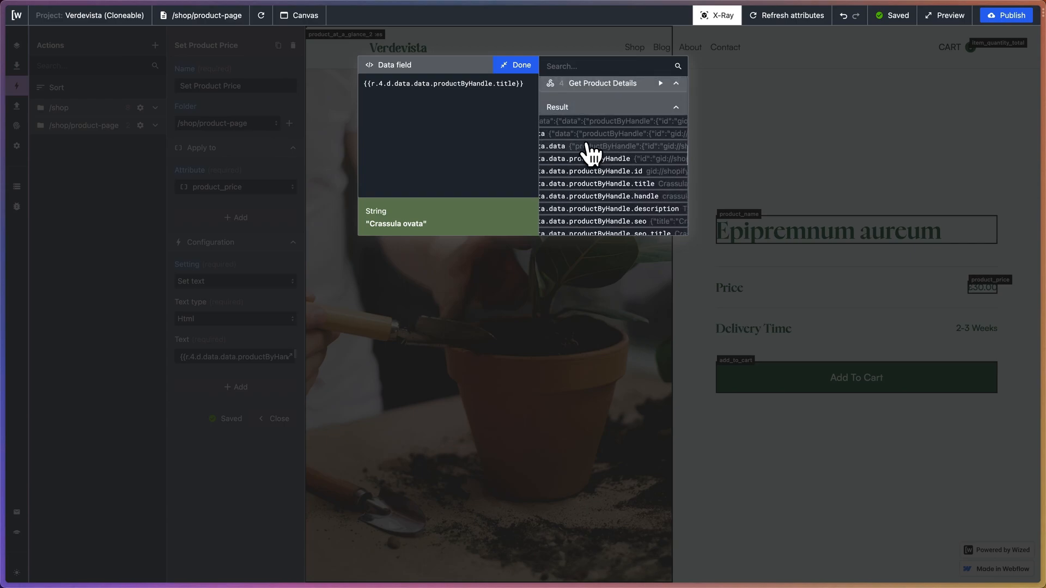
scroll(590, 155, right, 3)
scroll(590, 155, down, 5)
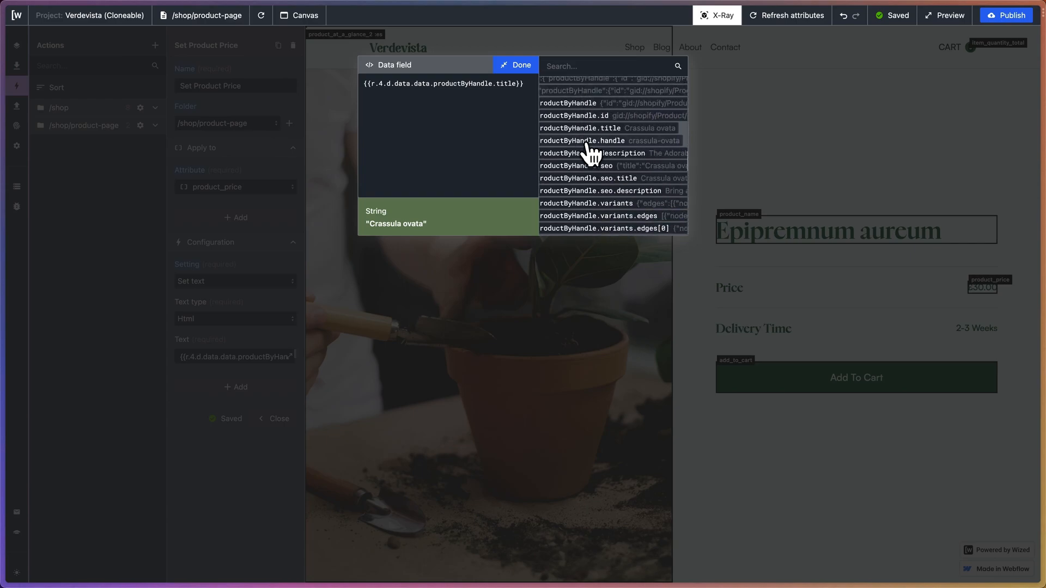
scroll(589, 155, down, 2)
scroll(590, 155, right, 3)
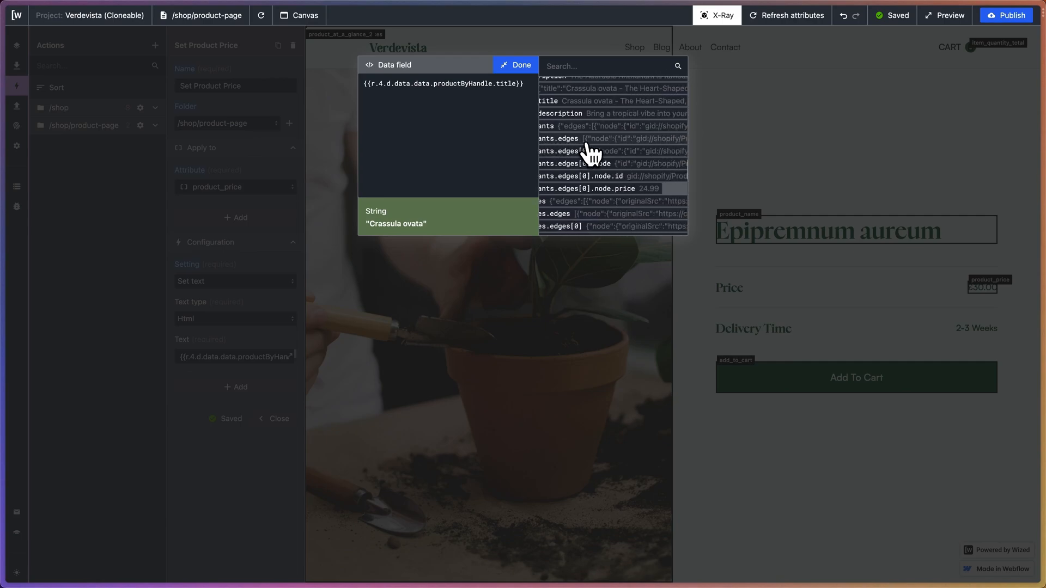
click(629, 189)
- Remove the product title reference from the text and put a £ sign before the price reference
drag(524, 83, 391, 84)
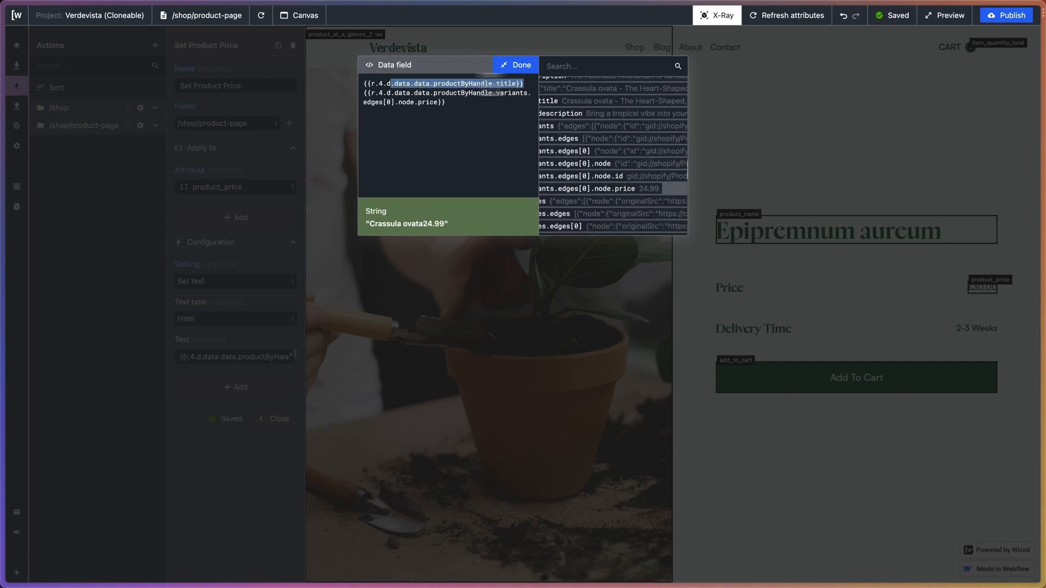
key(BackSpace)
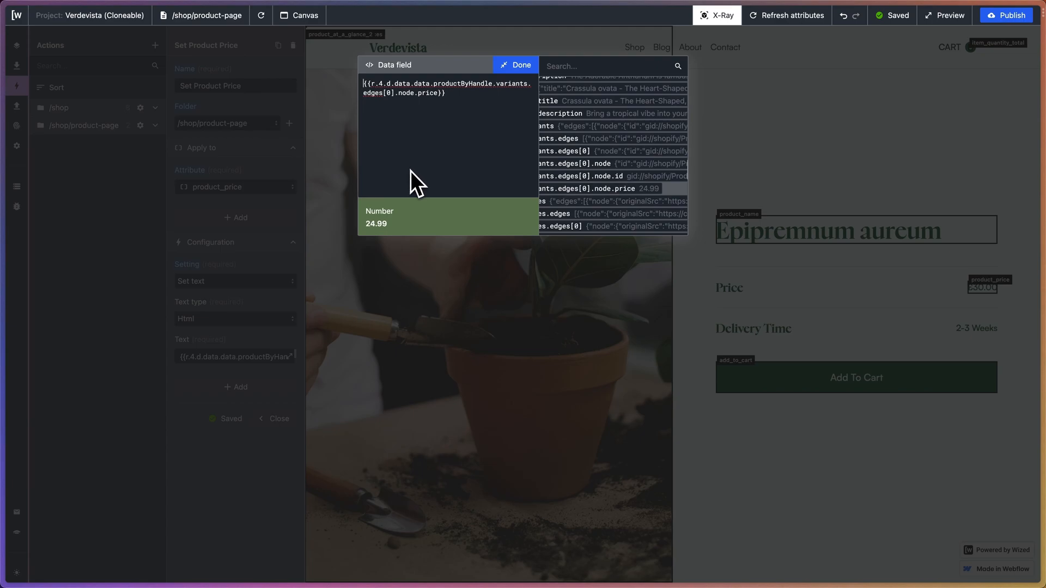
text(£)
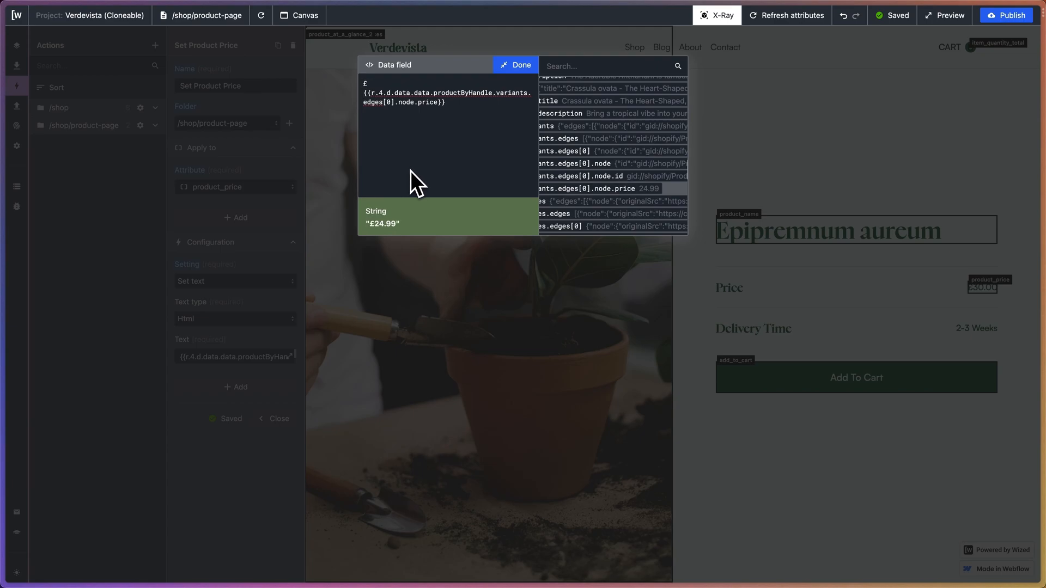
click(516, 67)
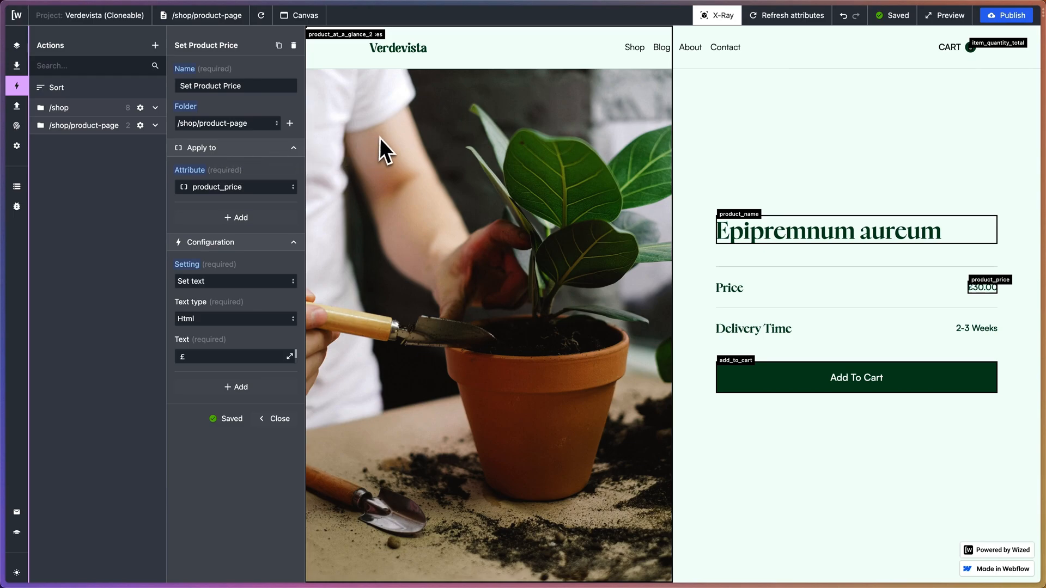
- Switch to the Webflow project, close the page settings and check the custom attributes of the product-hero_image element
mouse_move(3, 144)
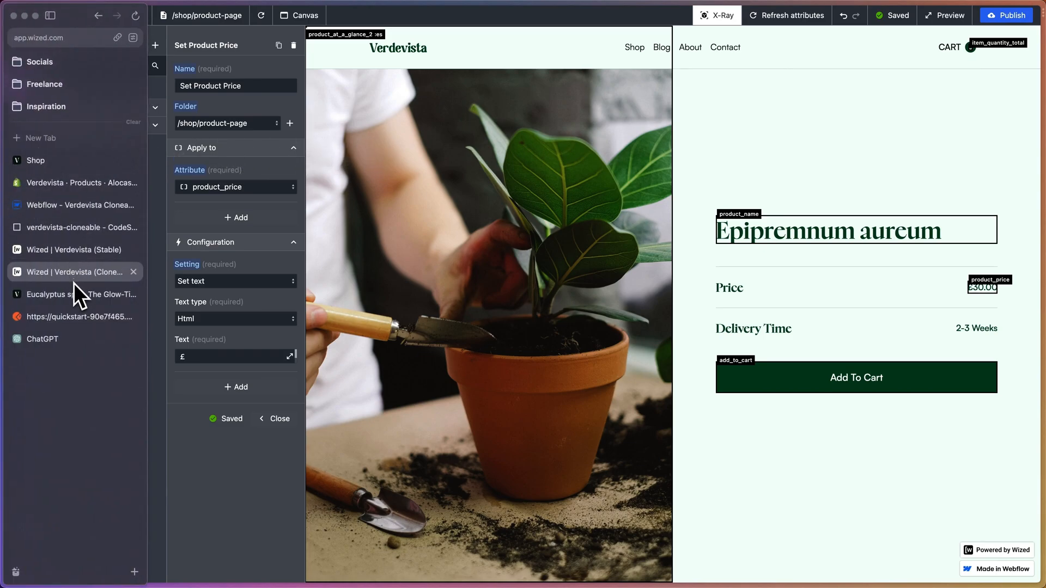
click(69, 210)
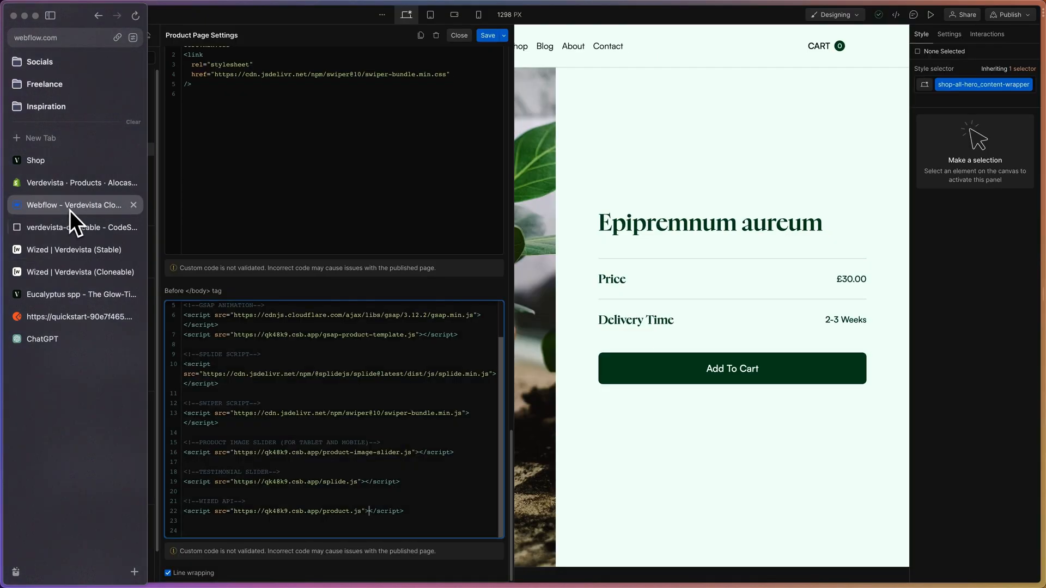
click(459, 35)
key(z)
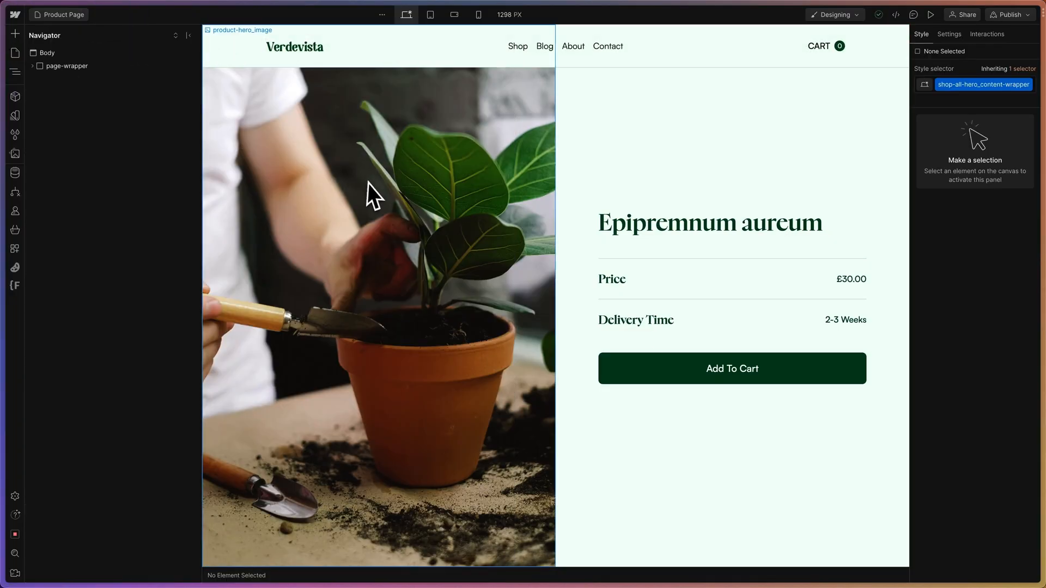
click(368, 183)
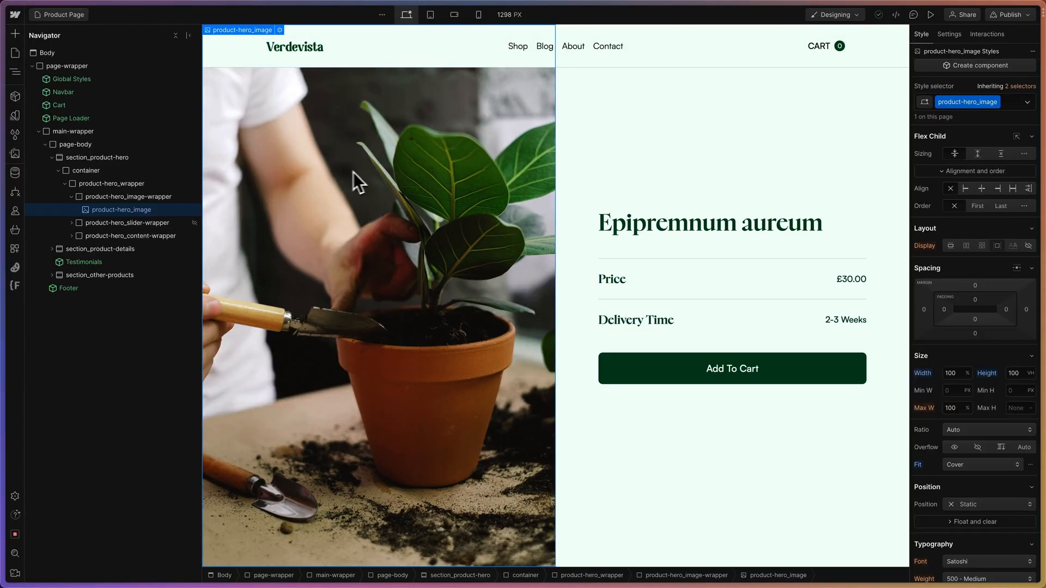
click(69, 198)
click(69, 198)
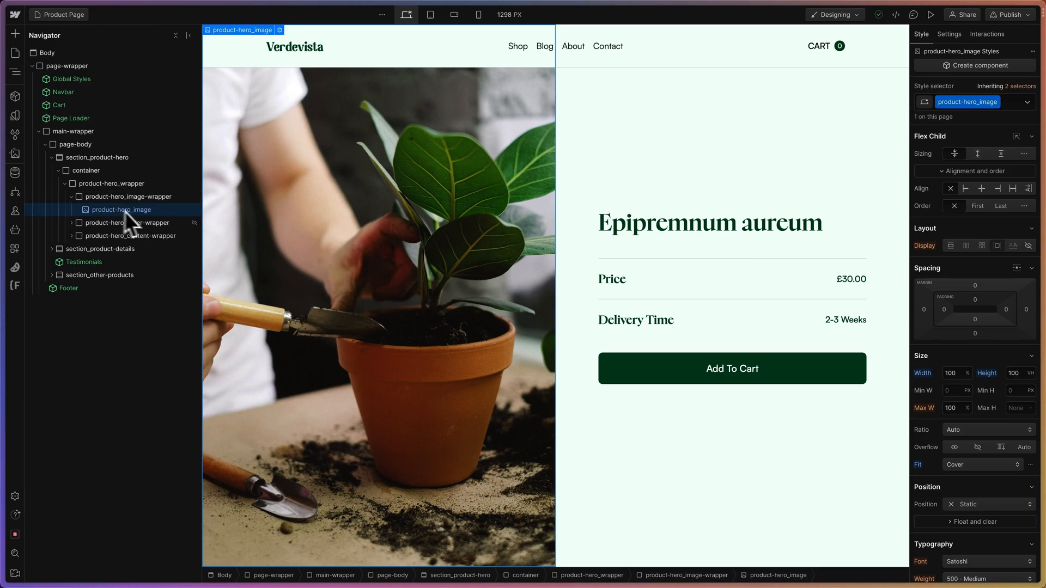
click(956, 34)
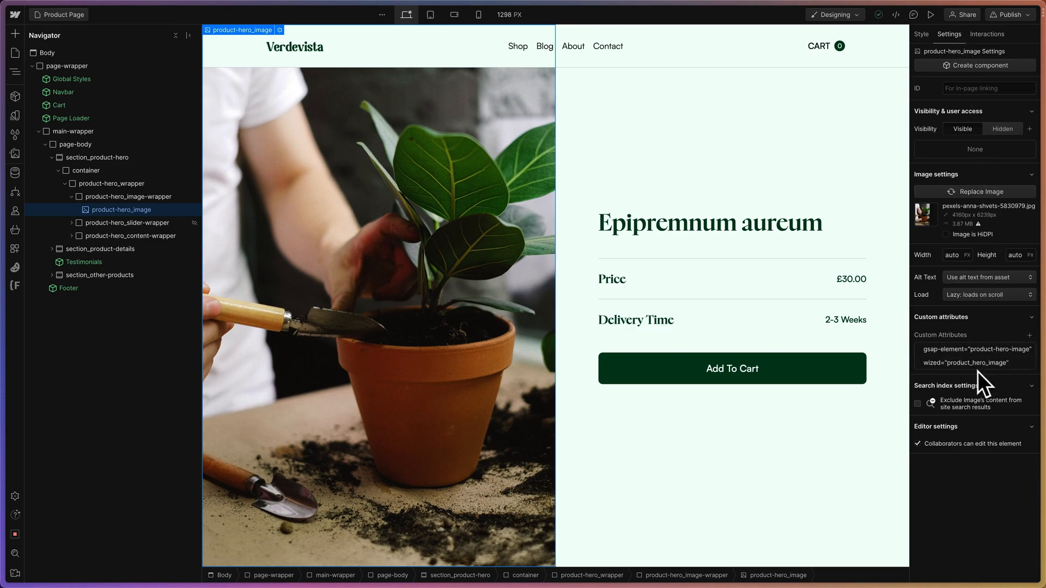
- Return to the Wized Verdevista (Cloneable) project, duplicate the Set Product Price action and rename the copy as Set Product Image
mouse_move(70, 209)
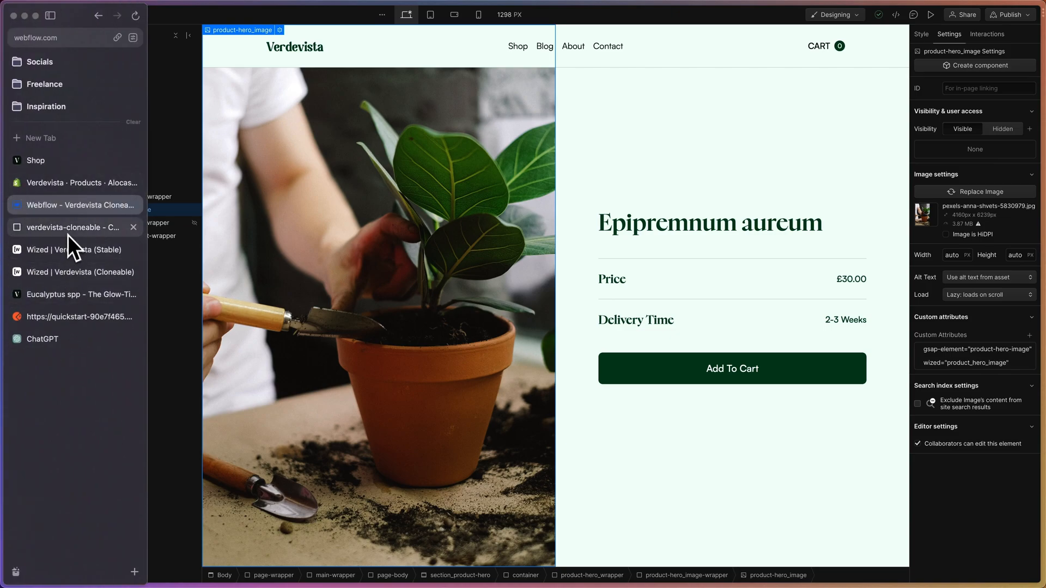
click(73, 271)
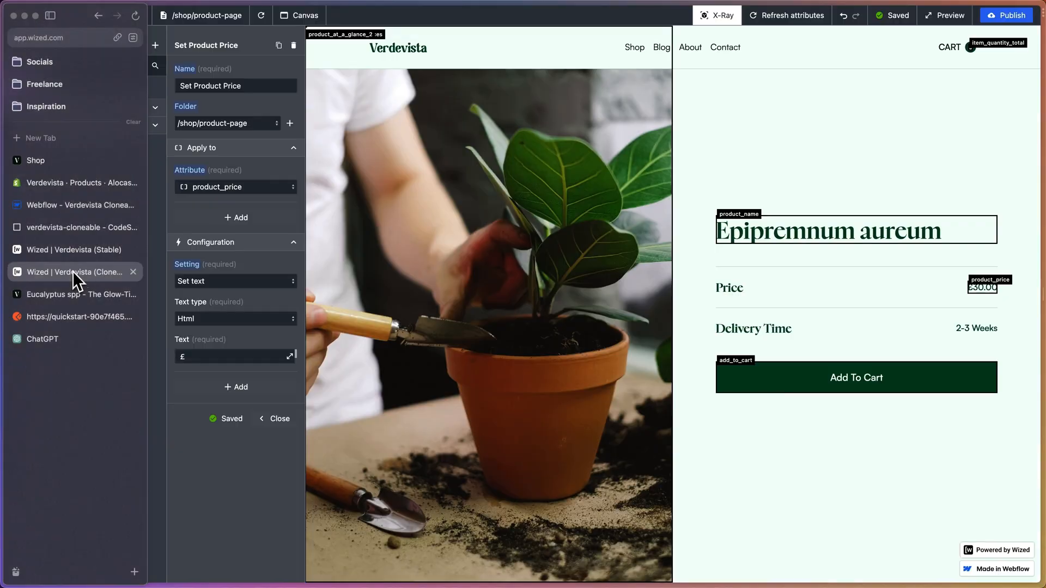
click(279, 45)
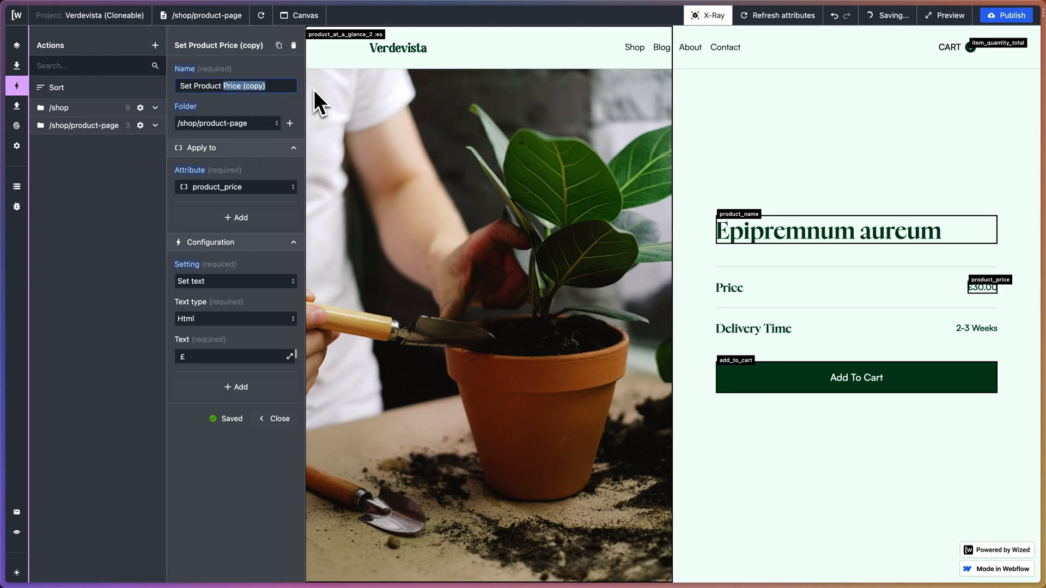
text(Image)
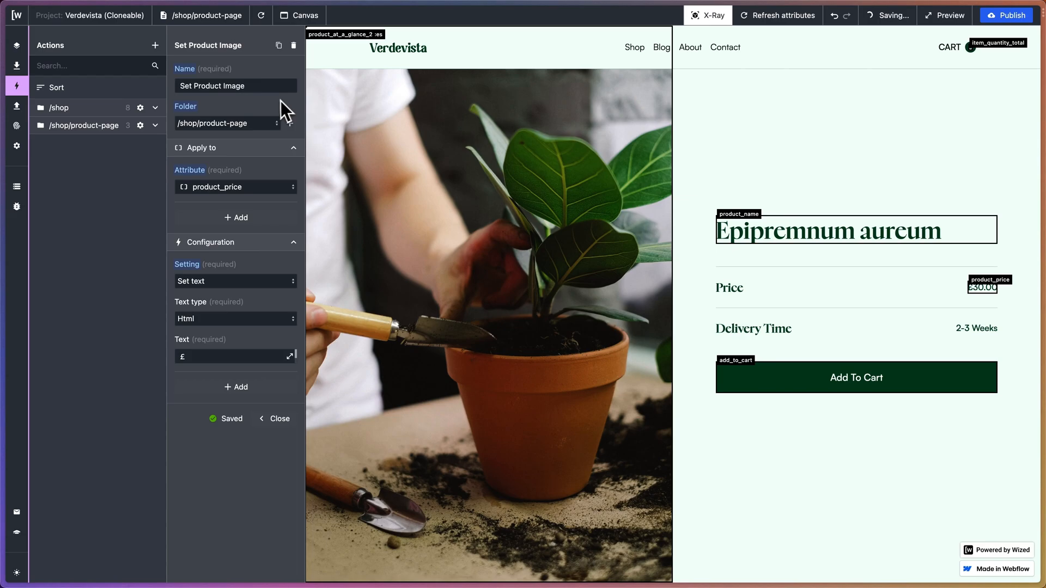
- Apply the Set Product Image action to the product_hero_image attribute and change its setting to Render list
click(248, 188)
text(product)
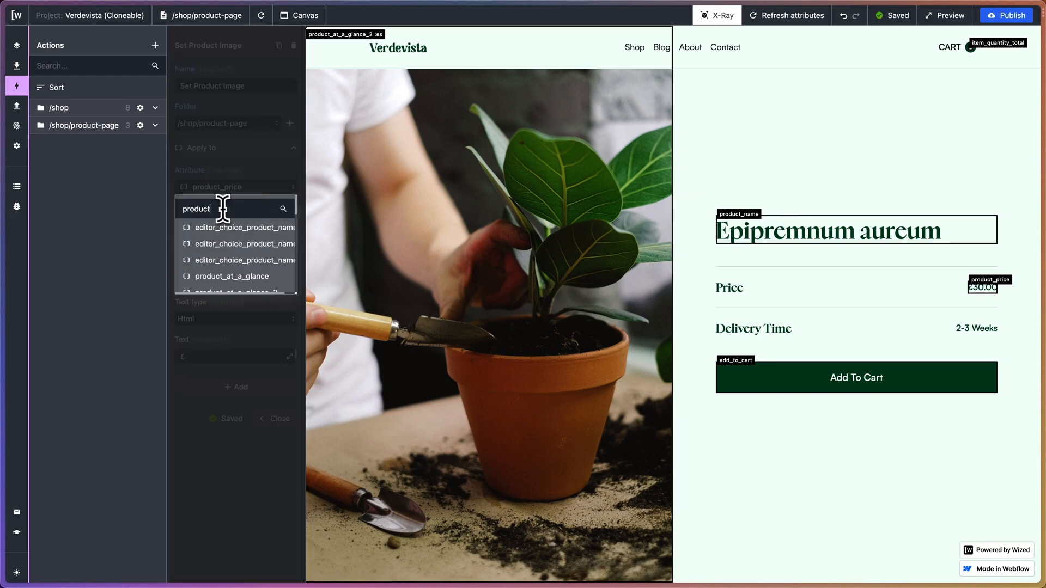
text(_h)
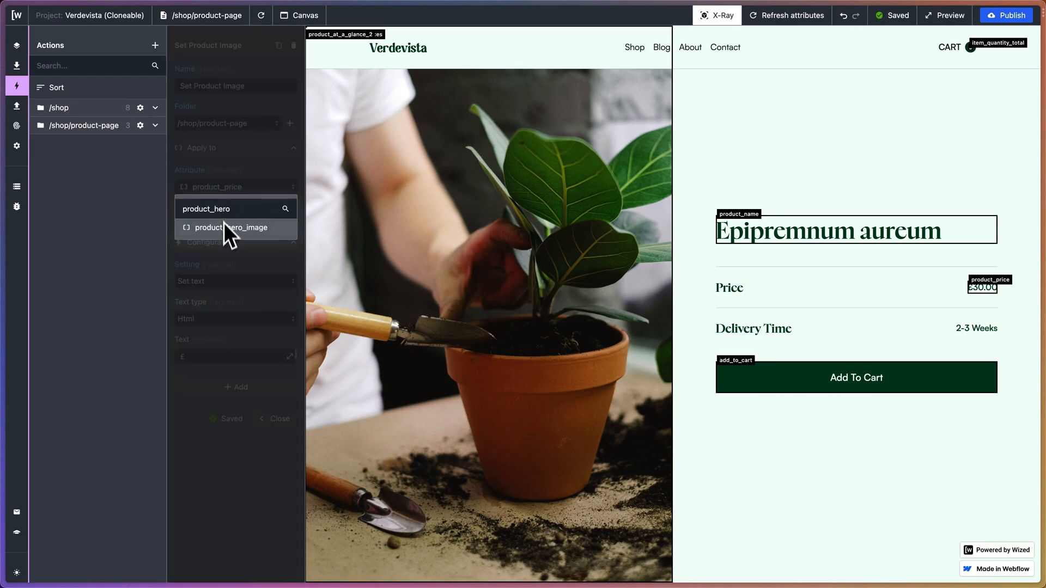
text(ero)
click(226, 228)
click(218, 280)
scroll(232, 348, down, 3)
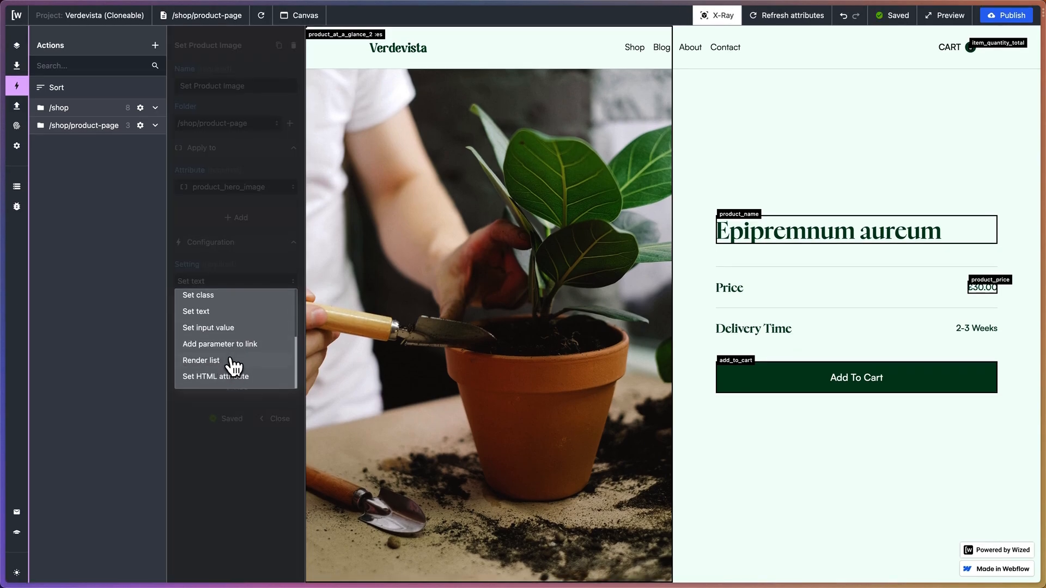
click(201, 360)
- Replace the render list's array expression with r.4.d.data.data.productByHandle.images.edges from the Get Product Details result
click(290, 319)
key(ctrl+a)
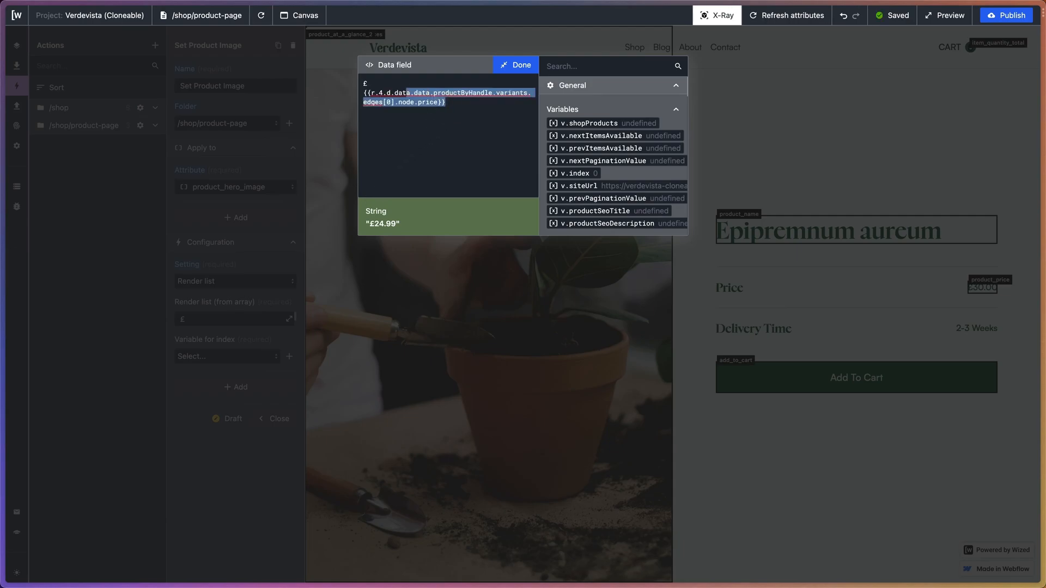
key(BackSpace)
scroll(576, 158, down, 5)
scroll(576, 148, down, 15)
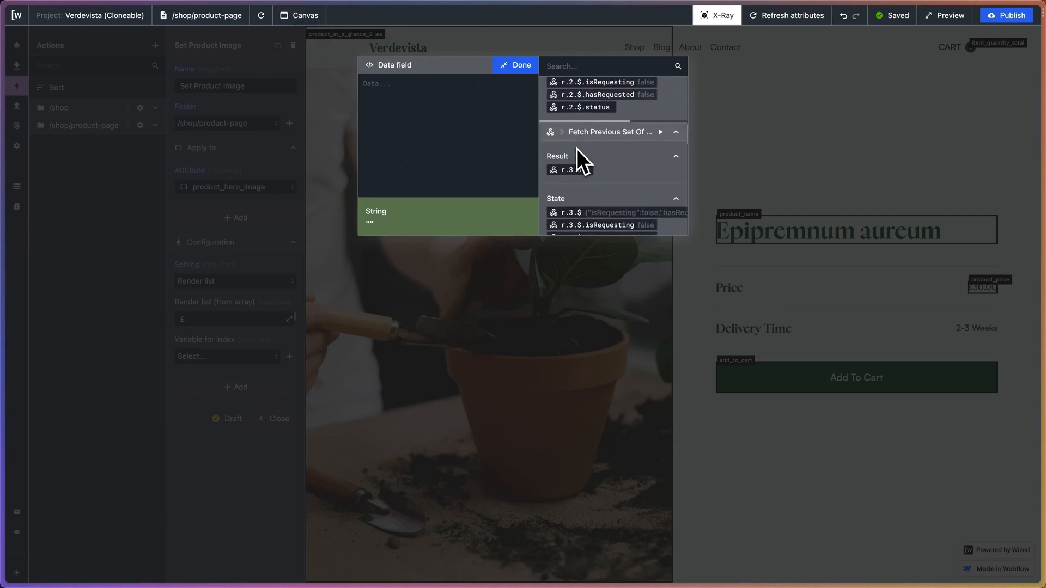
scroll(577, 148, down, 2)
scroll(576, 149, right, 5)
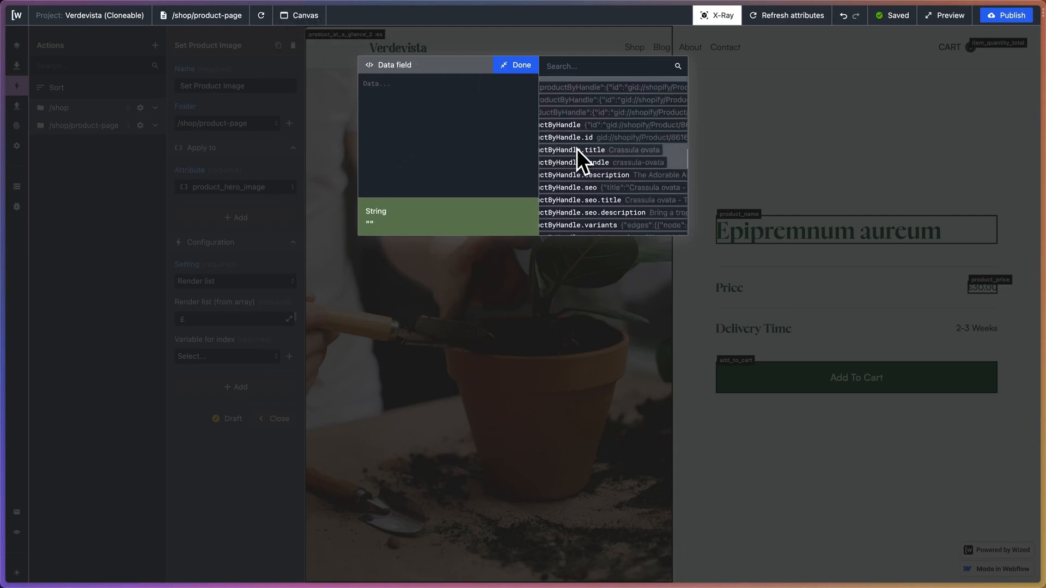
scroll(576, 149, down, 2)
scroll(576, 149, left, 5)
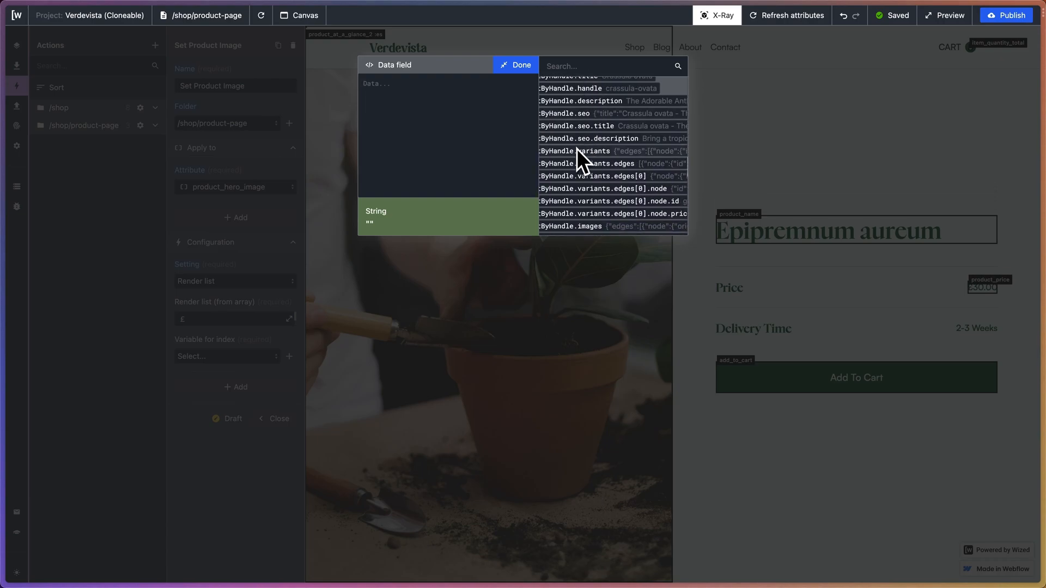
scroll(576, 148, right, 5)
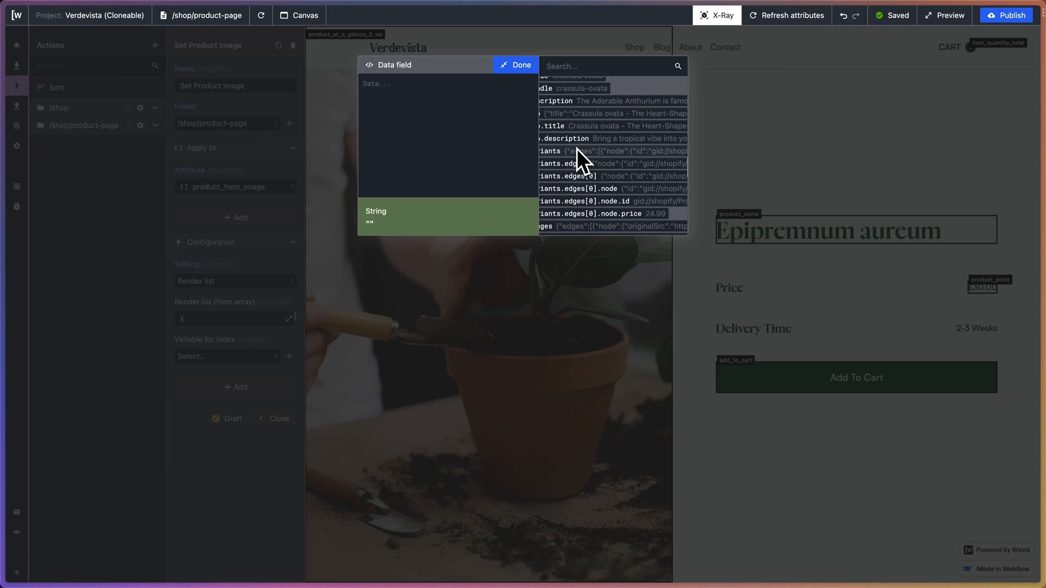
scroll(576, 149, left, 5)
scroll(575, 144, down, 3)
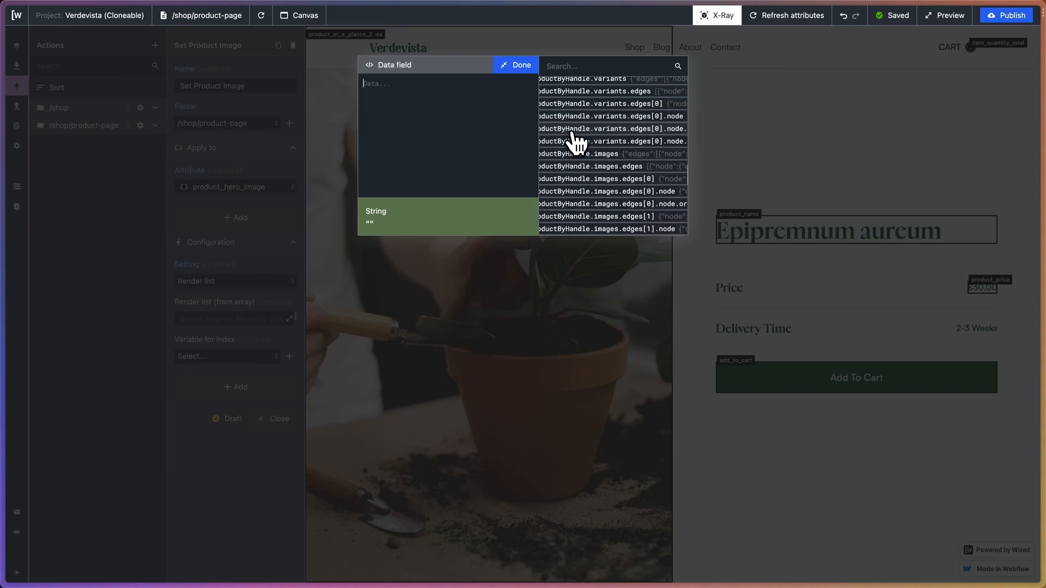
click(631, 169)
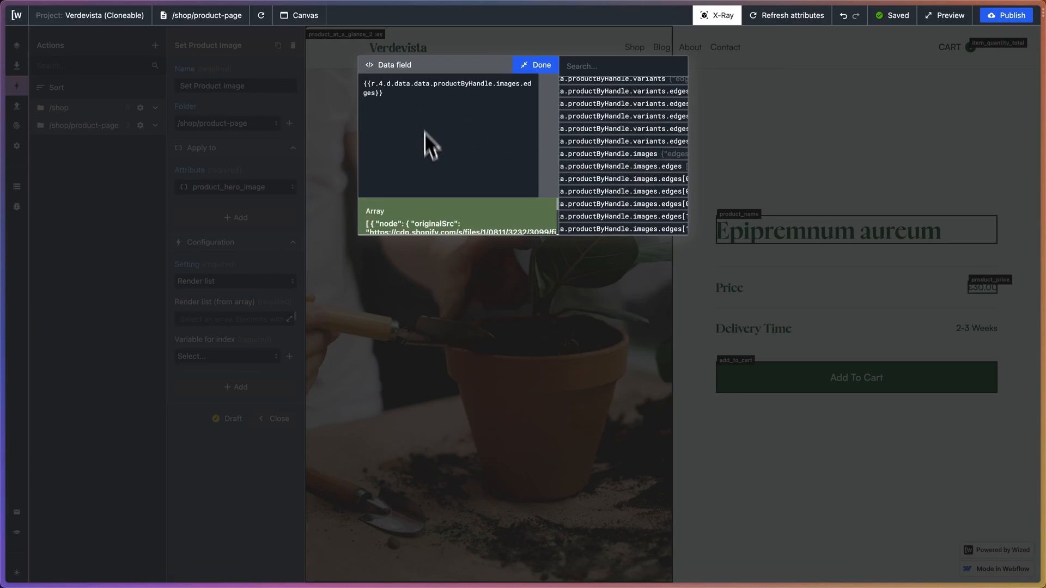
click(533, 66)
- Set the render list's variable for index to v.index
scroll(619, 285, down, 5)
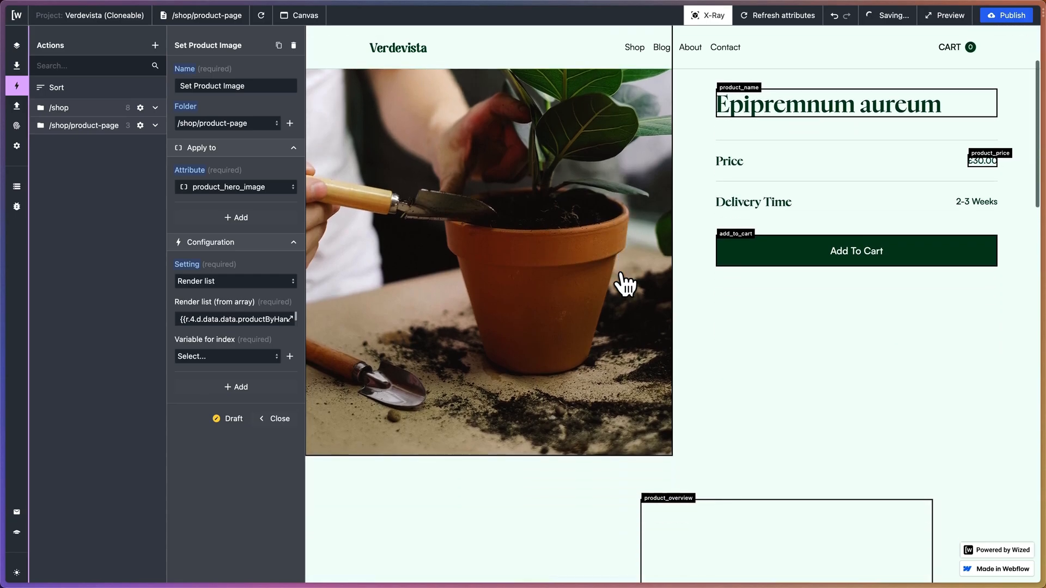
scroll(625, 284, up, 2)
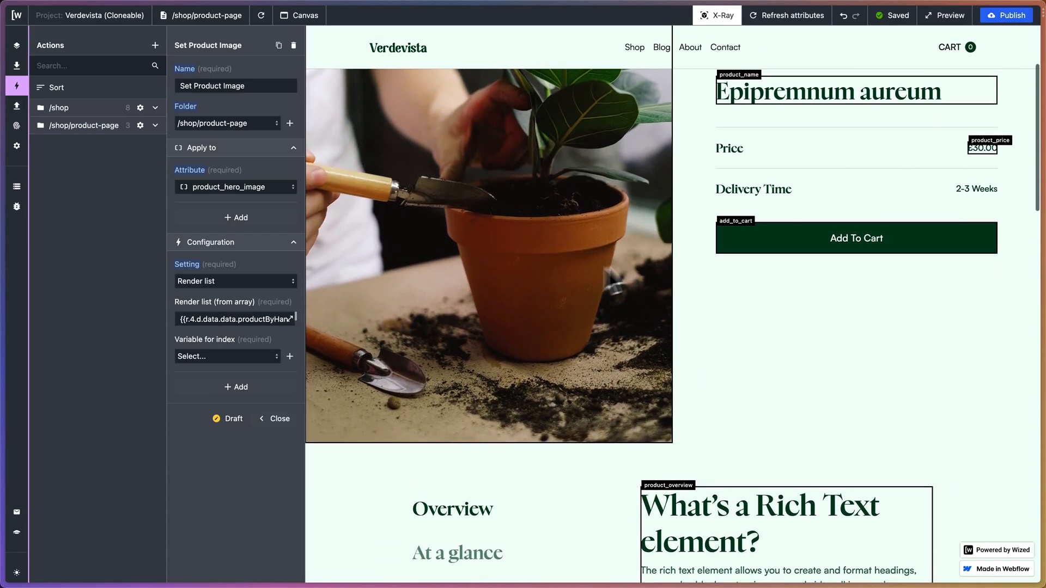
scroll(569, 273, up, 3)
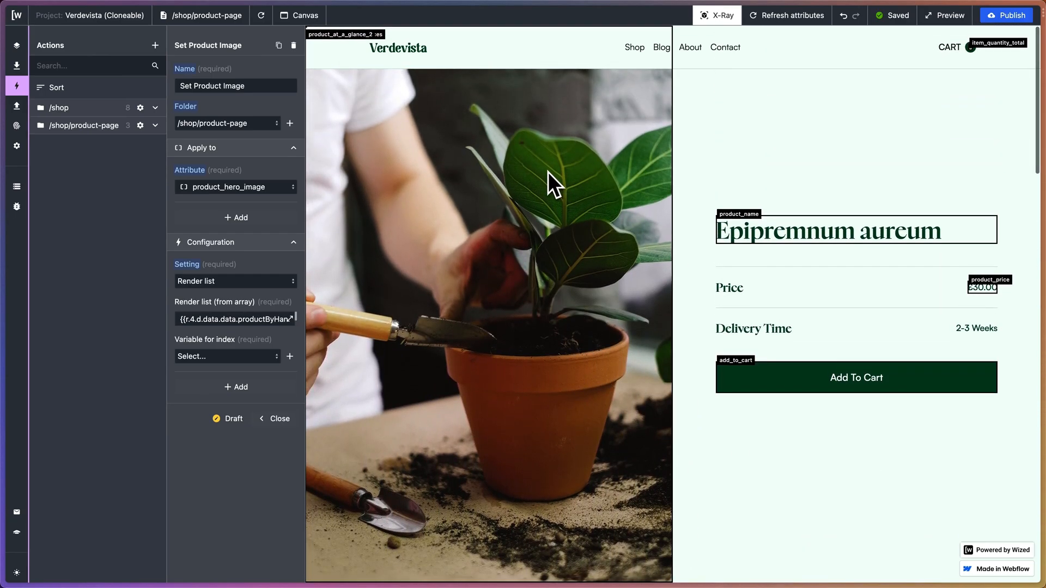
scroll(547, 171, down, 5)
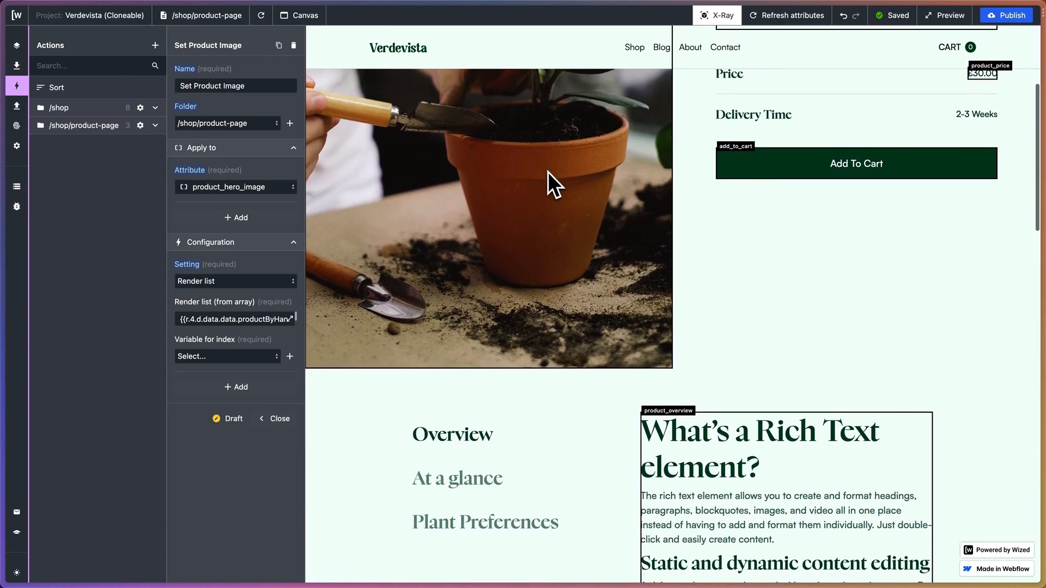
click(228, 356)
scroll(222, 427, down, 1)
click(216, 434)
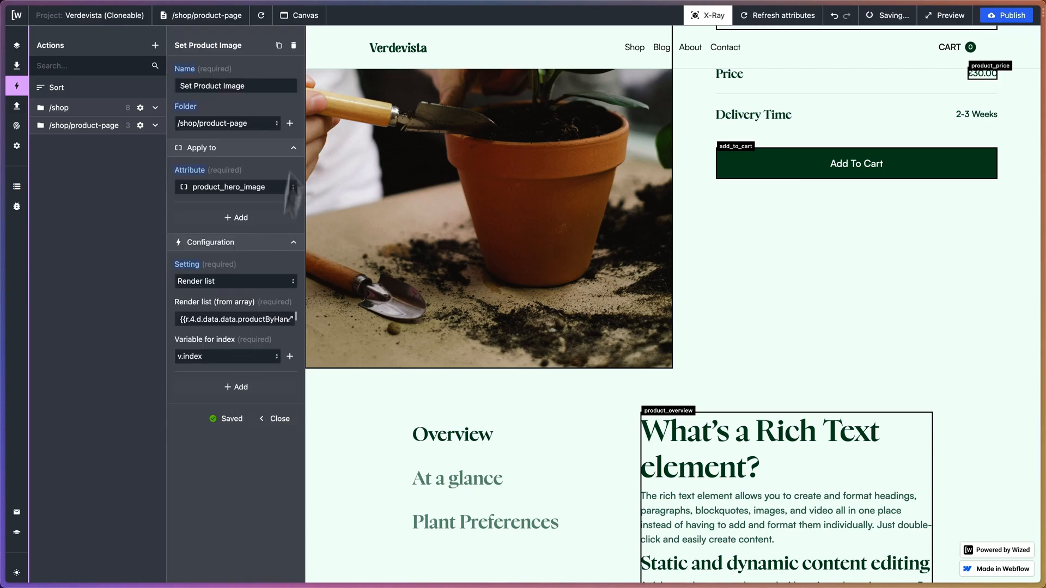
- Reload the product page preview and check the rendered hero images, product name and price
click(265, 21)
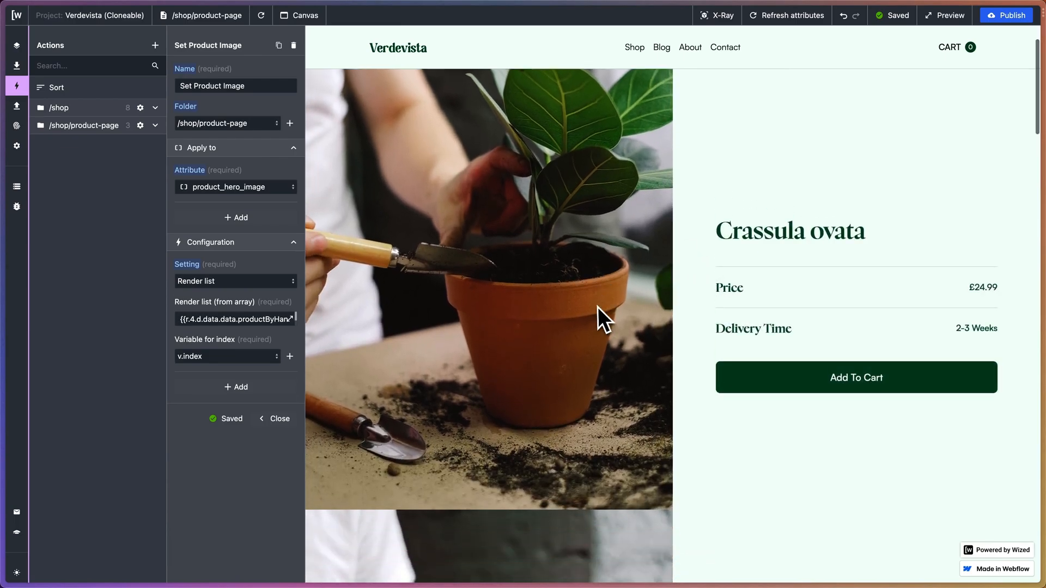
scroll(597, 306, down, 10)
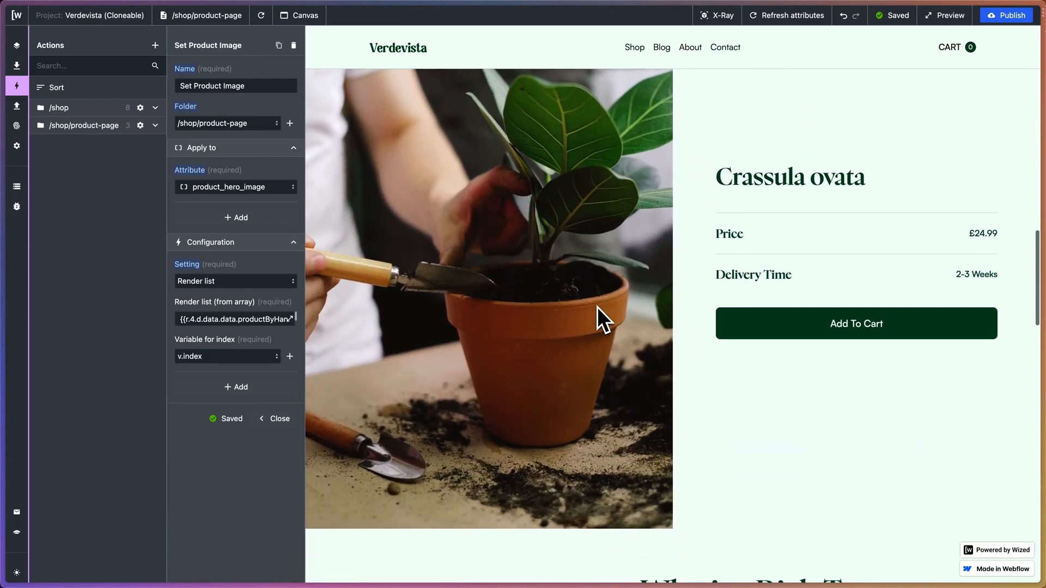
scroll(597, 306, up, 20)
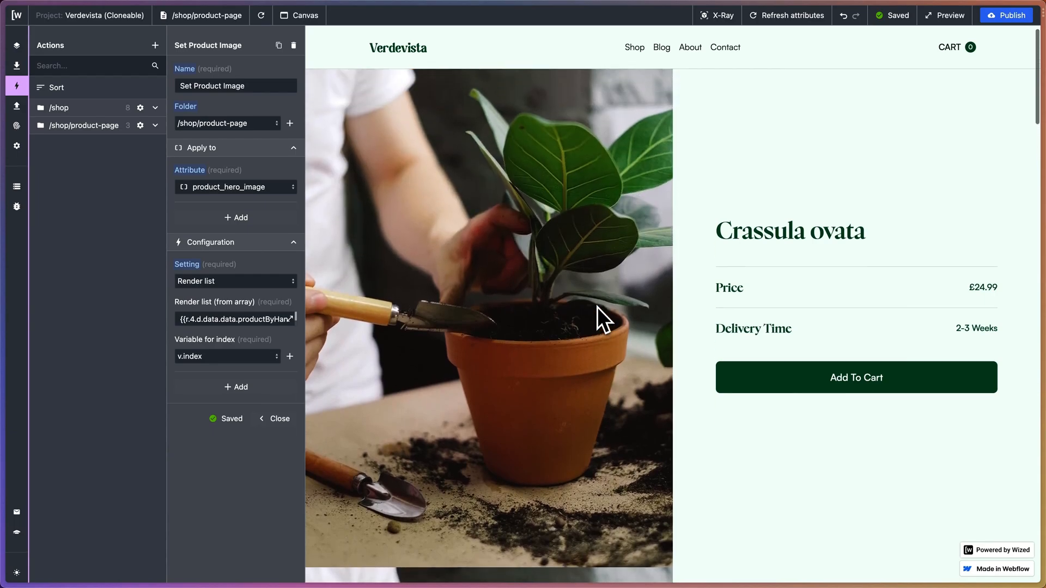
drag(712, 233, 915, 238)
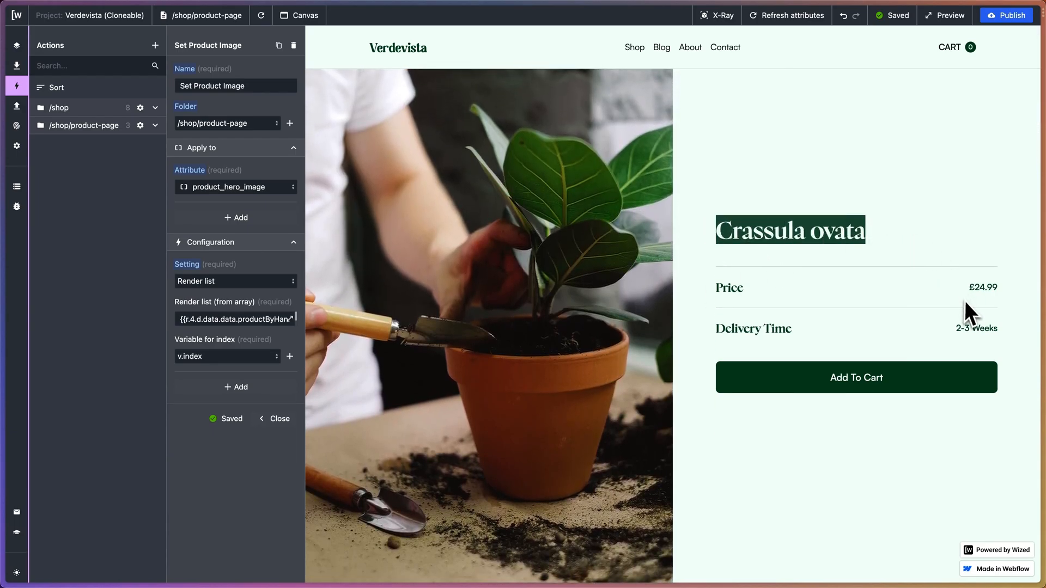
drag(966, 288, 1004, 294)
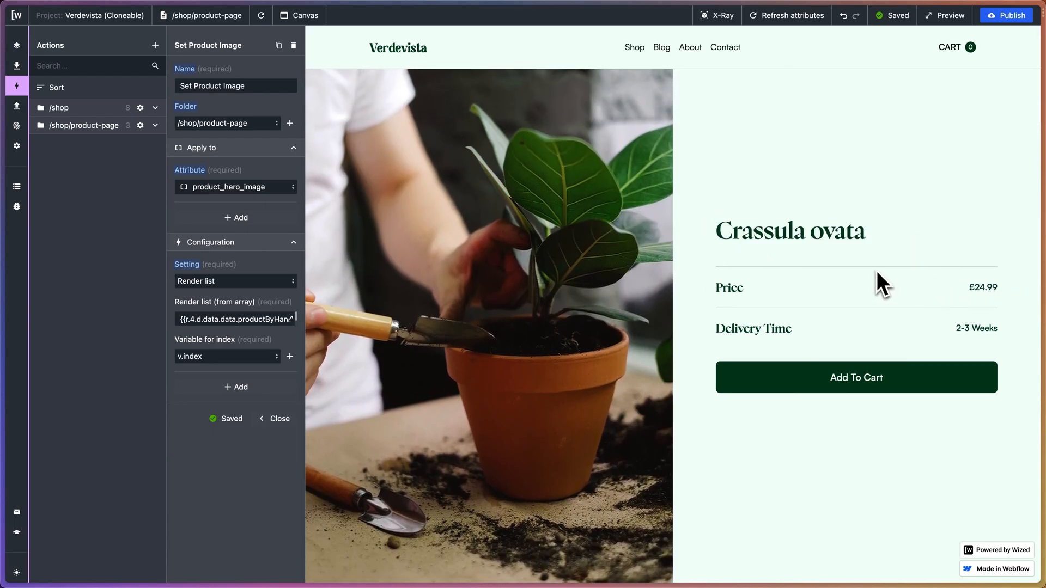
- Add a second setting, Set HTML attribute, to the Set Product Image action with src as its key
click(233, 393)
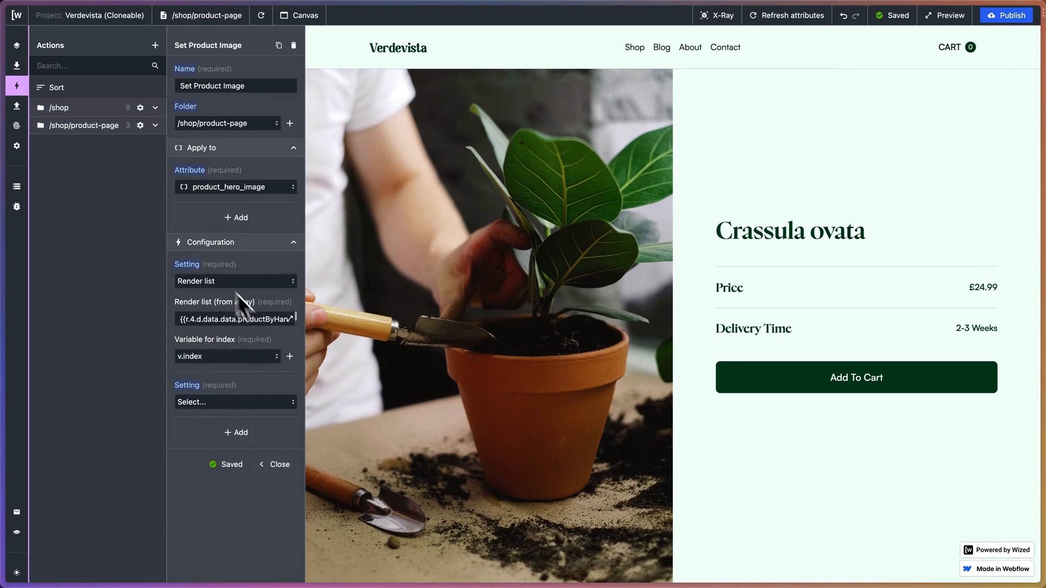
click(220, 402)
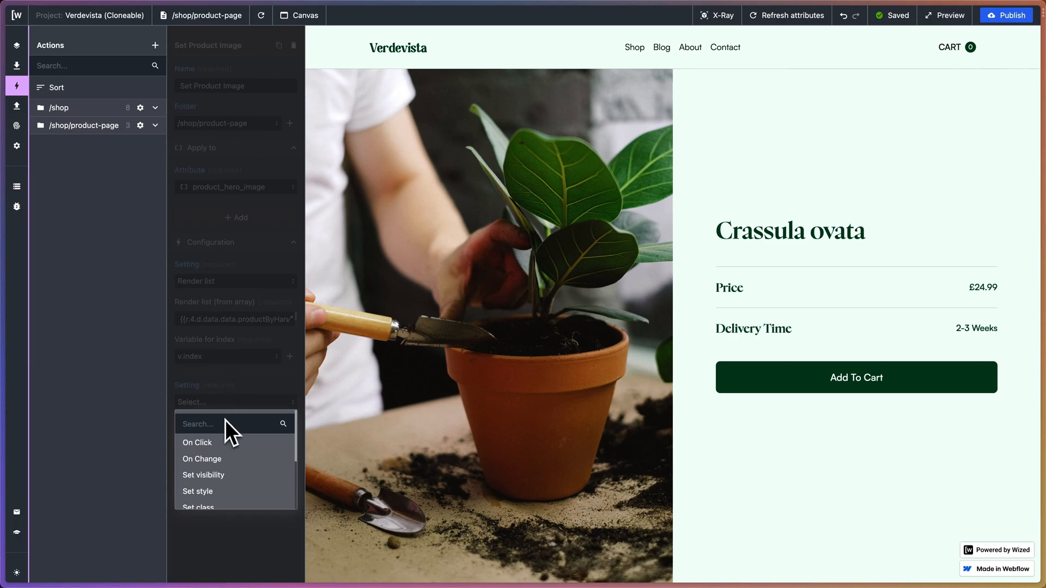
scroll(226, 477, down, 3)
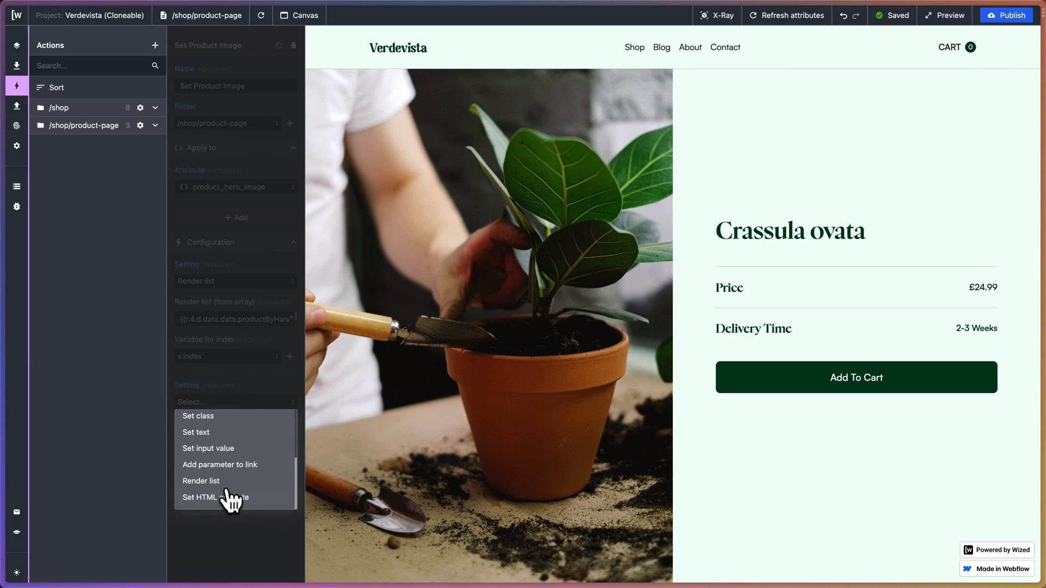
click(232, 497)
click(202, 438)
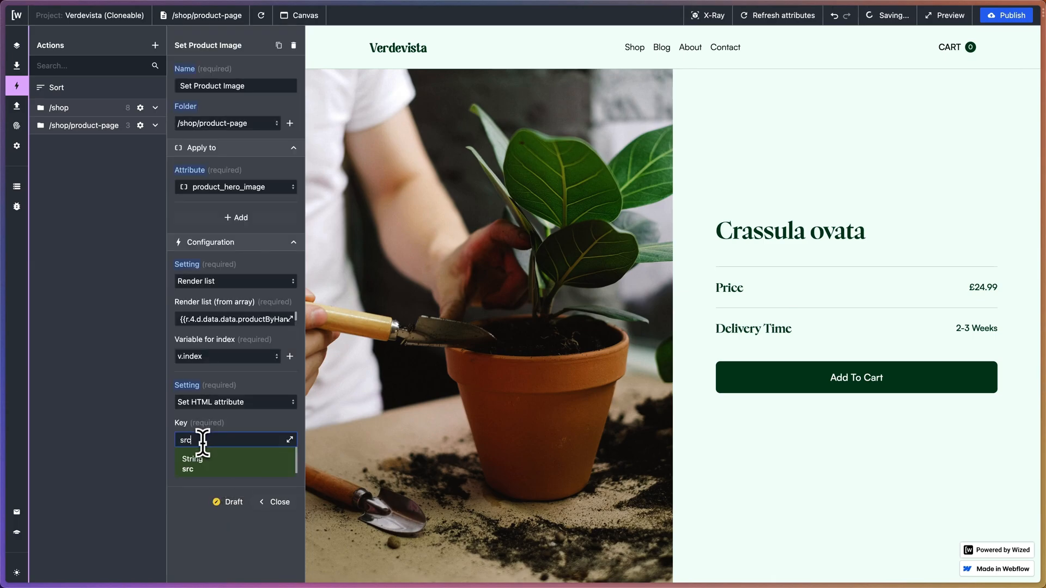
key(Return)
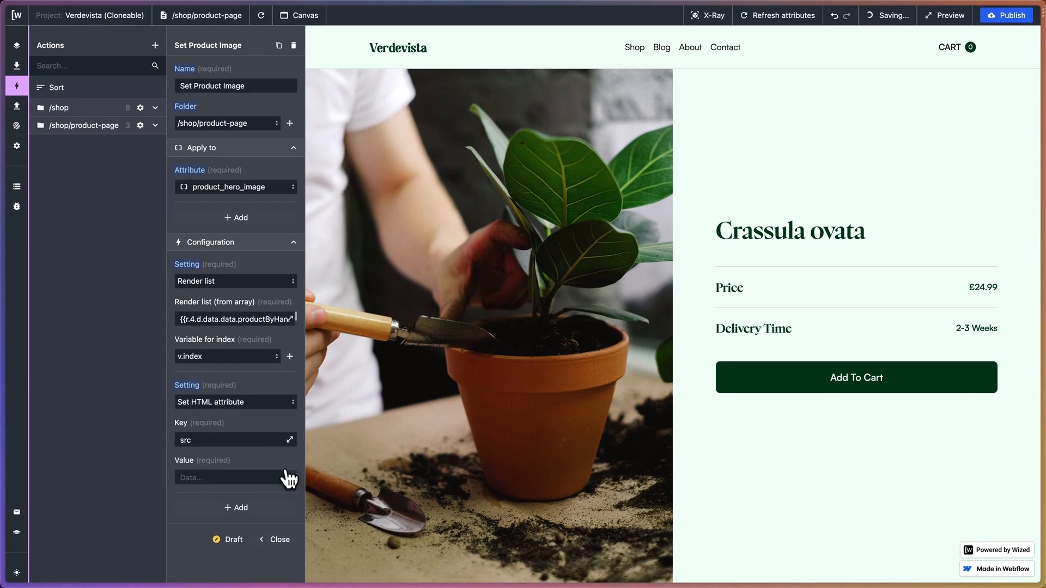
- Insert the first image's source, r.4.d.data.data.productByHandle.images.edges[0].node.originalSrc, as the src attribute's value
click(287, 477)
scroll(645, 198, down, 15)
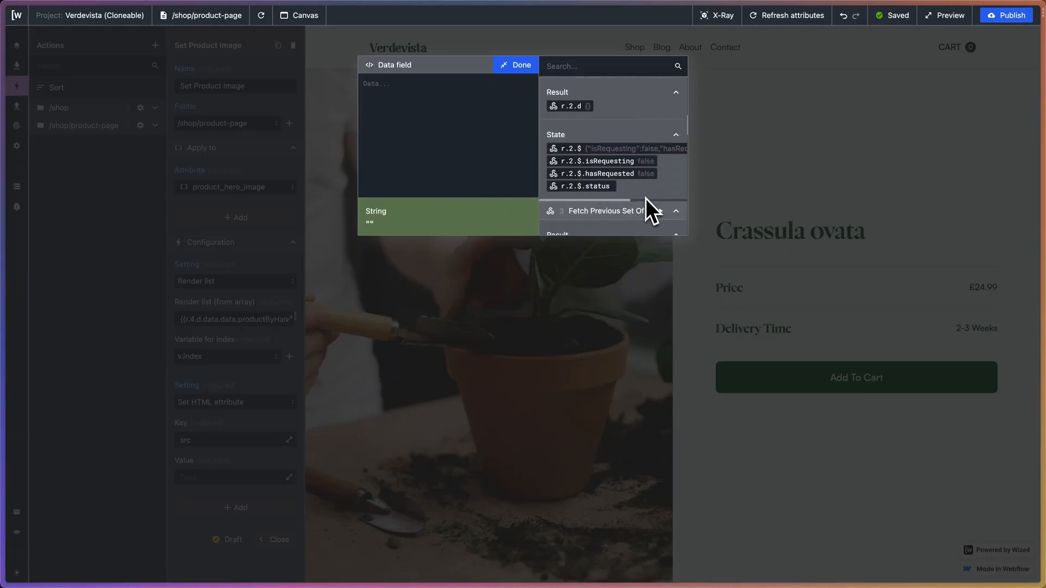
scroll(646, 198, down, 5)
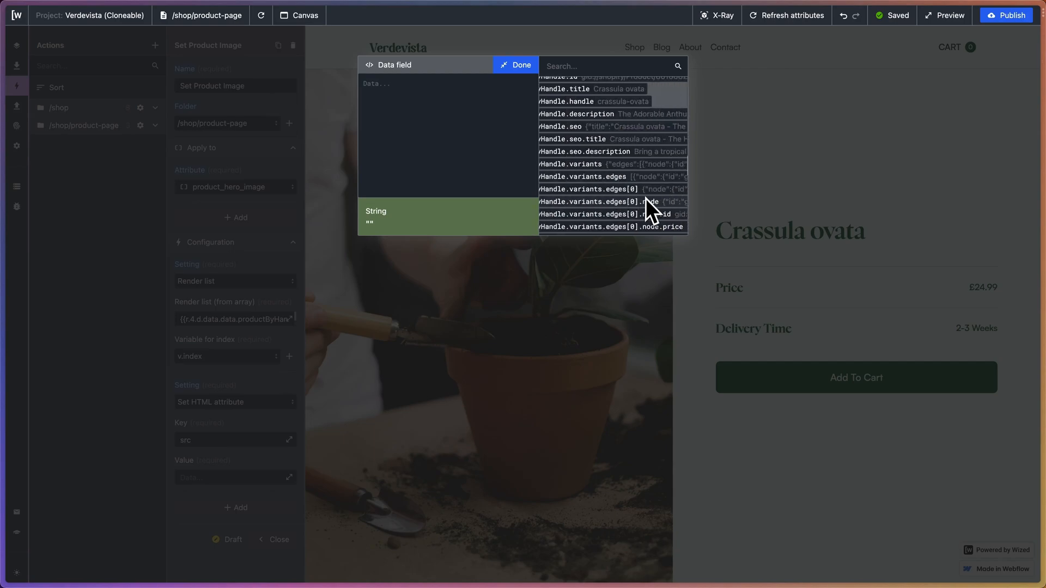
scroll(645, 198, right, 4)
scroll(646, 198, left, 1)
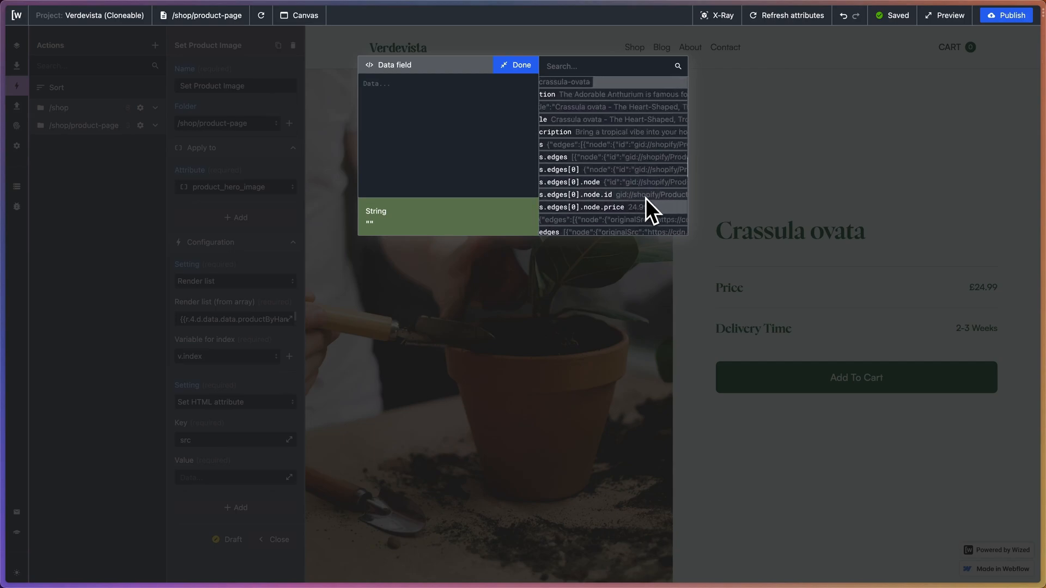
scroll(645, 198, down, 4)
scroll(645, 198, down, 2)
scroll(645, 198, left, 1)
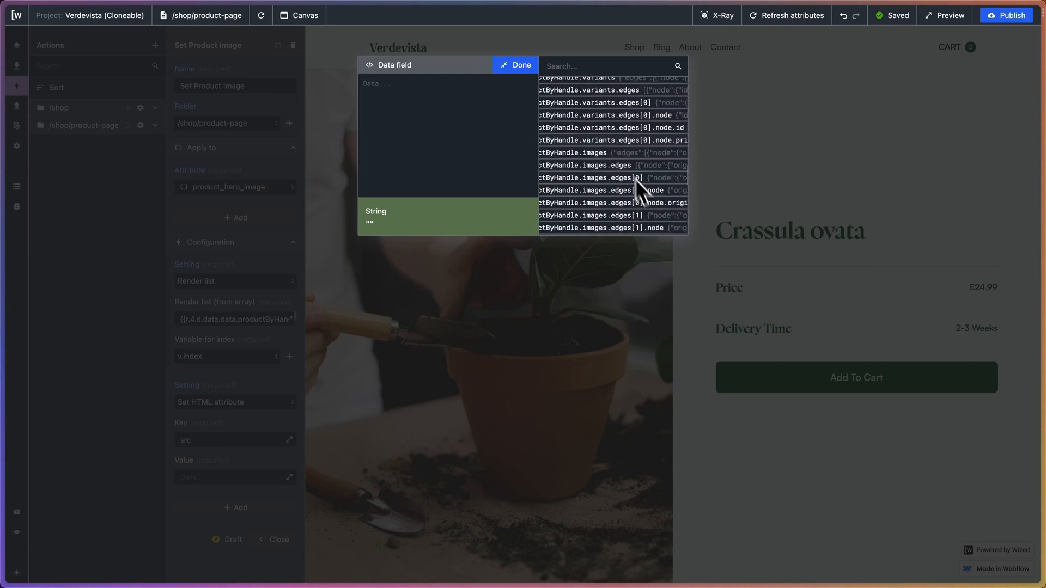
scroll(630, 168, right, 3)
scroll(630, 168, down, 1)
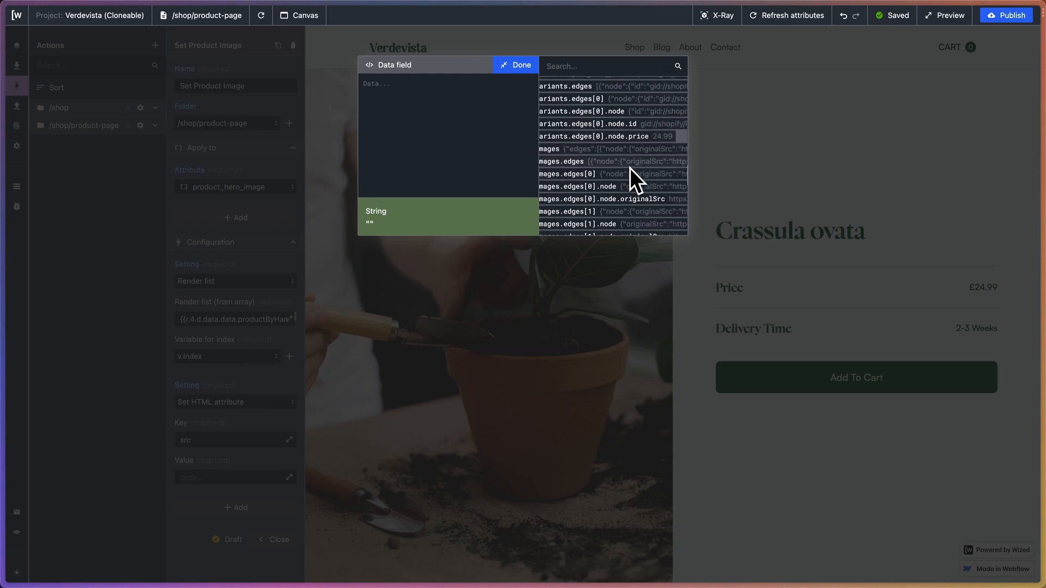
scroll(623, 188, right, 3)
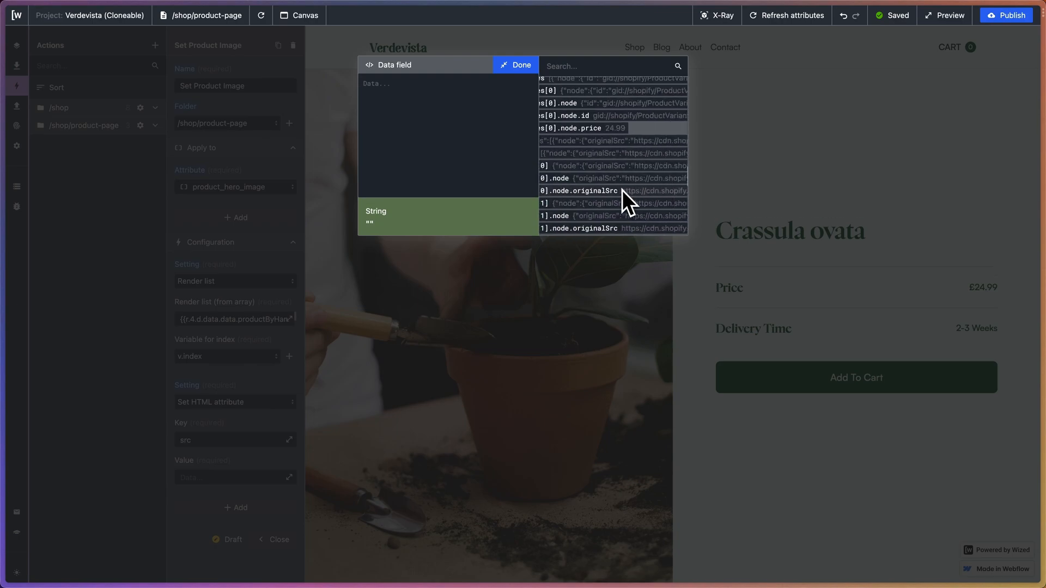
click(624, 192)
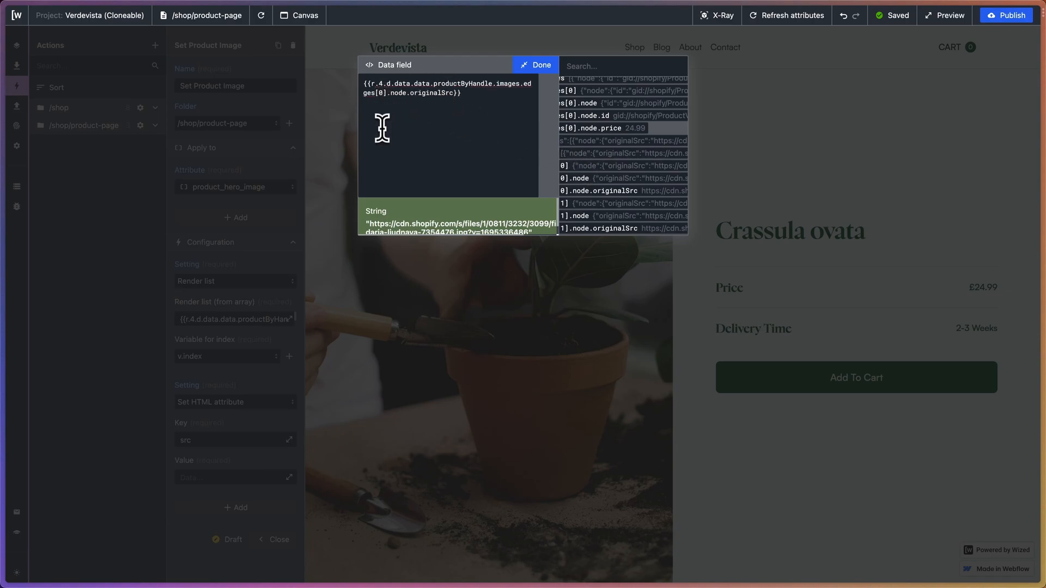
- Replace the index 0 in the src value's image reference with v.index and finish editing the value
key(BackSpace)
text(v.index)
click(538, 82)
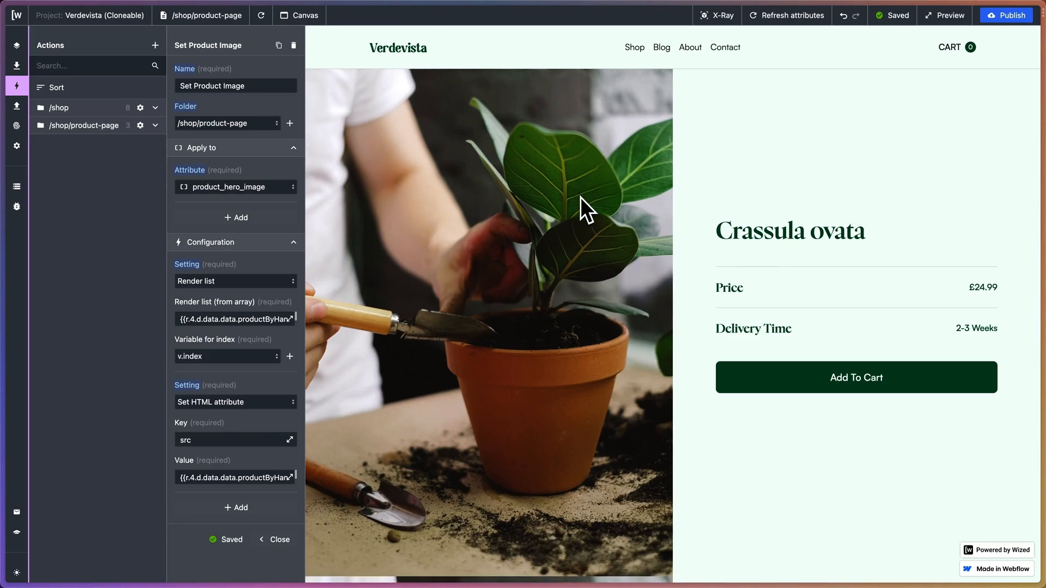
- Add a third setting, Set HTML attribute, to the Set Product Image action with srcset as its key
scroll(580, 197, down, 8)
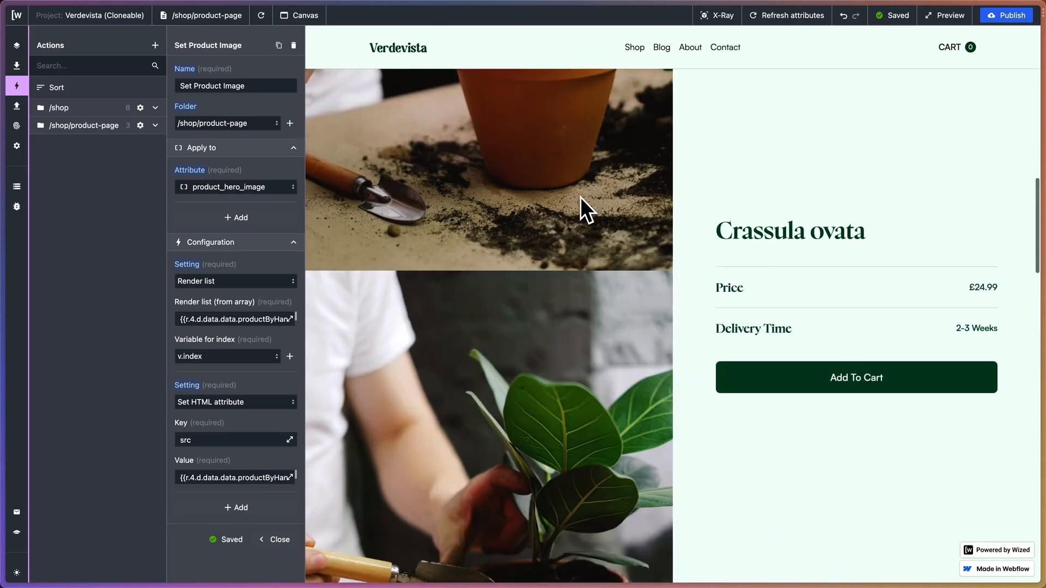
click(243, 513)
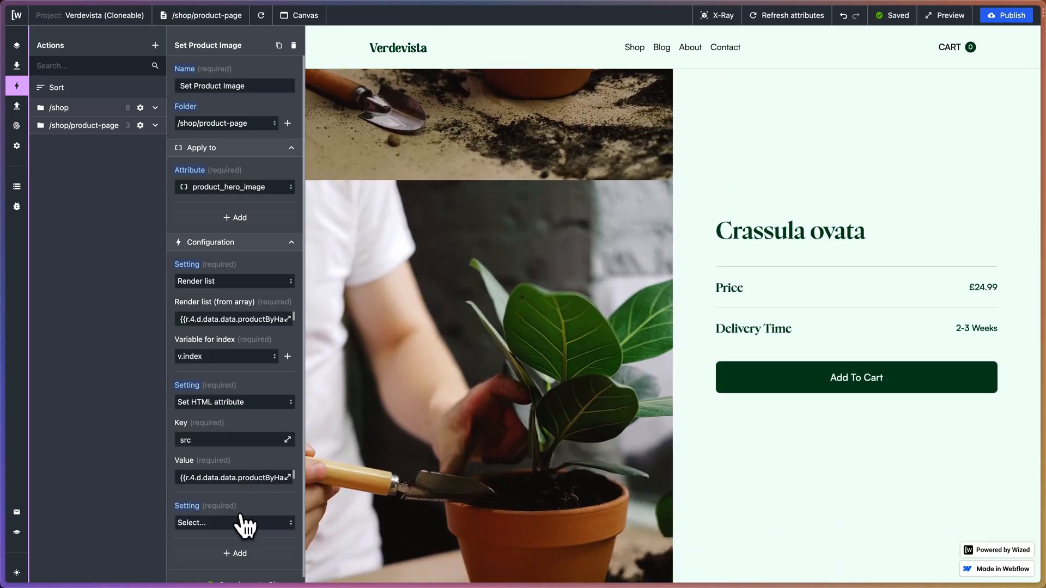
click(218, 522)
scroll(234, 488, down, 3)
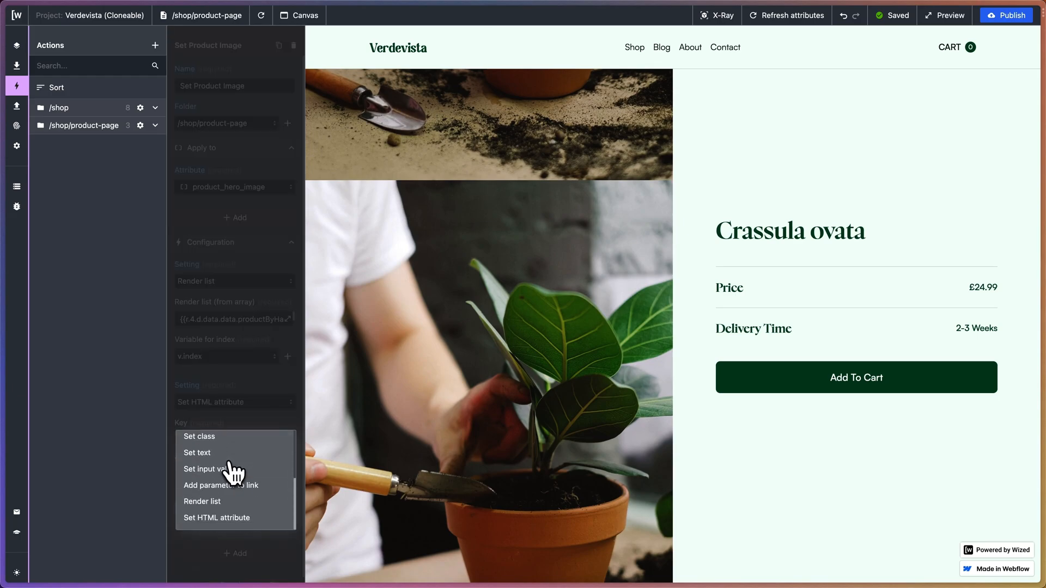
click(231, 517)
scroll(228, 524, down, 1)
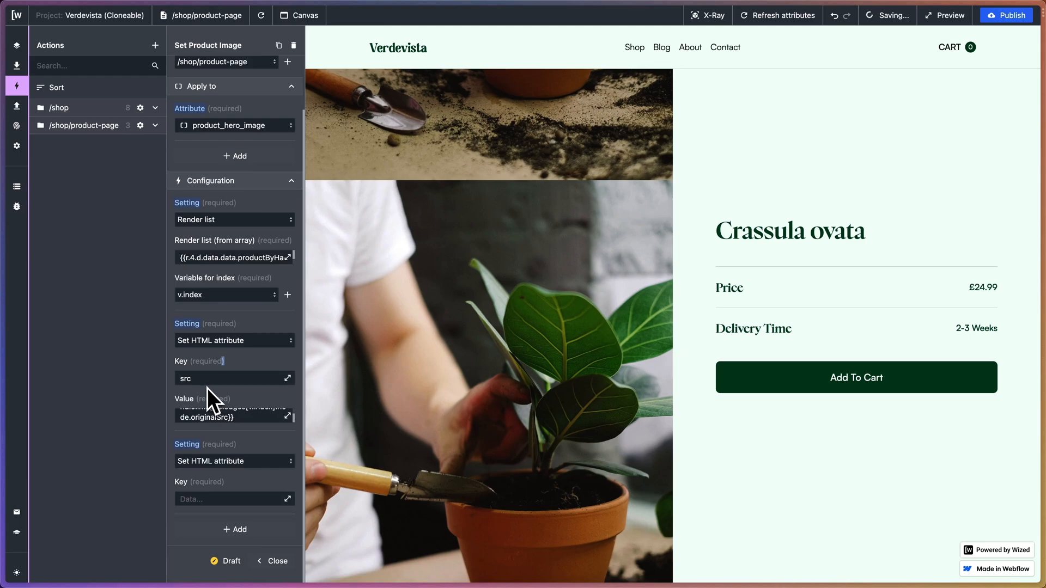
click(200, 499)
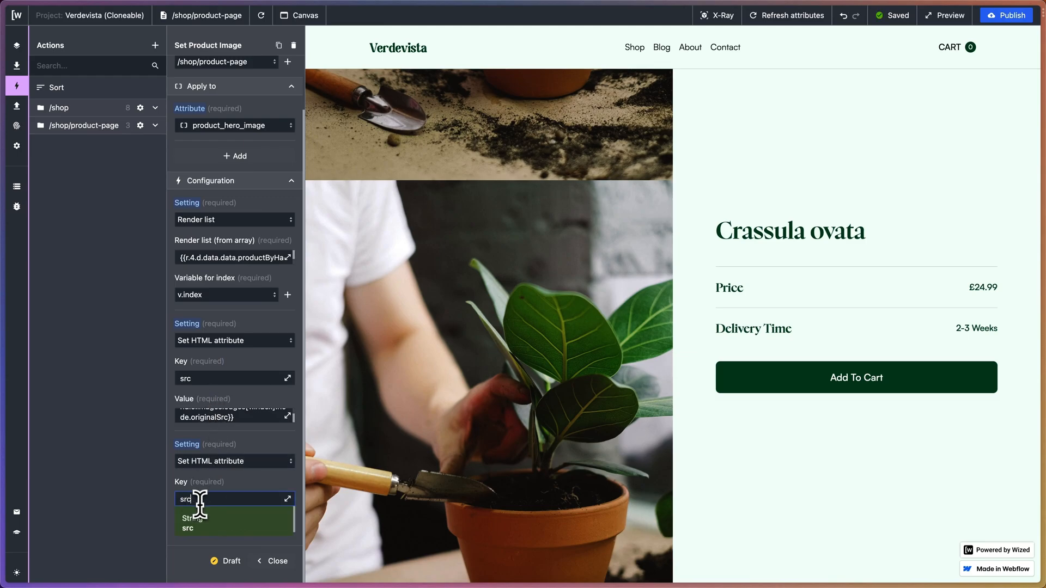
click(250, 478)
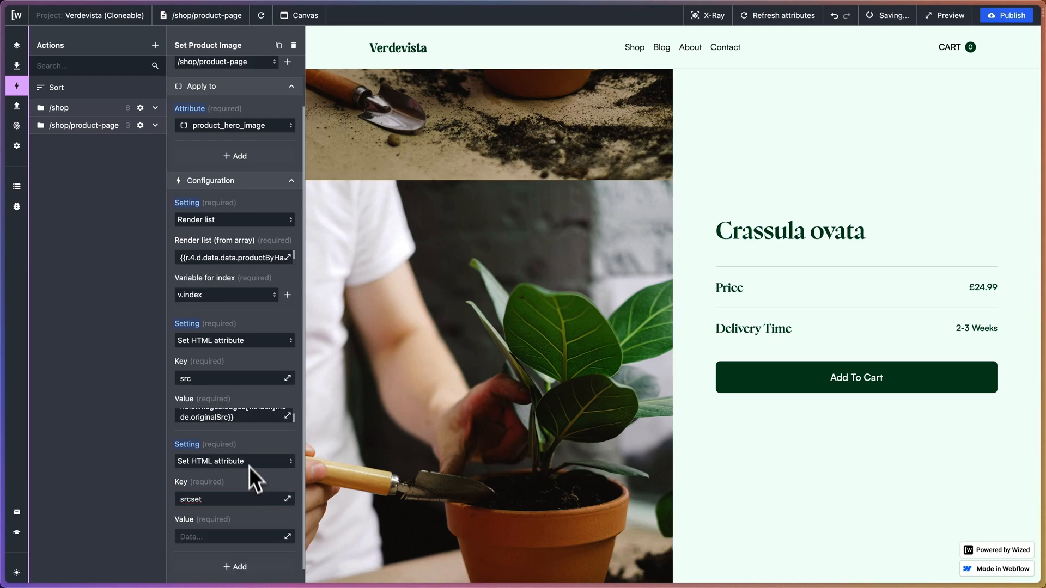
- Copy the src attribute's value, {{r.4.d.data.data.productByHandle.images.edges[v.index].node.originalSrc}}, into the srcset attribute's value
click(235, 418)
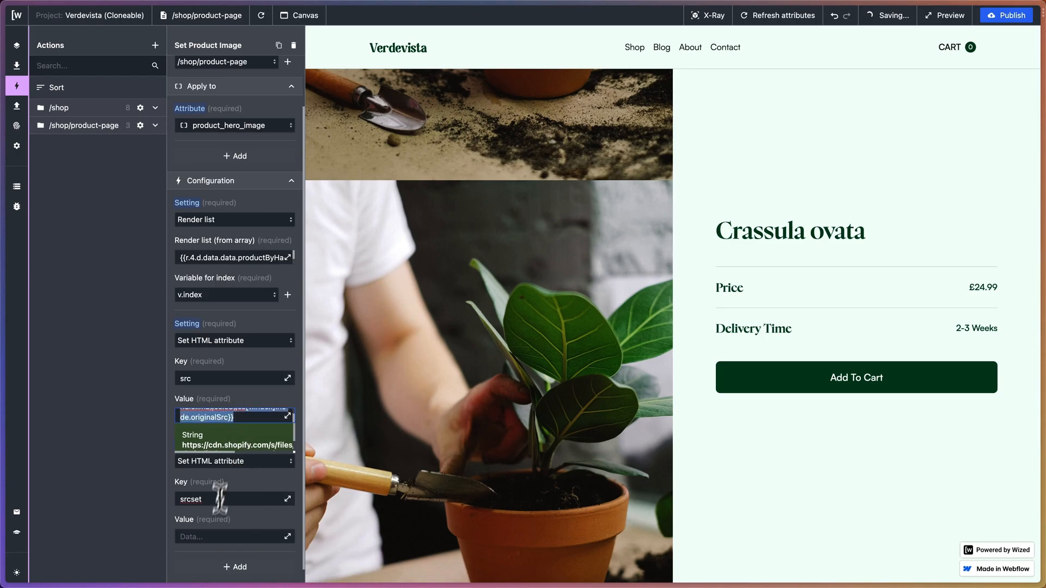
click(205, 535)
text({{r.4.d.data.data.productByHandle.images.edges[v.index].node.originalSrc}})
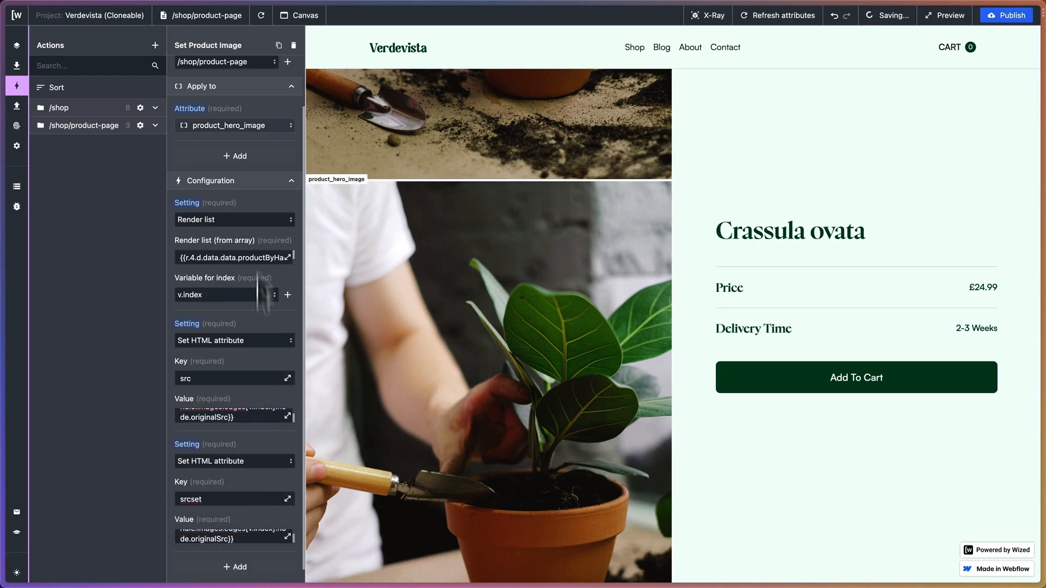
- Reload the page preview and look through the full list of rendered product hero images
click(261, 16)
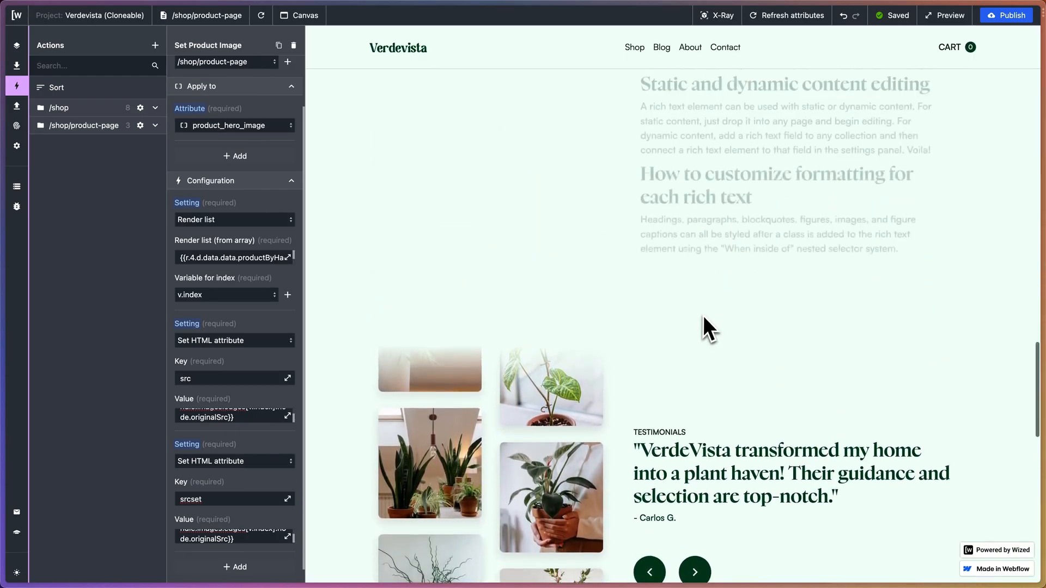
scroll(702, 315, up, 10)
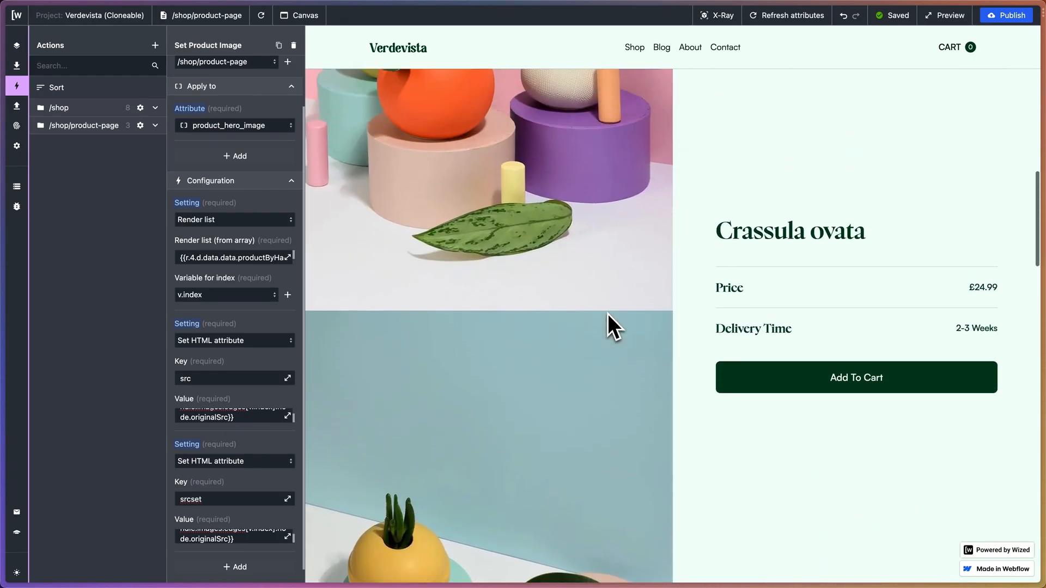
scroll(607, 314, up, 10)
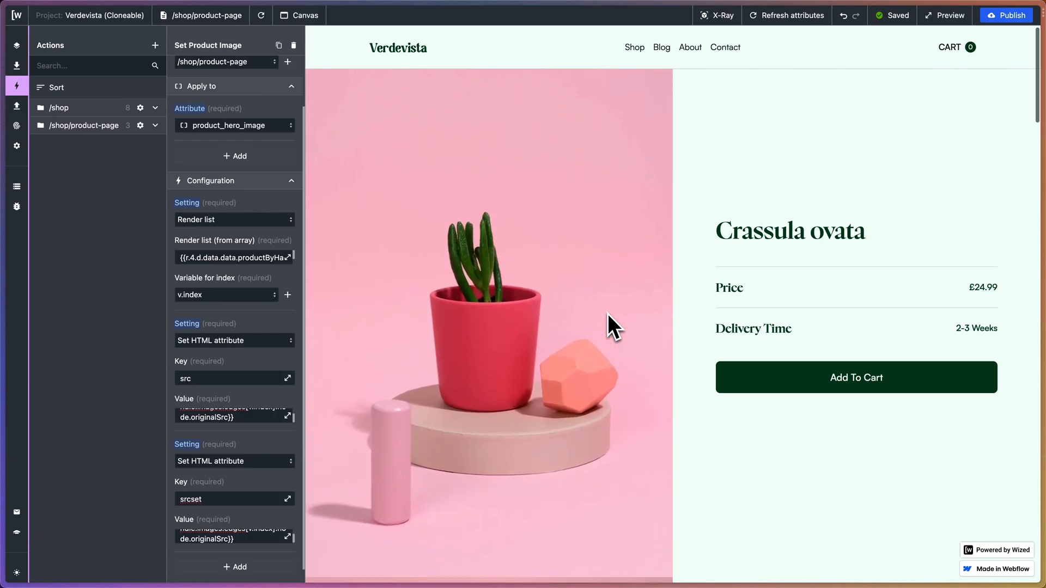
scroll(607, 314, down, 10)
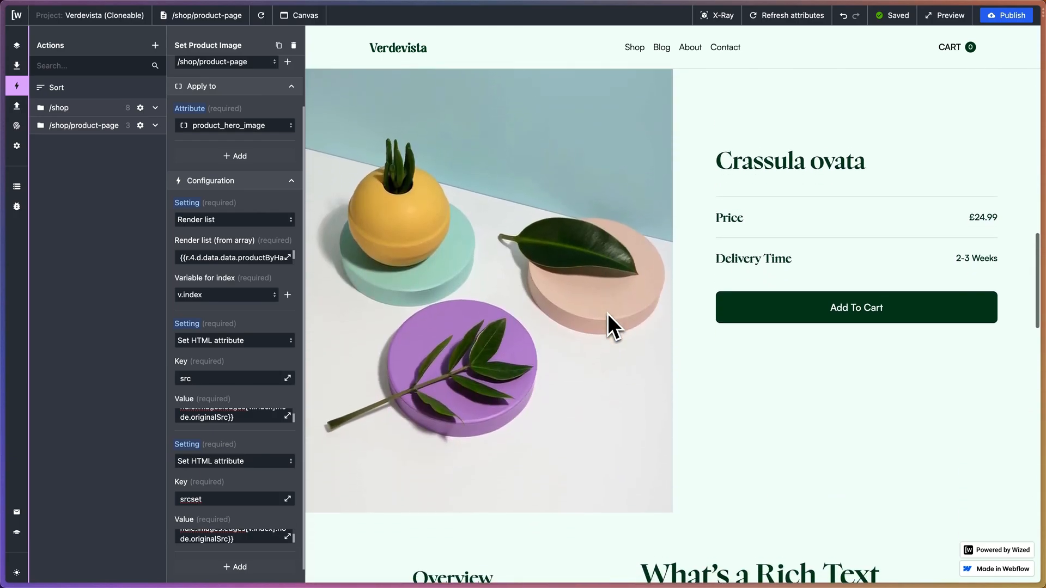
scroll(607, 314, up, 10)
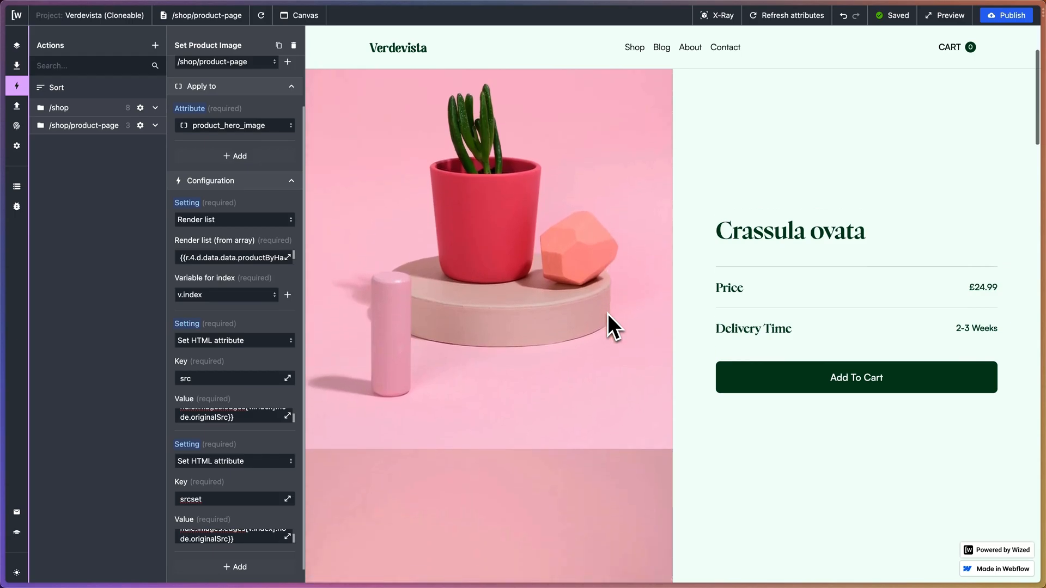
scroll(607, 314, down, 5)
scroll(607, 314, up, 6)
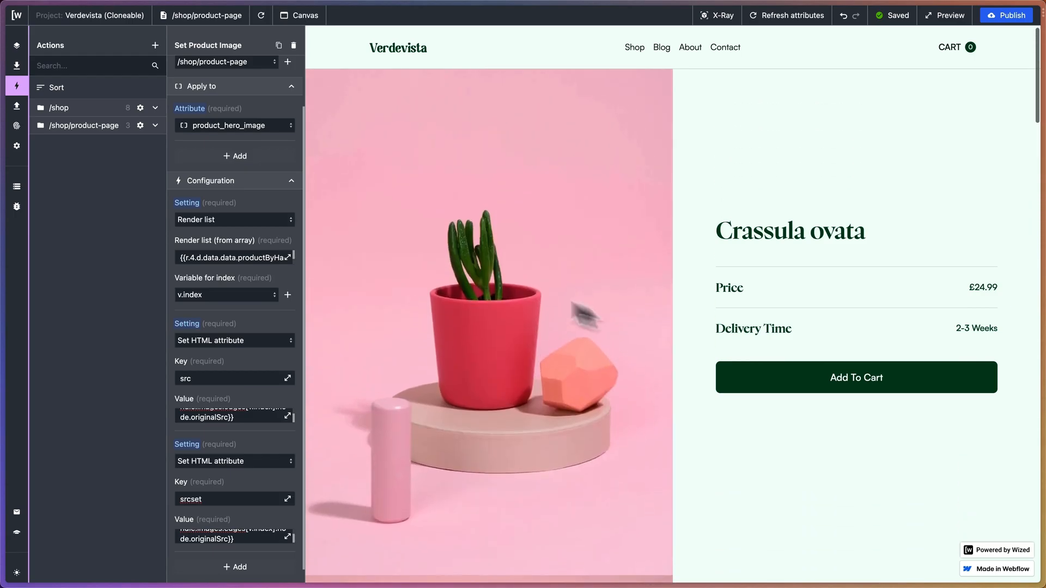
scroll(256, 212, up, 2)
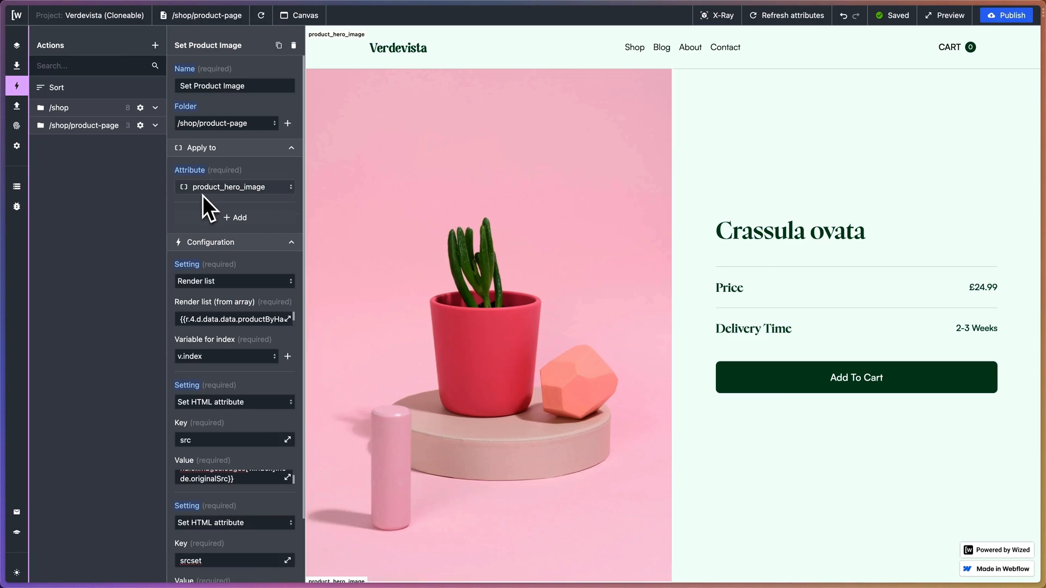
- Duplicate the Set Product Image action and rename the copy Render Product Image Slide
click(278, 48)
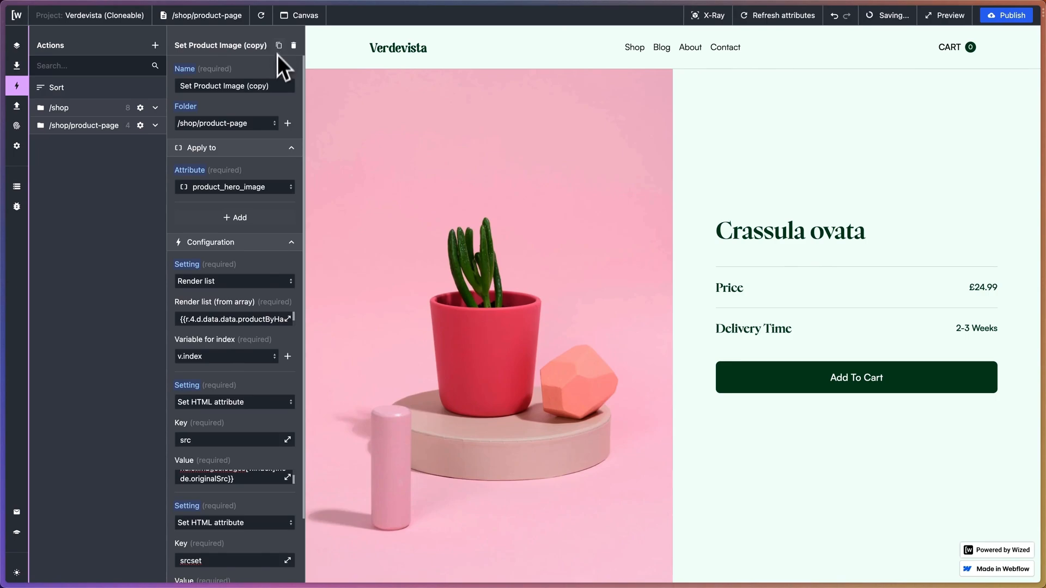
triple_click(230, 87)
text(Render)
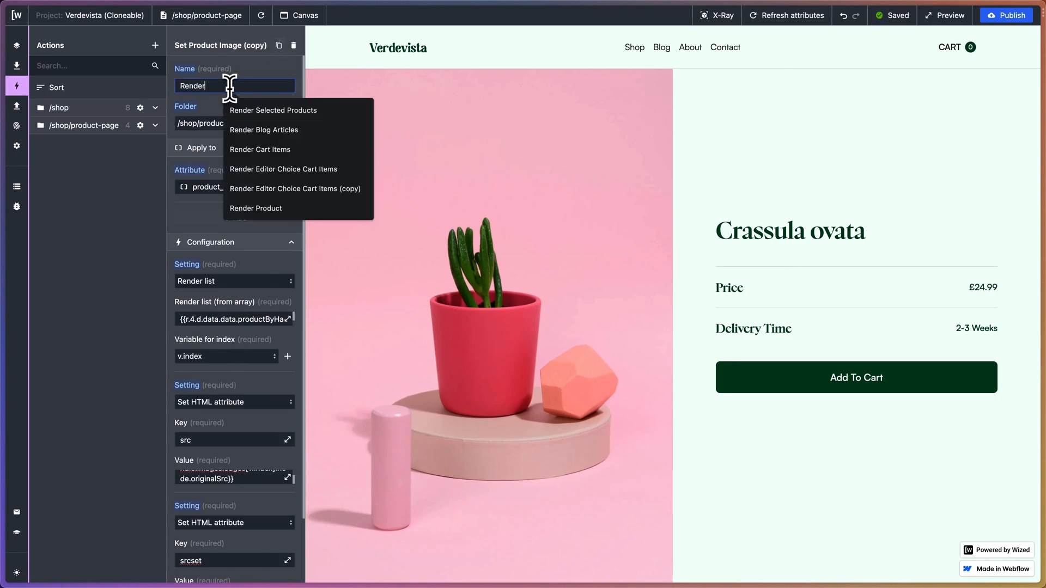
text( Produ)
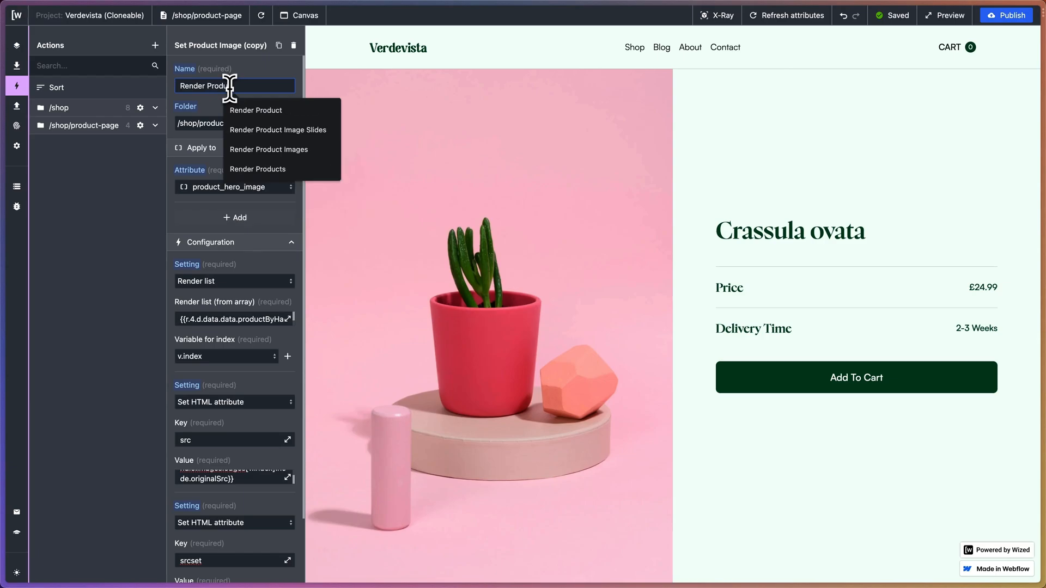
text(ct Image Slide)
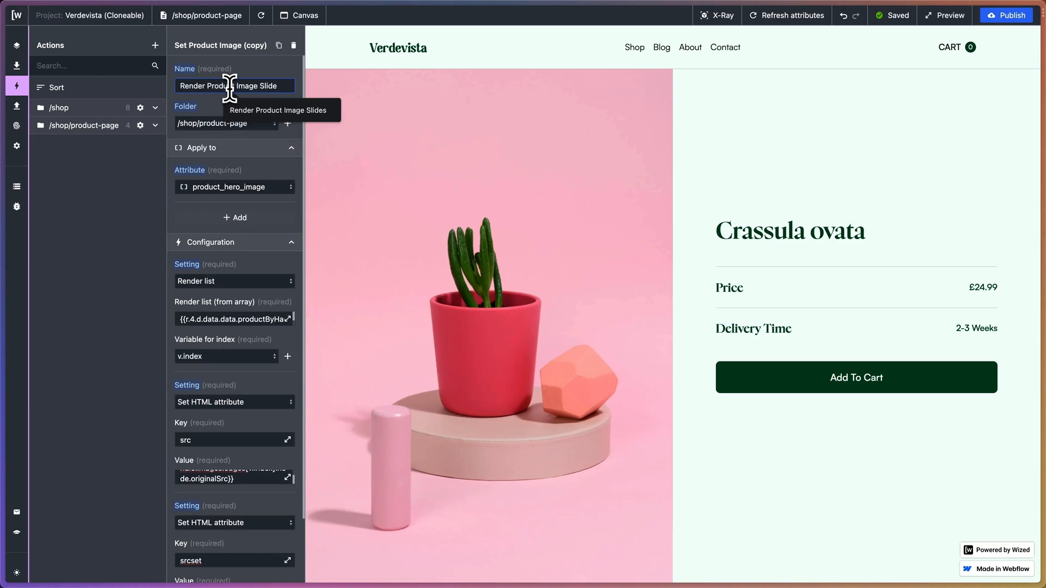
click(207, 105)
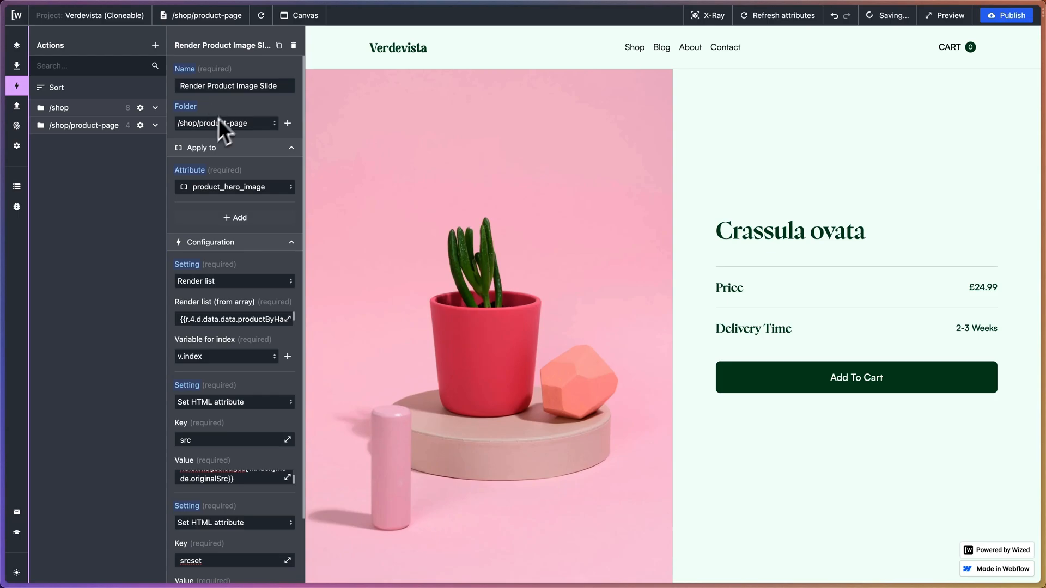
- Switch to the Webflow project, show the product page at the tablet breakpoint and select the hero slider image
mouse_move(5, 131)
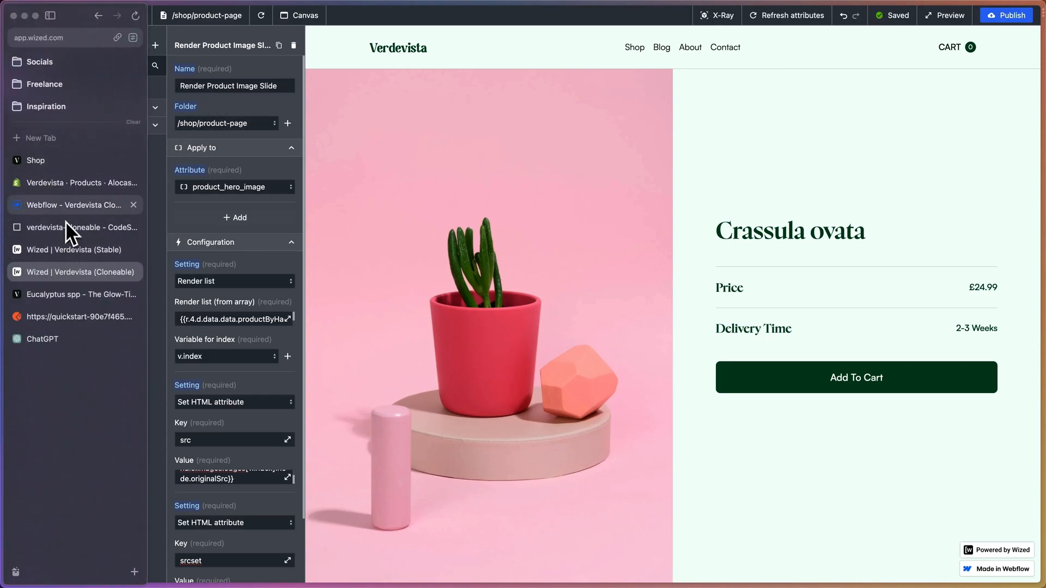
click(66, 206)
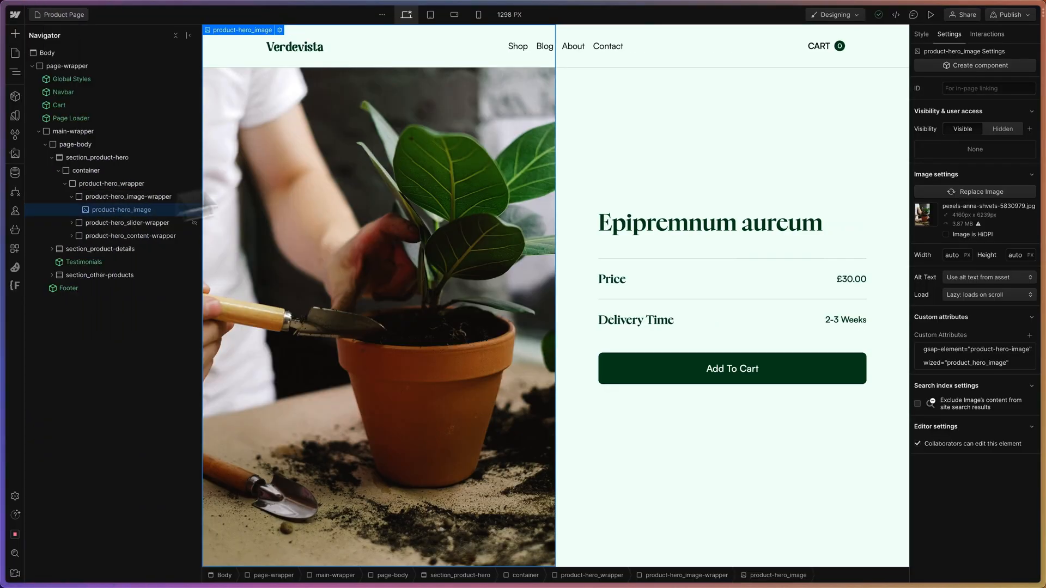
click(429, 17)
click(487, 191)
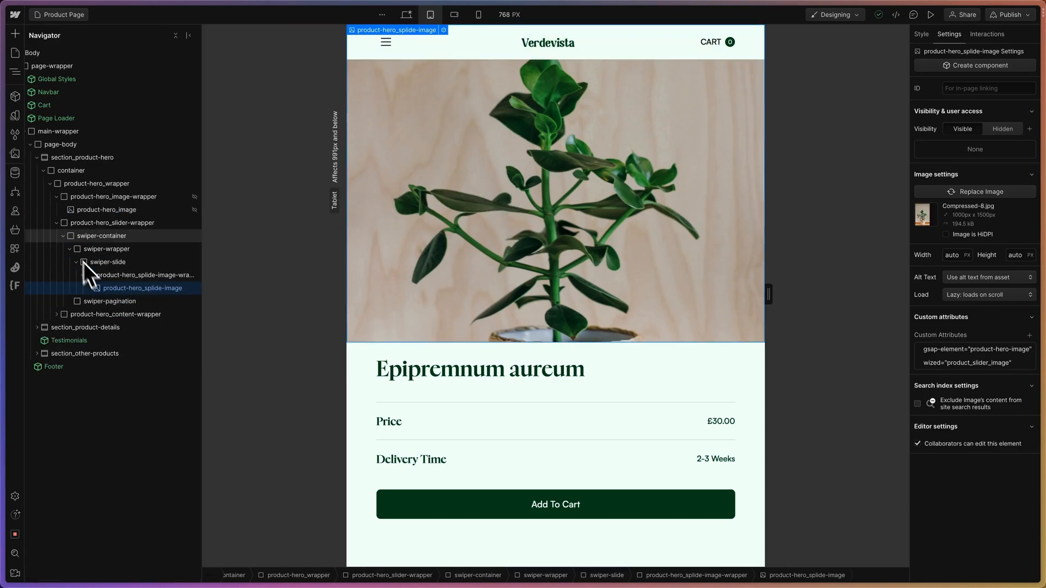
- Examine the slider's nested structure and the custom attributes of its swiper-wrapper and swiper-slide elements
click(64, 240)
click(63, 238)
click(106, 237)
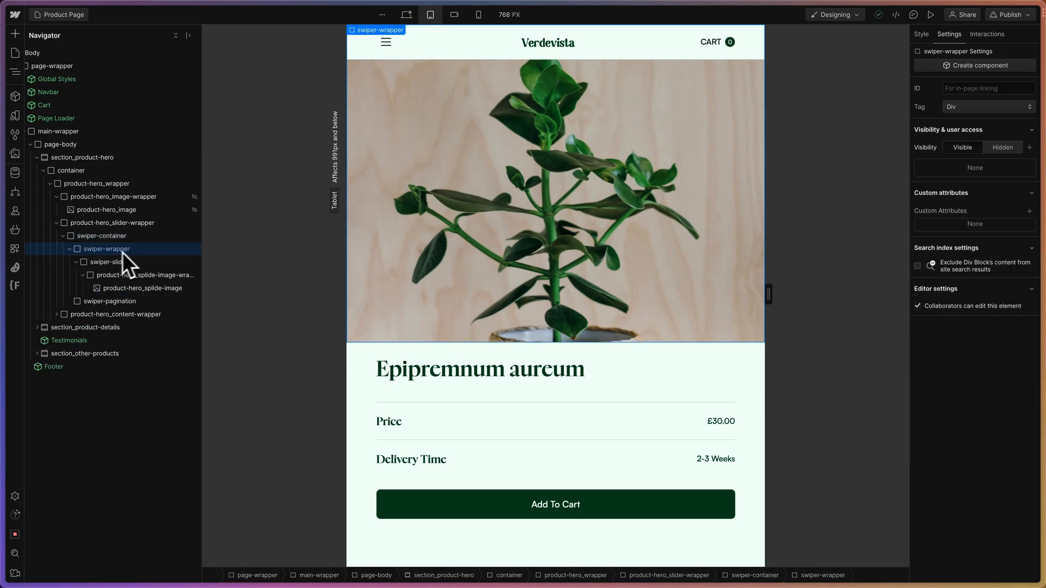
click(143, 264)
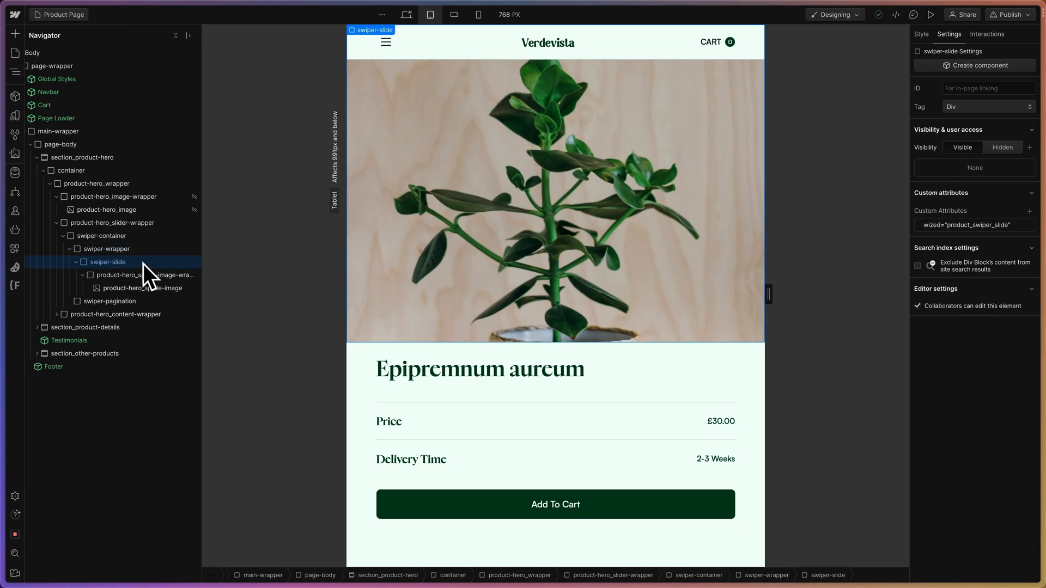
click(75, 267)
click(75, 266)
click(76, 261)
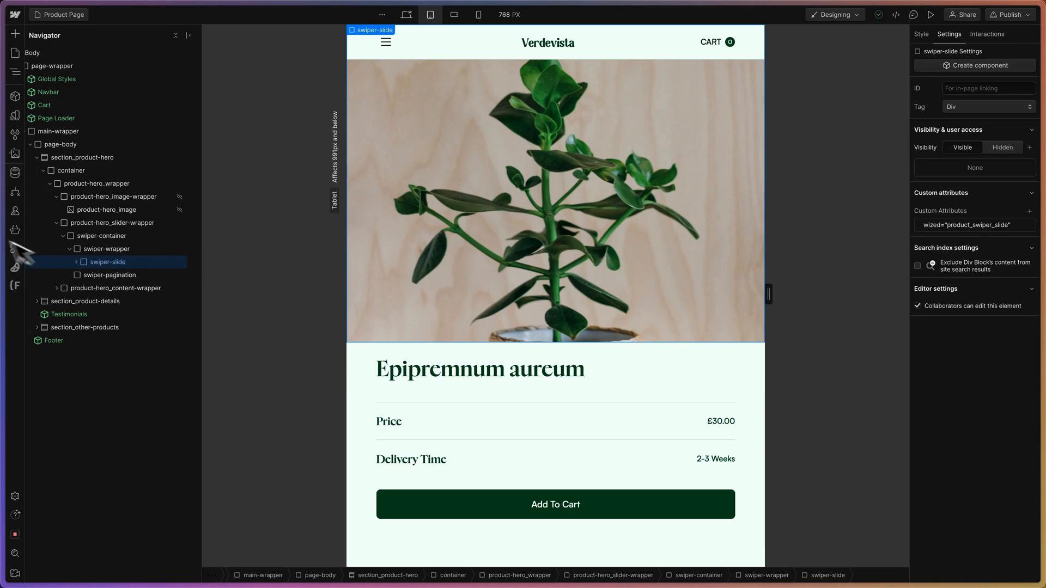
- Switch to the Wized Verdevista (Cloneable) project and apply the Render Product Image Slide action to the product_swiper_slide attribute
mouse_move(2, 250)
click(58, 282)
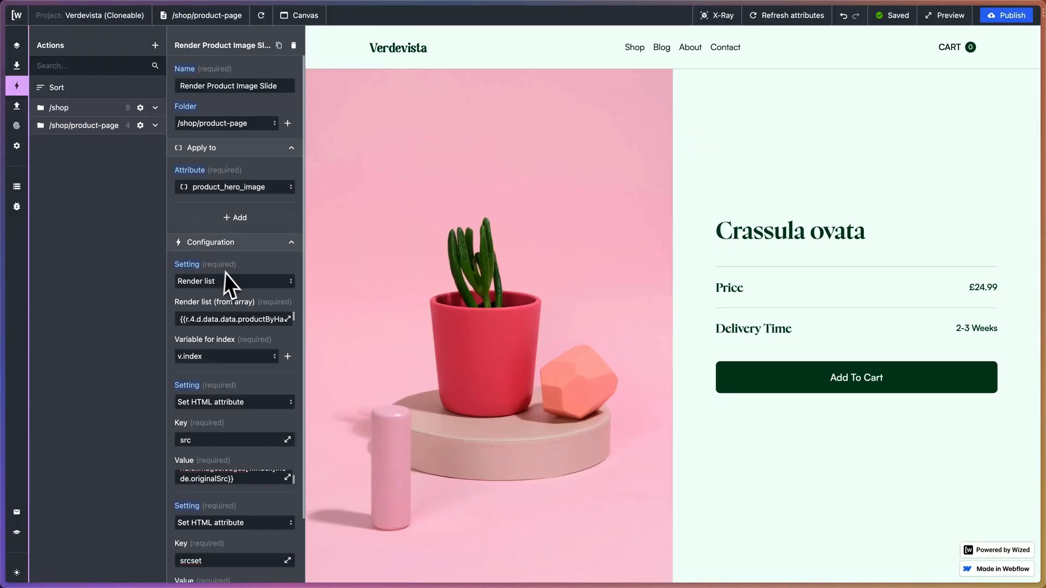
click(232, 192)
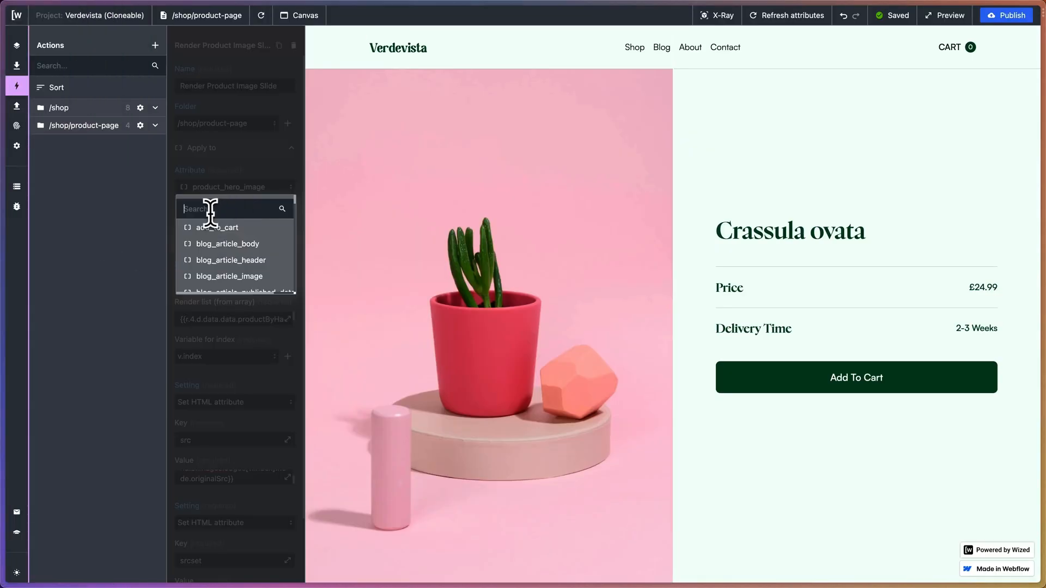
text(product-)
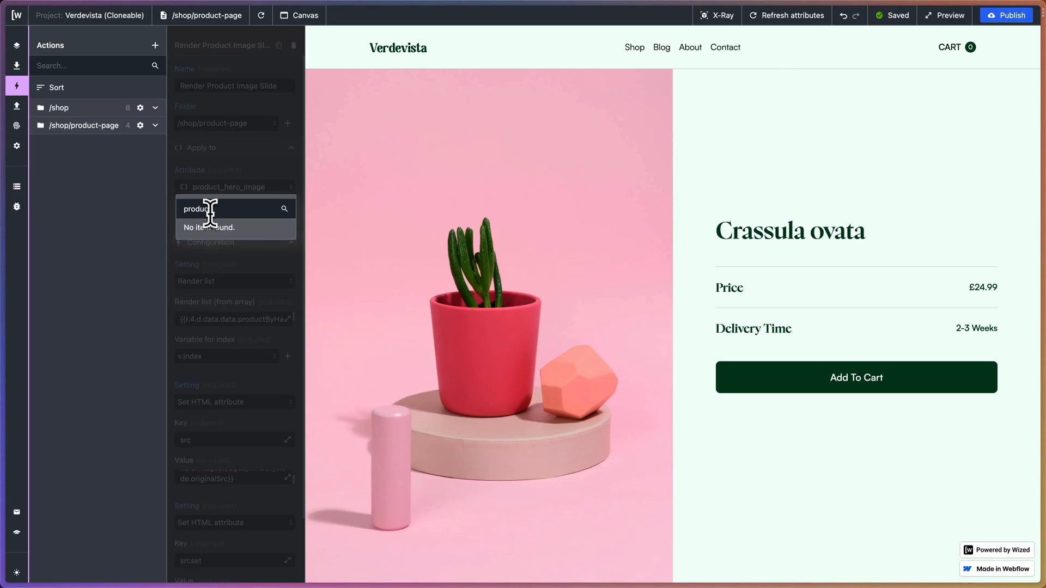
key(BackSpace)
text(swi)
click(226, 229)
- Check the action's render list array expression, and remove both Set HTML attribute settings (src and srcset)
scroll(228, 264, down, 2)
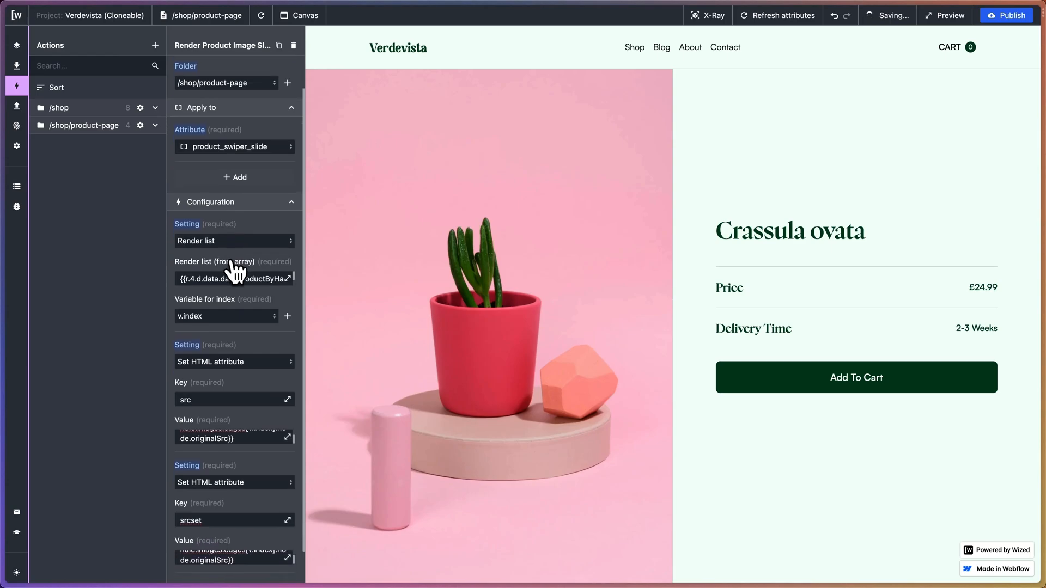
click(288, 273)
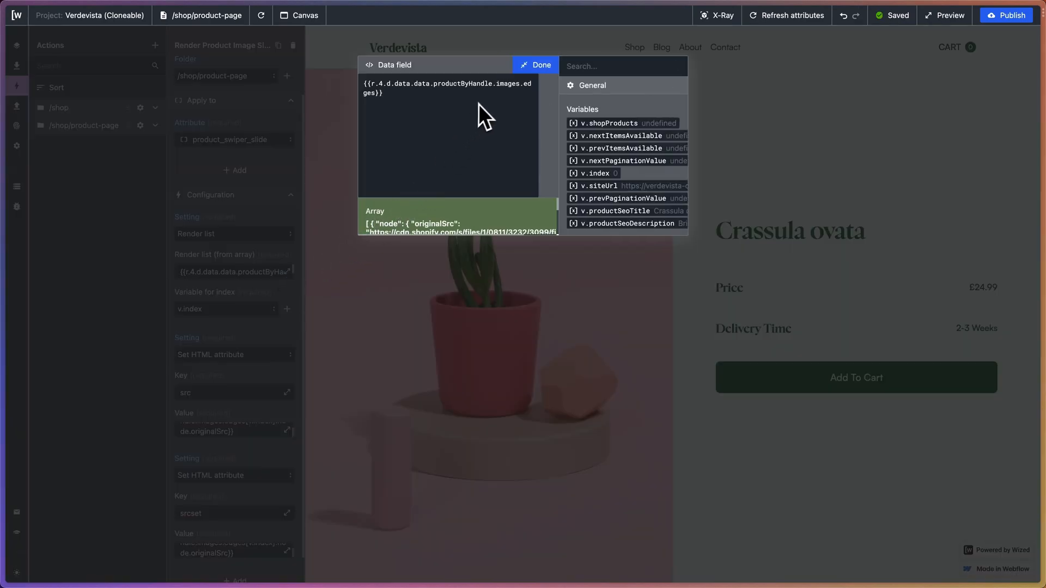
click(535, 71)
click(203, 353)
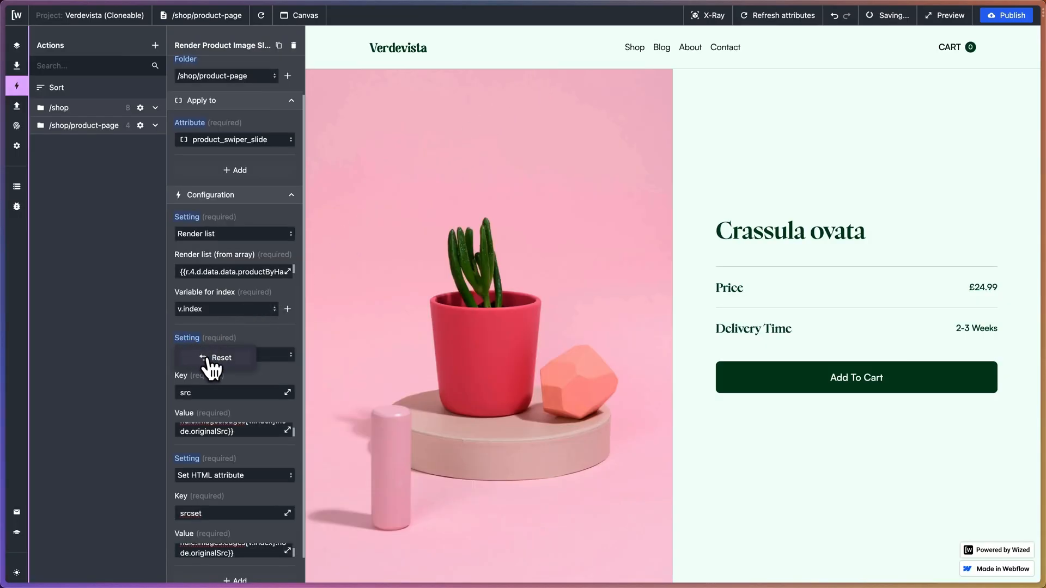
click(207, 358)
click(200, 402)
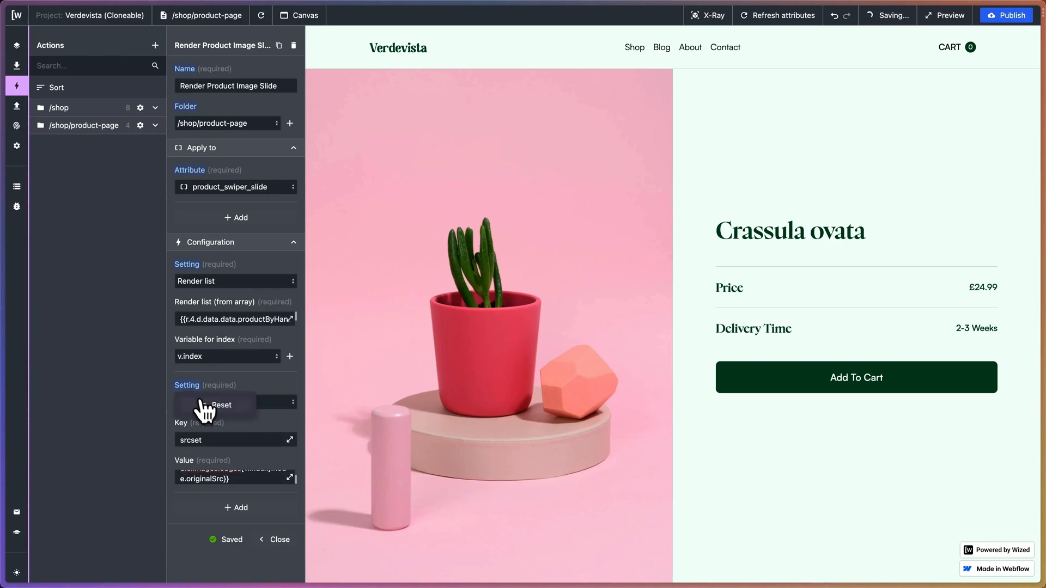
click(206, 405)
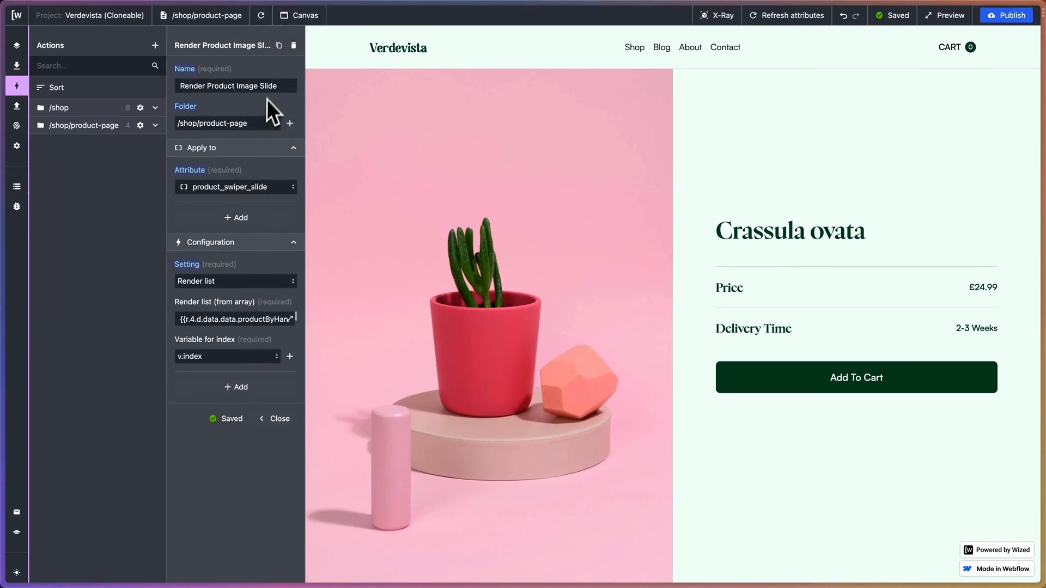
- Duplicate the Render Product Image Slide action and rename the copy "Product Image For Slides"
click(279, 48)
drag(257, 86, 370, 96)
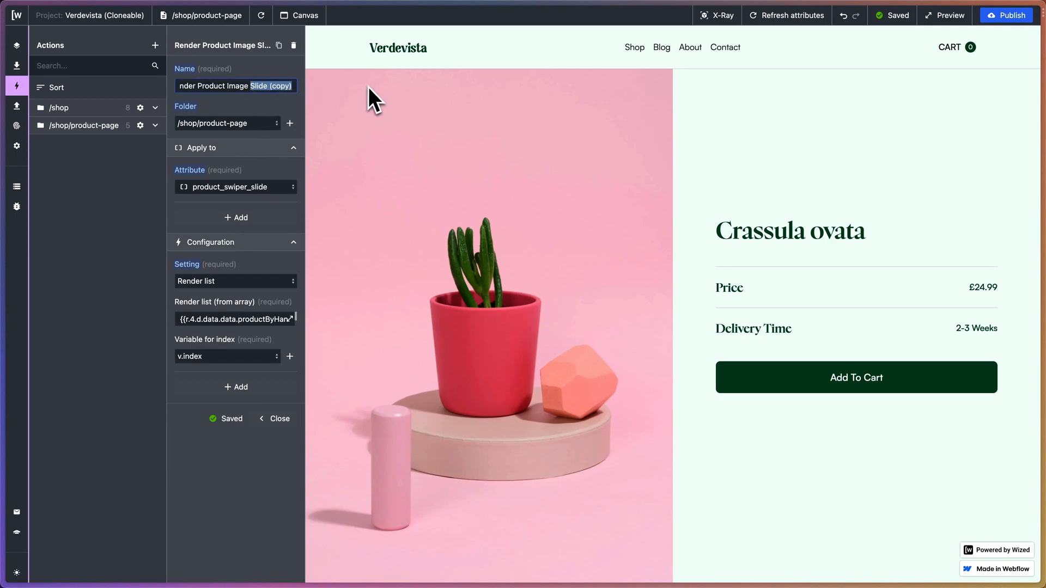
text(For)
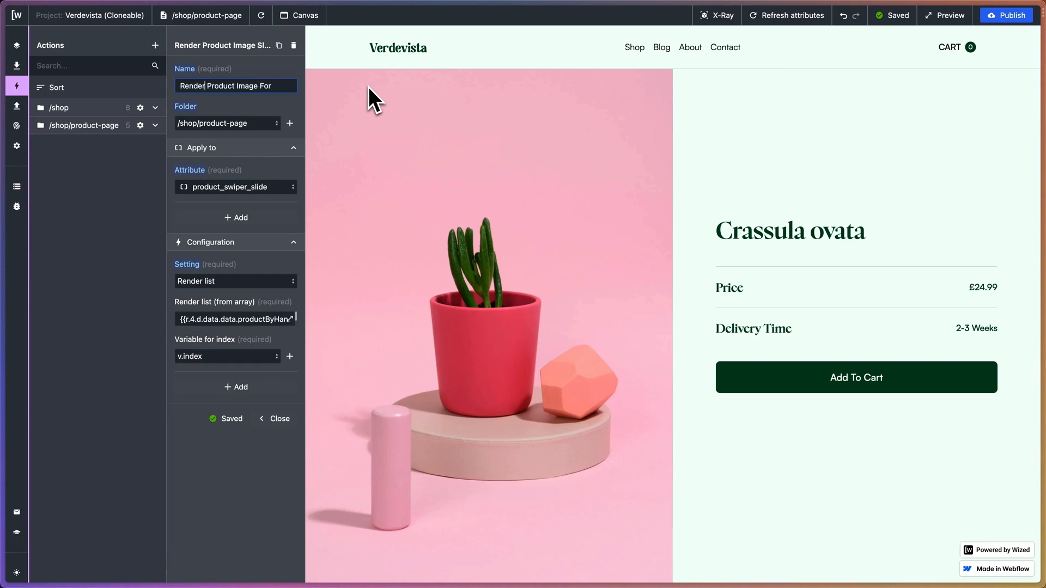
key(alt+BackSpace)
text(Slides)
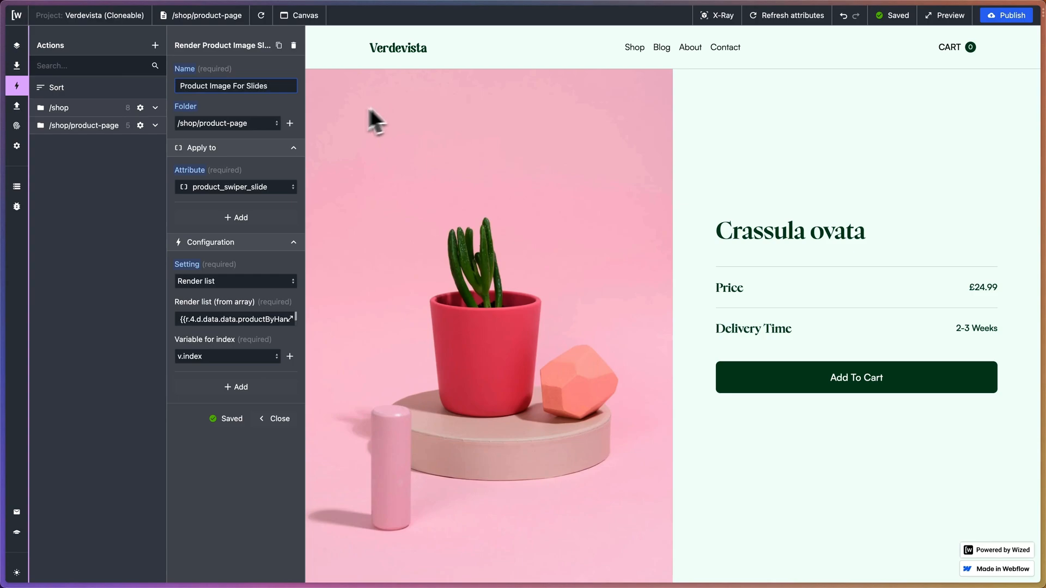
- Switch to the Webflow project and look up the wized attribute of the product-hero_splide-image element inside swiper-slide
mouse_move(3, 169)
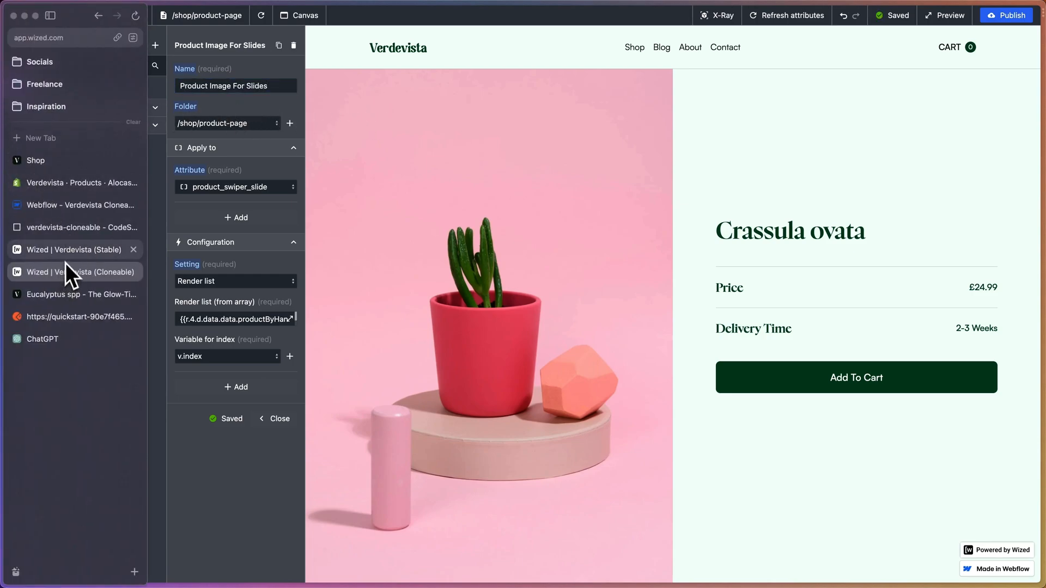
click(77, 212)
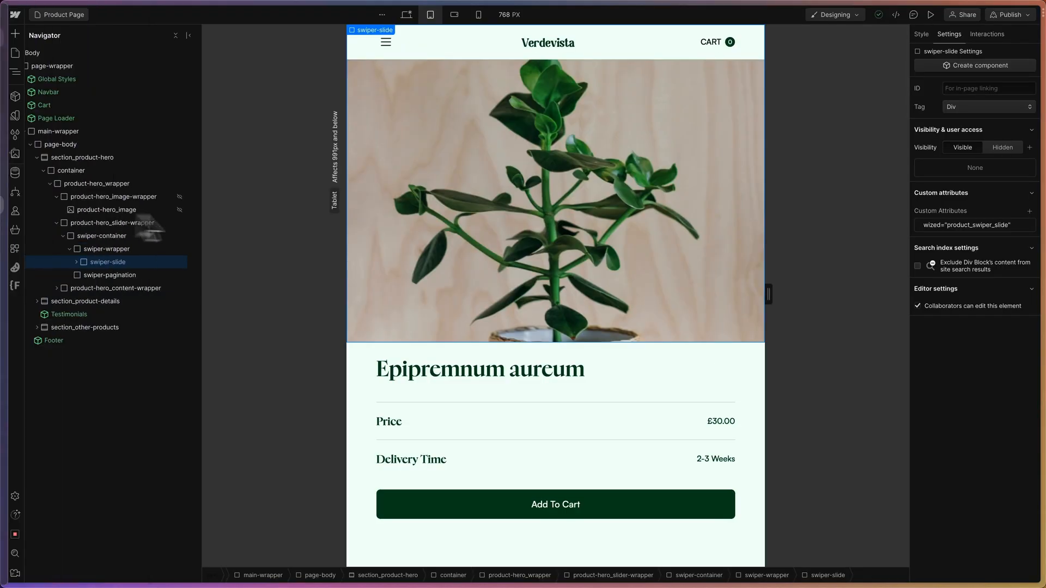
click(77, 263)
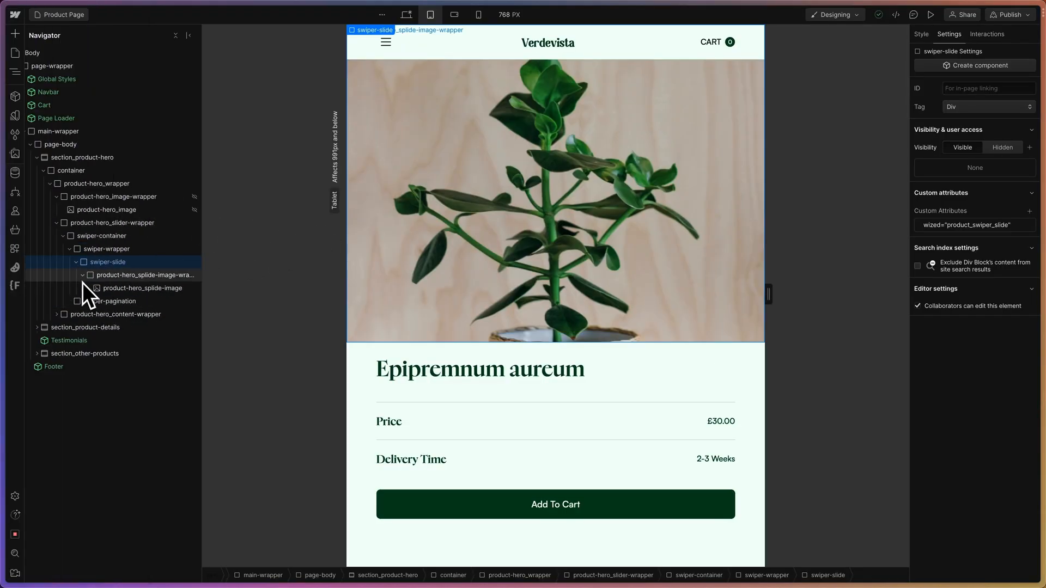
click(112, 299)
click(112, 293)
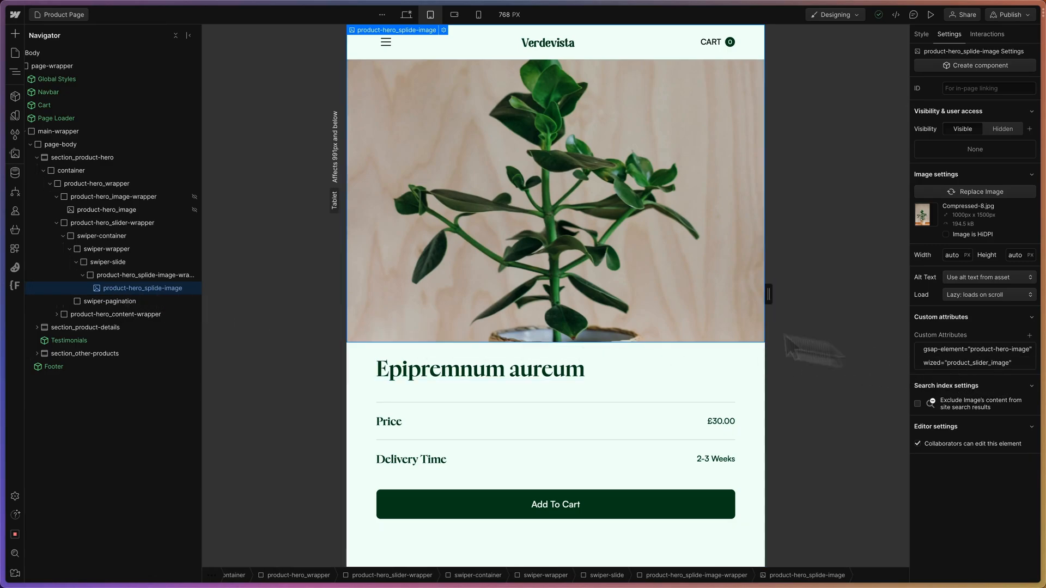
- Return to the Wized Verdevista (Cloneable) project and apply the Product Image For Slides action to the product_slider_image attribute
mouse_move(15, 179)
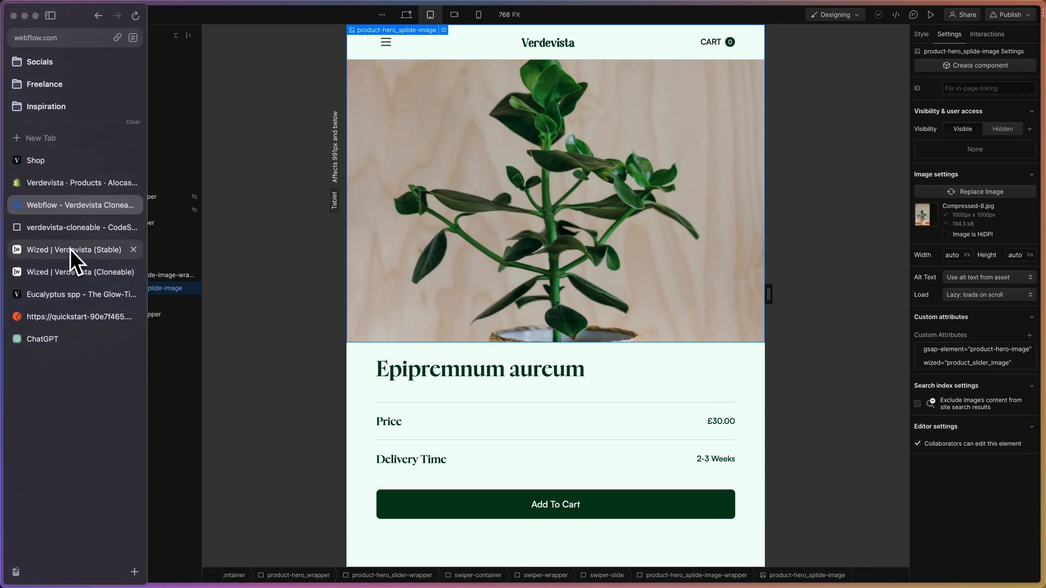
click(68, 272)
click(273, 215)
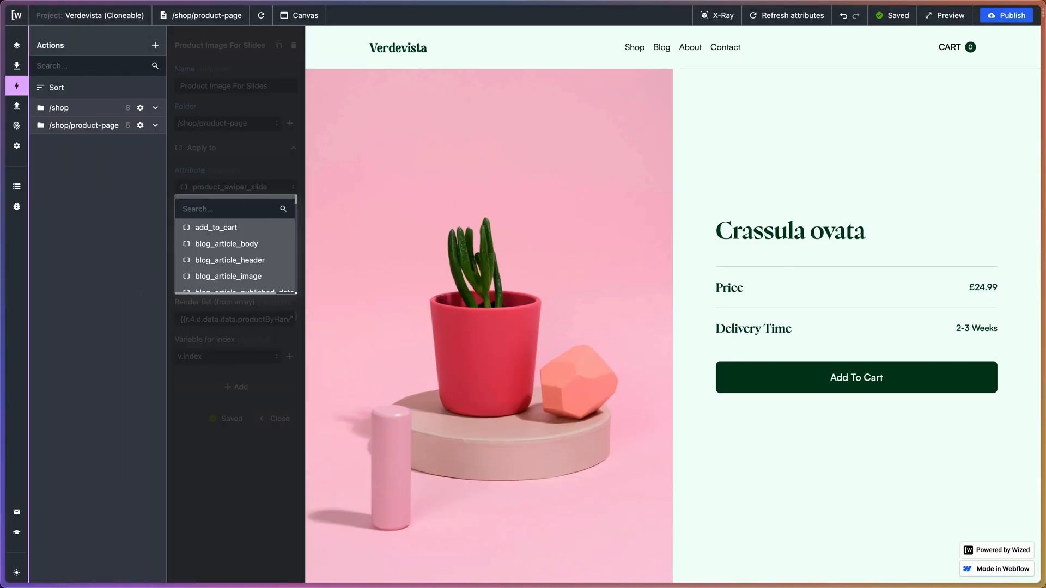
text(produc)
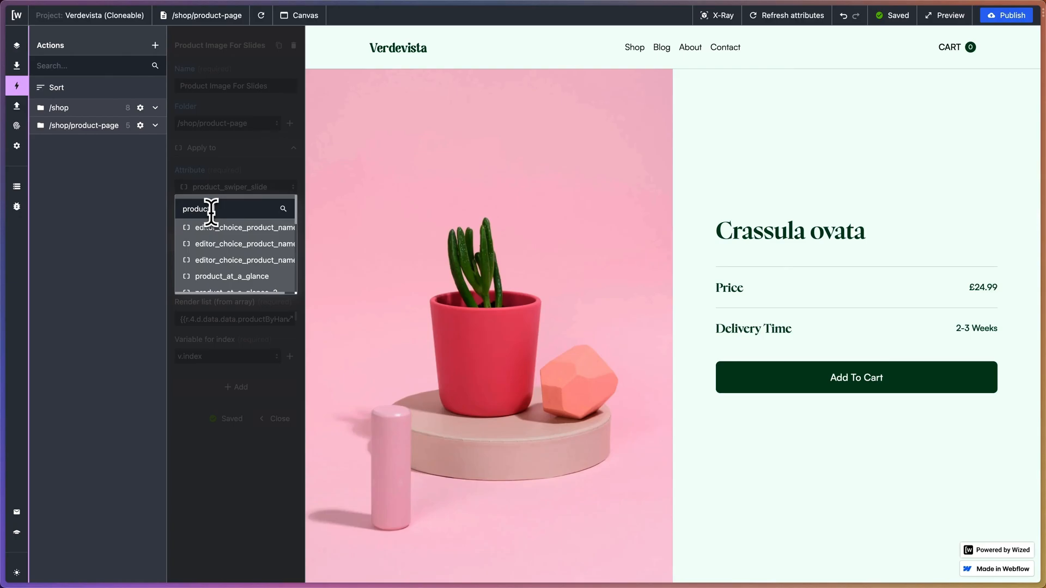
text(t_slider)
click(218, 228)
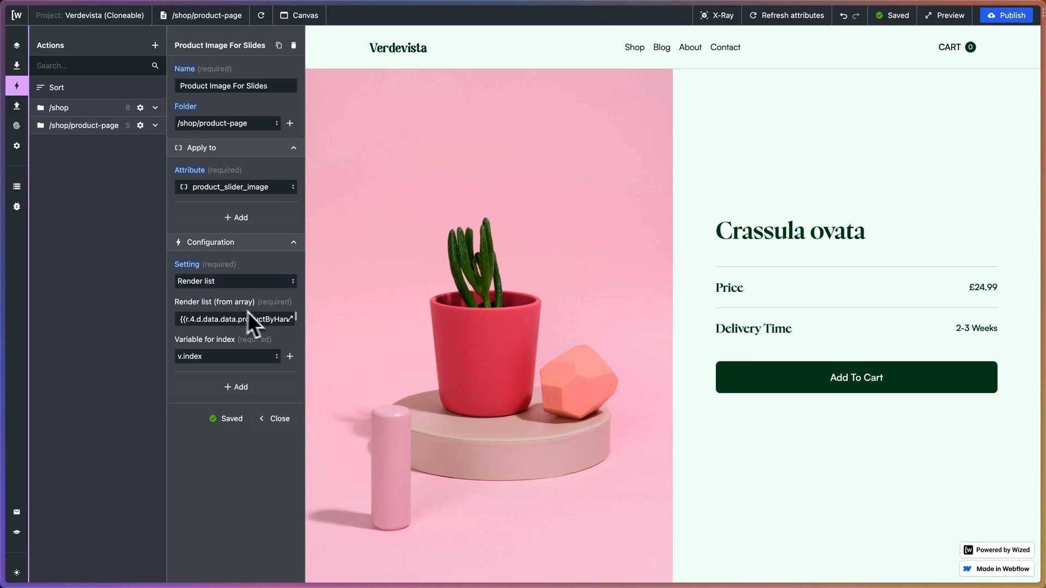
- Change the action's Render list setting to Set HTML attribute with the key src
click(283, 281)
scroll(245, 344, down, 5)
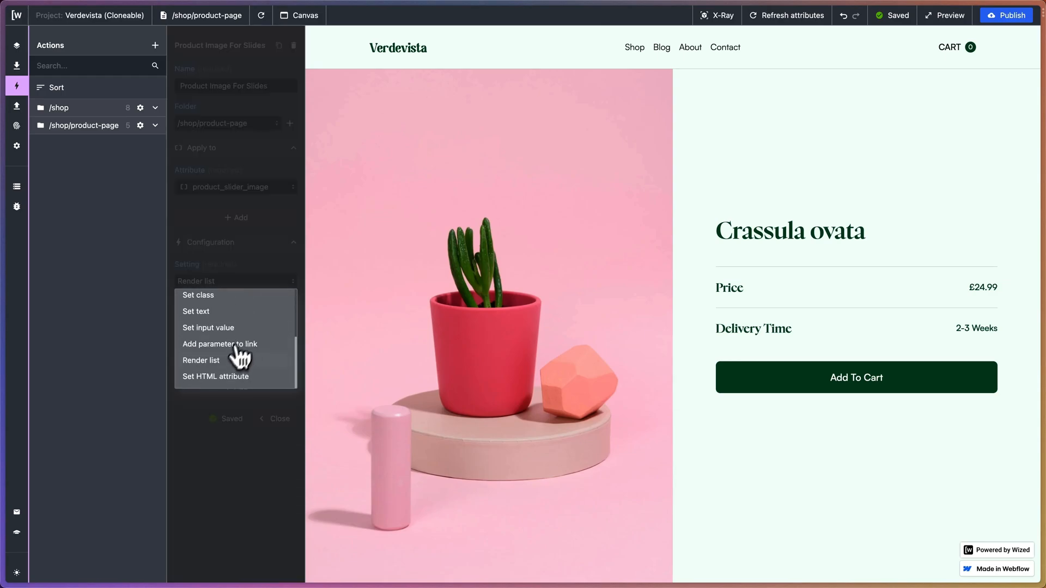
click(221, 375)
click(268, 319)
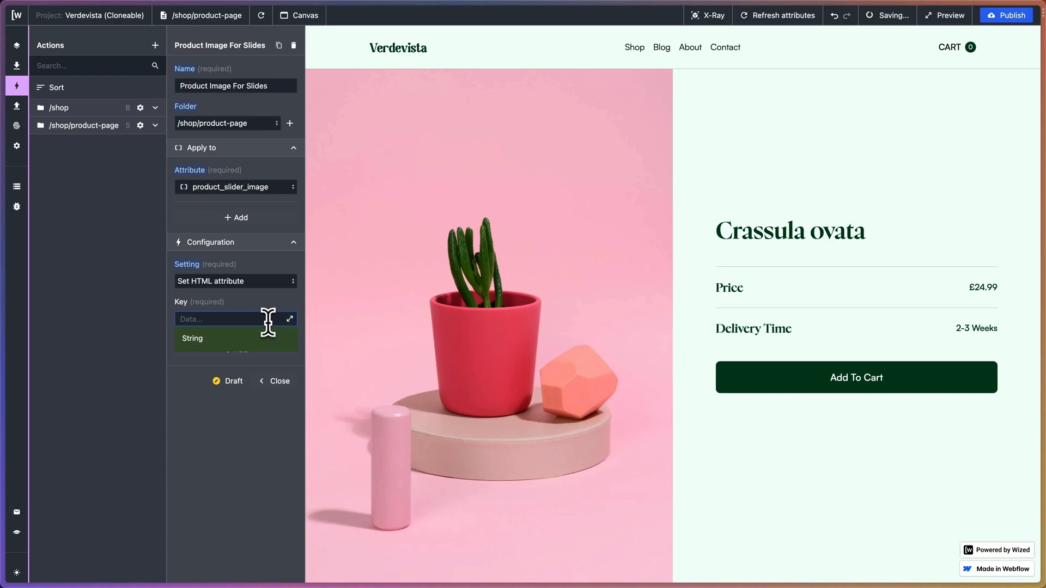
text(src)
key(Return)
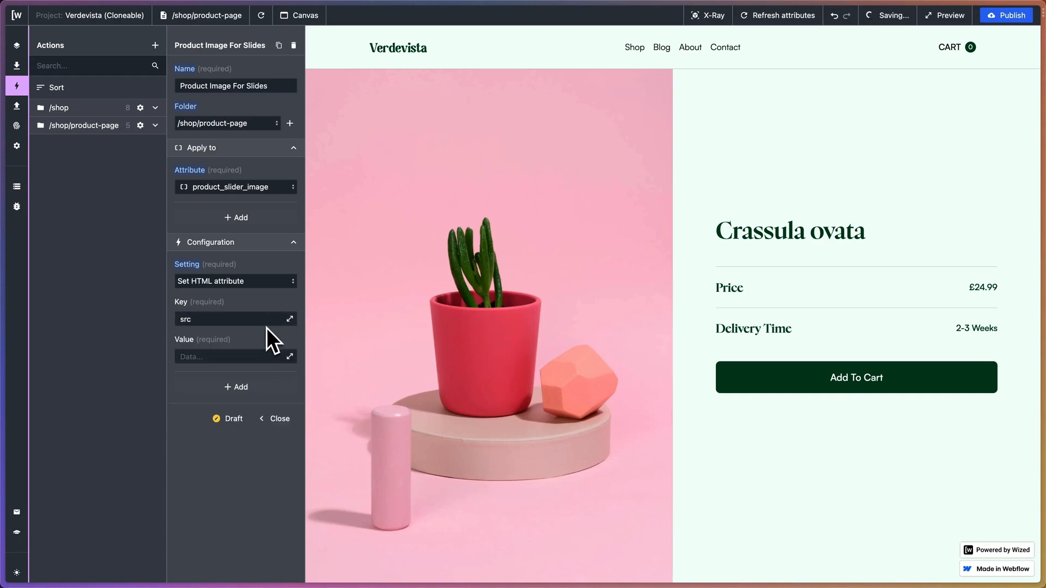
- Copy the src value expression from the Set Product Image action and paste it as the src value of Product Image For Slides
click(155, 125)
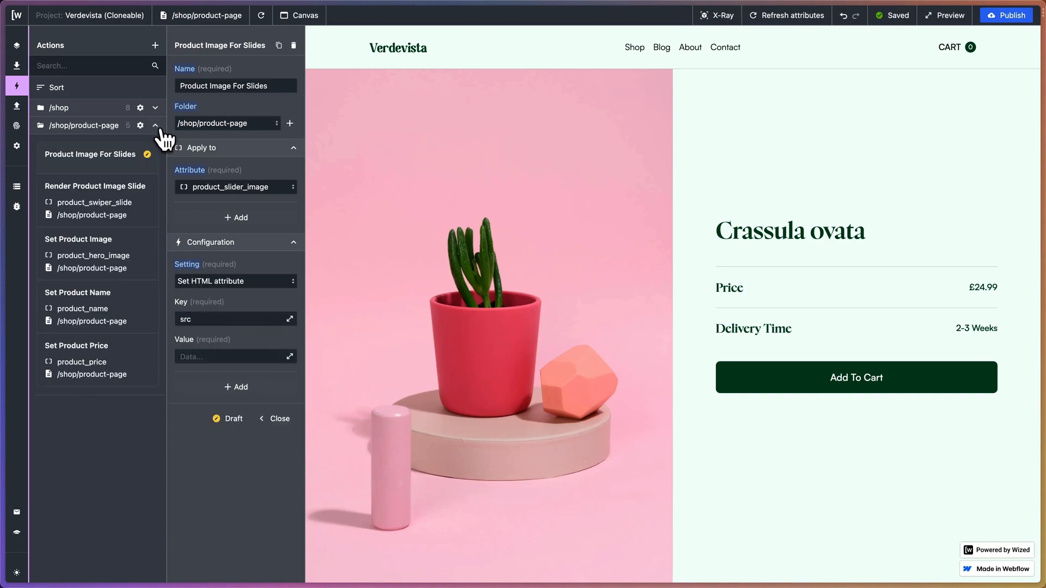
click(145, 252)
click(211, 476)
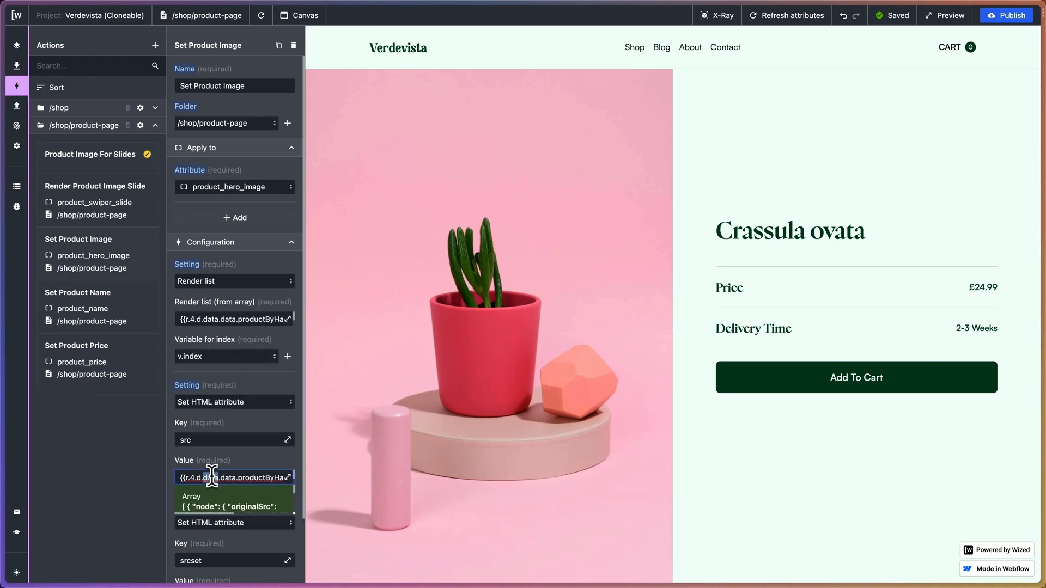
triple_click(212, 476)
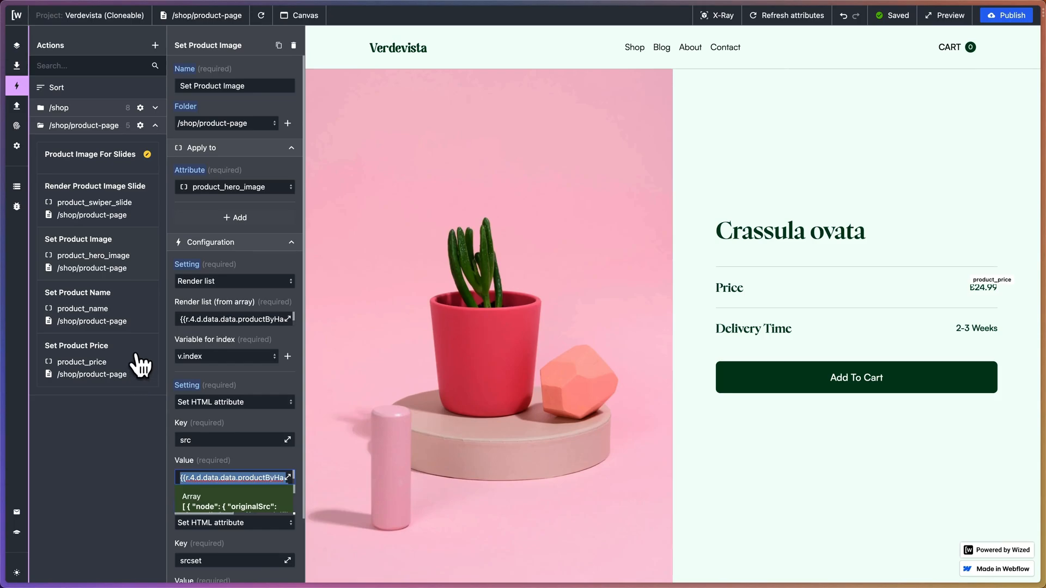
click(137, 262)
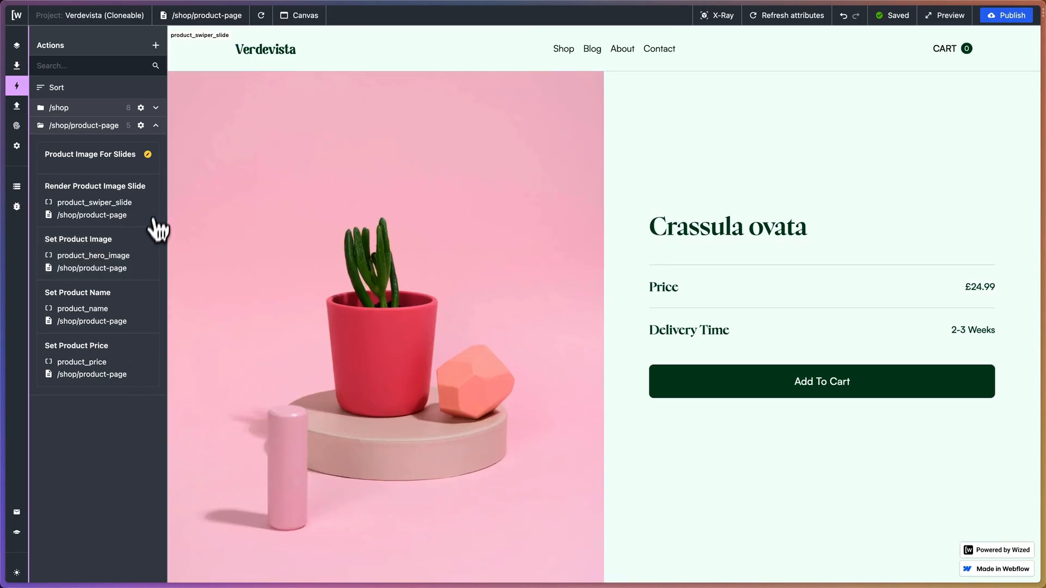
click(109, 160)
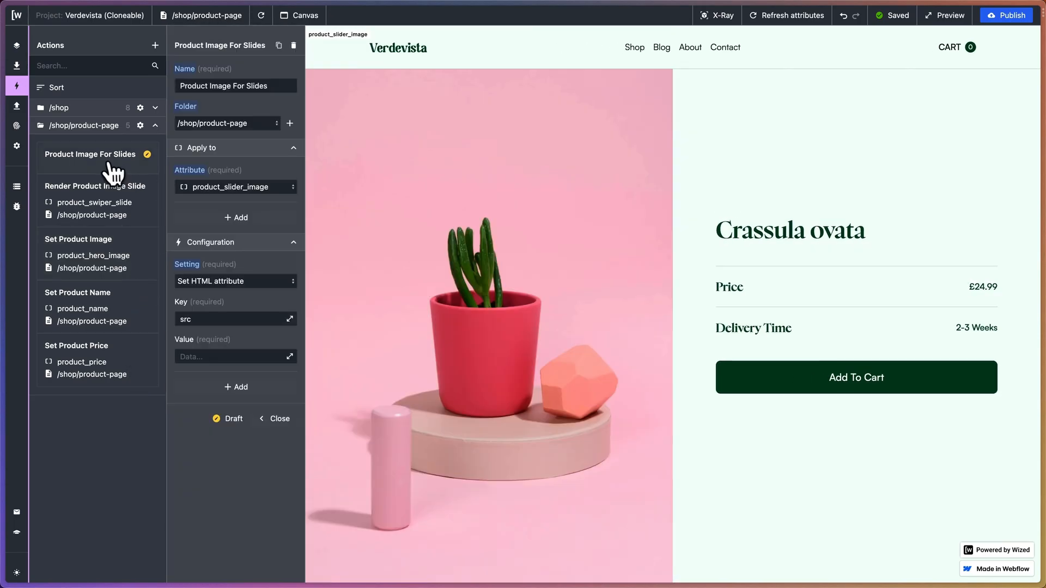
click(264, 355)
key(ctrl+v)
- Add a second Set HTML attribute setting with the key srcset and paste the copied image expression as its value
click(240, 388)
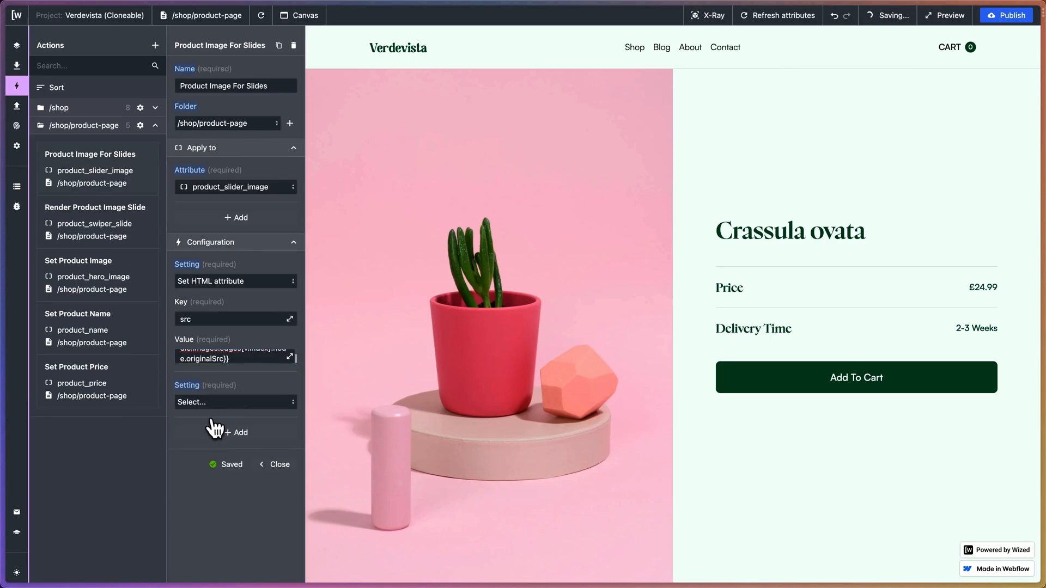
click(215, 401)
scroll(218, 458, down, 3)
click(224, 498)
click(211, 440)
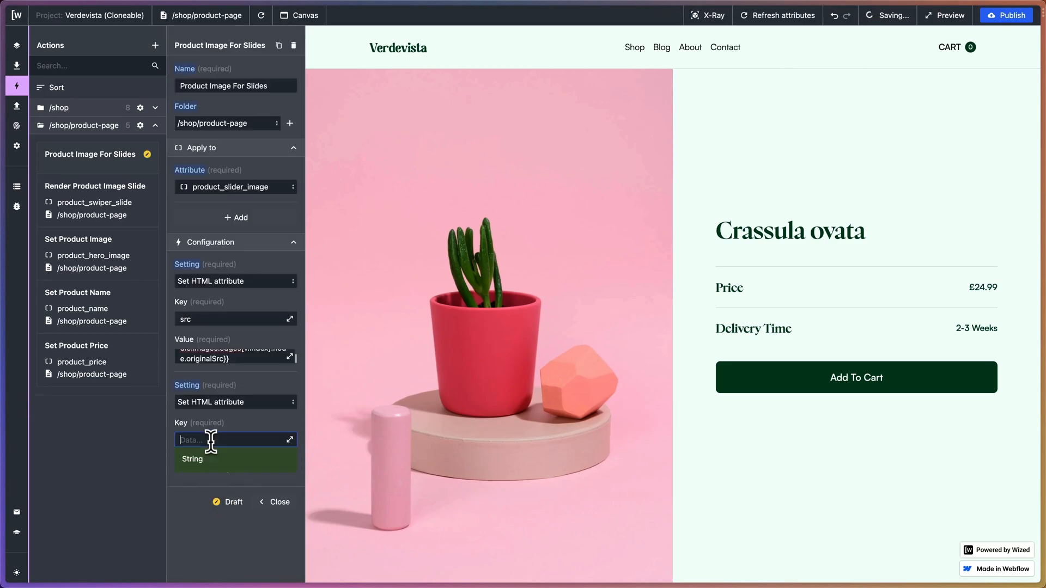
text(srcset)
key(Return)
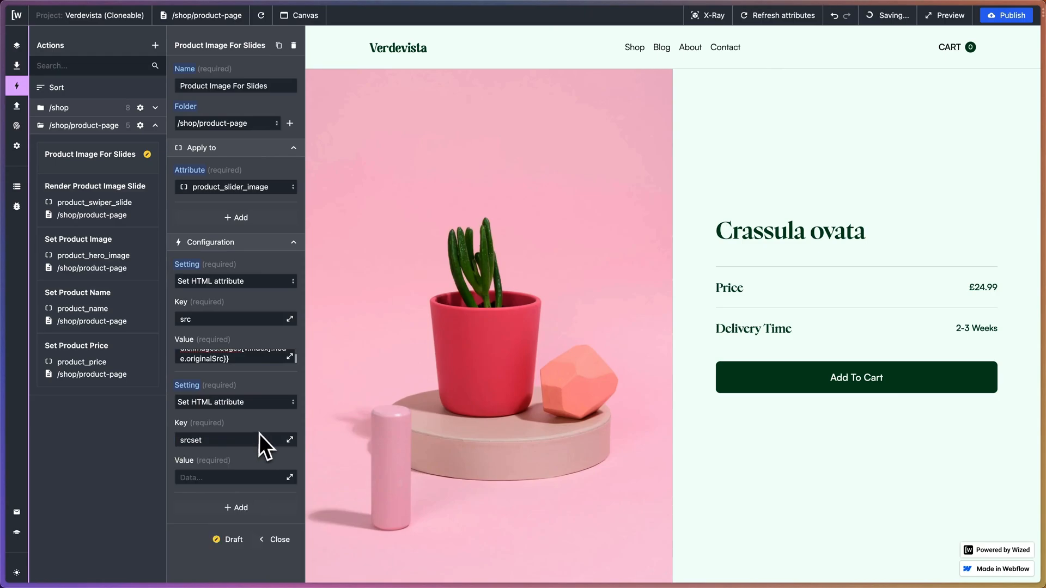
click(229, 472)
key(ctrl+v)
click(268, 457)
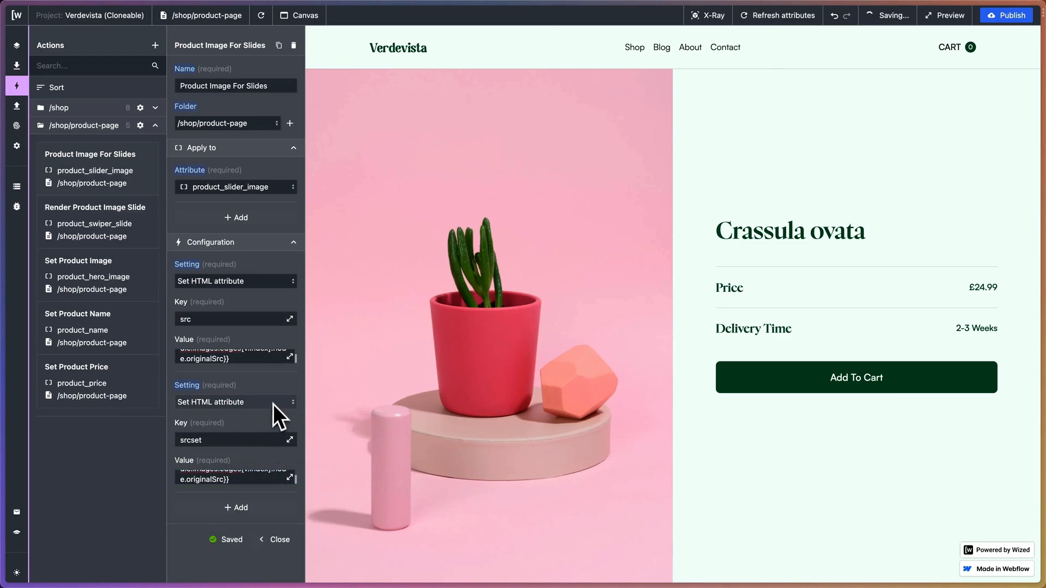
- Reload the product page and review its product images in the canvas and in the full preview
click(271, 23)
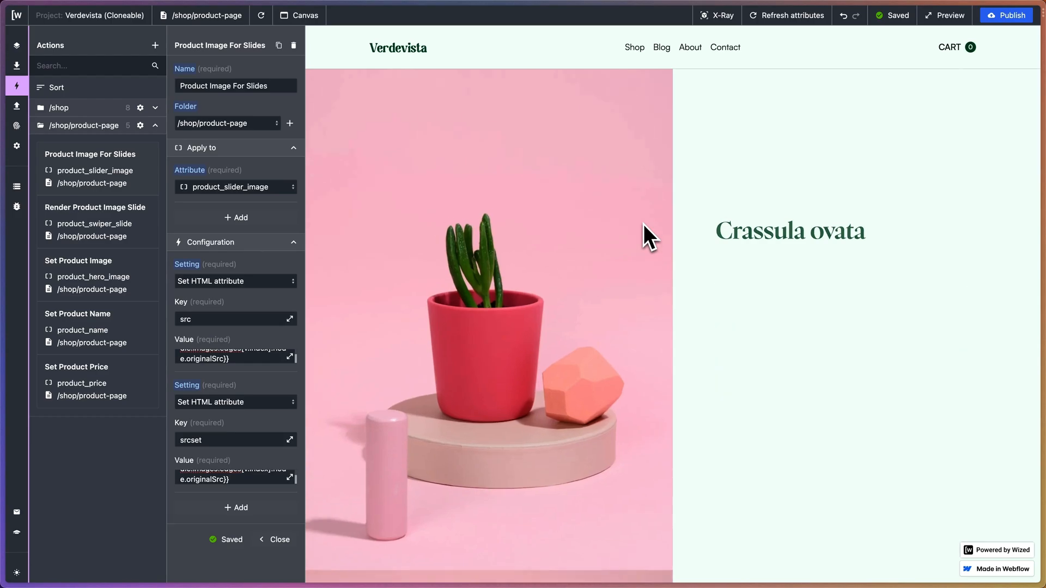
scroll(643, 224, down, 15)
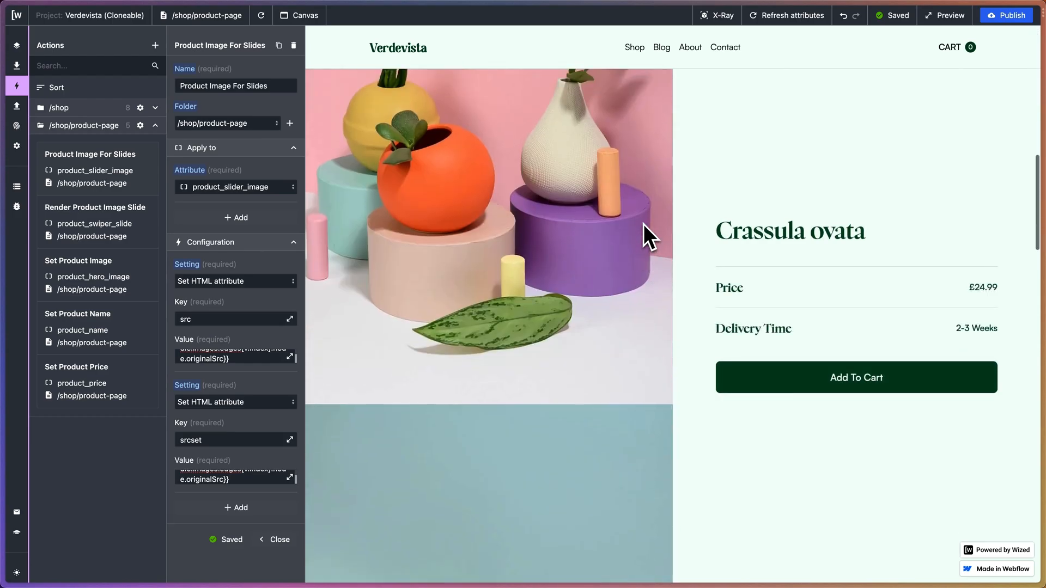
click(930, 21)
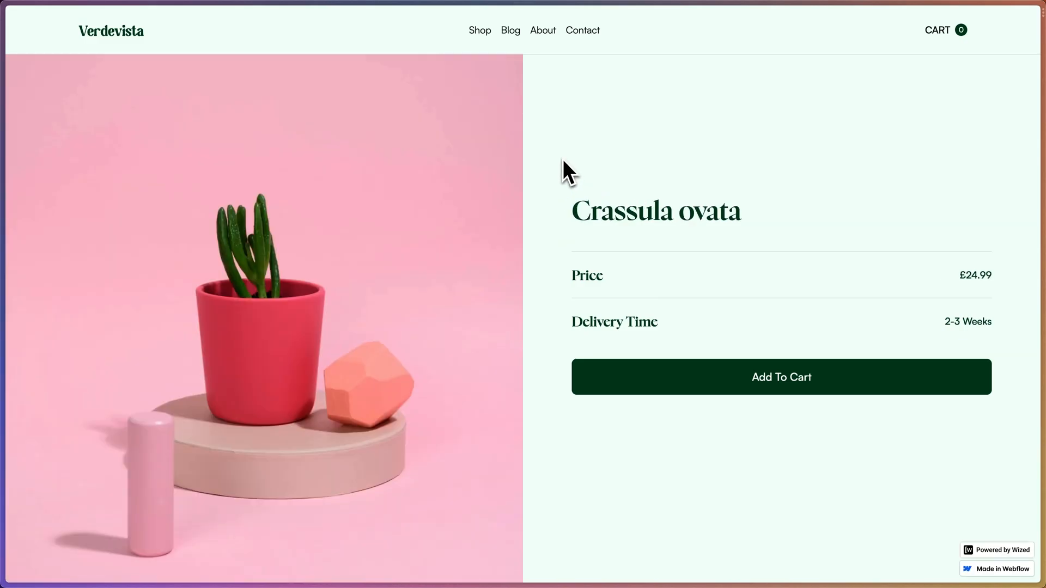
scroll(550, 129, down, 8)
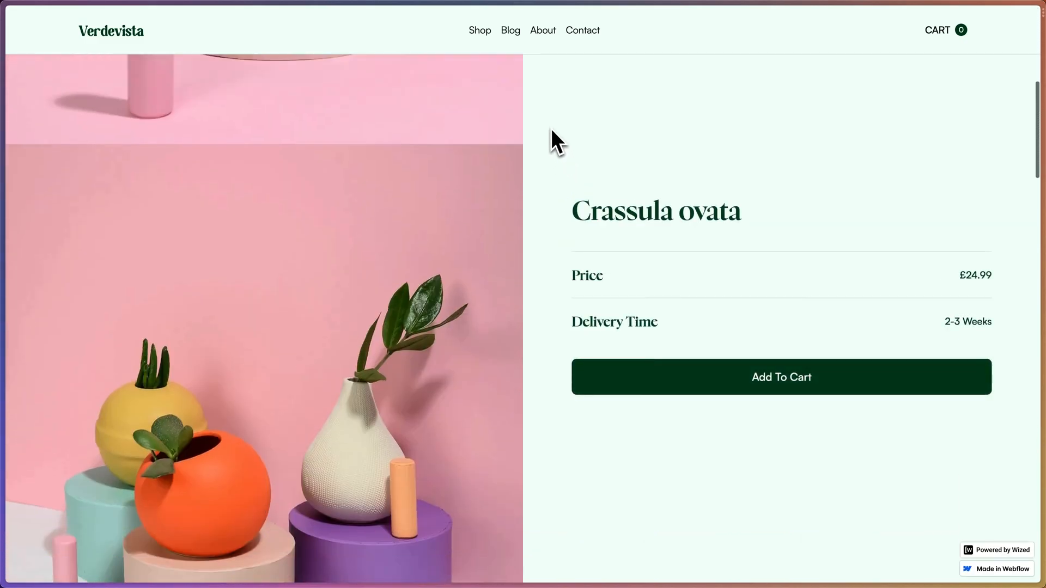
- Review the product images in the desktop preview, and inspect the page in iPhone 12 Pro emulation, swiping through the slider images
scroll(551, 128, down, 15)
scroll(551, 126, up, 10)
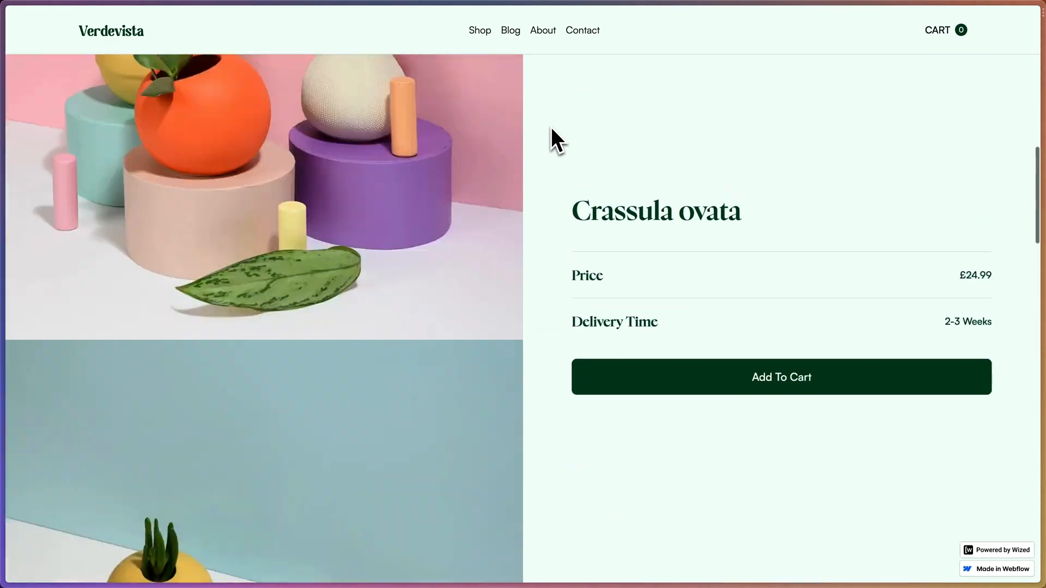
scroll(551, 126, up, 6)
right_click(550, 114)
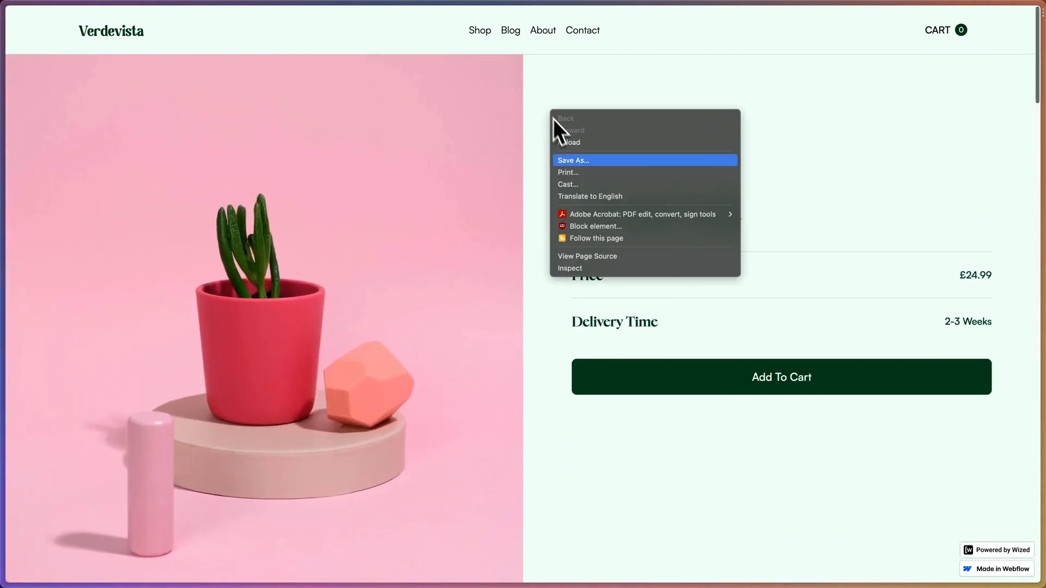
click(588, 272)
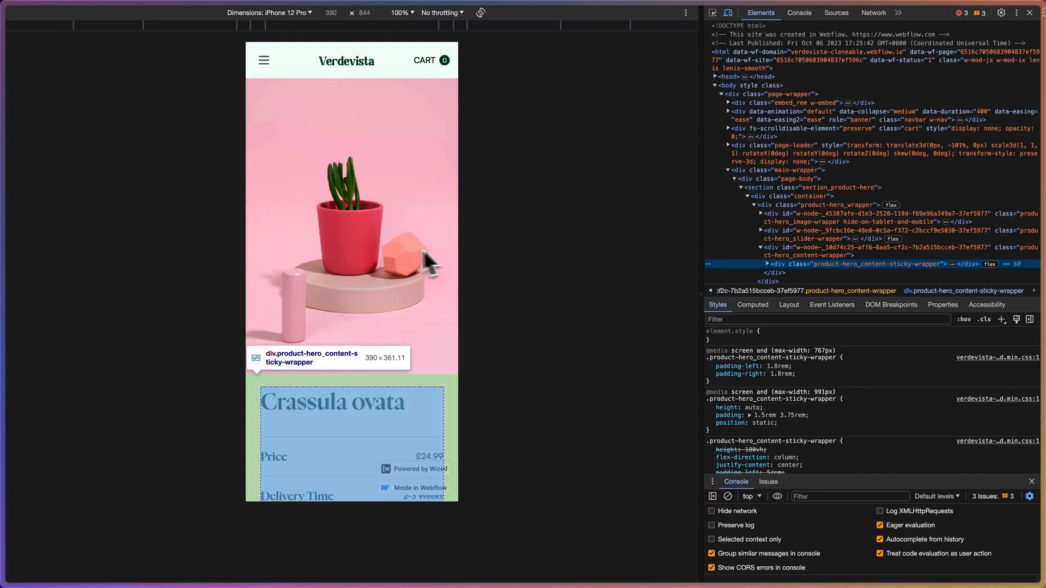
drag(438, 247, 316, 236)
drag(382, 234, 294, 240)
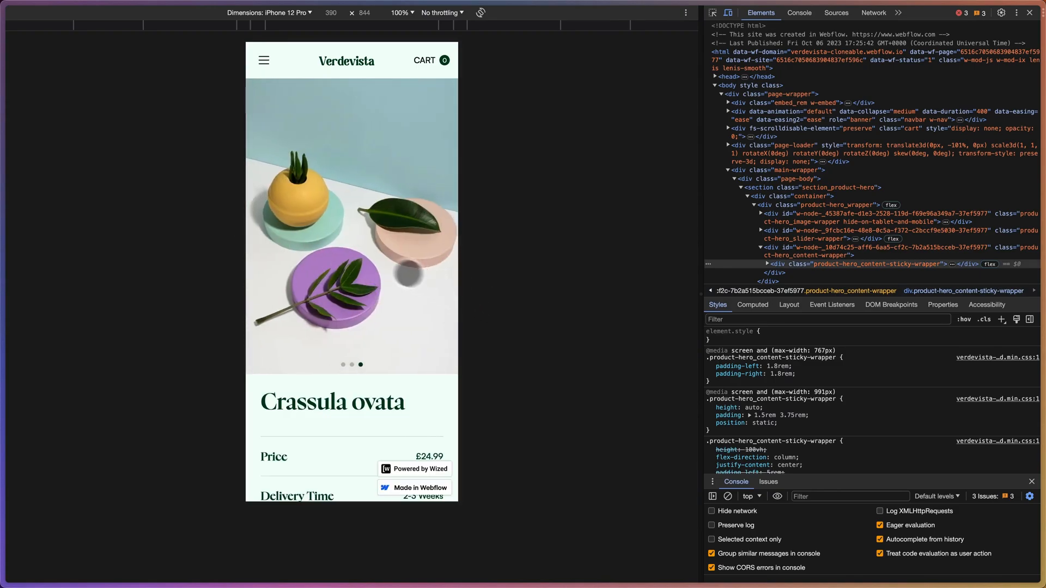
drag(338, 268, 457, 245)
- Emulate an iPad Air, swipe through the product image slider, and close the developer tools
click(309, 15)
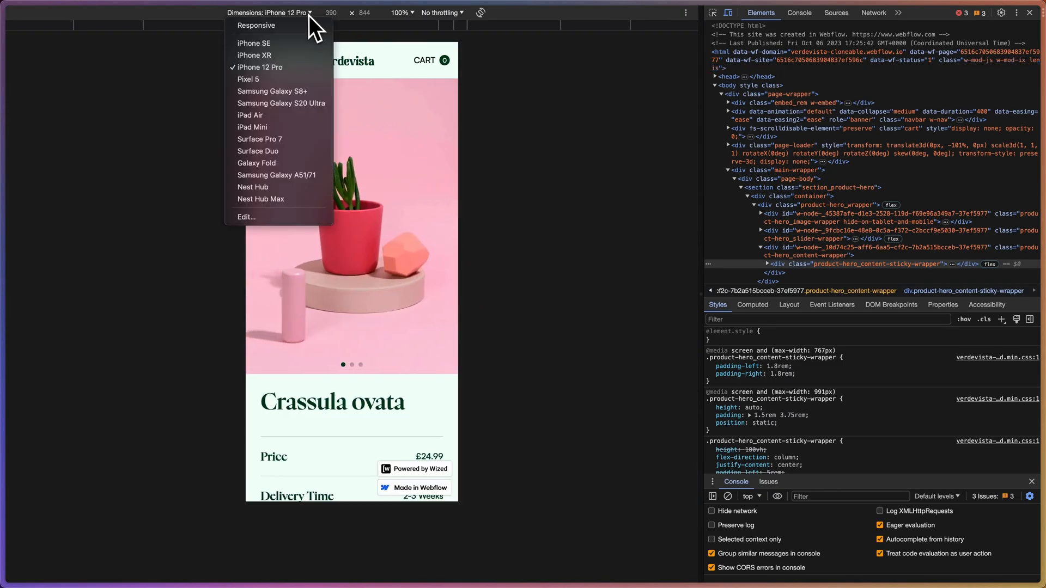
click(292, 116)
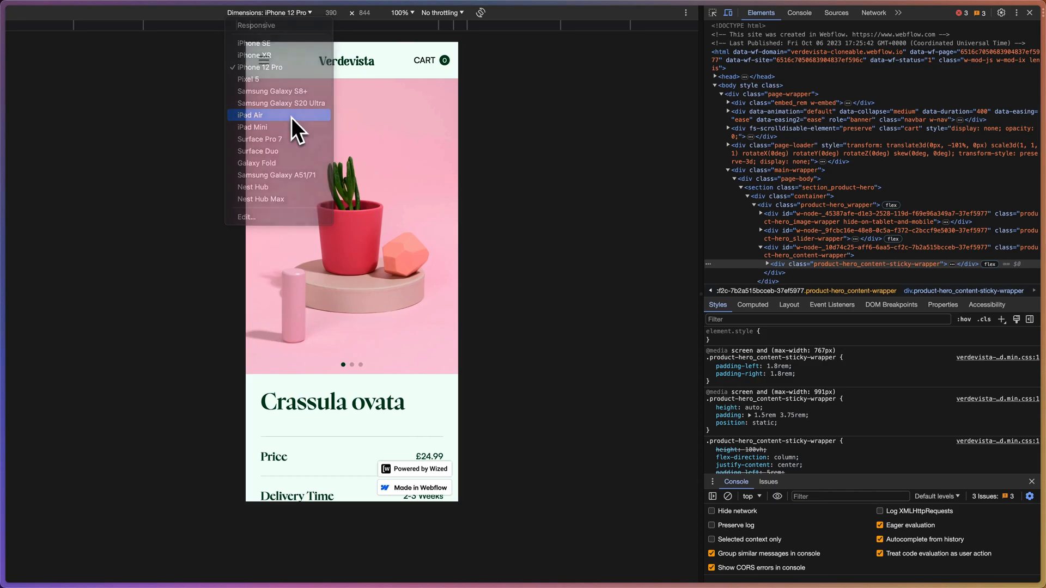
drag(343, 206, 435, 191)
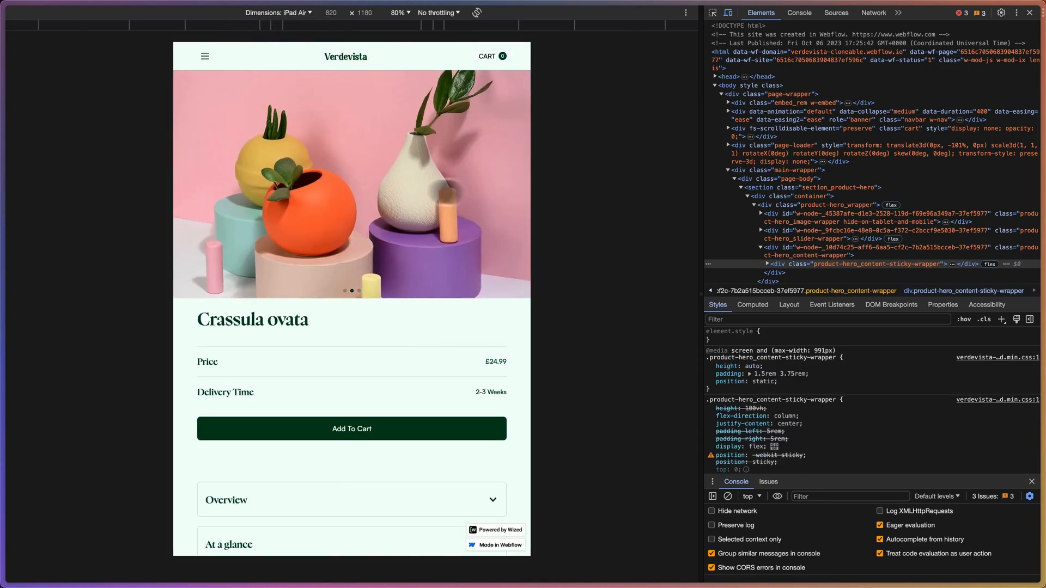
drag(305, 190, 502, 186)
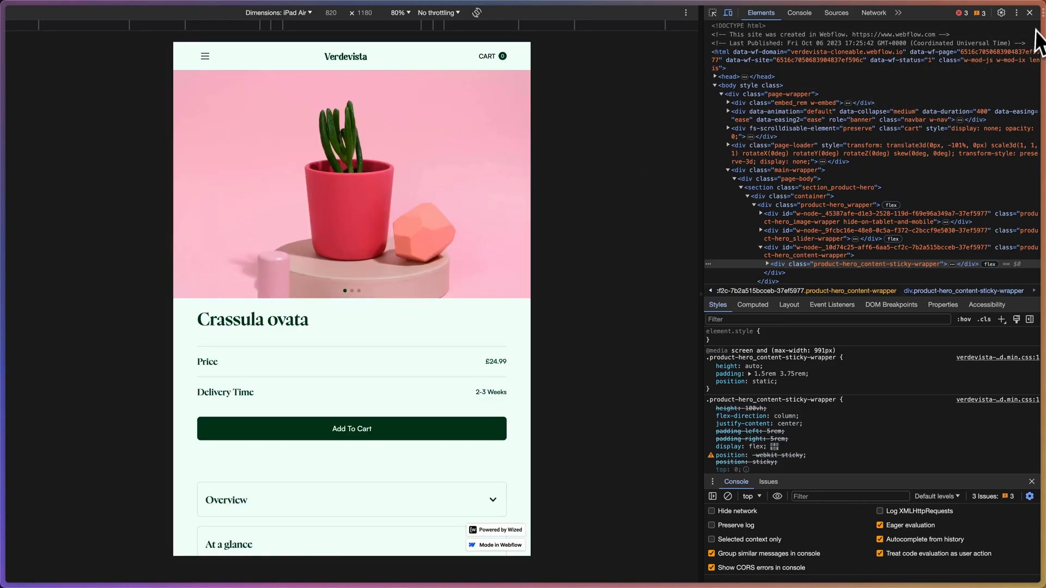
click(1030, 12)
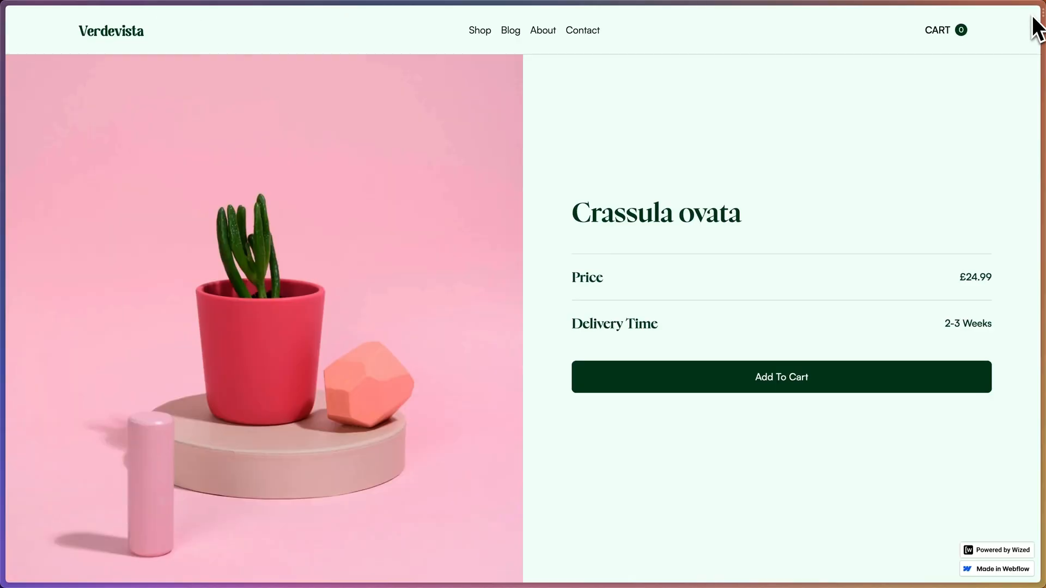
- In the Wized Verdevista (Cloneable) project, duplicate the Product Image For Slides action and rename the copy Set Product Overview Text
mouse_move(2, 170)
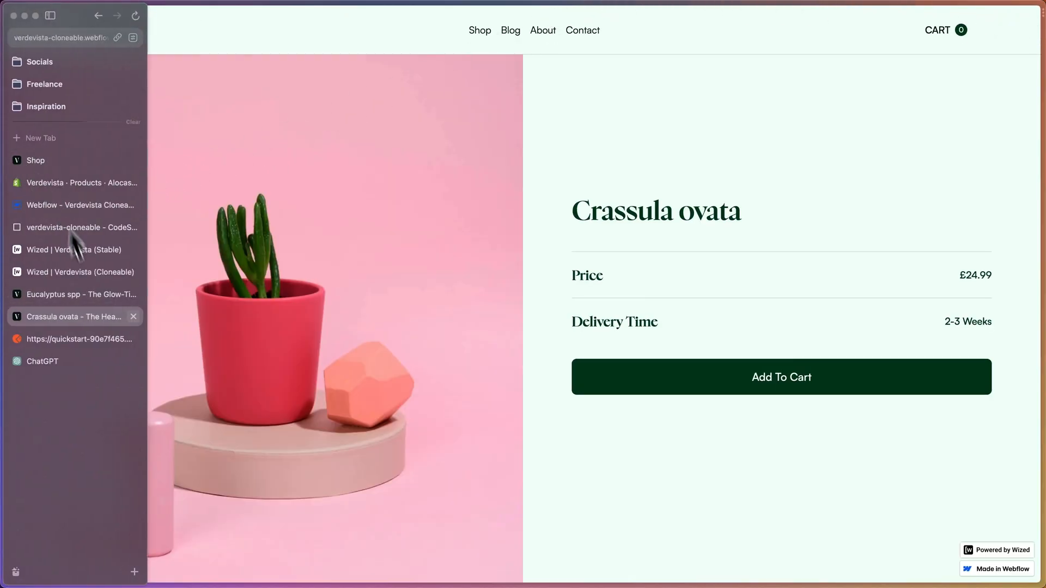
click(78, 277)
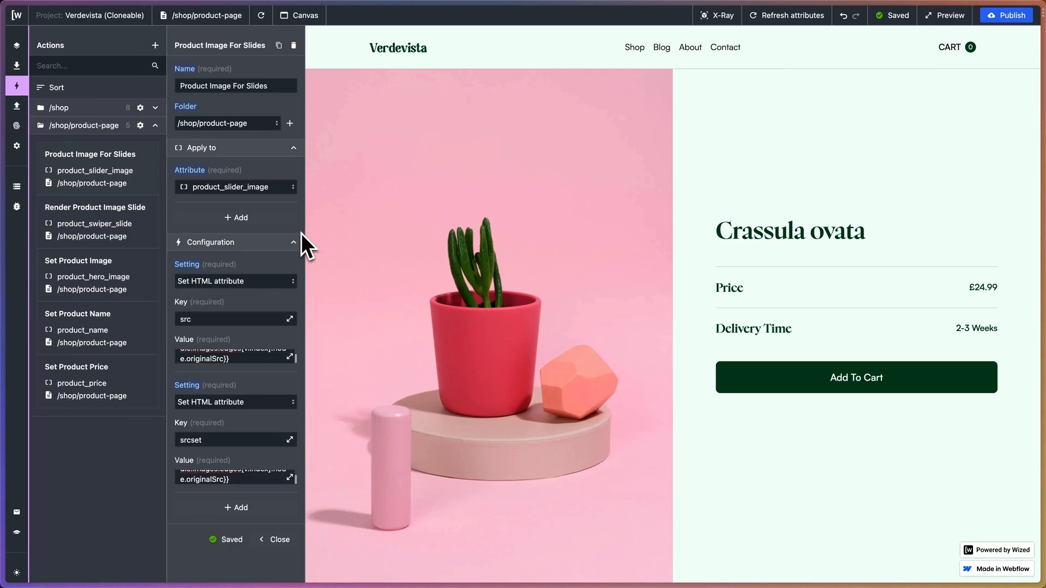
click(278, 46)
scroll(545, 258, down, 10)
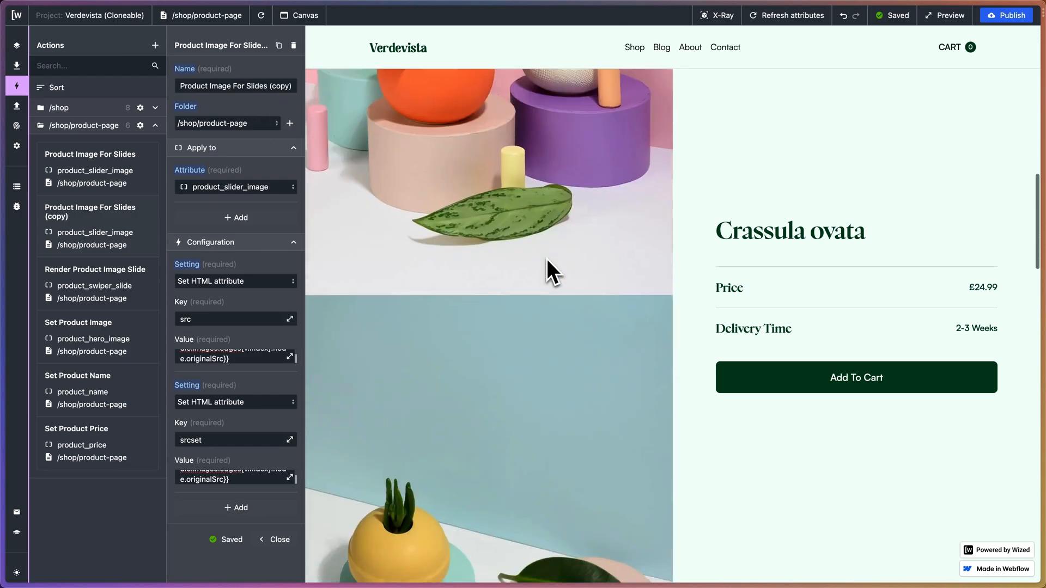
scroll(553, 262, up, 1)
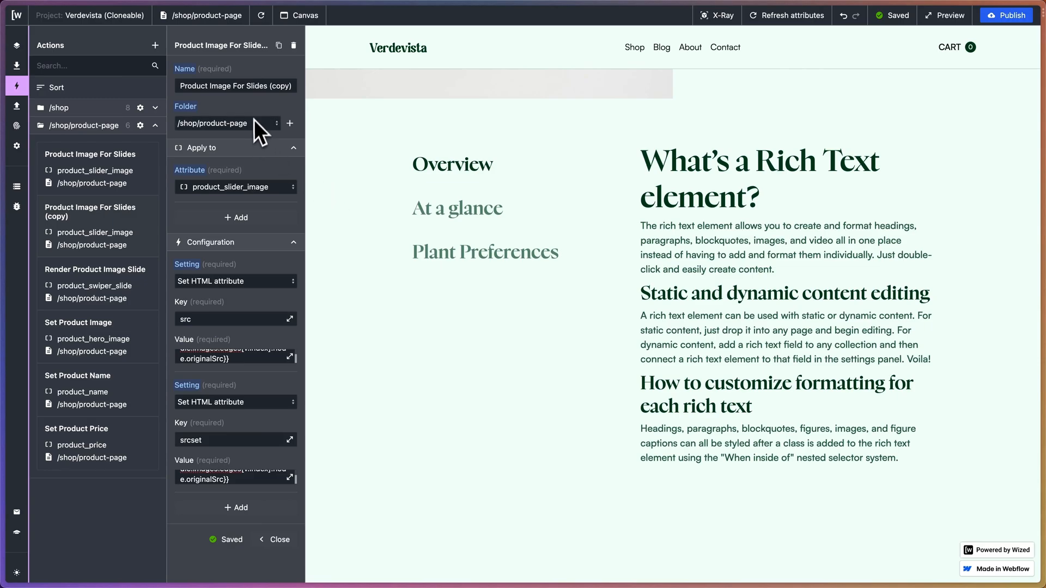
triple_click(217, 89)
text(S)
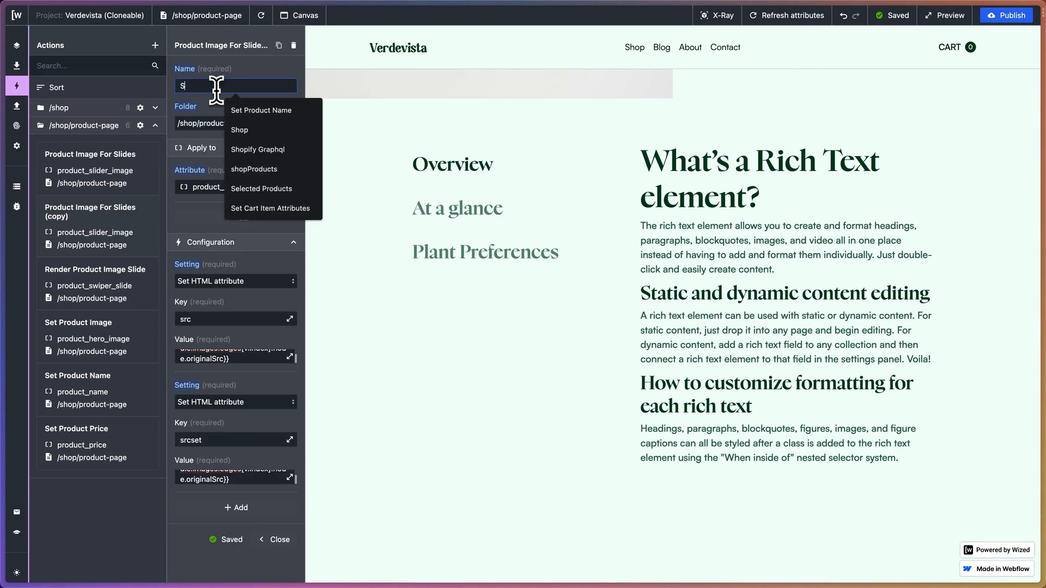
text(et Product)
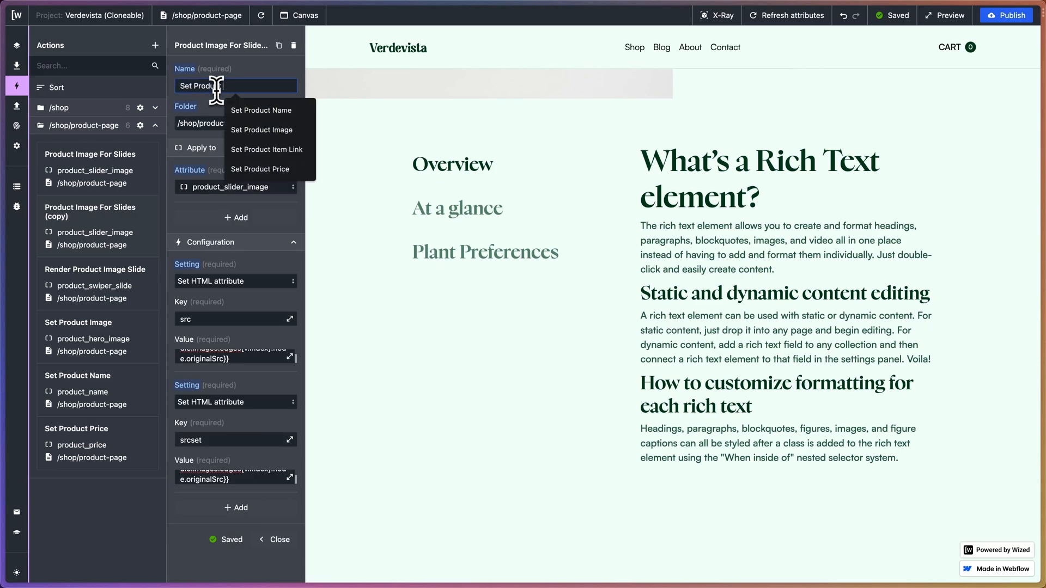
text( Overview Text)
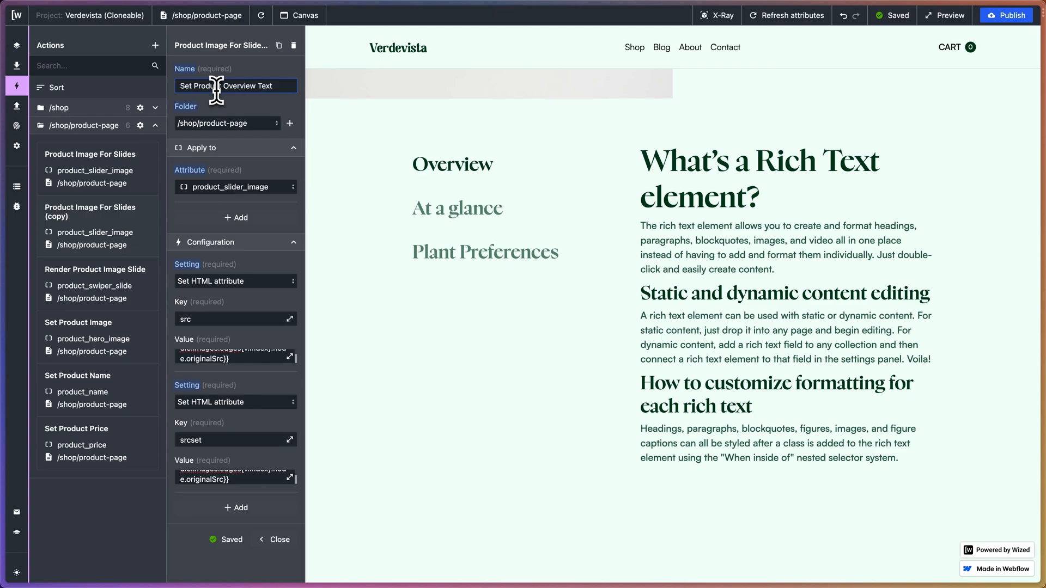
click(227, 110)
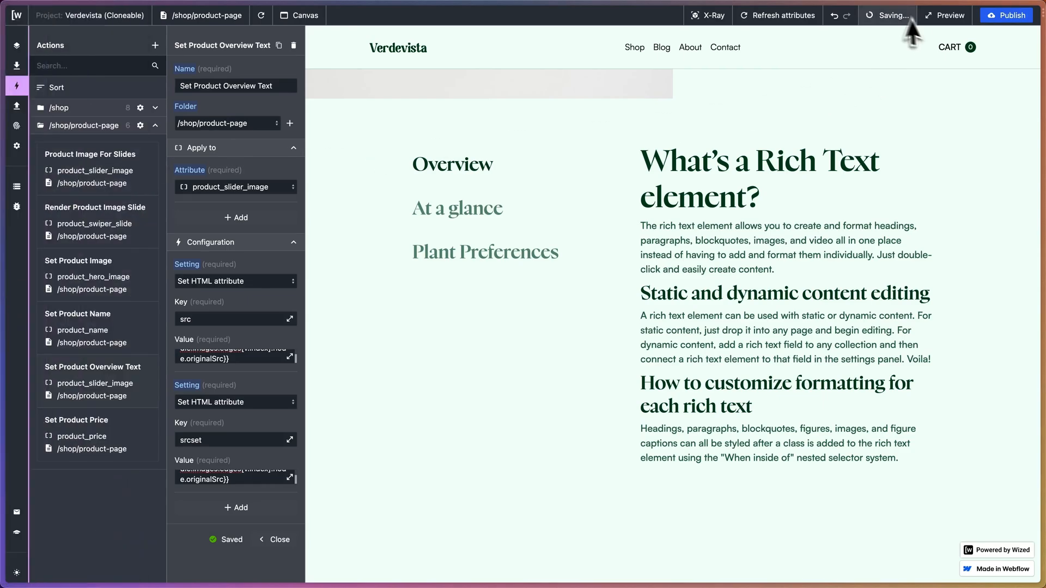
- Identify the overview rich text's attribute with X-Ray and apply the Set Product Overview Text action to product_overview
click(716, 20)
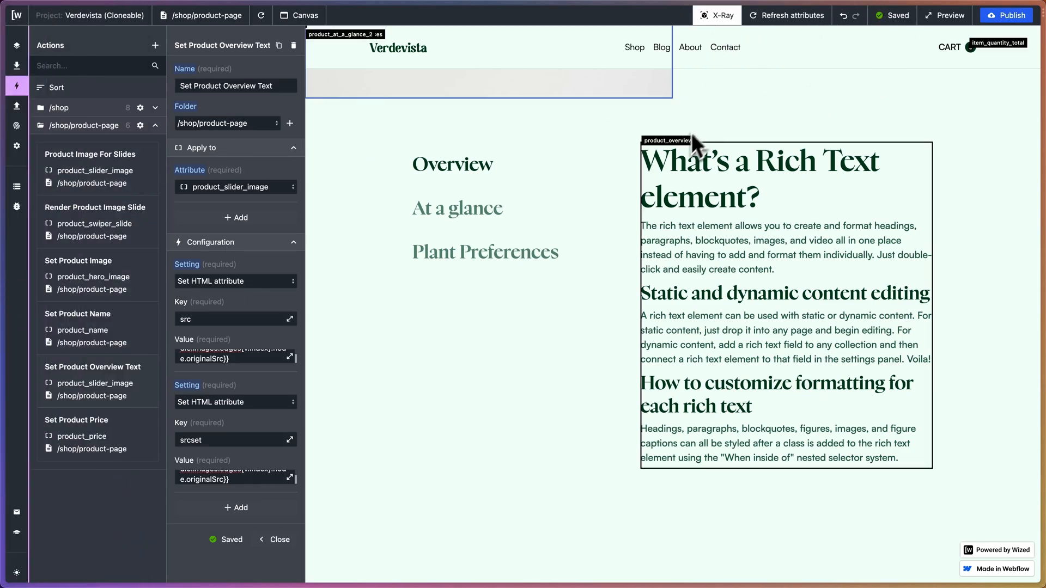
click(716, 15)
click(224, 187)
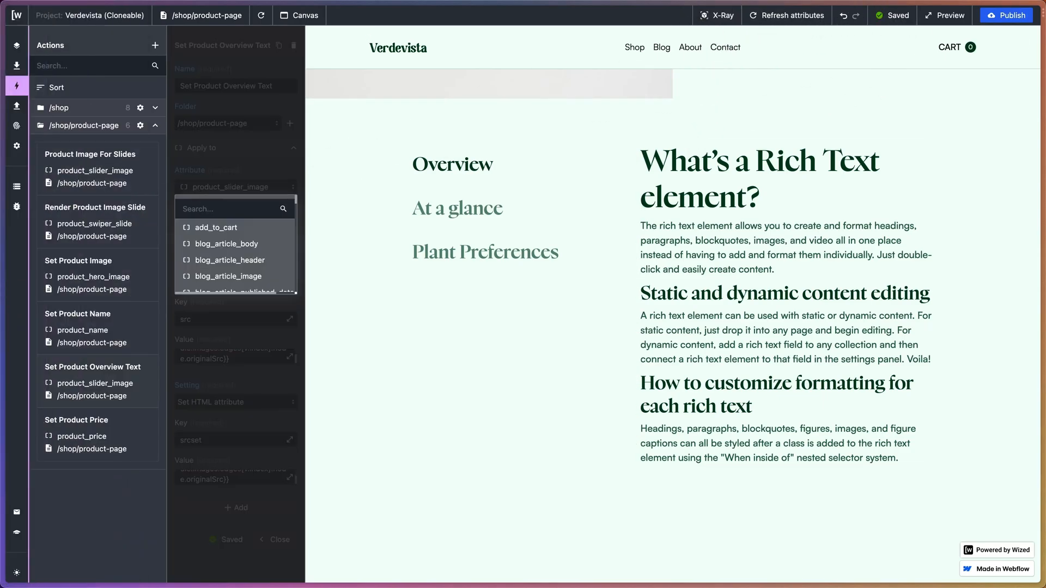
text(product)
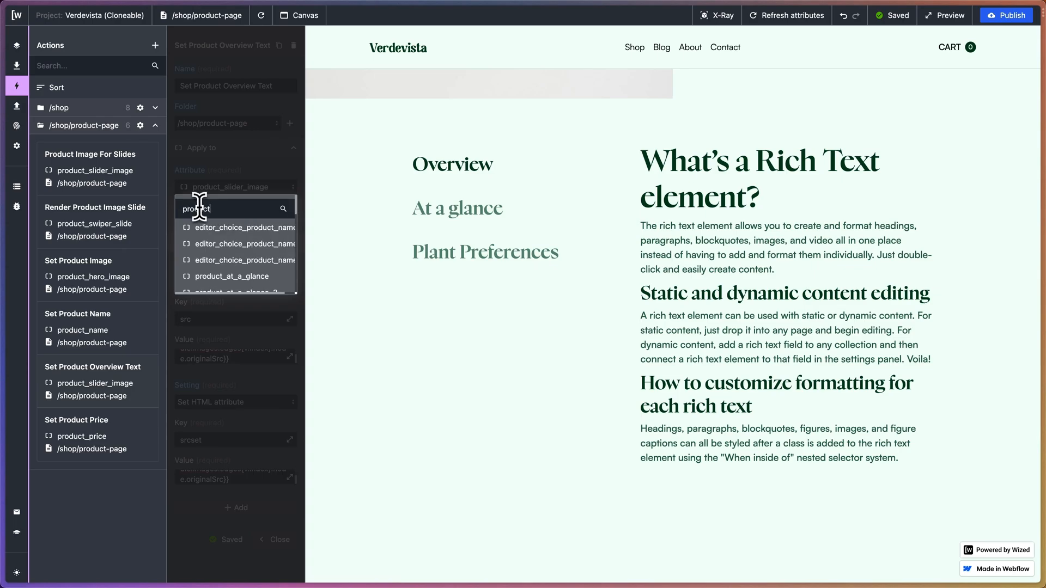
text(_overview)
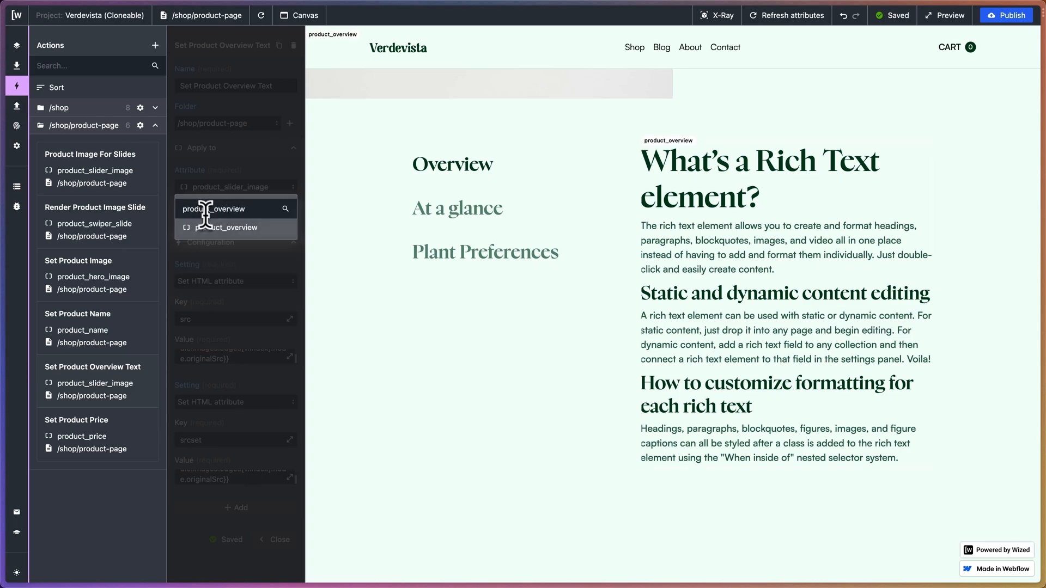
click(217, 228)
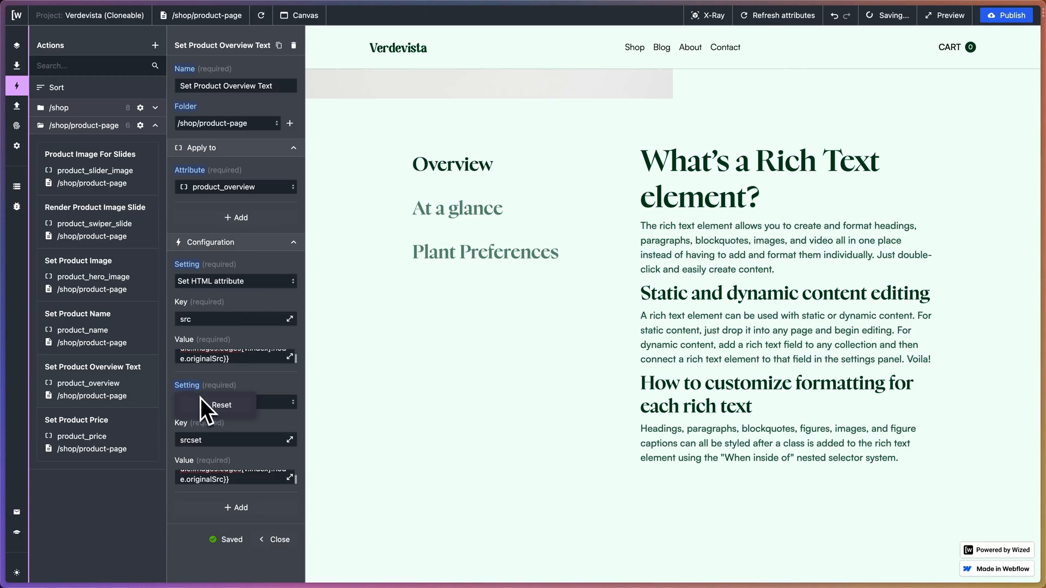
- Remove the action's srcset setting and change the remaining one to Set text with the text type Html
click(202, 403)
click(215, 282)
scroll(229, 326, down, 2)
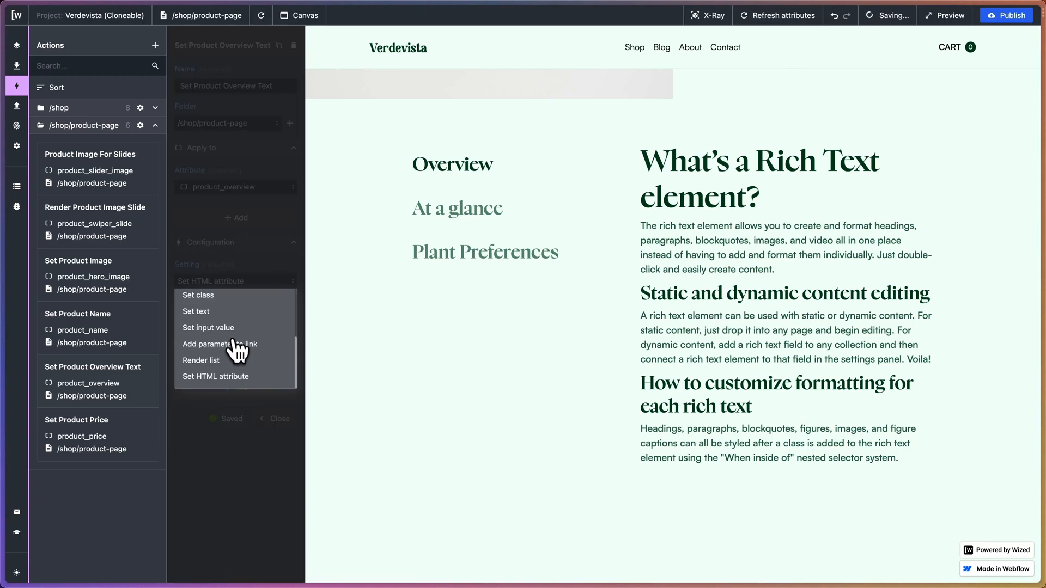
click(207, 311)
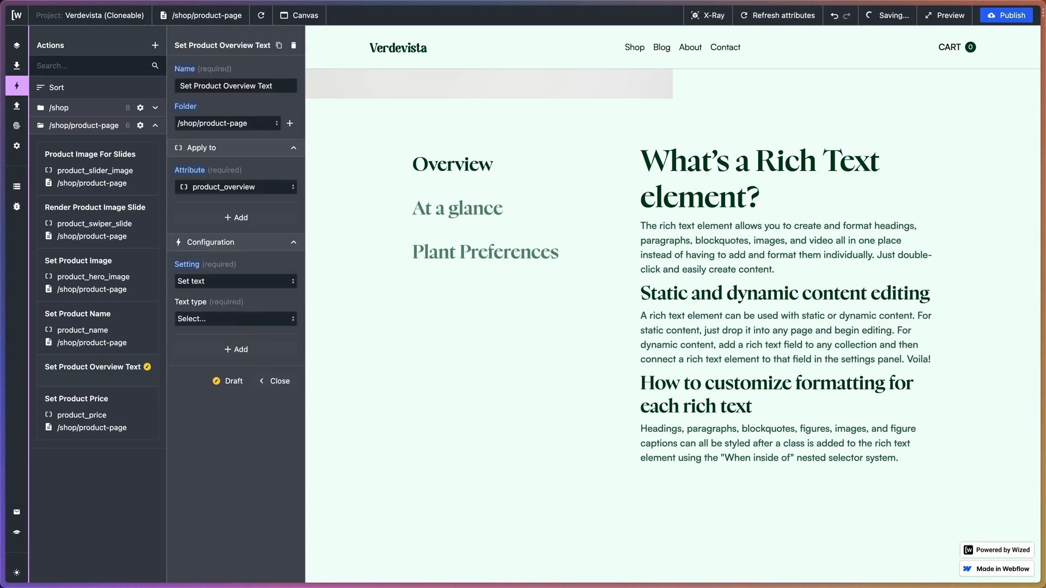
click(229, 319)
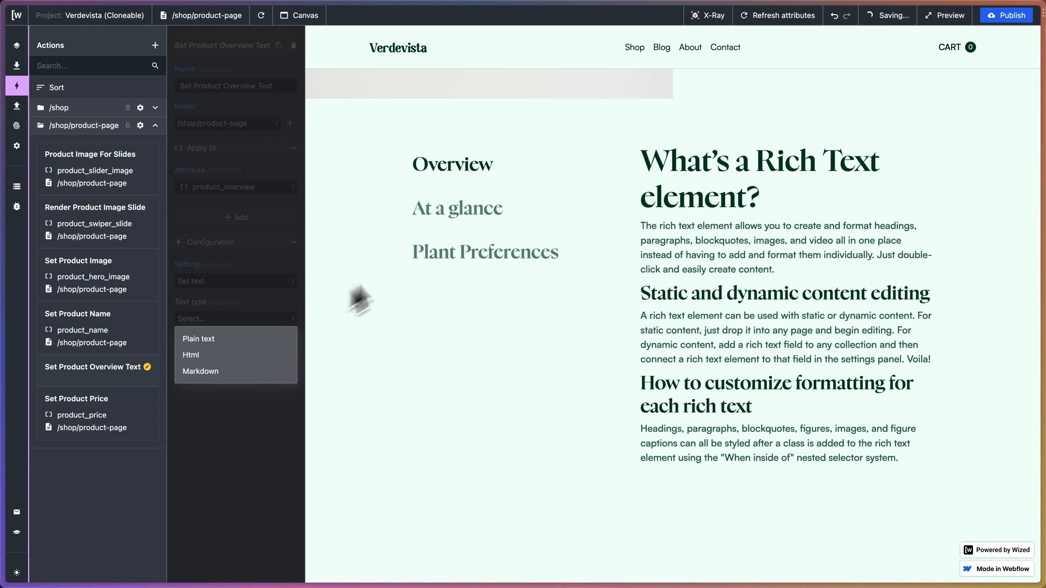
click(212, 361)
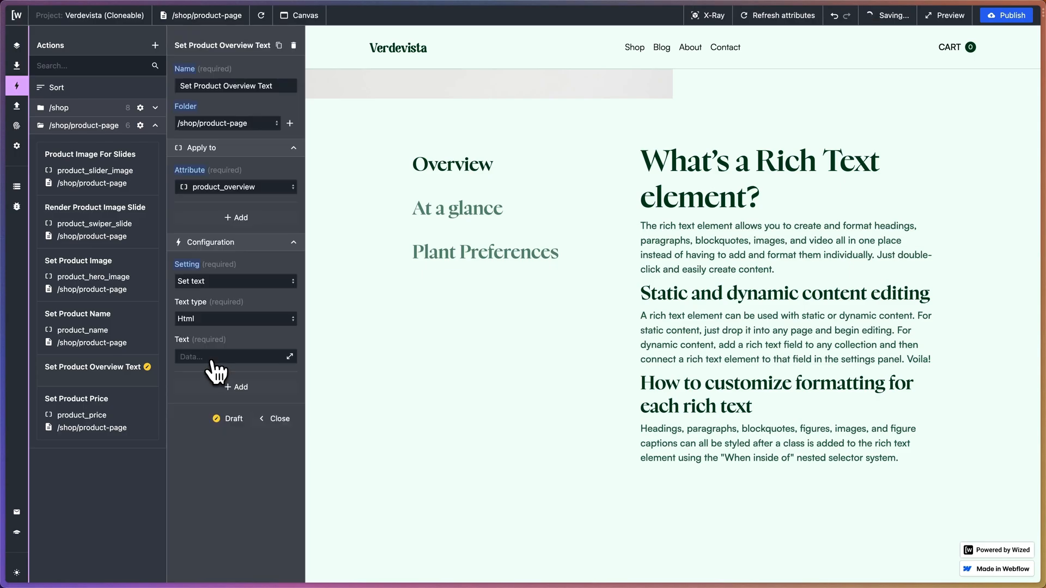
- Set the action's text to {{r.4.d.data.data.productByHandle.description}} from the Get Product Details result
click(288, 357)
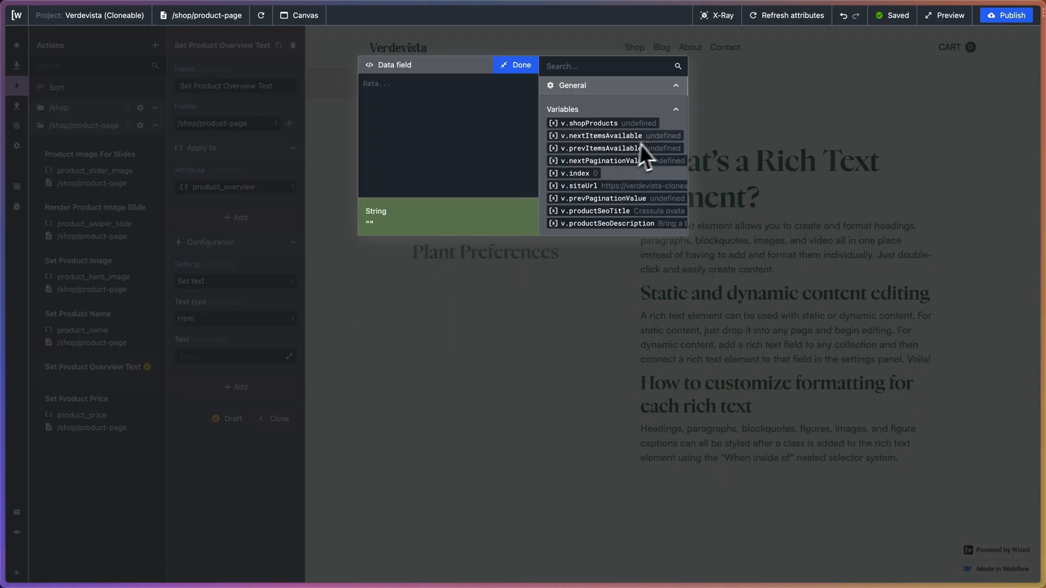
scroll(648, 147, down, 5)
scroll(652, 142, down, 10)
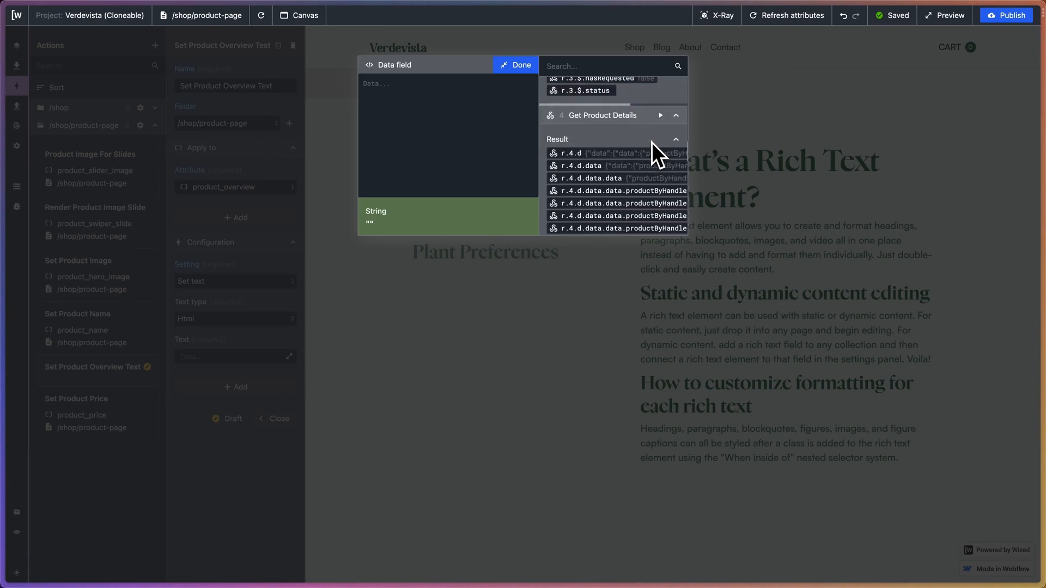
scroll(651, 142, right, 3)
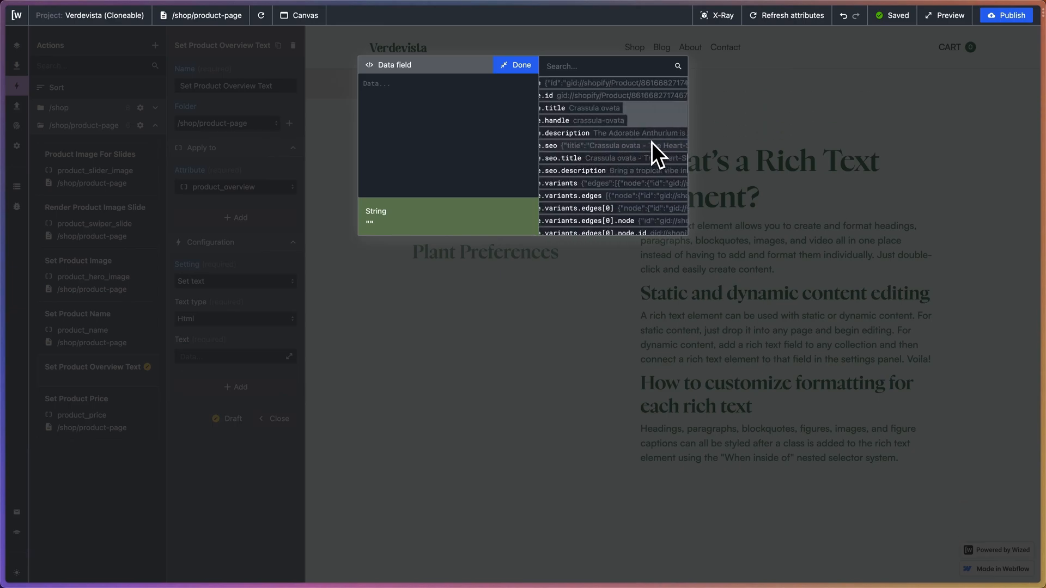
scroll(651, 142, left, 2)
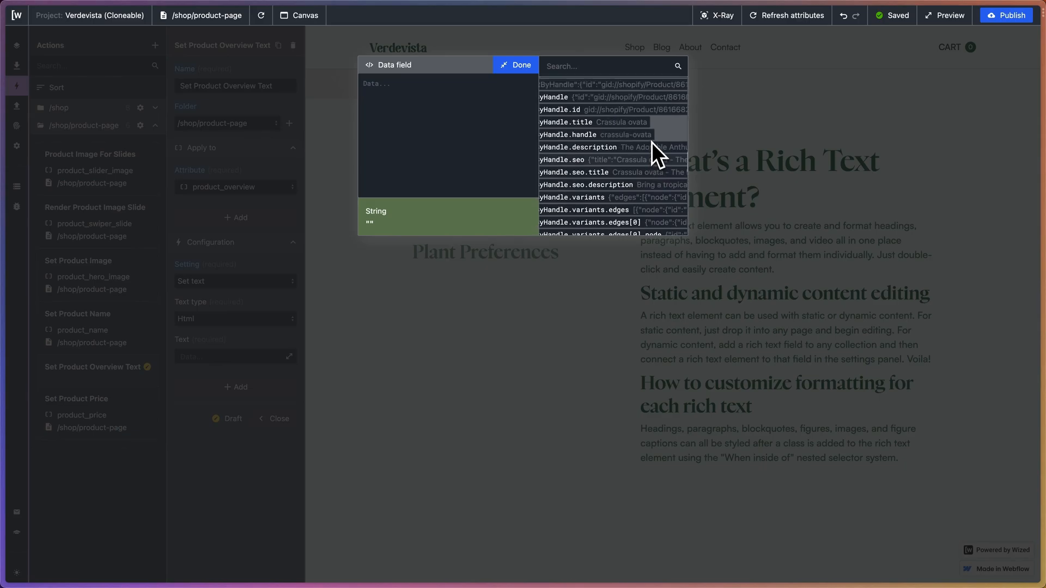
scroll(652, 142, right, 1)
scroll(651, 142, down, 2)
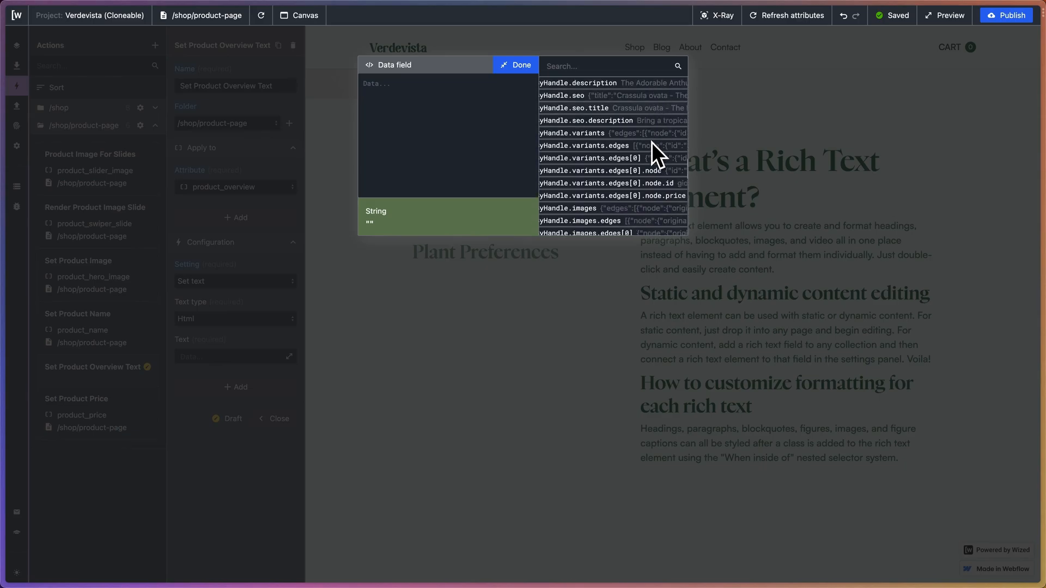
scroll(652, 142, down, 2)
scroll(651, 142, up, 5)
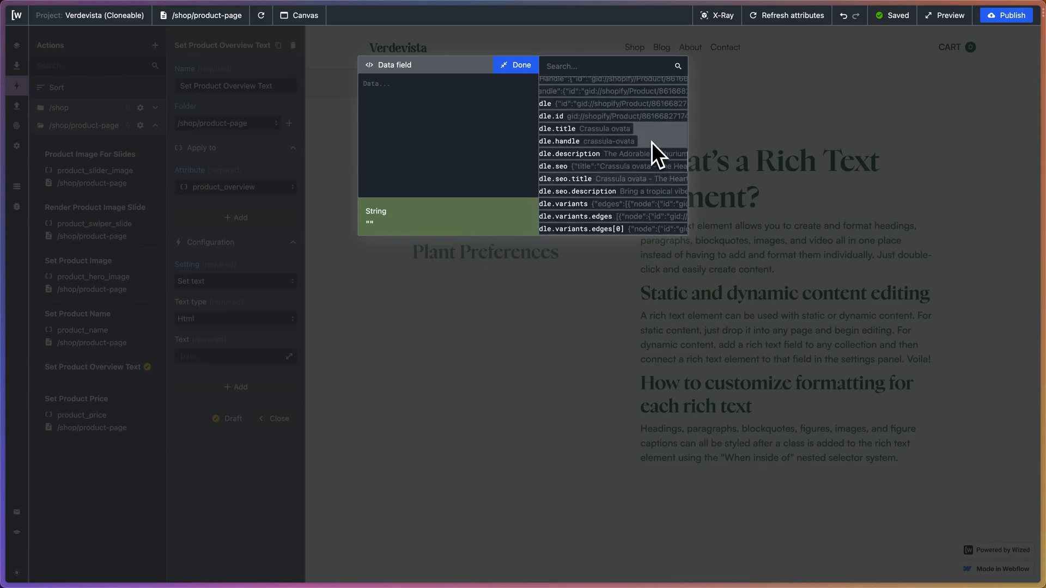
scroll(652, 142, left, 2)
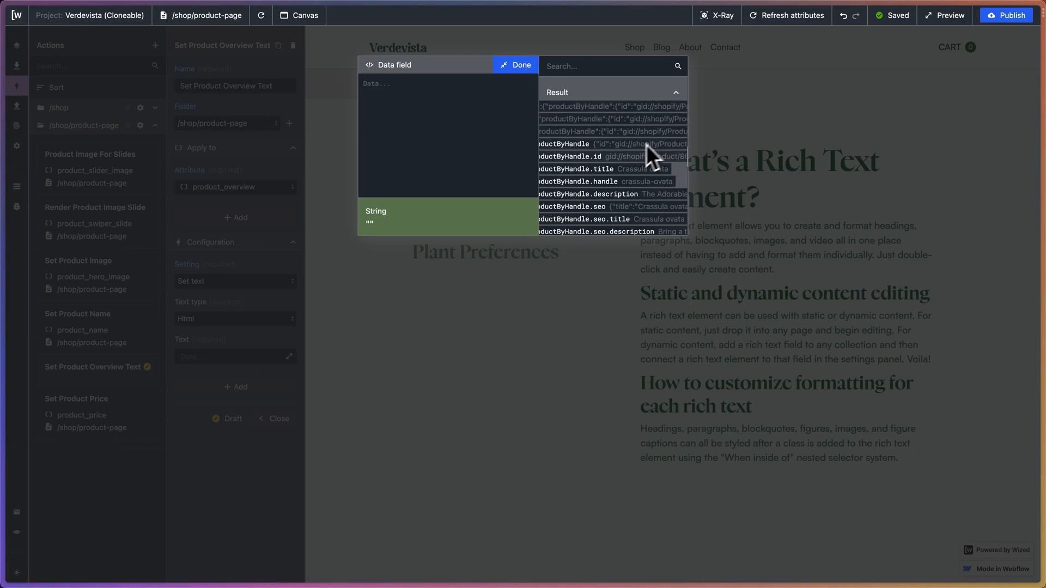
scroll(613, 164, down, 1)
scroll(621, 187, left, 3)
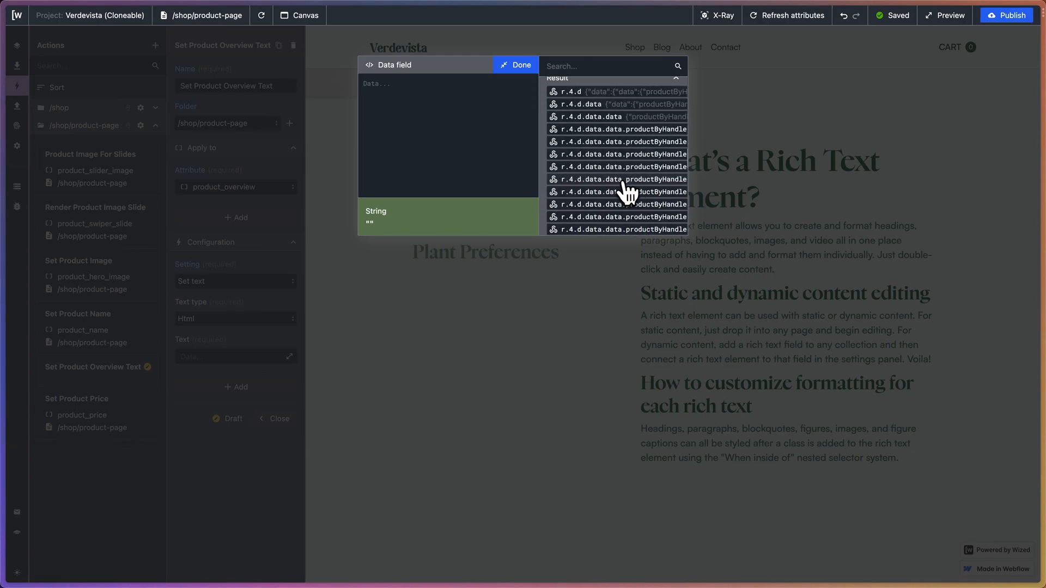
scroll(623, 181, right, 3)
click(600, 180)
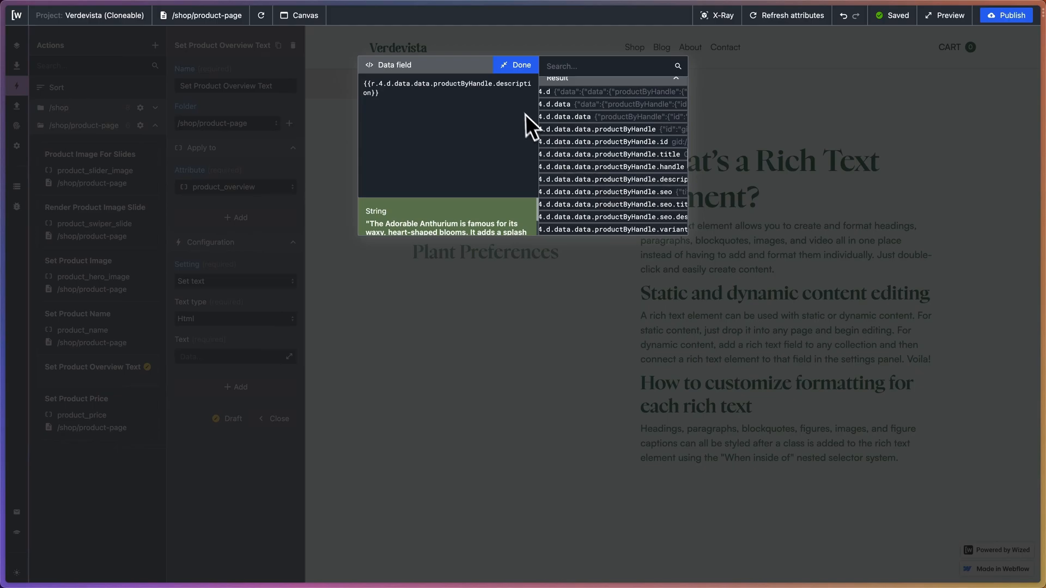
click(521, 81)
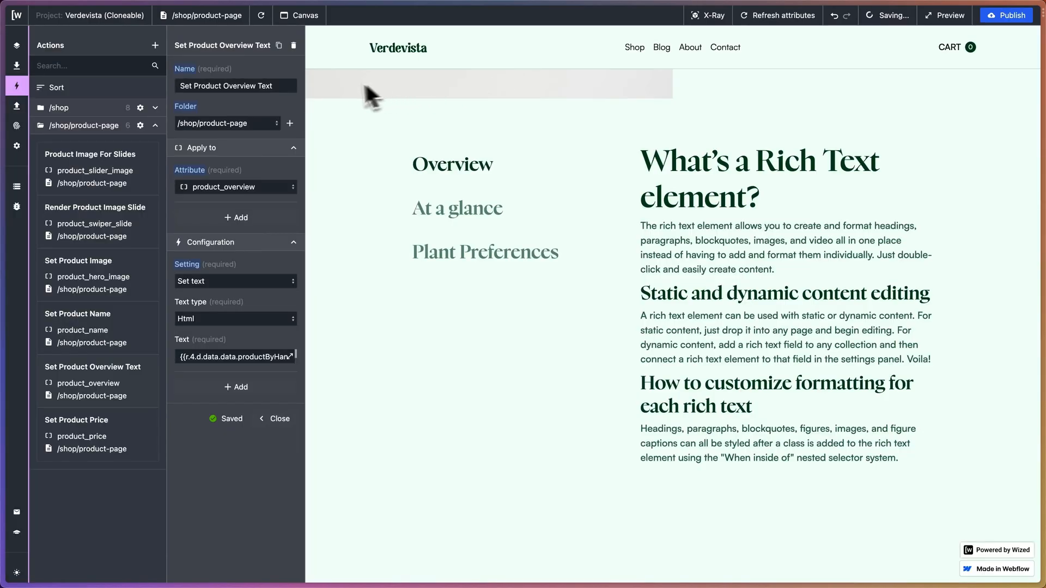
- Reload the product page preview and review the Overview text below the product images
click(262, 16)
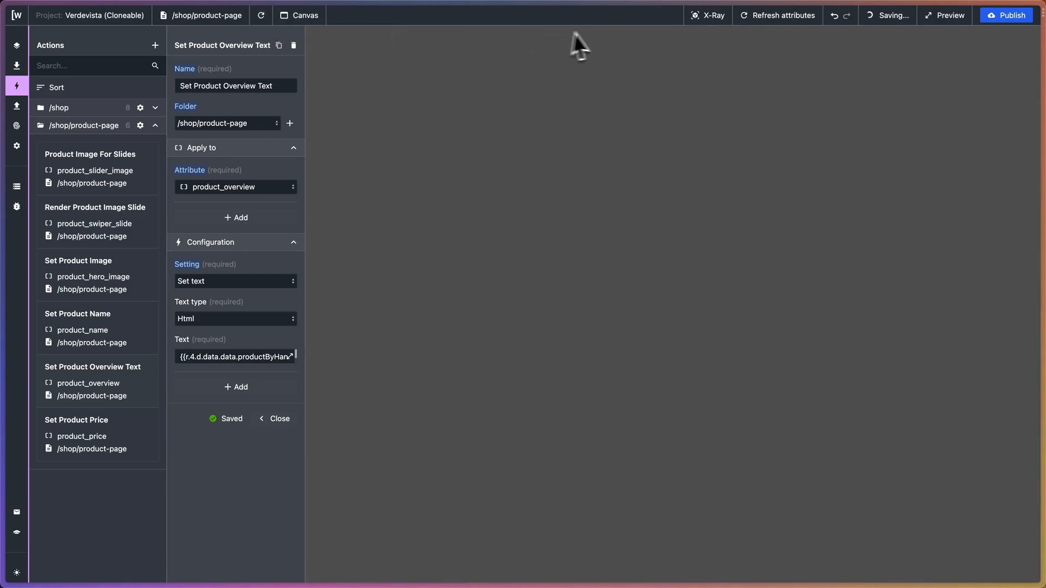
scroll(688, 182, down, 20)
scroll(685, 191, up, 9)
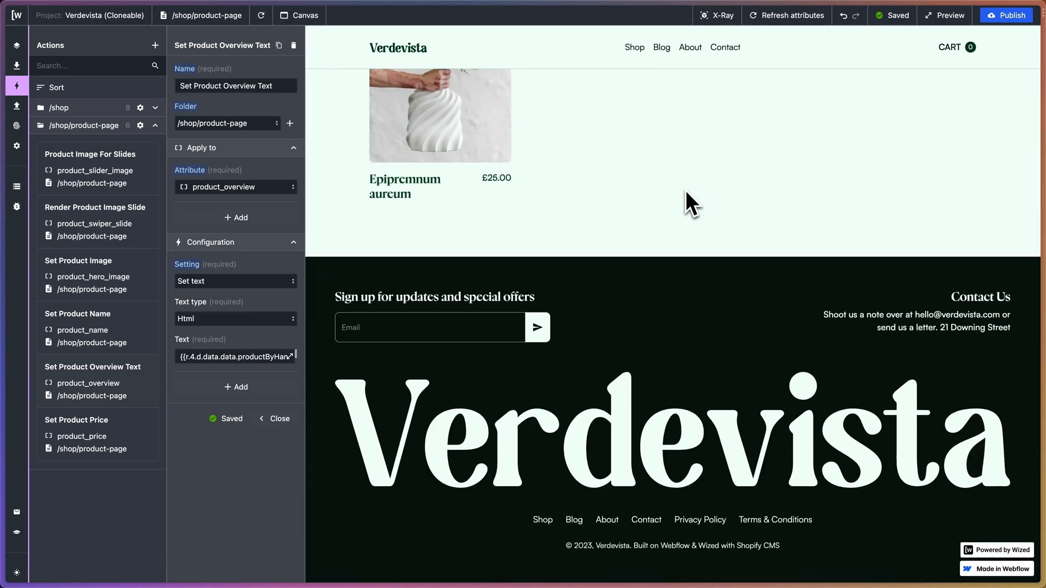
scroll(685, 191, up, 10)
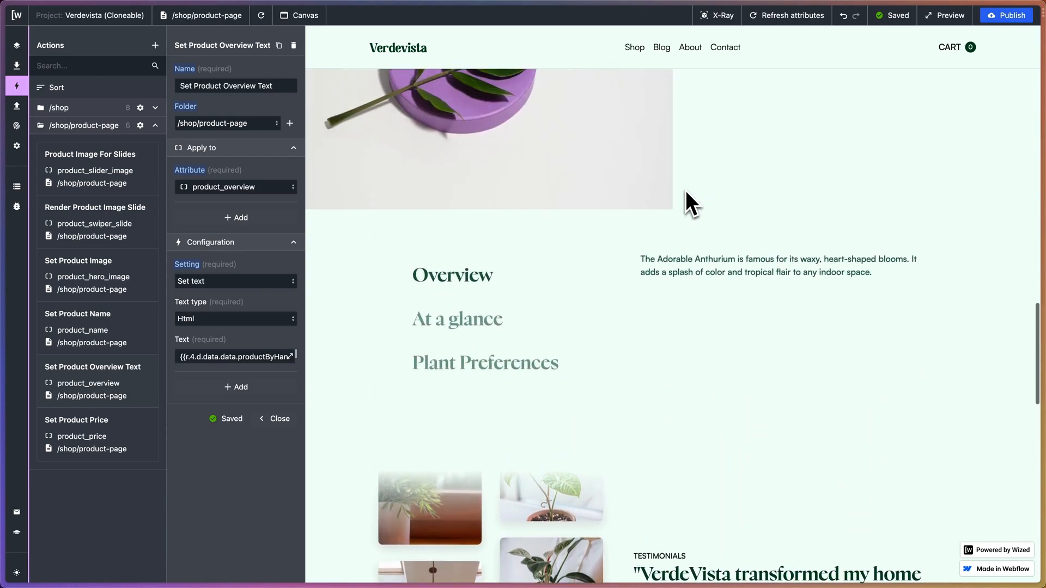
scroll(685, 191, up, 5)
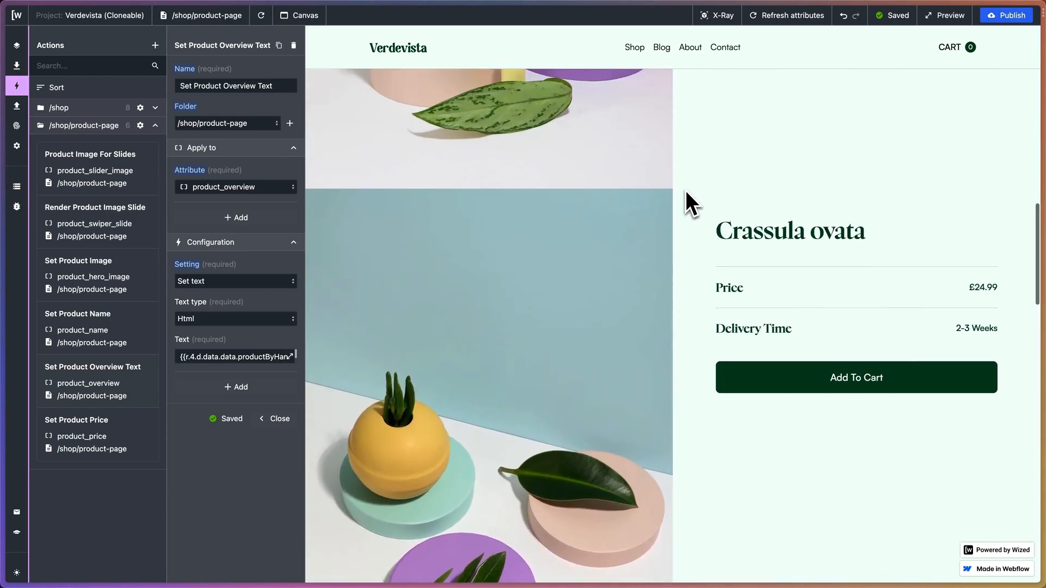
scroll(685, 190, down, 5)
scroll(685, 191, down, 1)
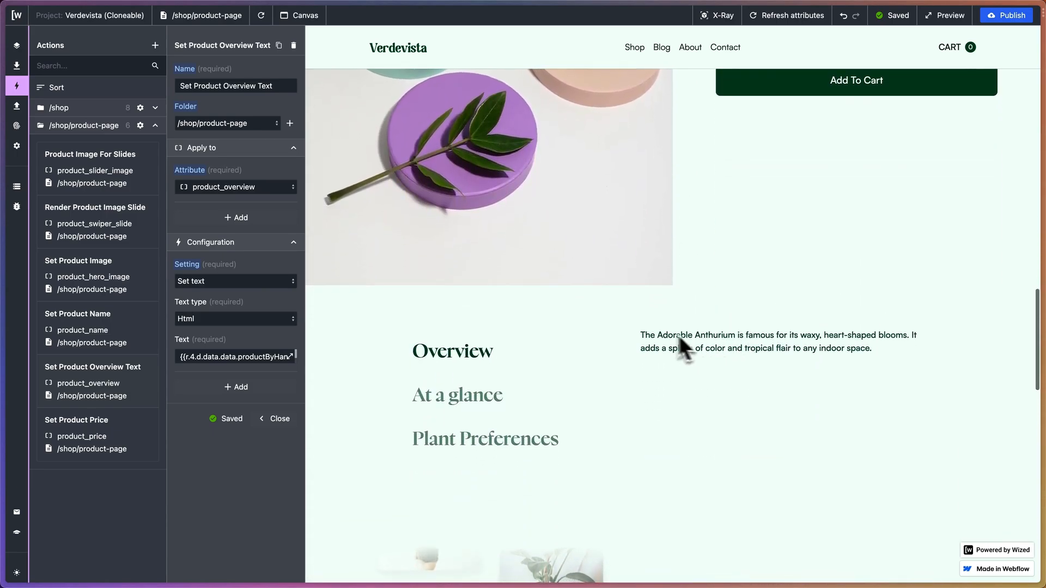
drag(639, 335, 907, 357)
click(805, 354)
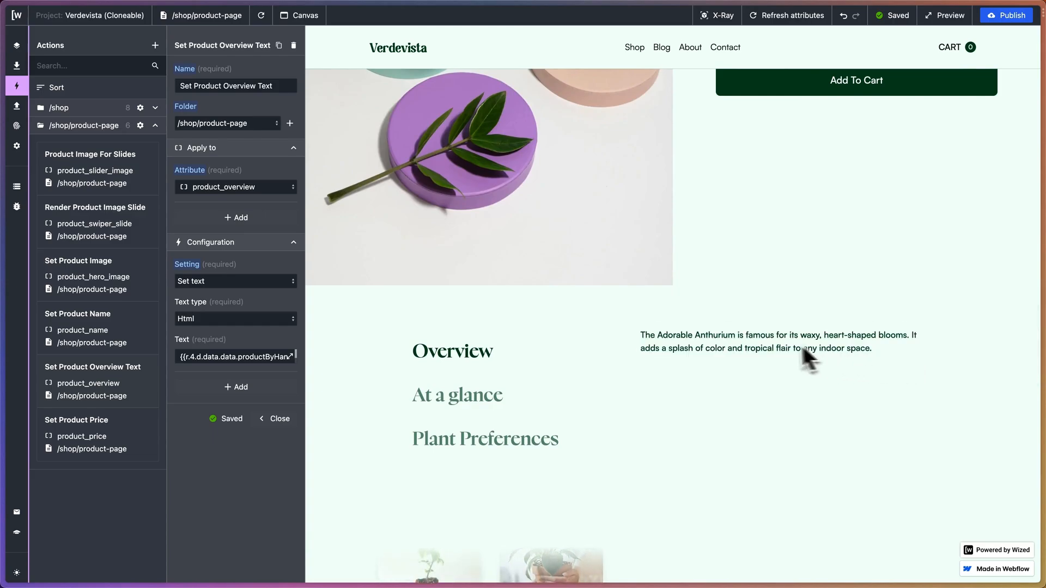
scroll(775, 357, up, 3)
scroll(757, 382, up, 4)
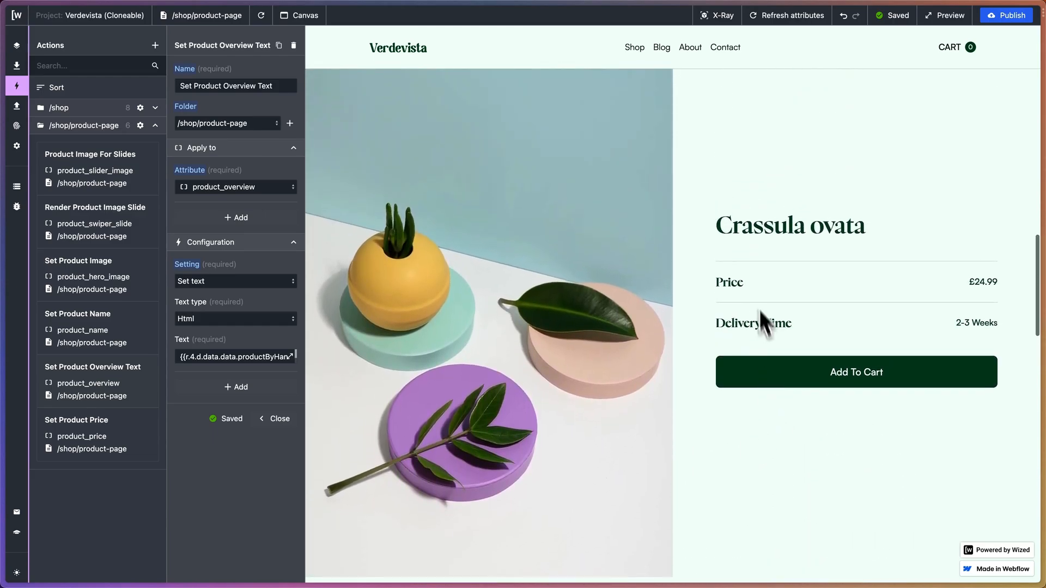
scroll(761, 322, down, 6)
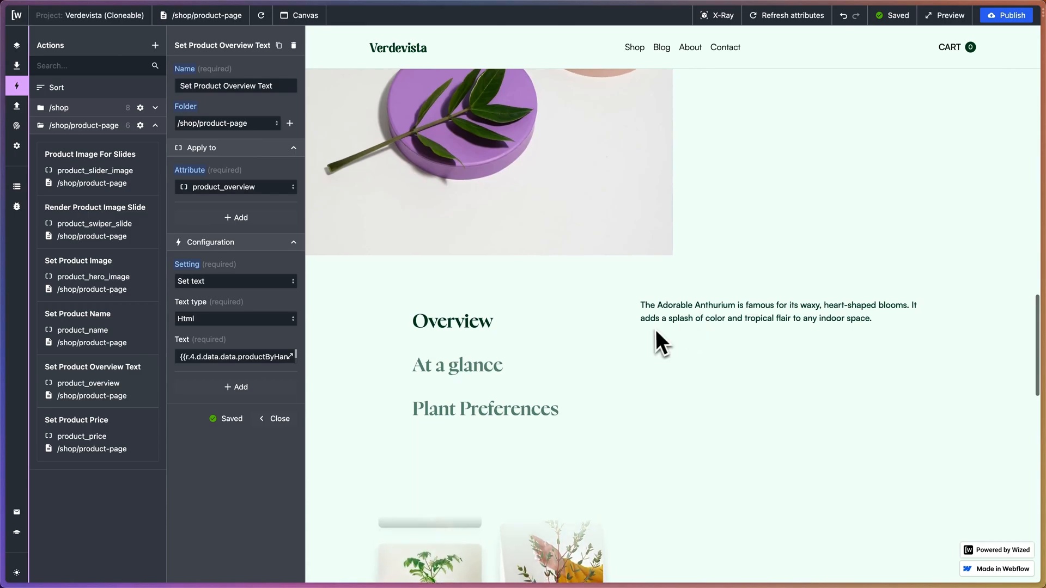
- Switch between the Overview, At a glance and Plant Preferences sections on the product page to compare their content
click(460, 368)
click(486, 415)
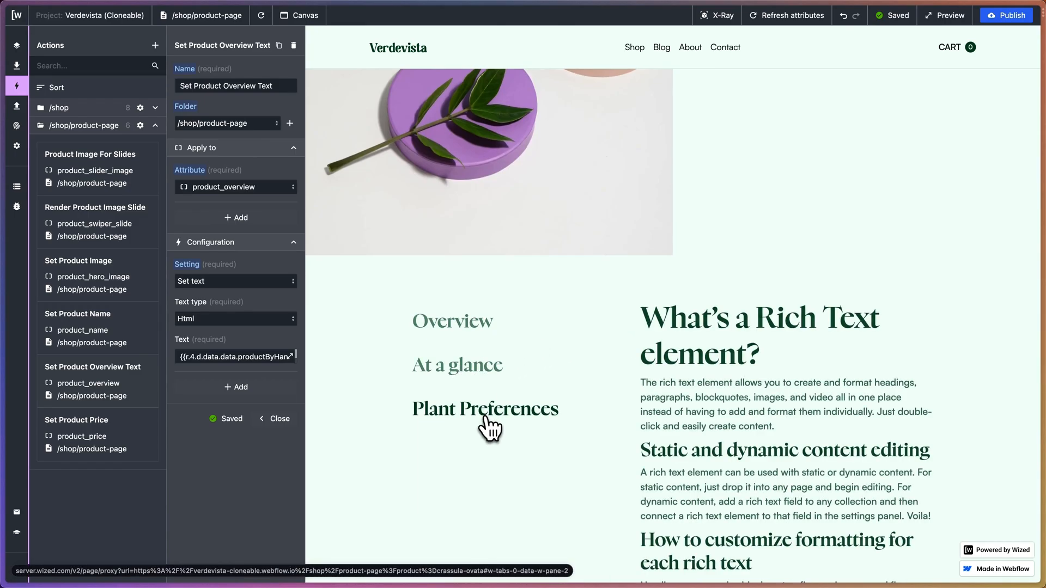
click(473, 368)
click(472, 323)
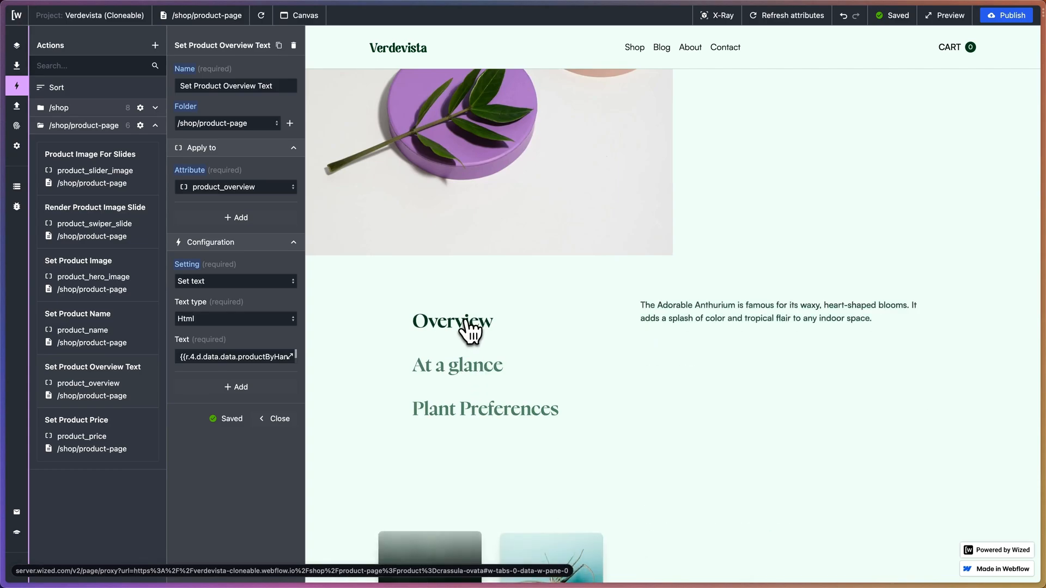
click(468, 370)
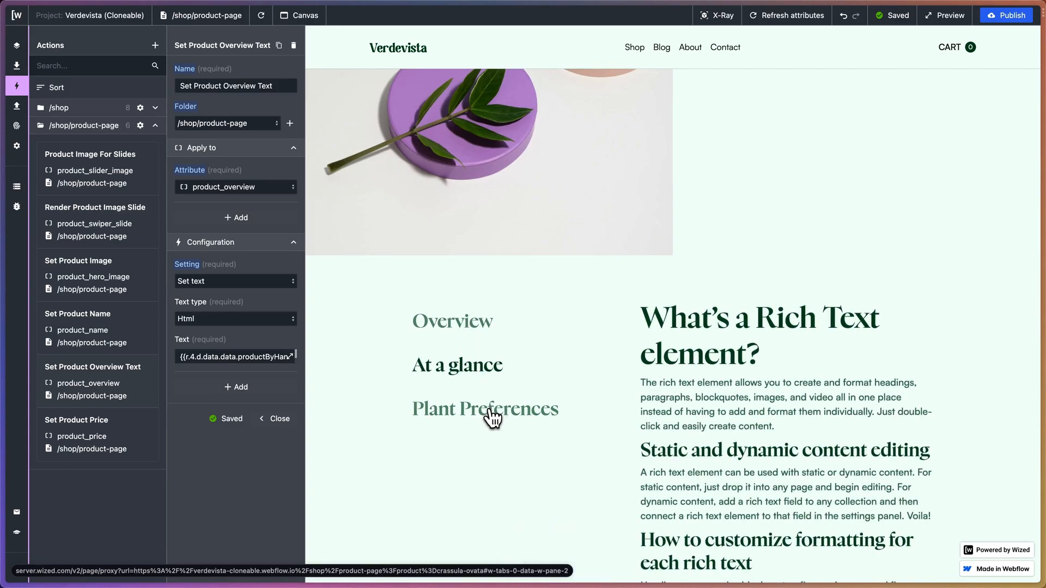
click(493, 418)
click(490, 376)
click(472, 420)
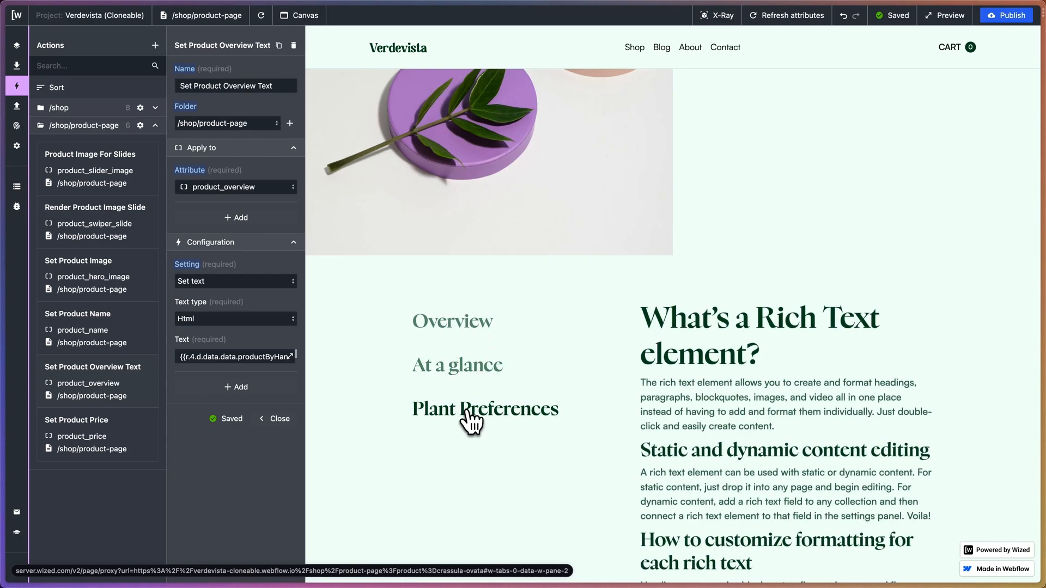
click(468, 375)
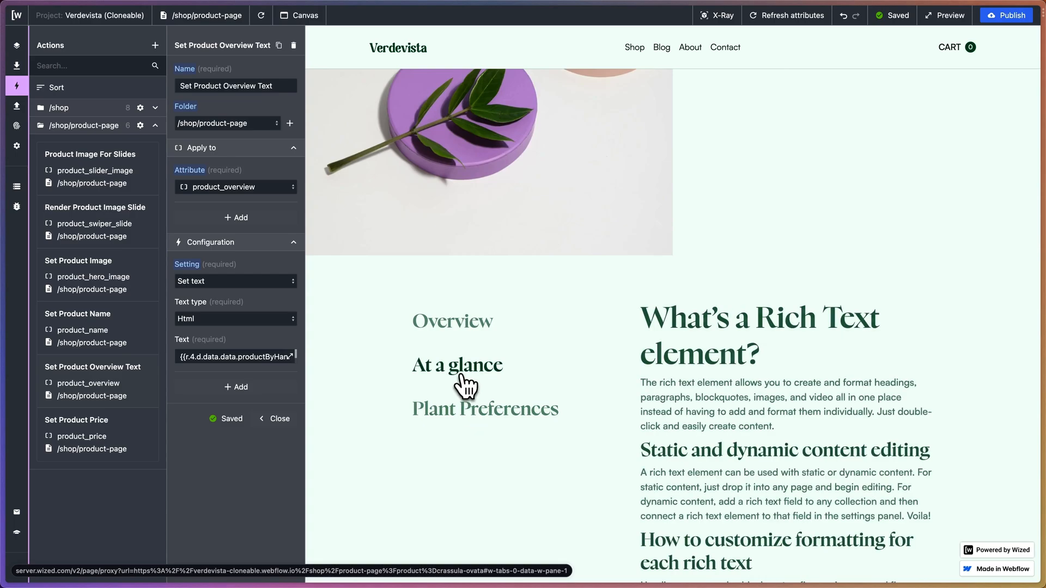
click(491, 420)
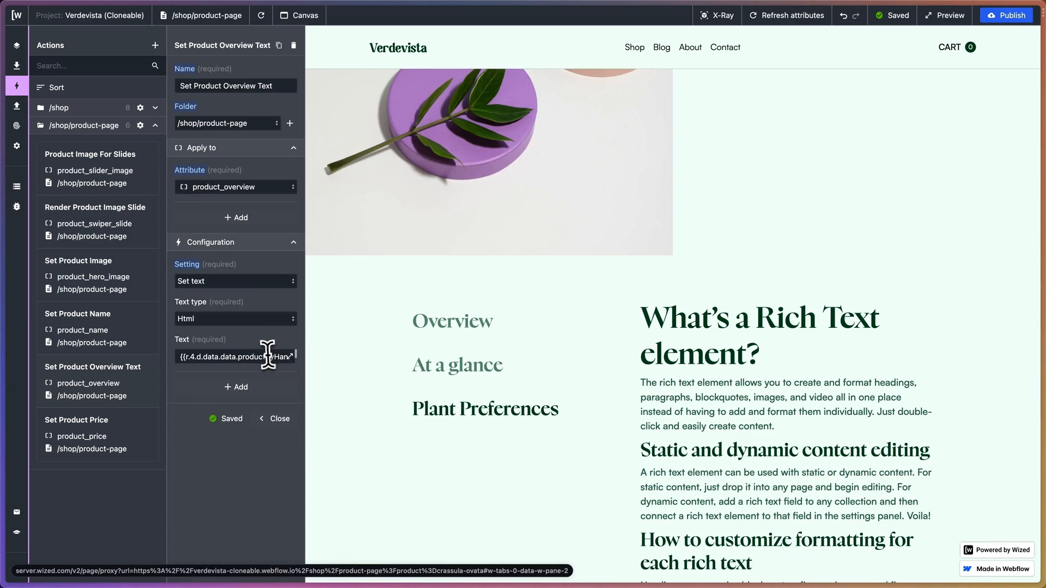
- Check the Get Product Details request's number in Data Out and switch to product.js in the verdevista-cloneable CodeSandbox
click(197, 357)
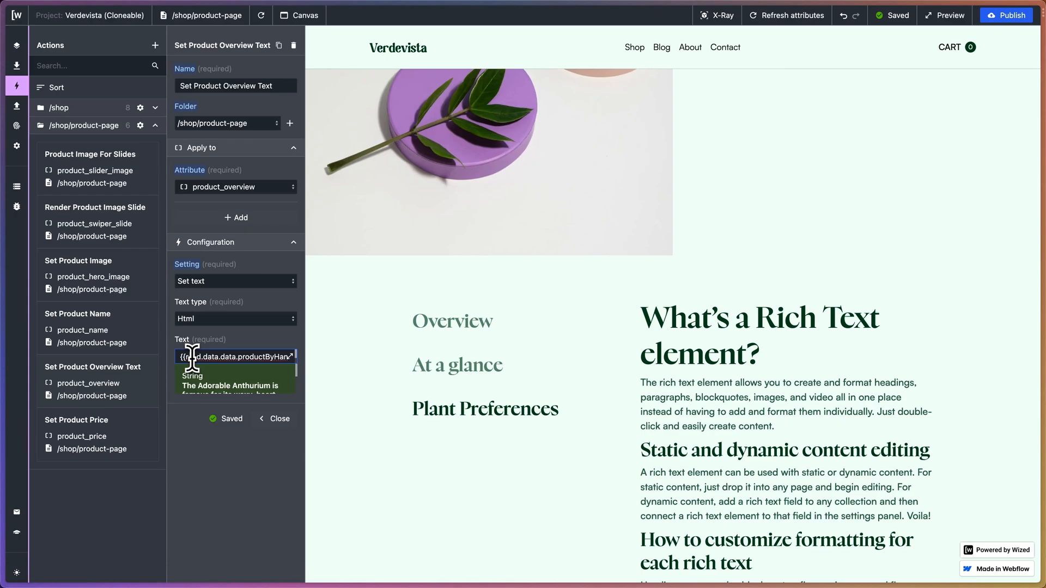
click(17, 109)
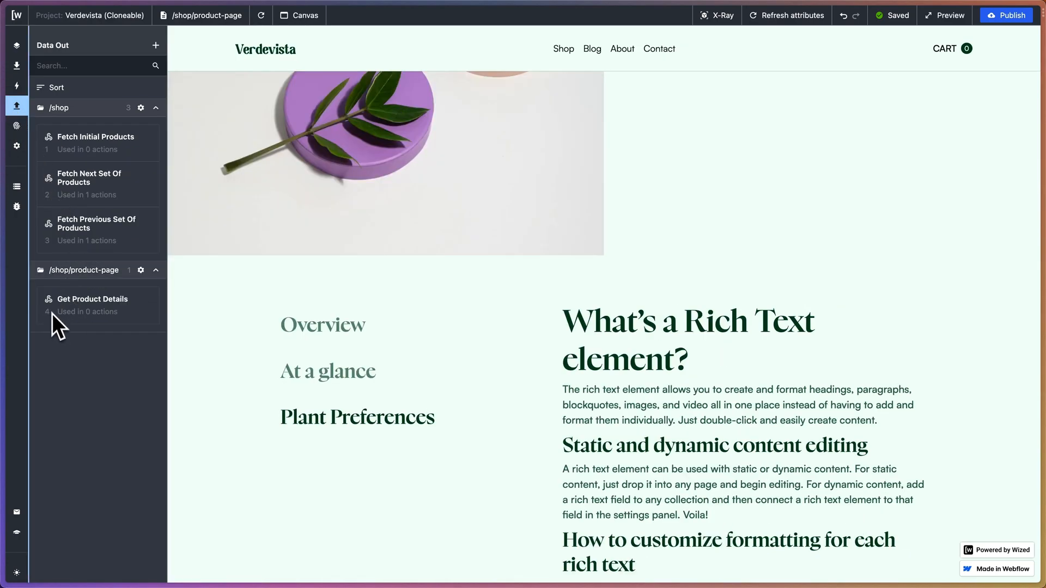
mouse_move(3, 158)
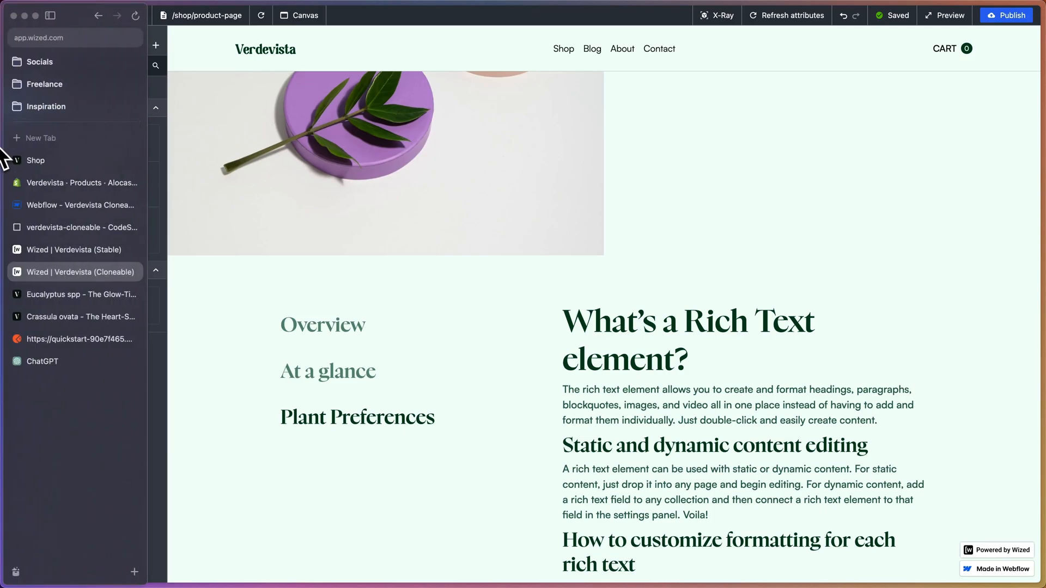
click(60, 228)
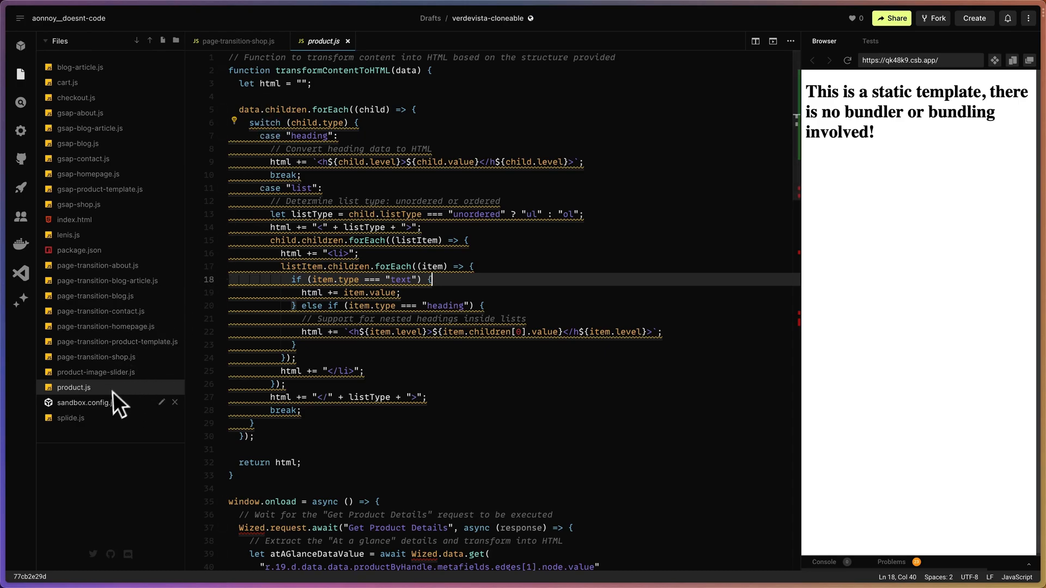
- In product.js, change the request number in the atAGlanceDataValue path to 4 so it starts with r.4
scroll(365, 253, down, 5)
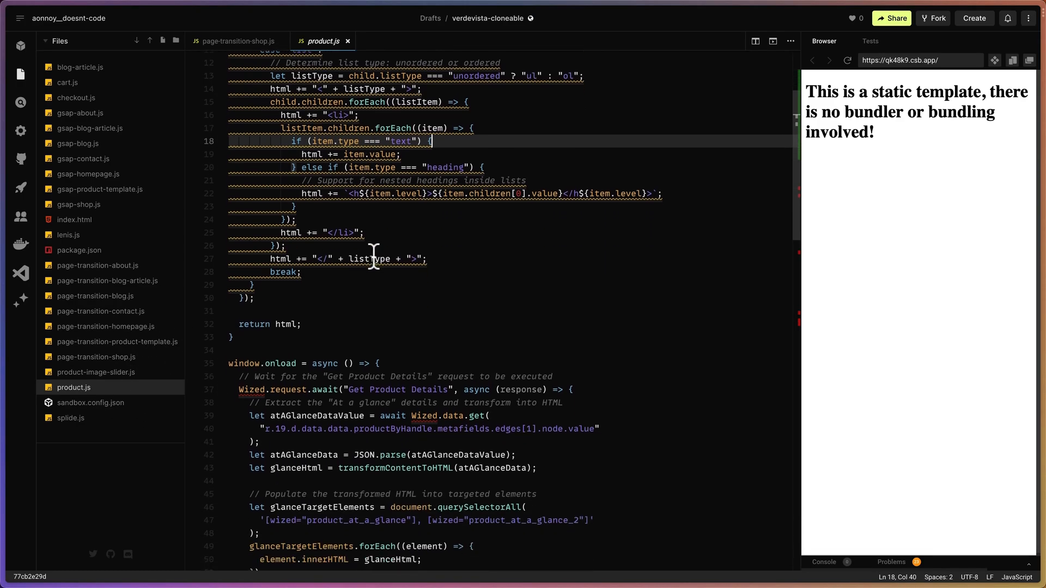
scroll(373, 257, down, 4)
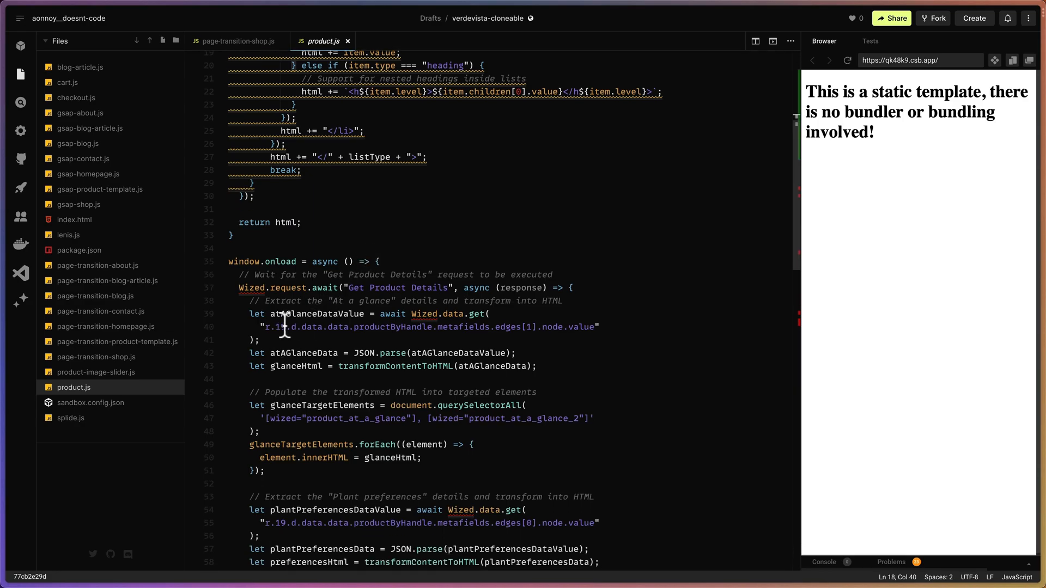
drag(276, 326, 283, 326)
key(Right)
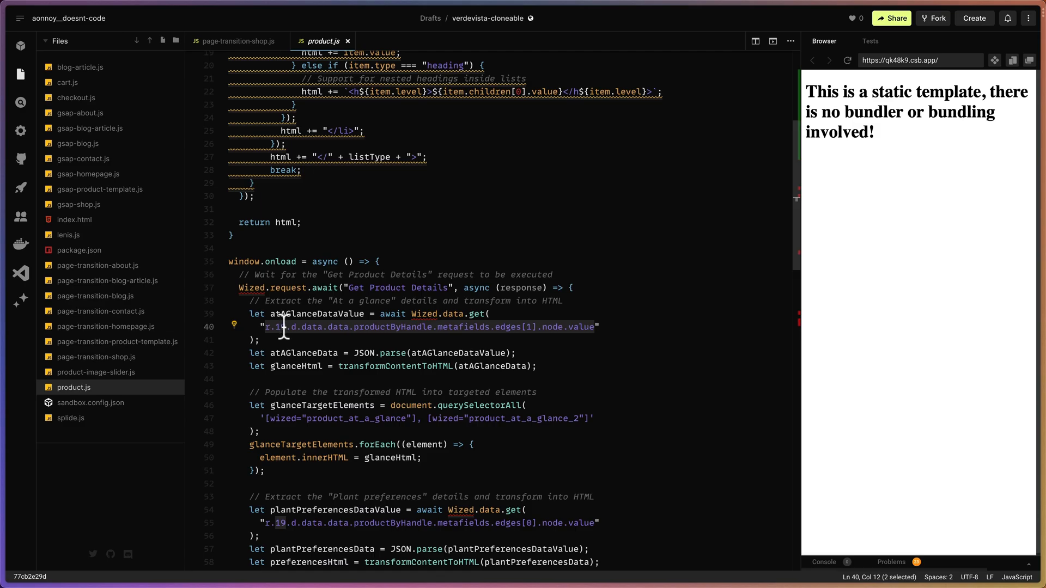
text(4)
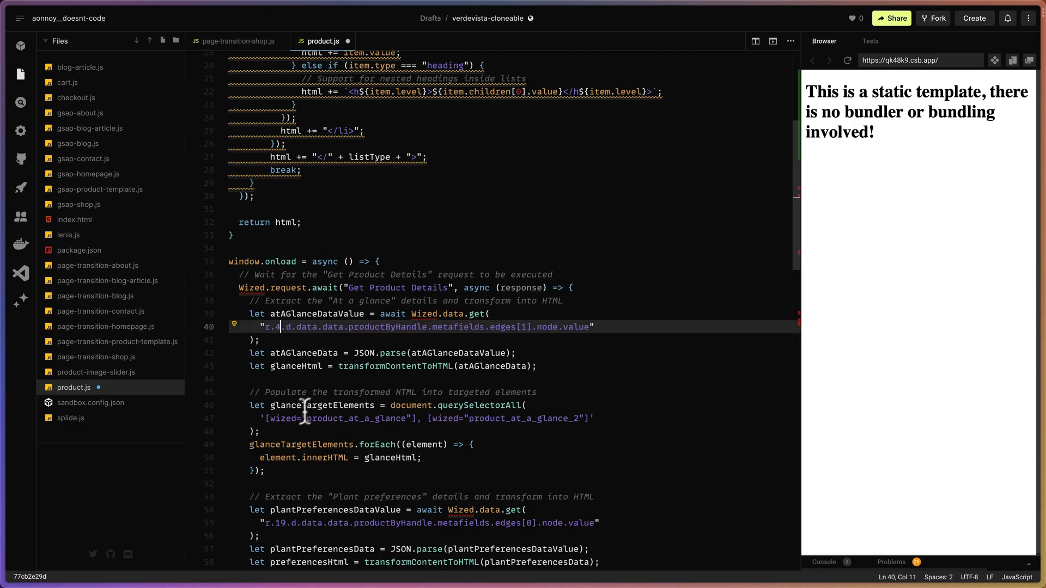
- Change the request number in the plantPreferencesDataValue path to 4 so it starts with r.4
scroll(385, 397, down, 3)
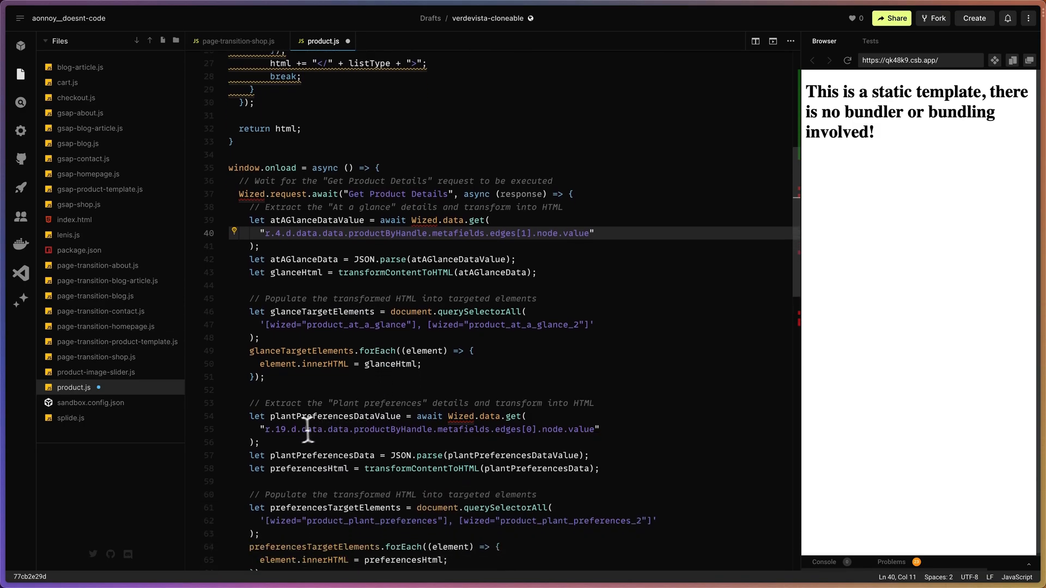
drag(275, 429, 285, 431)
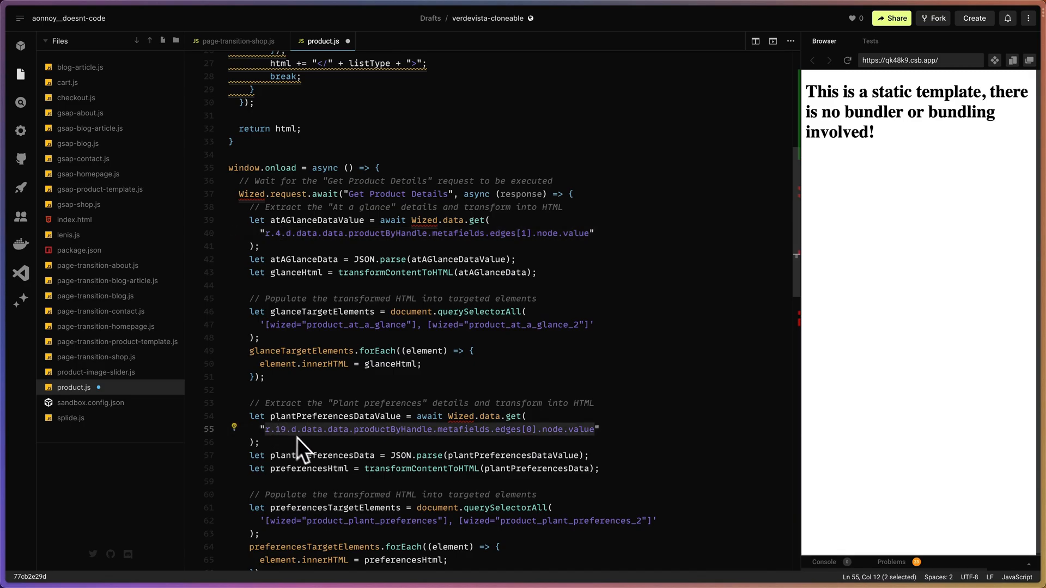
text(4)
scroll(429, 423, down, 3)
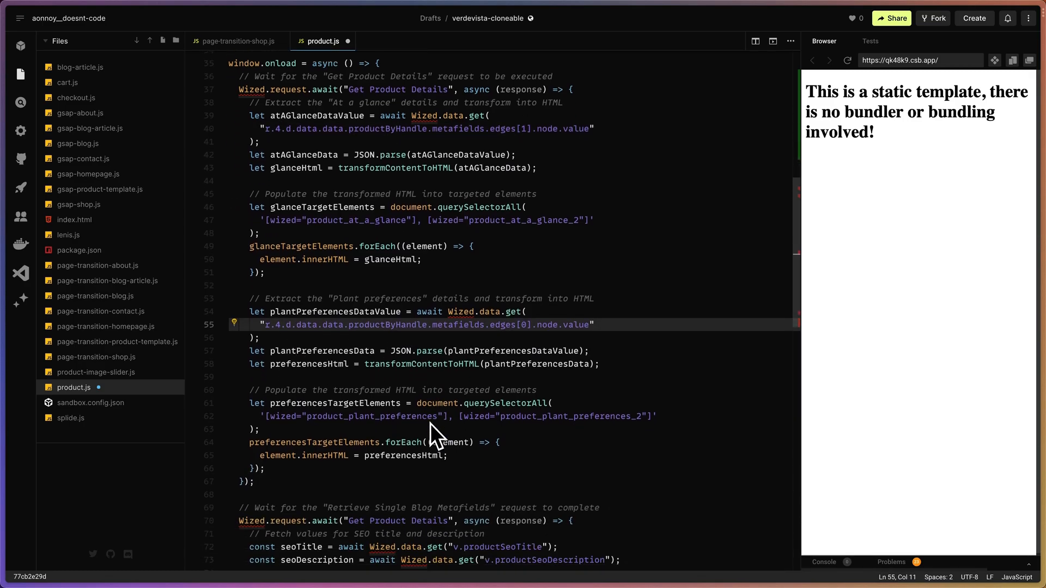
- Review the remaining code in product.js and save the file
scroll(436, 447, down, 8)
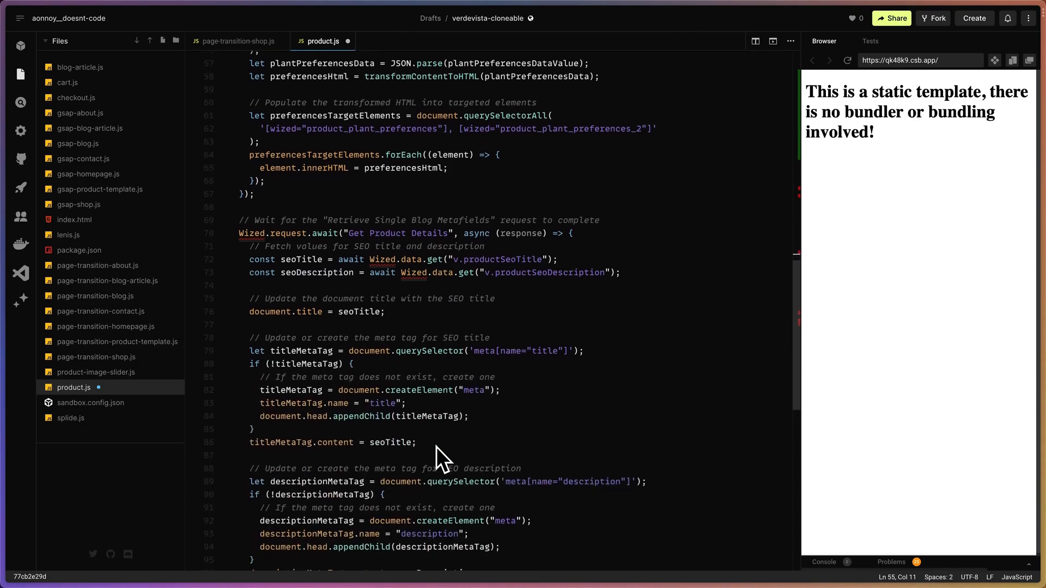
scroll(436, 446, down, 5)
scroll(436, 446, up, 20)
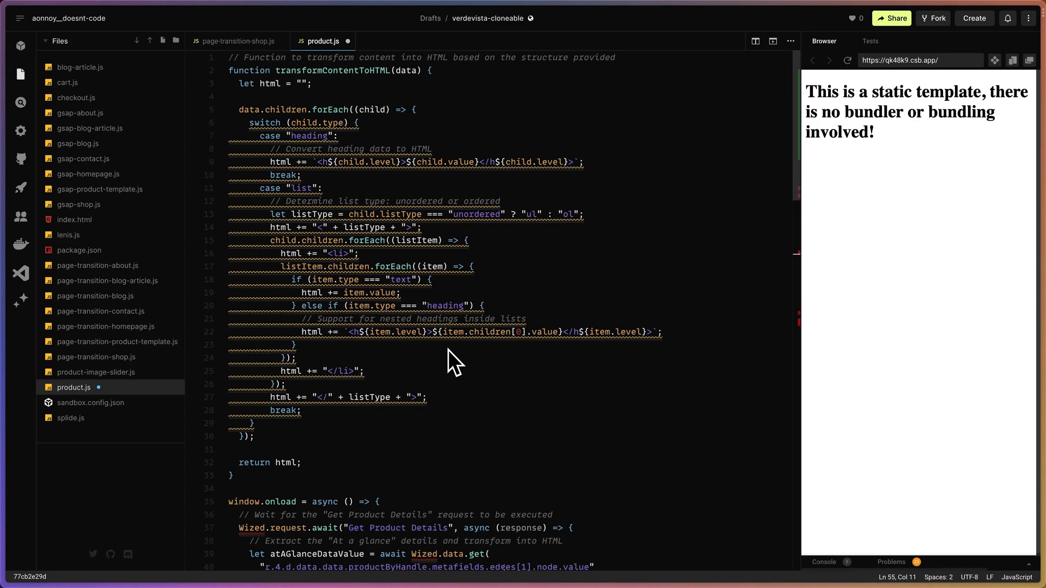
key(super+s)
- Switch to the Wized Verdevista (Cloneable) project and reload the /shop/product-page preview
mouse_move(8, 237)
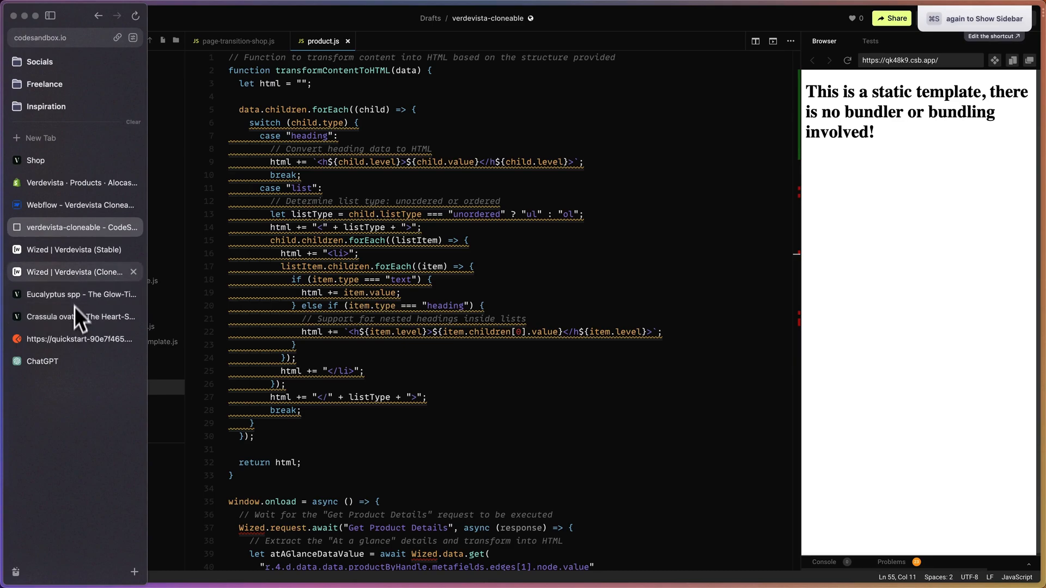
click(77, 274)
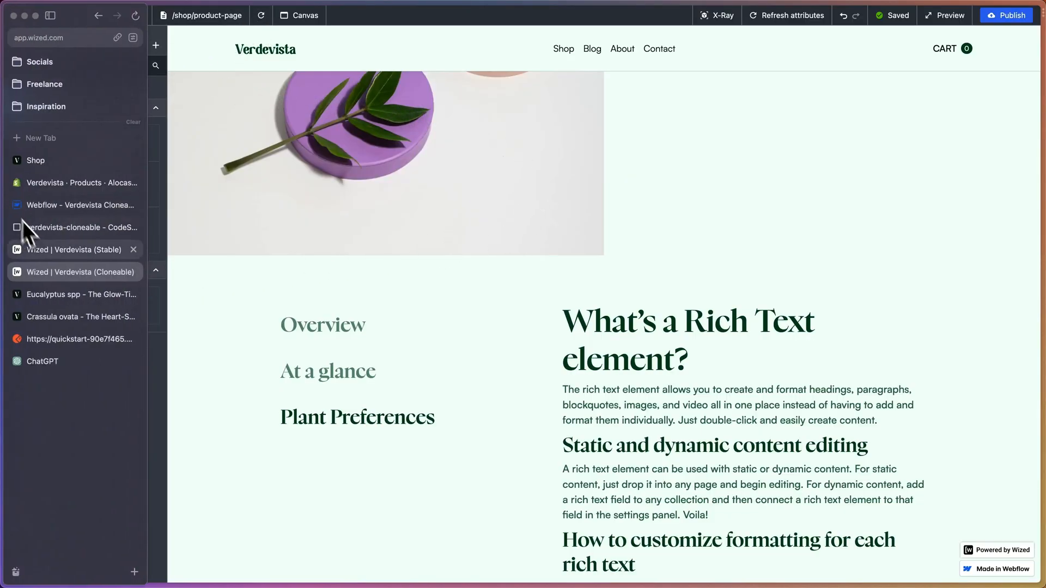
click(262, 15)
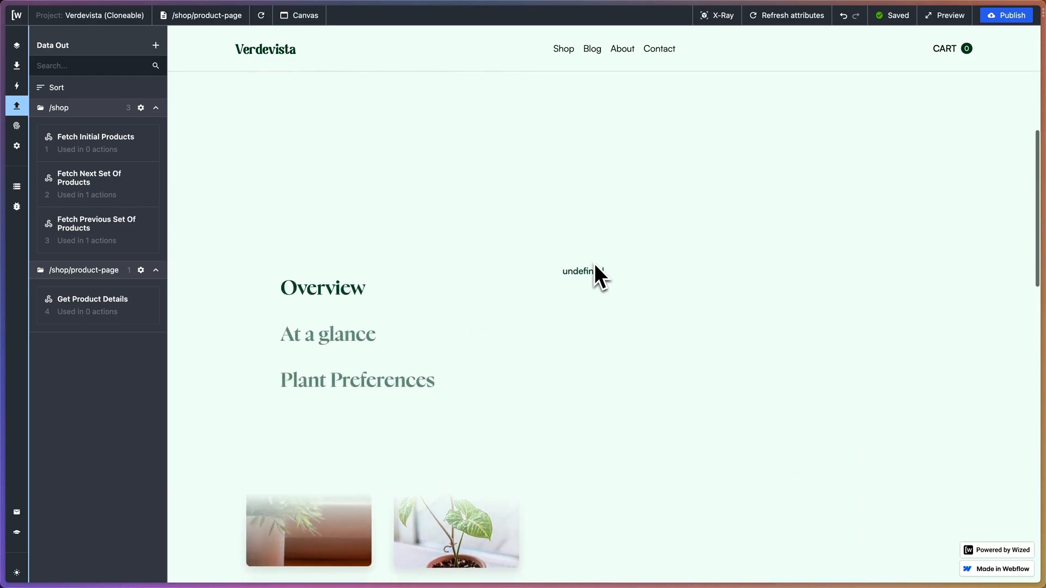
- Switch between the Overview, At a glance and Plant Preferences sections in the reloaded preview to check each one's content
scroll(594, 263, down, 20)
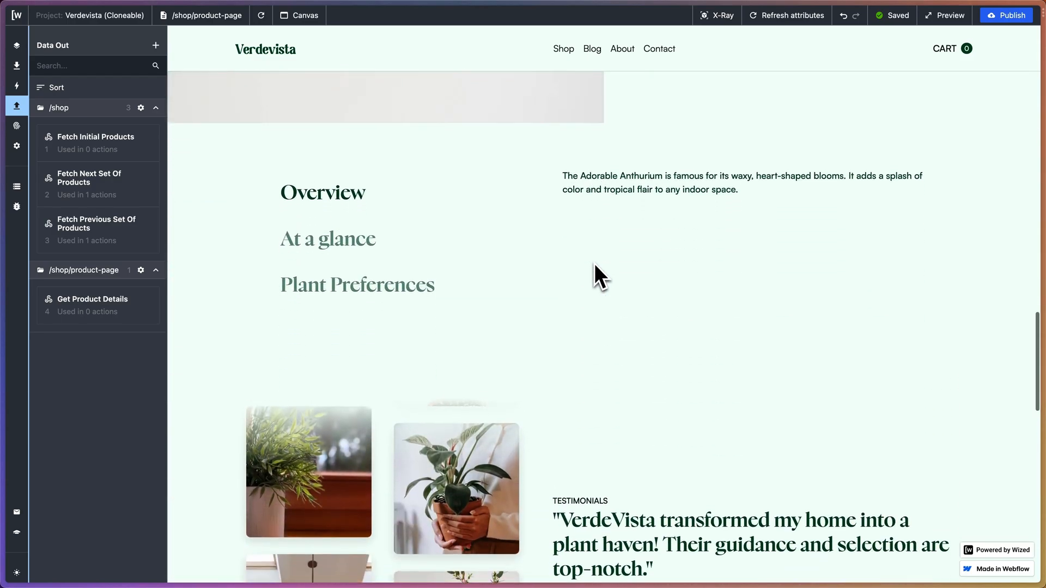
click(361, 252)
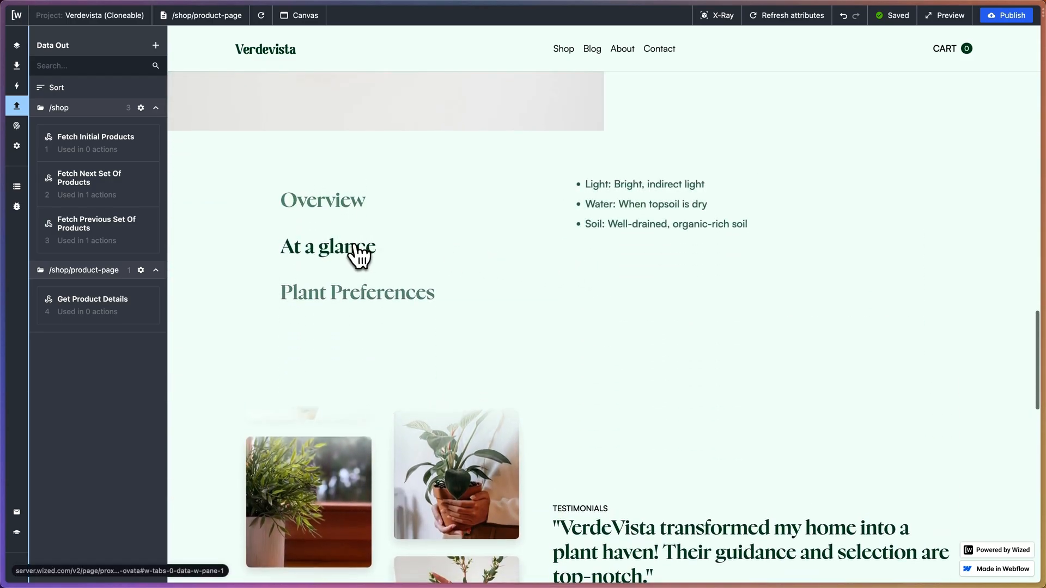
click(366, 286)
click(357, 252)
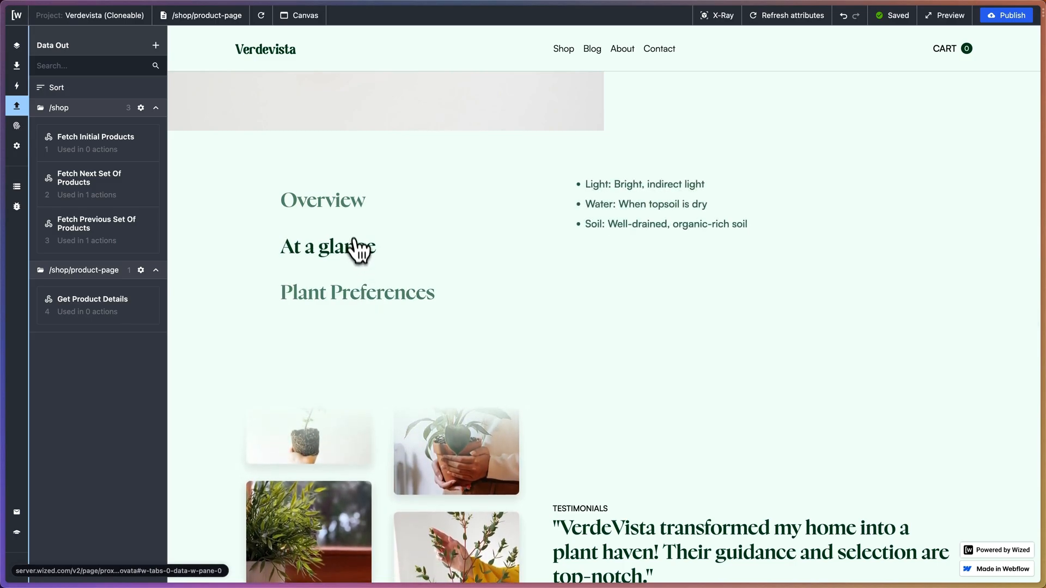
click(348, 206)
click(348, 246)
click(351, 293)
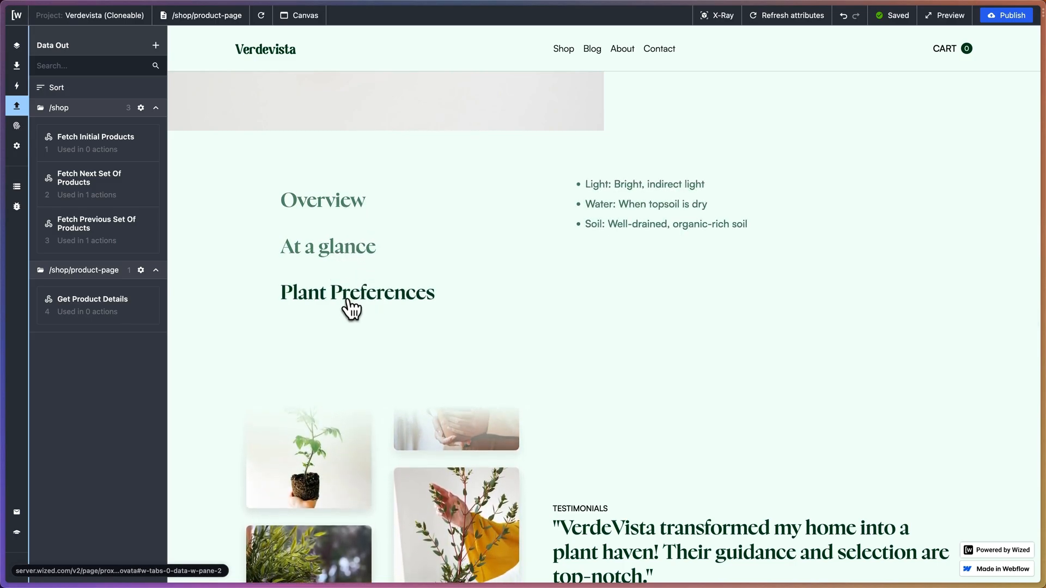
click(342, 246)
click(337, 213)
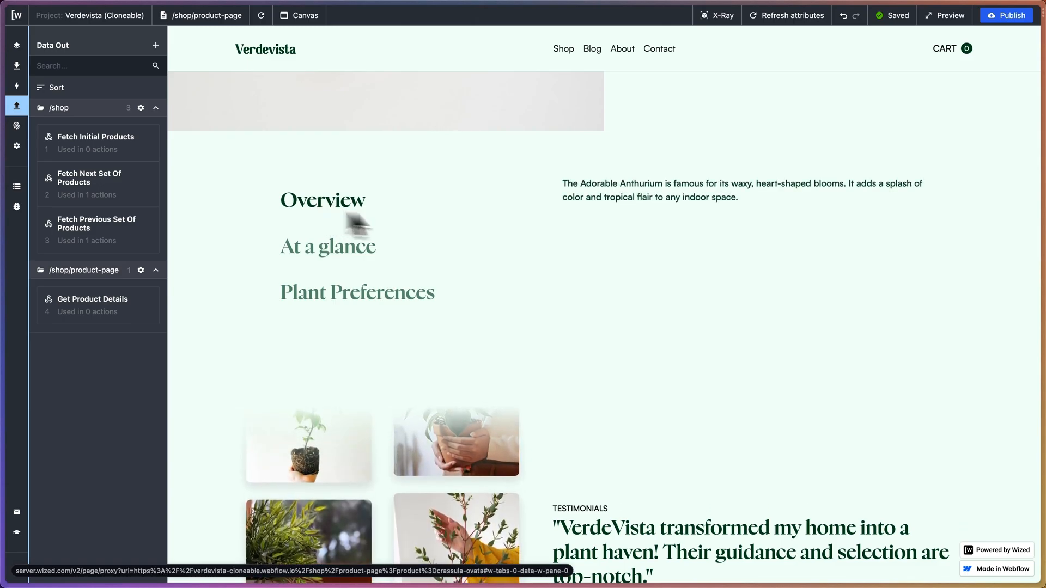
- Check the "Other plants you may also like" section, and switch to Shopify to view the Related Products metafield of Alocasia spp
scroll(536, 224, down, 4)
scroll(545, 225, down, 7)
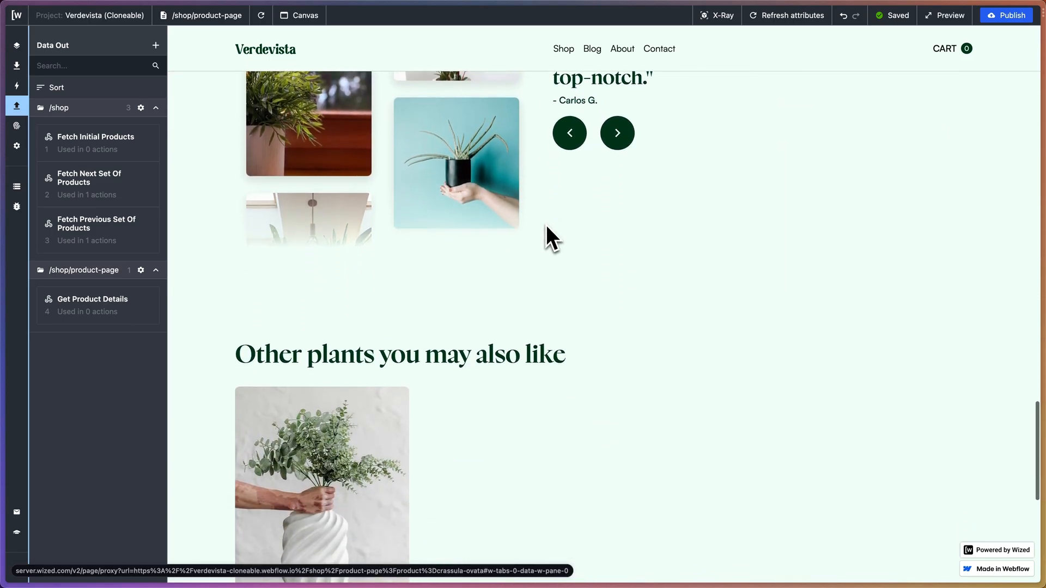
scroll(424, 343, down, 2)
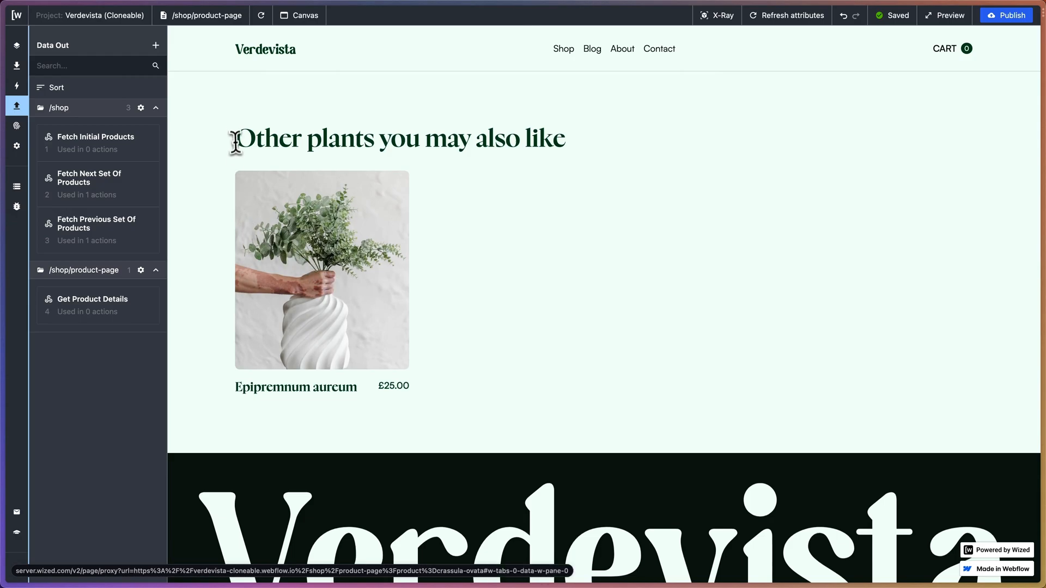
mouse_move(1, 158)
click(64, 184)
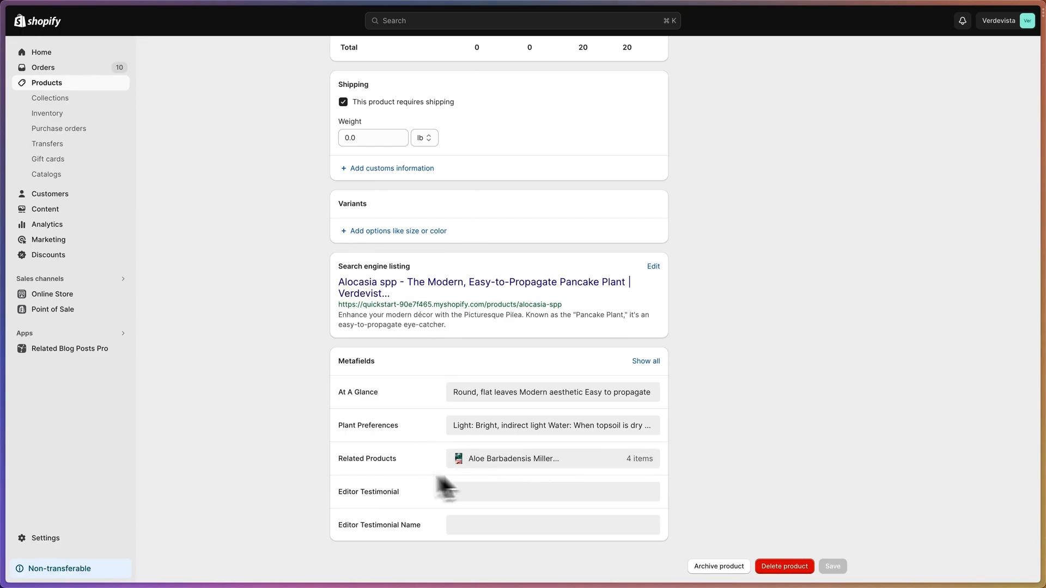
click(533, 460)
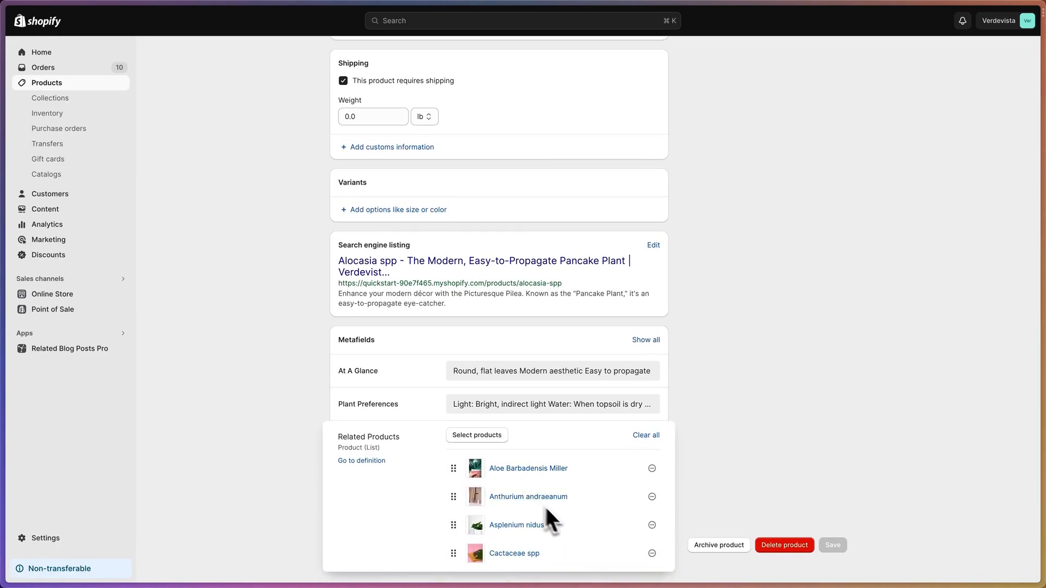
click(204, 242)
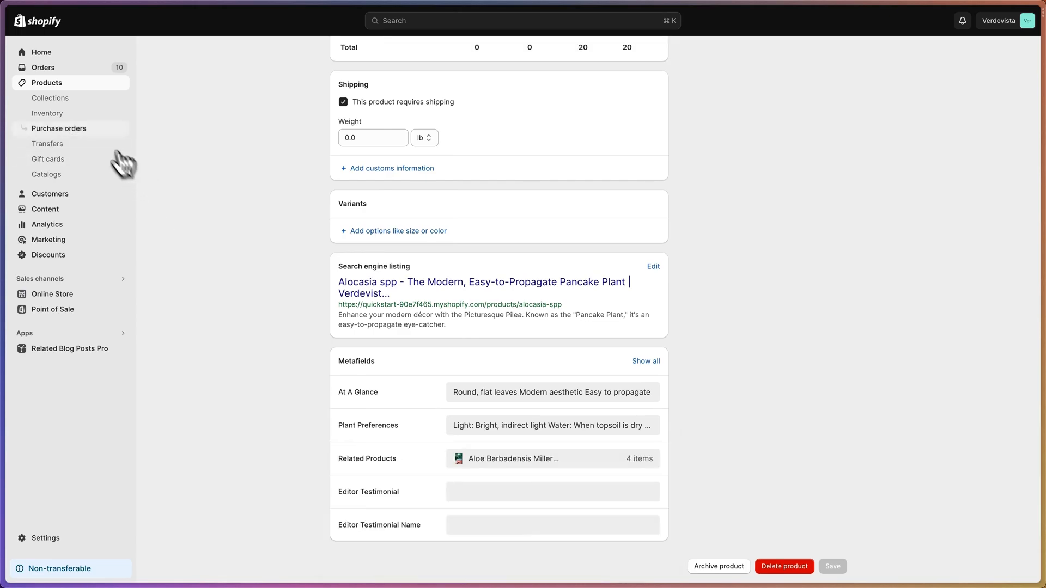
- Open the Crassula ovata product in Shopify and view the items in its Related Products metafield
click(61, 85)
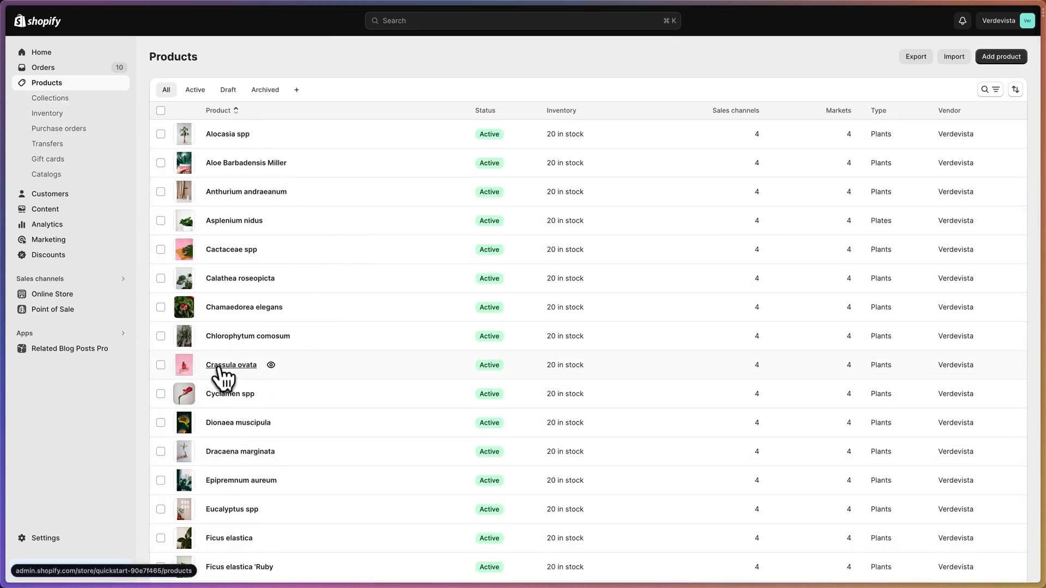
click(239, 367)
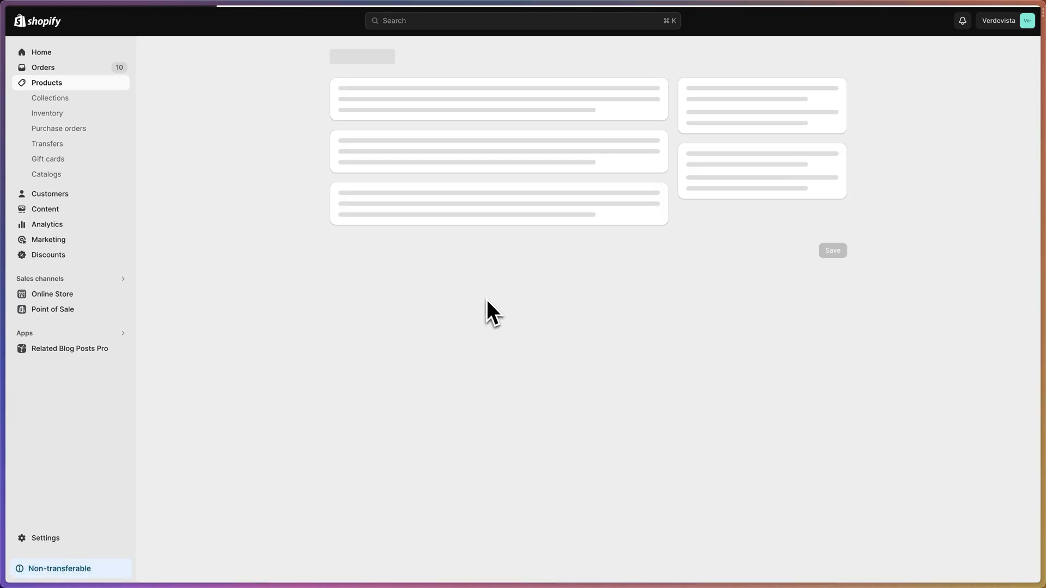
scroll(486, 300, down, 4)
scroll(486, 299, down, 10)
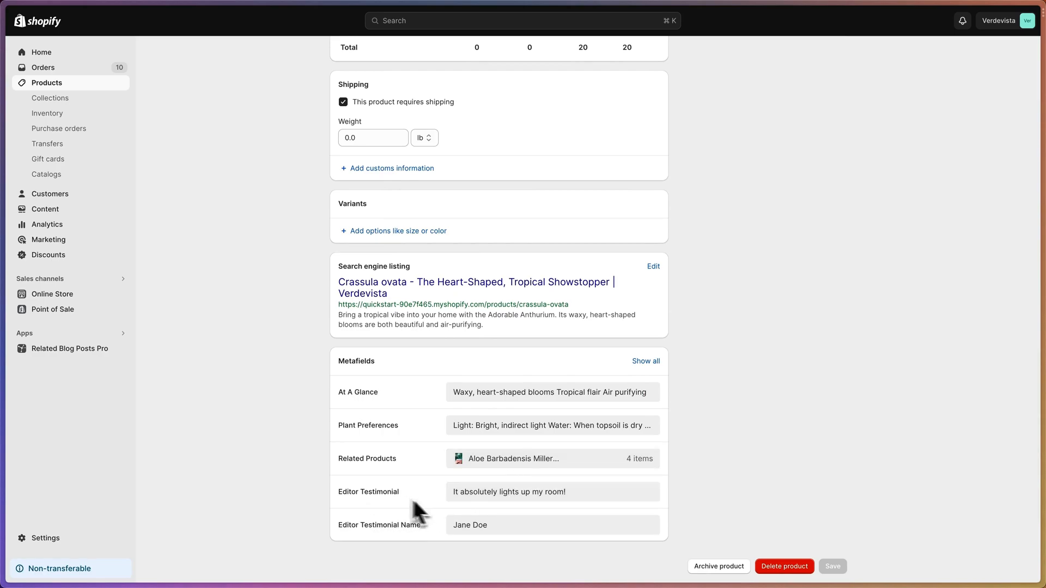
click(564, 461)
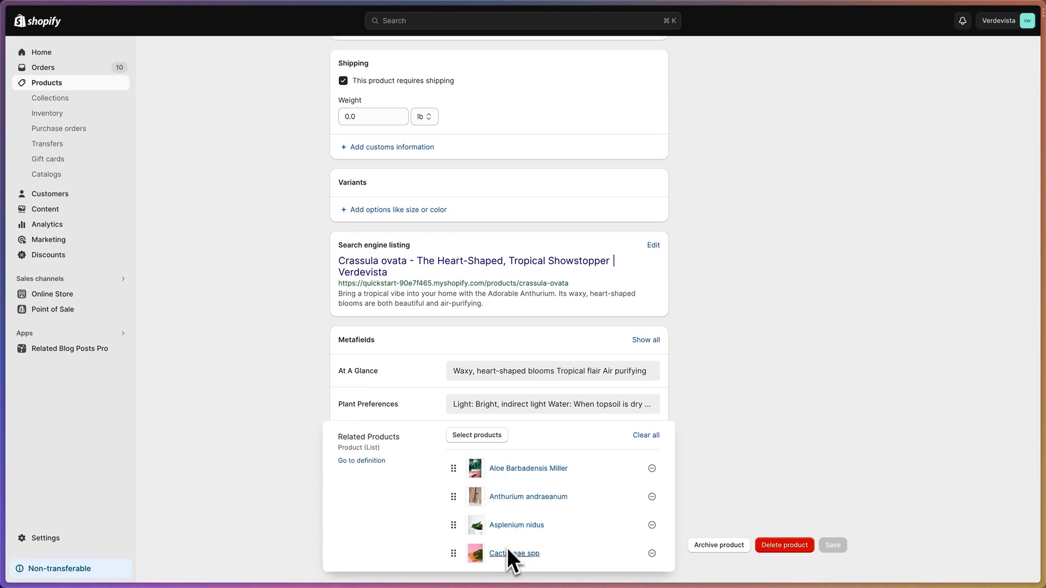
click(217, 322)
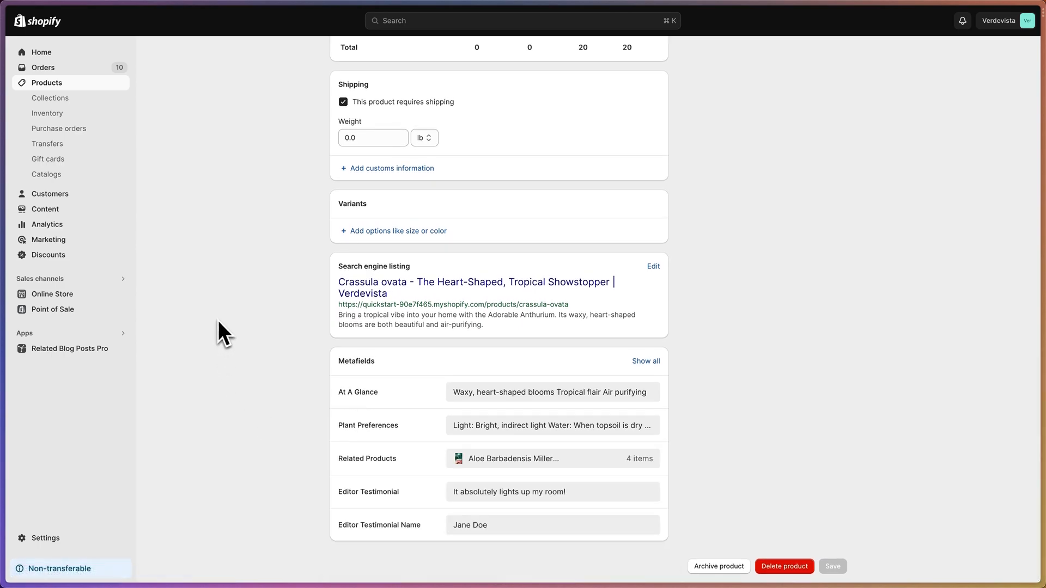
- Switch back to the Wized Verdevista (Cloneable) project and duplicate the Get Product Details request
mouse_move(2, 182)
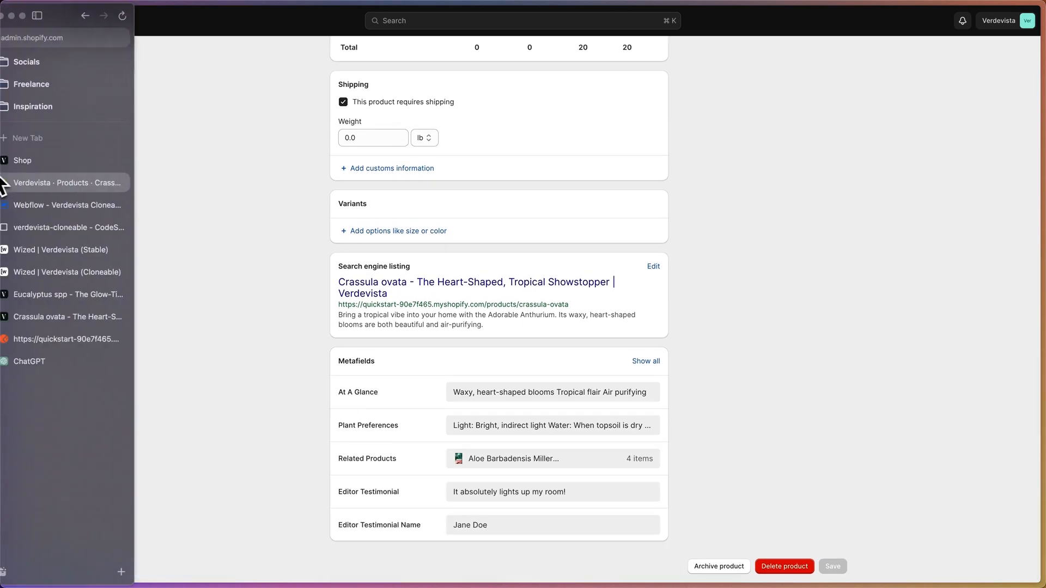
click(67, 274)
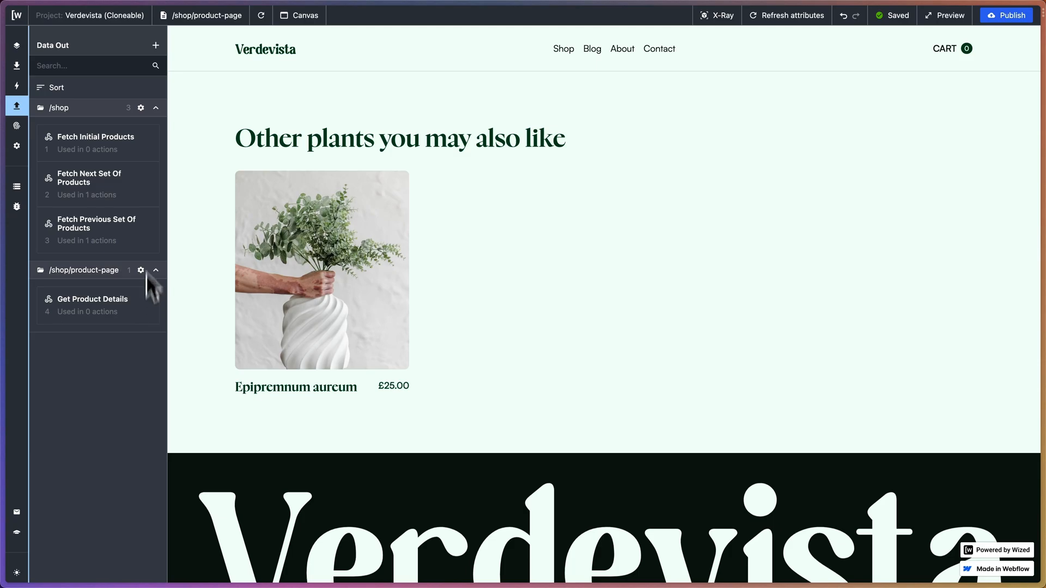
click(156, 108)
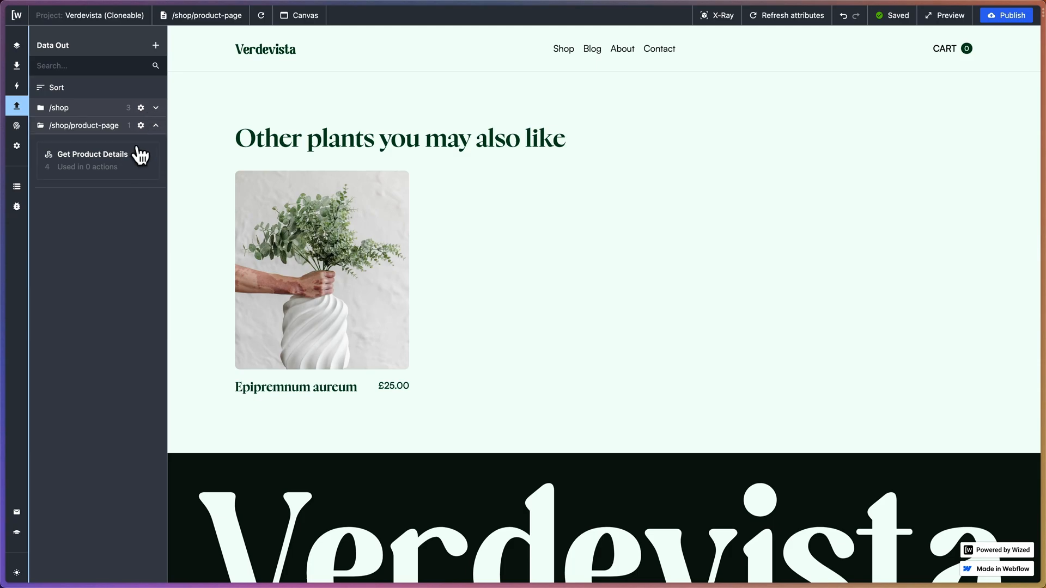
click(140, 155)
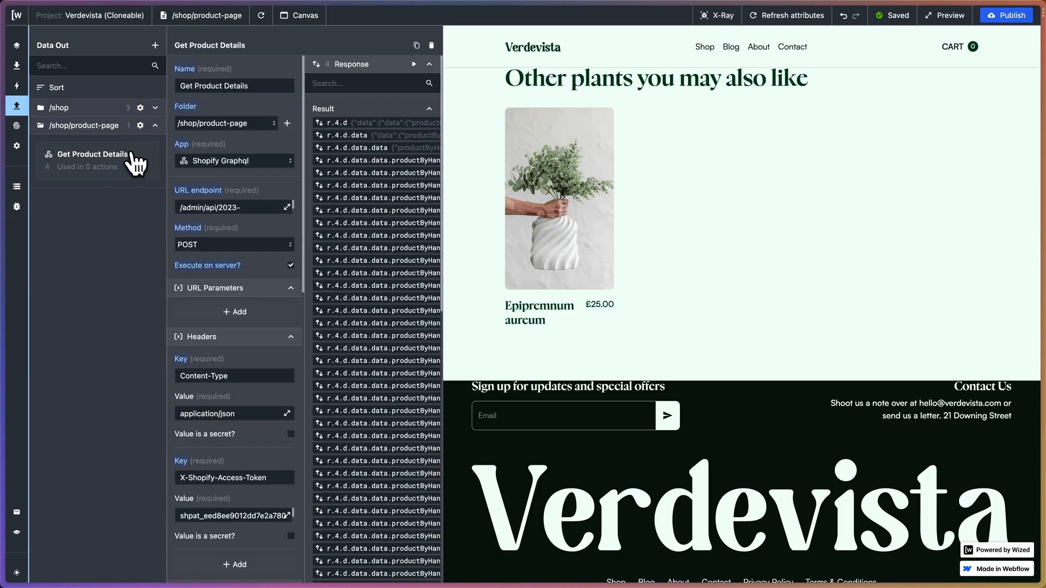
click(416, 46)
- Rename the duplicated request as "Fetch Related Products"
triple_click(198, 88)
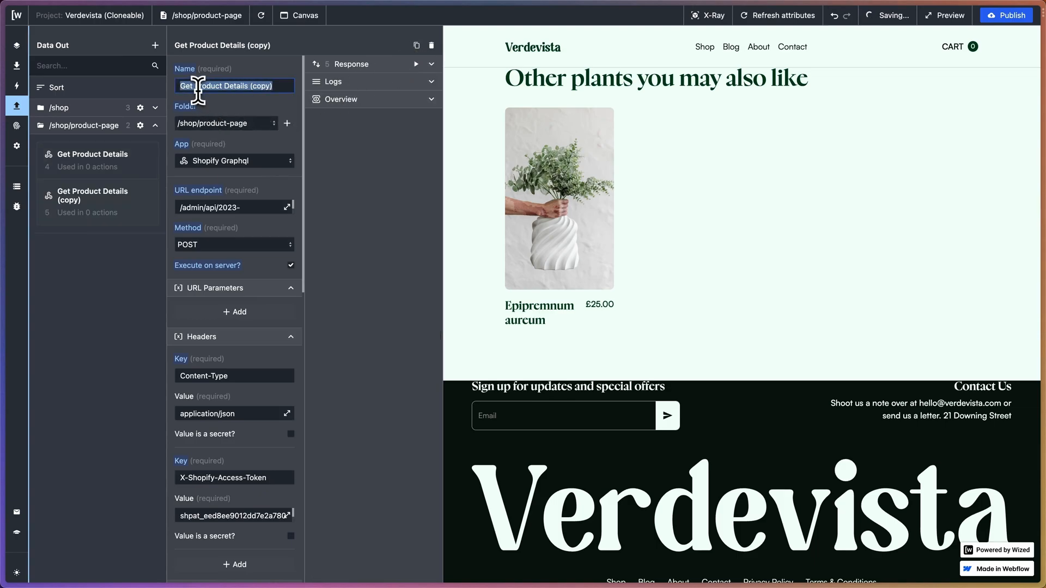
text(Fetc)
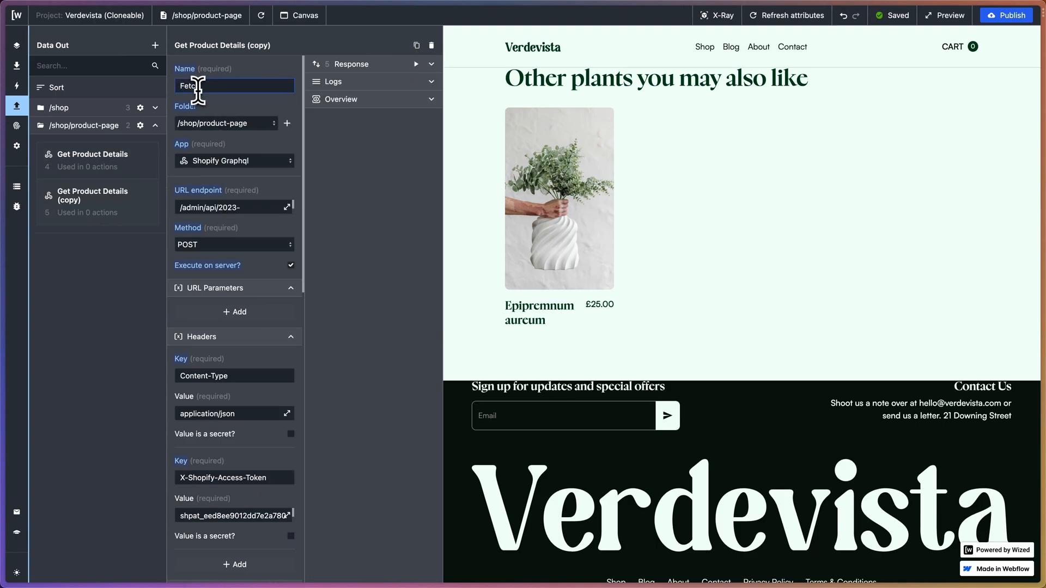
text(h Rel)
key(BackSpace)
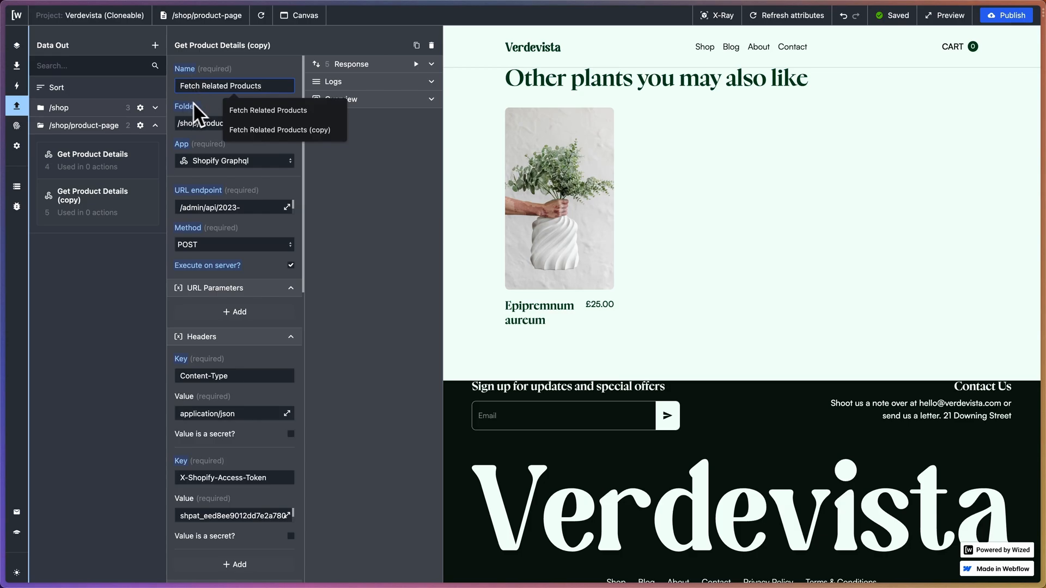
click(193, 102)
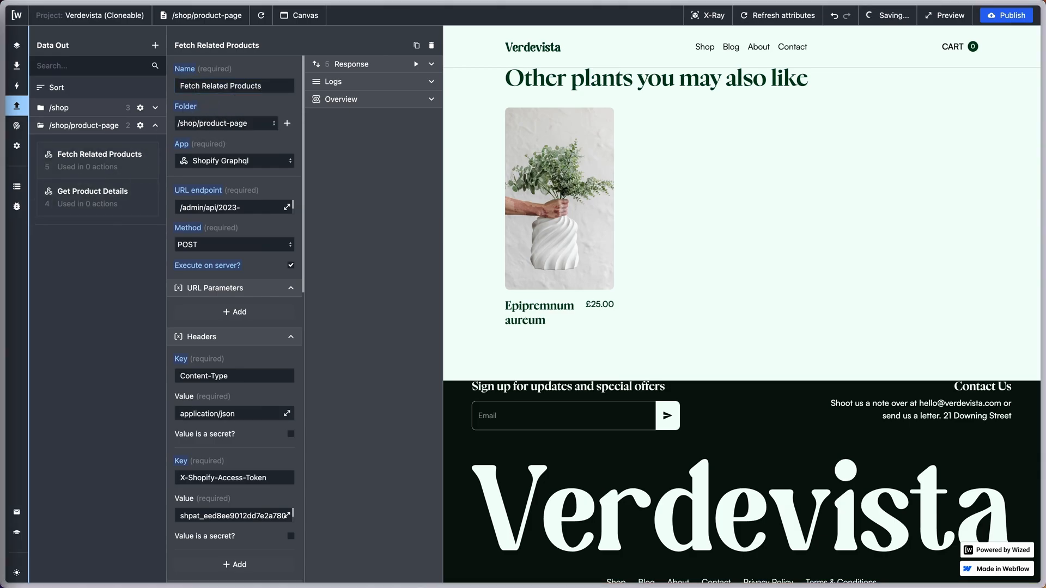
- Remove the Attribute Present trigger and both Set variable after-request actions from the Fetch Related Products request
scroll(239, 188, down, 5)
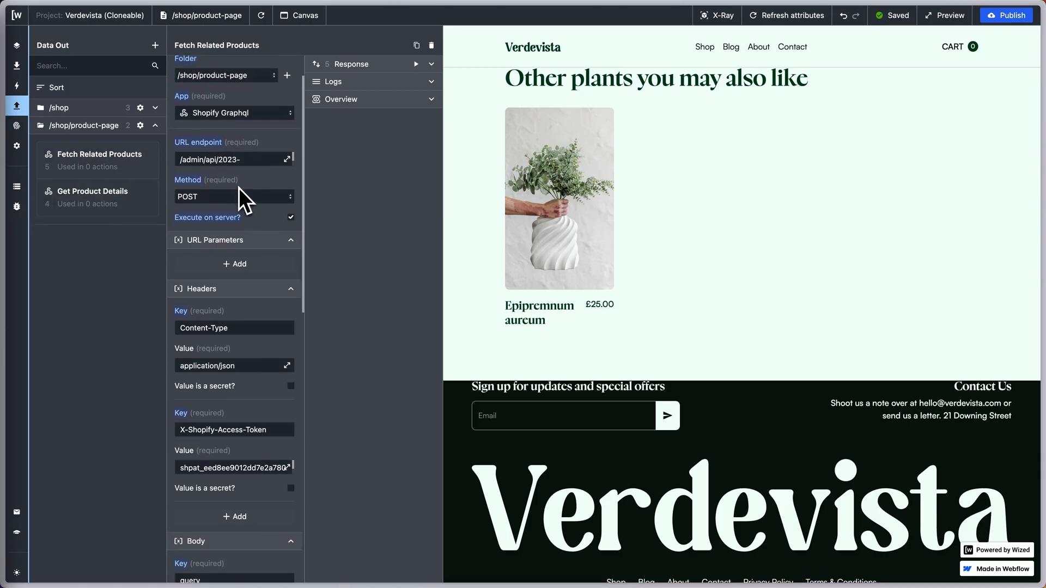
scroll(239, 188, down, 8)
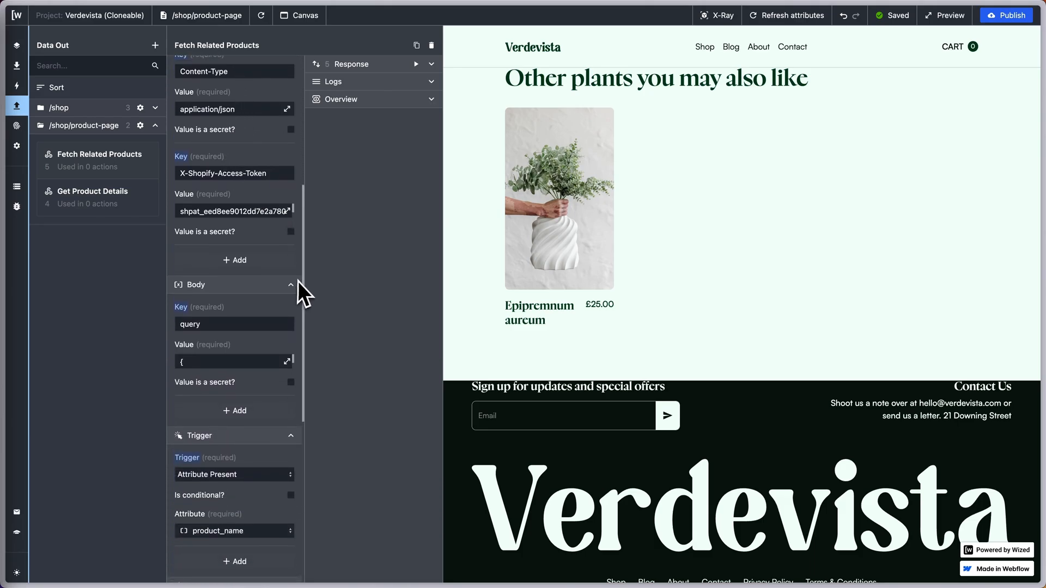
scroll(201, 309, down, 1)
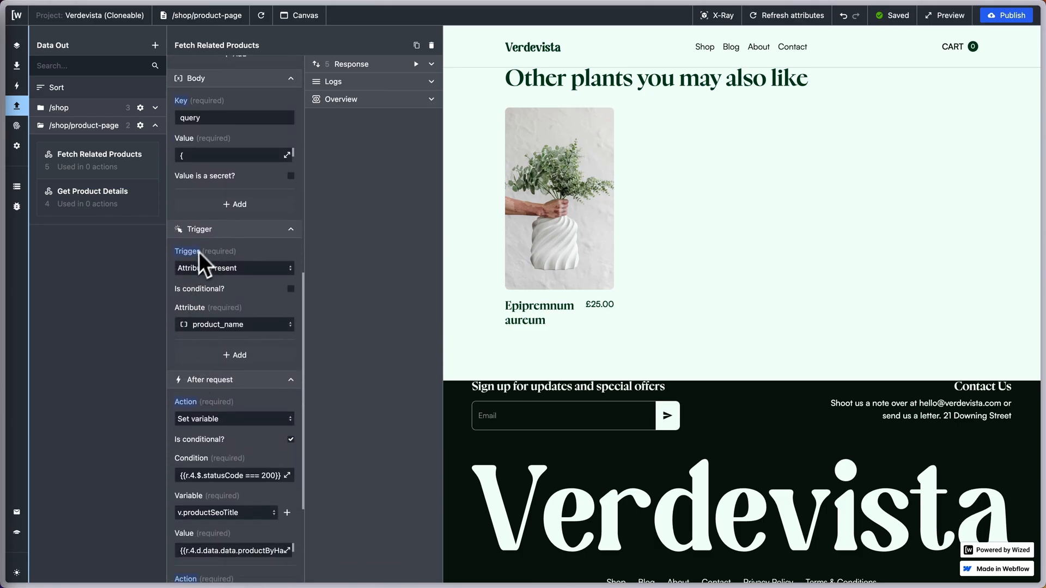
right_click(190, 265)
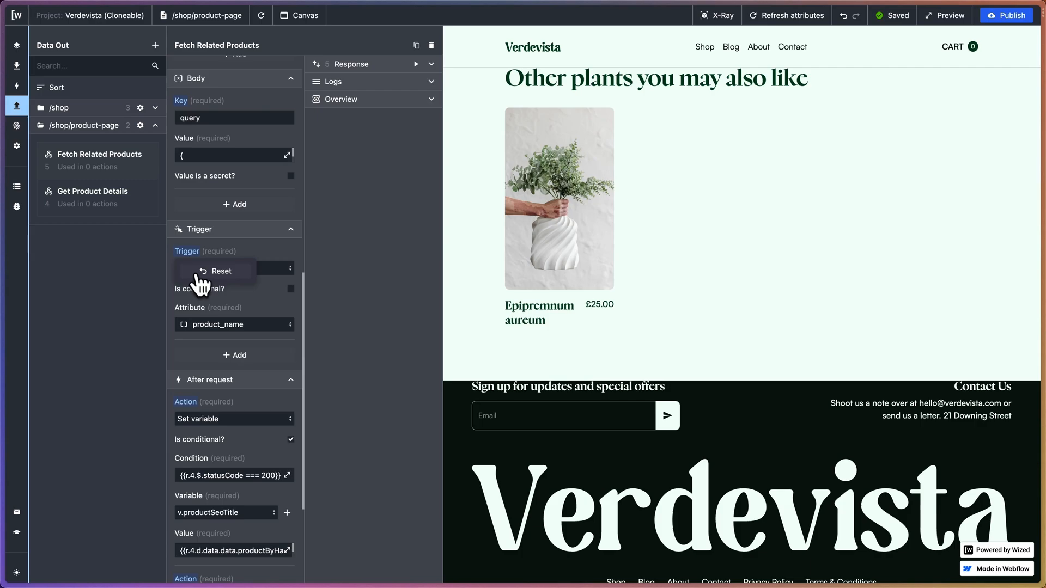
click(199, 272)
right_click(191, 309)
click(199, 318)
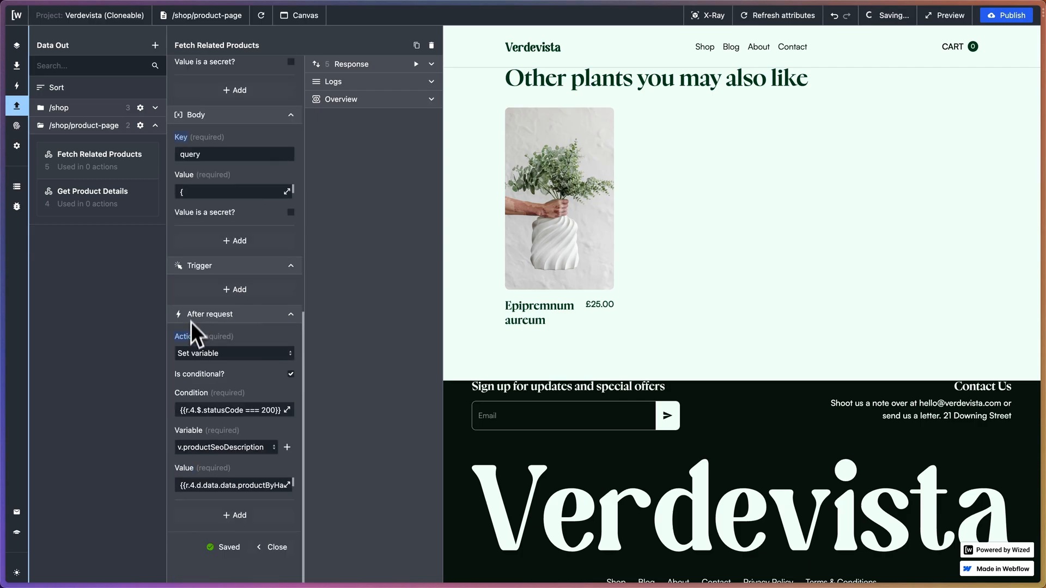
right_click(188, 341)
click(189, 364)
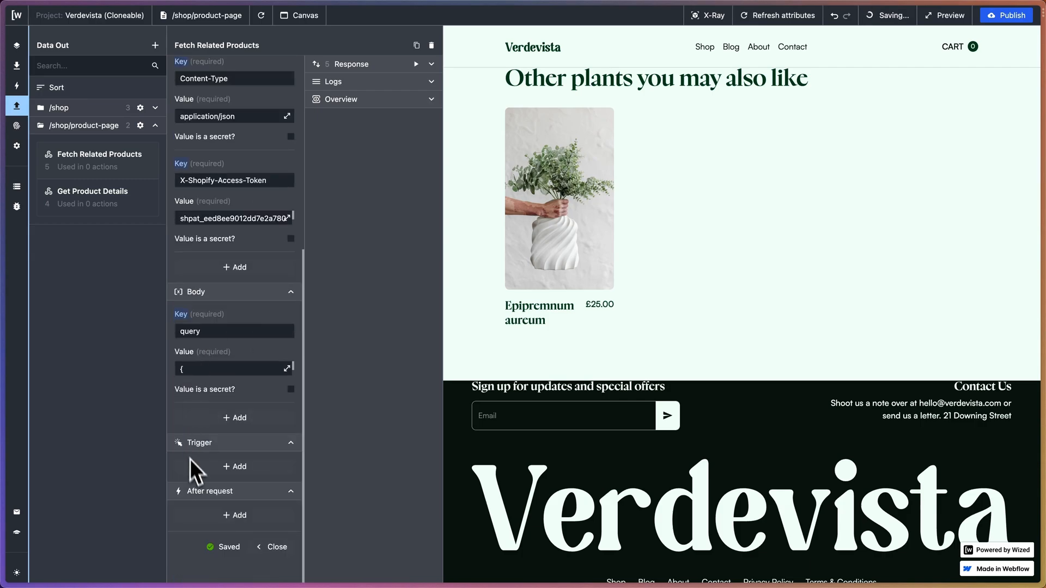
- Replace the Fetch Related Products query value with the copied nodes(ids:) query requesting each product's id, title, handle, first image and first variant price
click(286, 370)
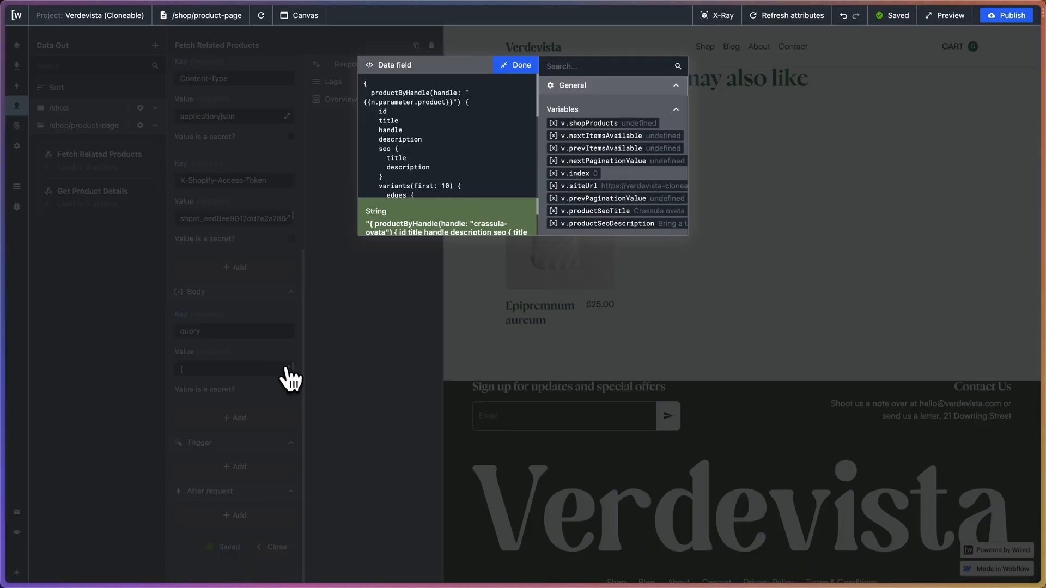
drag(363, 82, 428, 234)
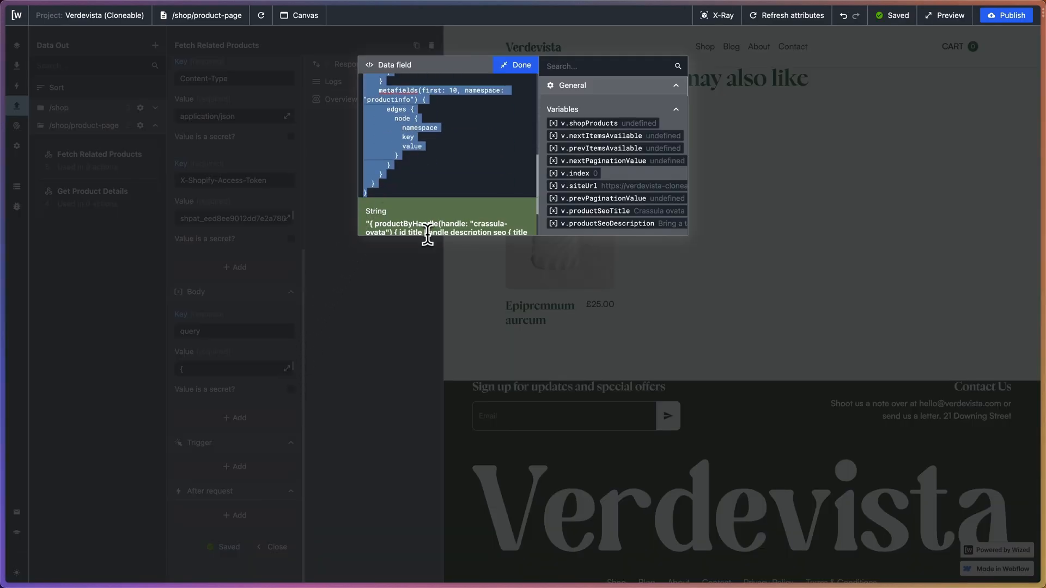
key(ctrl+v)
scroll(456, 172, up, 10)
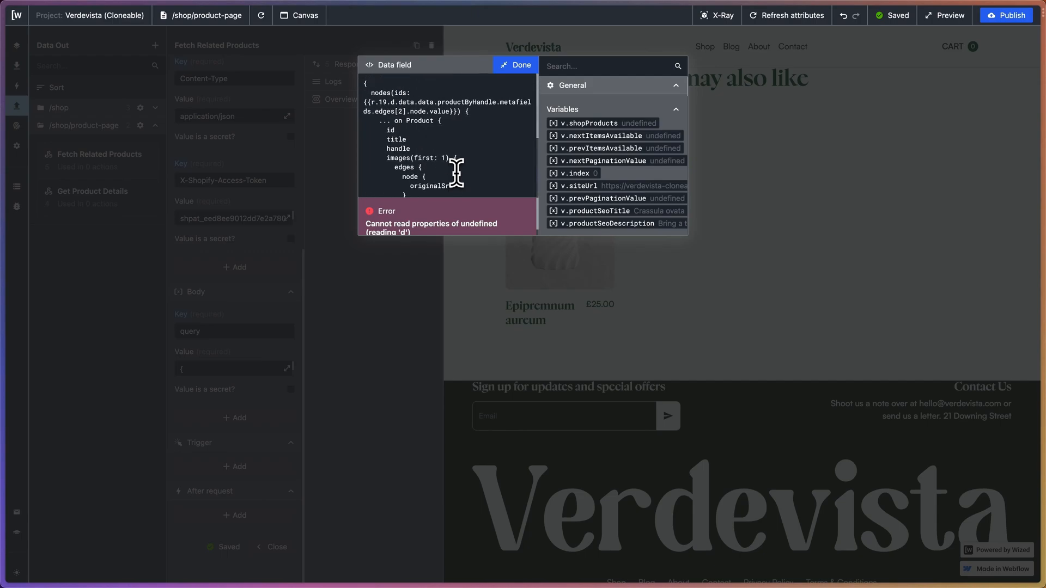
scroll(417, 155, down, 1)
scroll(417, 155, down, 2)
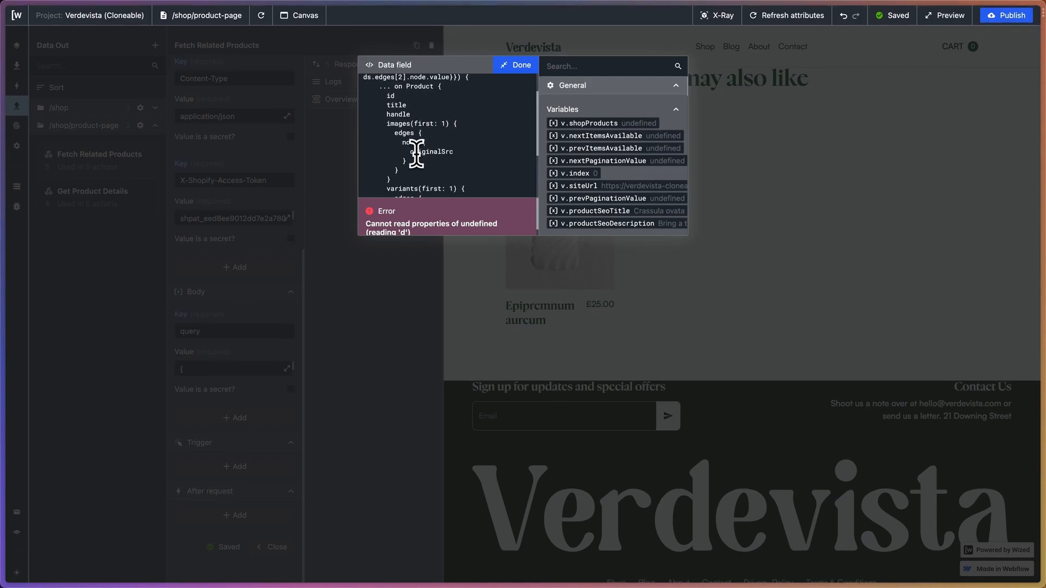
scroll(416, 156, down, 4)
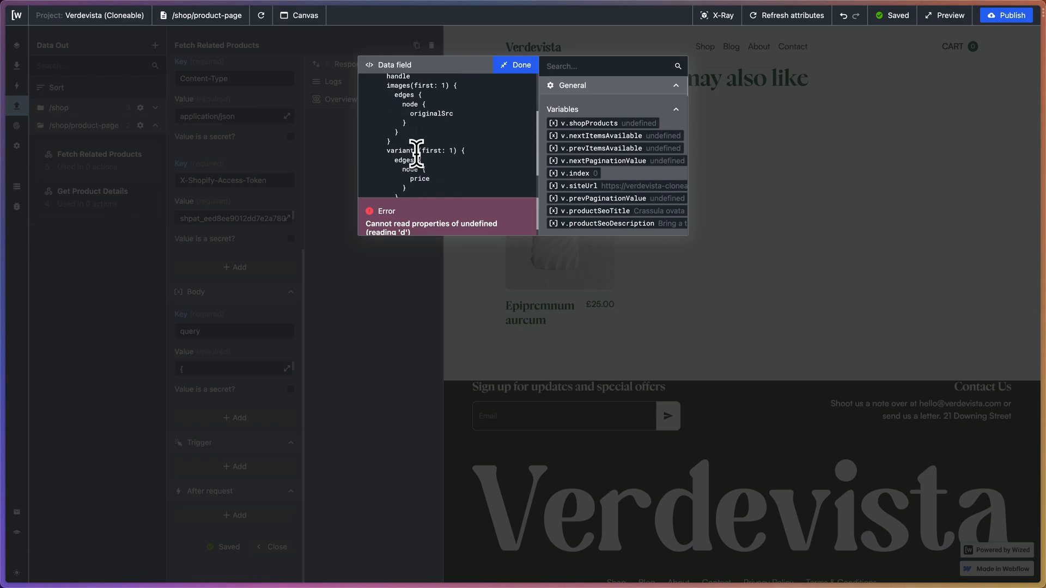
scroll(417, 155, down, 4)
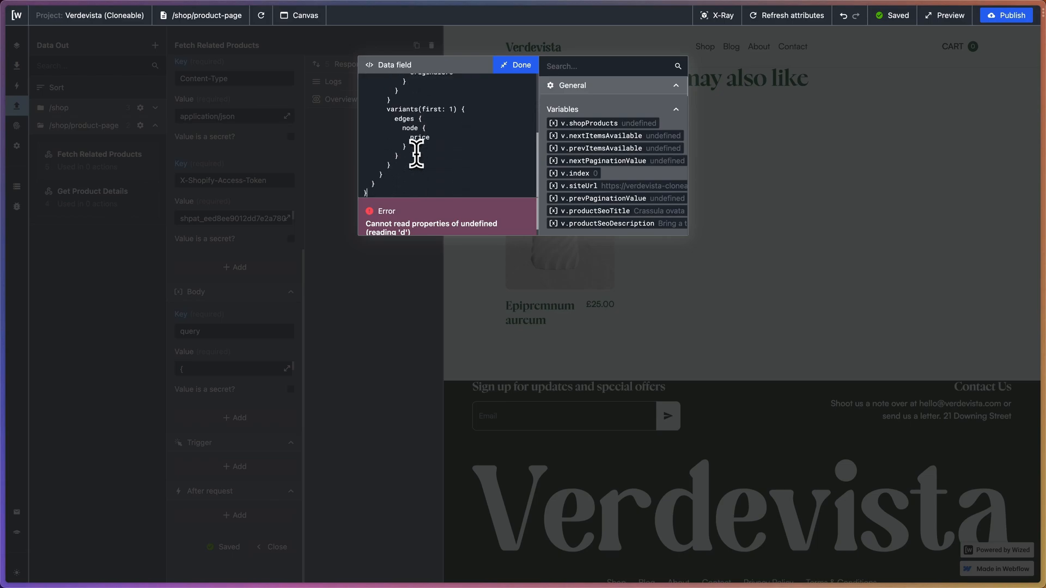
- Point the query's ids expression at request r.4, review the resolved query string and finish editing the value
scroll(416, 155, up, 10)
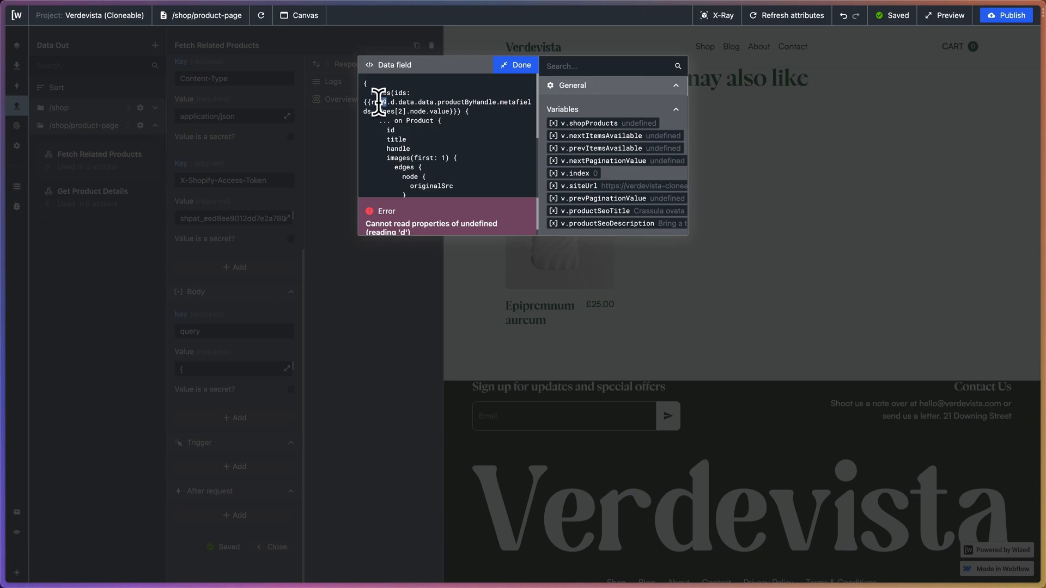
text(4)
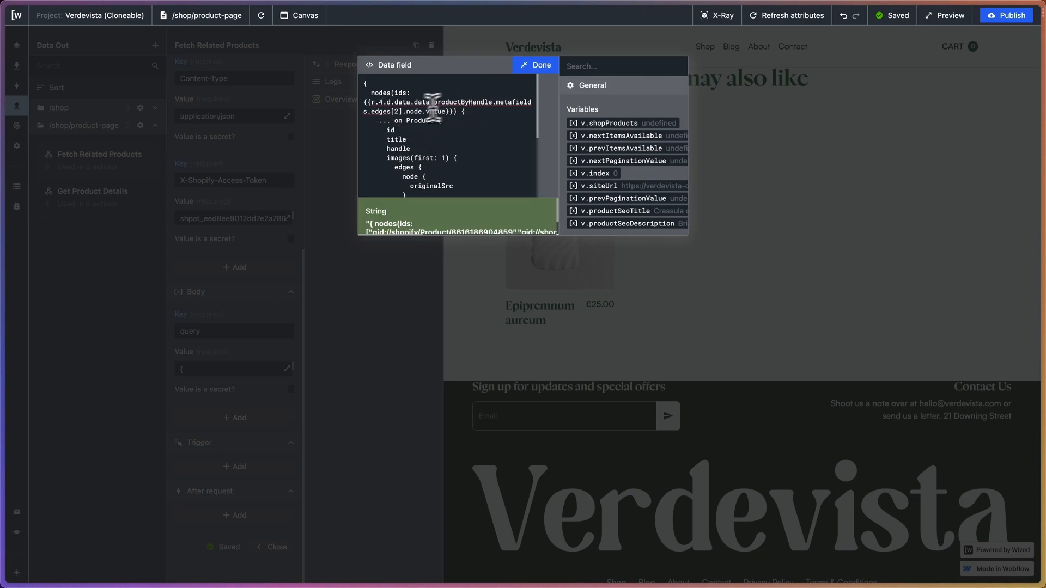
scroll(436, 209, down, 3)
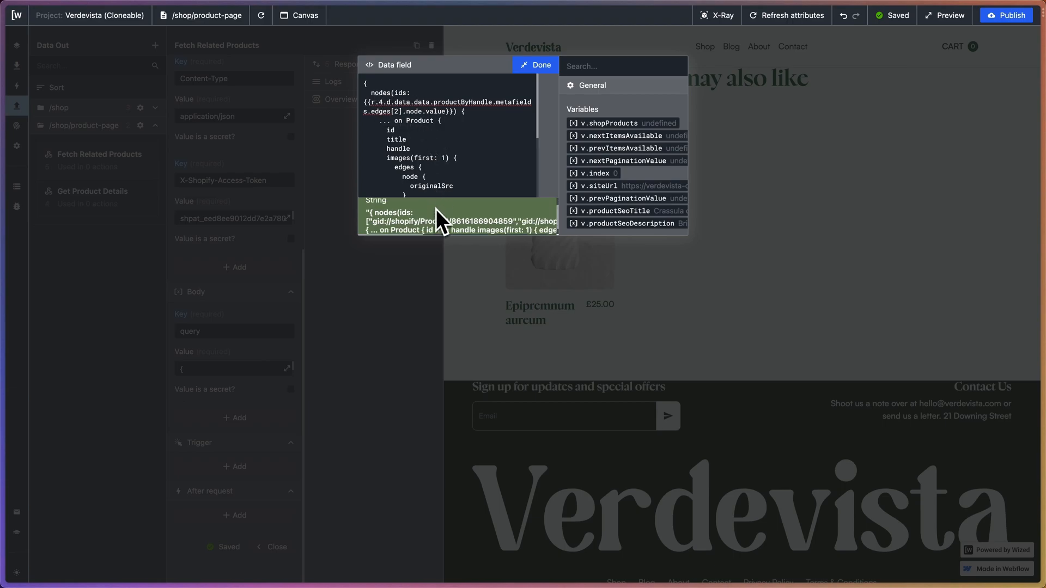
scroll(435, 209, right, 5)
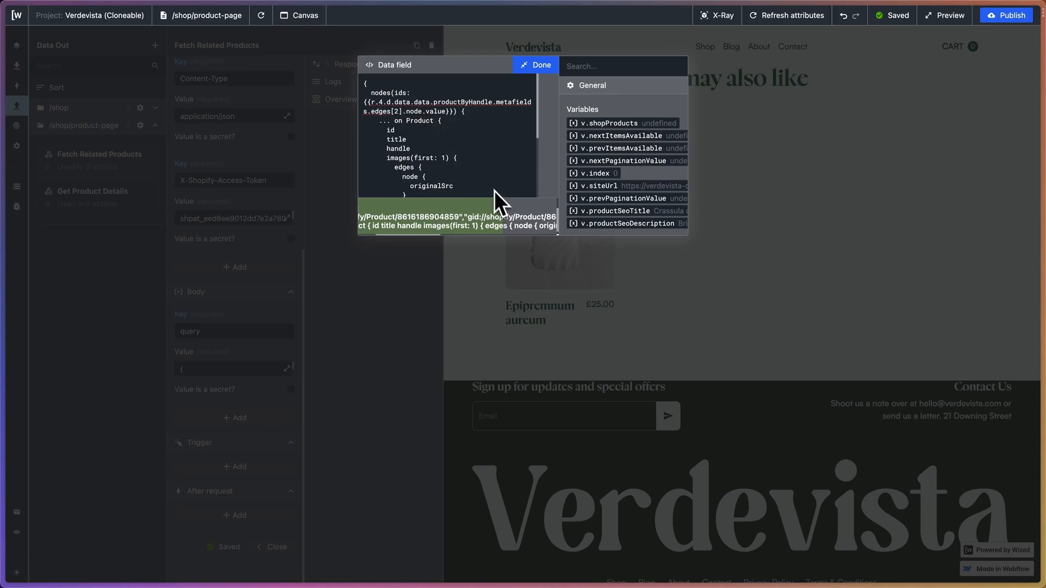
scroll(490, 188, down, 5)
scroll(489, 185, up, 5)
click(537, 71)
- Run the Fetch Related Products request and examine the product nodes in its response
click(429, 65)
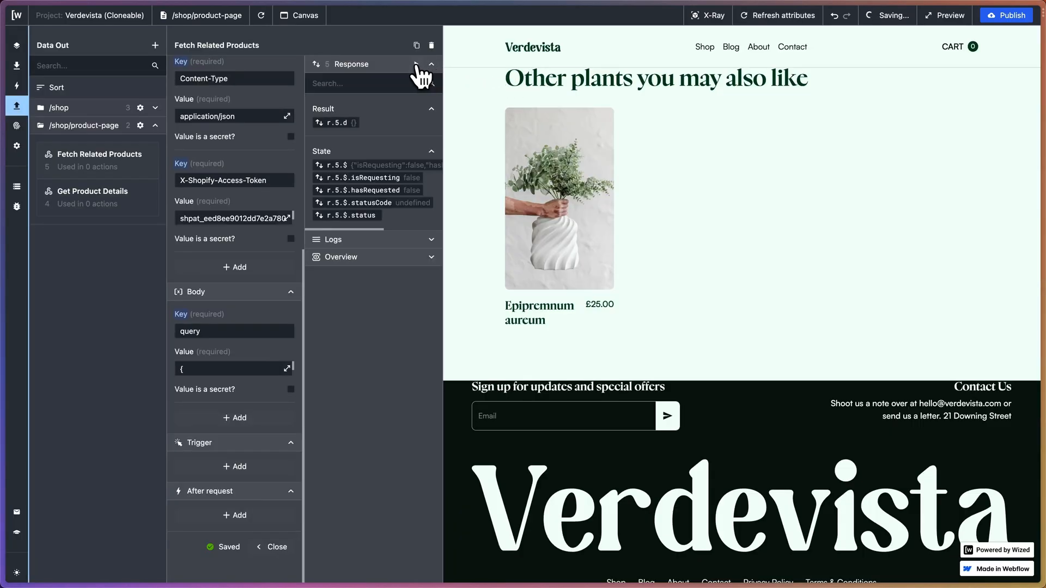
scroll(404, 259, right, 2)
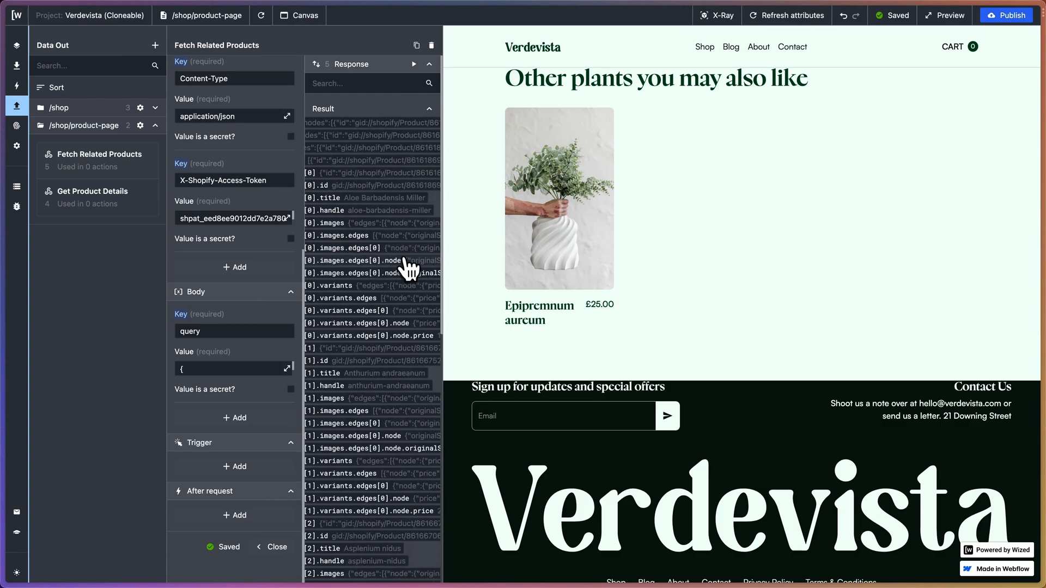
scroll(408, 266, down, 15)
scroll(407, 267, left, 2)
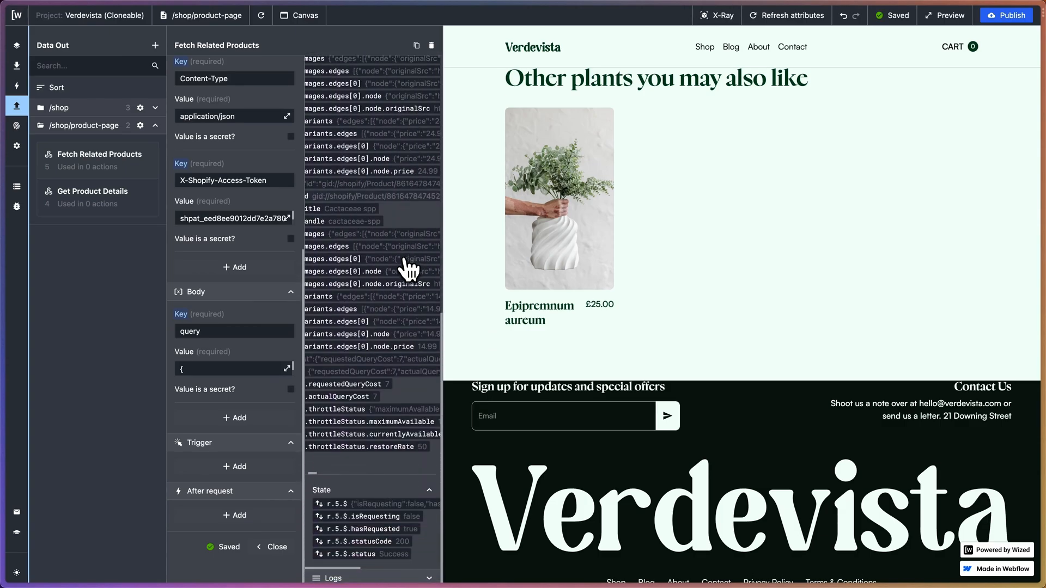
scroll(360, 337, up, 4)
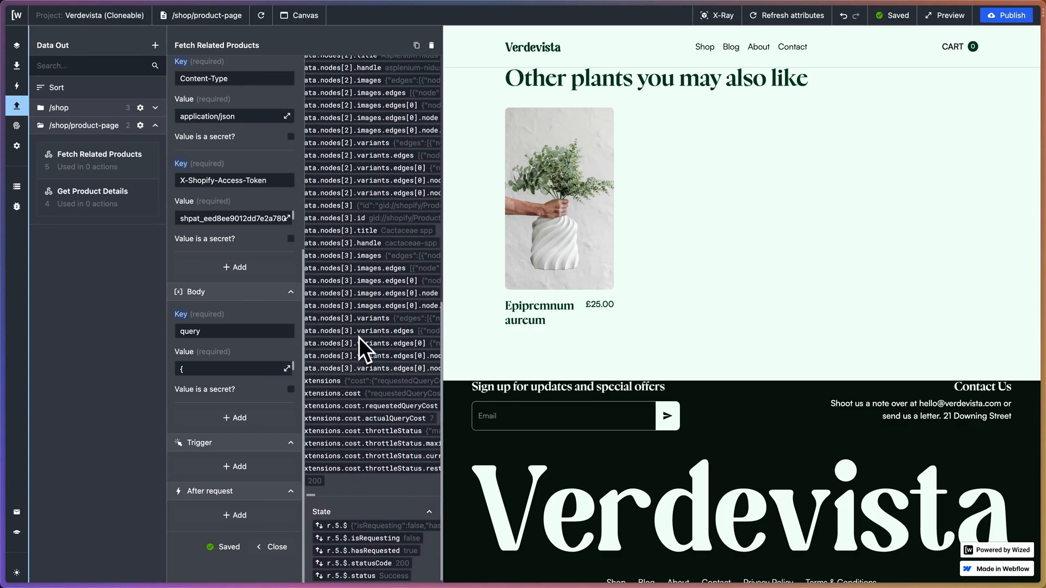
scroll(359, 338, left, 1)
scroll(359, 338, up, 10)
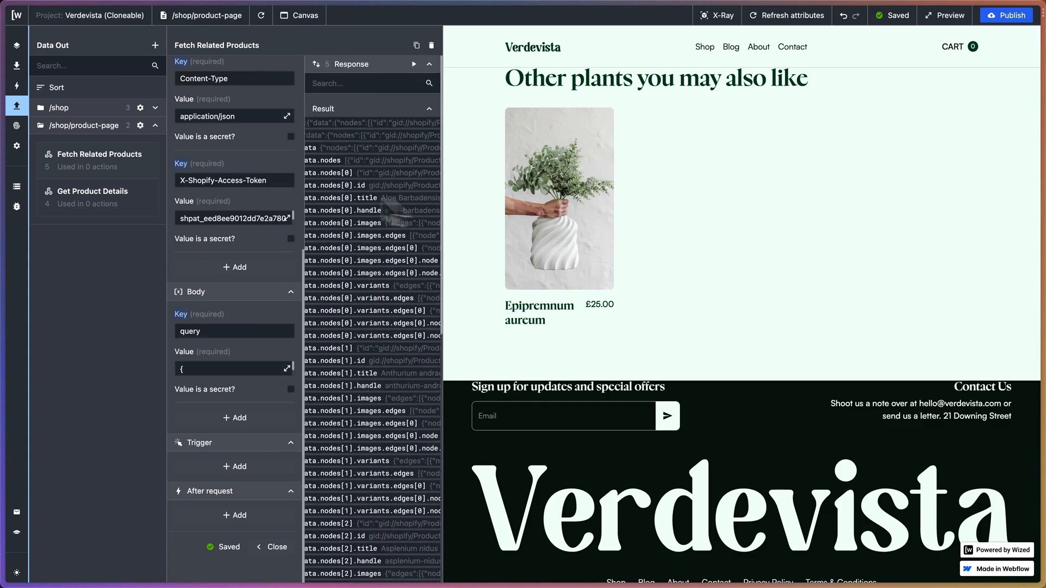
- Start a new action and create a folder named "Related Products" from its settings
click(18, 86)
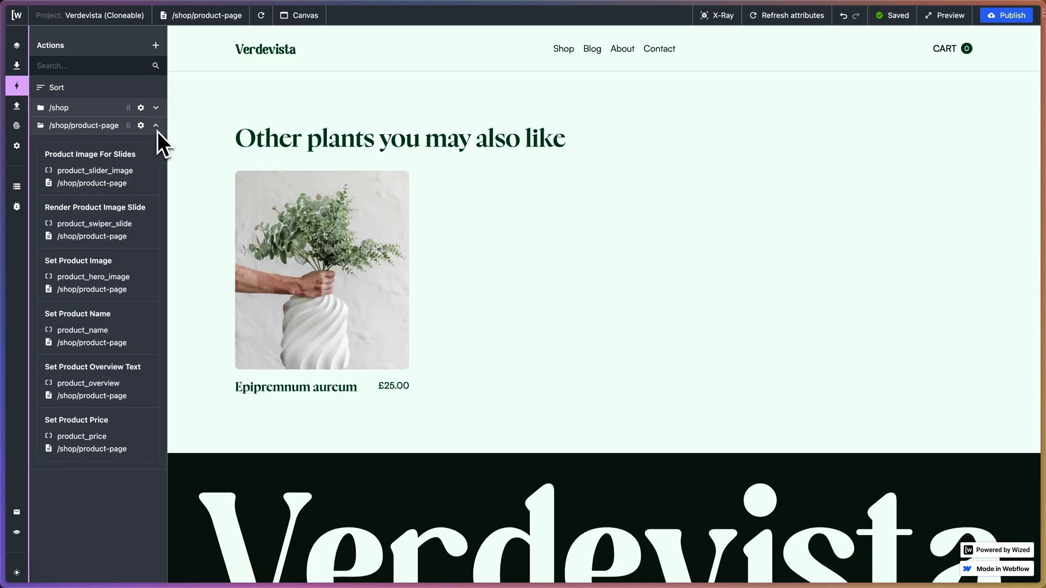
click(157, 46)
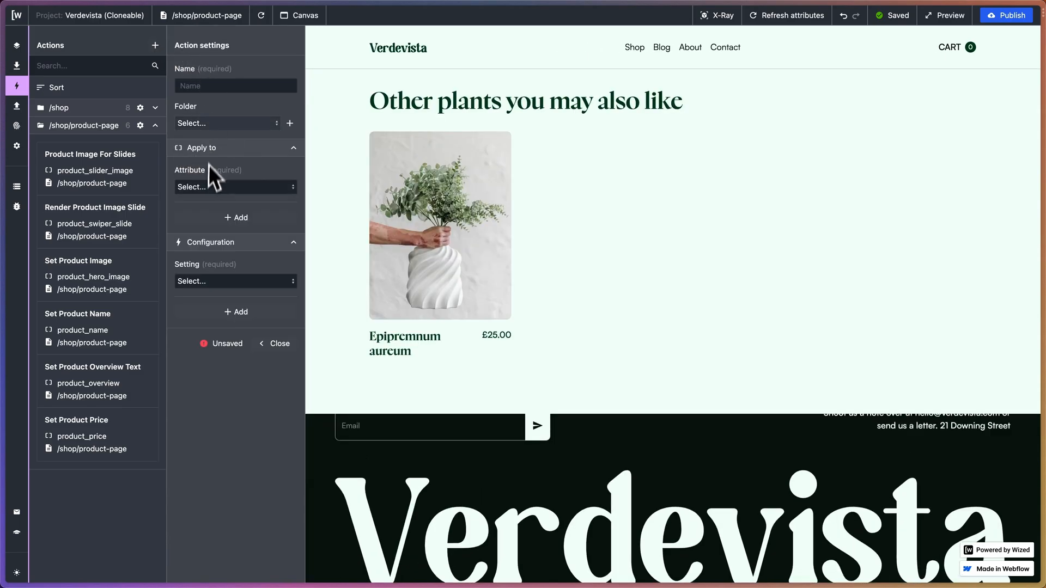
click(290, 123)
click(374, 83)
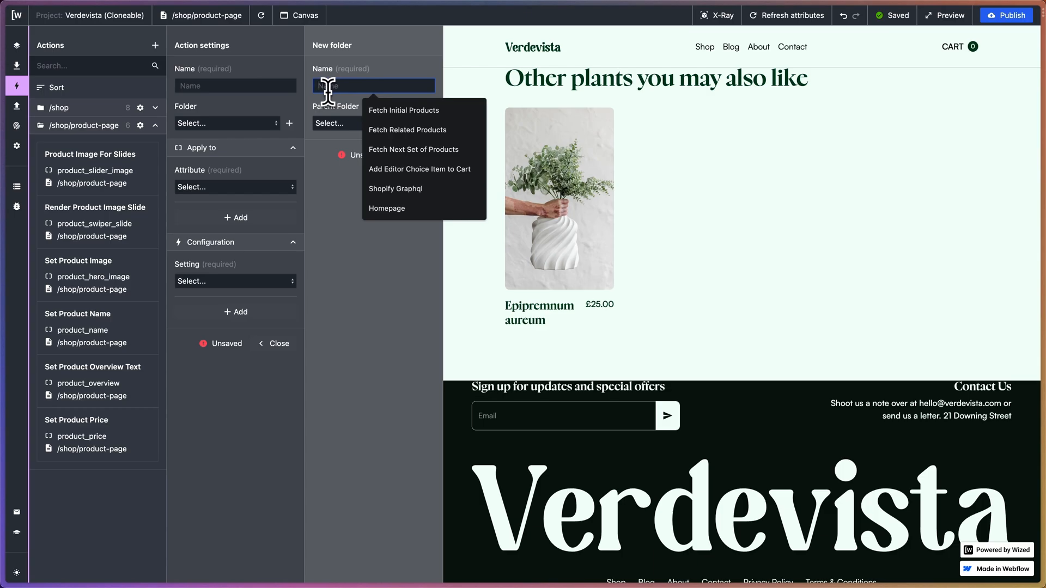
text(Fetch)
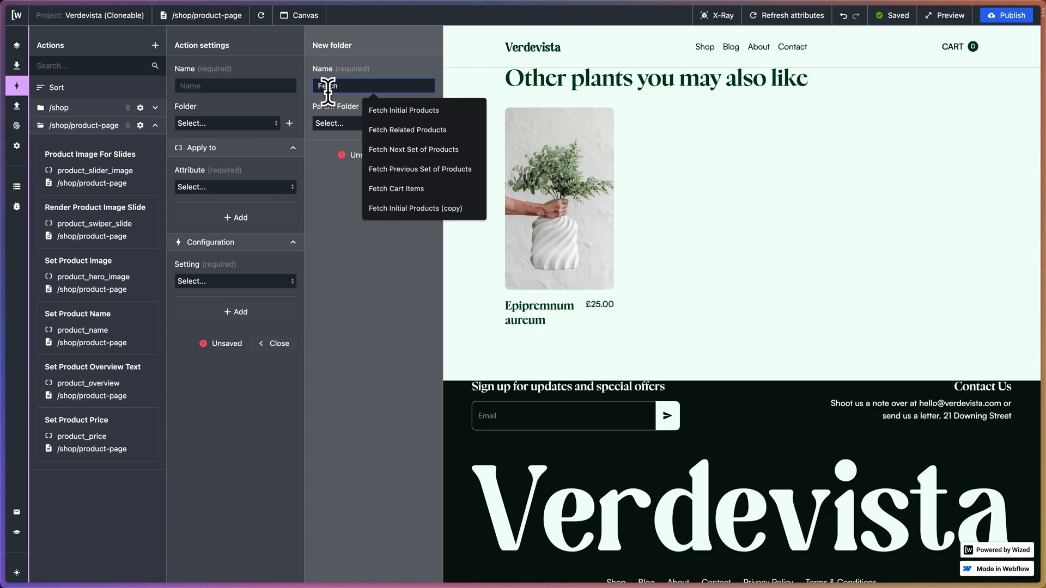
text(e)
key(BackSpace)
key(BackSpace)
text(Relate)
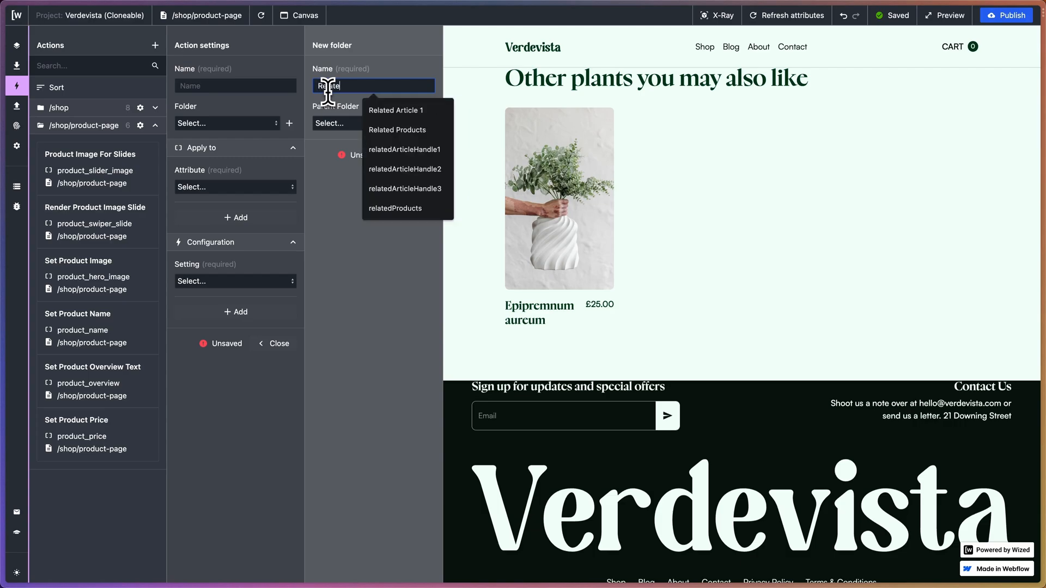
text(d Products)
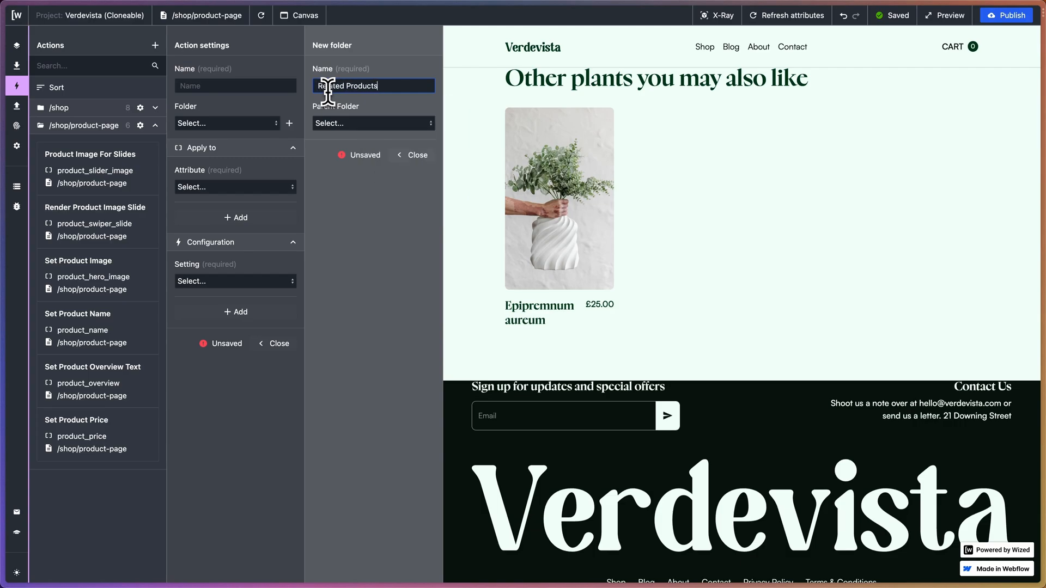
key(Return)
- Set /shop/product-page as the parent of the Related Products folder and close the folder settings
click(370, 125)
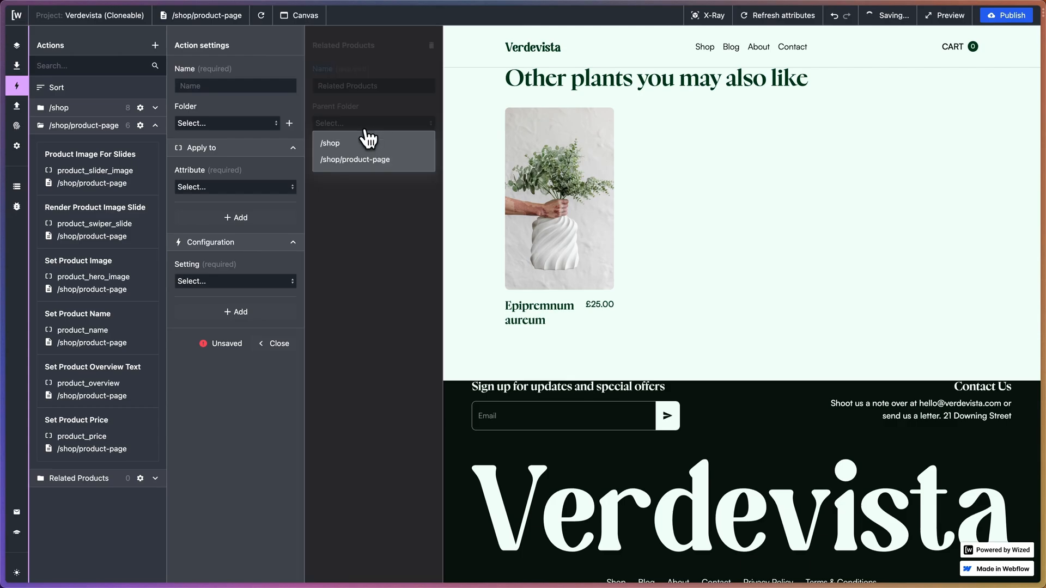
click(371, 159)
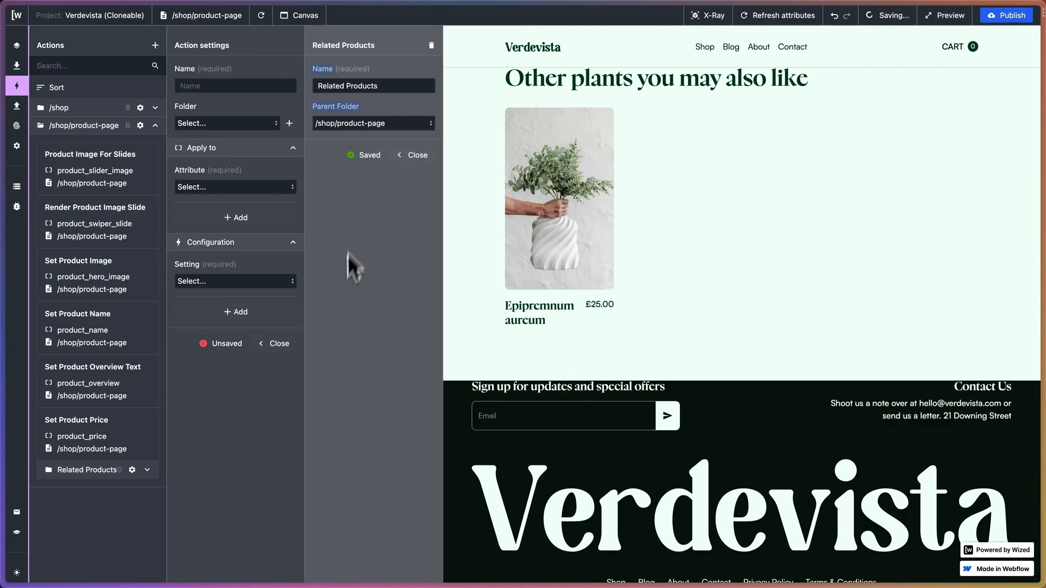
click(402, 155)
- Name the new action "Render Products", open its attribute choices and turn on X-Ray to label the page's elements
click(188, 85)
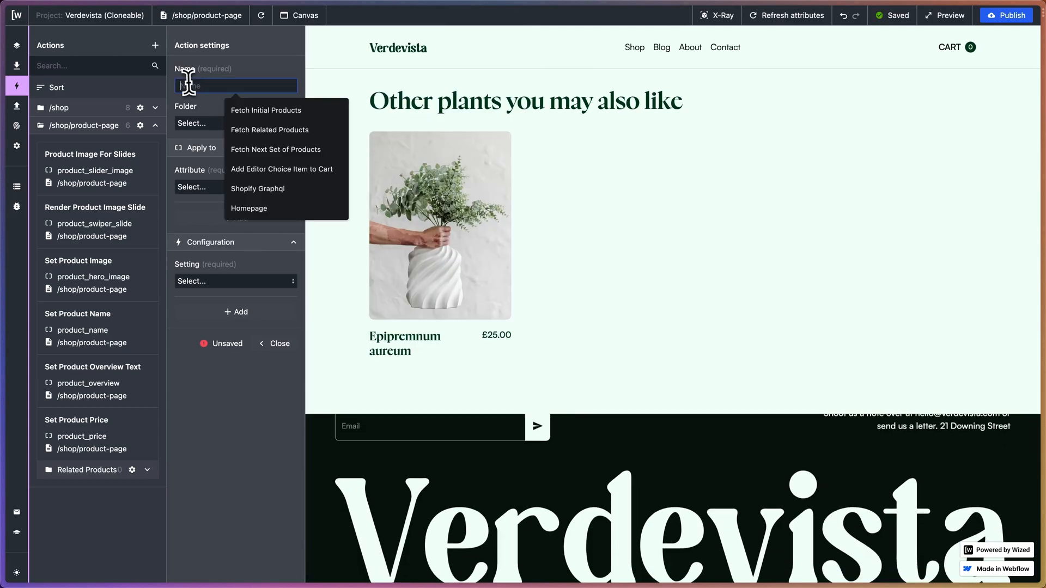
text(Render)
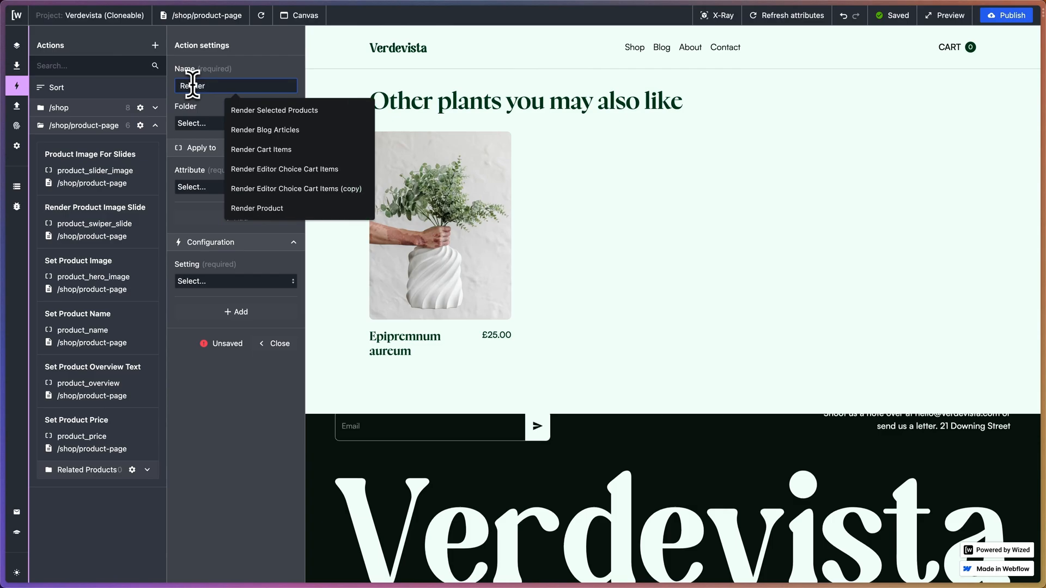
text( Produ)
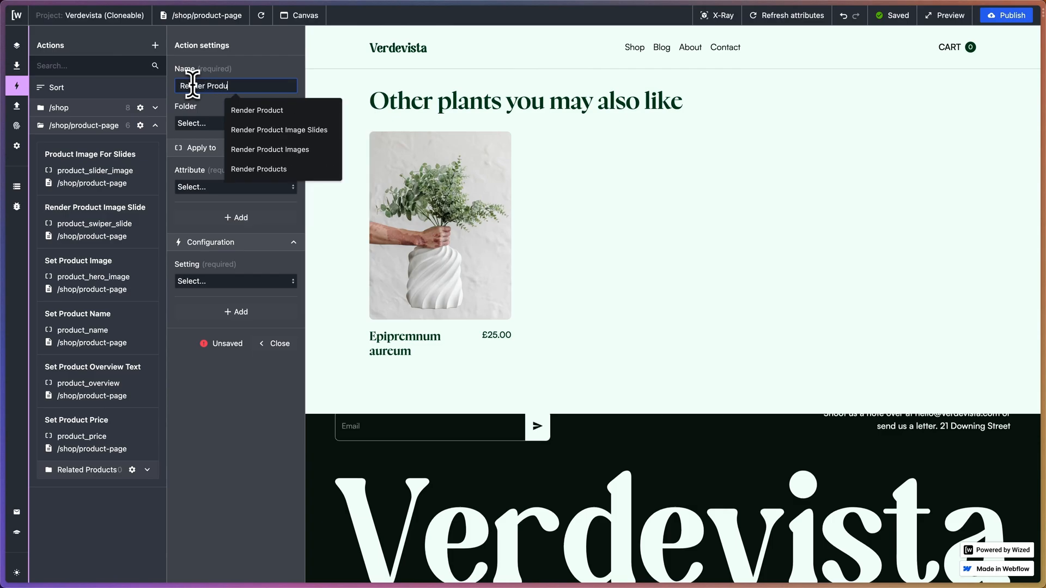
text(cts)
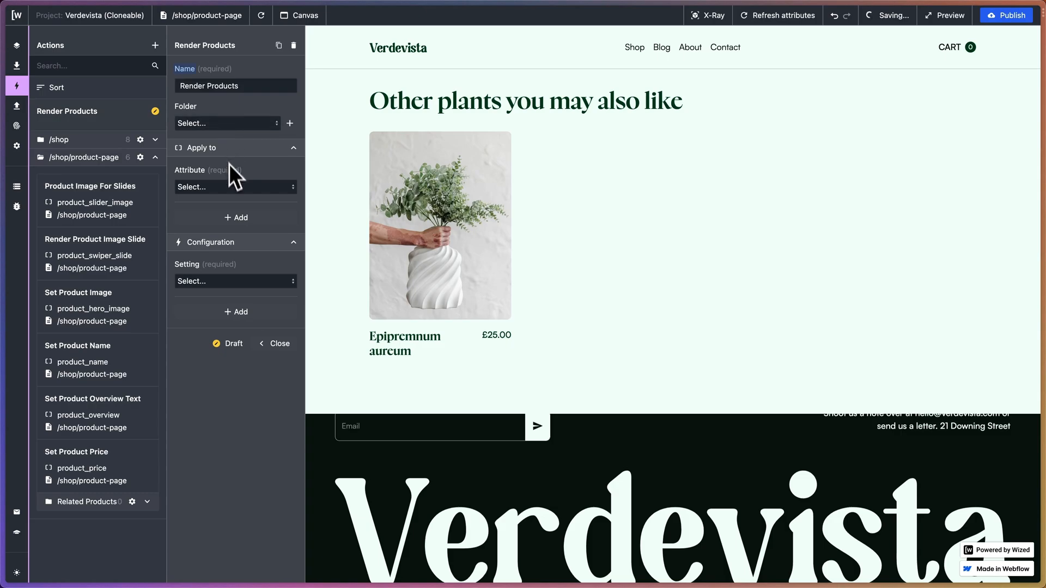
click(224, 187)
click(718, 15)
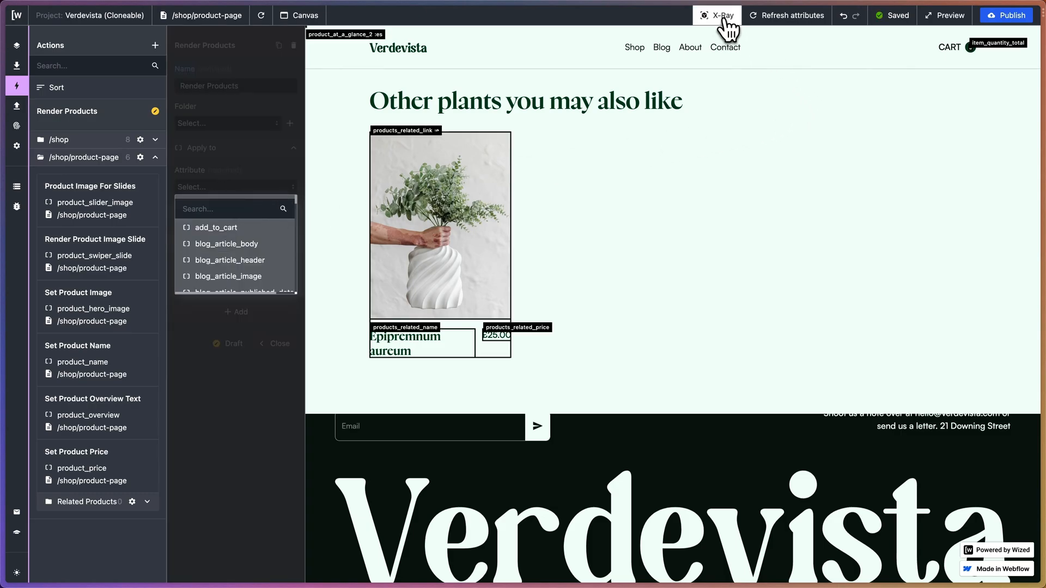
- Switch to the Webflow Product Page at desktop width and select other-products_item to check its wized attribute
mouse_move(8, 202)
click(58, 207)
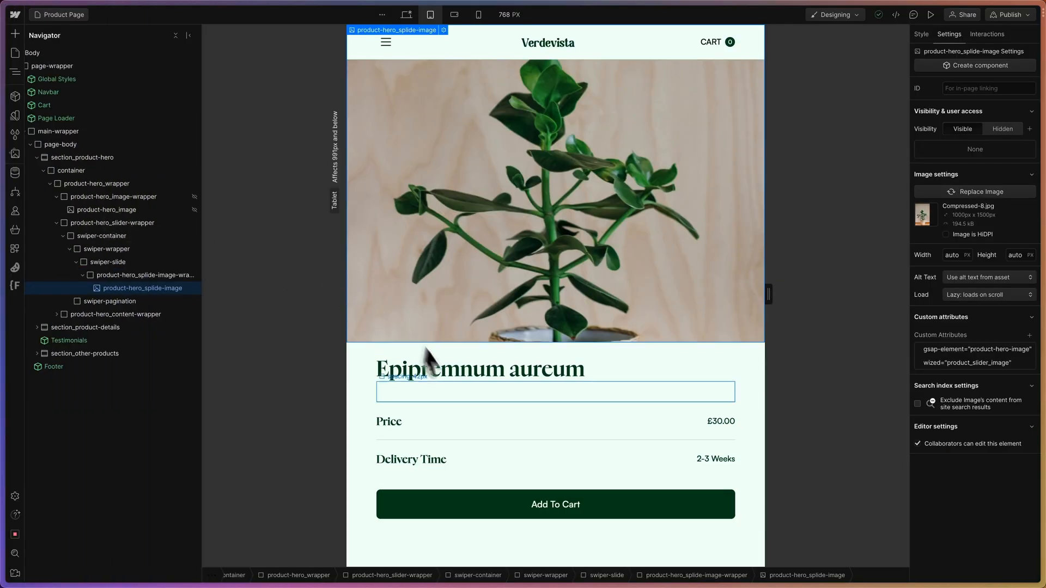
click(408, 16)
scroll(507, 334, down, 15)
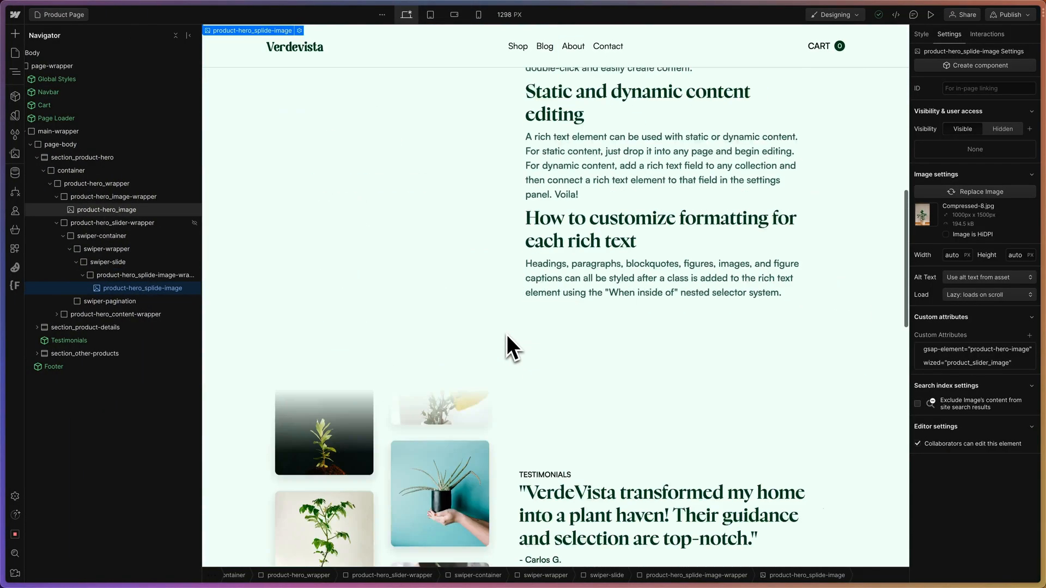
click(362, 329)
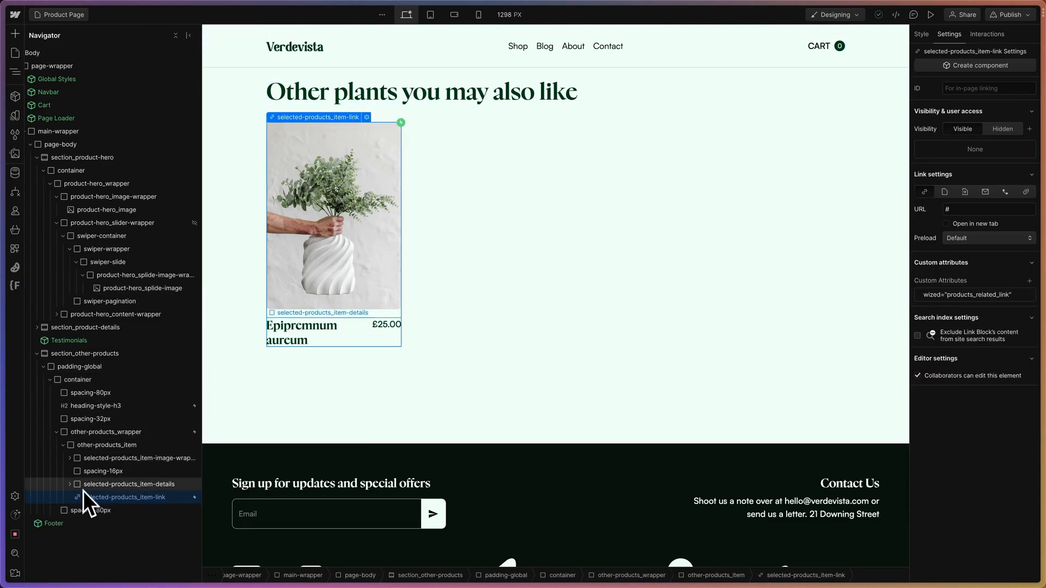
click(88, 450)
click(63, 446)
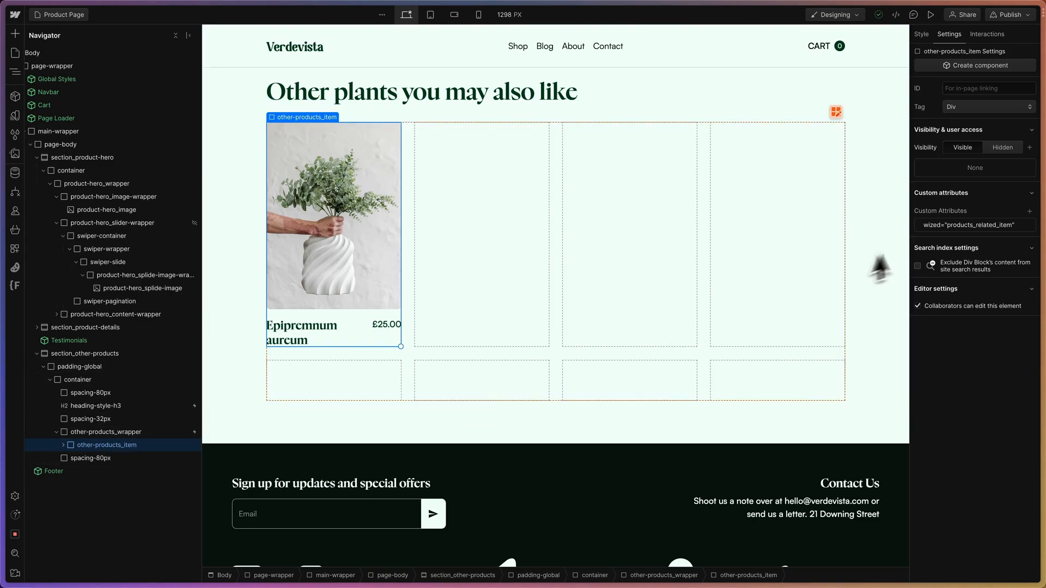
- Switch back to the Wized Verdevista (Cloneable) project and apply the Render Products action to the products_related_item attribute
mouse_move(5, 272)
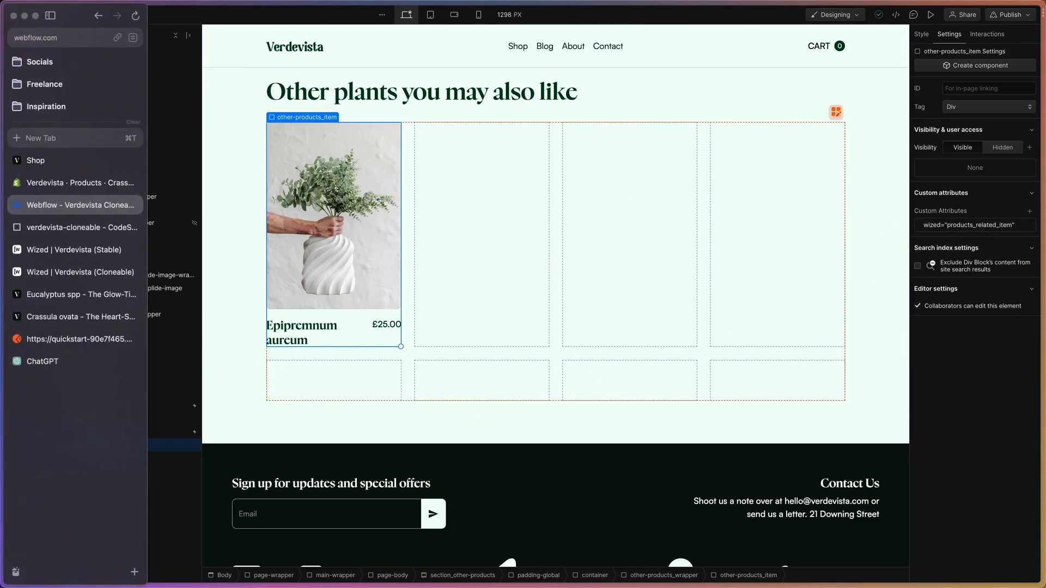
click(57, 277)
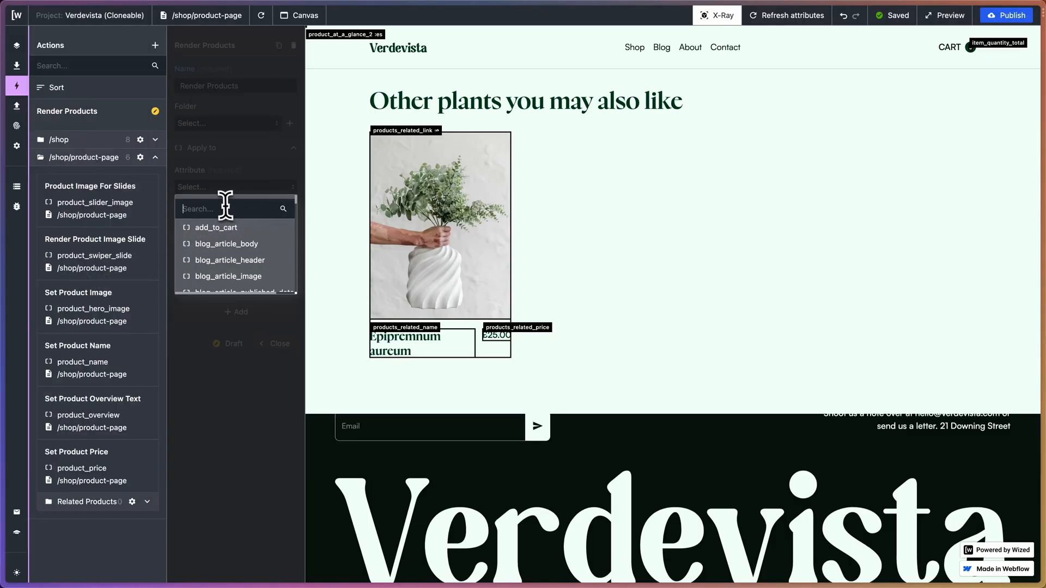
text(products)
key(BackSpace)
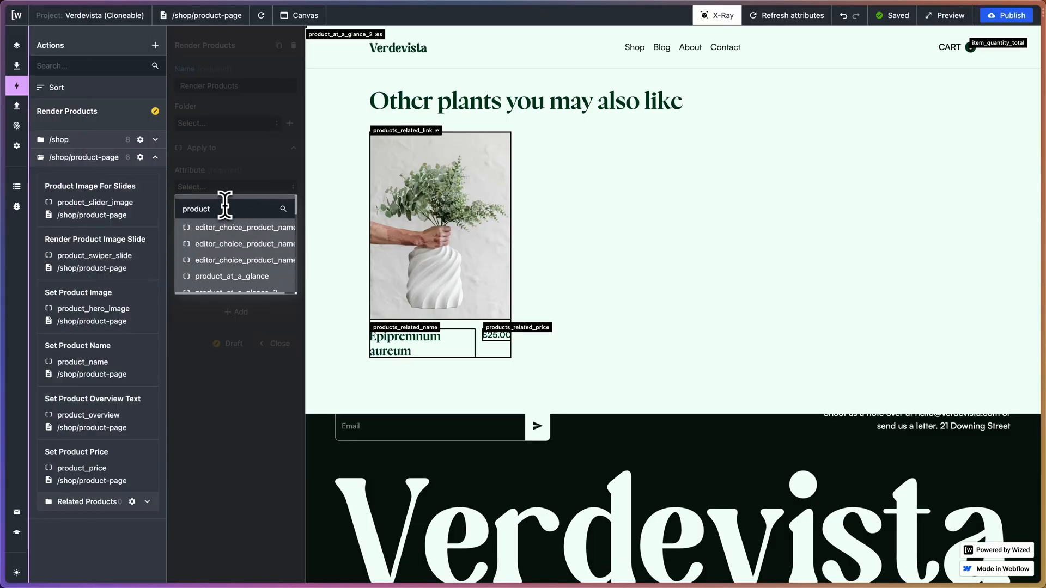
text(t)
key(BackSpace)
text(s_related)
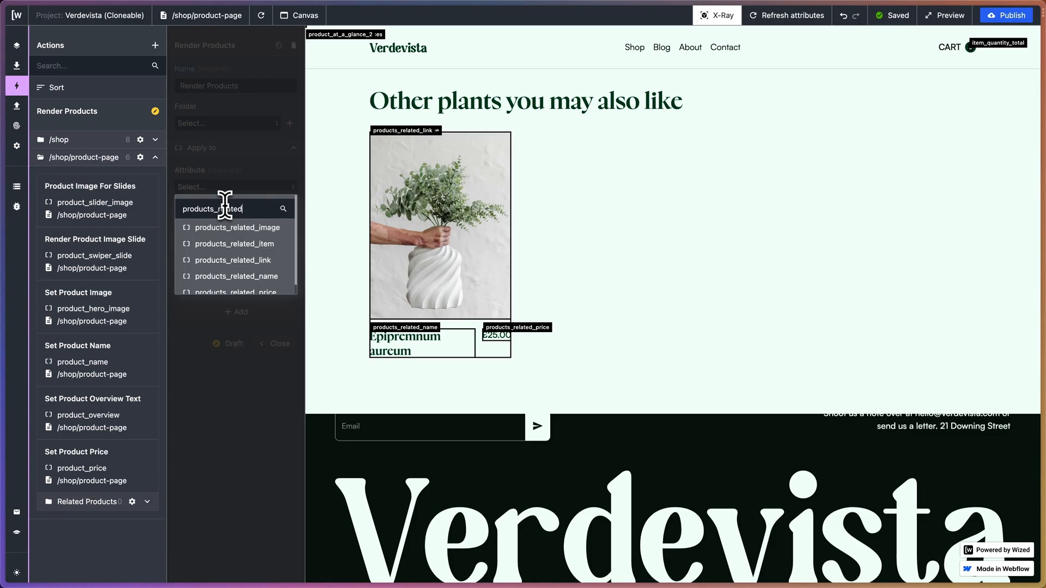
click(253, 244)
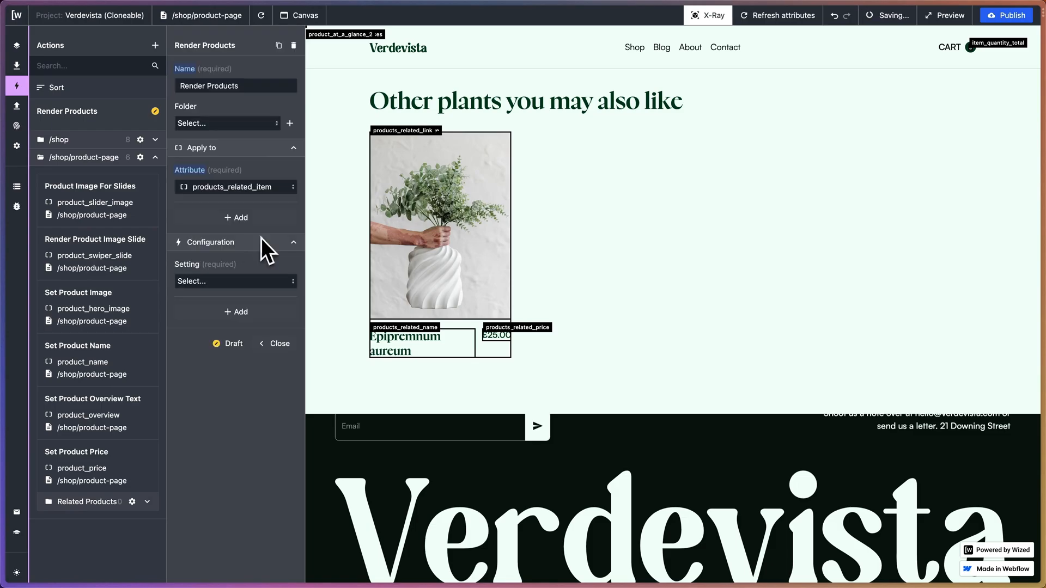
- Configure Render Products to render a list from the Fetch Related Products array {{r.5.d.data.data.nodes}}
click(265, 281)
scroll(245, 349, down, 3)
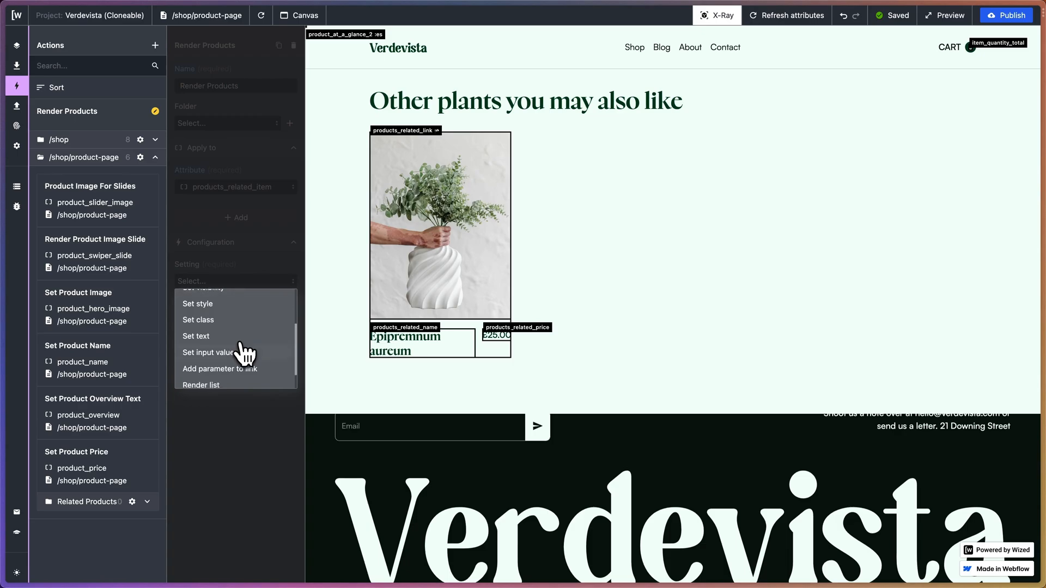
click(231, 359)
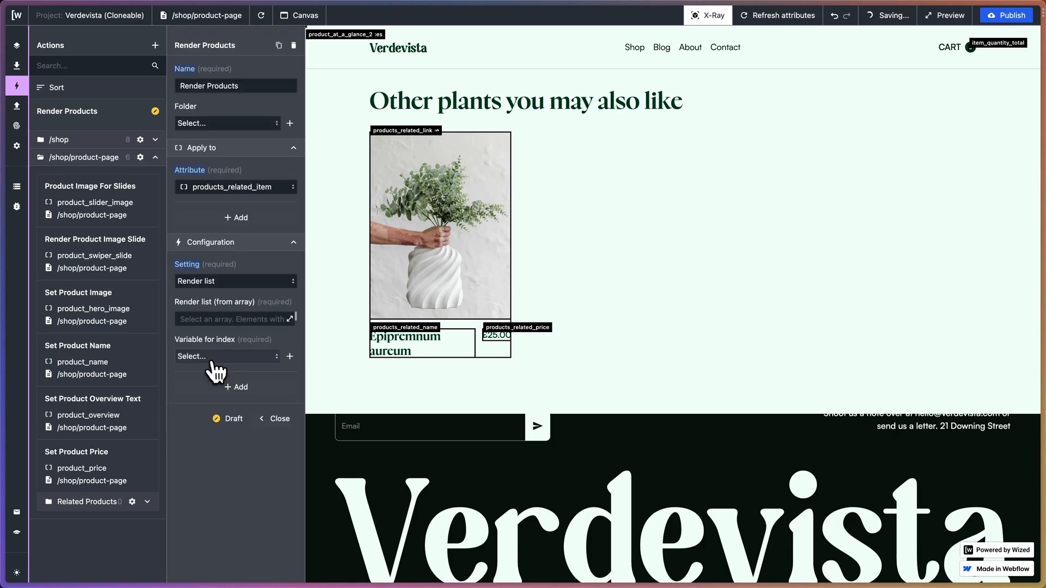
click(288, 320)
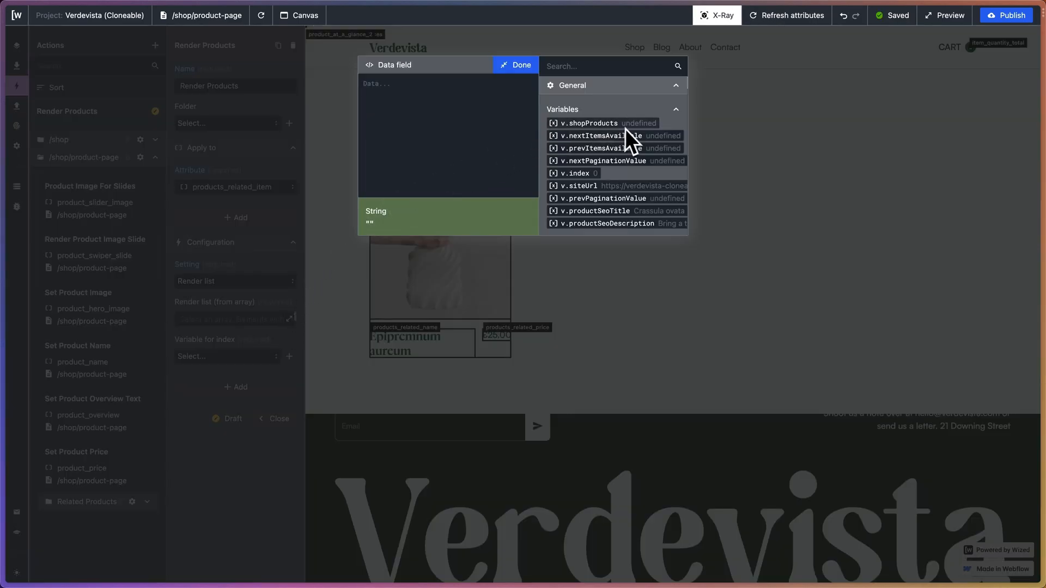
scroll(644, 125, down, 15)
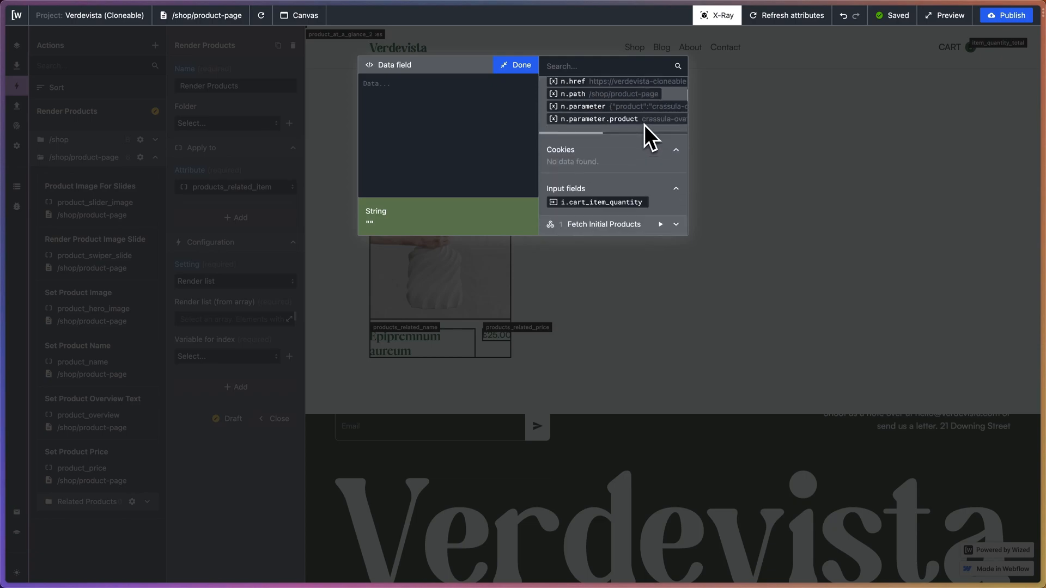
scroll(643, 126, down, 15)
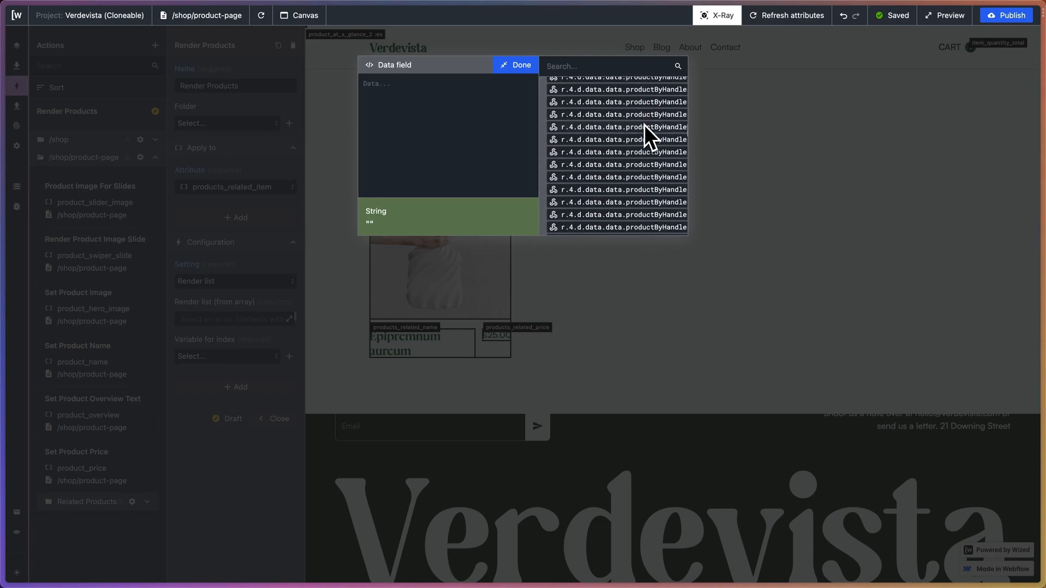
scroll(644, 125, down, 2)
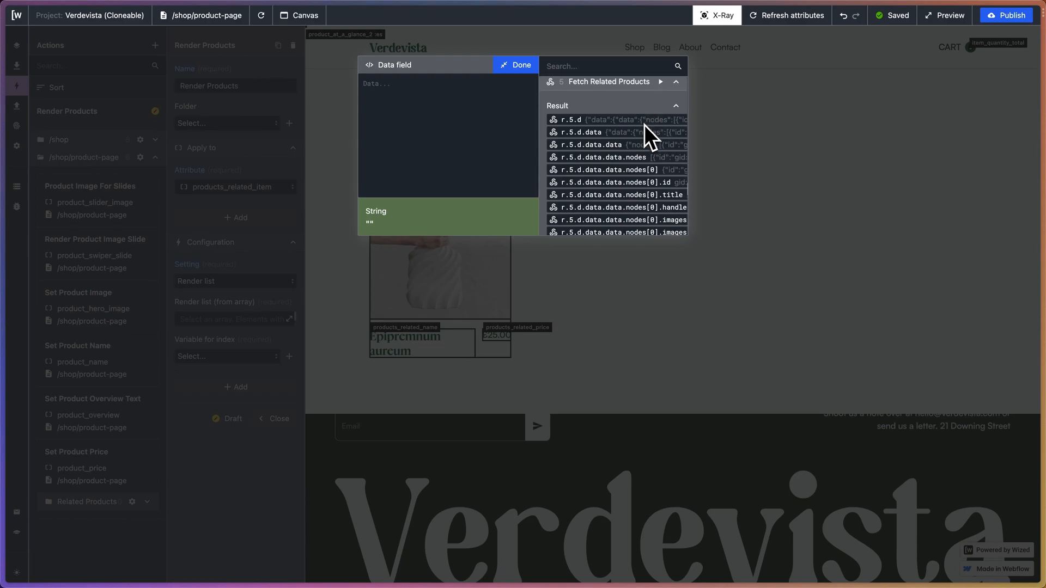
scroll(618, 147, right, 2)
scroll(616, 148, right, 3)
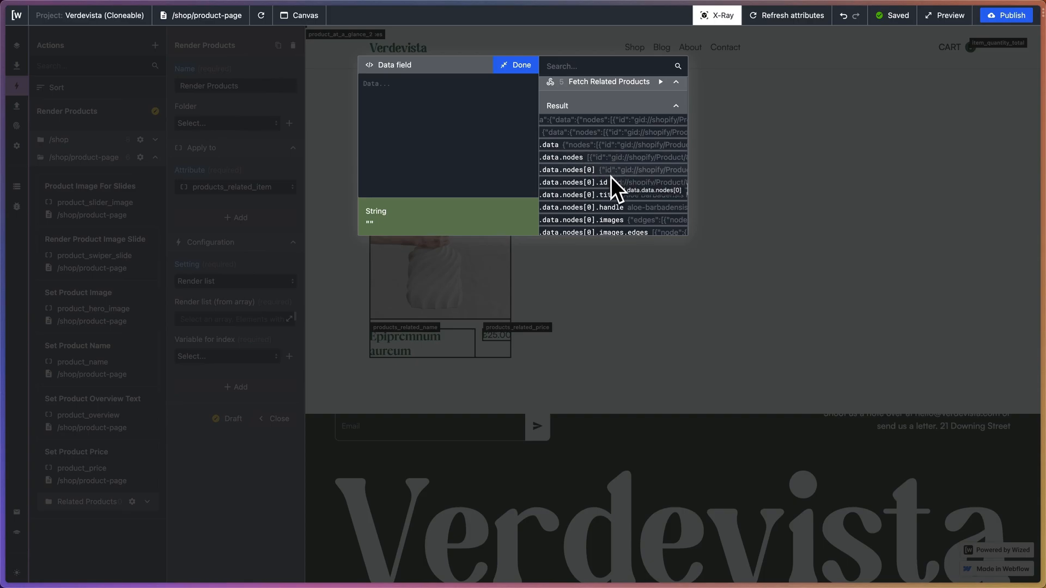
click(607, 157)
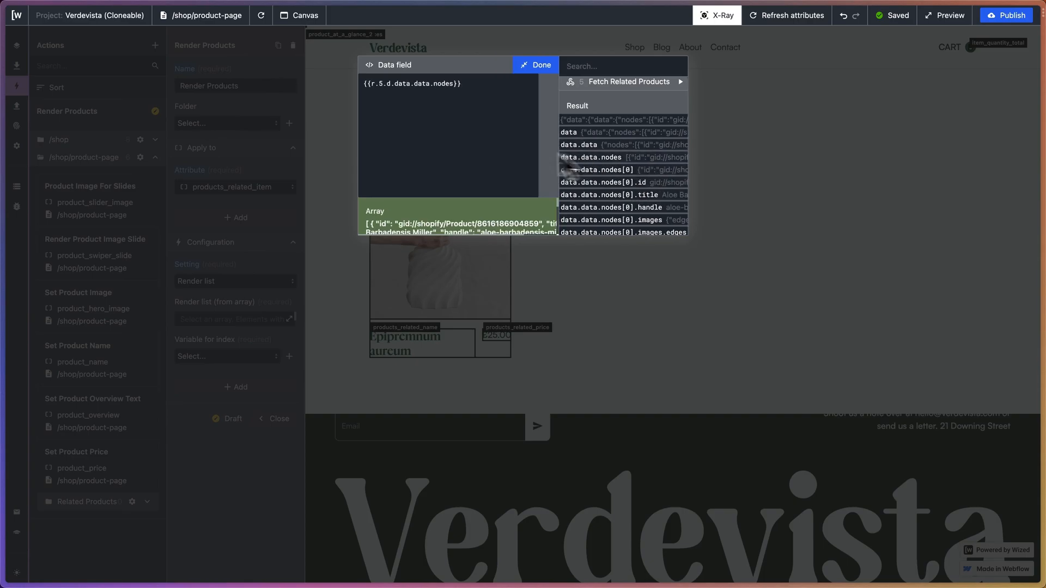
click(527, 80)
- Set v.index as the list's index variable, then reload the page and check the "Other plants you may also like" section
click(243, 357)
scroll(240, 430, down, 1)
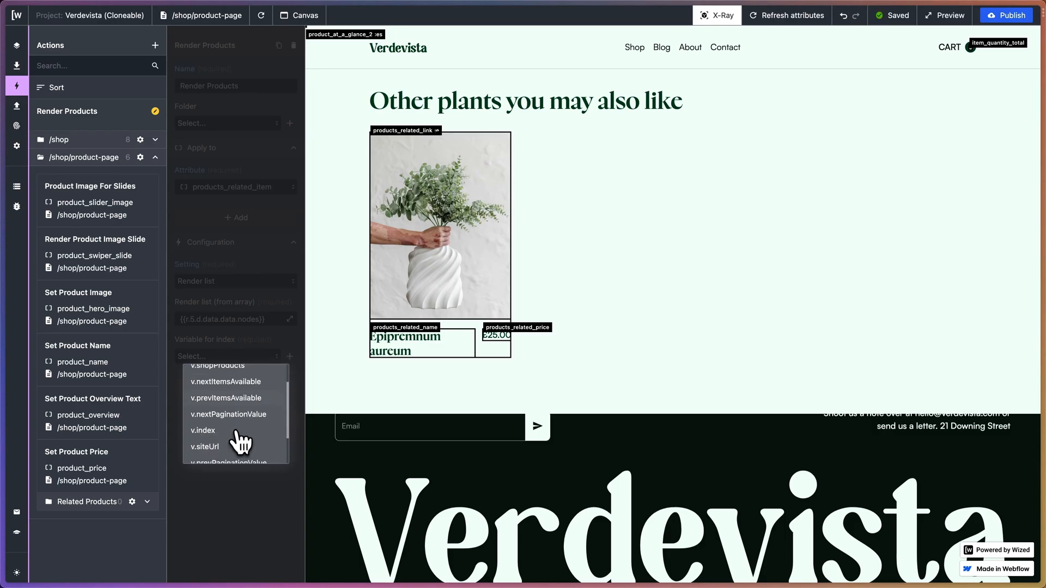
click(237, 432)
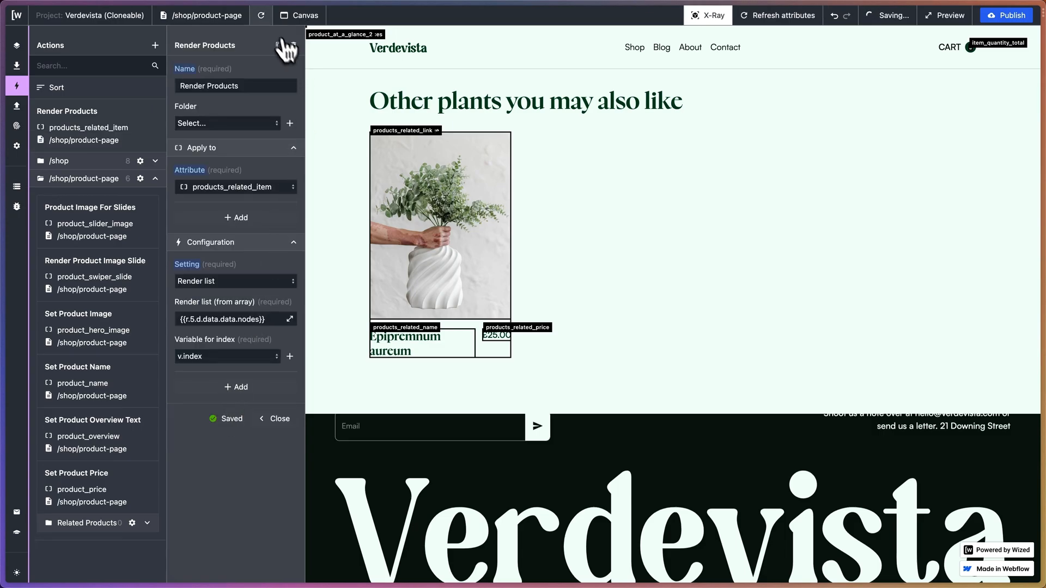
click(412, 286)
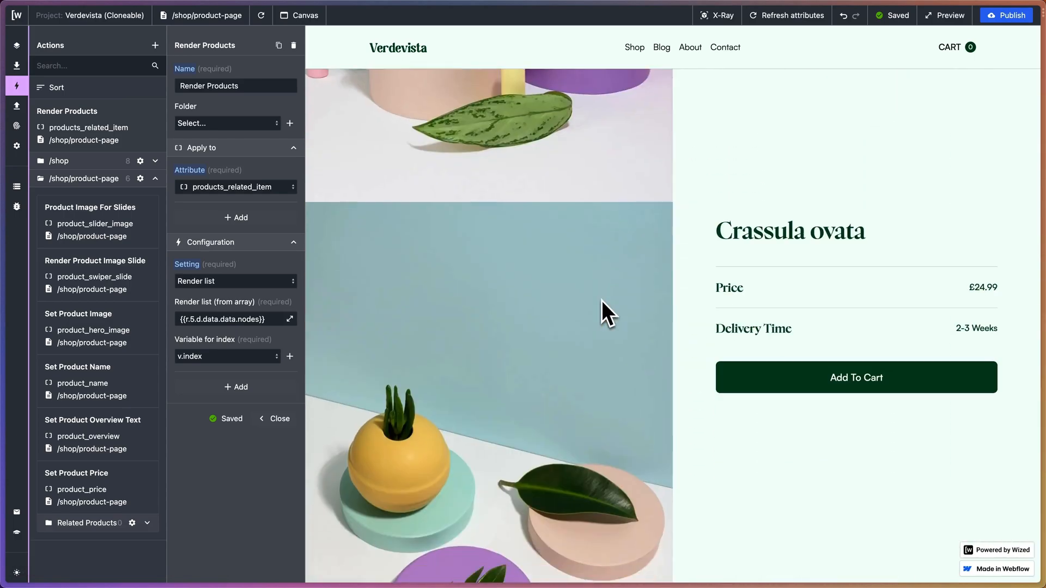
scroll(602, 301, down, 20)
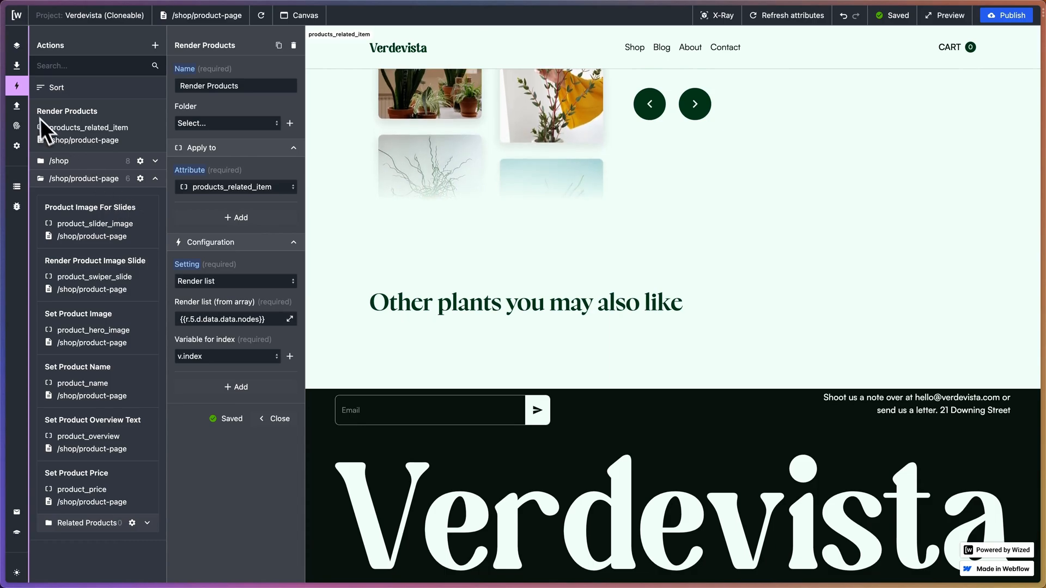
- Add an after-request action to the Get Product Details request that performs the Fetch Related Products request
click(16, 106)
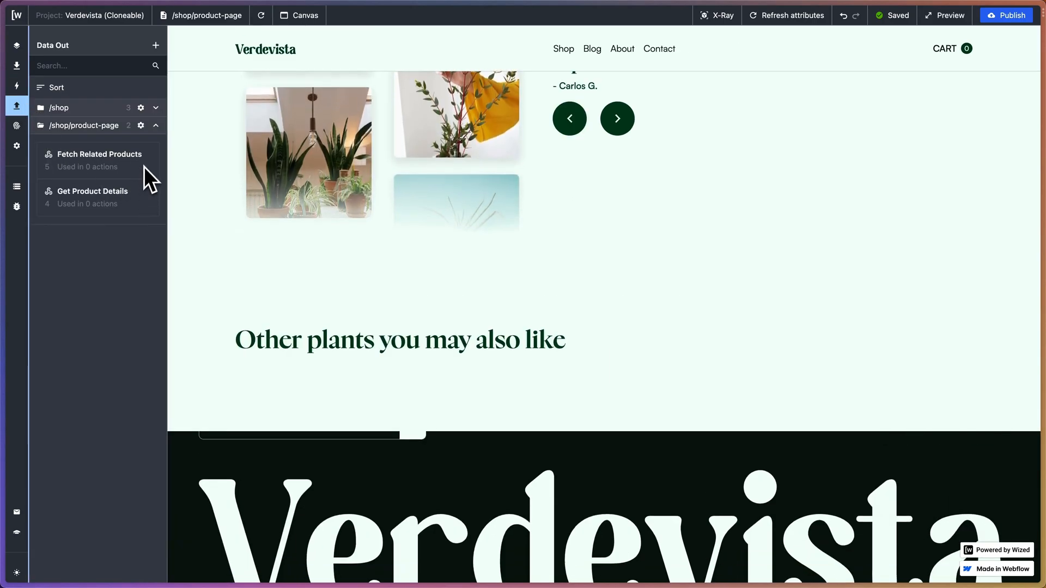
click(117, 210)
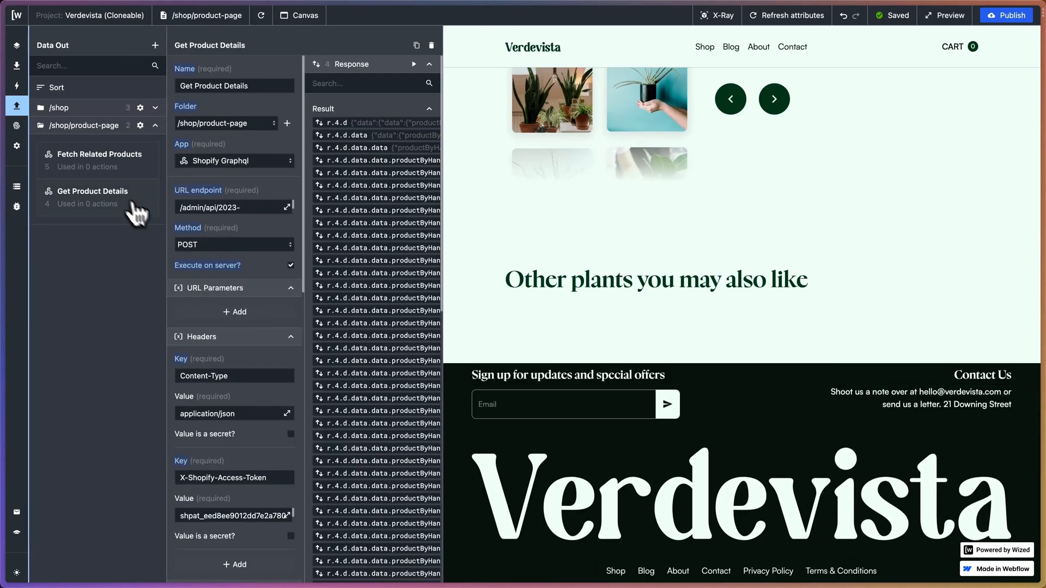
scroll(285, 341, down, 10)
scroll(288, 342, down, 5)
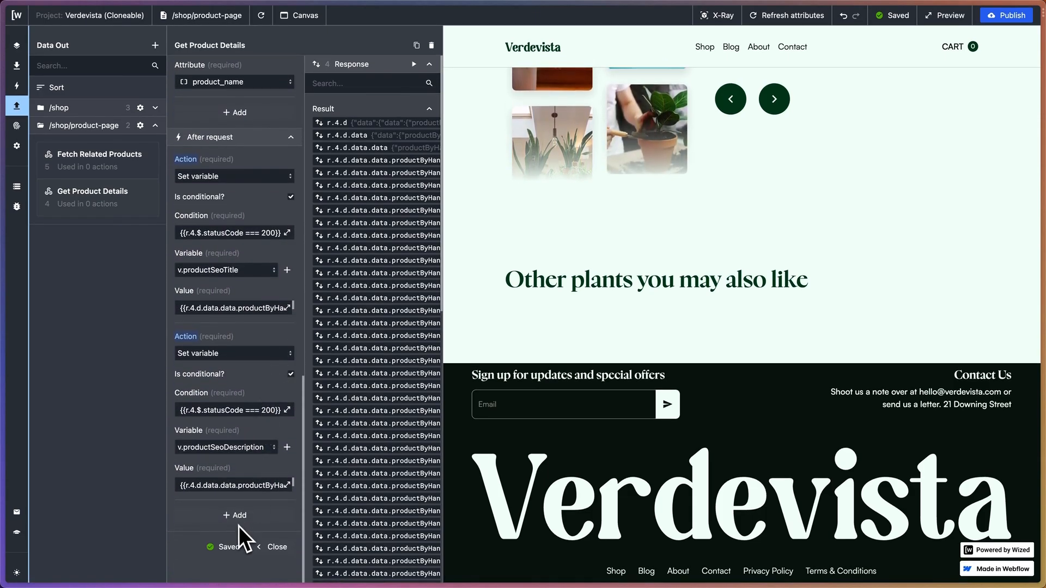
click(240, 515)
scroll(253, 490, down, 2)
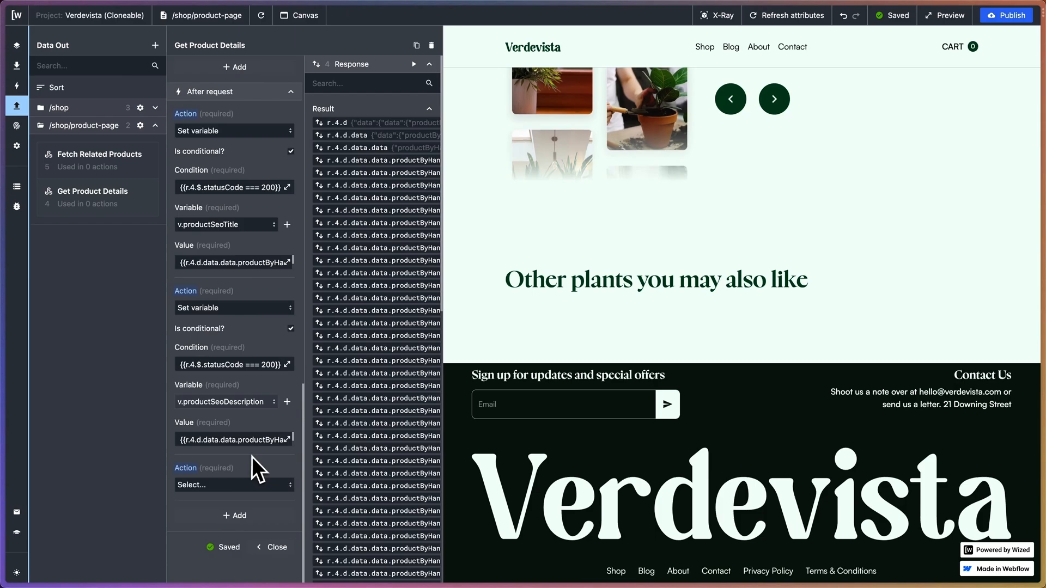
click(223, 485)
click(218, 505)
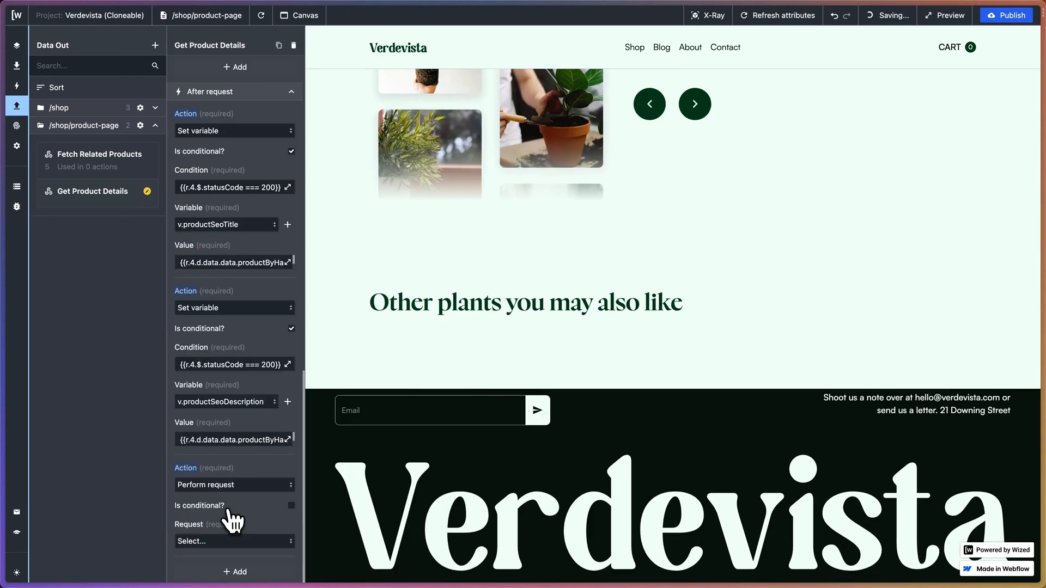
click(216, 488)
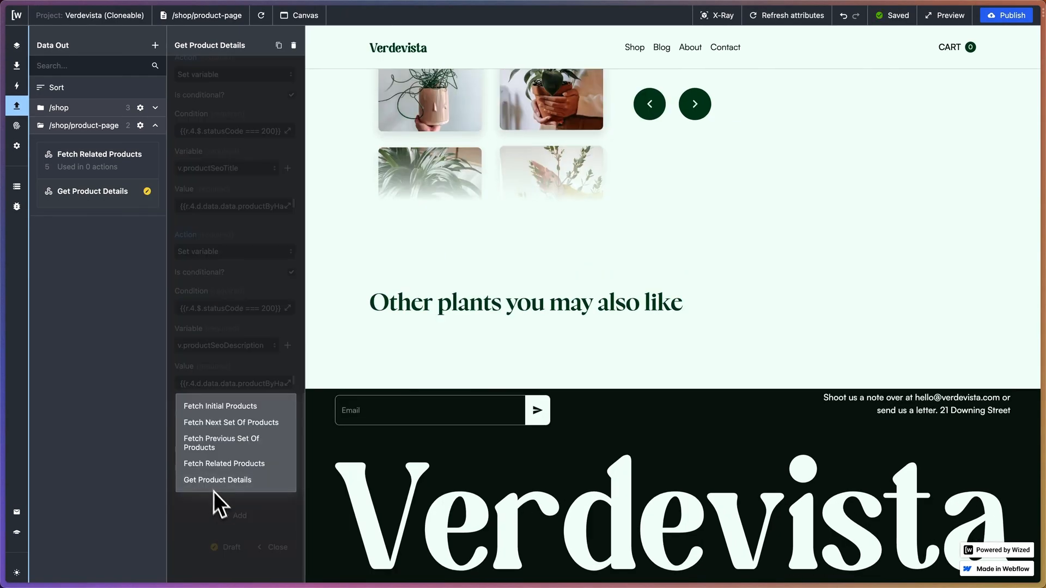
click(231, 464)
- Make the Fetch Related Products action conditional on {{r.4.$.statusCode === 200}}, and reload the page to check the related products
triple_click(233, 308)
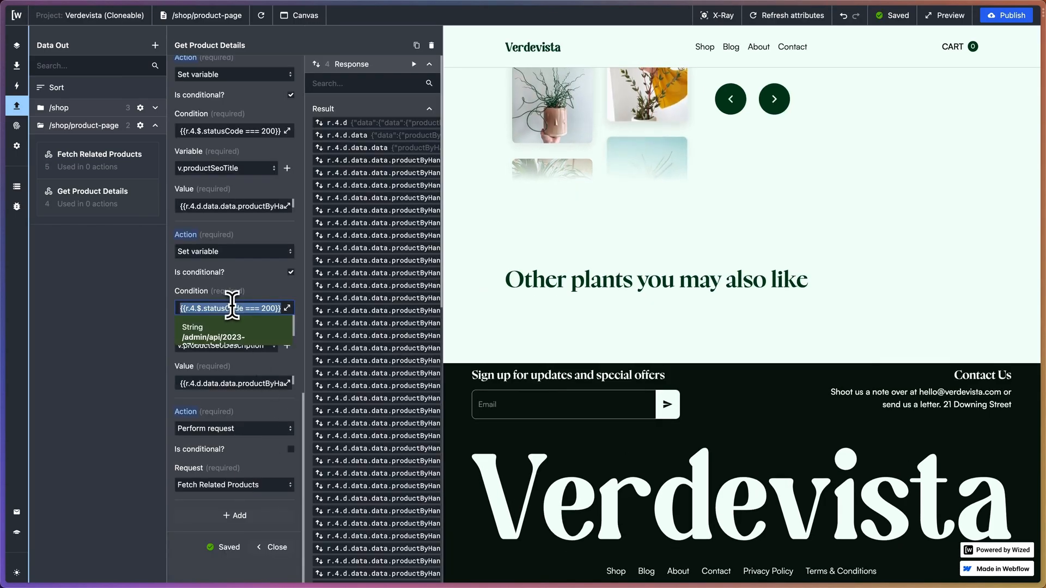
click(292, 450)
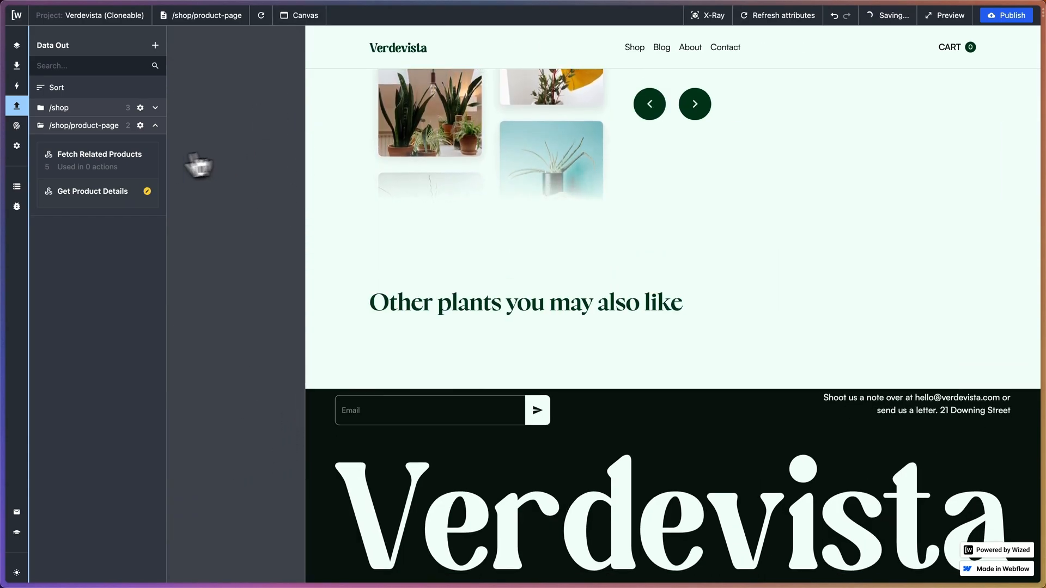
click(120, 167)
click(121, 191)
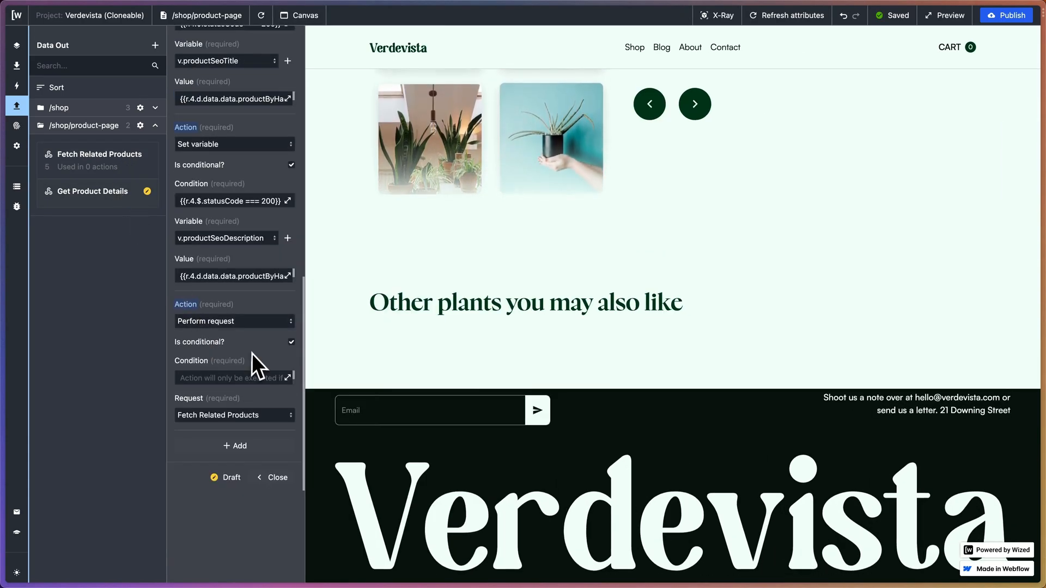
click(250, 377)
text({{r.4.$.statusCode === 200}})
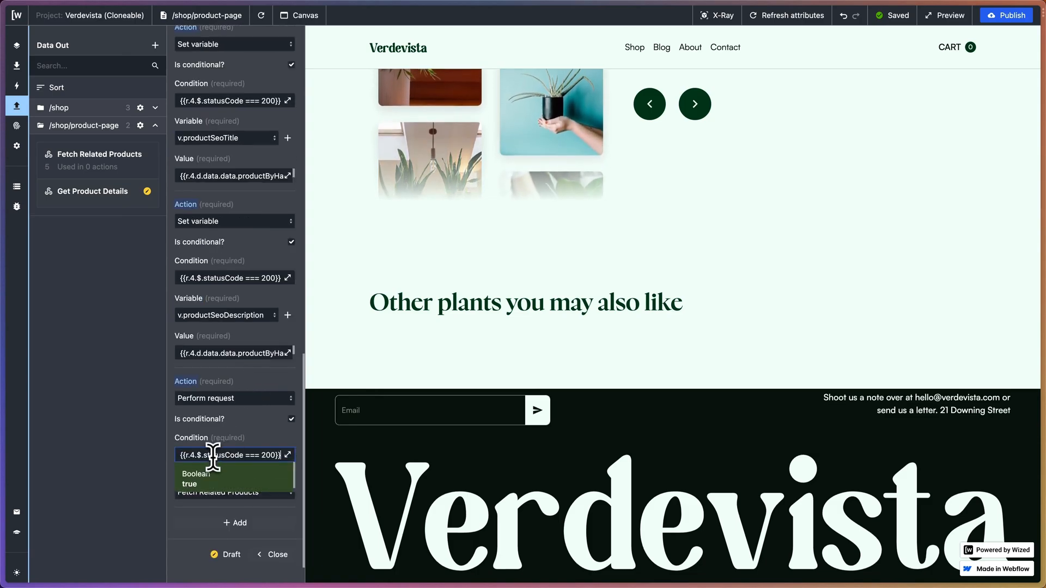
click(258, 435)
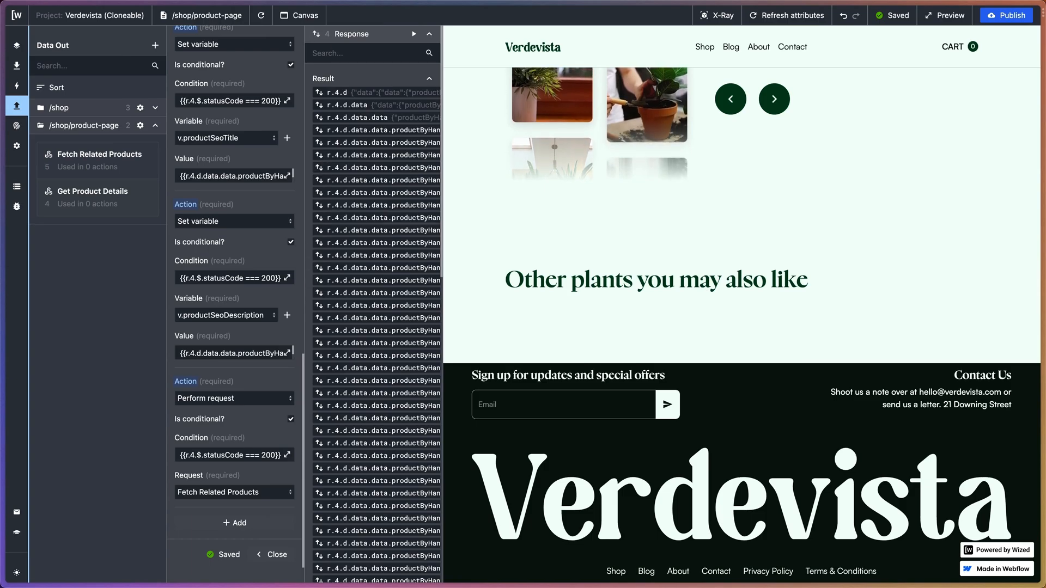
click(267, 20)
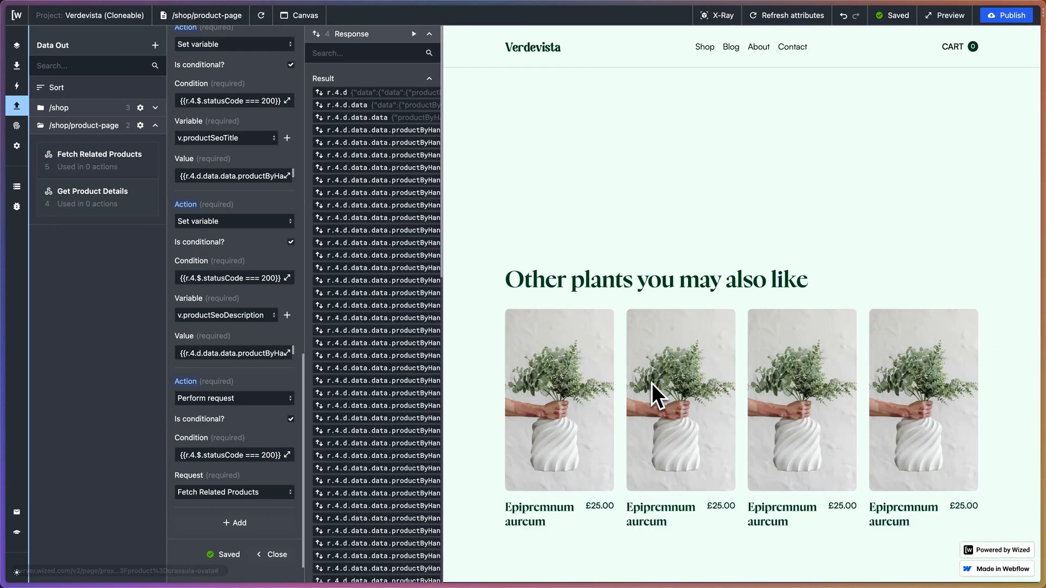
scroll(651, 383, down, 1)
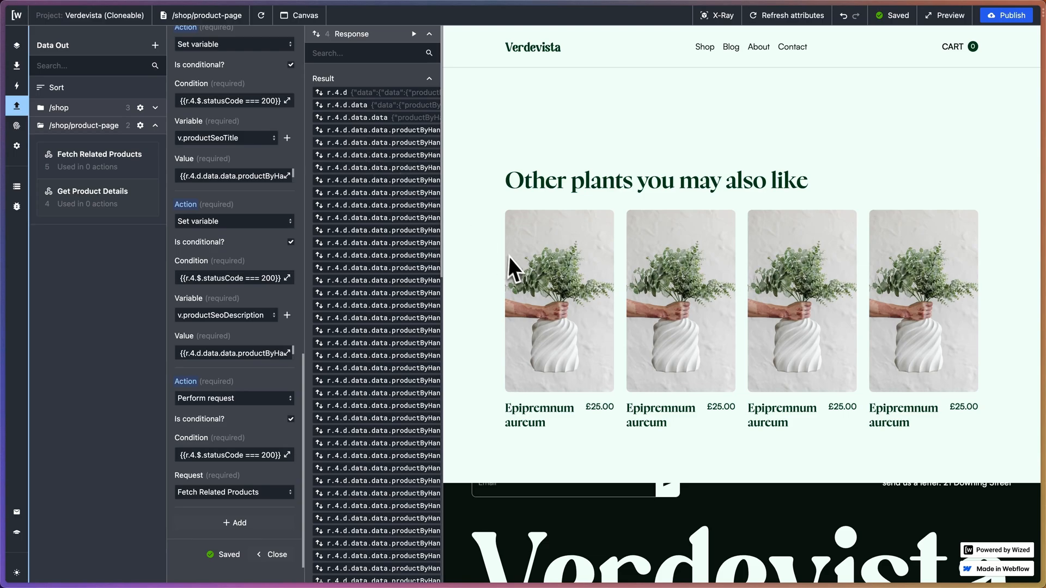
- Duplicate the Render Products action and rename the copy Set Product Image
click(17, 86)
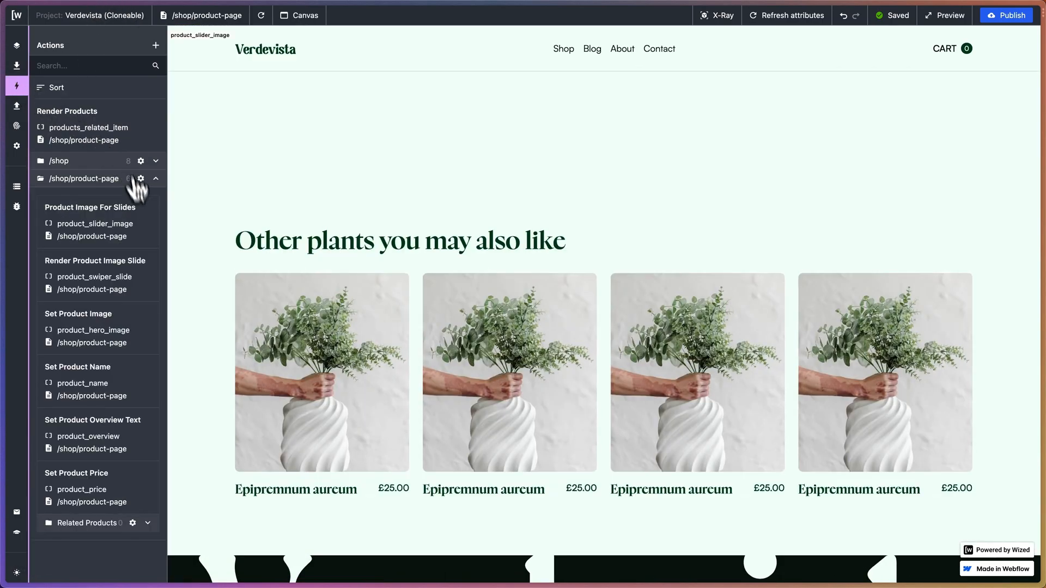
click(157, 179)
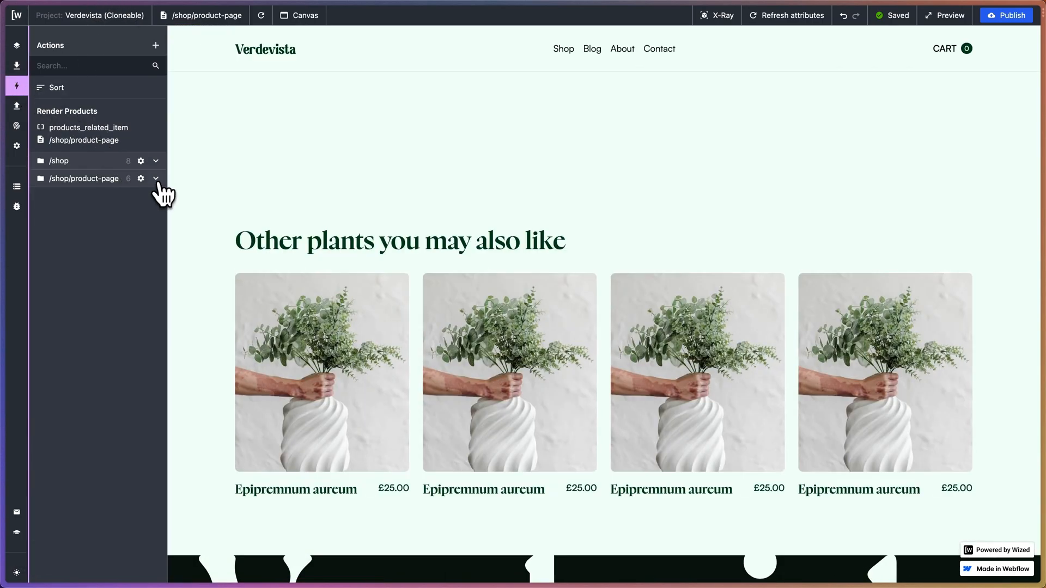
click(157, 179)
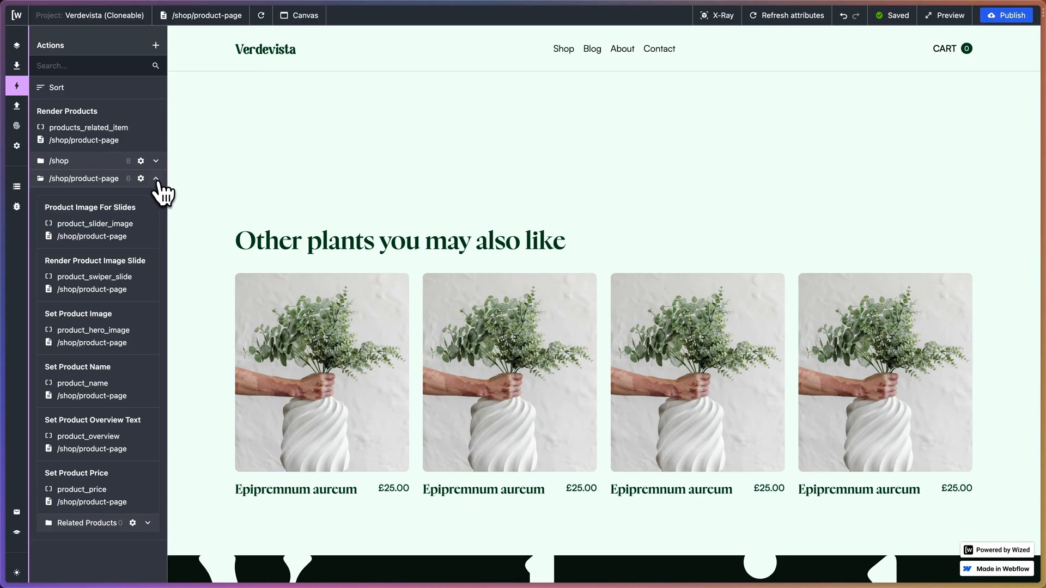
click(122, 106)
click(279, 46)
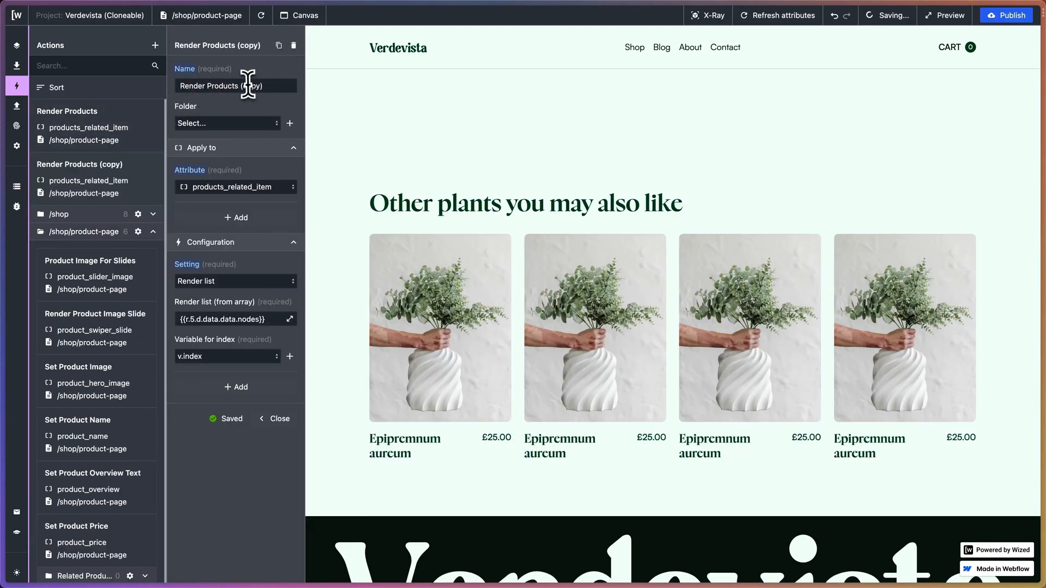
drag(260, 86, 179, 87)
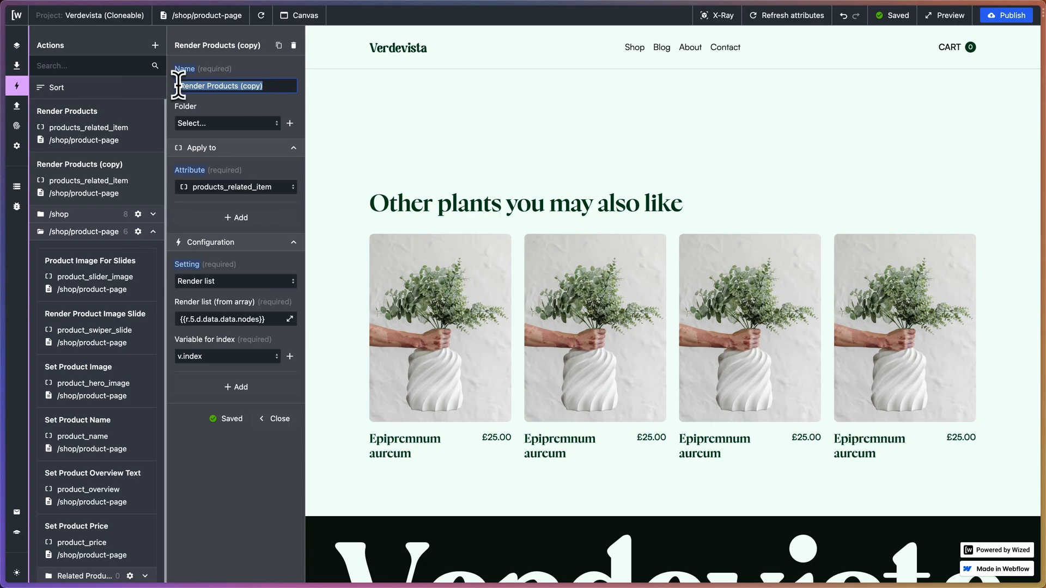
text(Set )
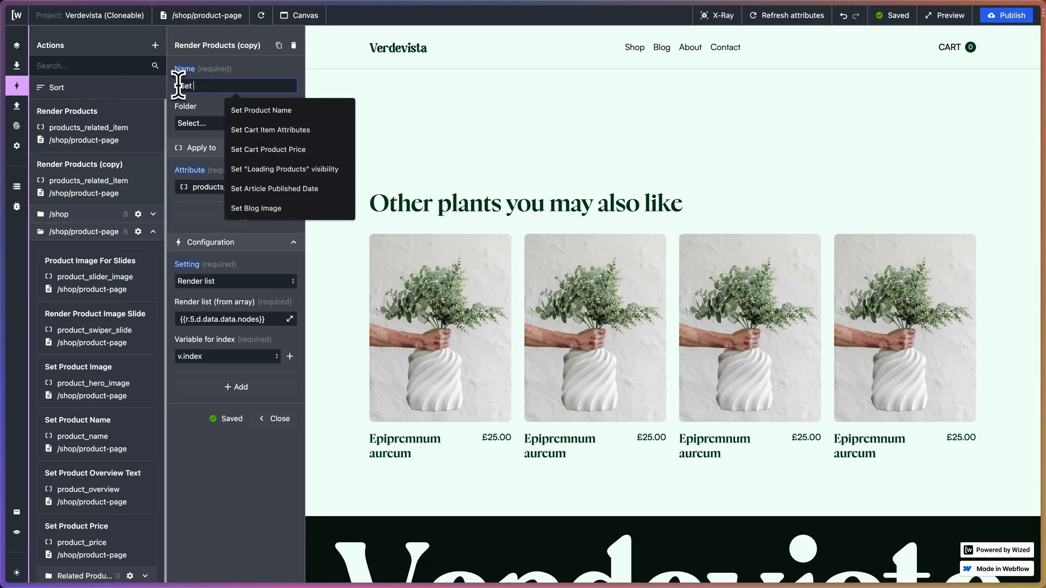
text(Product Image)
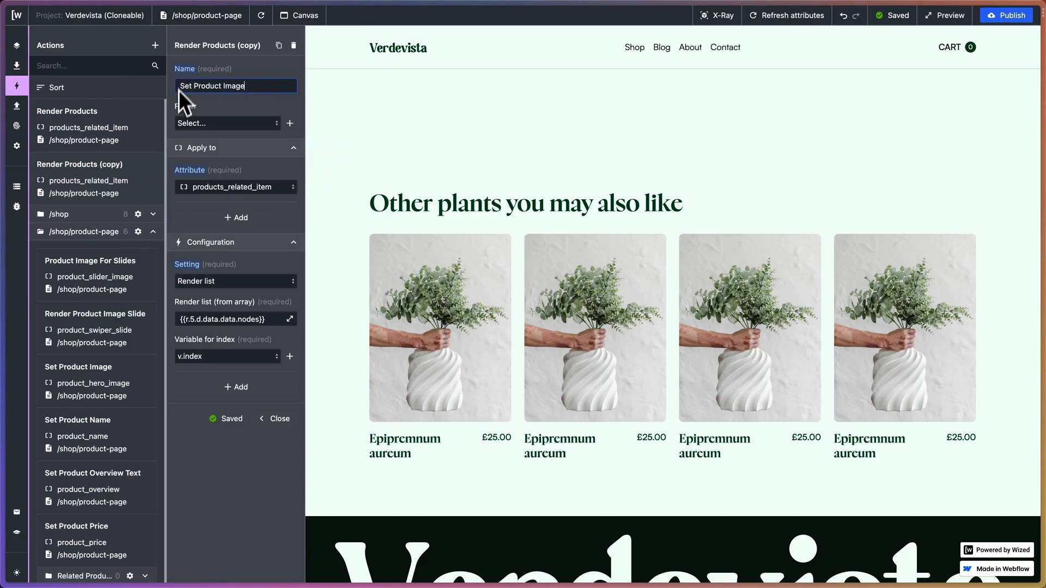
- Switch to the Webflow project and check the custom attribute on selected-products_item-image in the other products section
mouse_move(4, 218)
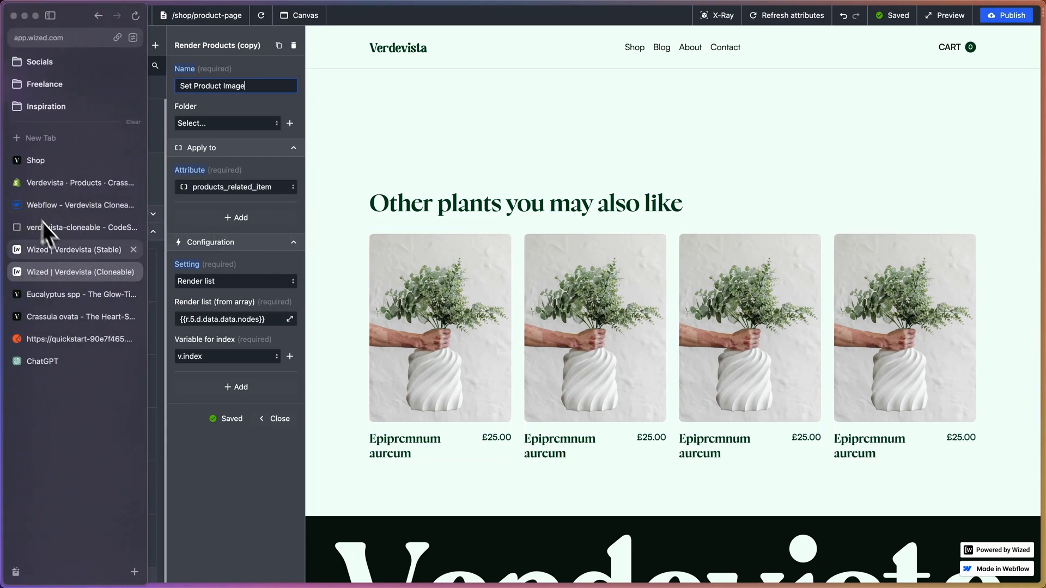
click(58, 209)
click(364, 247)
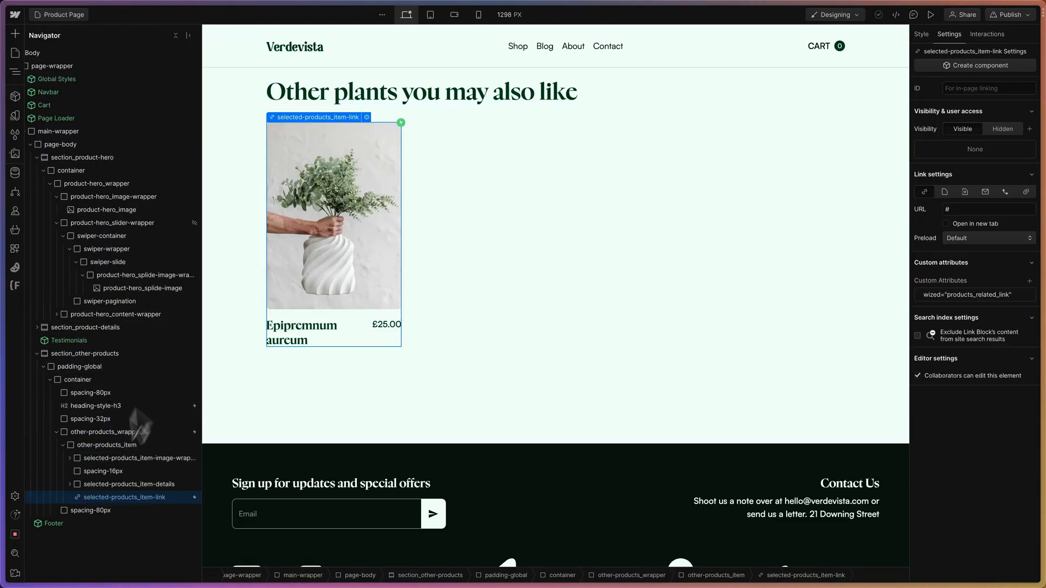
click(69, 459)
click(109, 471)
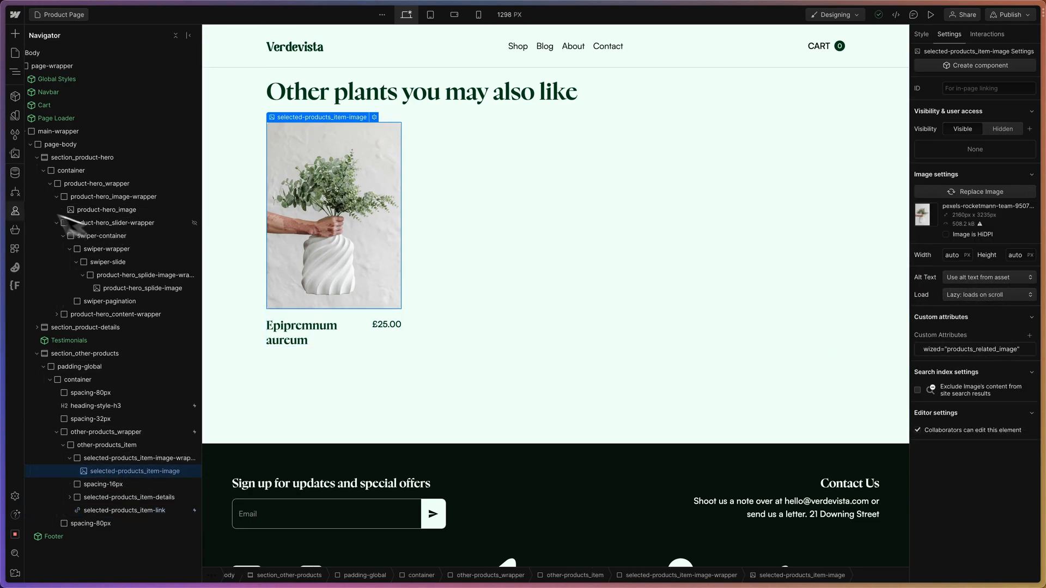
- Switch back to the Wized Verdevista (Cloneable) project and apply Set Product Image to the products_related_image attribute
mouse_move(5, 297)
click(75, 273)
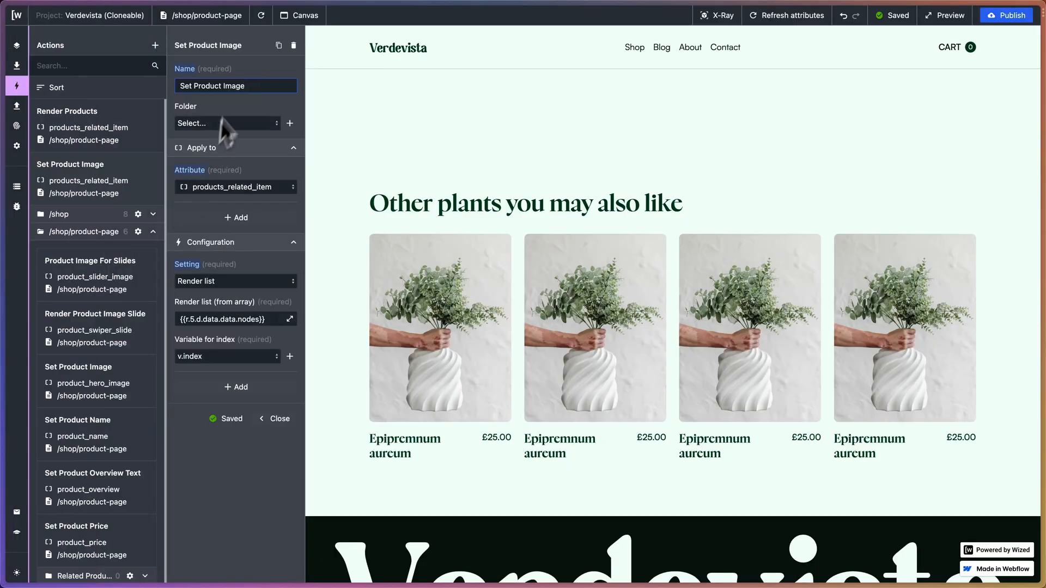
click(238, 187)
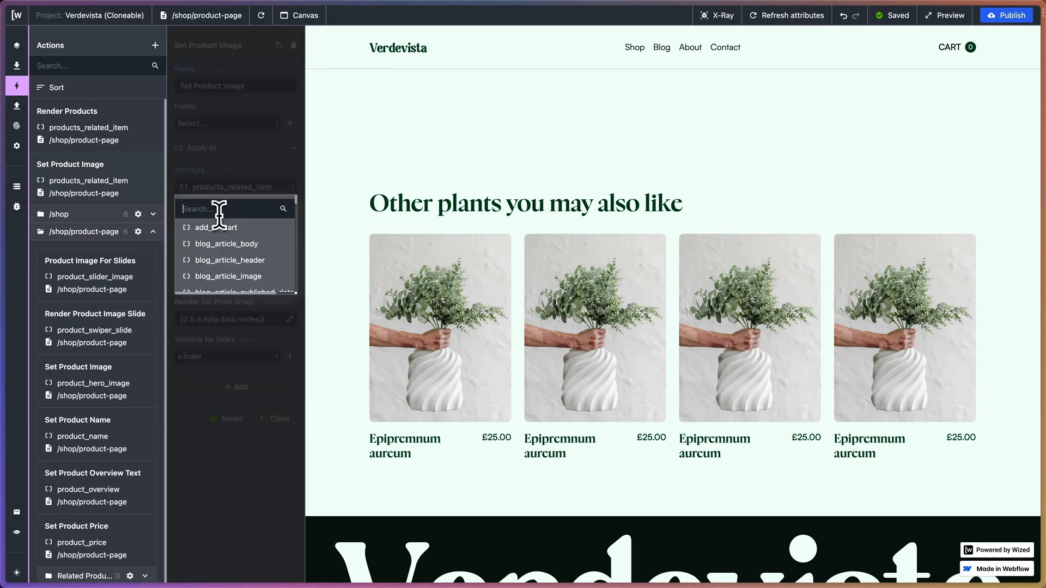
text(products_rela)
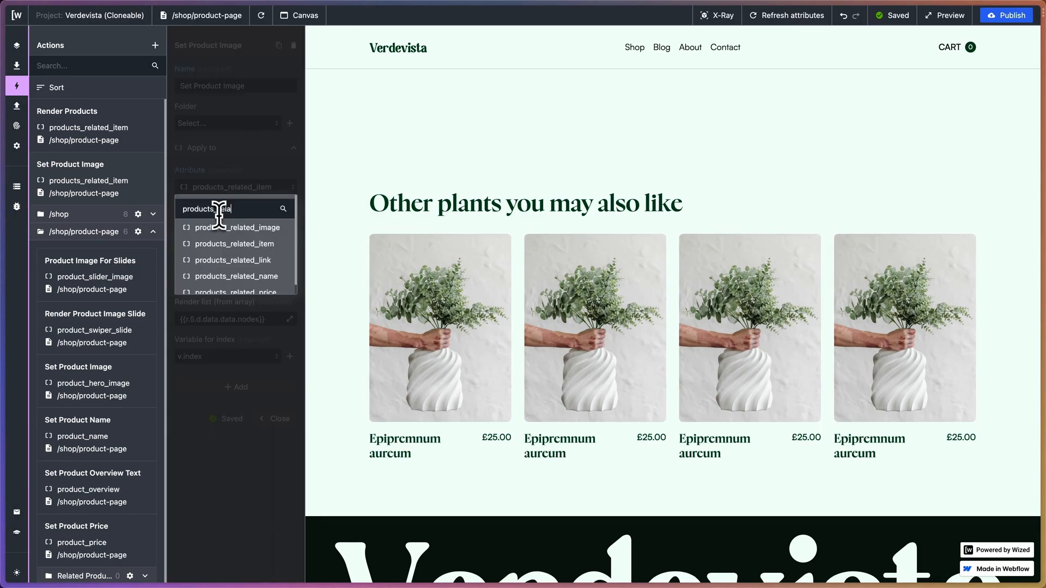
click(225, 227)
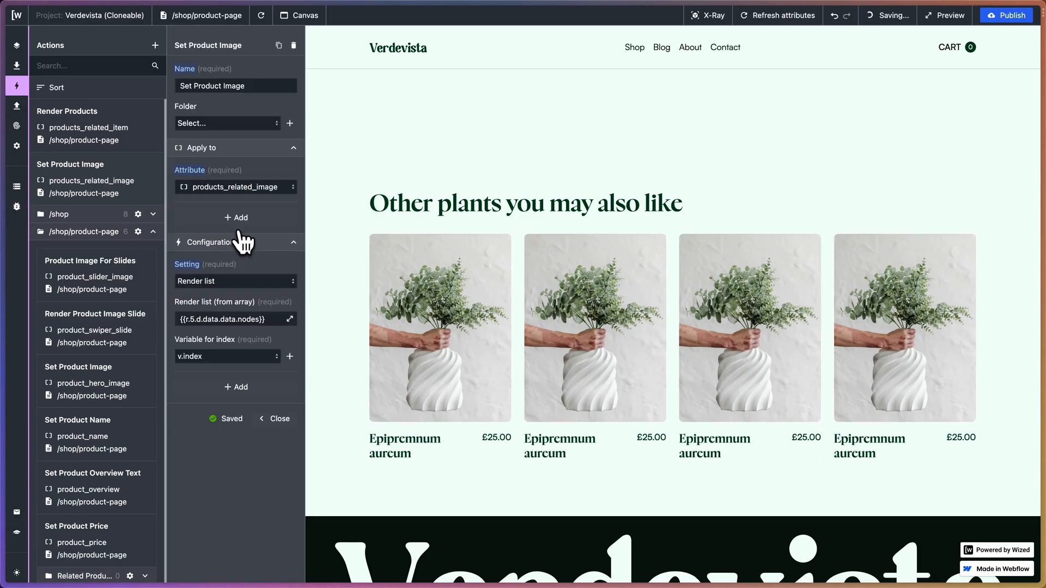
- Change the Set Product Image configuration to Set HTML attribute with the key src
click(222, 282)
scroll(227, 345, down, 2)
click(226, 344)
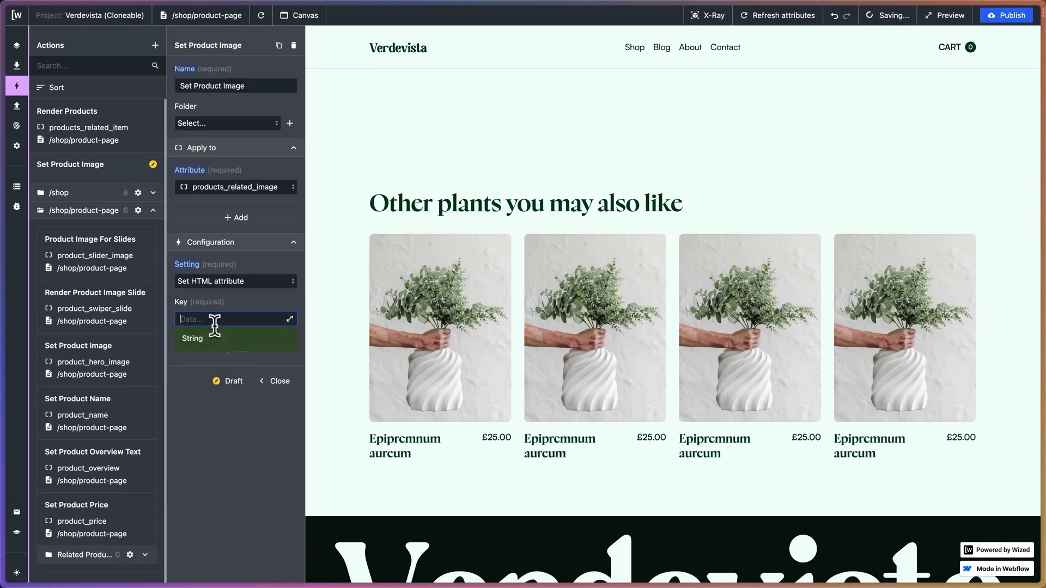
text(hre)
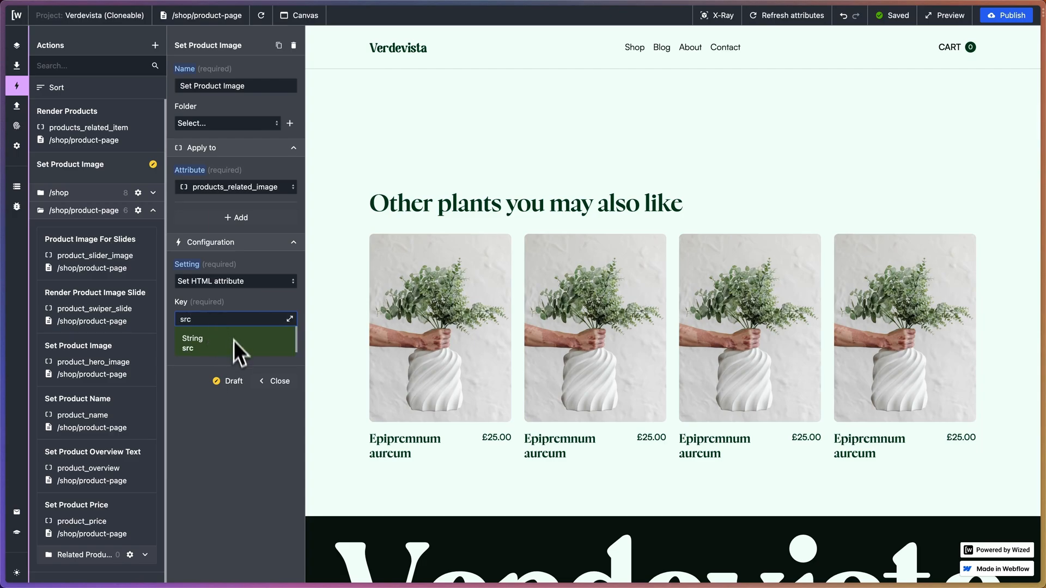
click(233, 343)
- Set the src value to {{r.5.d.data.data.nodes[v.index].images.edges[0].node.originalSrc}}
click(289, 356)
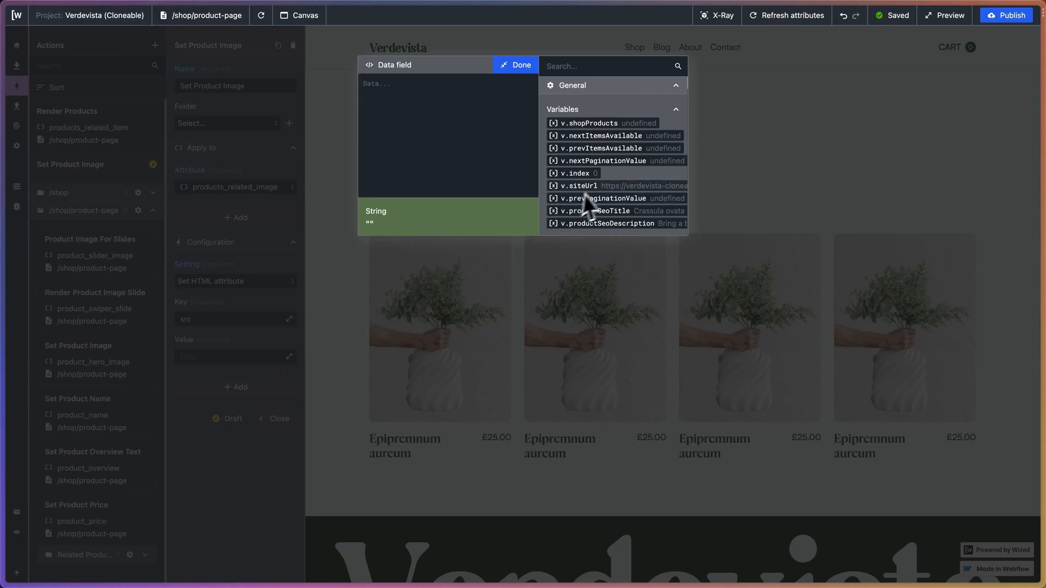
scroll(600, 190, down, 10)
scroll(600, 188, up, 3)
scroll(600, 188, right, 5)
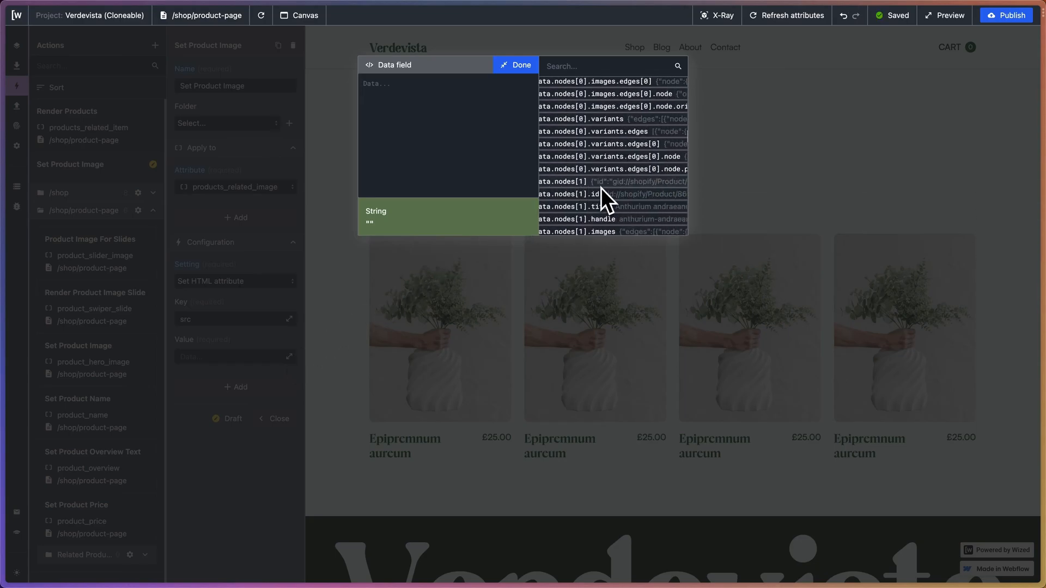
scroll(601, 188, up, 3)
scroll(602, 188, down, 3)
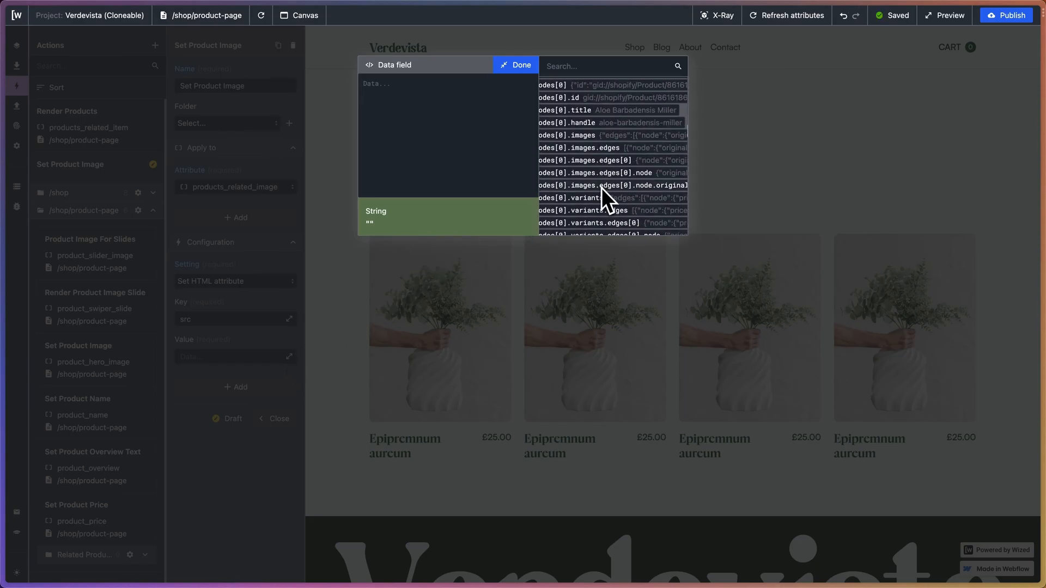
scroll(645, 168, right, 3)
click(643, 185)
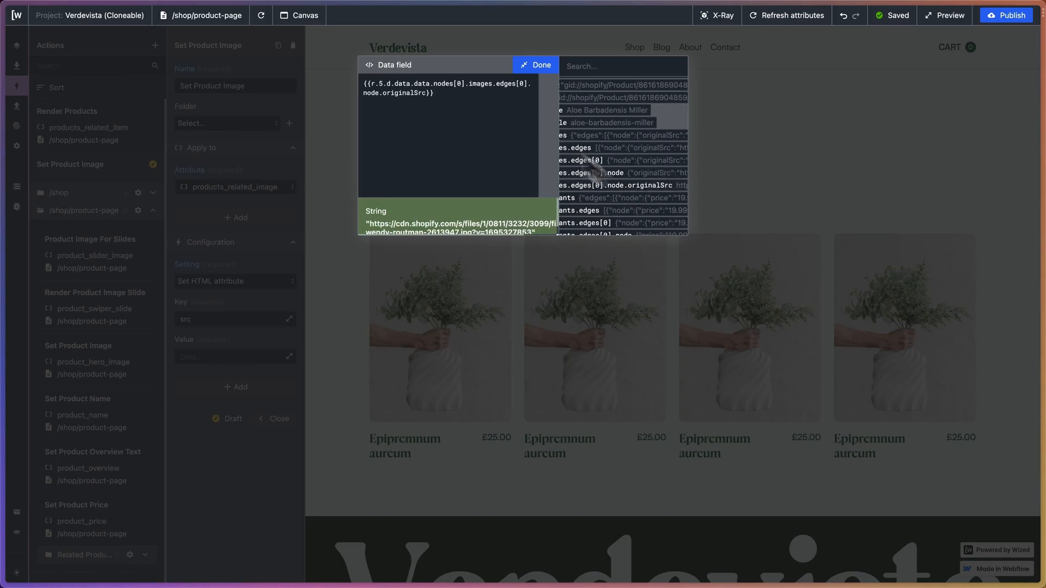
click(461, 89)
key(BackSpace)
text(v.index)
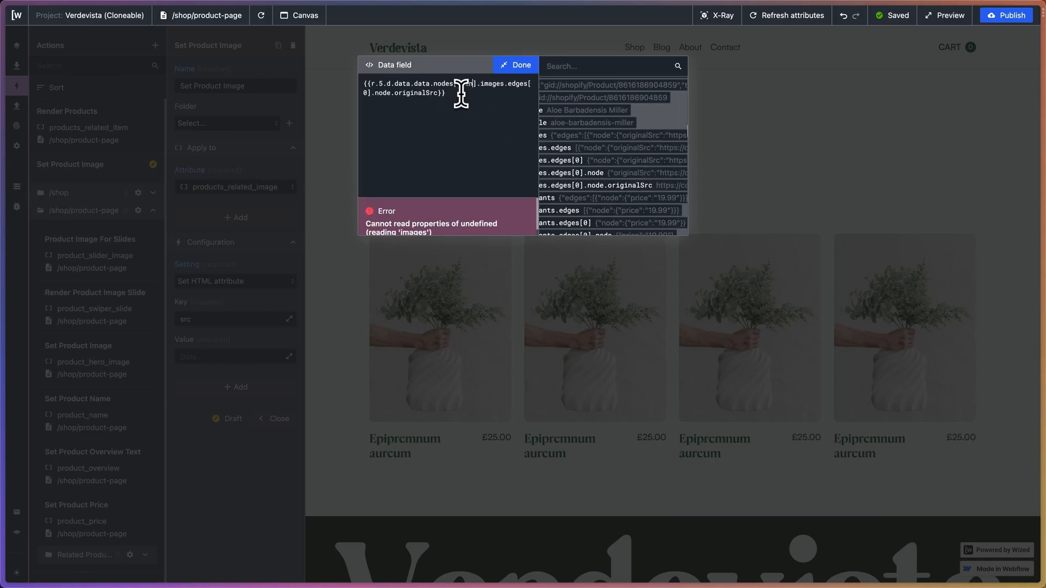
click(515, 65)
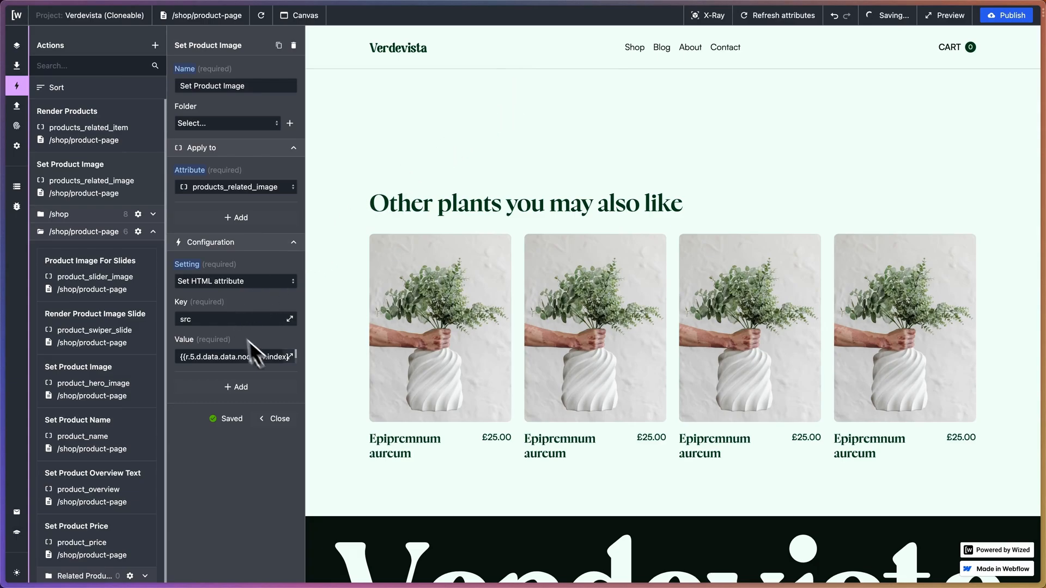
- Add a second Set HTML attribute setting to Set Product Image with the key srcset
click(231, 396)
click(203, 402)
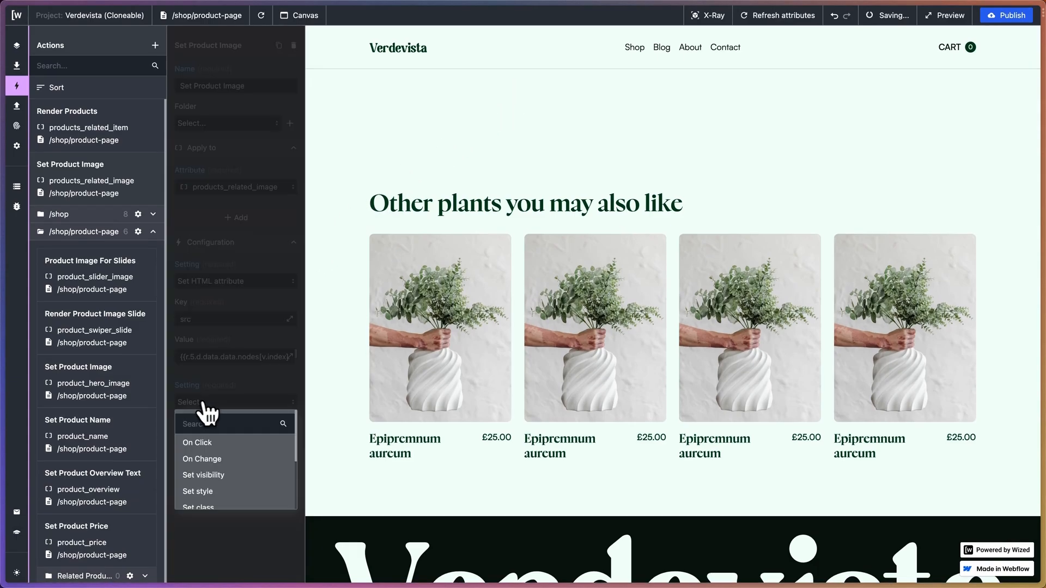
scroll(216, 501, down, 3)
click(235, 498)
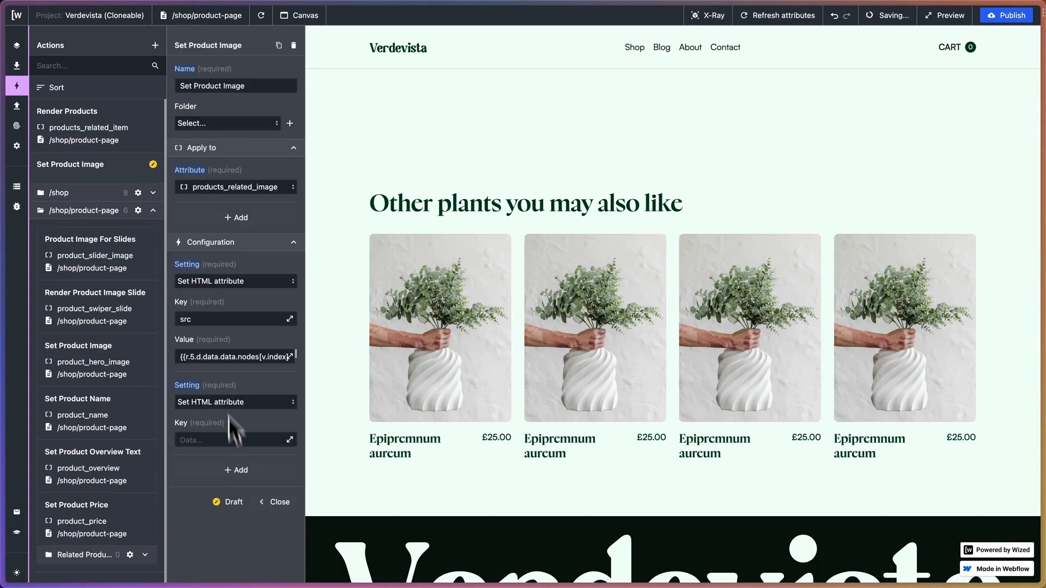
double_click(209, 324)
key(super+c)
click(218, 439)
key(super+v)
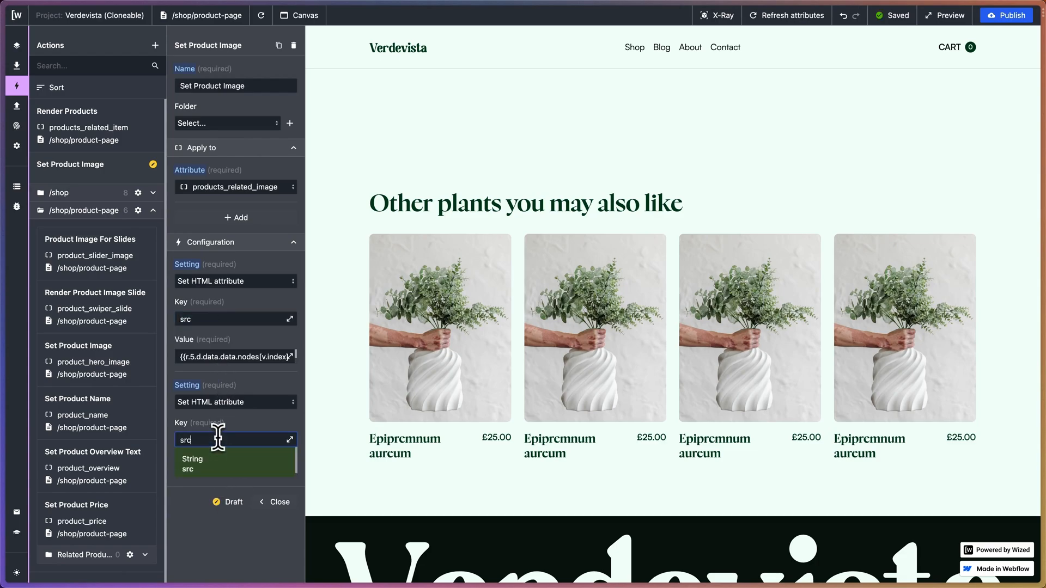
- Copy the src value expression into the srcset value, and check the related product images on the page
click(224, 355)
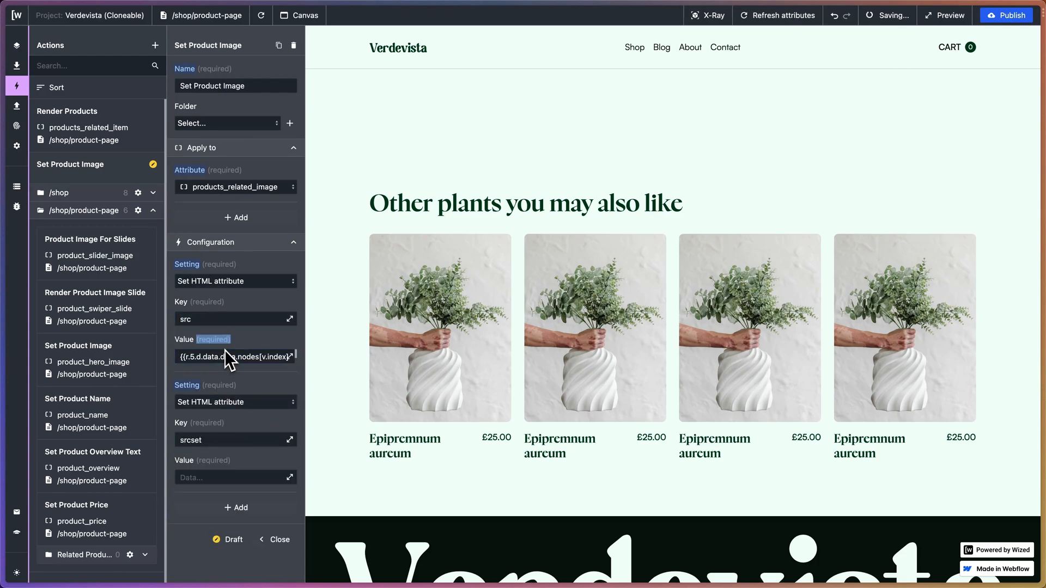
key(super+a)
key(super+c)
click(217, 477)
key(super+v)
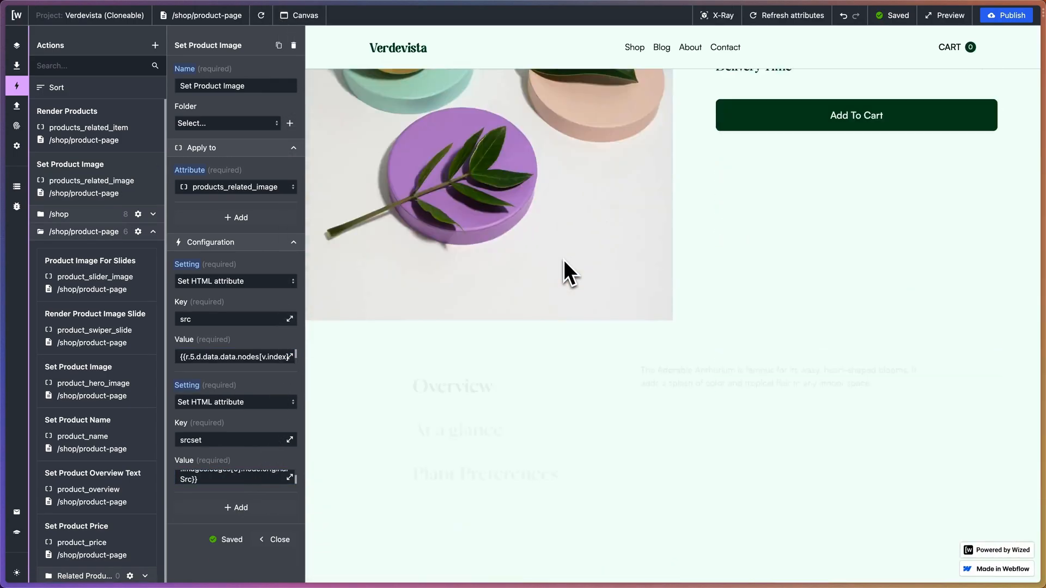
scroll(588, 285, up, 2)
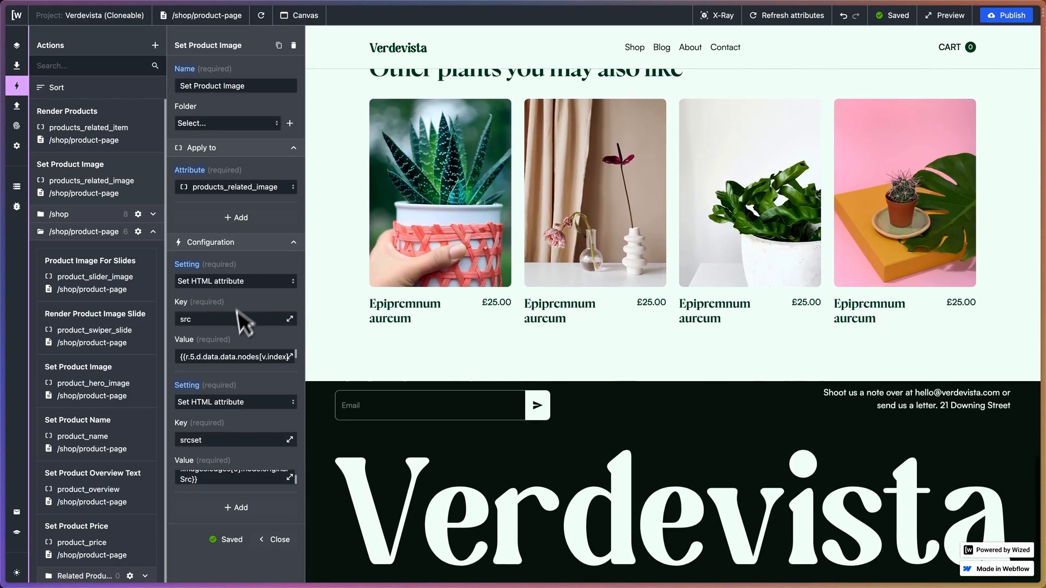
- Duplicate the Set Product Image action and rename the copy Set Product Name
click(278, 45)
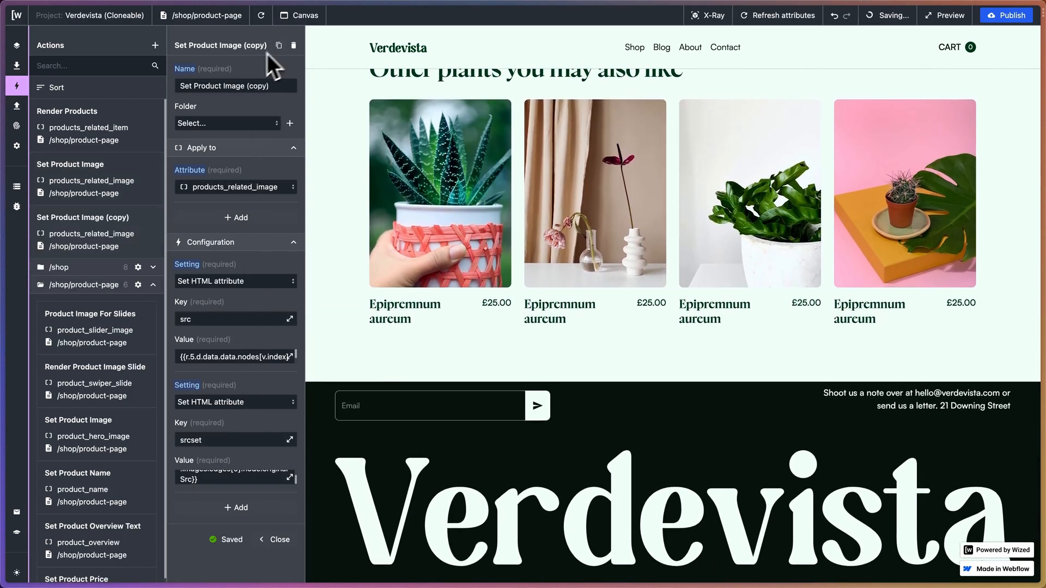
triple_click(235, 86)
text(Set Product Name)
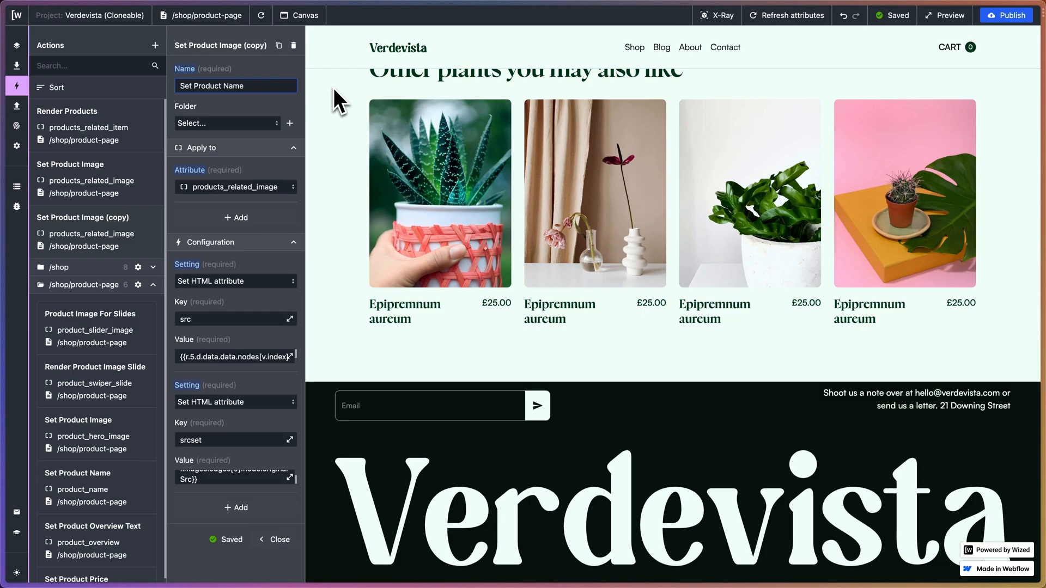
- Apply Set Product Name to the products_related_name attribute
click(226, 188)
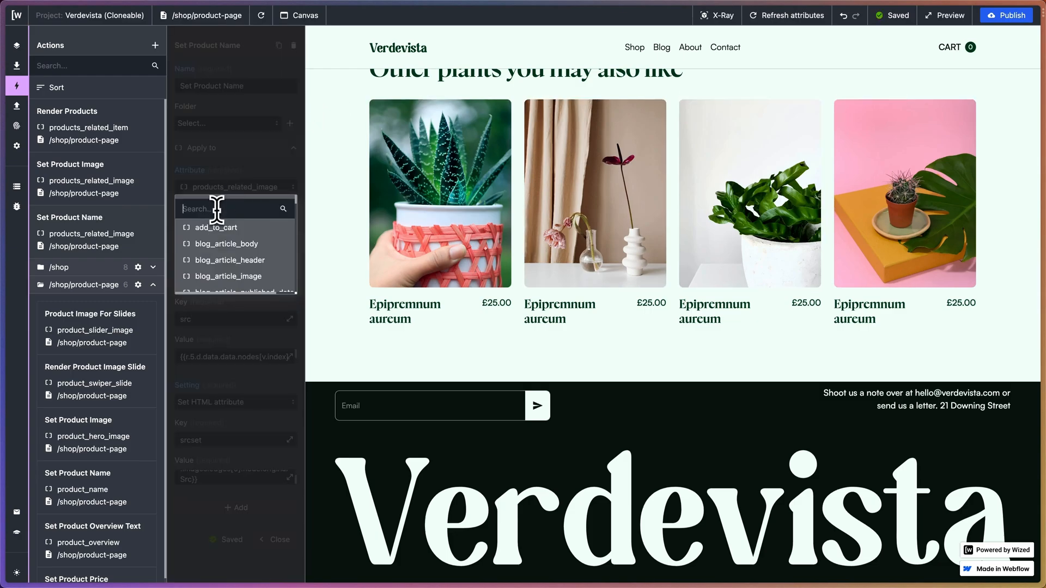
text(products_re)
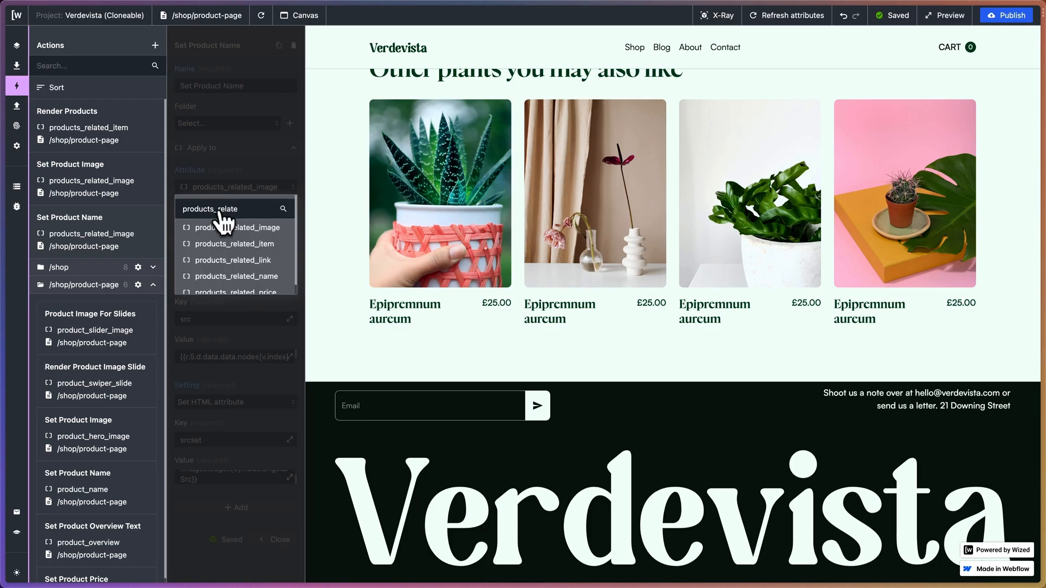
text(late)
click(249, 276)
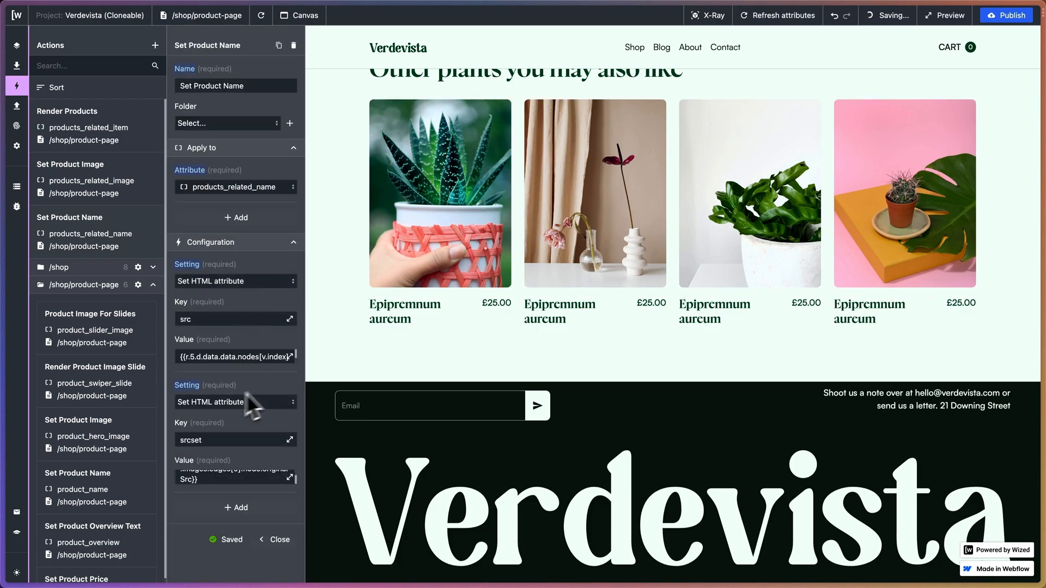
- Remove the second setting from Set Product Name and change the remaining one to Set text with the Plain text type
click(190, 390)
click(195, 400)
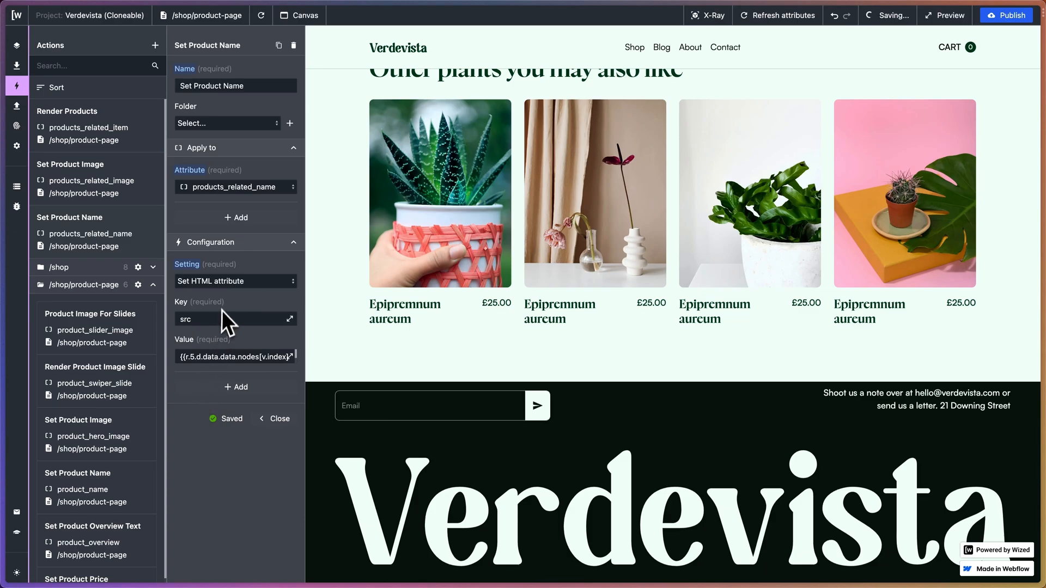
click(223, 285)
scroll(229, 327, down, 3)
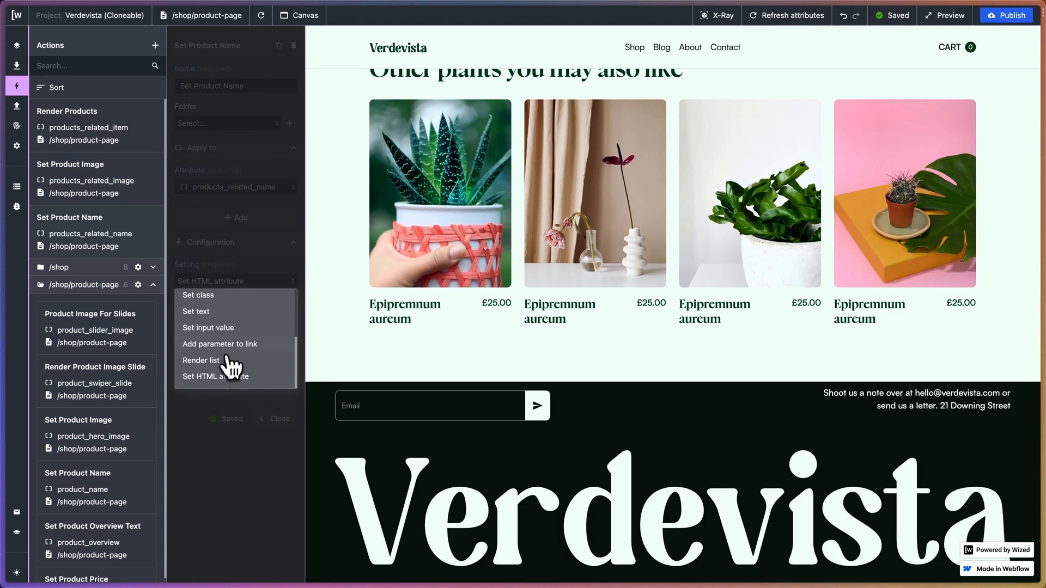
scroll(233, 354, up, 1)
click(208, 329)
click(225, 320)
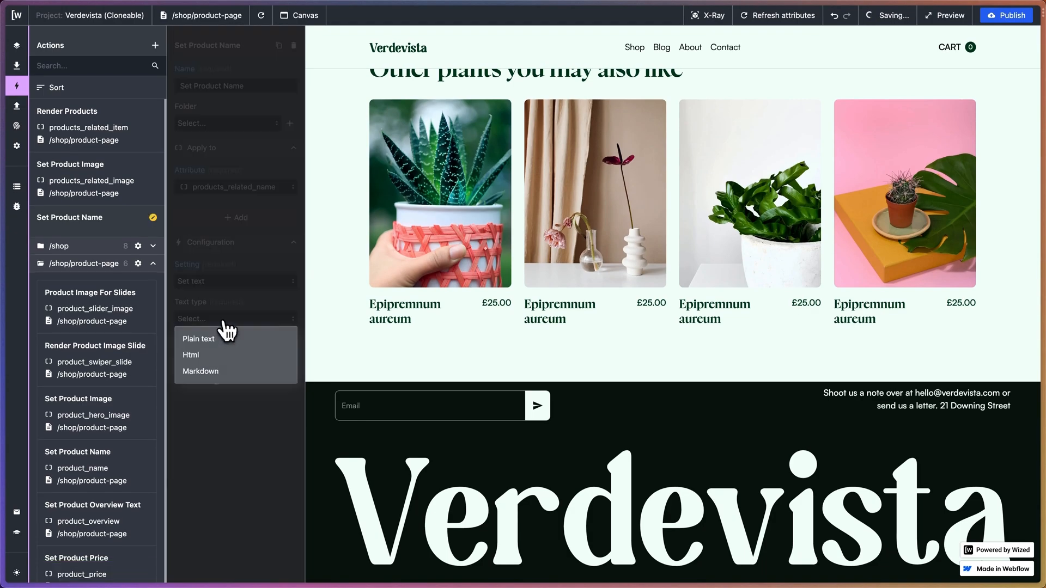
click(221, 356)
click(210, 319)
click(207, 338)
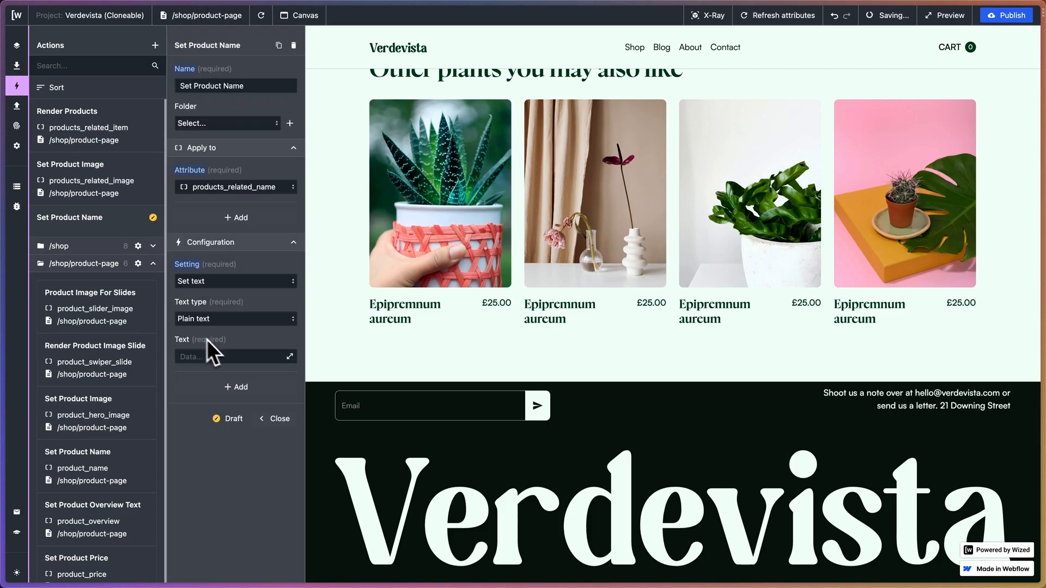
- Set the Set Product Name text to the related products' title expression {{r.5.d.data.data.nodes[v.index].title}}
click(287, 364)
scroll(594, 185, down, 10)
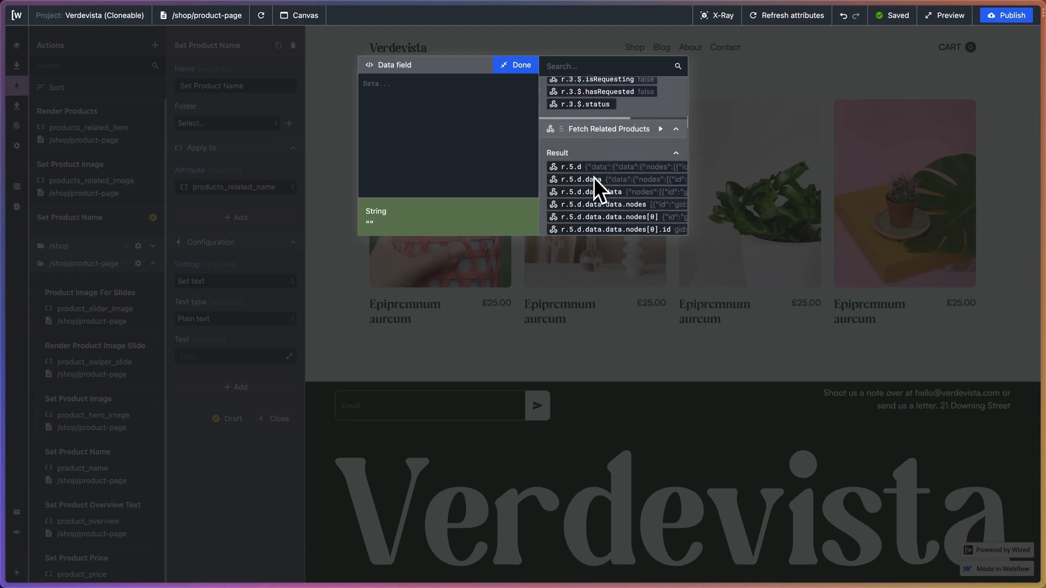
scroll(594, 178, down, 5)
scroll(594, 178, right, 2)
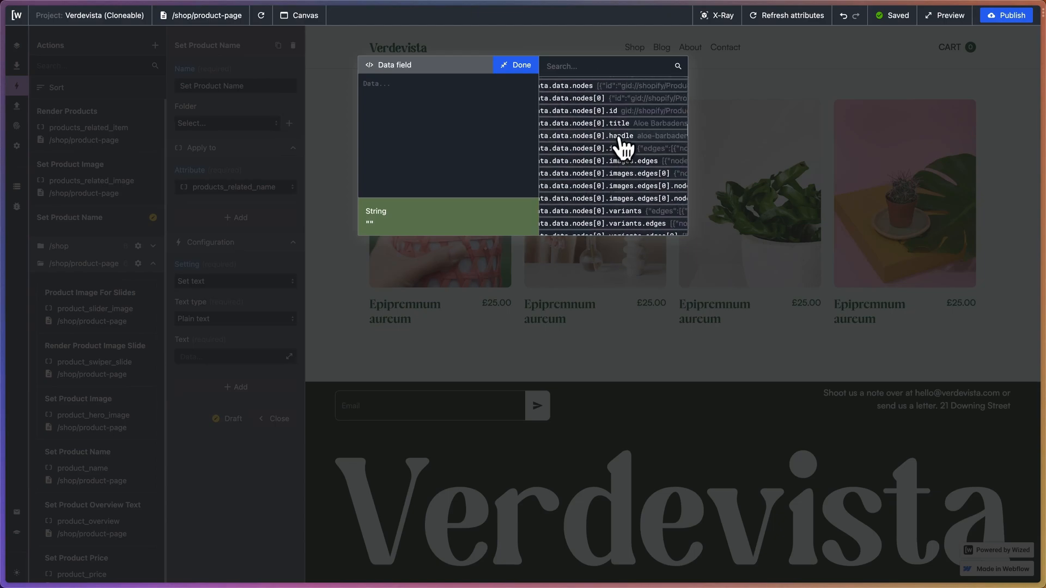
scroll(623, 147, right, 2)
click(602, 124)
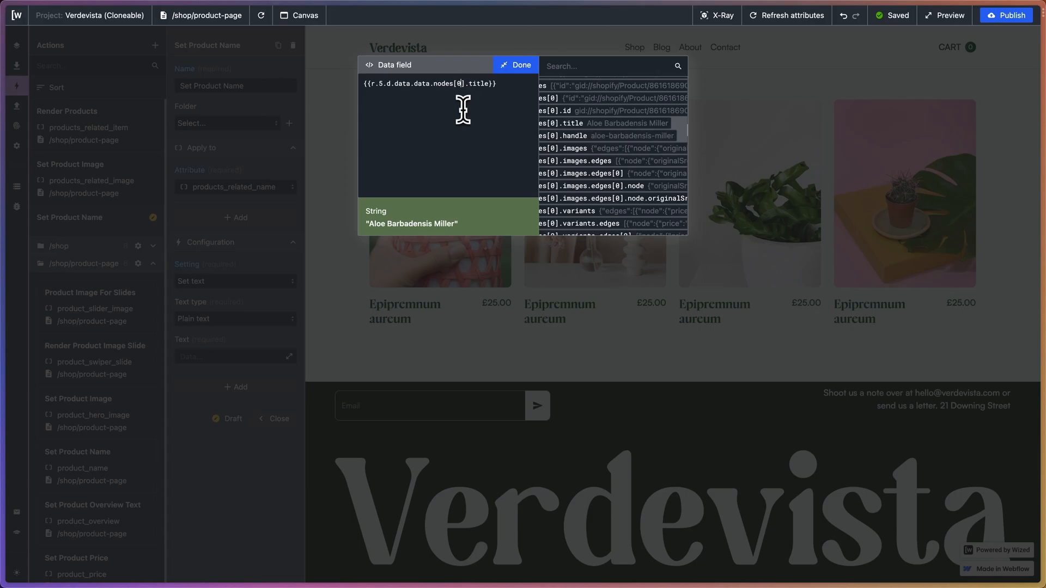
key(BackSpace)
text(v.index)
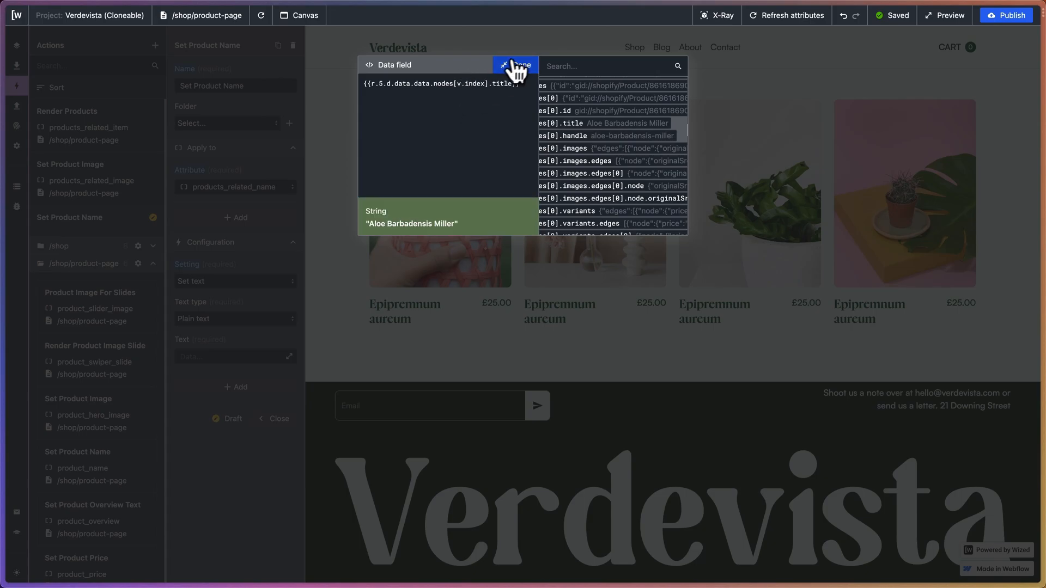
click(515, 66)
- Duplicate the Set Product Name action and rename the copy Set Product Price
click(278, 45)
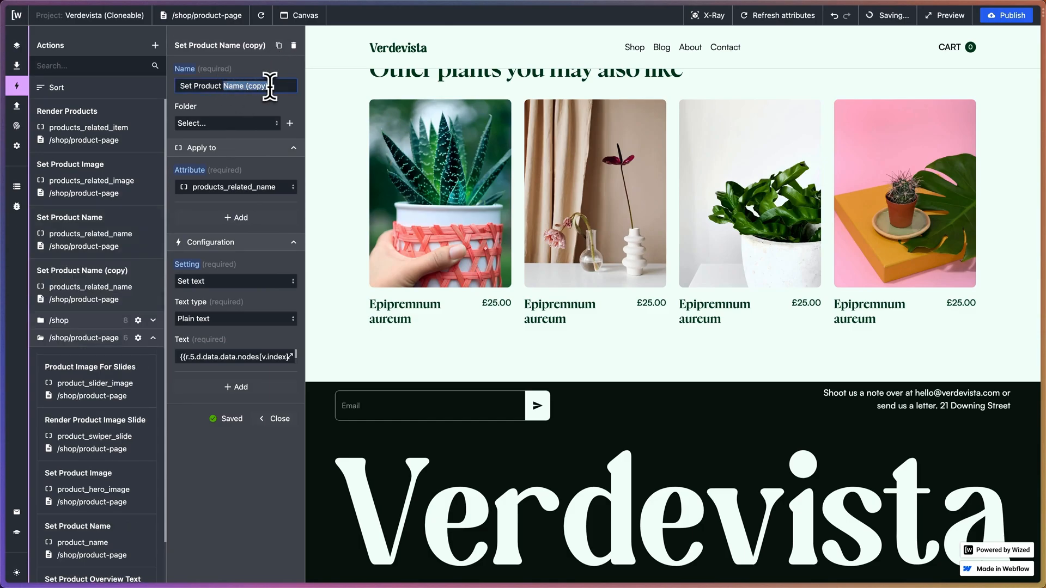
text(Price)
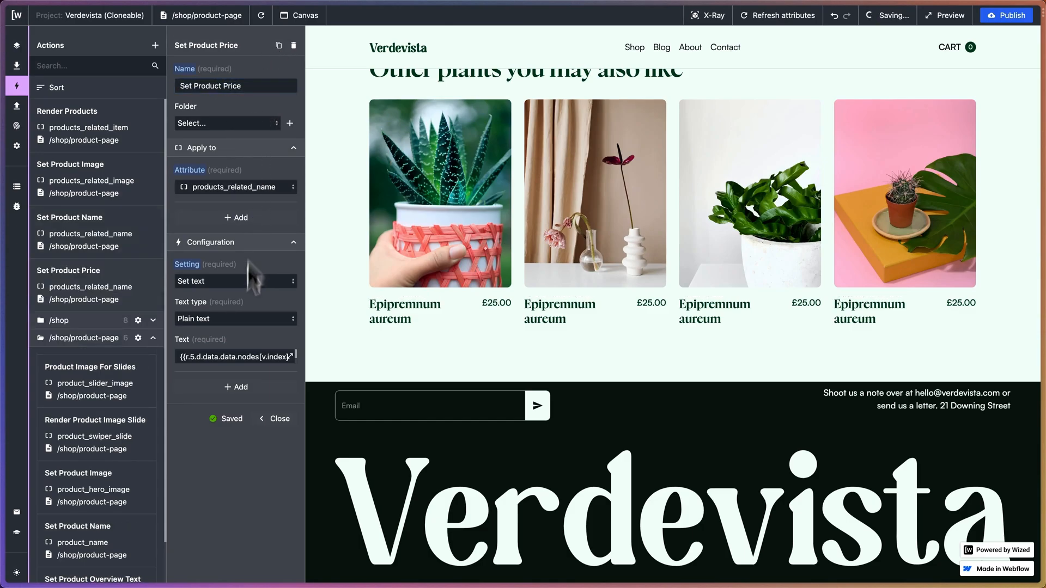
- Replace the Set Product Price text with the variant price expression {{r.5.d.data.data.nodes[v.index].variants.edges[0].node.price}}
click(289, 360)
scroll(604, 195, down, 15)
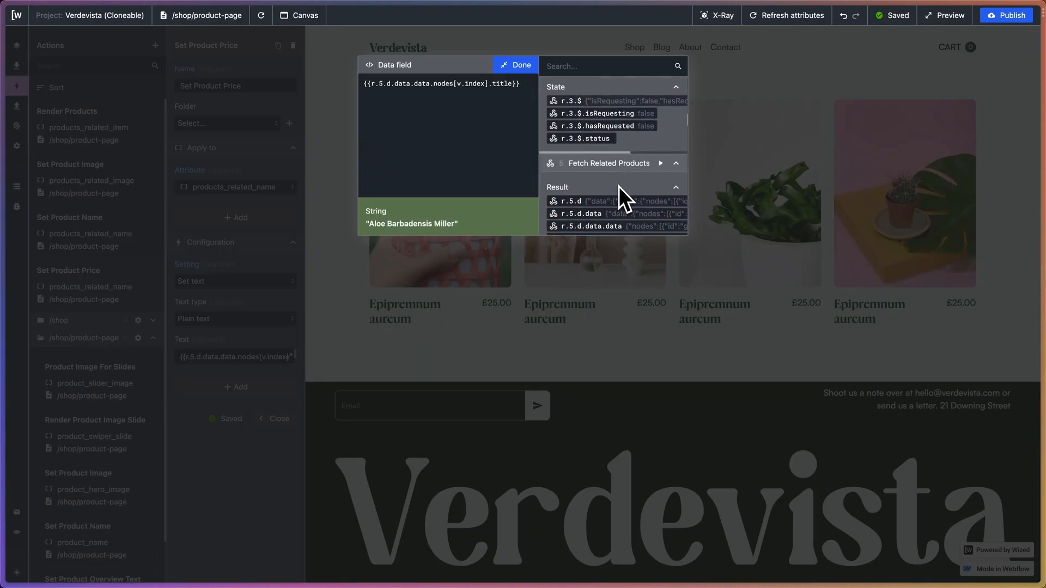
scroll(619, 186, down, 5)
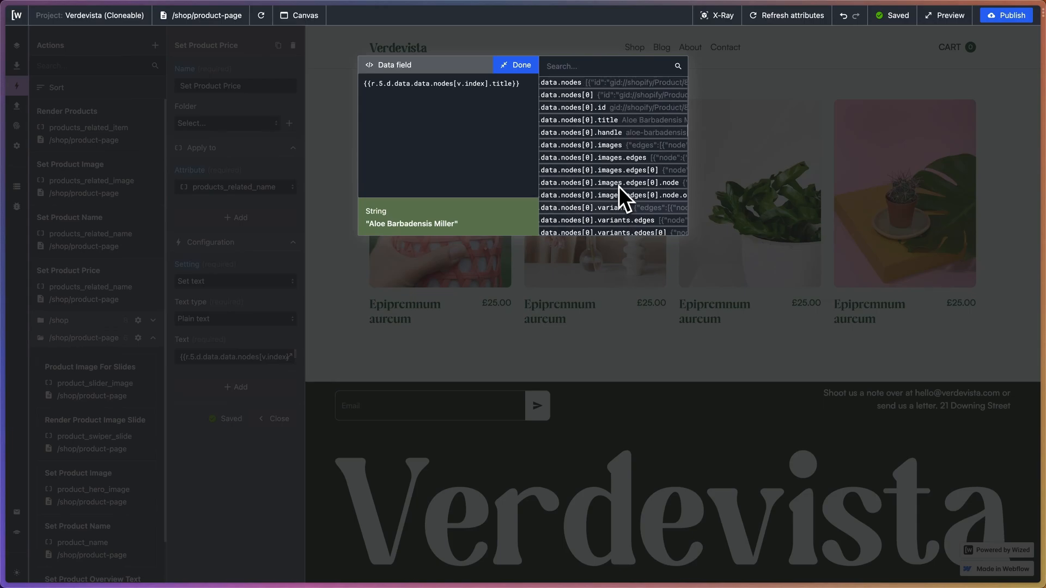
scroll(619, 187, down, 5)
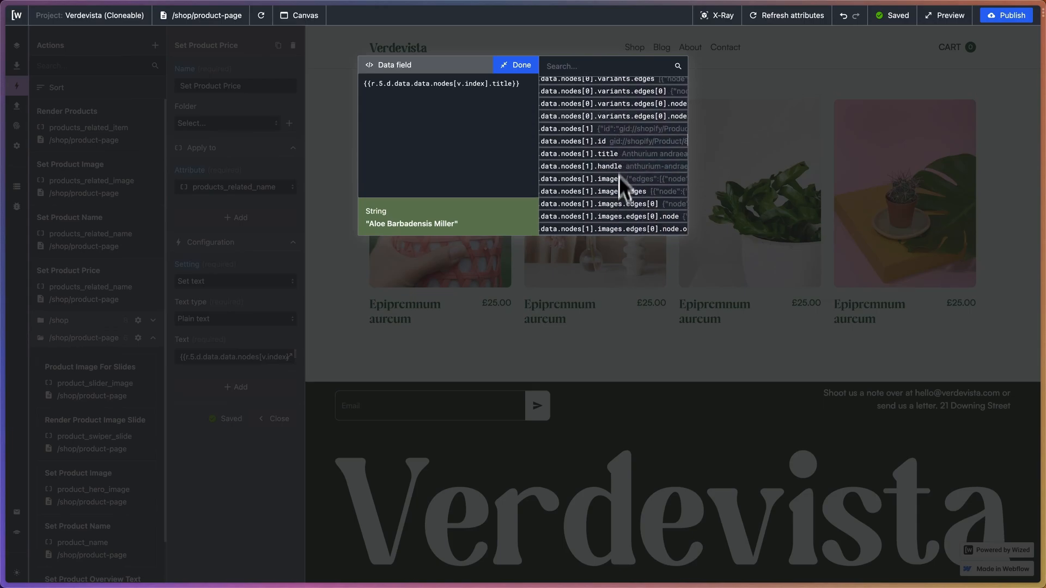
scroll(624, 164, up, 8)
scroll(627, 106, right, 3)
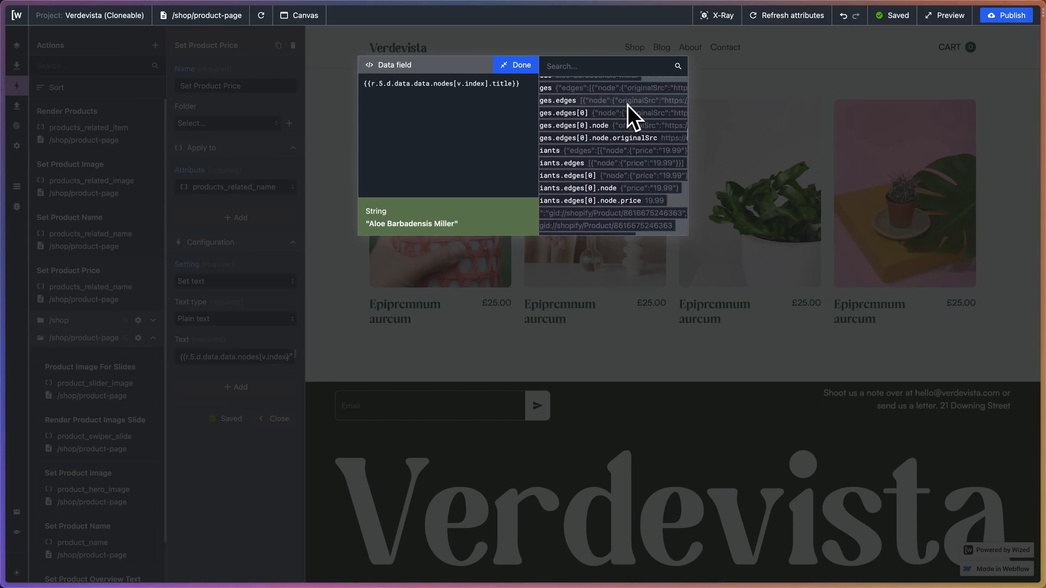
click(629, 200)
drag(508, 83, 299, 86)
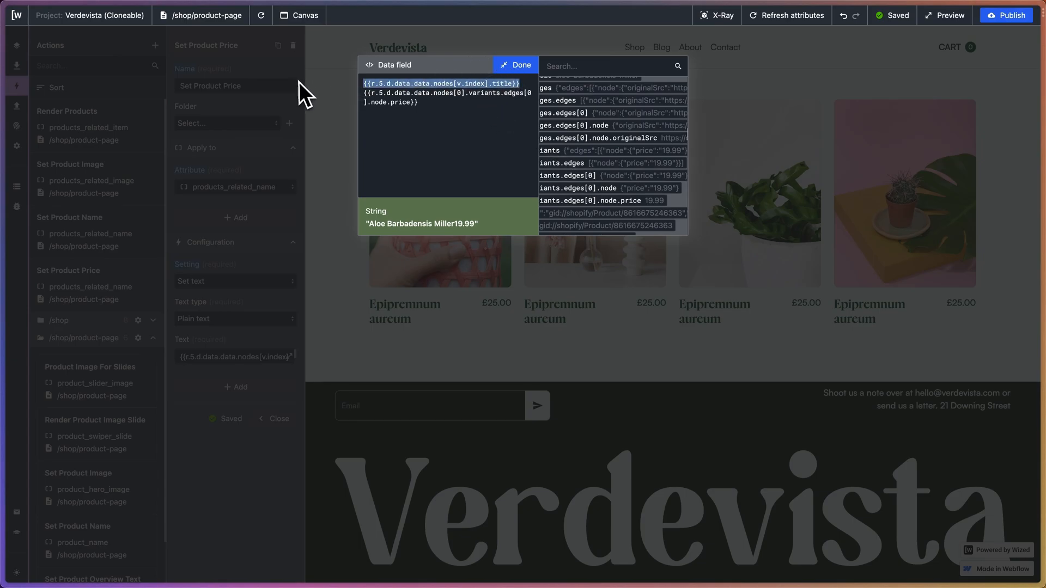
key(BackSpace)
double_click(461, 84)
text(v.index)
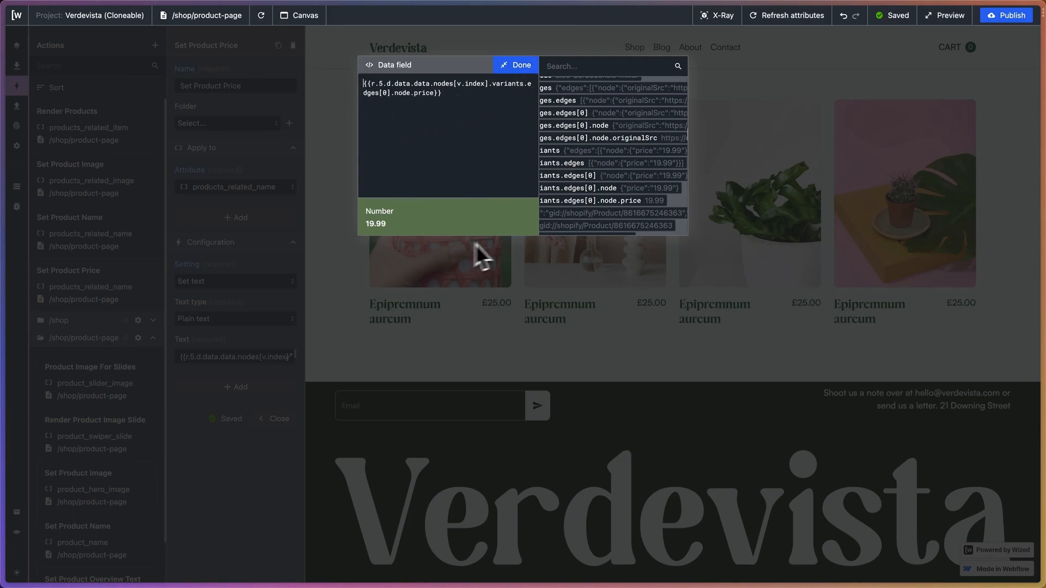
- Put a £ sign on its own line before the price expression, and reload the page to check the related products
text(£)
key(Return)
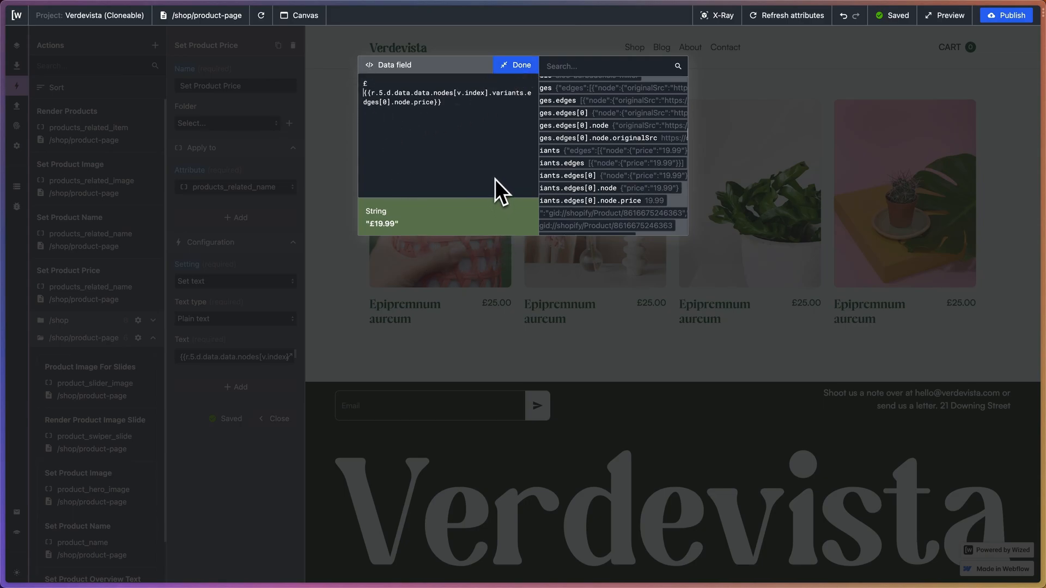
click(519, 78)
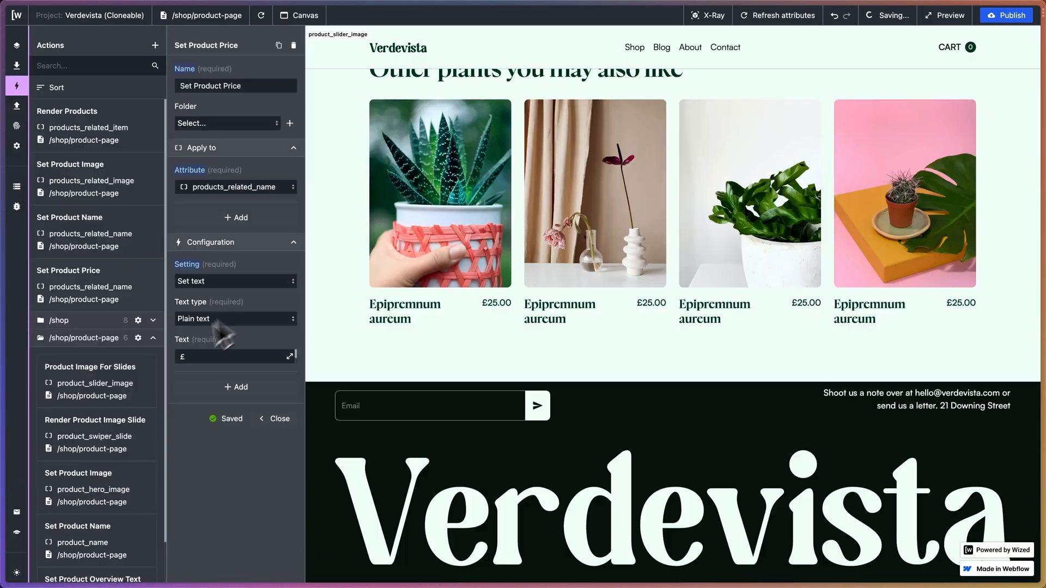
click(261, 15)
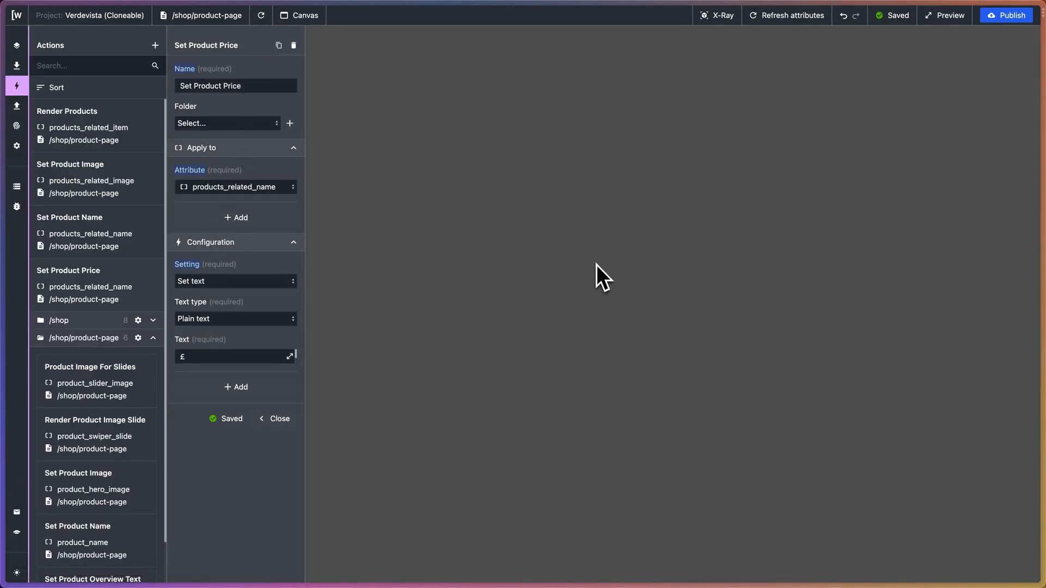
scroll(596, 264, down, 10)
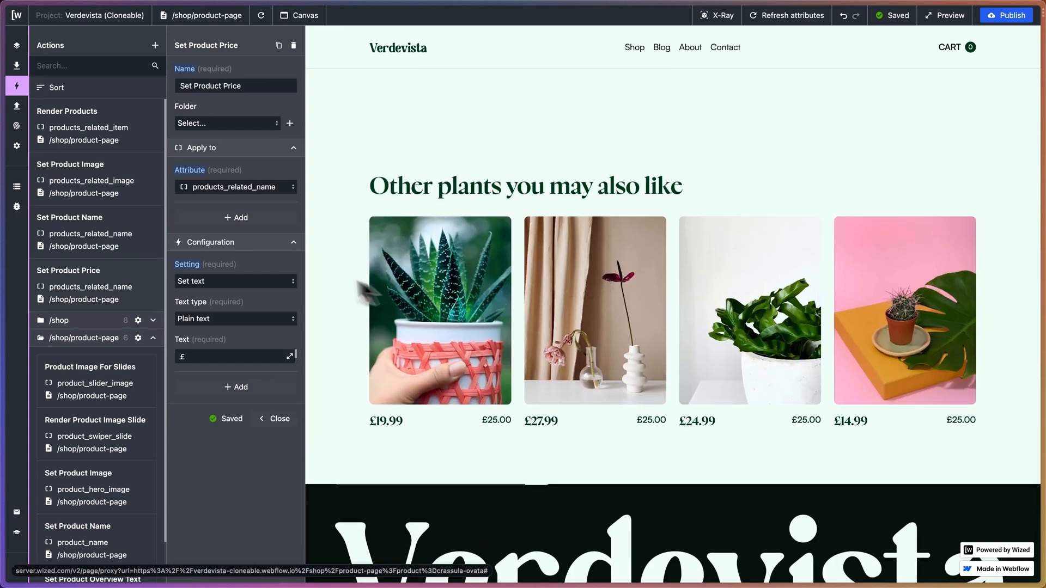
- Apply Set Product Price to the products_related_price attribute, and reload the page to check the related products' names and prices
click(262, 188)
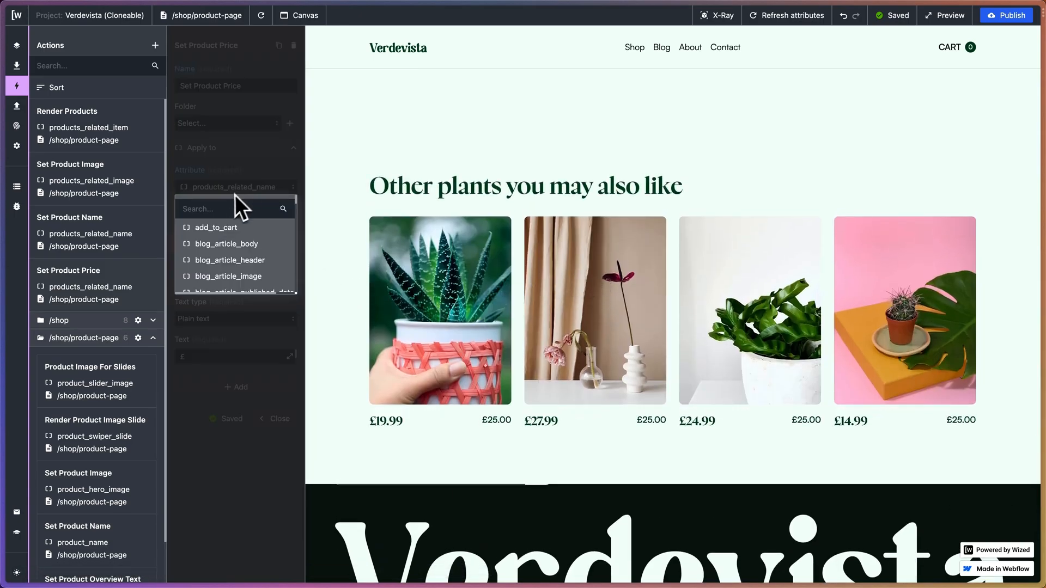
text(products_relate)
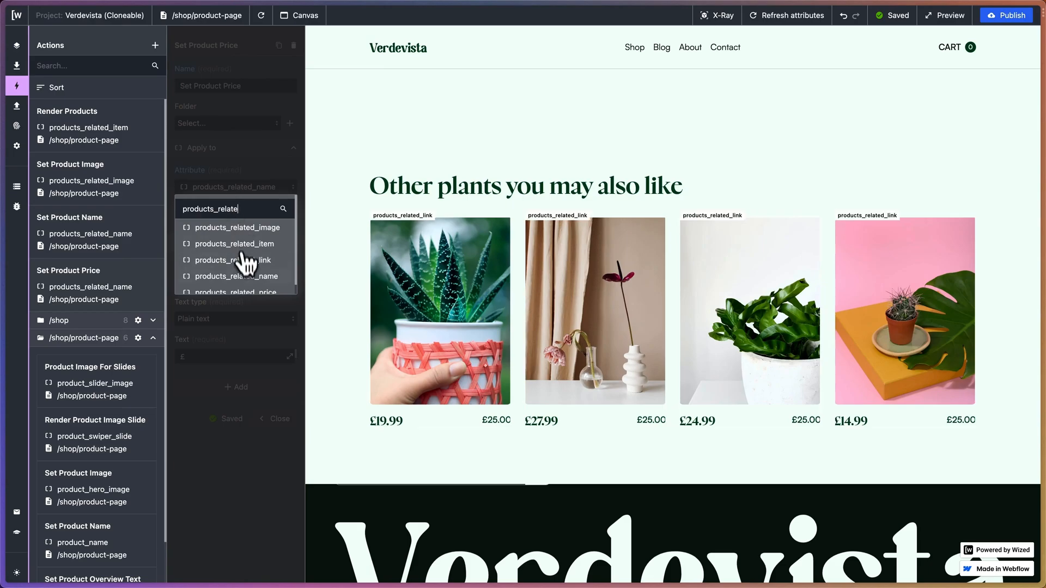
click(241, 293)
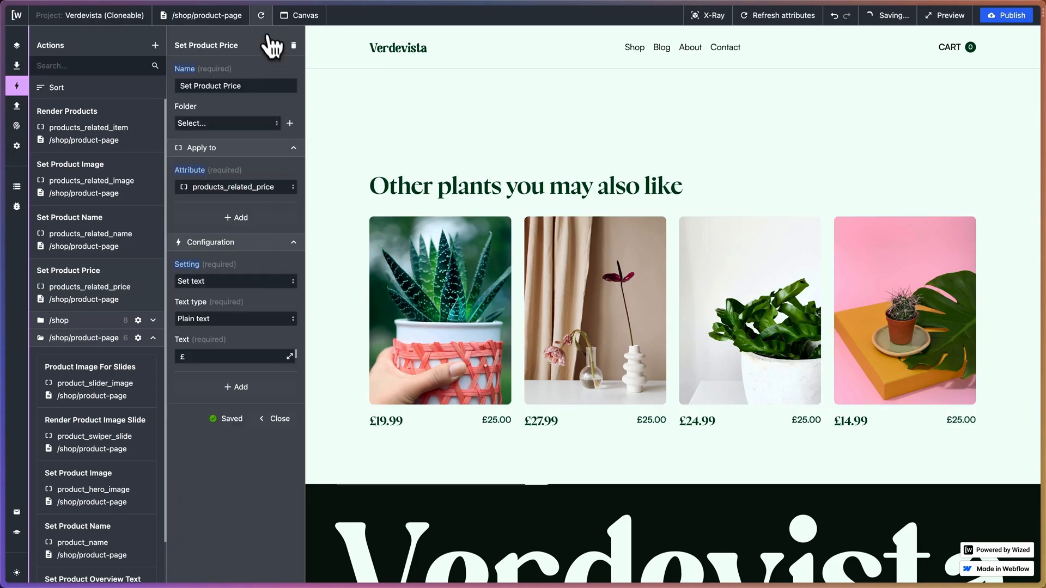
click(261, 16)
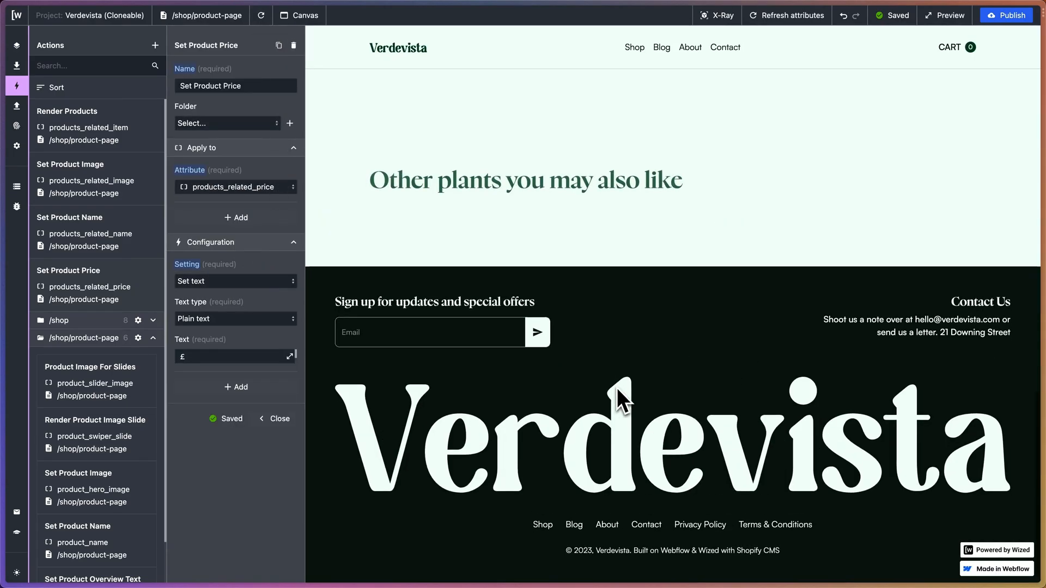
scroll(620, 395, down, 10)
scroll(626, 405, down, 6)
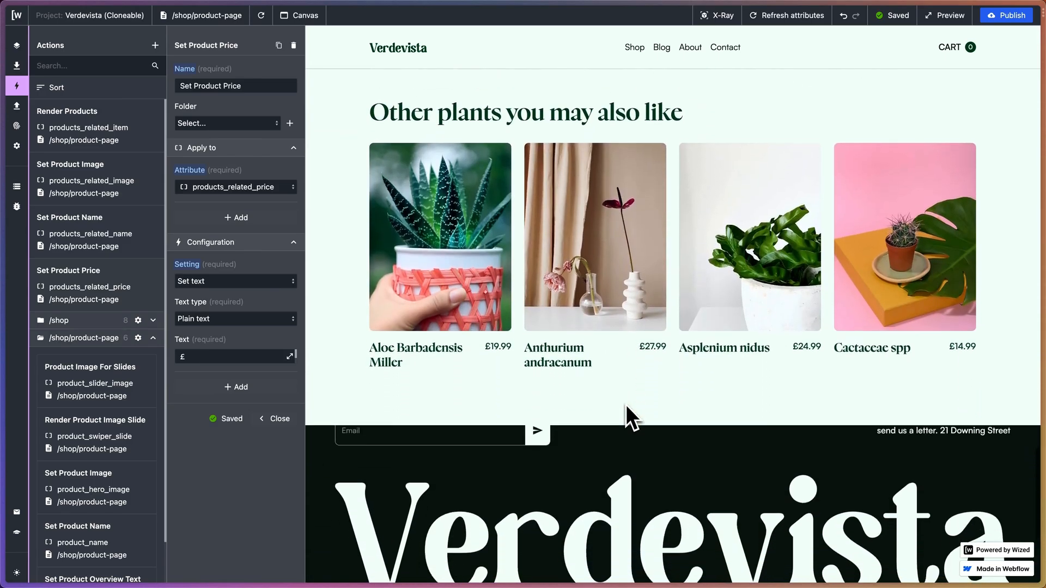
scroll(605, 342, up, 1)
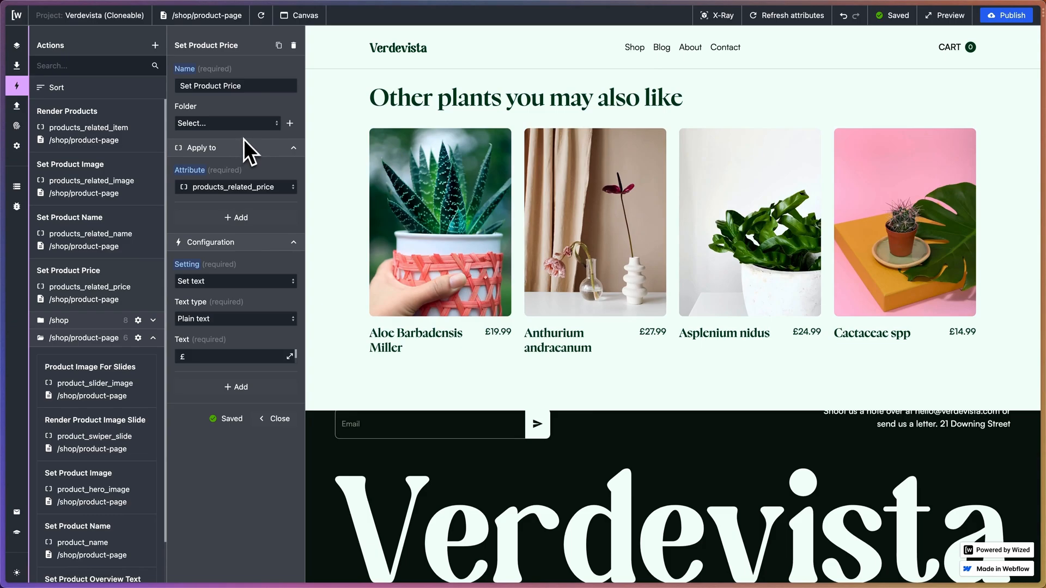
- Duplicate the Set Product Price action and rename the copy Set Product Link
click(278, 45)
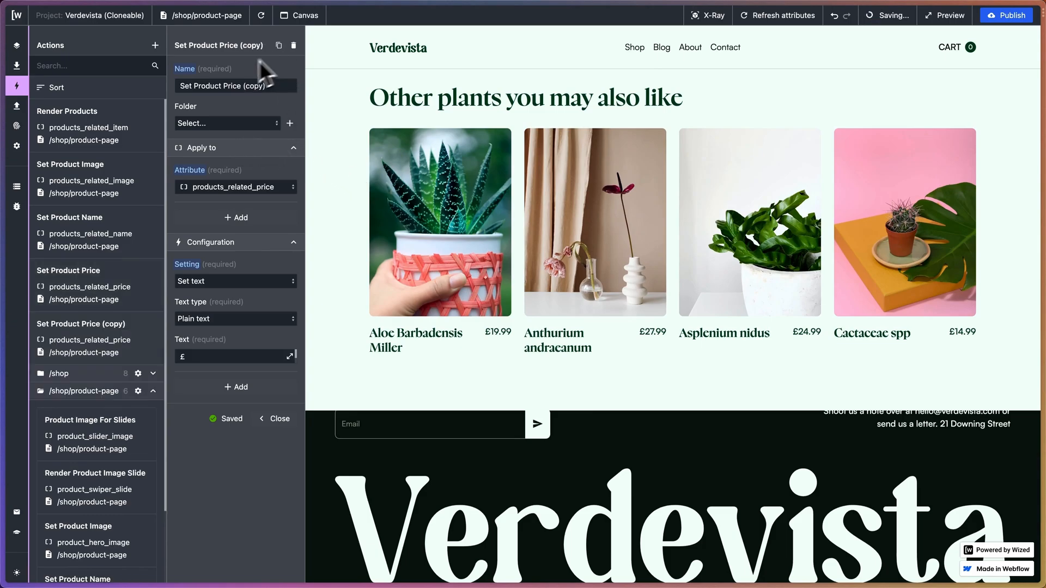
drag(228, 87, 296, 87)
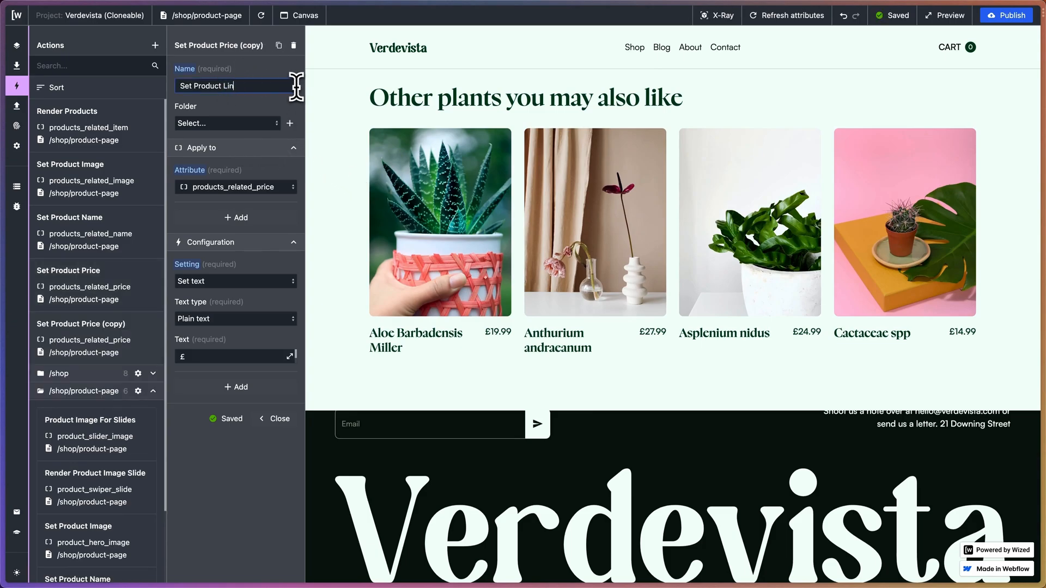
click(274, 99)
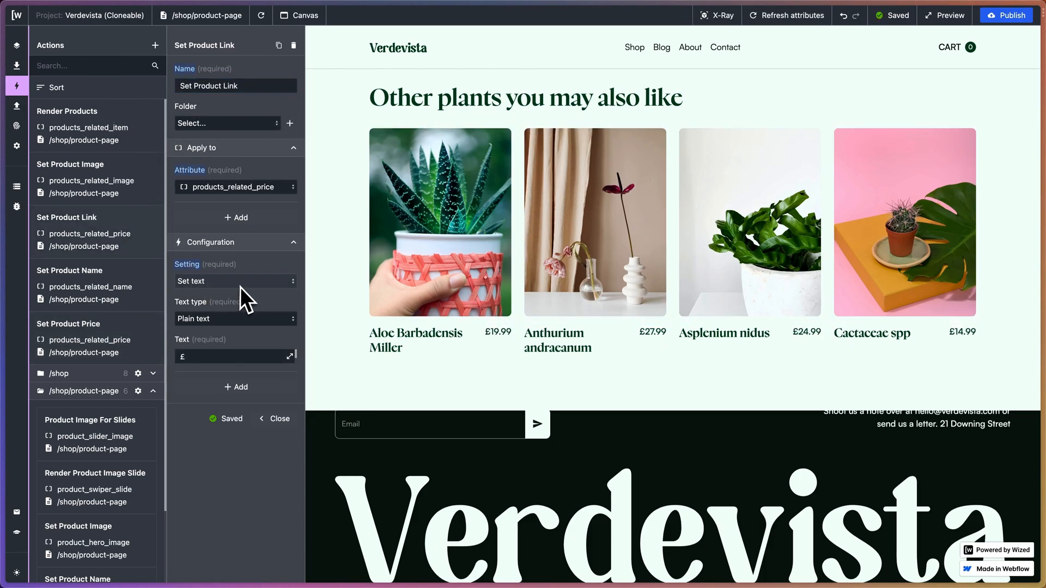
- Copy the whole href value expression from the Set Product Link action in the /shop folder
scroll(145, 282, down, 1)
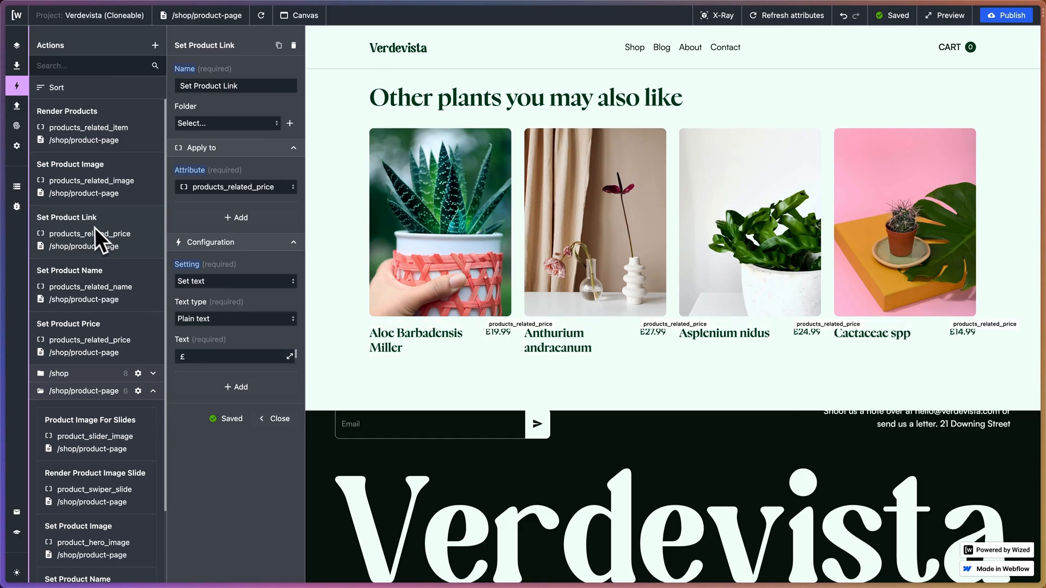
click(145, 373)
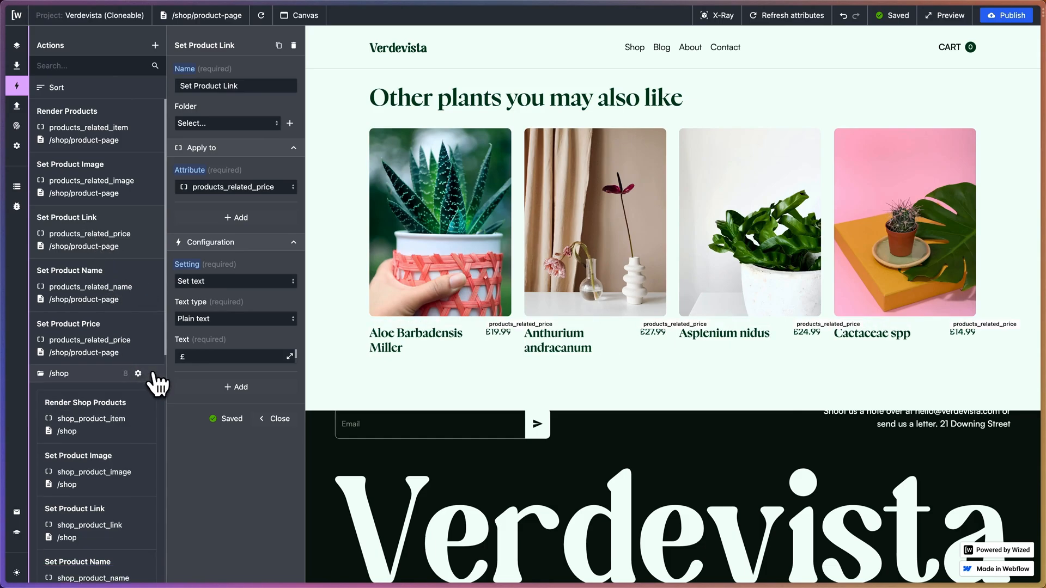
scroll(113, 334, down, 3)
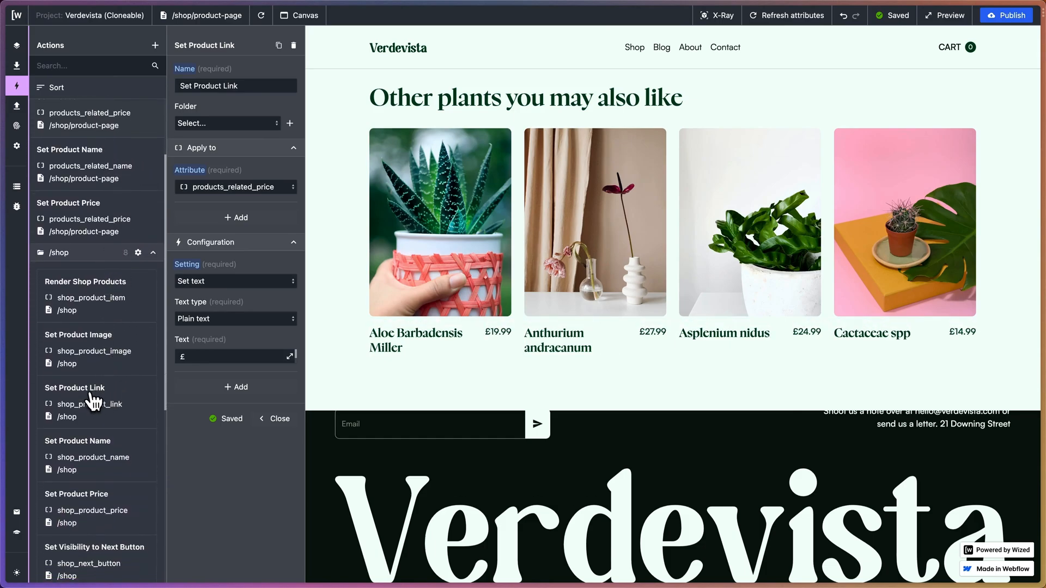
click(94, 402)
click(289, 356)
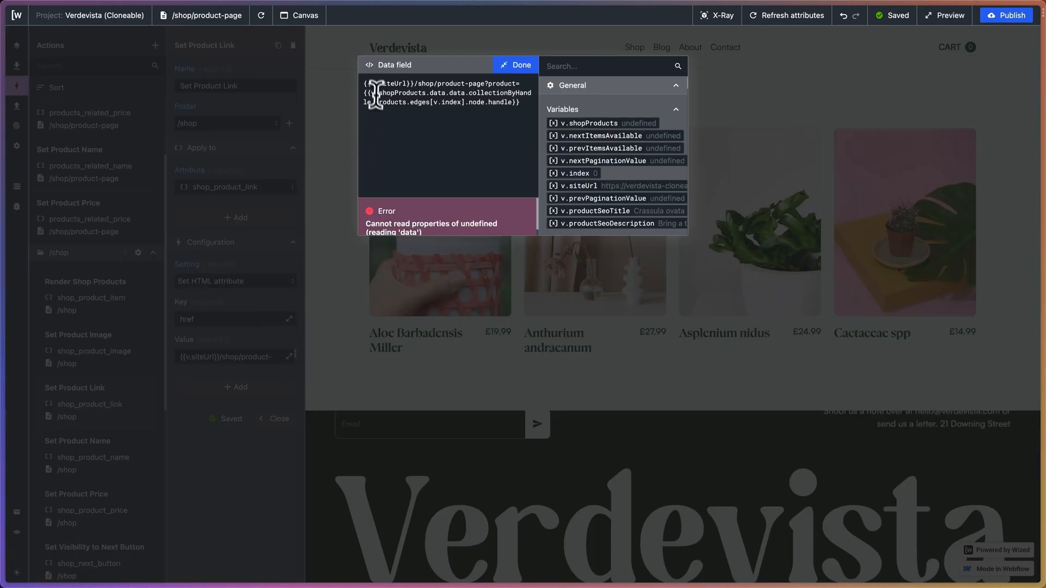
drag(364, 83, 512, 106)
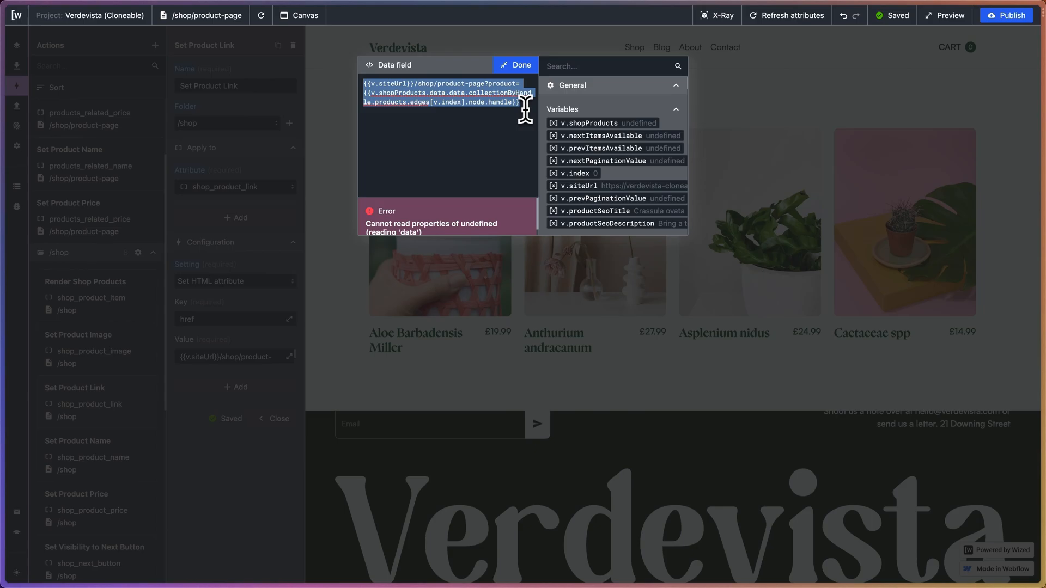
click(522, 67)
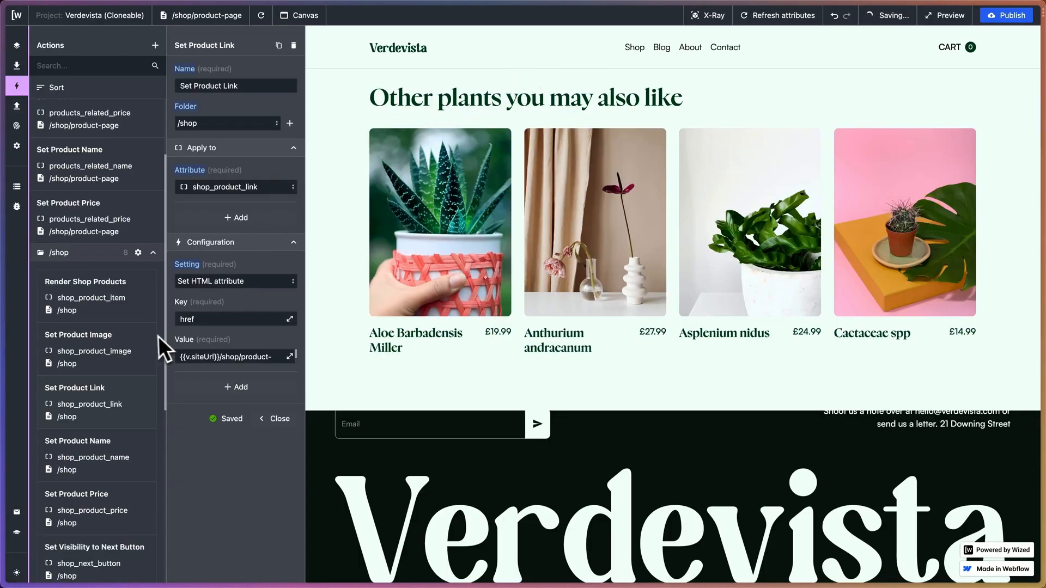
- Replace the products_related_price Set Product Link action's text with the copied link expression, and delete everything after product=
scroll(116, 221, up, 3)
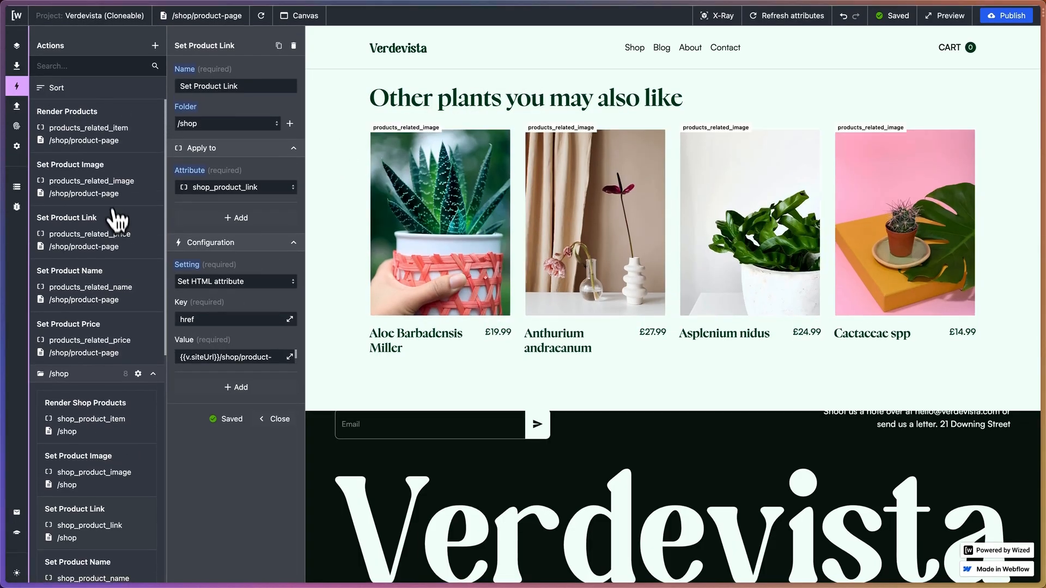
click(136, 224)
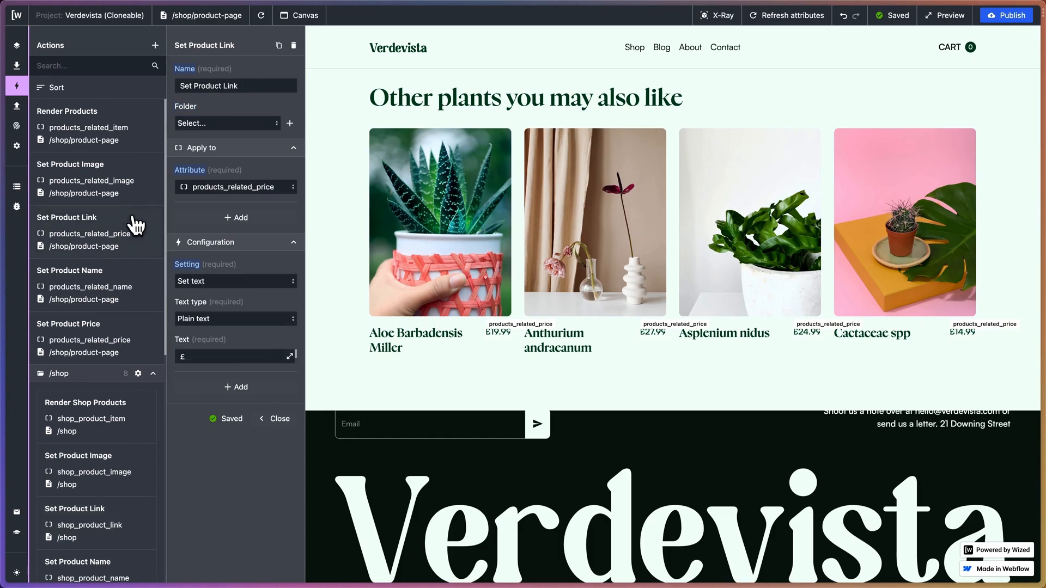
click(290, 356)
key(super+a)
text({{v.siteUrl}}/shop/product-page?product={{v.shopProducts.data.data.collectionByHandle.products.edges[v.index].node.handle}})
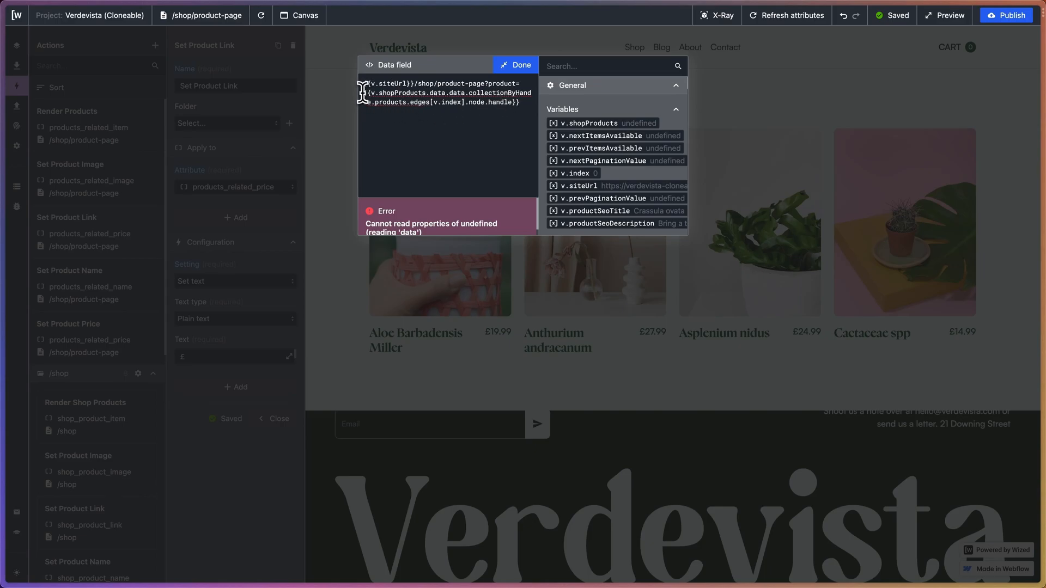
drag(417, 92, 422, 102)
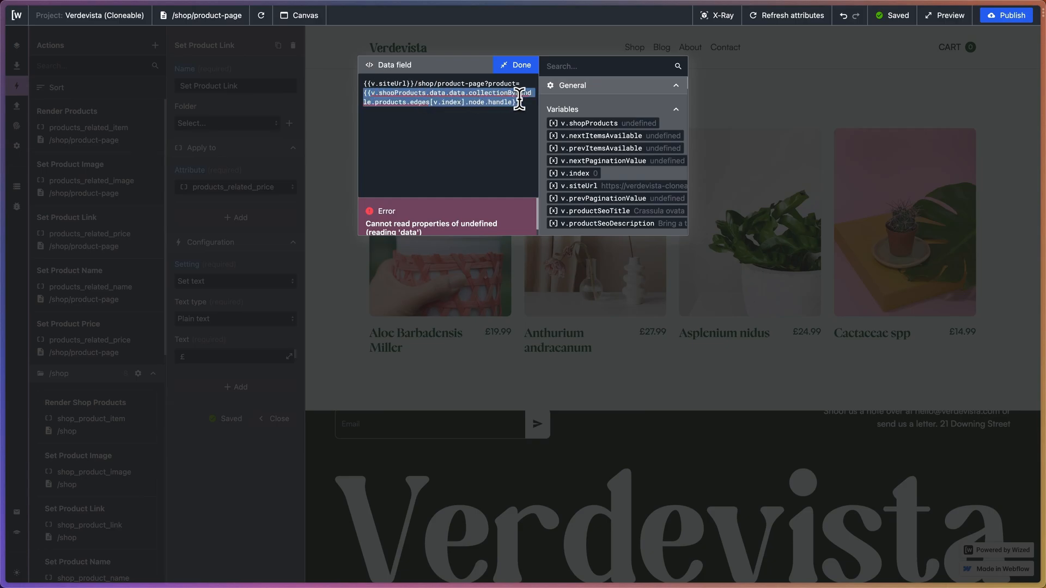
key(BackSpace)
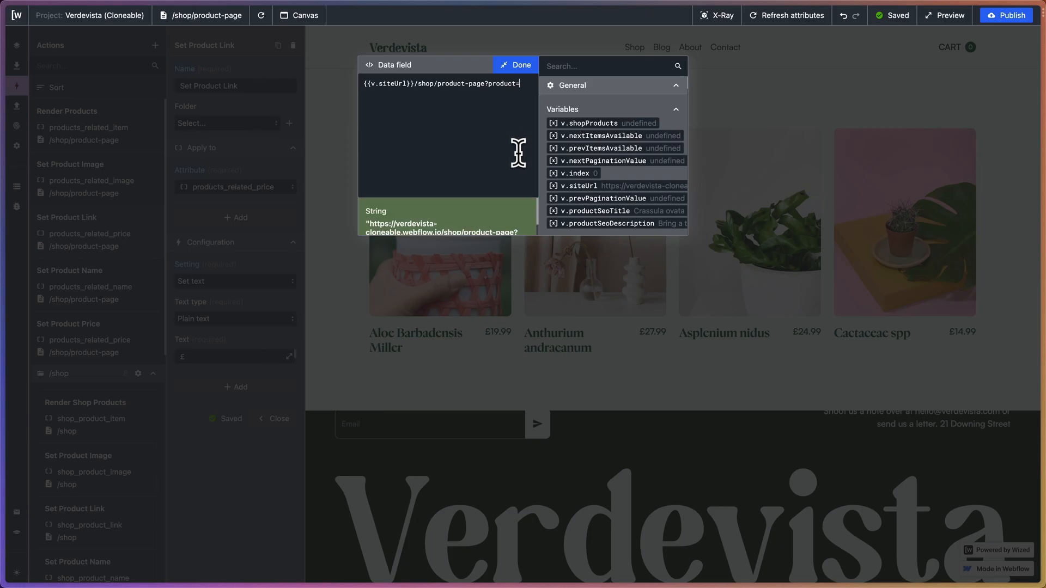
- Append the related product's handle to the link expression as {{r.5.d.data.data.nodes[v.index].handle}}, and close the data field editor
scroll(626, 149, down, 10)
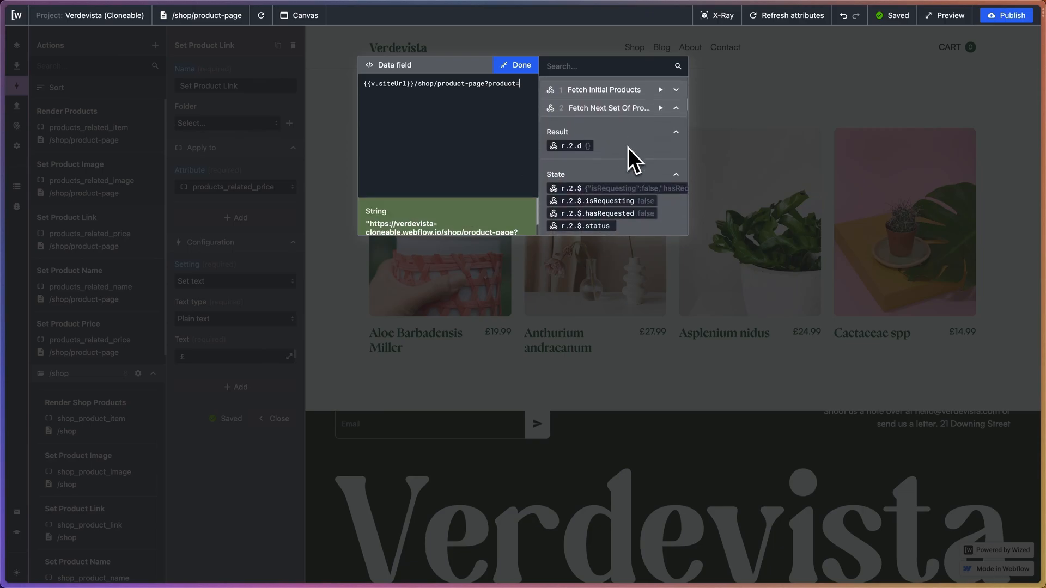
scroll(628, 148, down, 10)
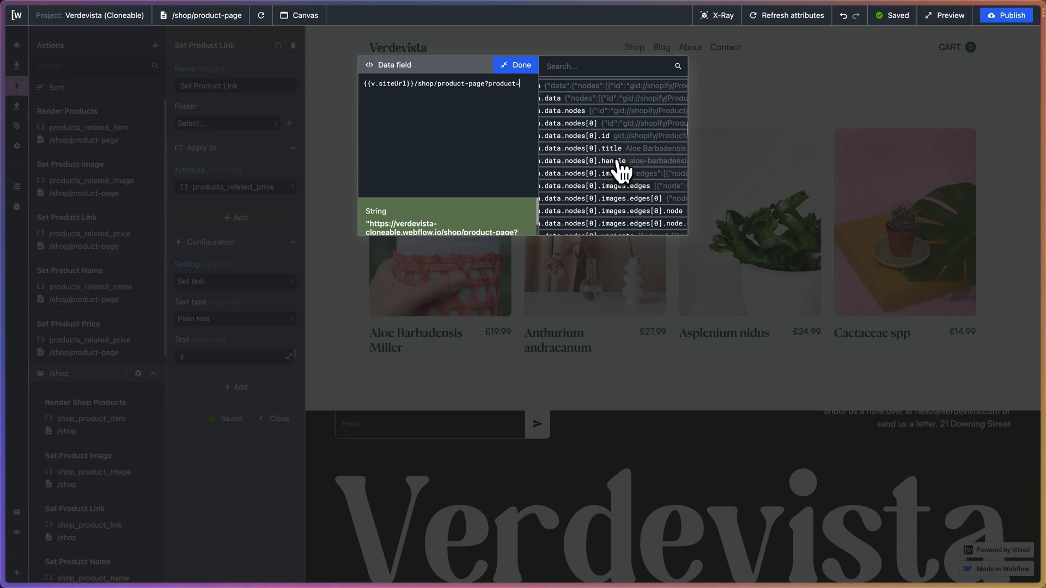
click(617, 161)
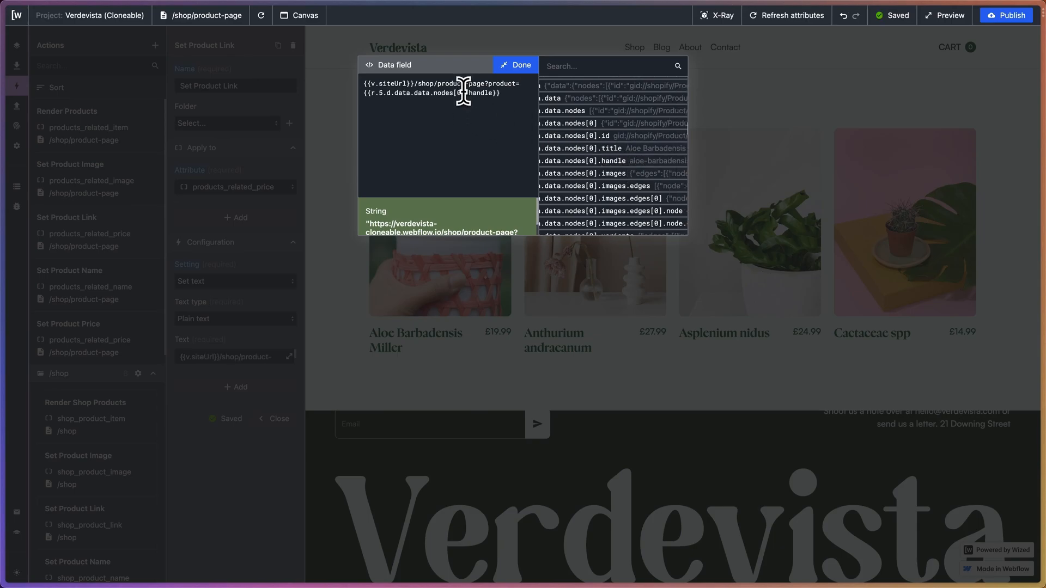
key(BackSpace)
text(v.index)
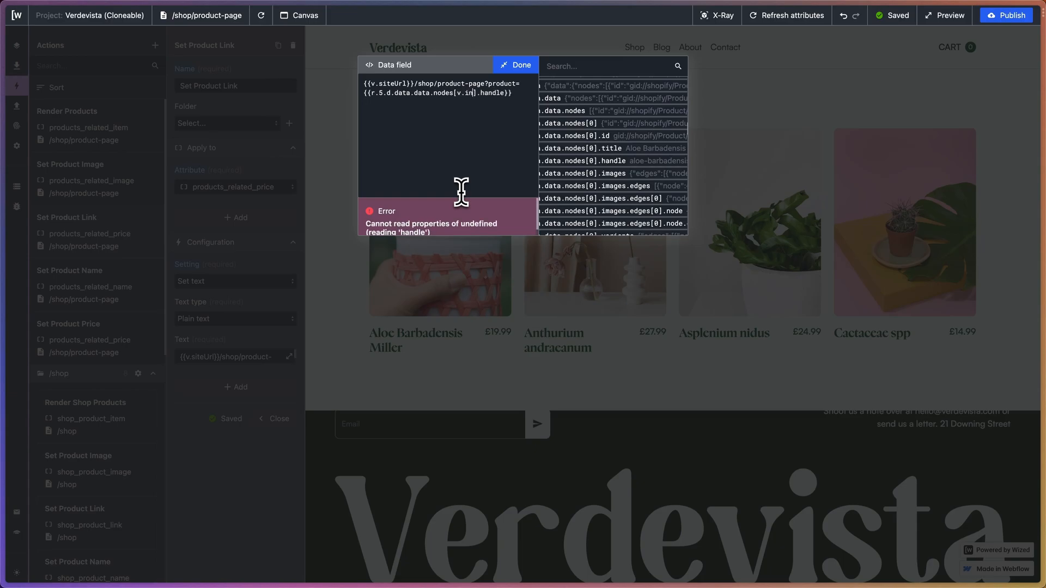
scroll(439, 219, down, 1)
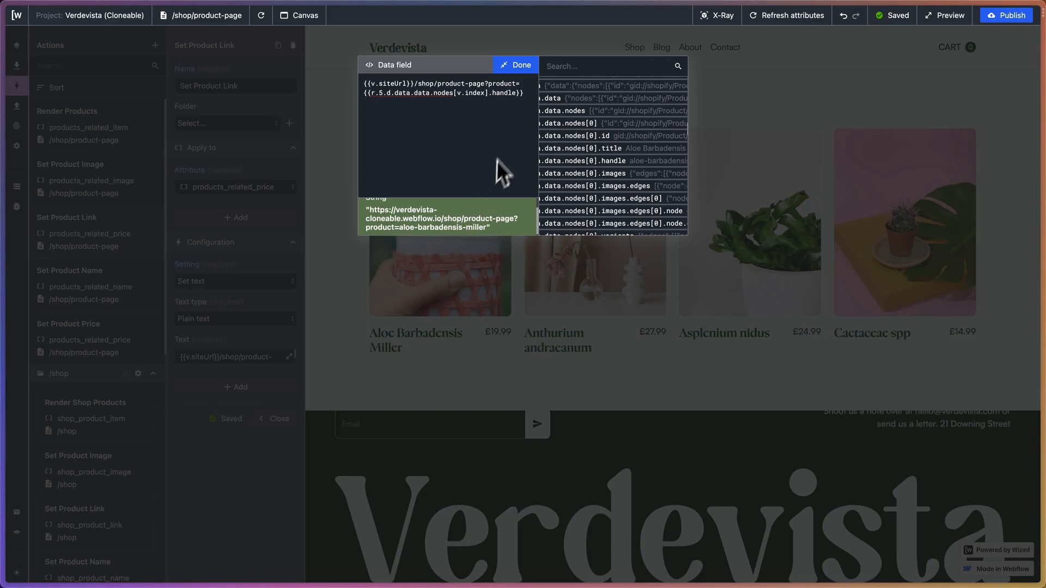
click(516, 65)
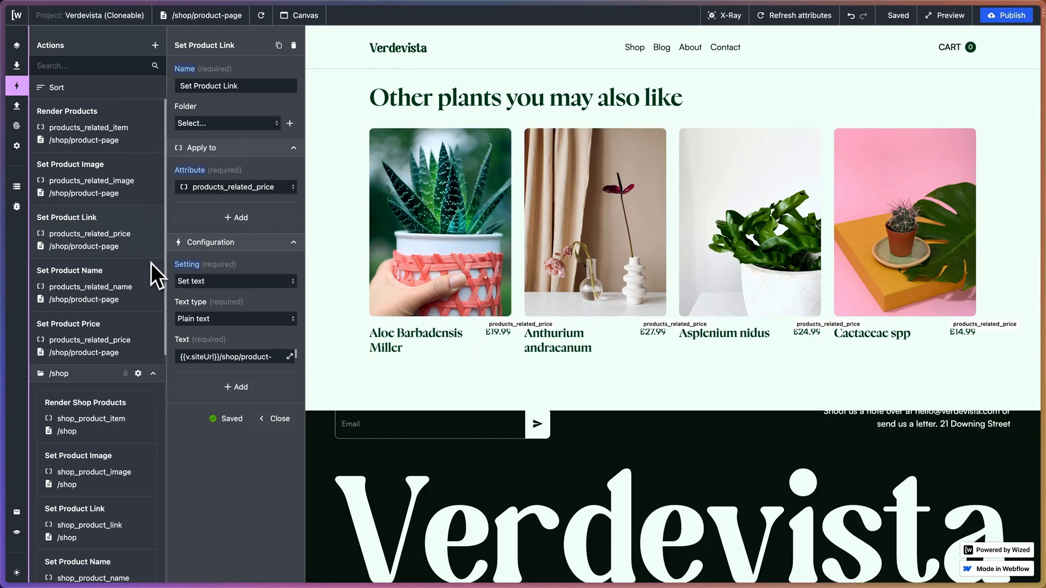
- Collapse the /shop and /shop/product-page folders, and move Render Products and Set Product Image into /shop/product-page / Related Products
click(153, 373)
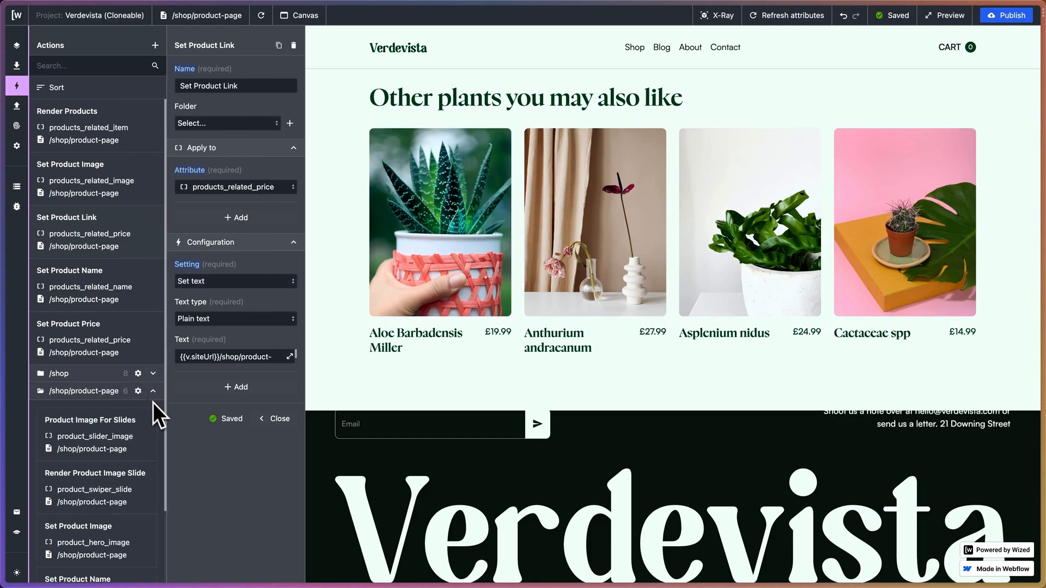
click(154, 392)
click(143, 118)
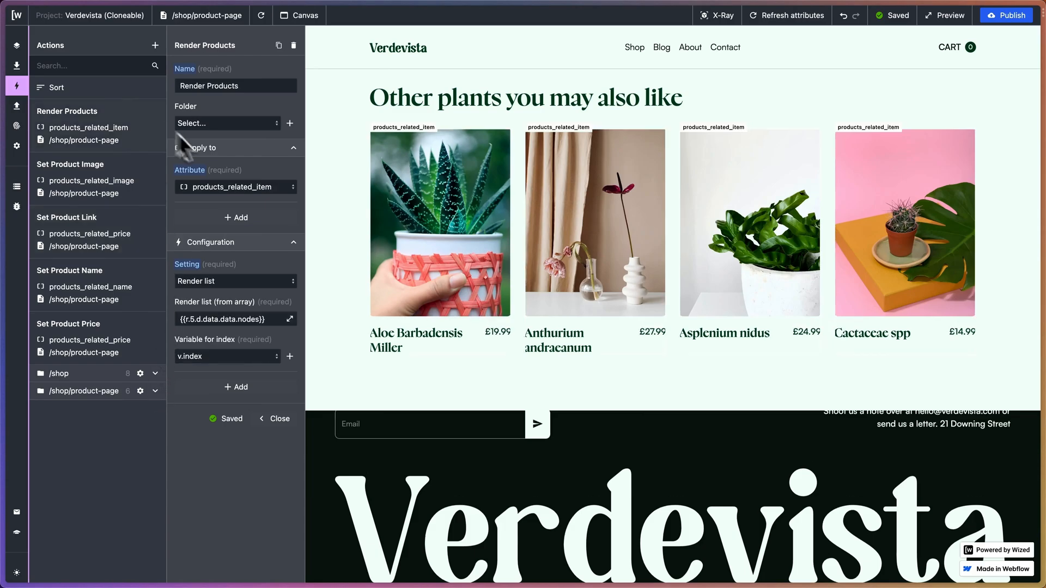
click(233, 125)
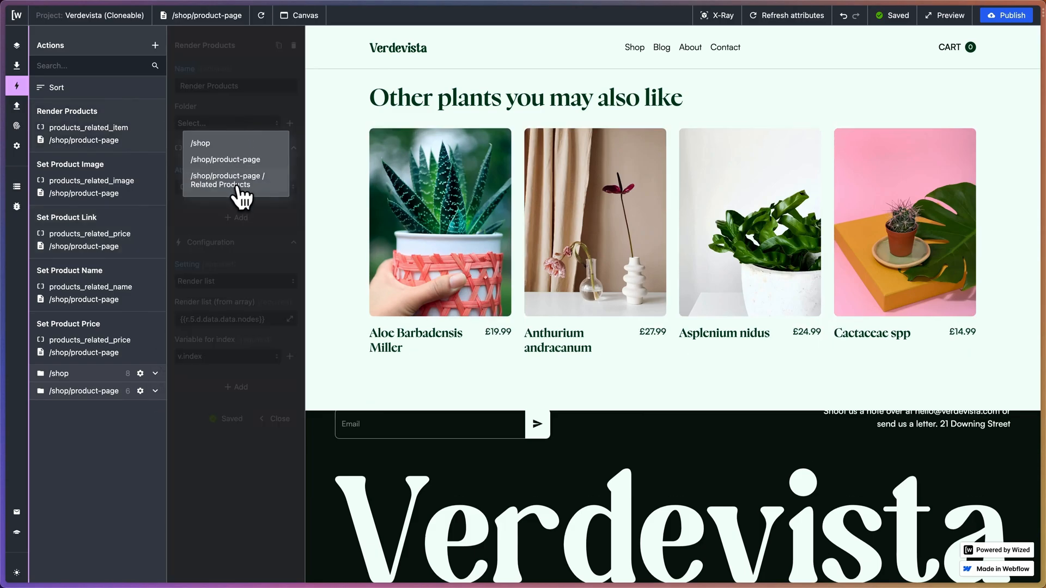
click(255, 190)
click(112, 114)
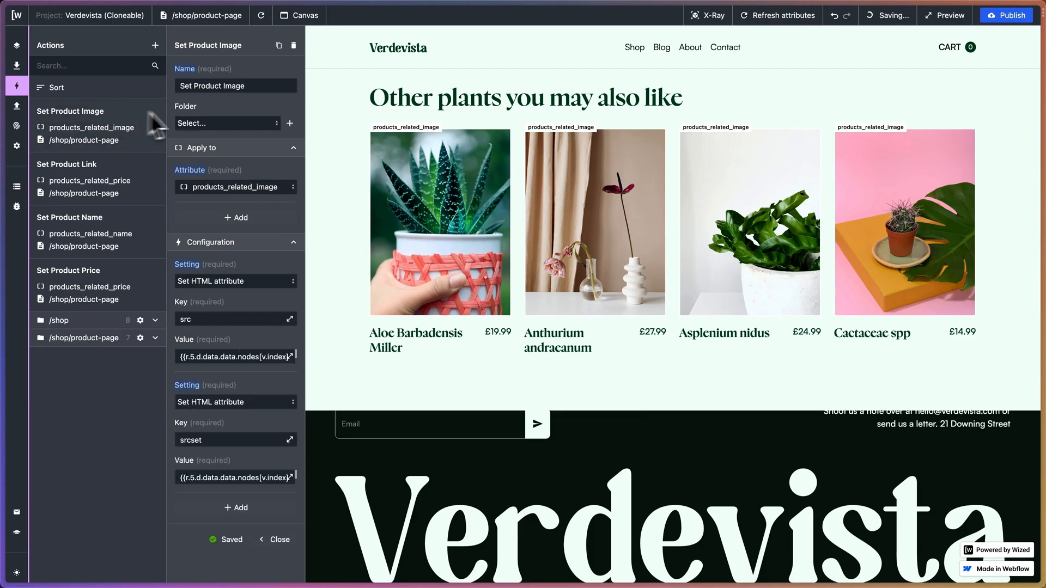
click(218, 124)
click(218, 184)
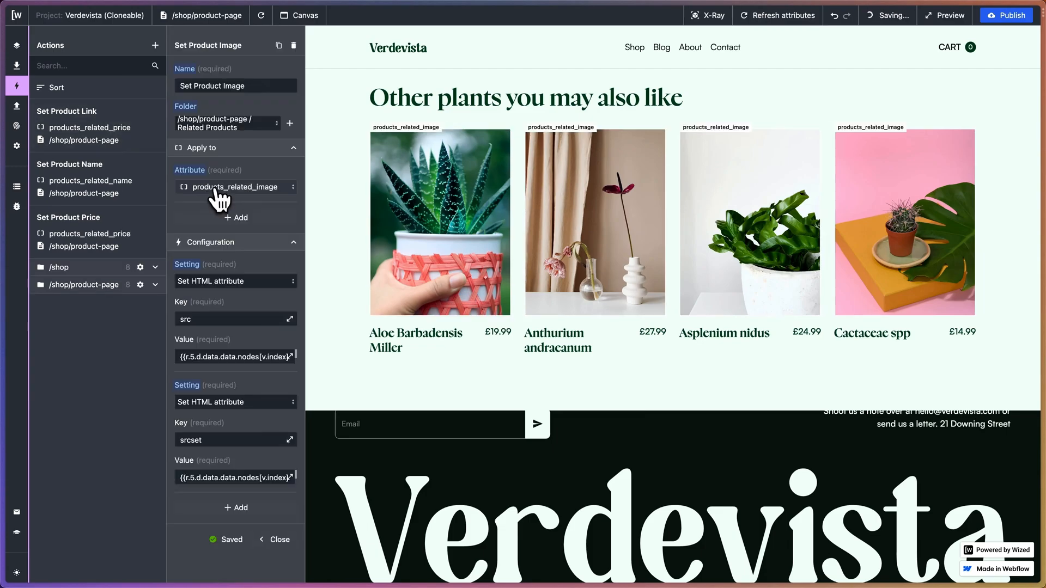
- Move the Set Product Link, Set Product Name and Set Product Price actions into the /shop/product-page / Related Products folder
click(143, 133)
click(218, 125)
click(224, 184)
click(153, 114)
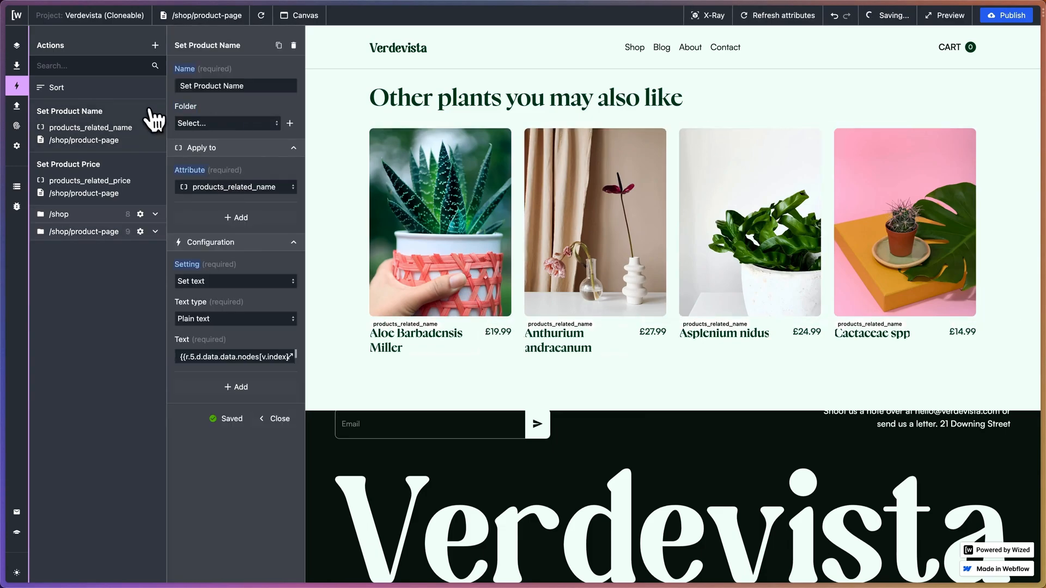
click(216, 124)
click(218, 185)
click(156, 133)
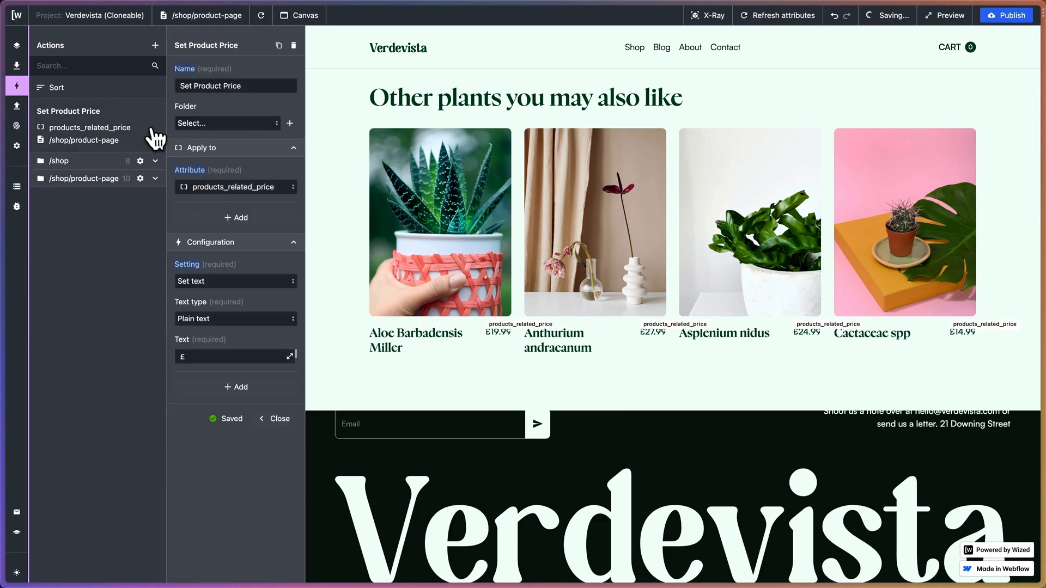
click(234, 125)
click(226, 181)
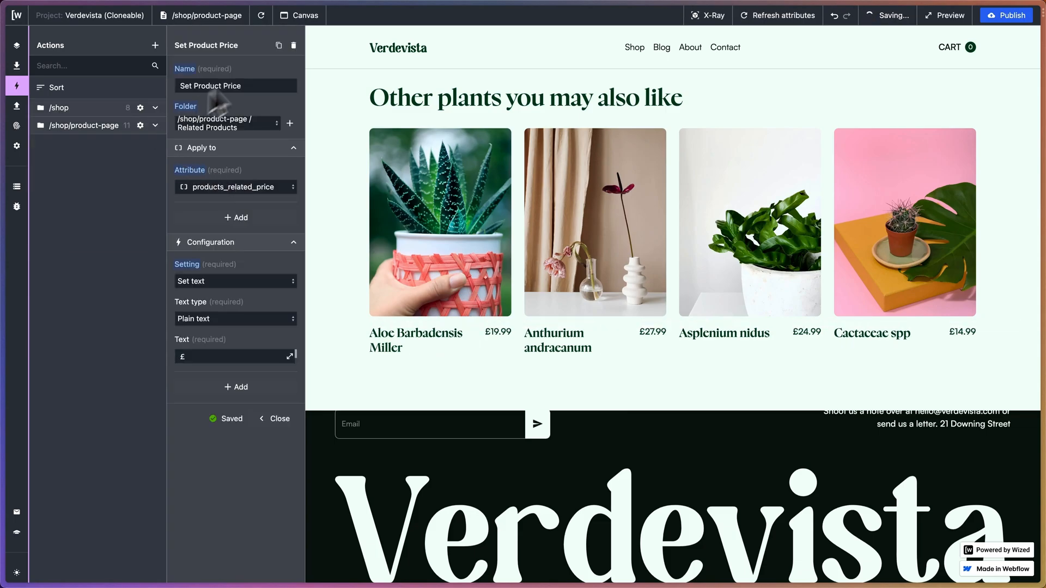
- Reload the page and check the related products under "Other plants you may also like"
click(261, 16)
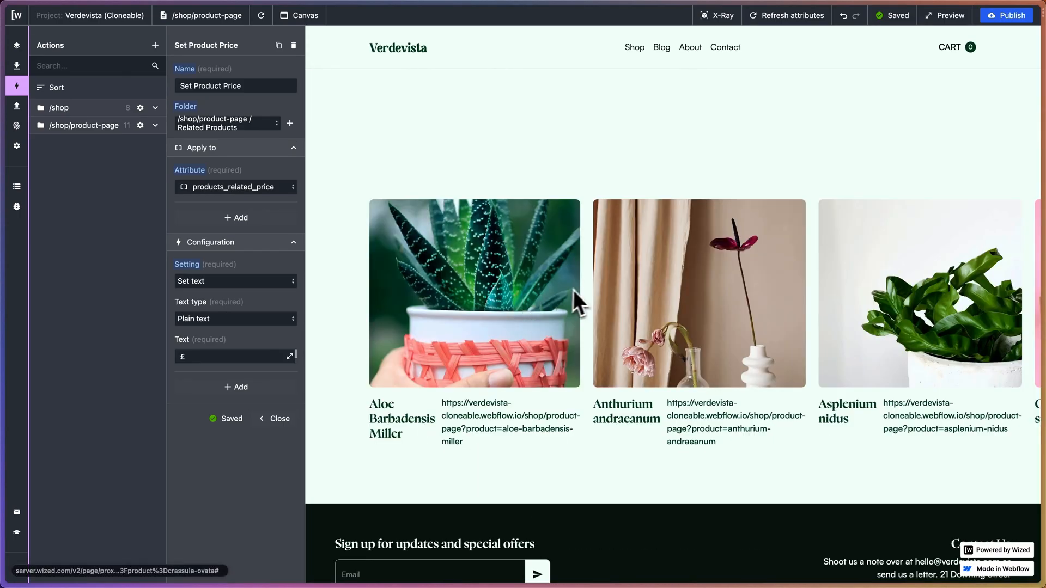
scroll(613, 219, up, 3)
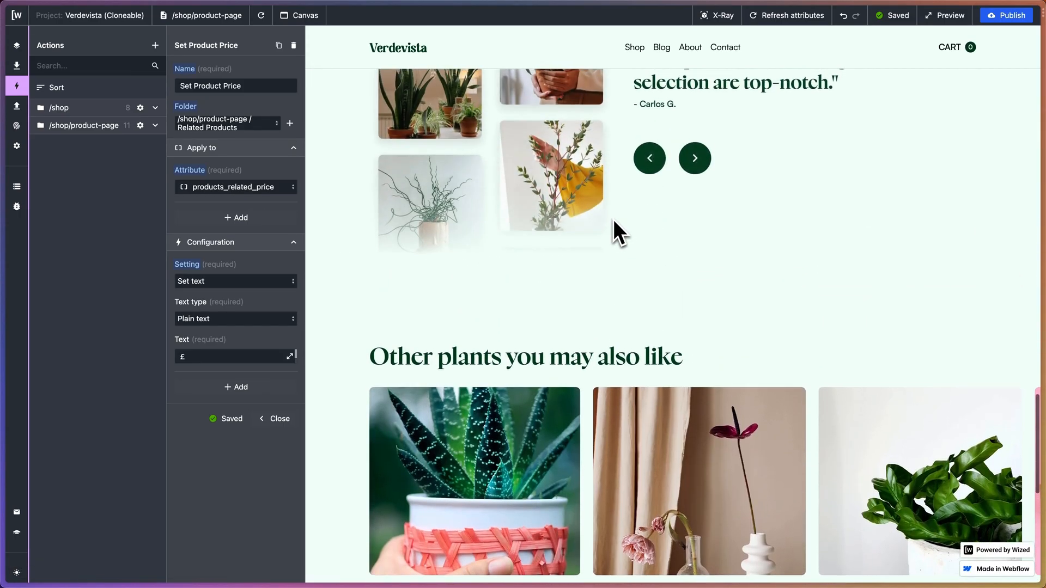
scroll(613, 219, down, 3)
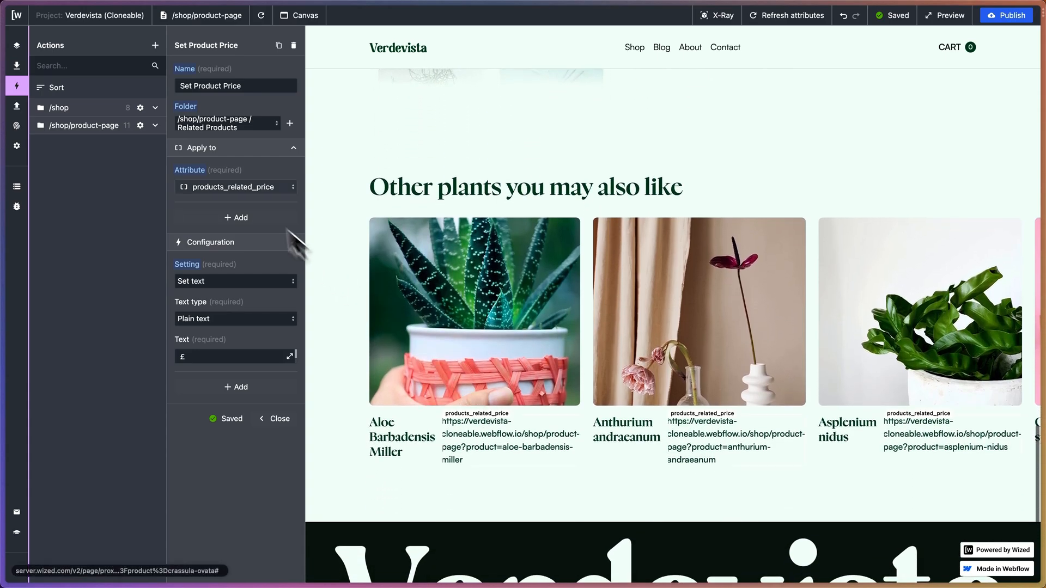
- Apply the Set Product Link action in the Related Products folder to the products_related_link attribute
click(155, 125)
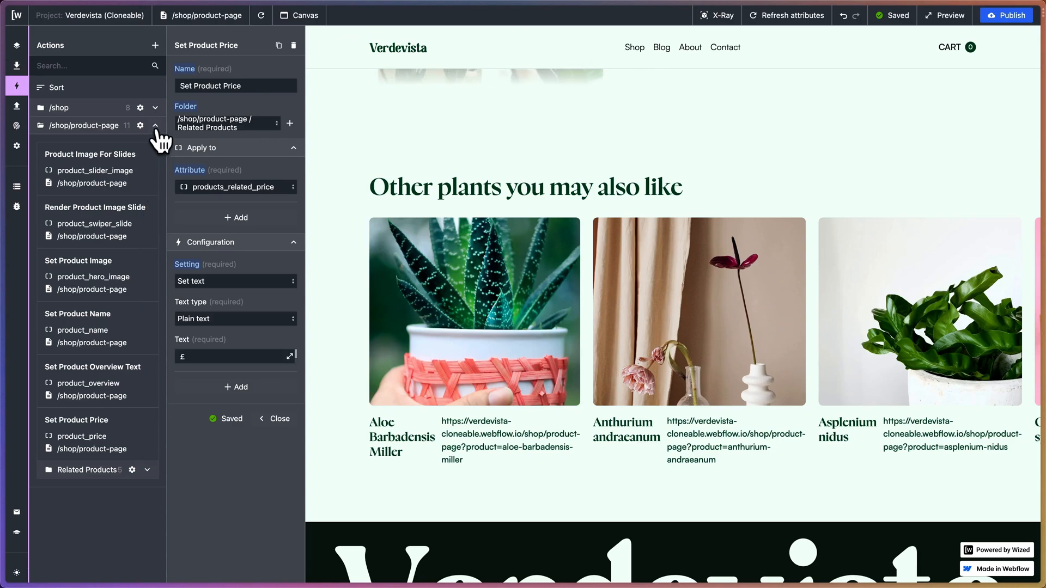
click(144, 471)
scroll(129, 434, down, 4)
scroll(124, 357, down, 1)
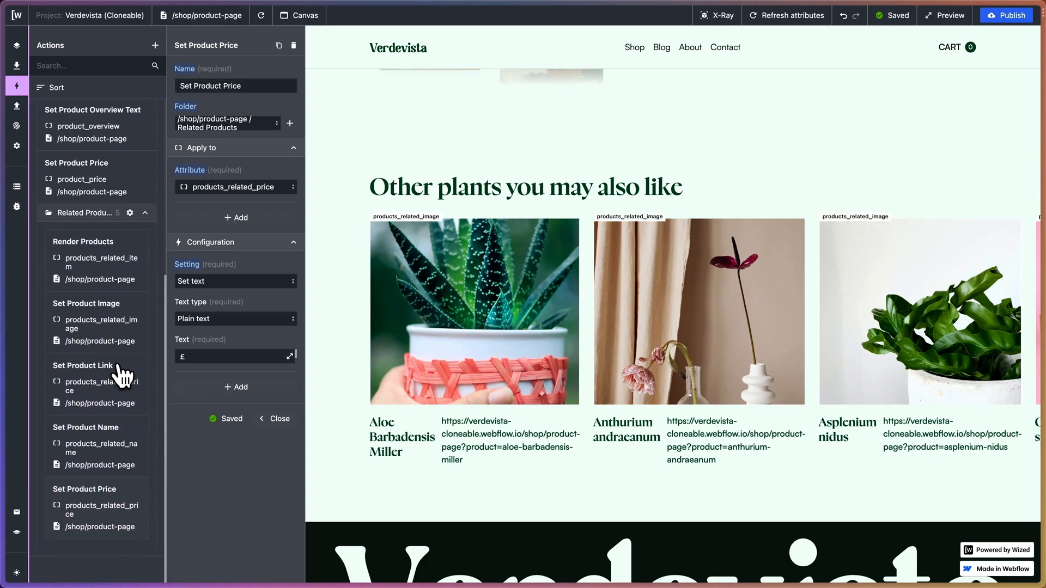
click(117, 365)
click(294, 191)
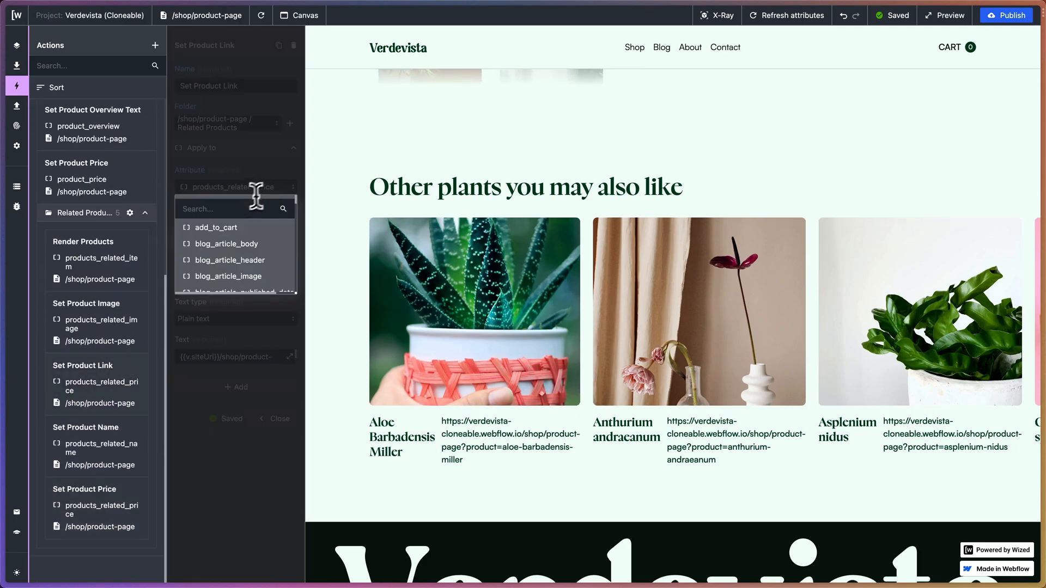
text(product)
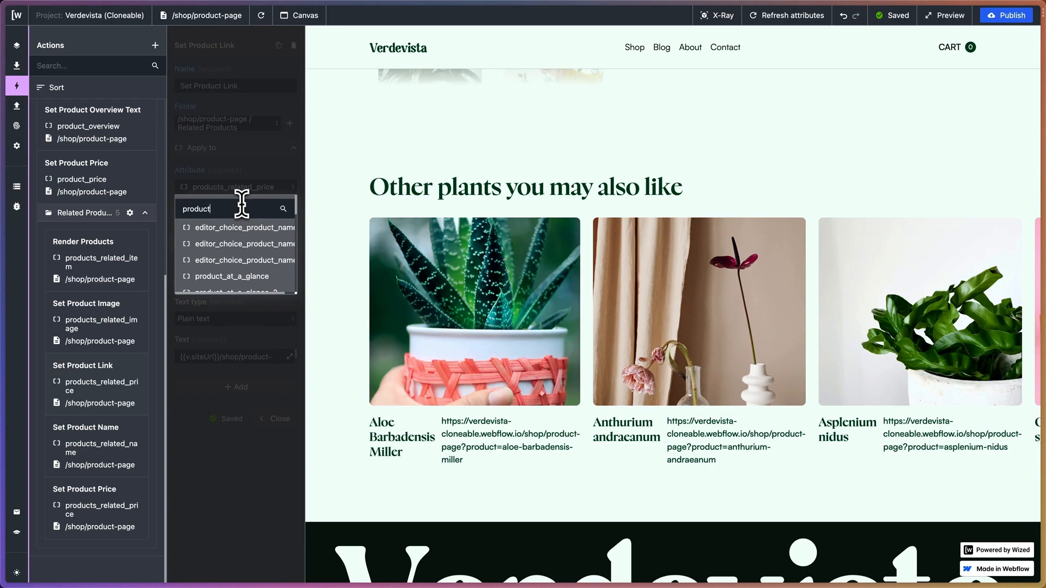
text(s_relate)
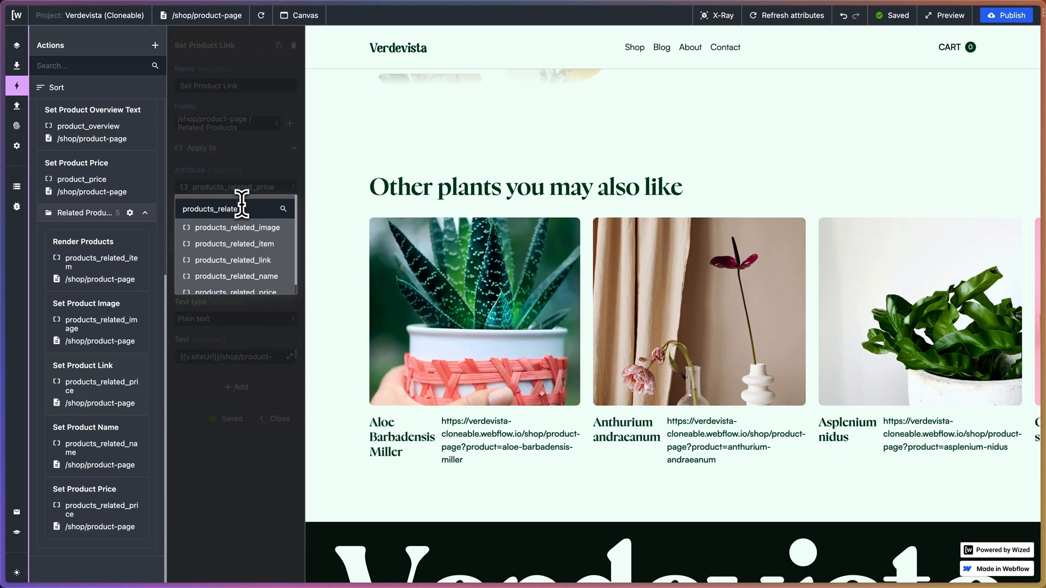
click(268, 260)
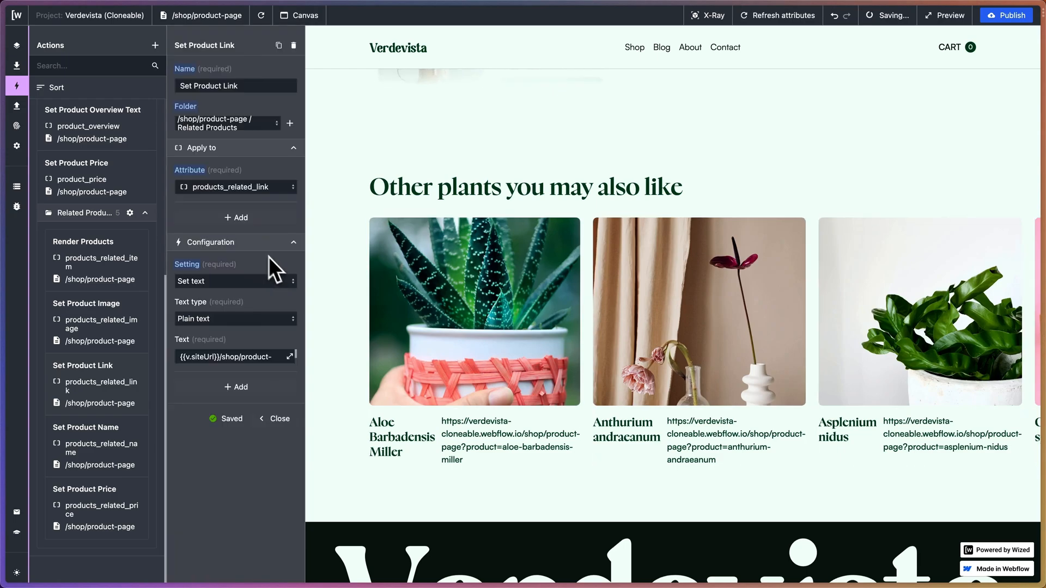
- Reload the page and check how the links render on the related product cards
click(260, 19)
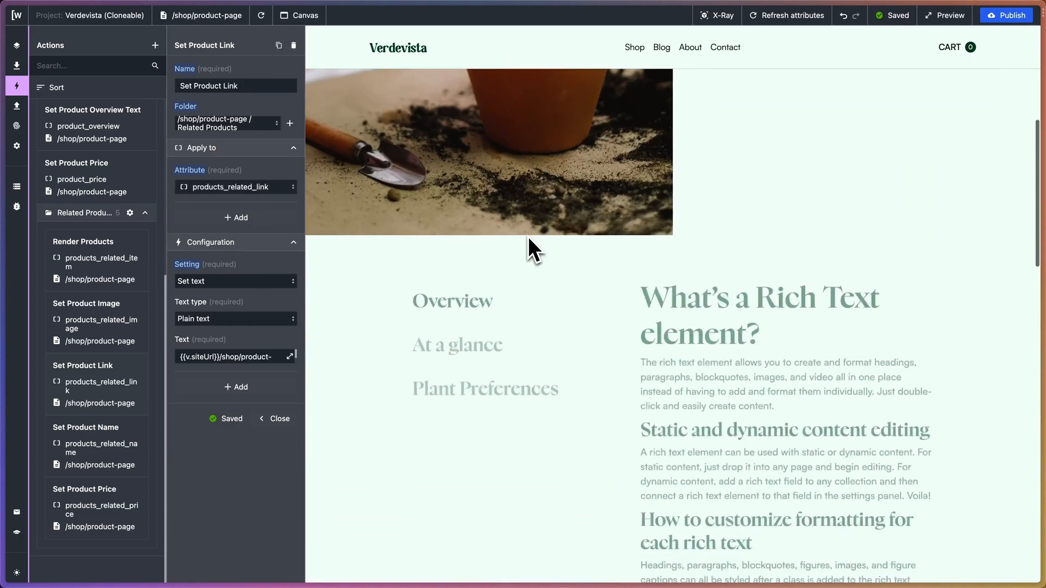
scroll(530, 236, down, 15)
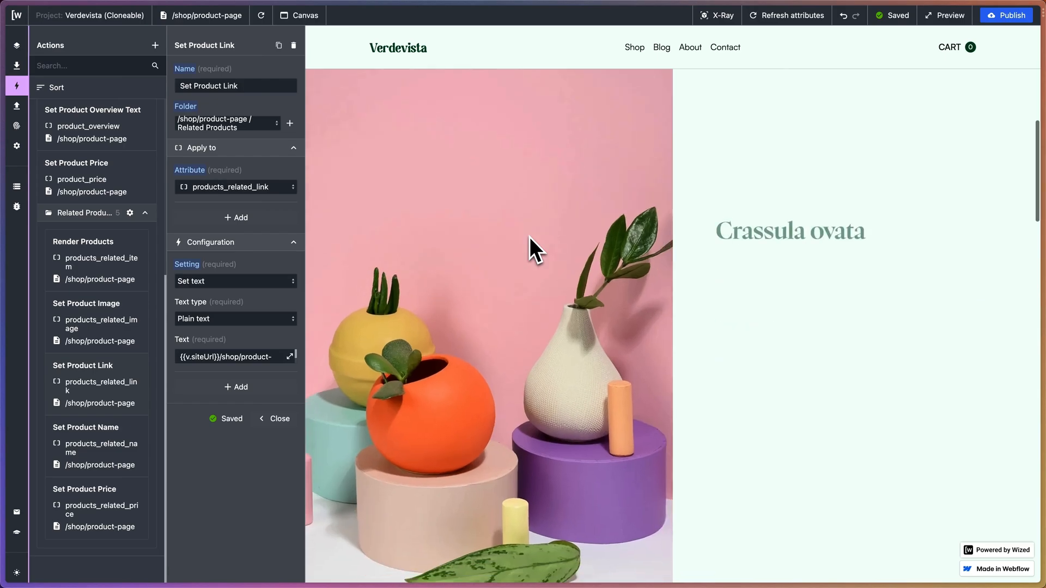
scroll(529, 237, down, 5)
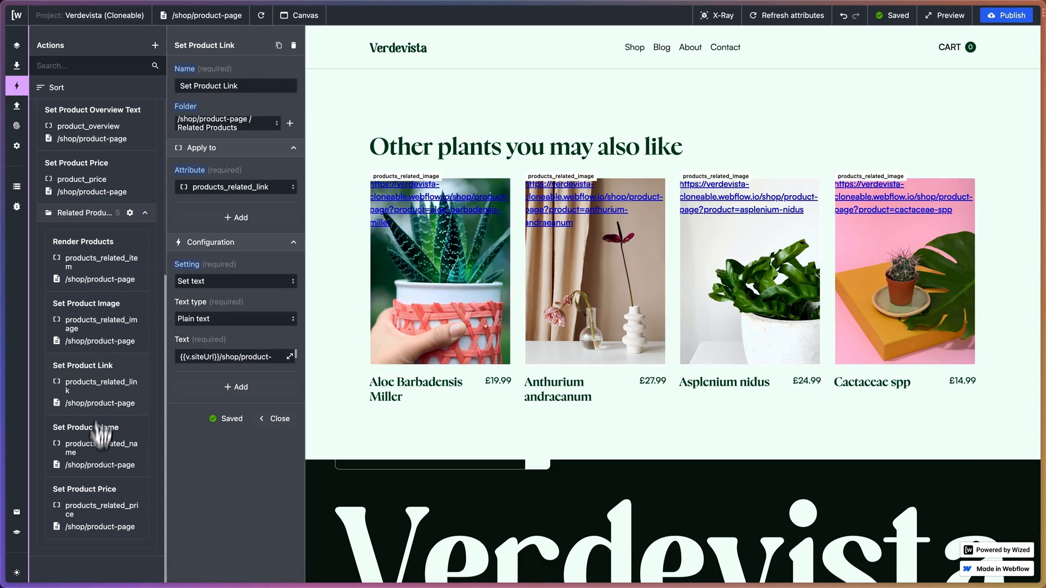
- Change the related products' Set Product Link action to Set HTML attribute with the key href
scroll(106, 350, up, 6)
scroll(109, 359, up, 2)
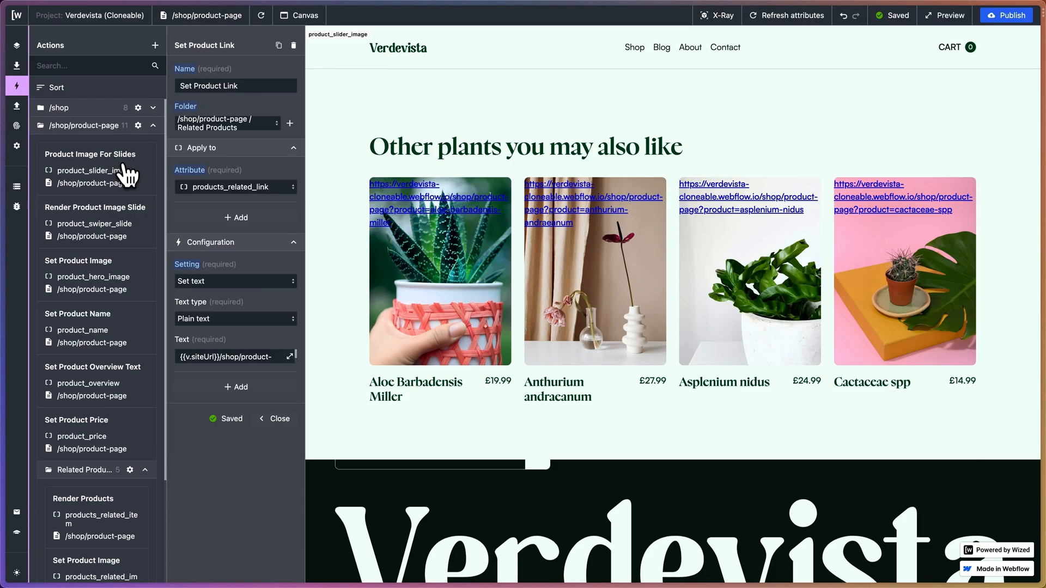
scroll(128, 359, down, 6)
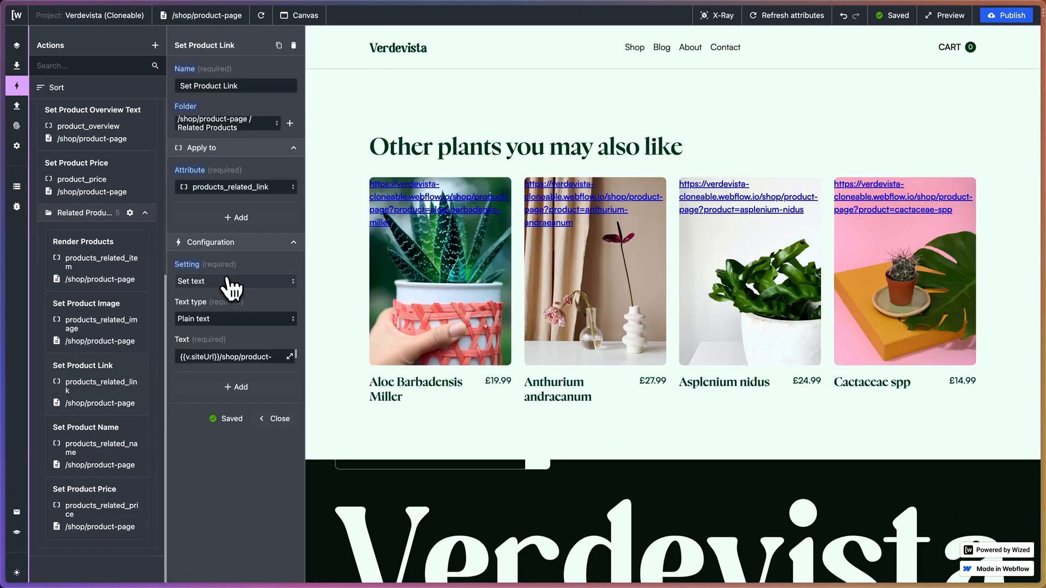
click(231, 282)
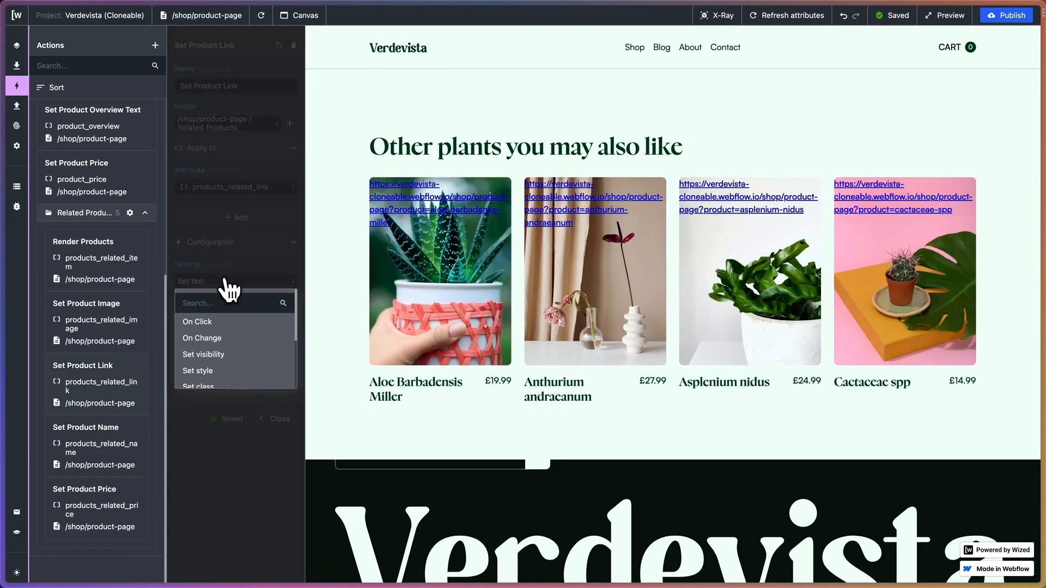
scroll(243, 359, down, 4)
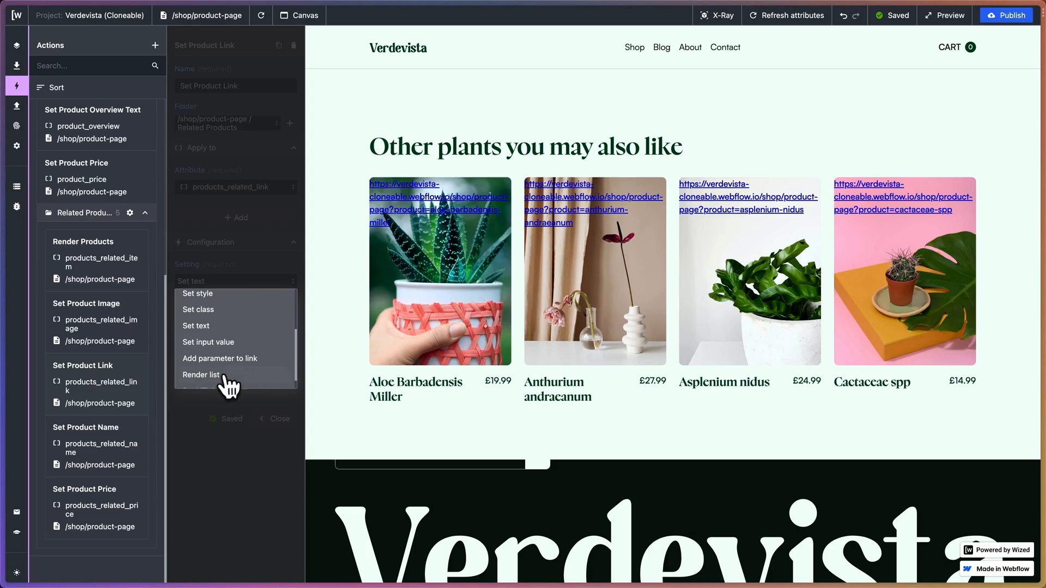
click(250, 381)
click(221, 315)
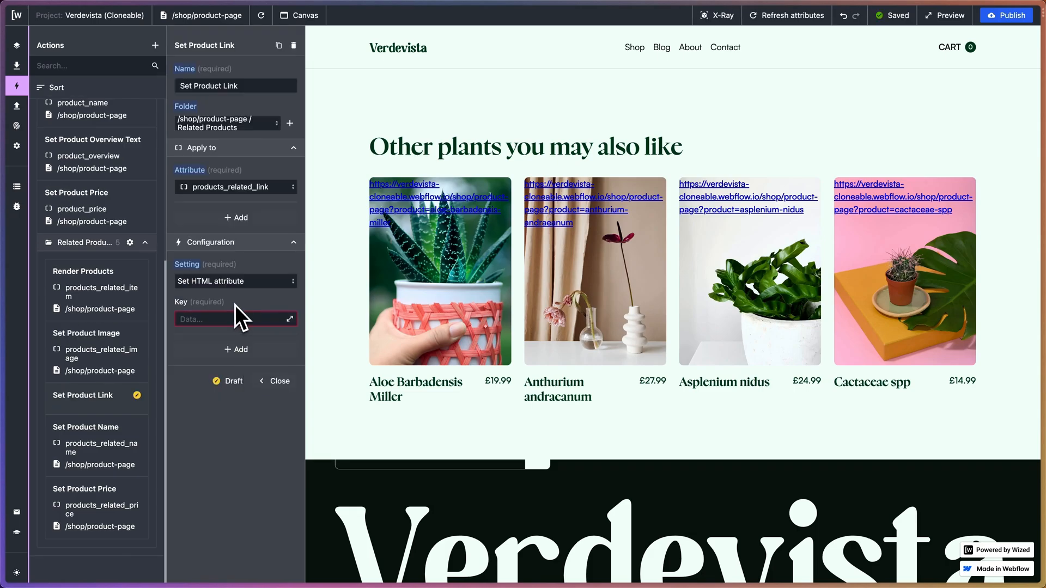
click(222, 319)
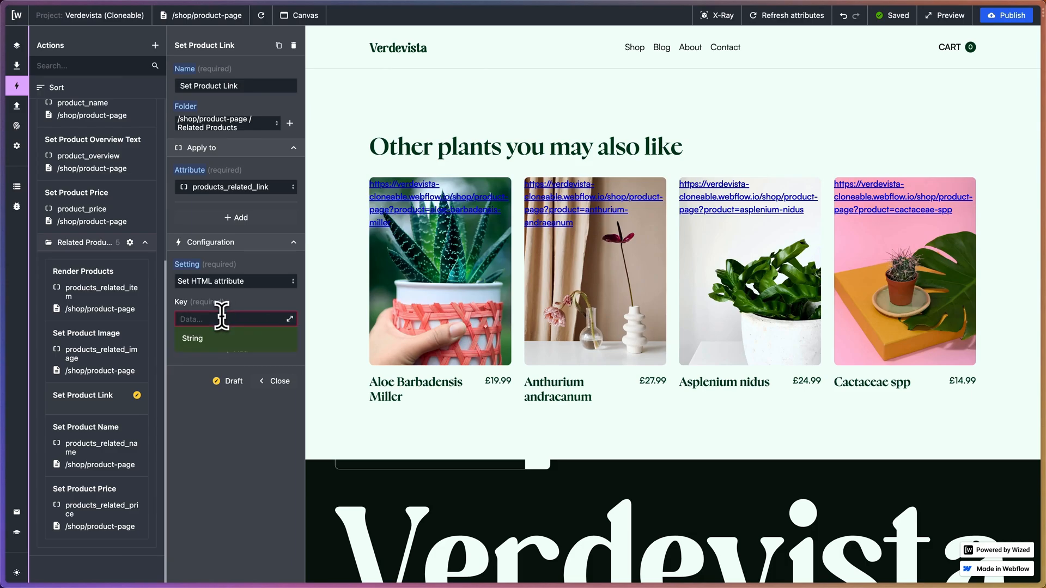
key(Return)
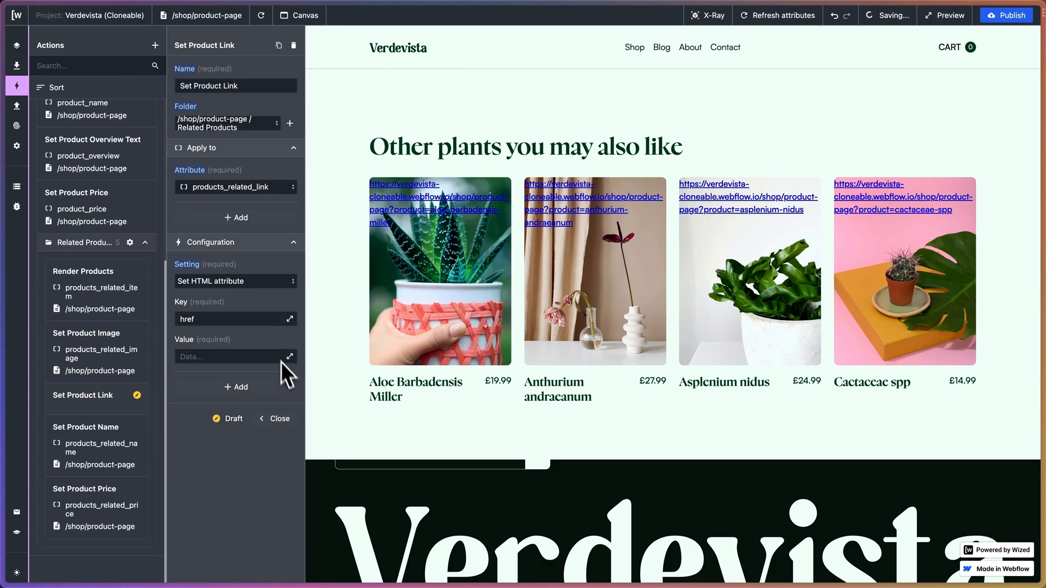
- Copy the full href value expression from the Set Product Link action in the /shop folder
scroll(133, 208, up, 10)
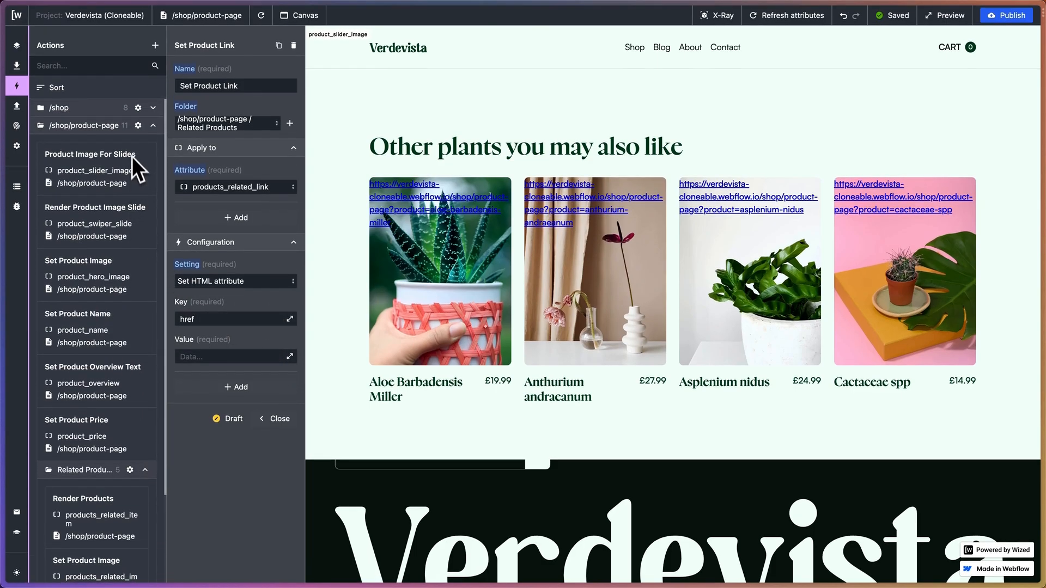
click(155, 115)
scroll(129, 233, down, 1)
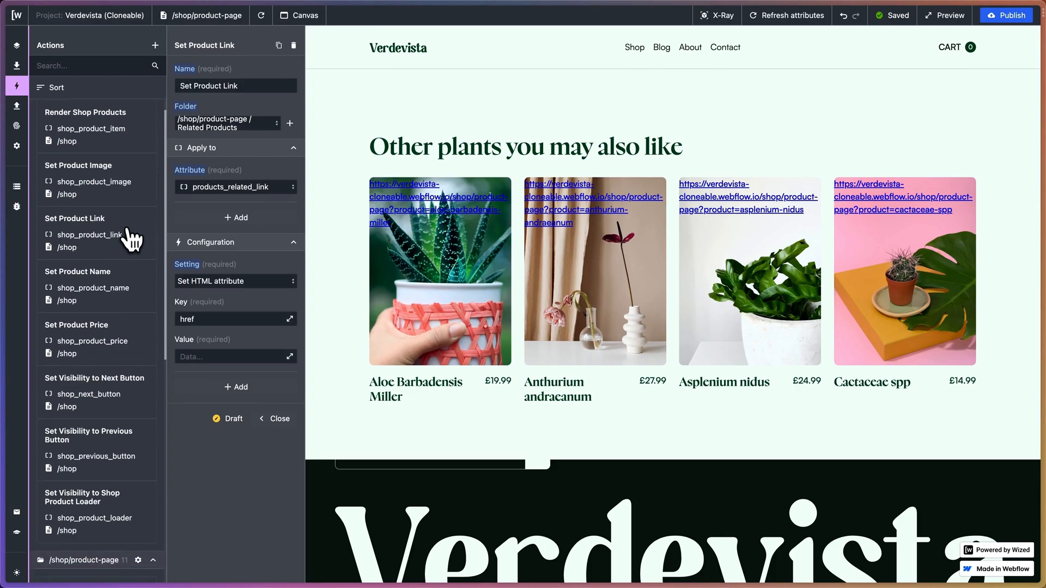
click(127, 231)
click(277, 362)
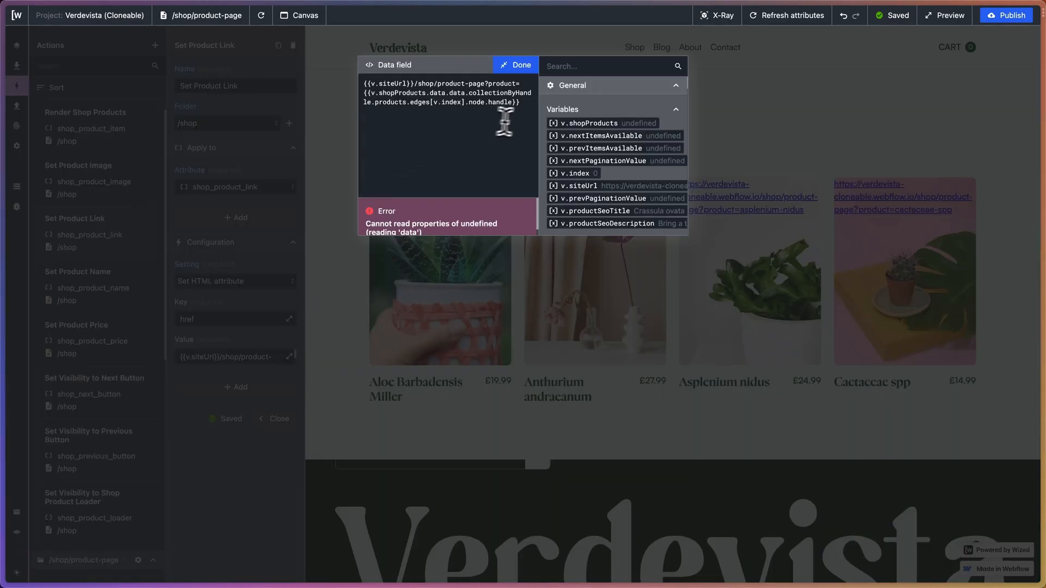
drag(522, 104, 334, 58)
key(ctrl+c)
click(516, 65)
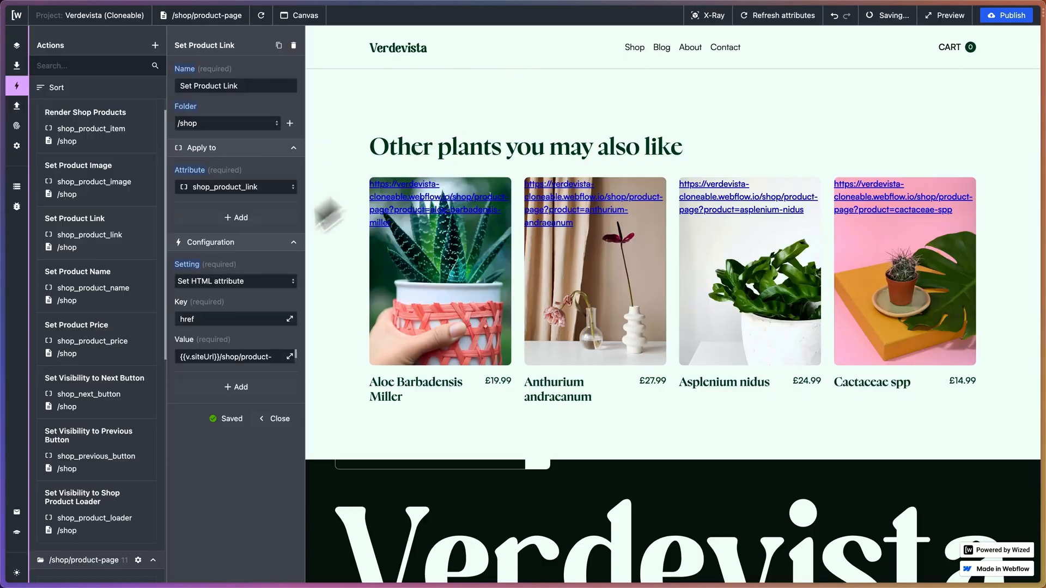
- Paste the copied expression as the related Set Product Link action's value, keeping only {{v.siteUrl}}/shop/product-page?product=
scroll(118, 281, down, 15)
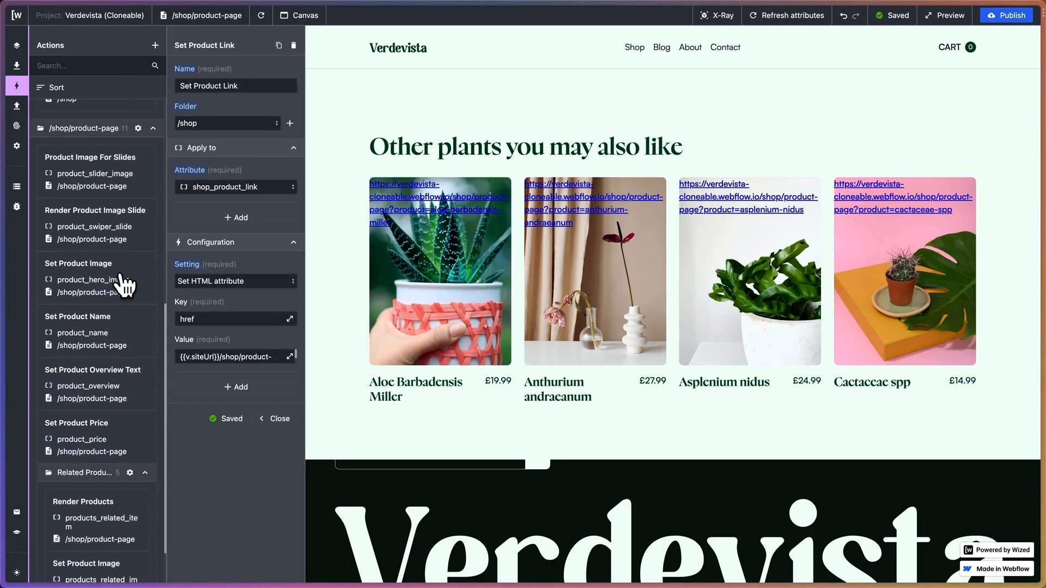
click(106, 452)
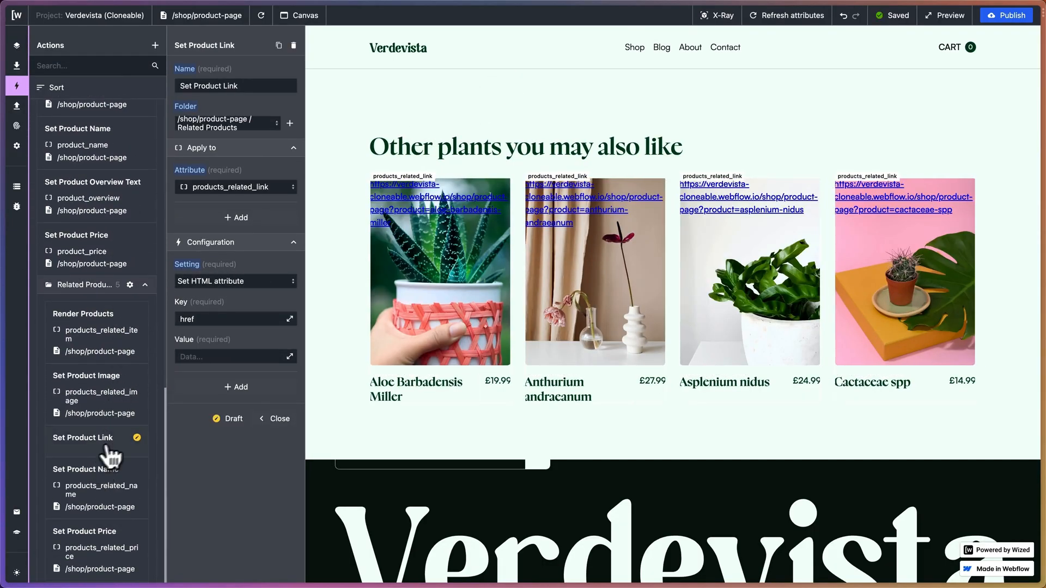
click(290, 356)
key(ctrl+v)
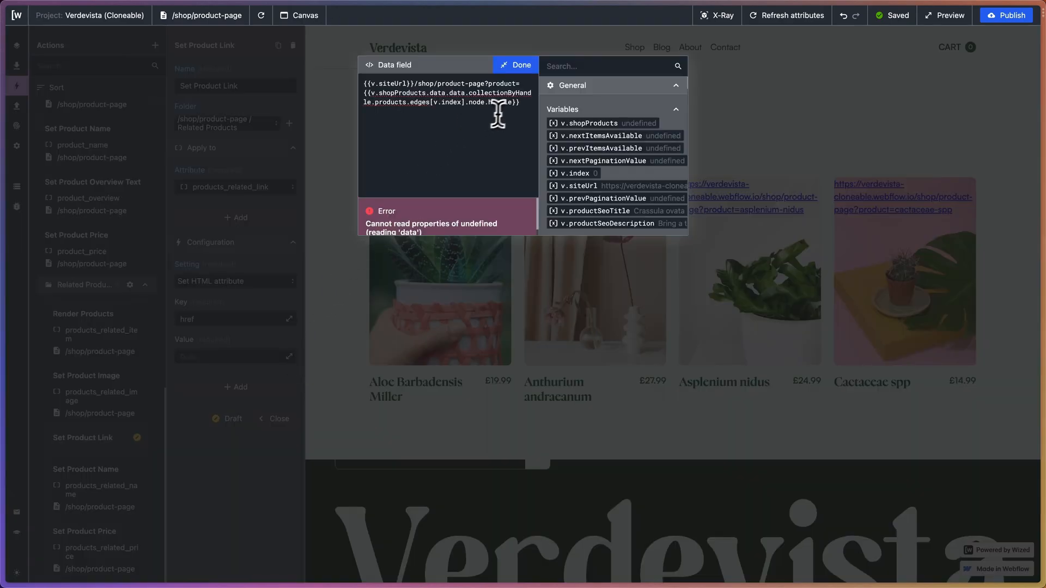
drag(498, 111, 369, 93)
key(BackSpace)
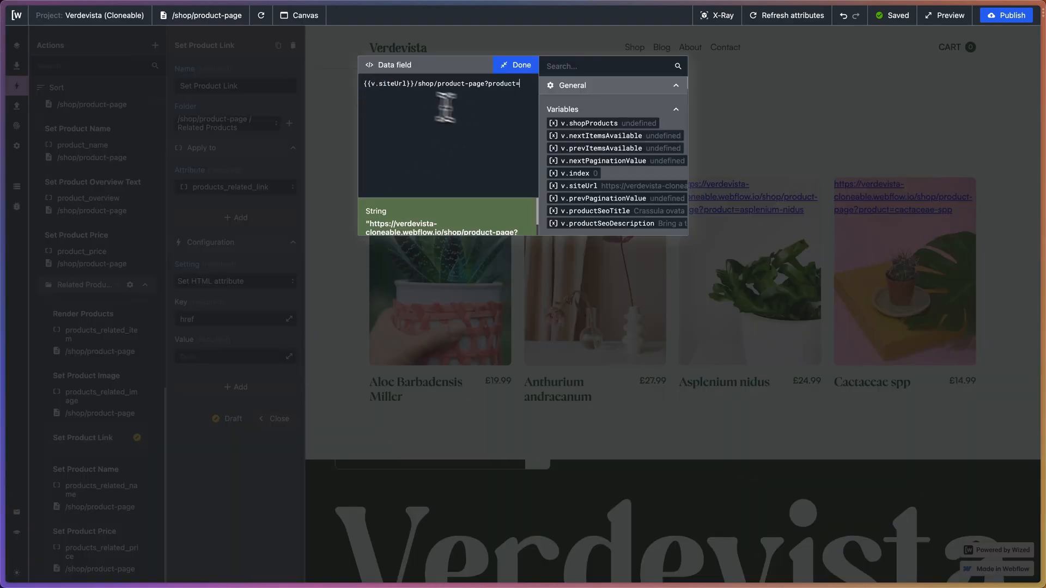
- Append the Fetch Related Products handle to the link value as {{r.5.d.data.data.nodes[v.index].handle}}
scroll(604, 141, down, 5)
scroll(619, 132, down, 10)
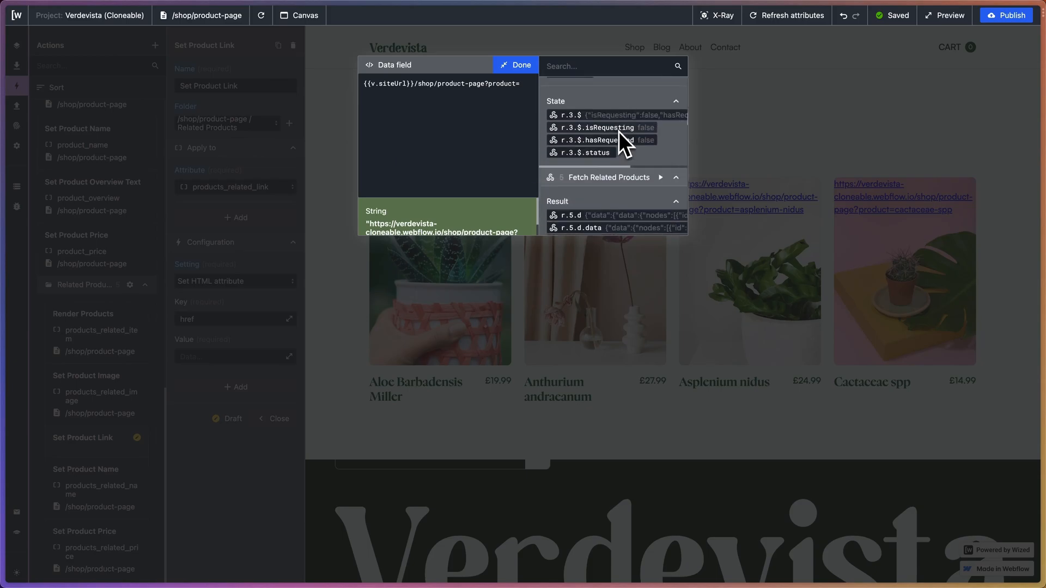
scroll(618, 131, up, 2)
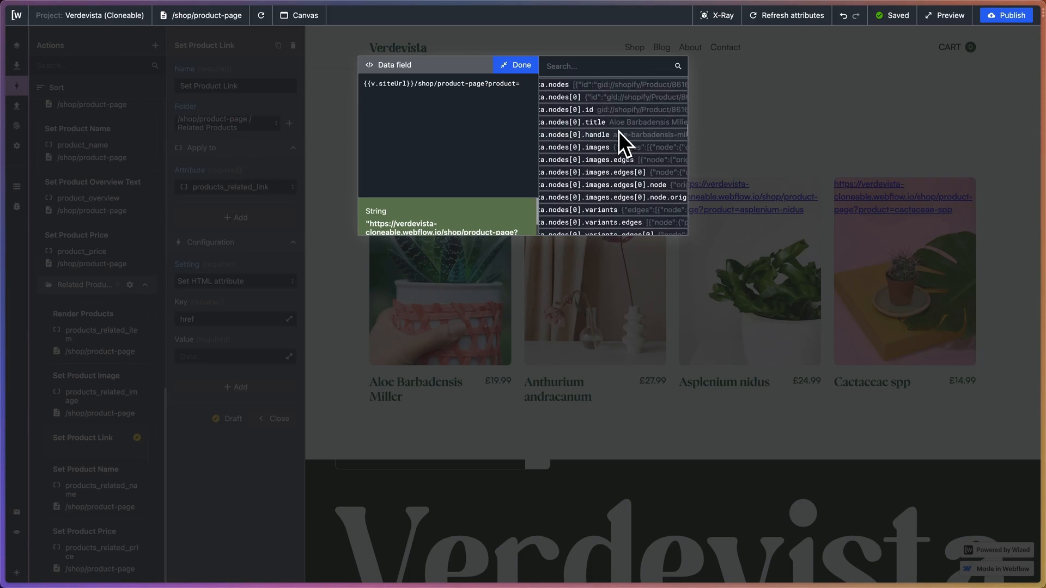
click(634, 145)
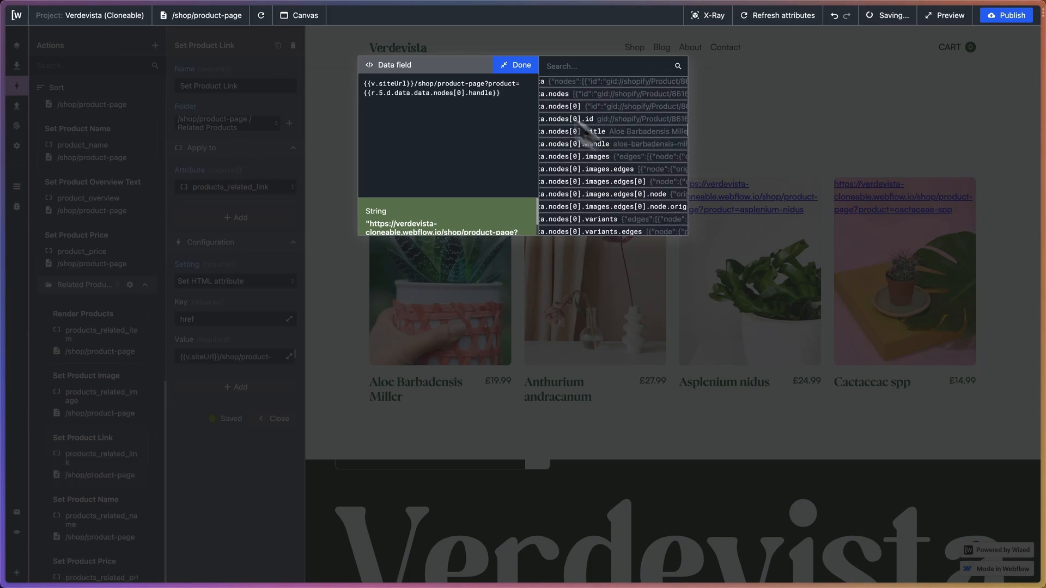
text(v.index)
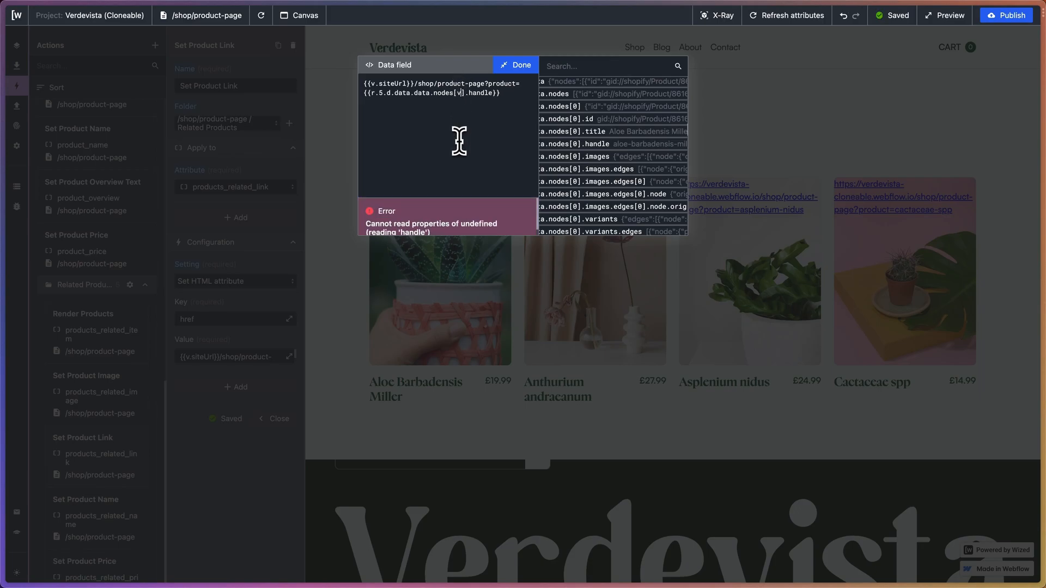
click(515, 67)
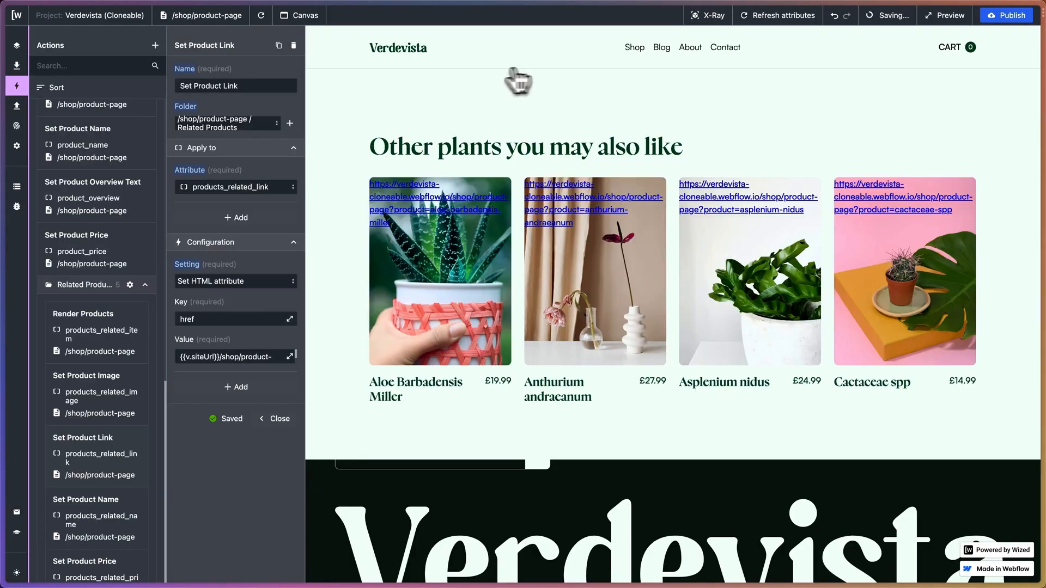
- Reload the page and test the related product links by opening Cactaceae spp
click(262, 19)
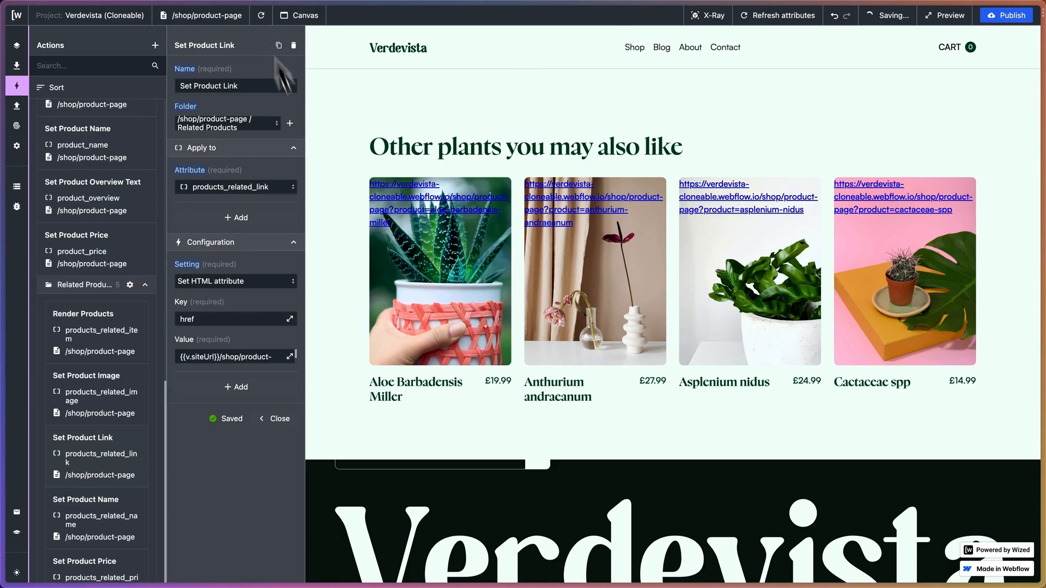
scroll(374, 266, down, 10)
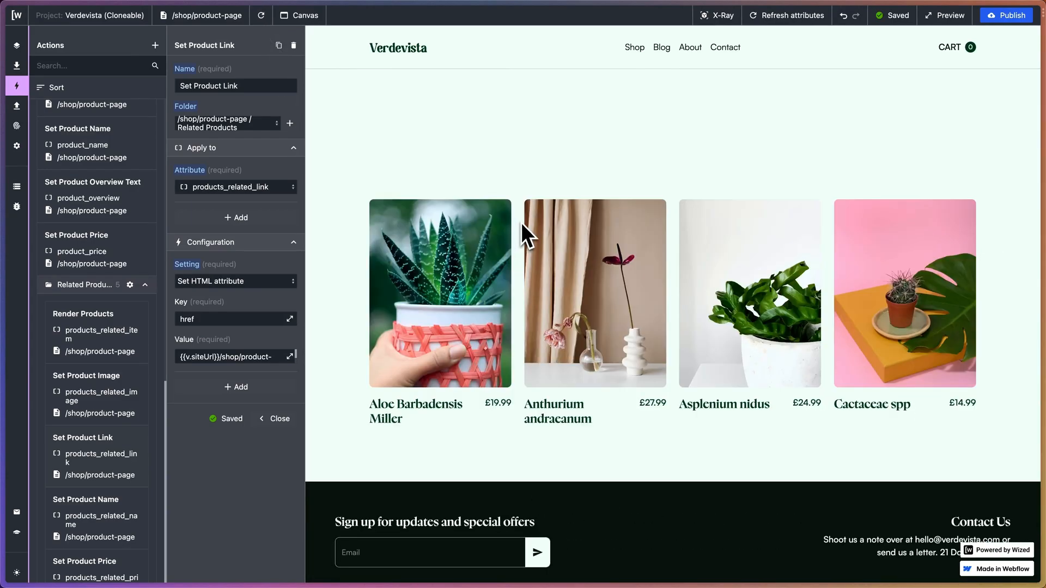
click(522, 222)
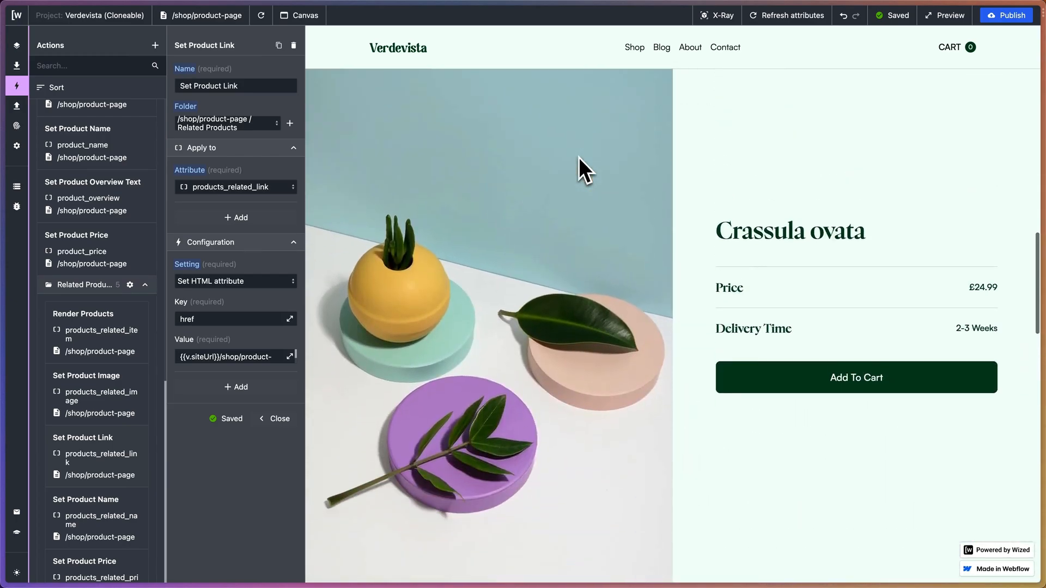
scroll(578, 159, down, 10)
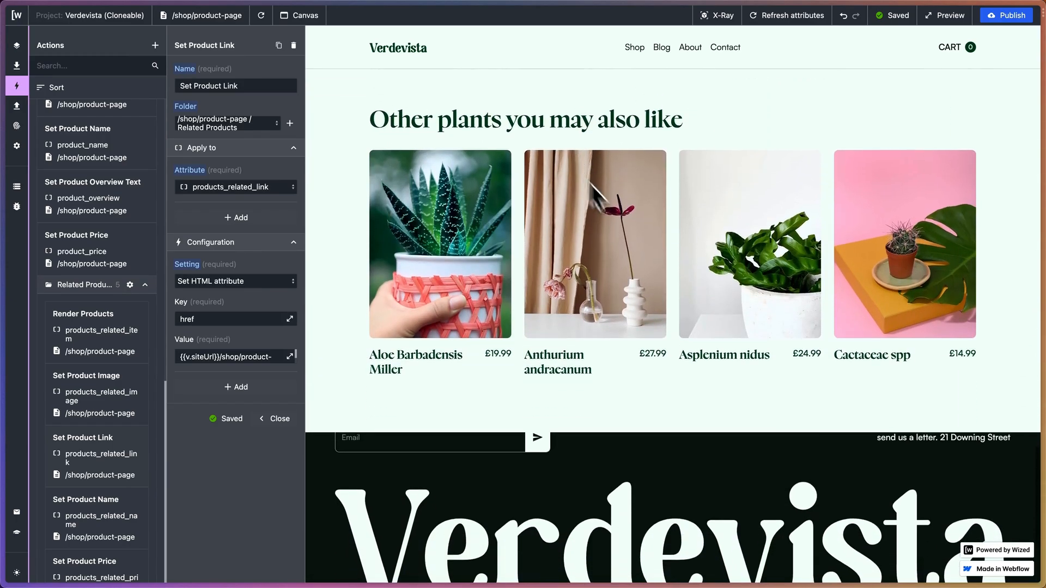
click(898, 243)
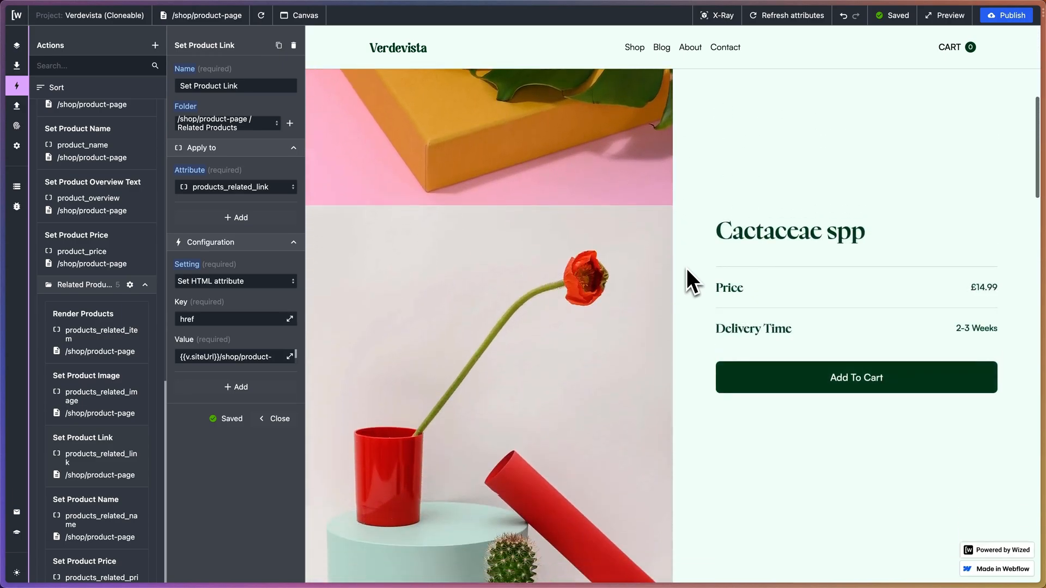
- Check the Overview, At a glance and Plant Preferences tabs on the Cactaceae spp product page
scroll(686, 268, down, 15)
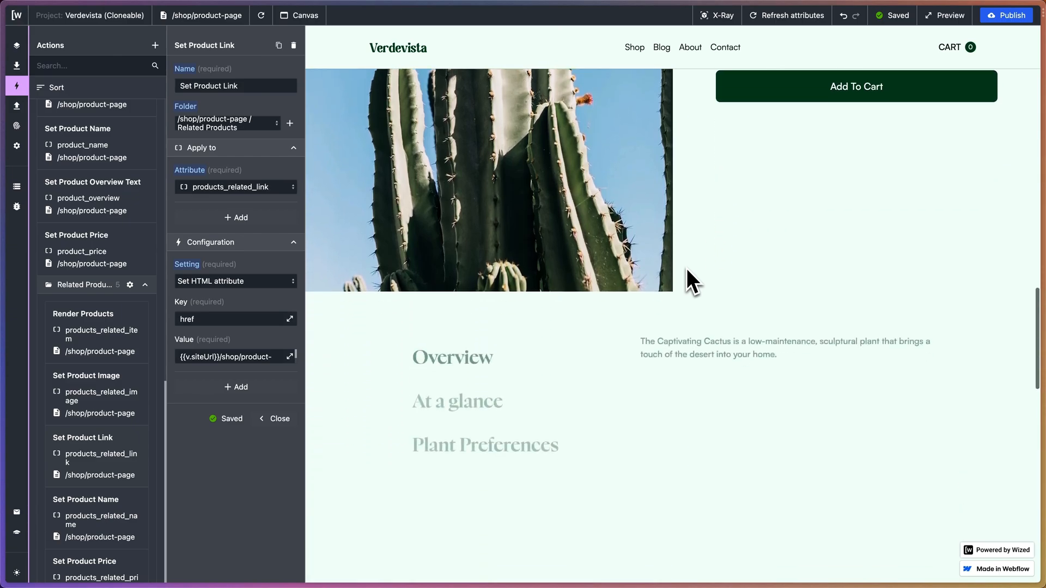
scroll(684, 268, up, 4)
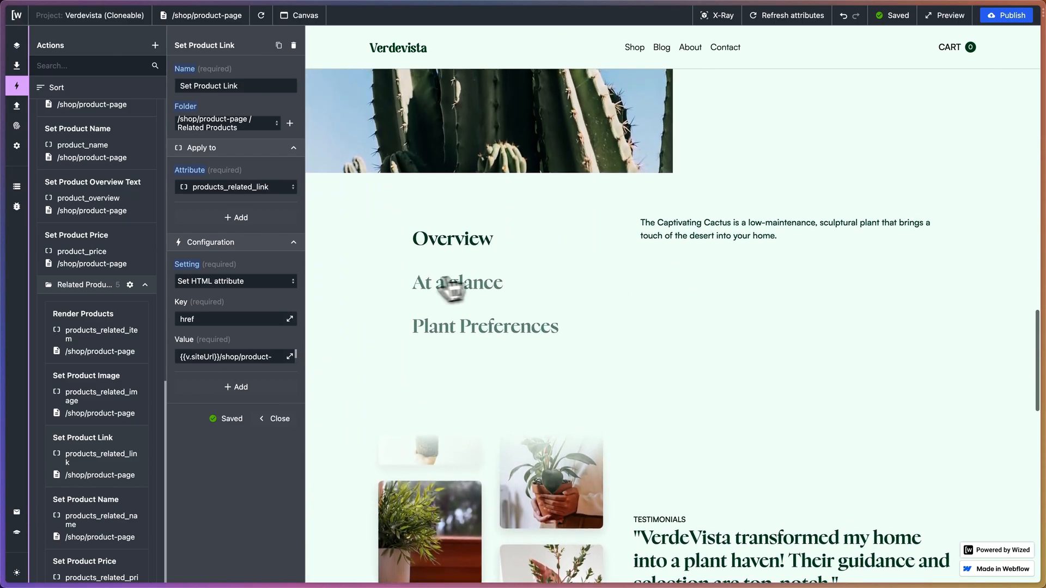
click(459, 295)
click(471, 327)
click(463, 288)
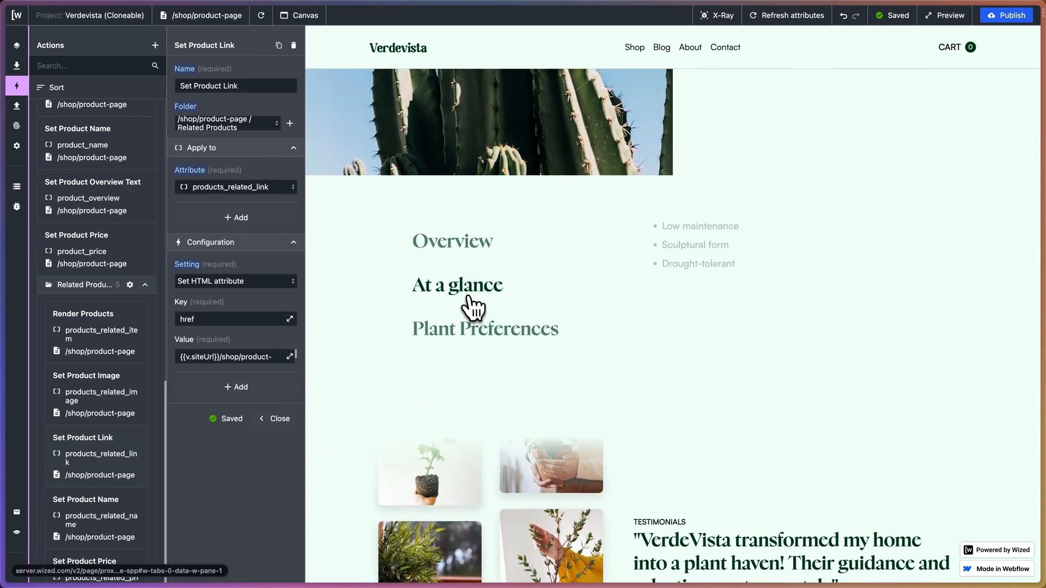
click(472, 245)
- Review the related products and the product images and details on the Cactaceae spp page
scroll(662, 299, down, 14)
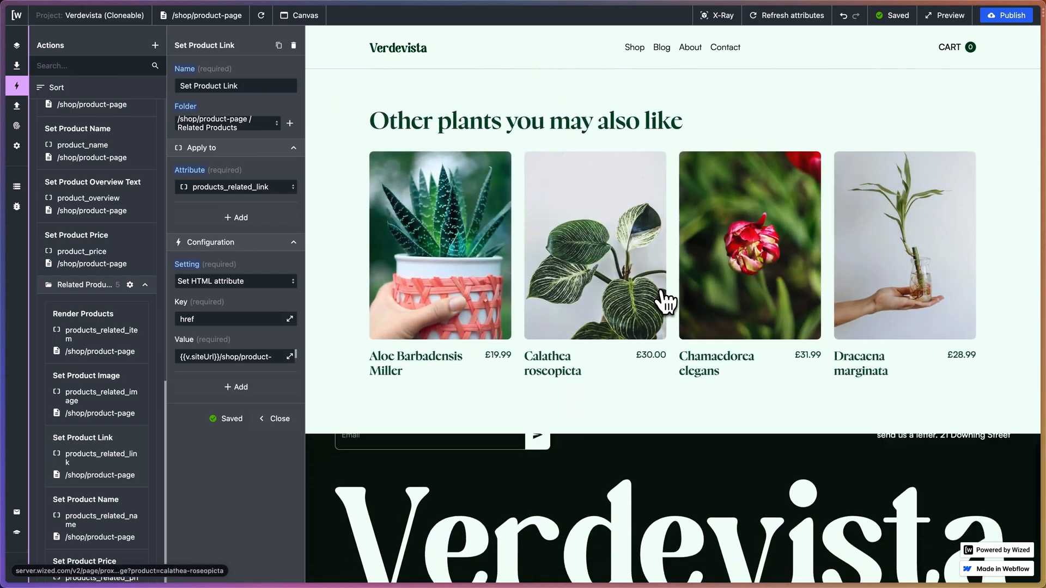
scroll(698, 330, up, 5)
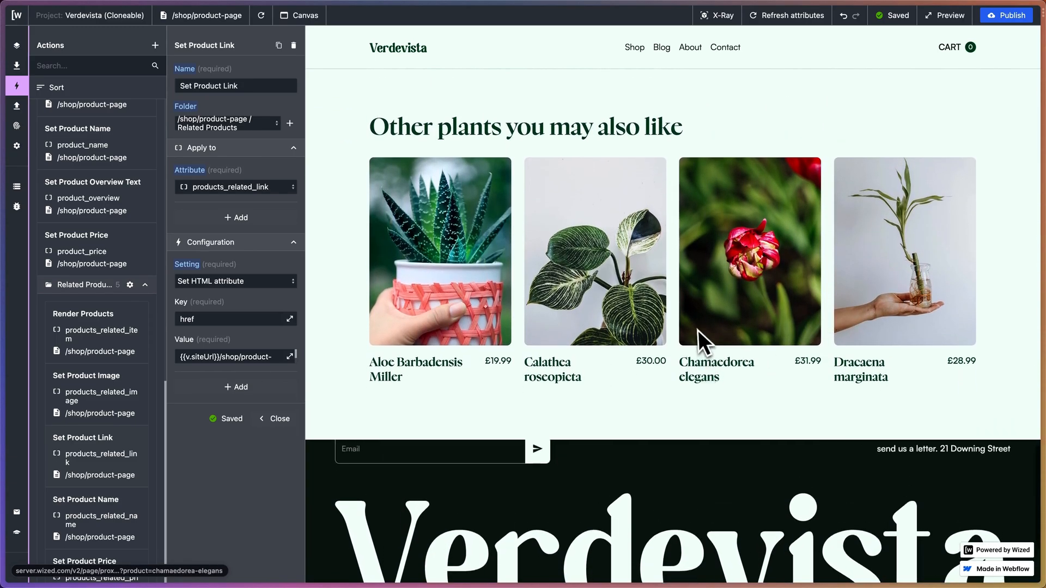
scroll(703, 337, up, 10)
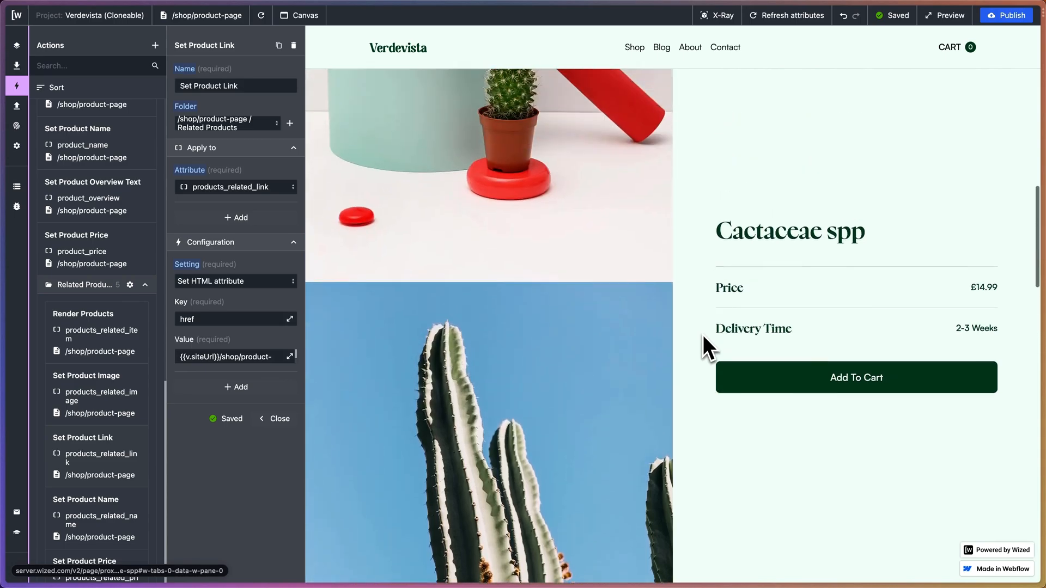
scroll(703, 334, up, 8)
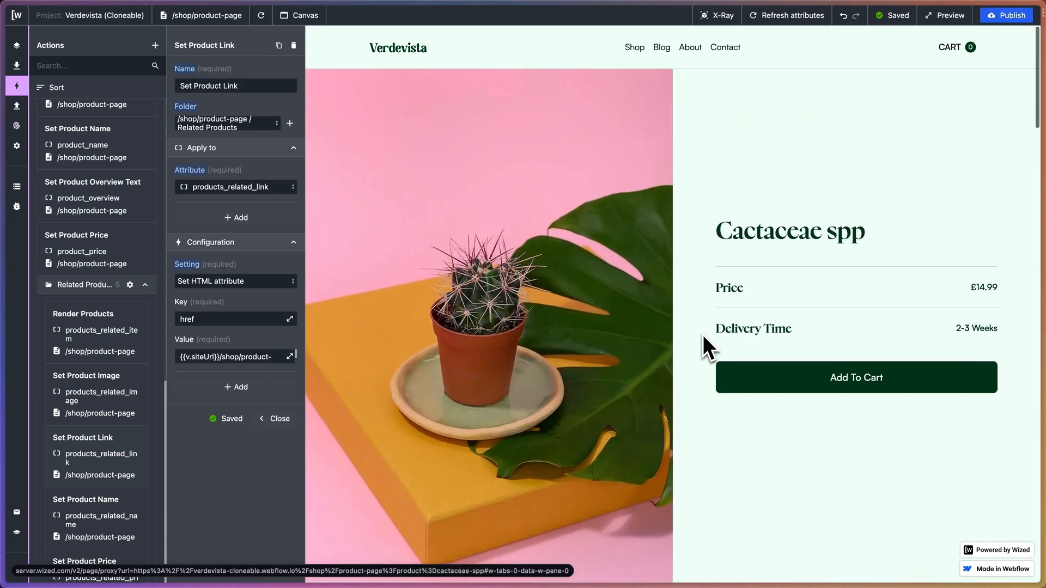